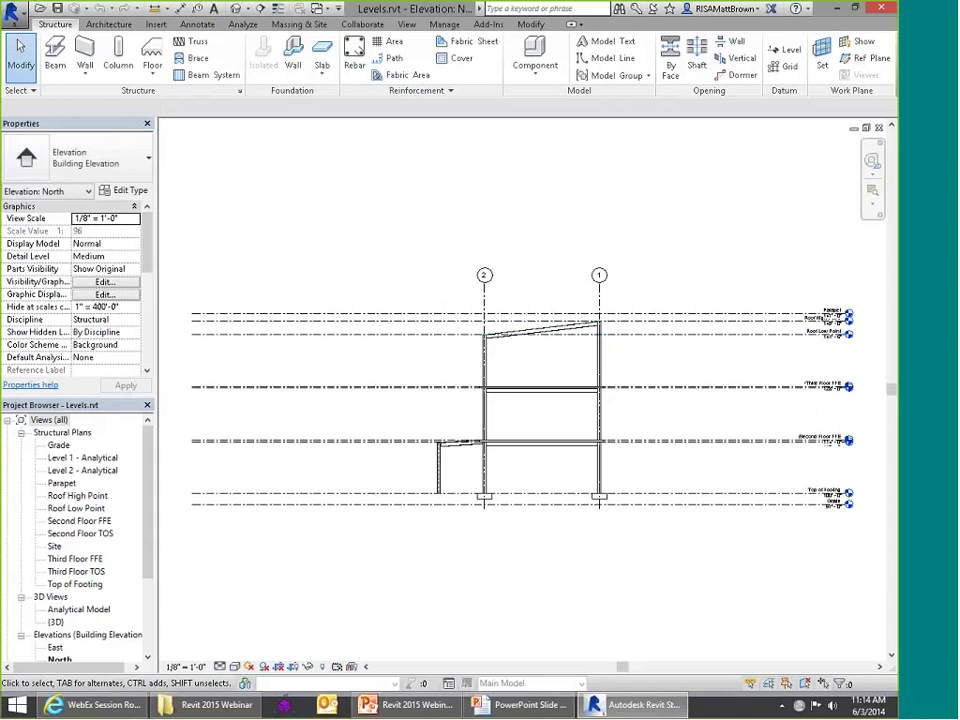
Step: Open the default {3D} view of the building and change its visual style to Hidden Line
click(55, 622)
double_click(55, 622)
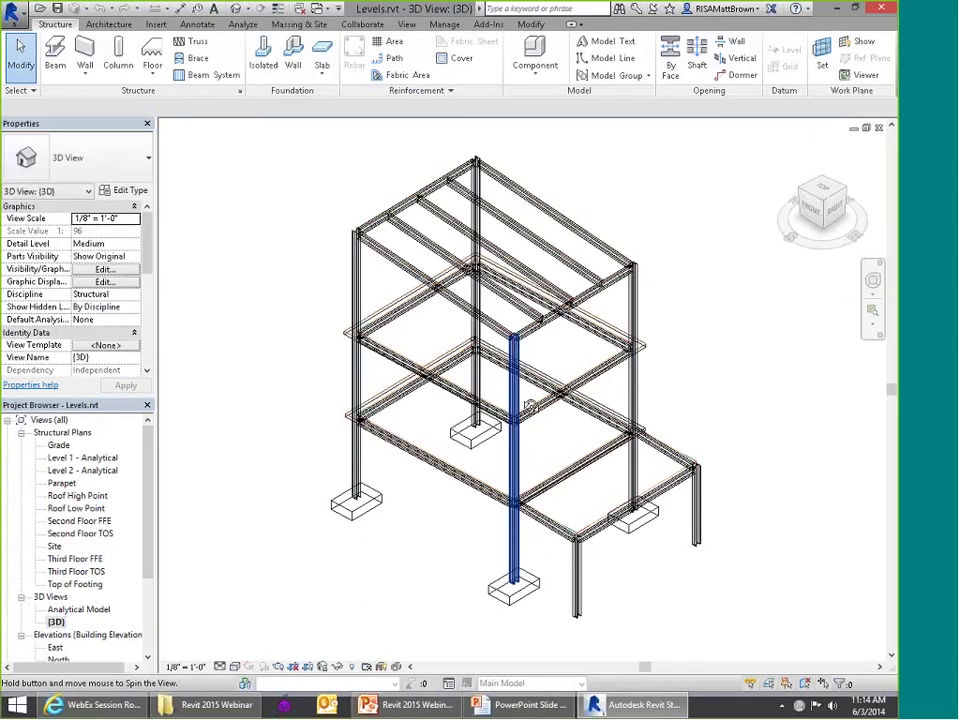
shift+middle_drag(510, 420, 570, 358)
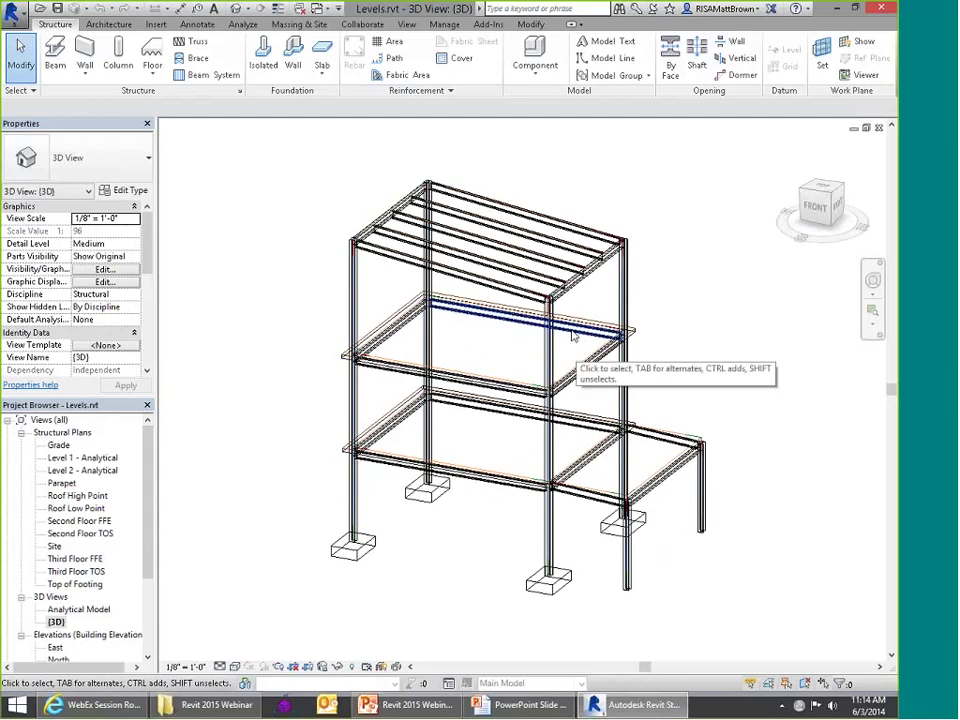
scroll(428, 179, up, 1)
click(236, 667)
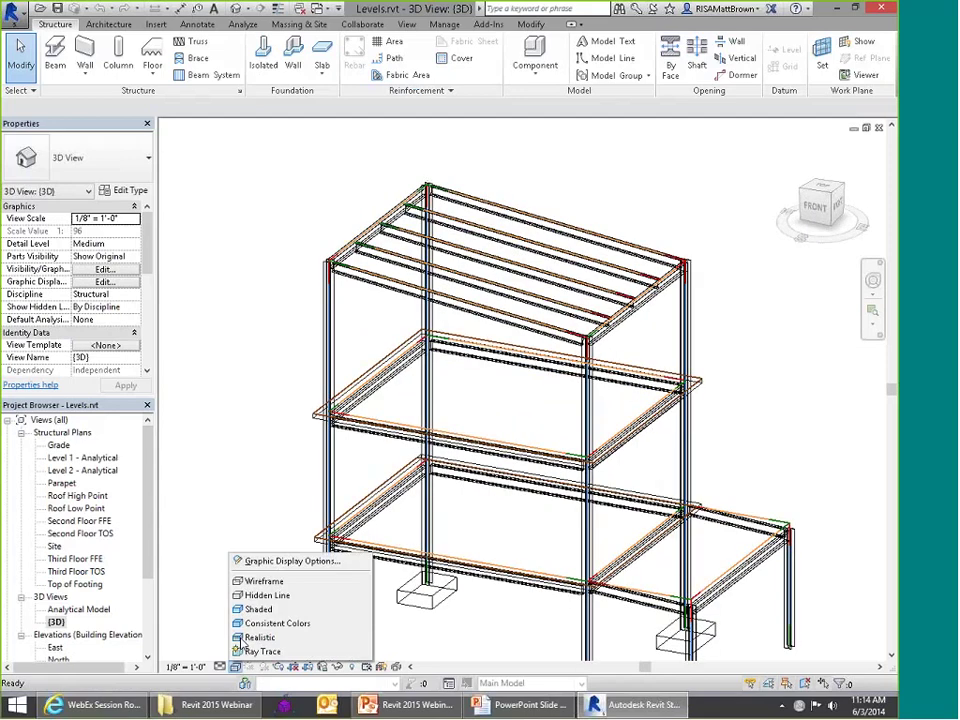
click(266, 595)
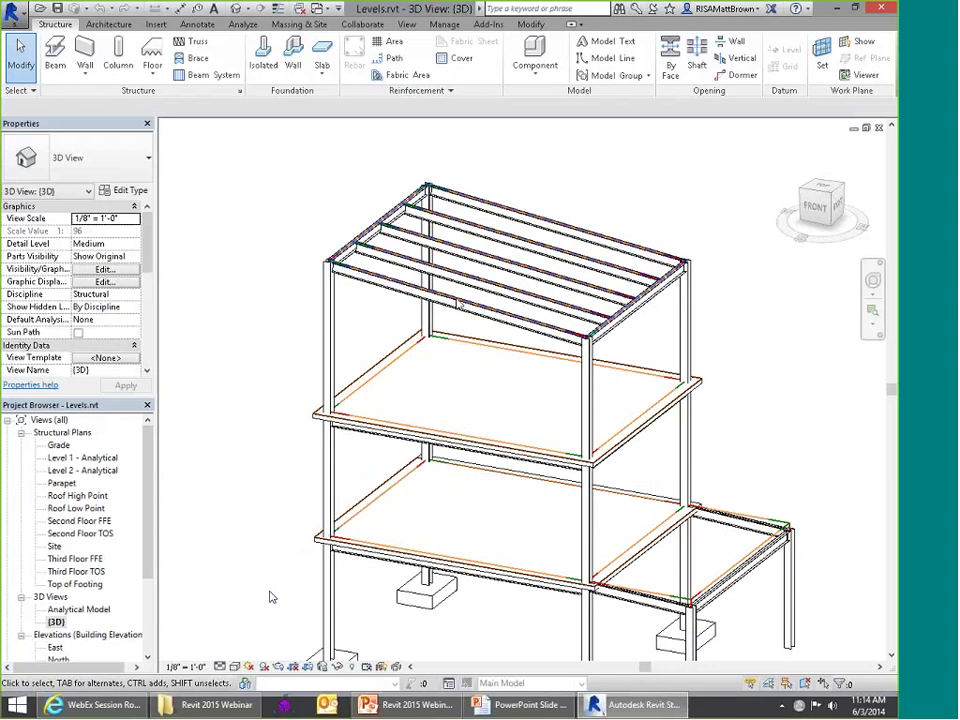
Step: Inspect the structural frame in 3D, focusing on the sloped roof framing and how the beams meet the columns
scroll(353, 279, up, 1)
scroll(445, 190, up, 1)
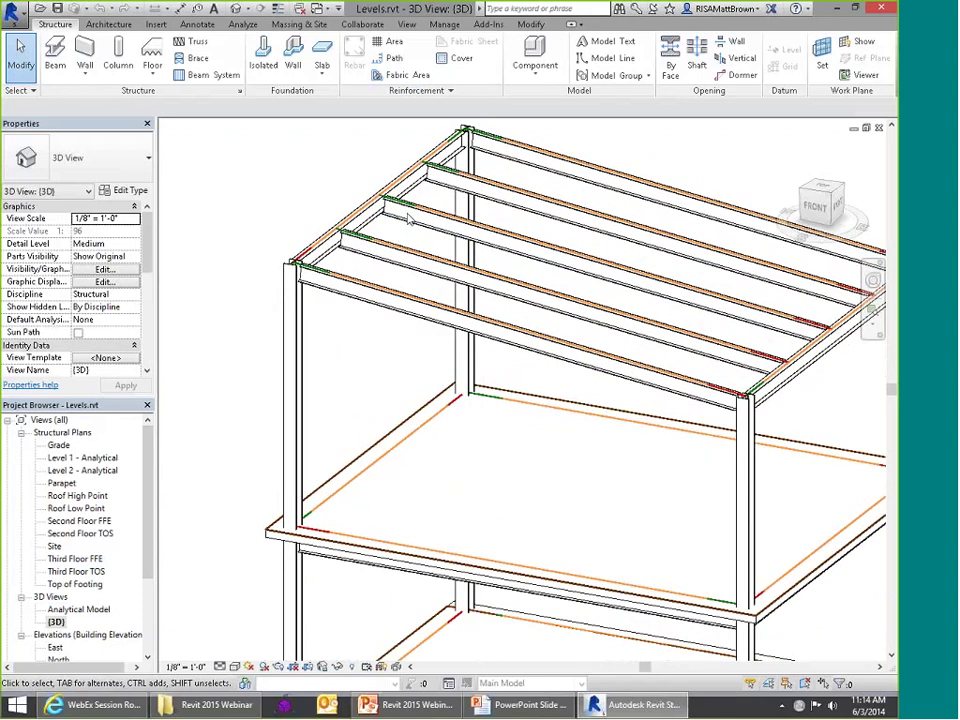
scroll(497, 226, down, 3)
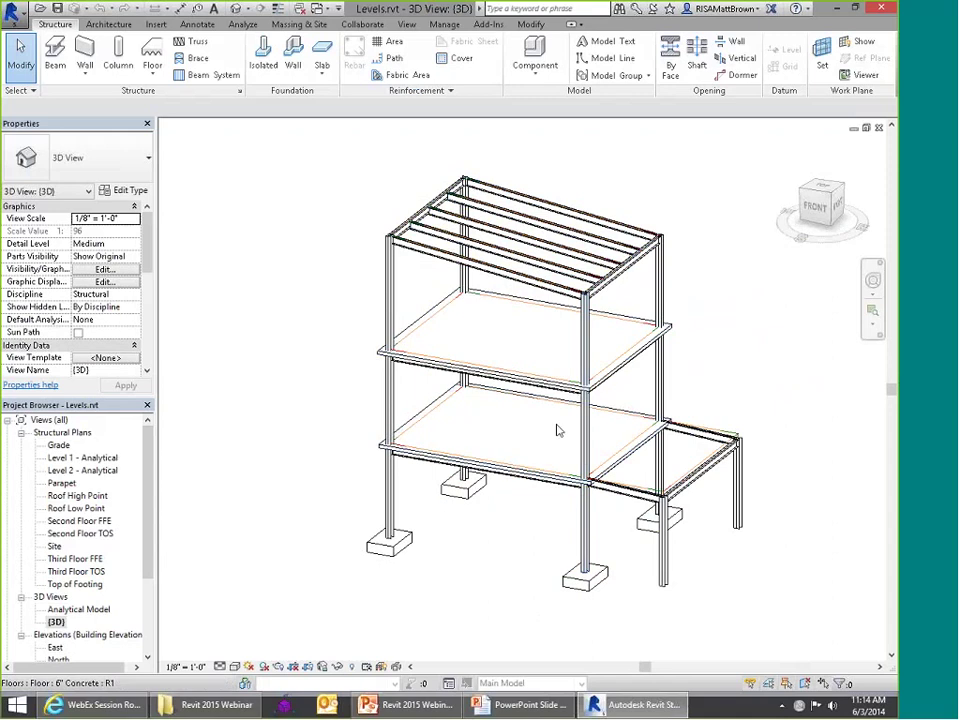
mouse_move(557, 429)
shift+middle_down()
mouse_move(656, 328)
mouse_move(575, 426)
shift+middle_up()
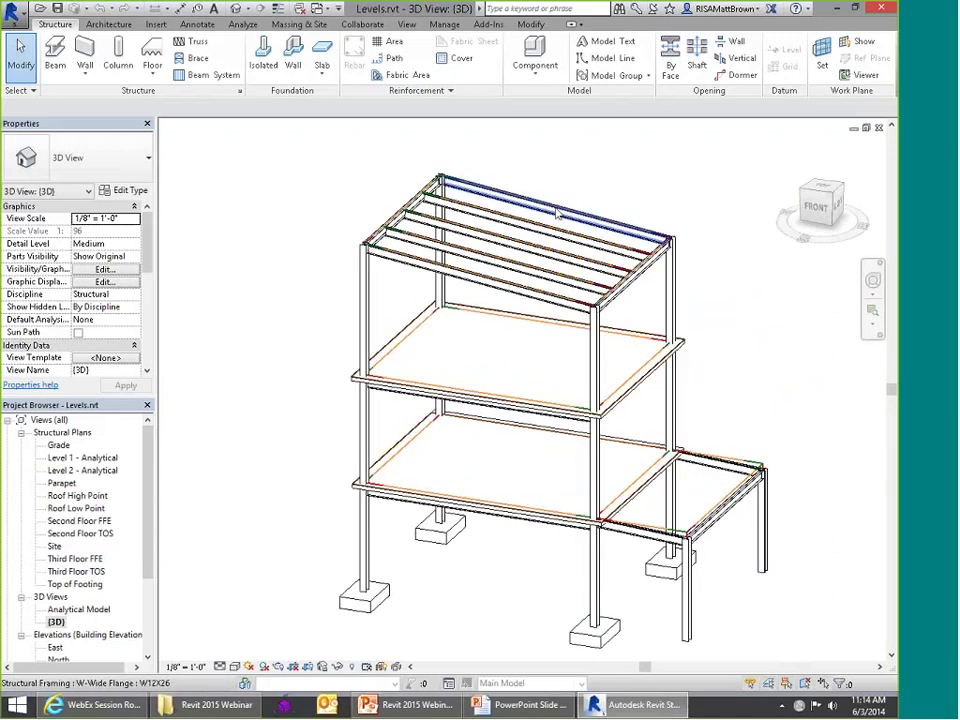
scroll(540, 232, up, 2)
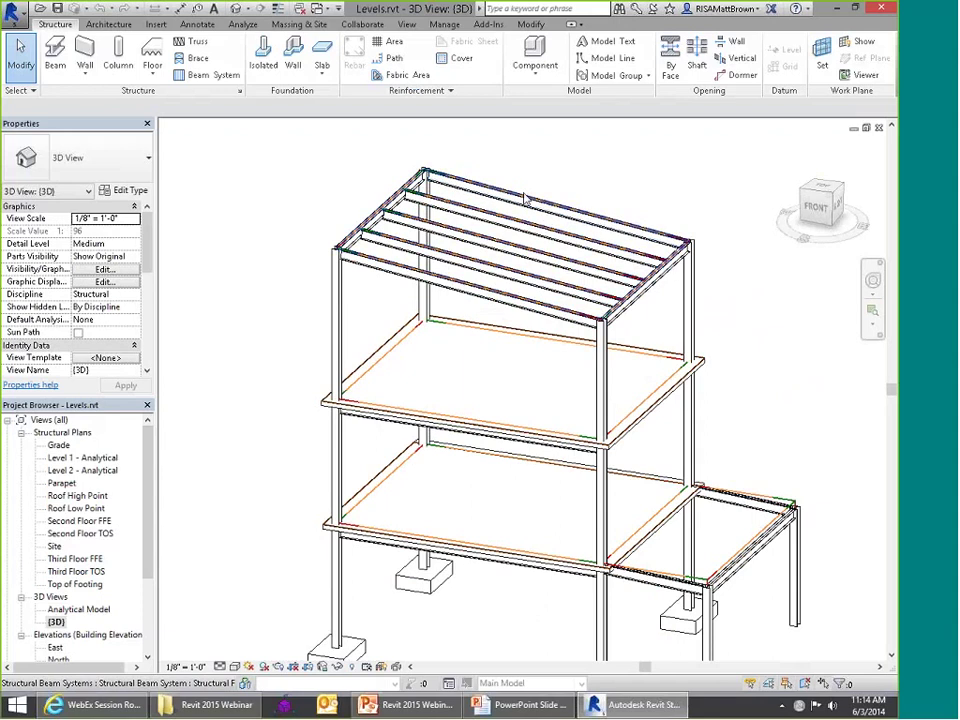
scroll(508, 180, down, 4)
scroll(508, 180, up, 1)
Step: Start an export to RISA with the exchange file Levels.exc located in the Presentations\Revit 2015 Webinar folder
click(488, 24)
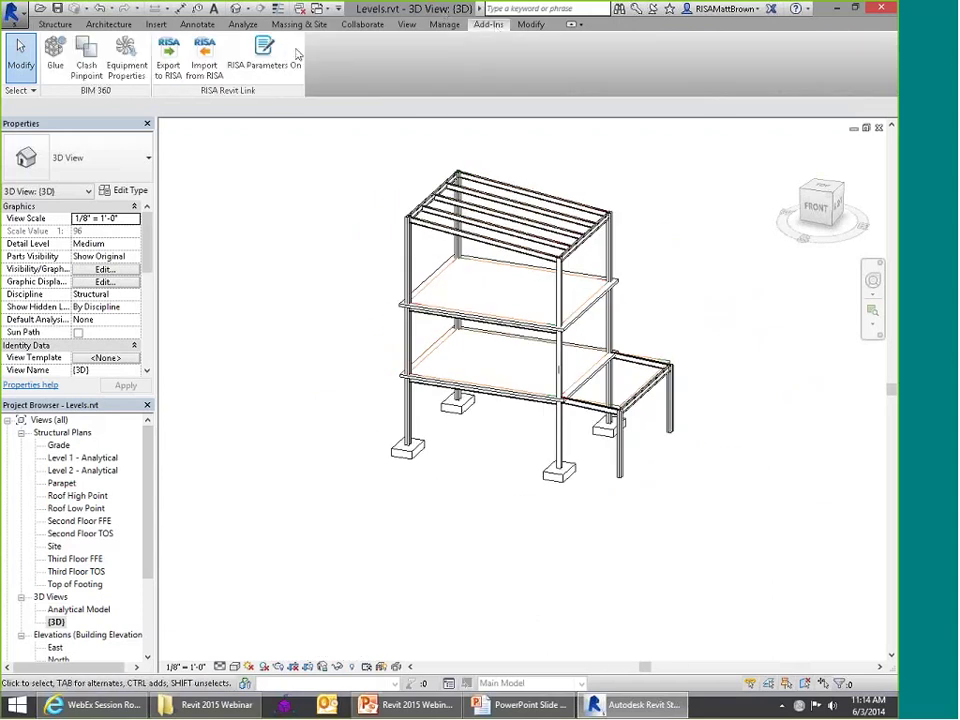
click(169, 66)
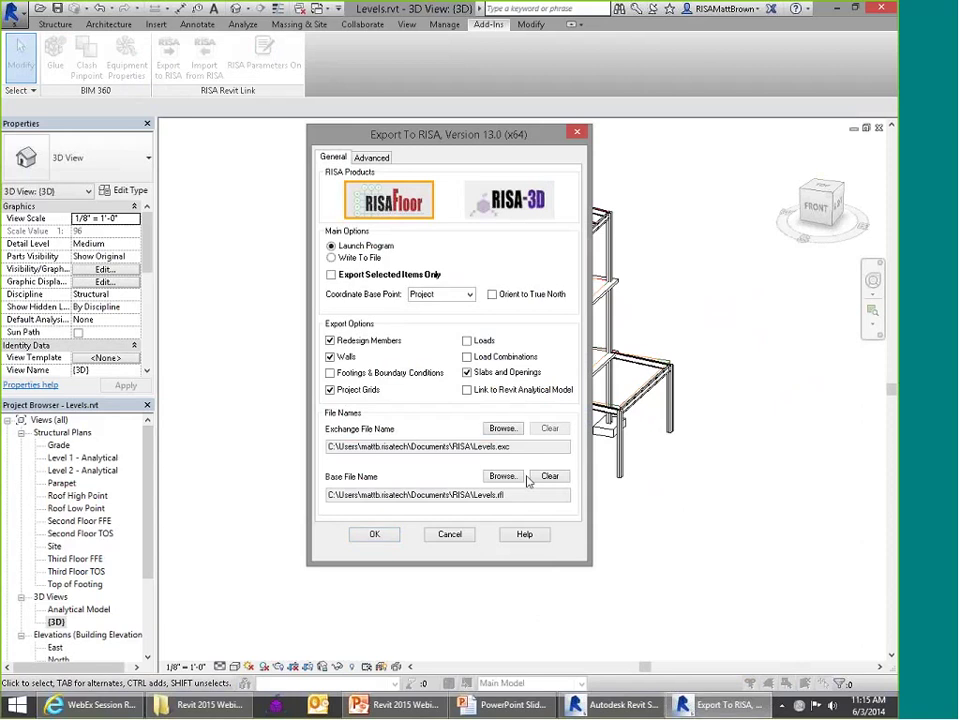
click(502, 428)
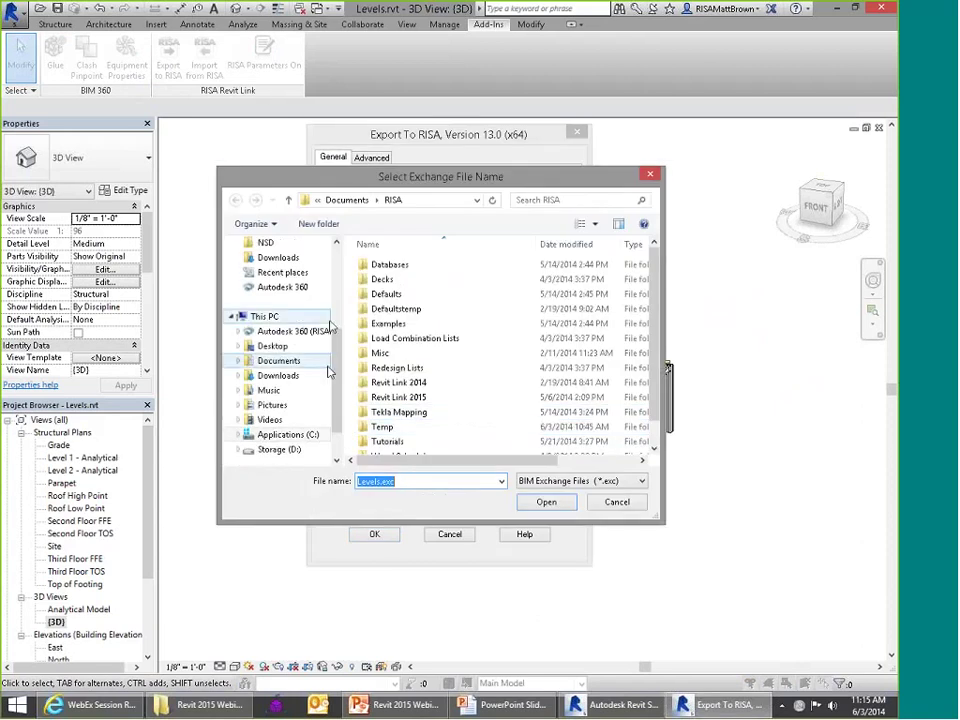
scroll(338, 360, up, 3)
click(295, 346)
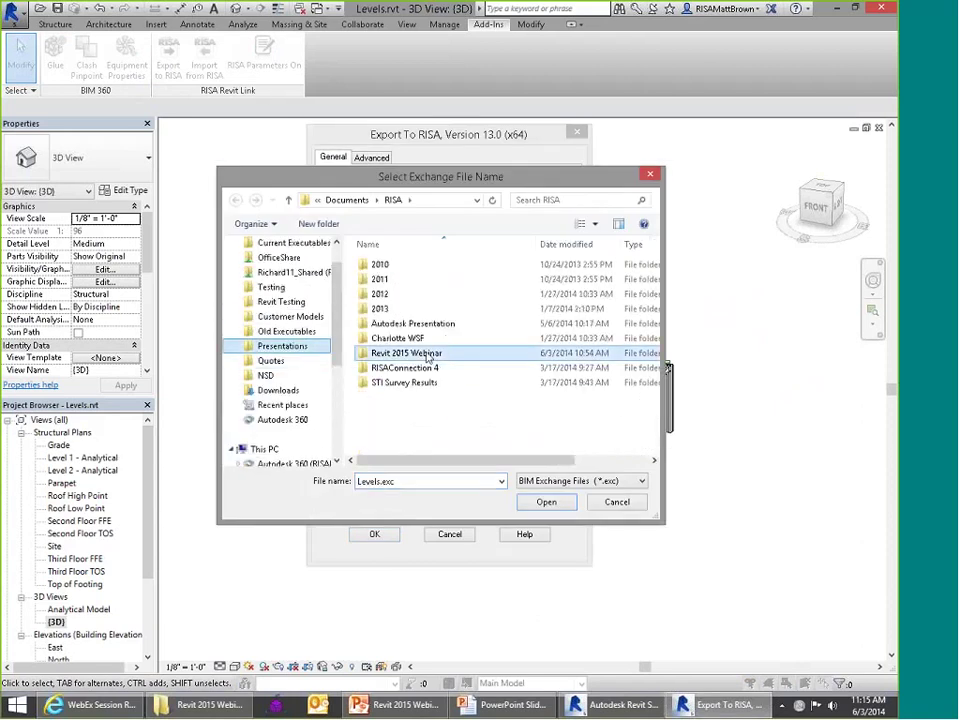
double_click(440, 361)
click(546, 503)
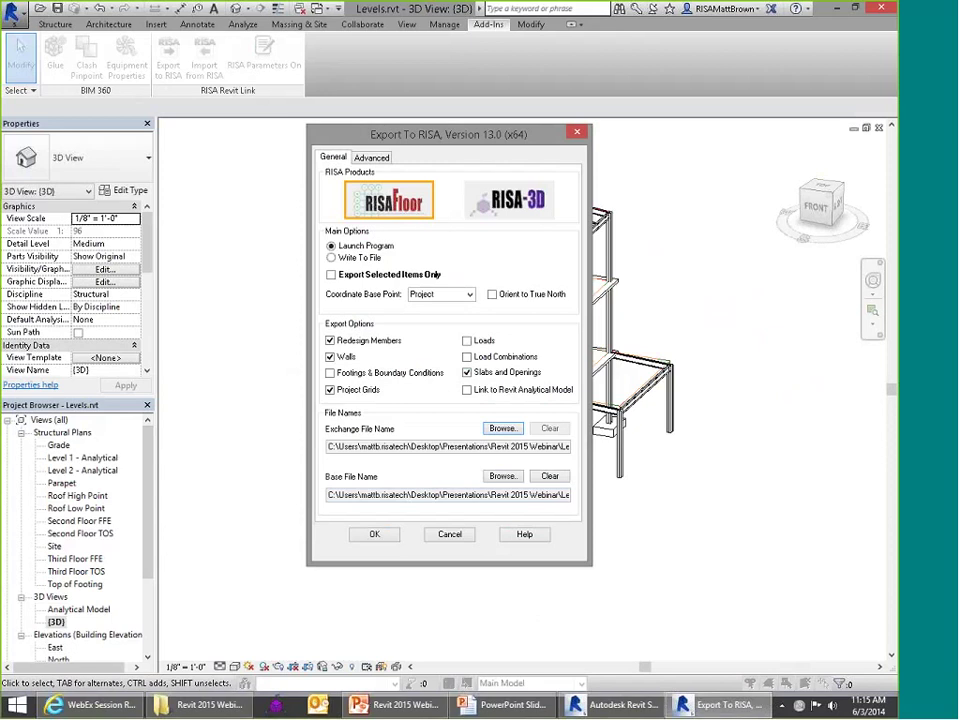
Step: Run the export to RISAFloor, review the column verification errors, ignore them and close the export report
click(378, 534)
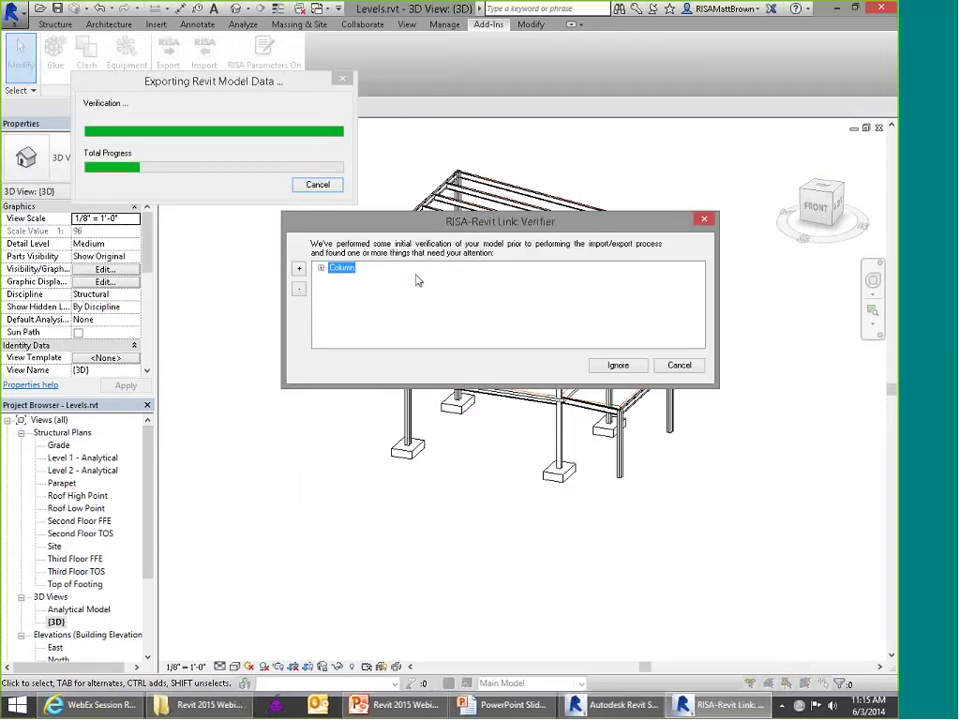
click(321, 268)
click(356, 282)
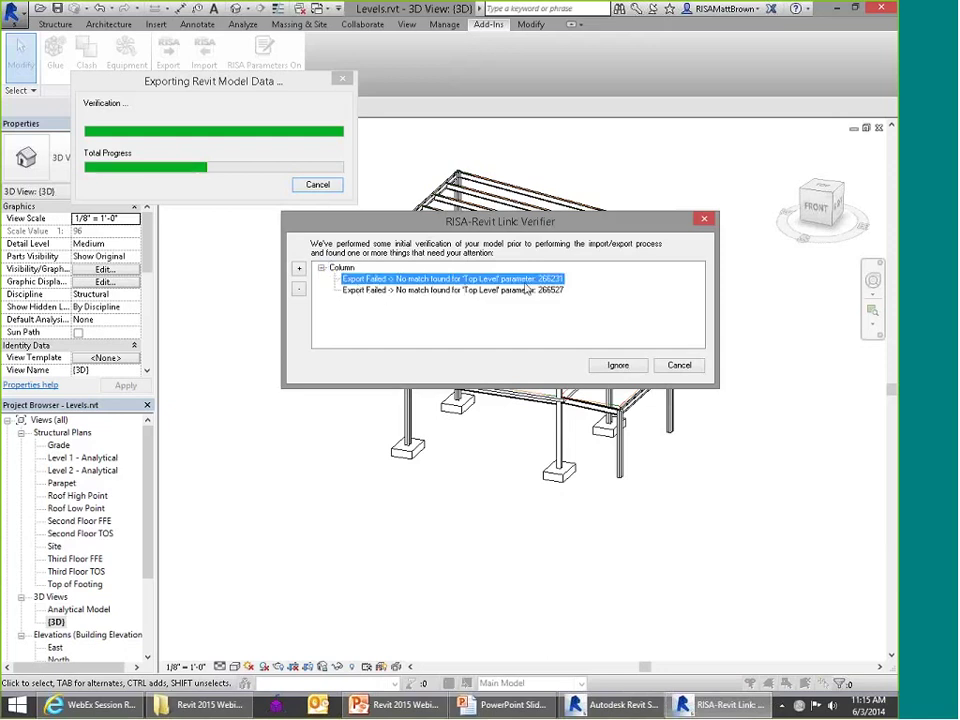
click(617, 366)
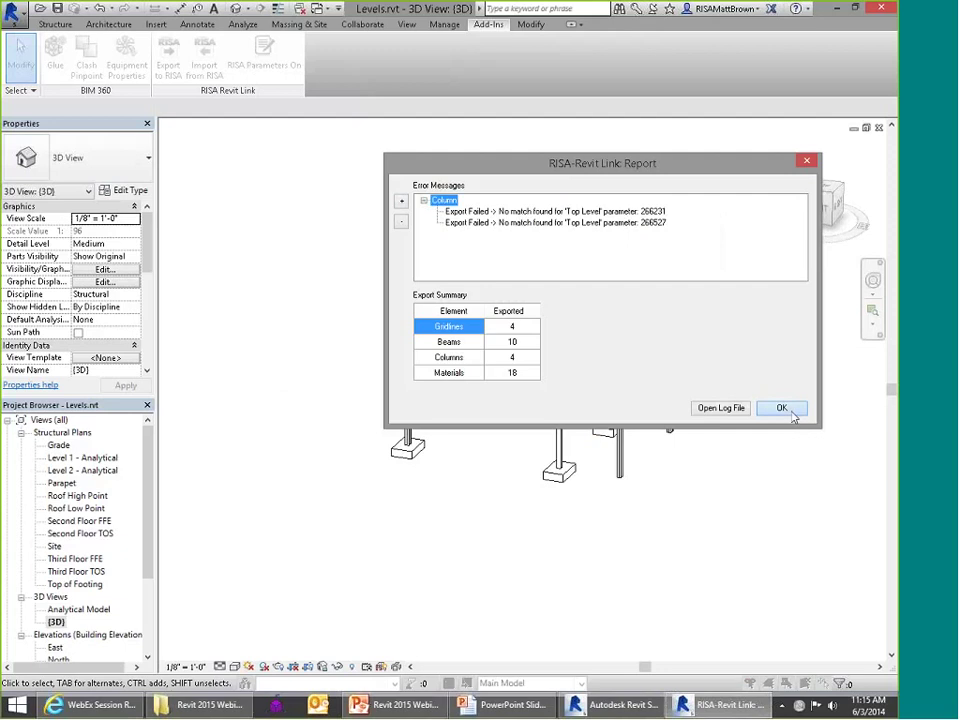
click(783, 408)
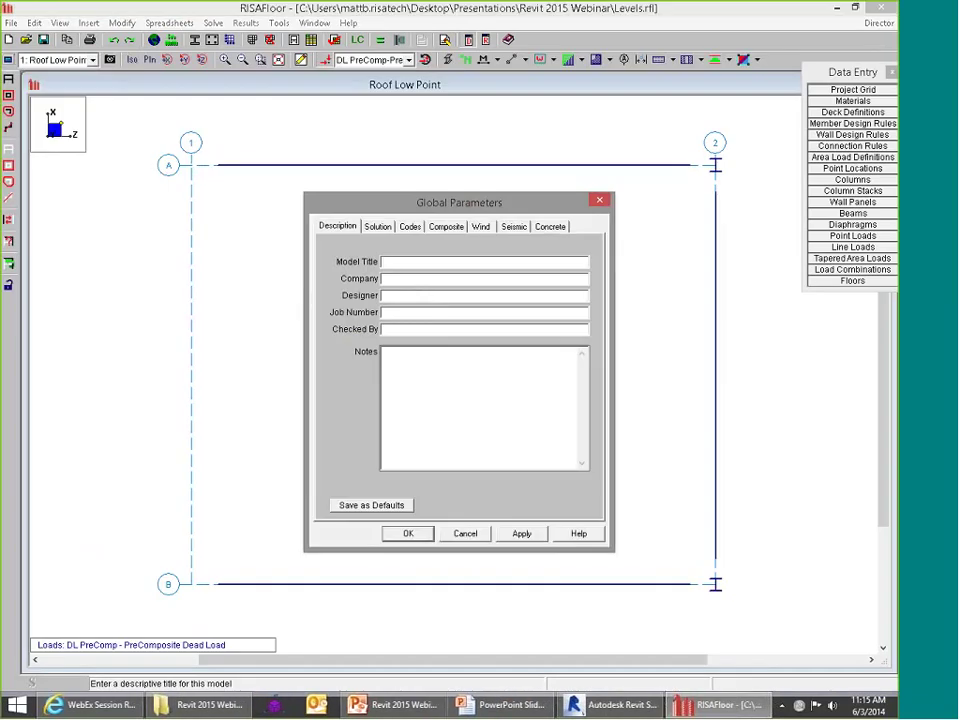
Step: Dismiss the Global Parameters in RISAFloor and view the Third Floor FFE and Second Floor FFE plans
click(408, 535)
click(94, 61)
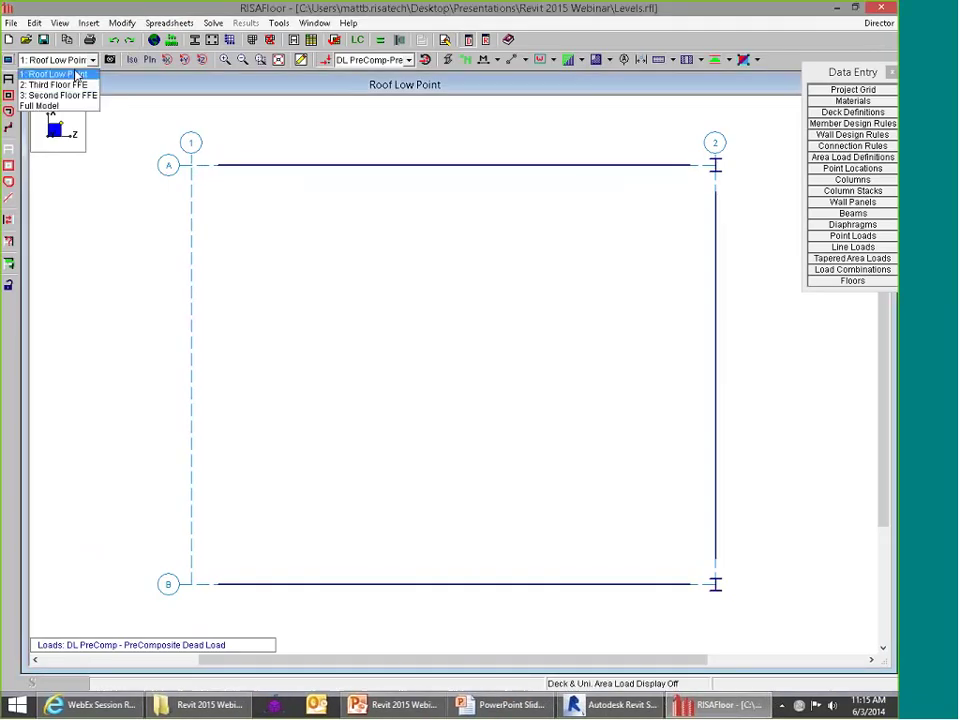
click(80, 85)
scroll(312, 187, down, 1)
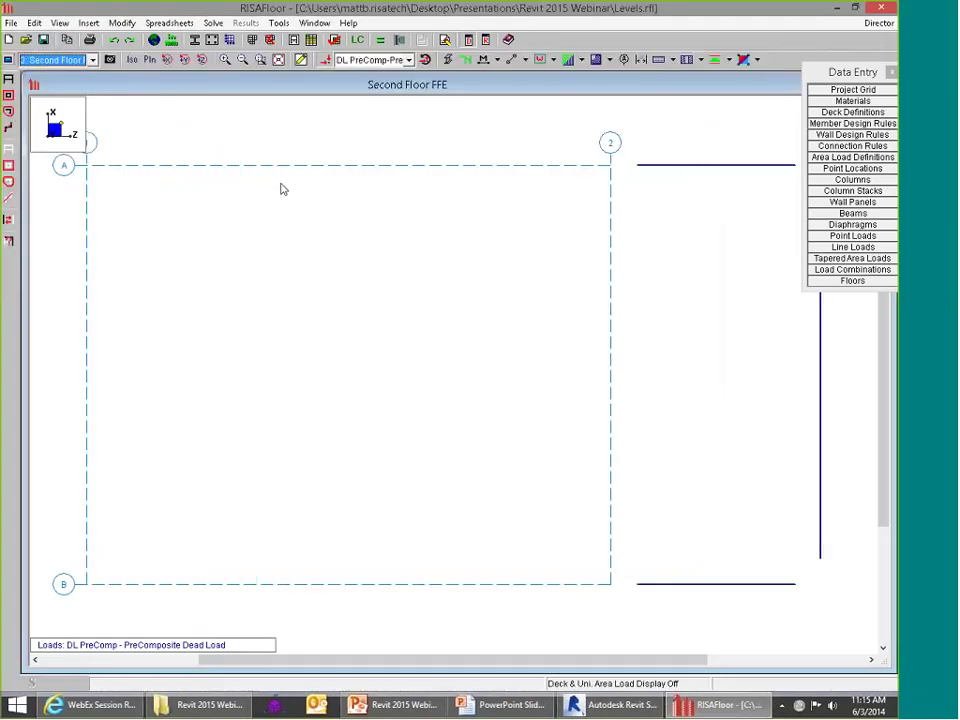
scroll(350, 278, down, 2)
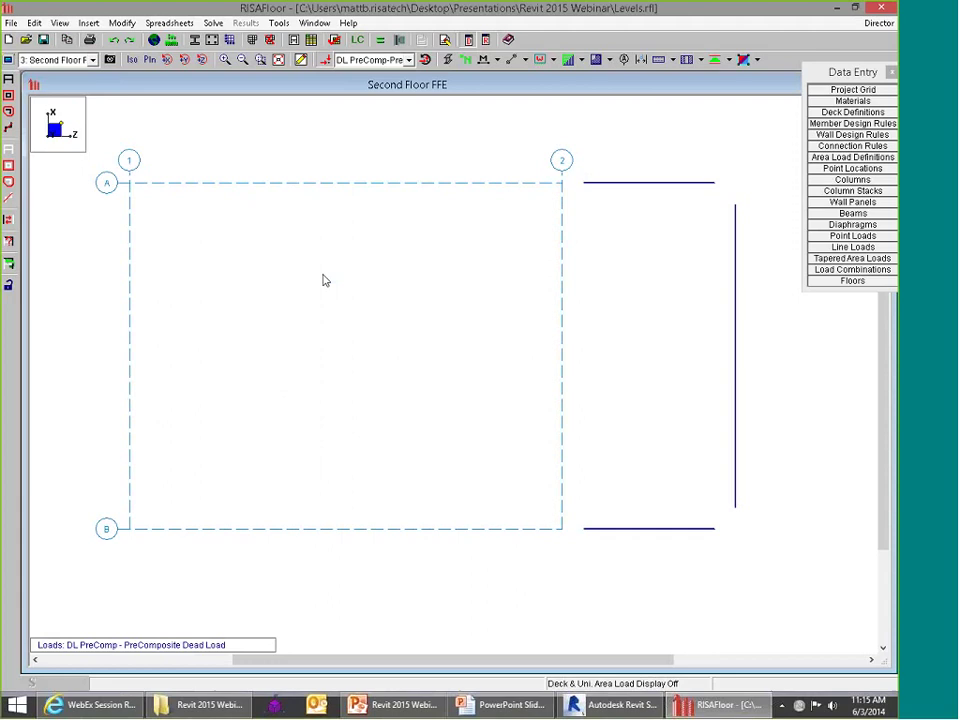
Step: Display the Full Model and rotate it to check which beams and columns were exported
click(92, 60)
click(50, 73)
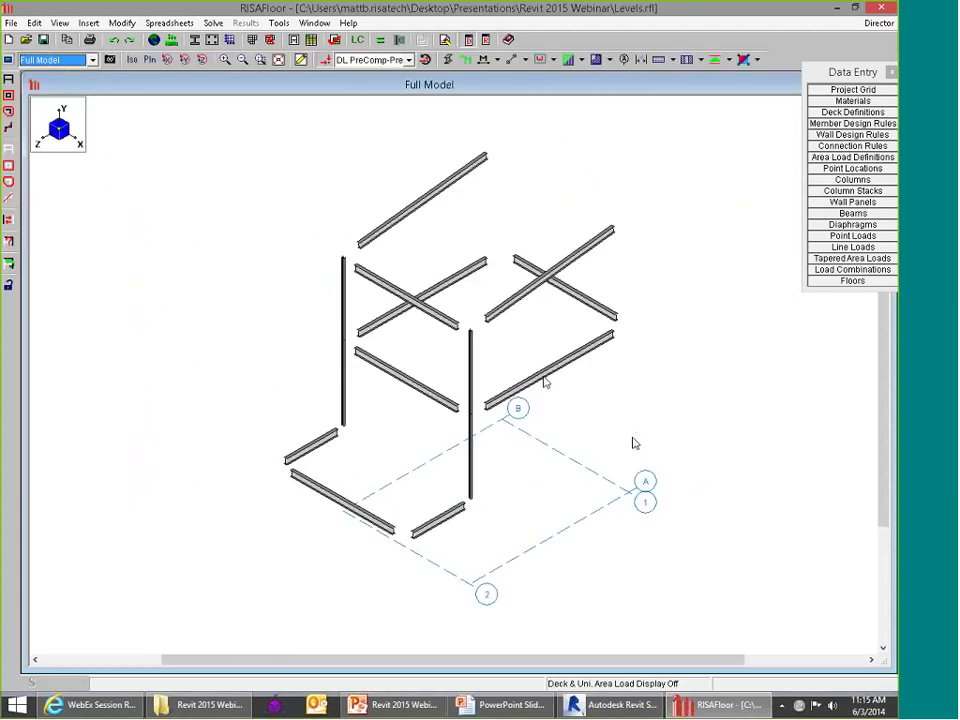
mouse_move(572, 472)
middle_down()
mouse_move(536, 465)
mouse_move(562, 463)
middle_up()
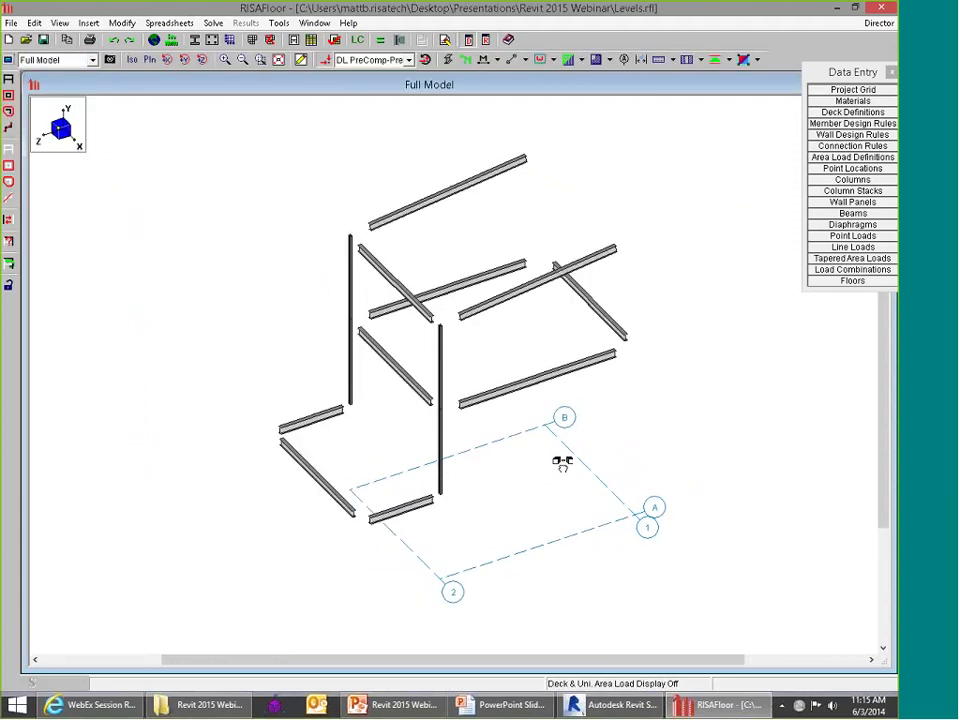
middle_drag(536, 598, 548, 542)
Step: Switch between Revit and RISAFloor to compare the original frame with the exported model, ending in Revit
click(612, 705)
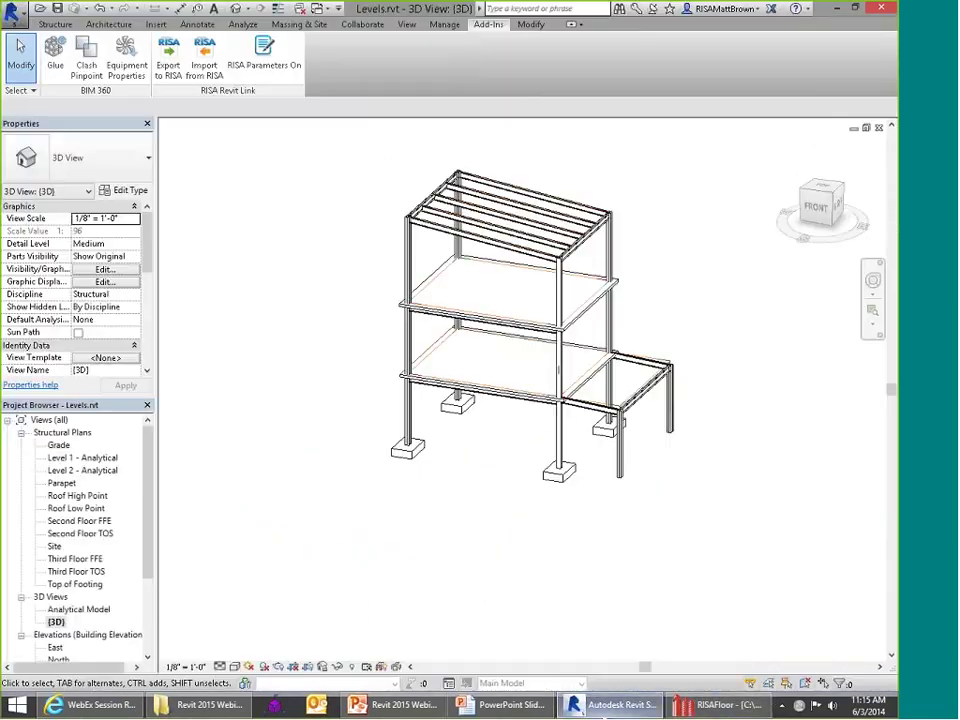
scroll(600, 226, up, 2)
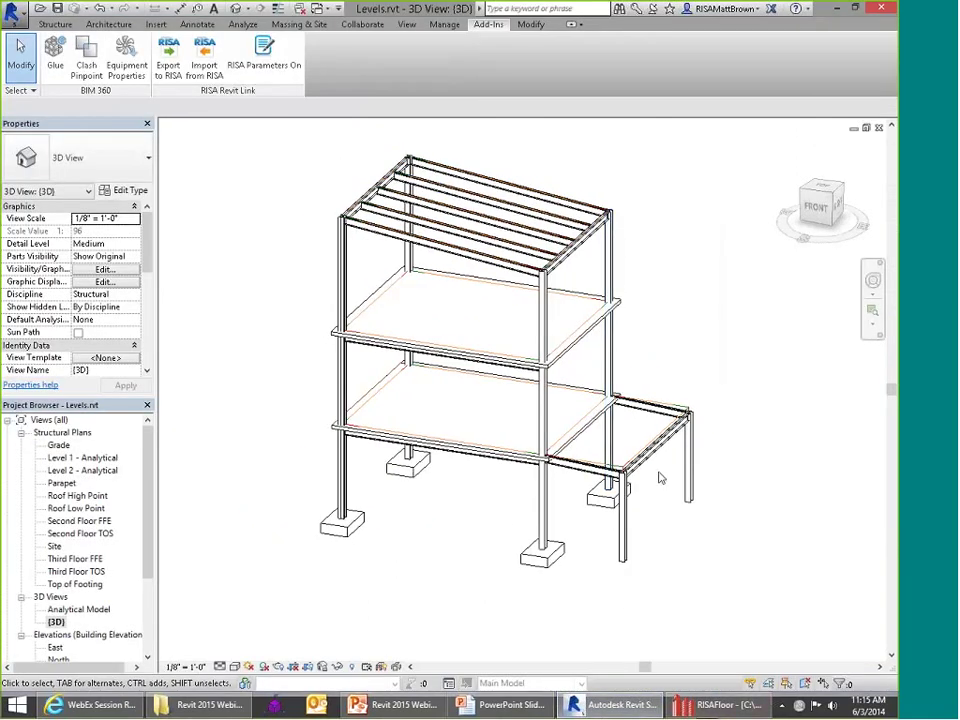
click(715, 705)
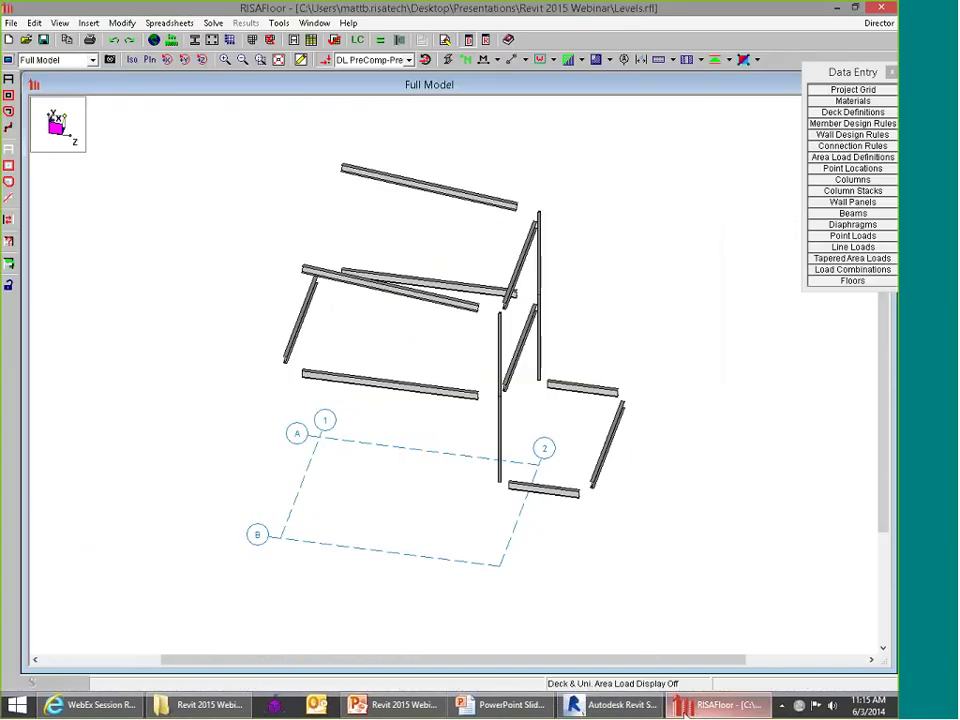
click(612, 705)
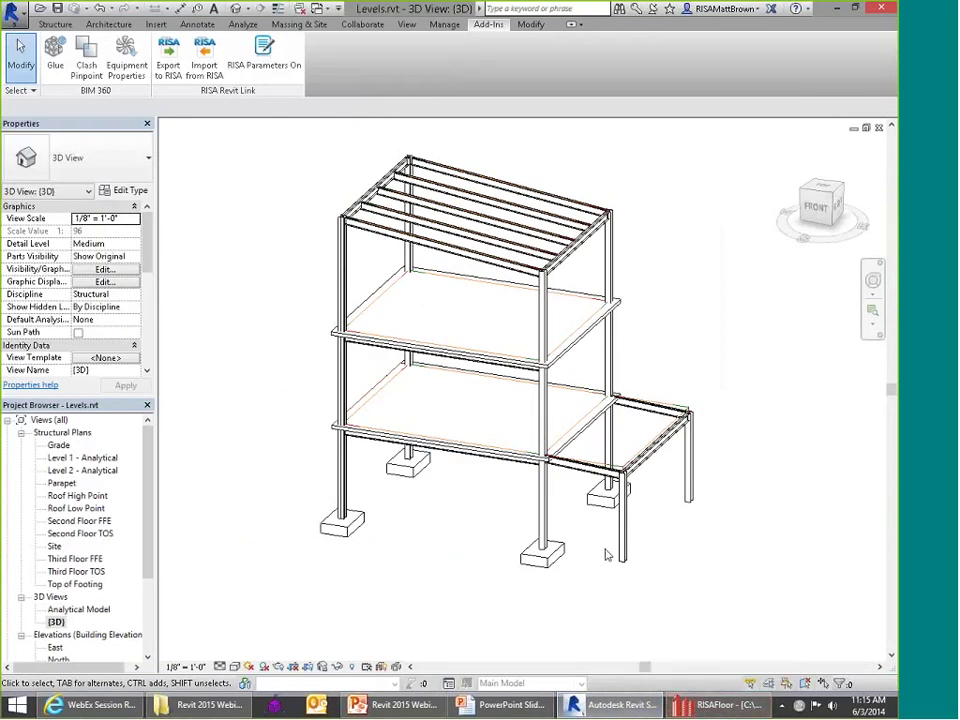
click(708, 707)
click(606, 703)
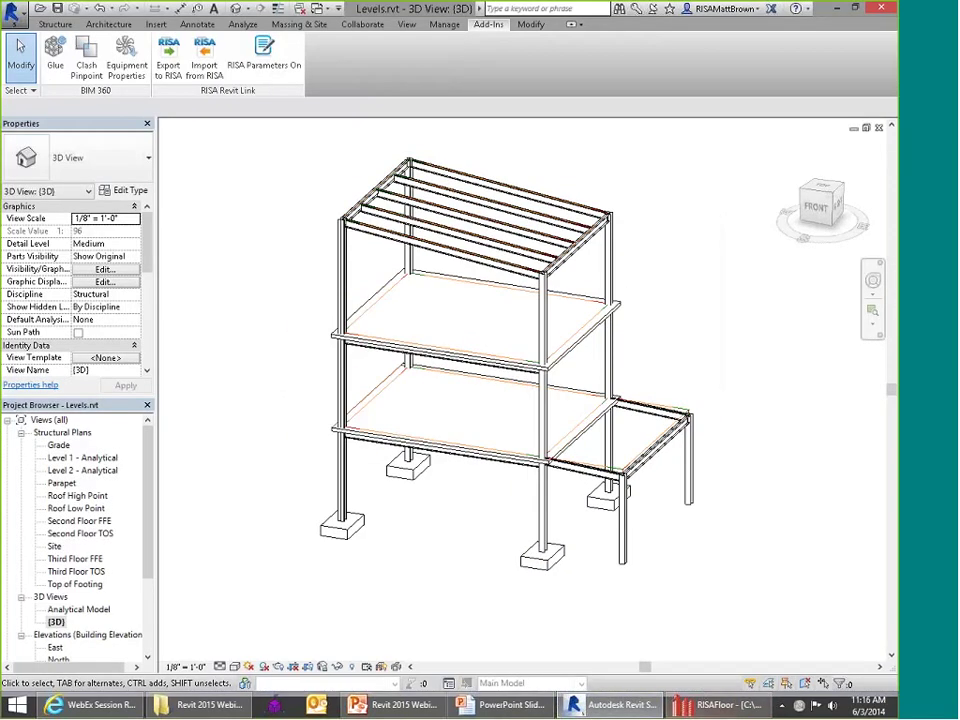
Step: Select the column at grid B-1 to check its base and top level constraints, and open the North elevation
click(342, 362)
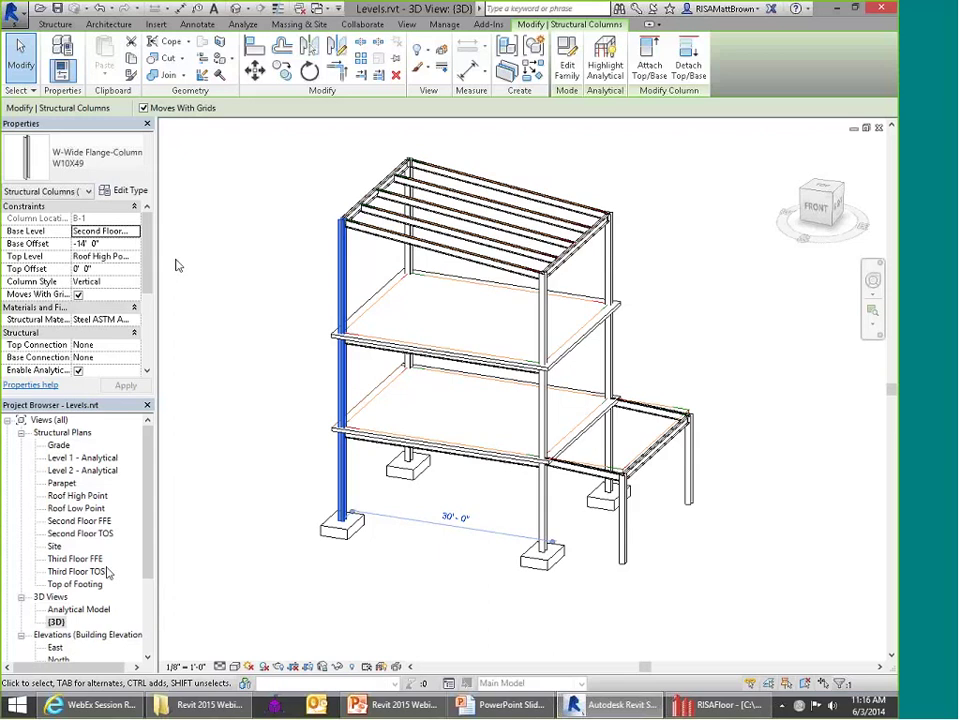
double_click(55, 648)
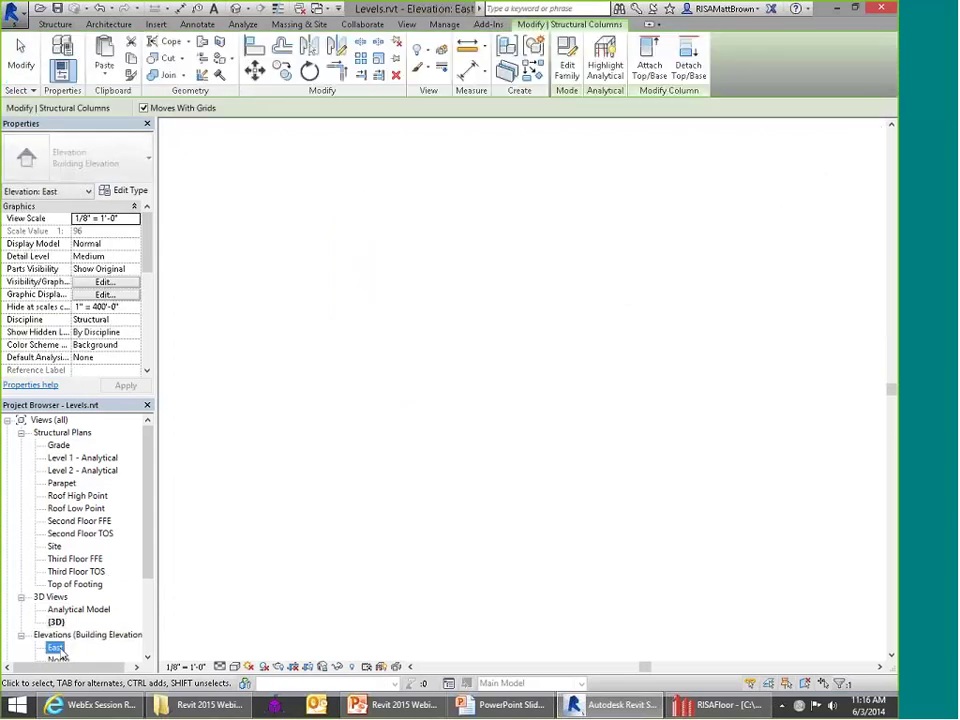
double_click(58, 659)
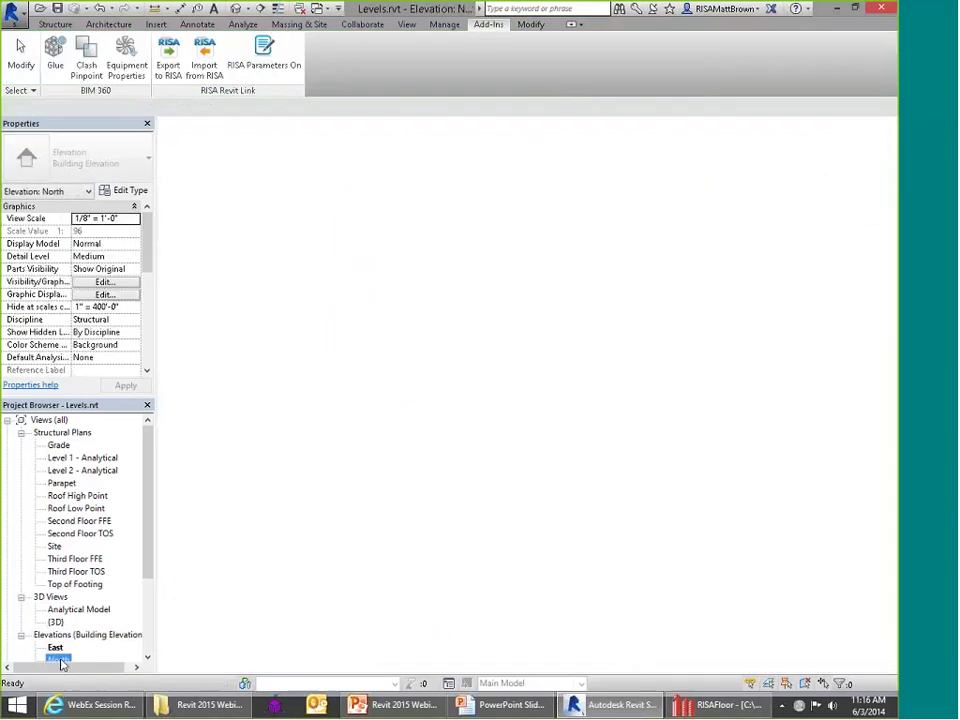
Step: Examine the level markers in the North elevation, from Grade and Top of Footing to Second Floor FFE and Second Floor TOS
scroll(509, 412, down, 2)
scroll(710, 457, up, 4)
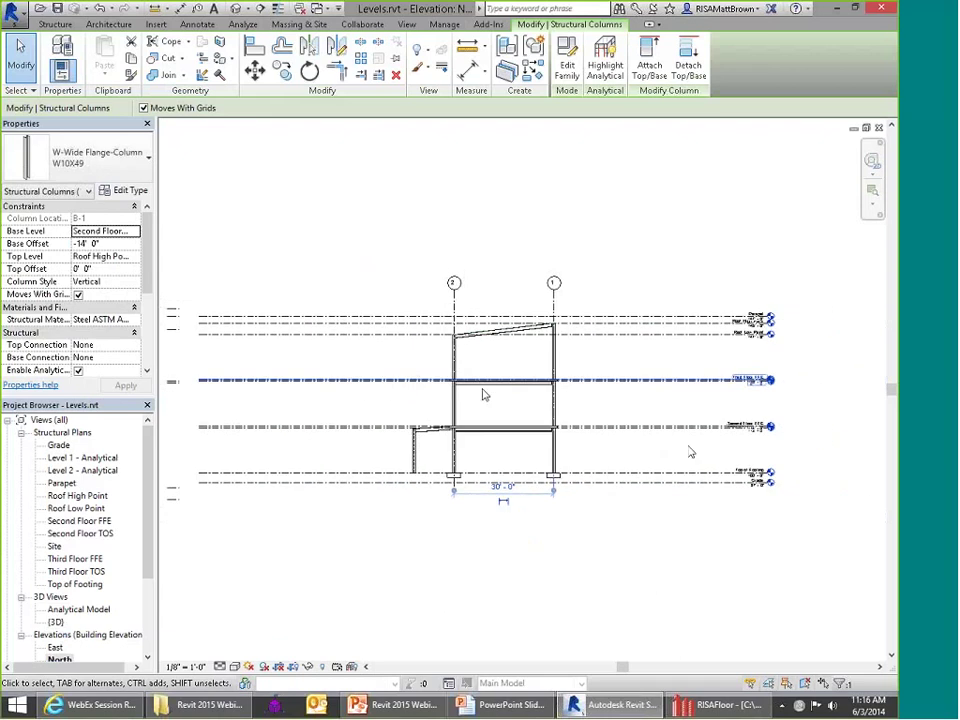
scroll(742, 467, up, 4)
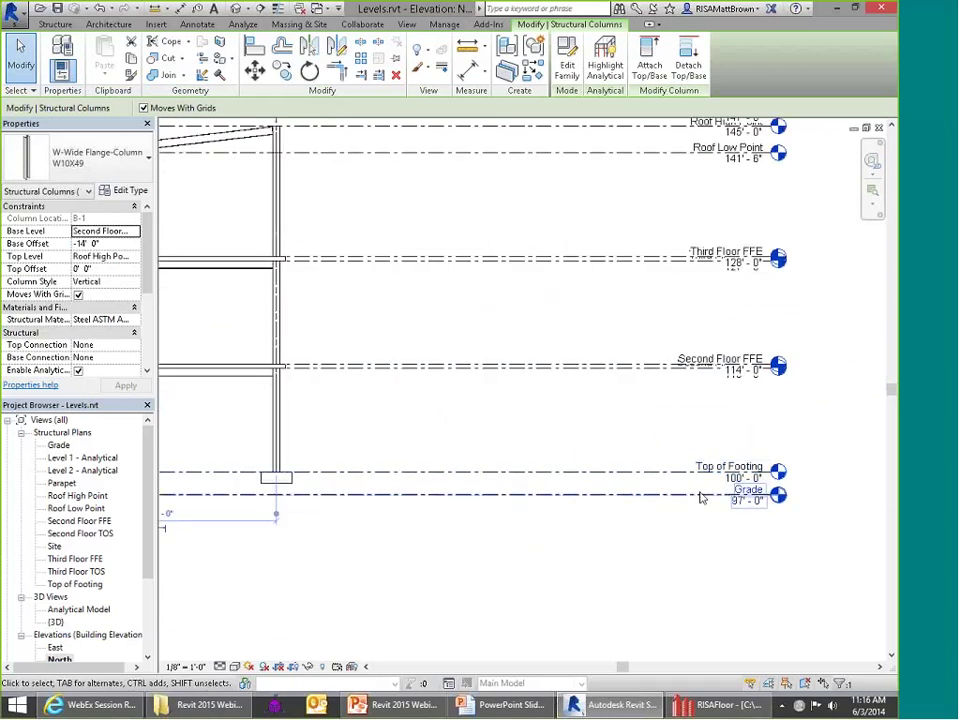
scroll(800, 468, down, 2)
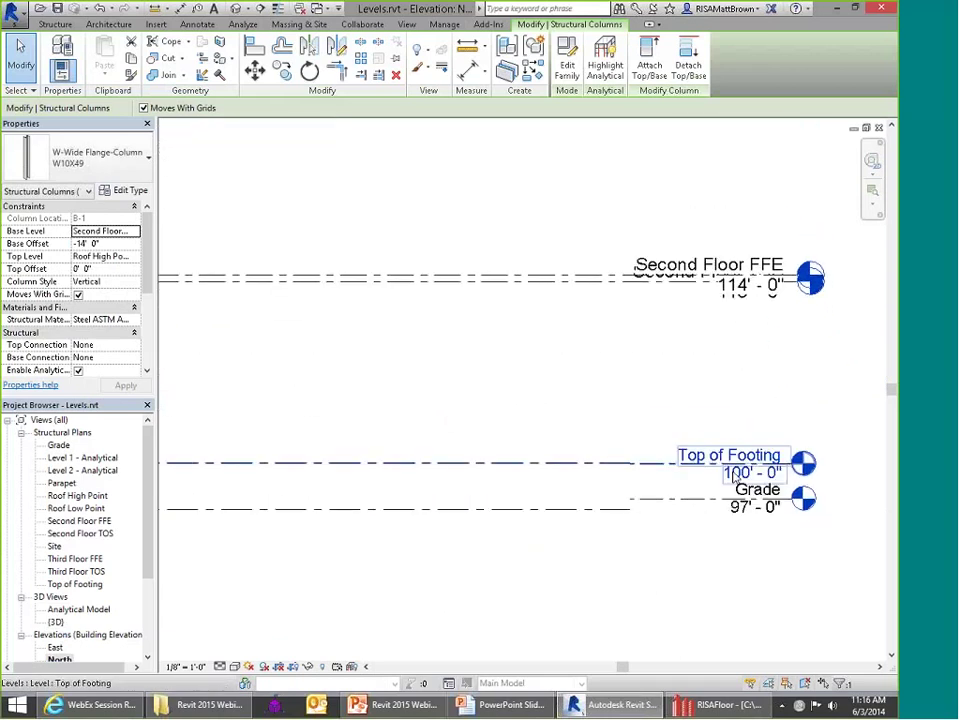
click(718, 488)
scroll(700, 505, up, 3)
scroll(783, 490, down, 3)
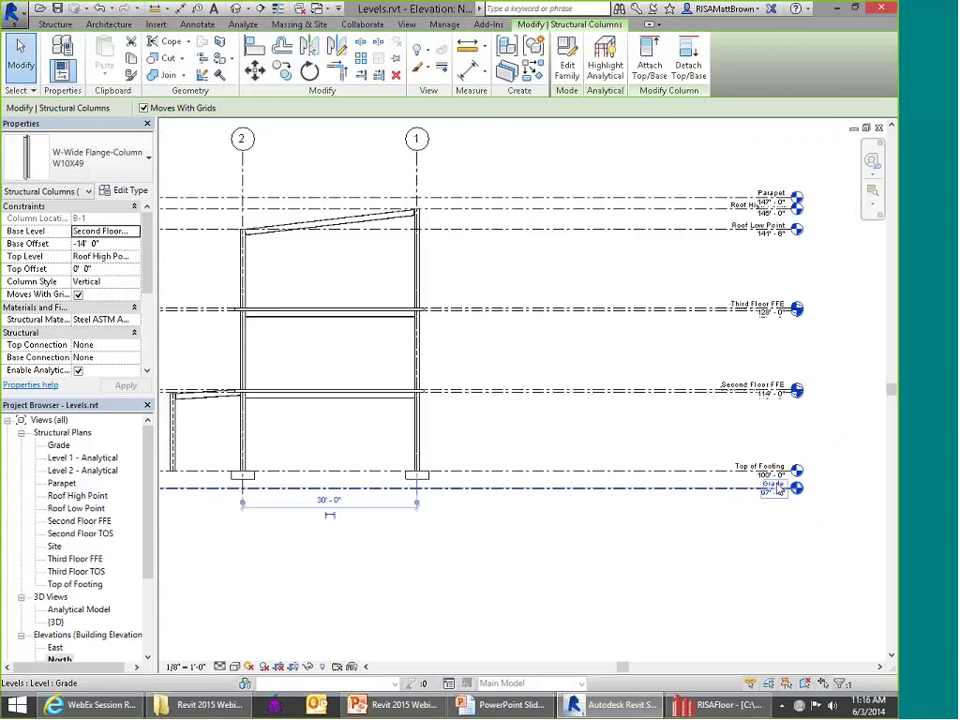
scroll(756, 424, up, 5)
click(737, 405)
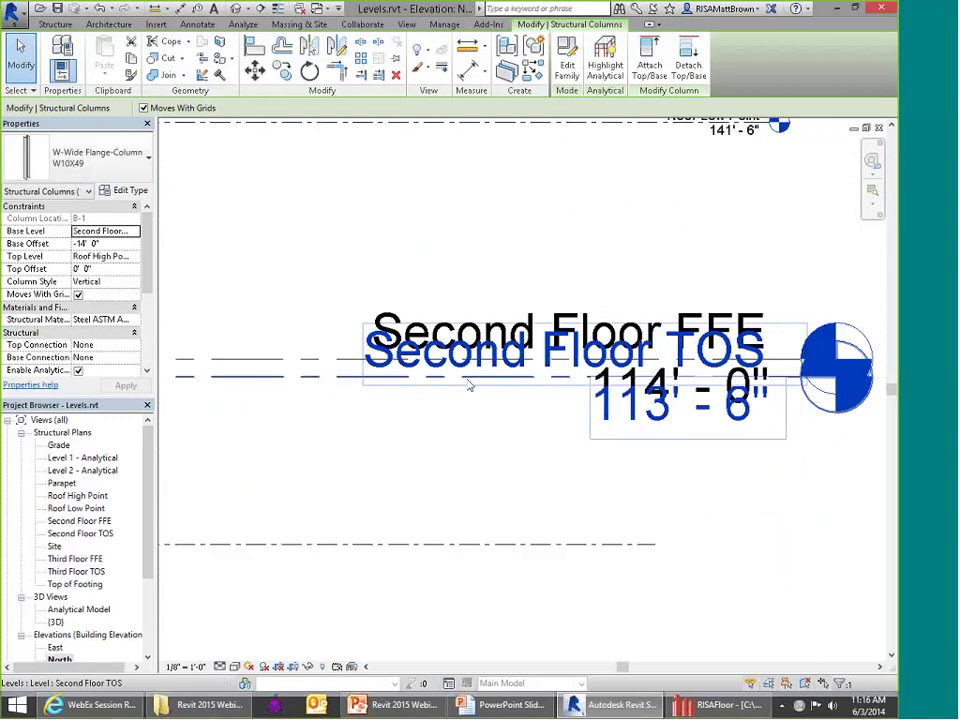
Step: Extend the end of the Second Floor FFE level line beyond the Second Floor TOS marker in the North elevation
key(Escape)
click(336, 364)
scroll(490, 424, down, 1)
scroll(491, 424, down, 3)
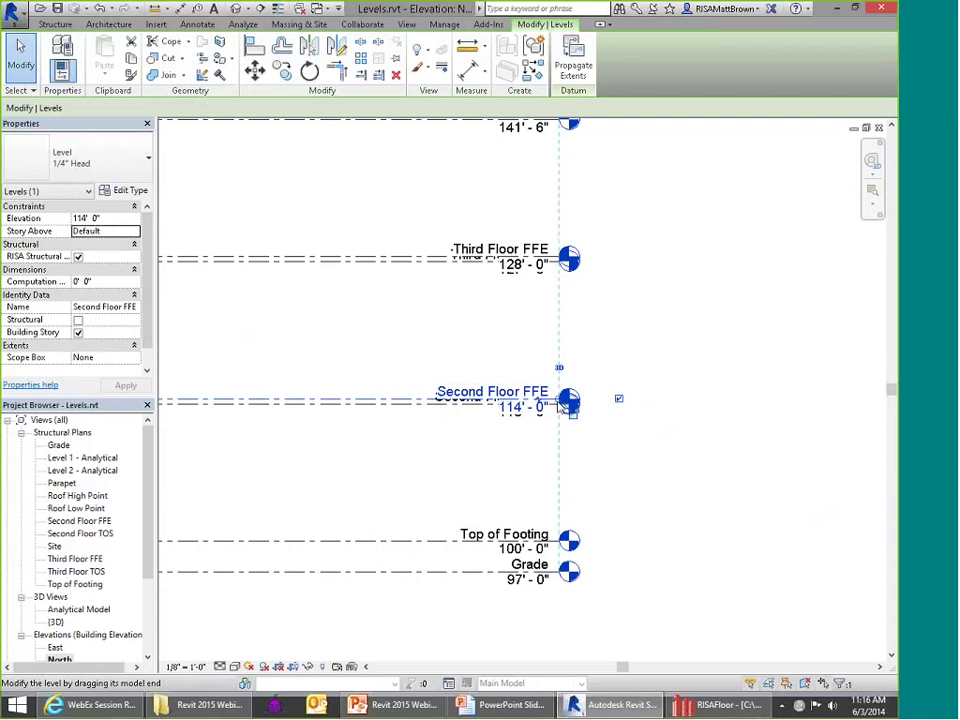
drag(568, 404, 758, 399)
click(591, 414)
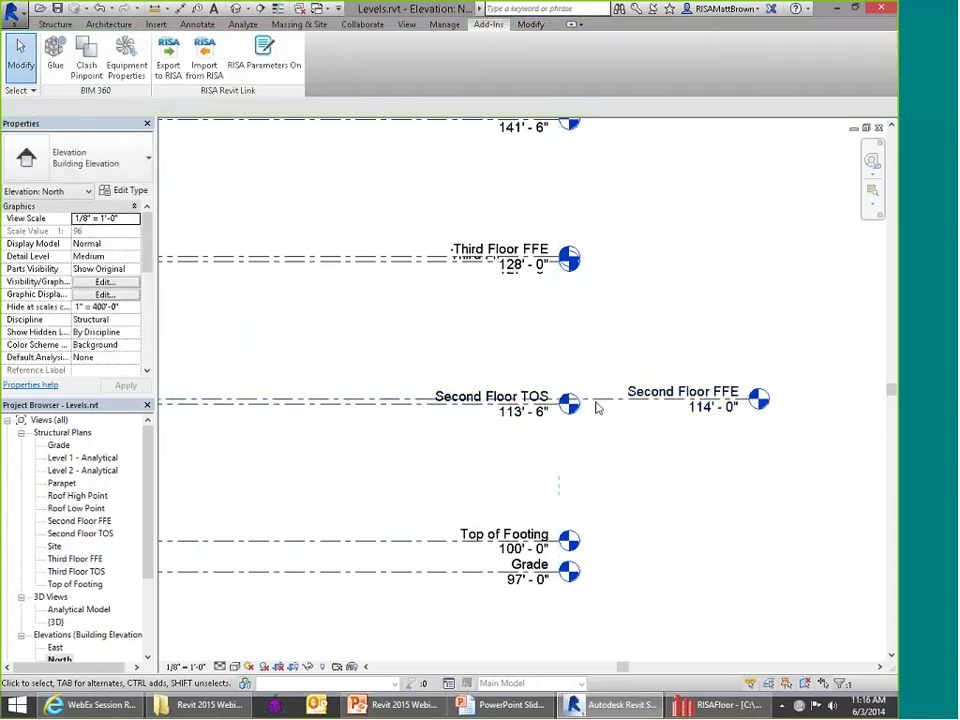
Step: Extend the end of the Third Floor FFE level line beyond the Third Floor TOS marker
scroll(537, 244, up, 2)
click(540, 250)
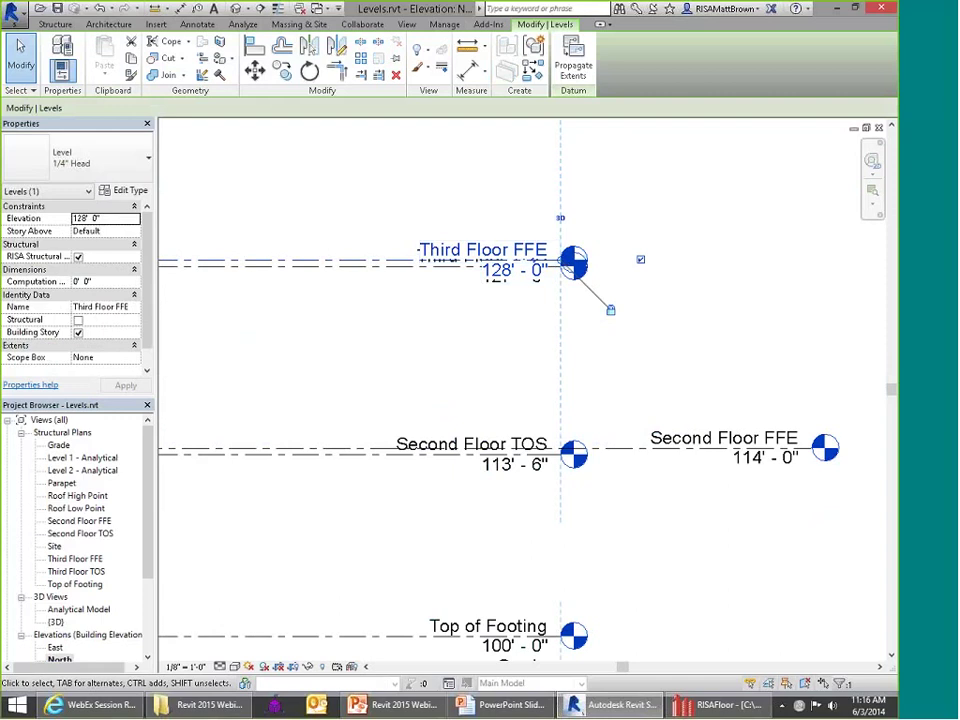
drag(560, 262, 719, 260)
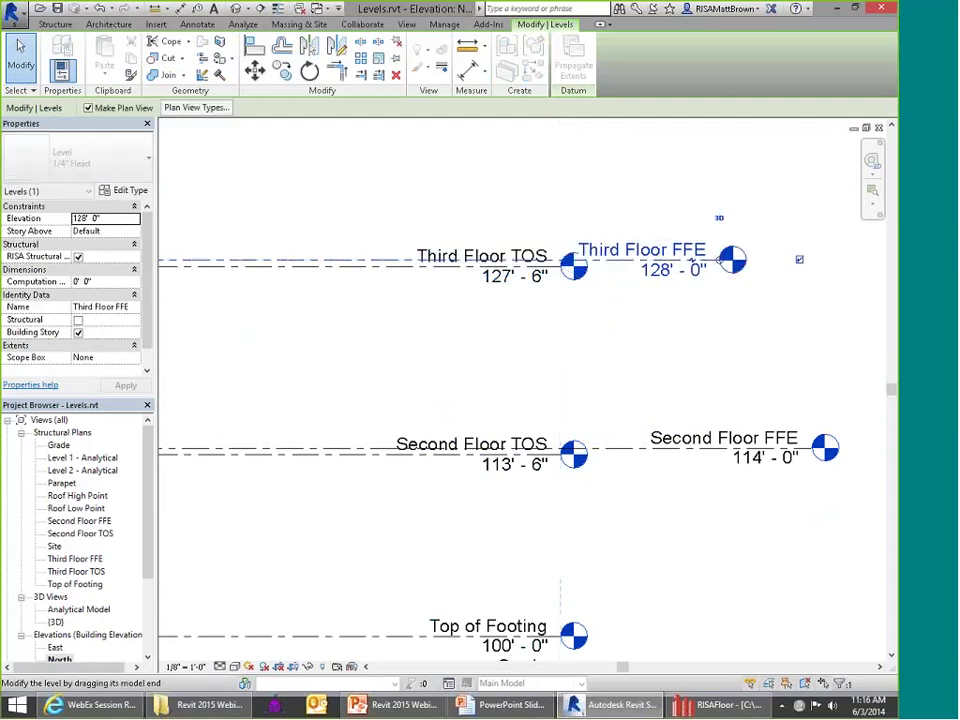
click(604, 394)
scroll(604, 394, down, 1)
middle_drag(604, 394, 622, 508)
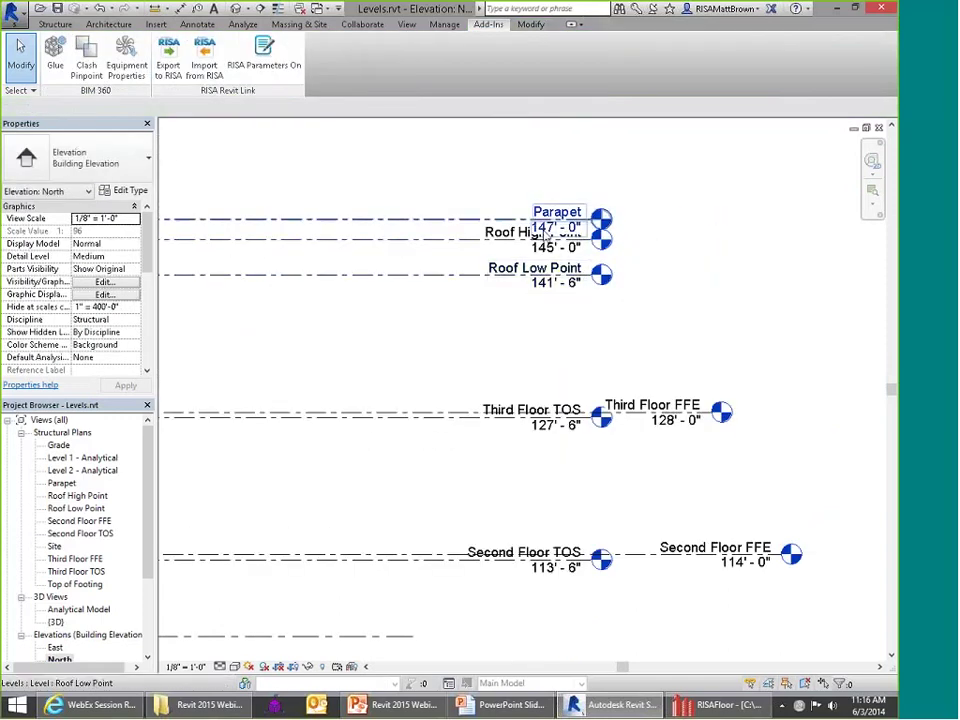
Step: Examine how the frame's columns and beams line up with the levels from Grade to Parapet in the North elevation
scroll(510, 219, down, 1)
scroll(510, 219, down, 4)
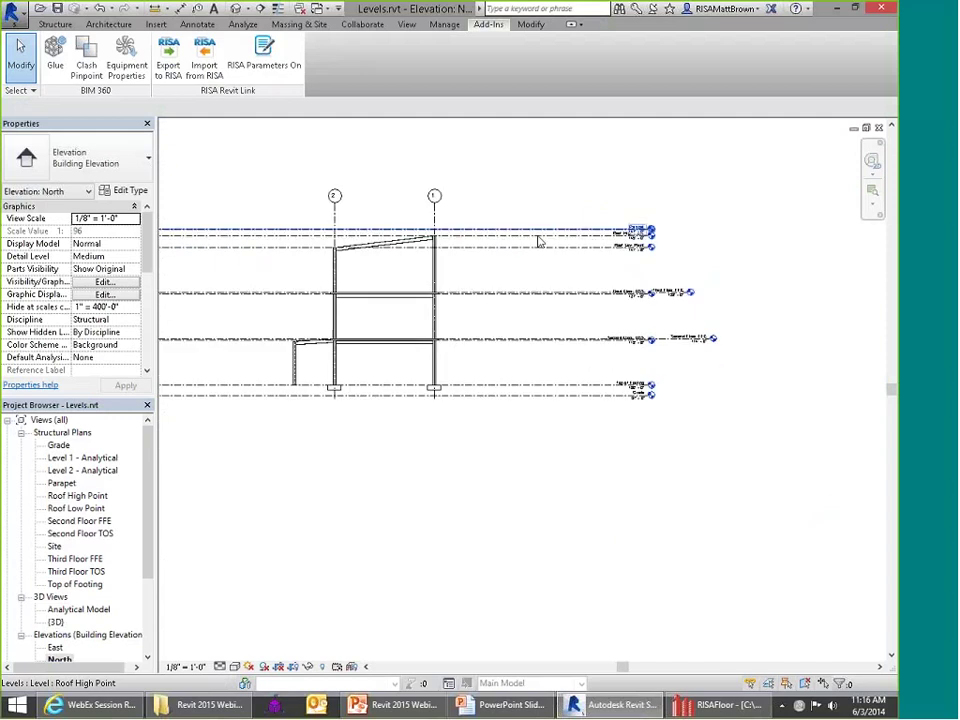
scroll(445, 330, up, 1)
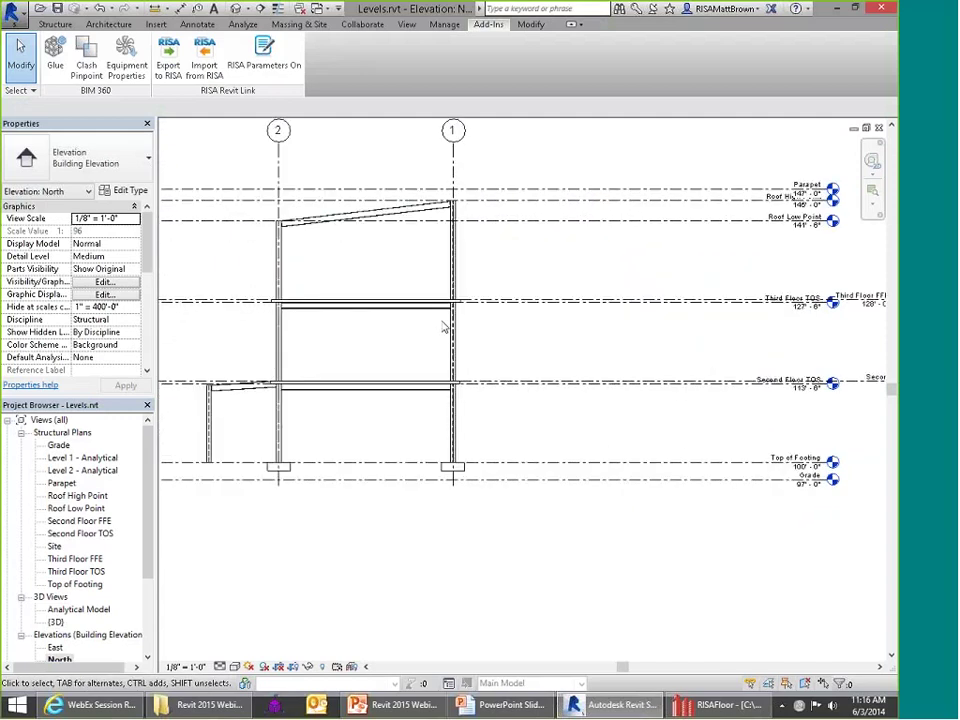
scroll(446, 328, down, 2)
scroll(773, 328, up, 3)
scroll(712, 312, down, 4)
scroll(447, 325, up, 4)
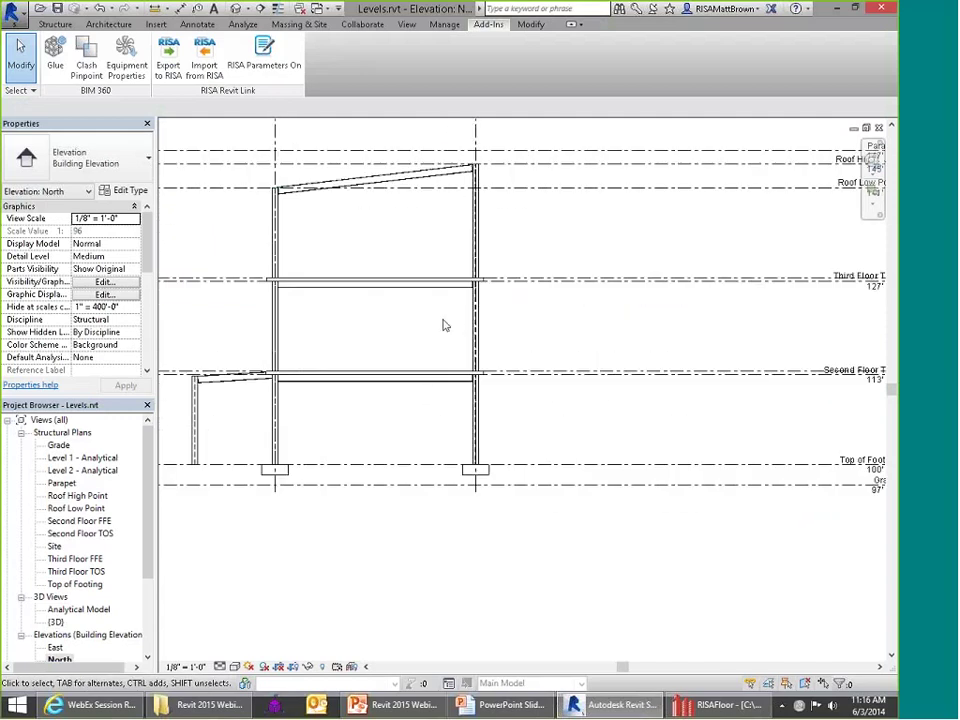
scroll(427, 314, down, 4)
scroll(747, 318, up, 2)
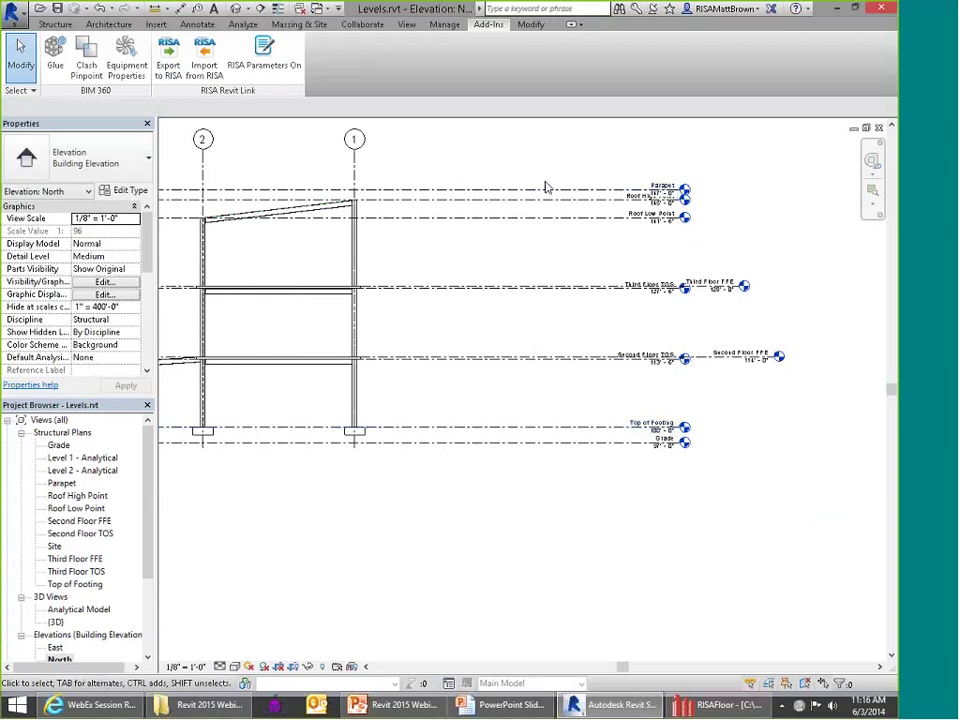
Step: Compare the RISA Structural Floor setting of the Grade and Top of Footing levels, widening the property names to read them in full
click(566, 444)
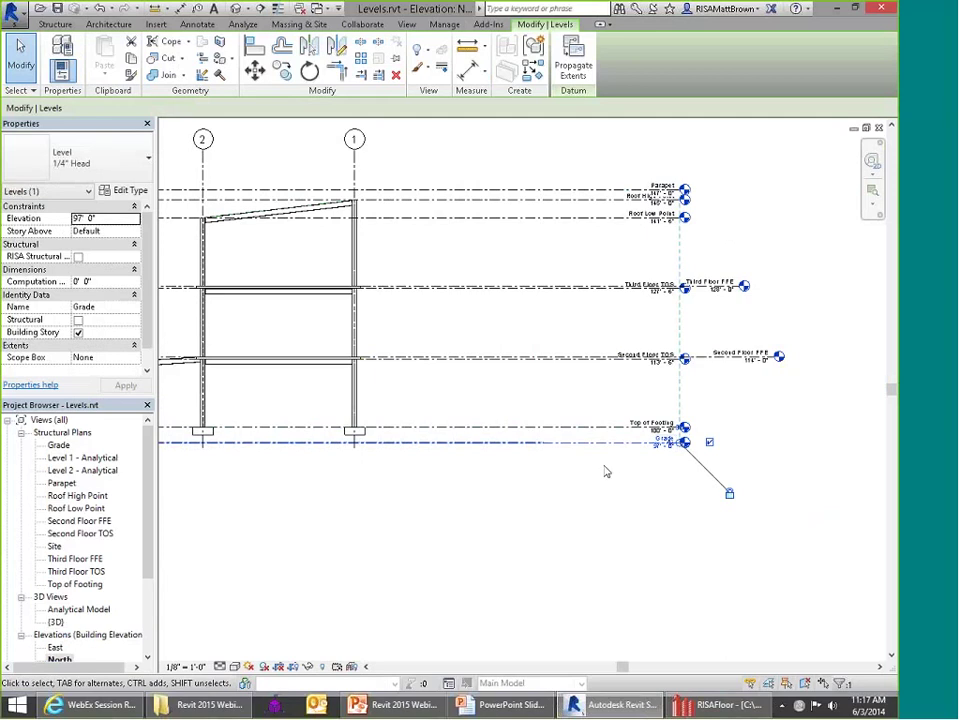
click(604, 474)
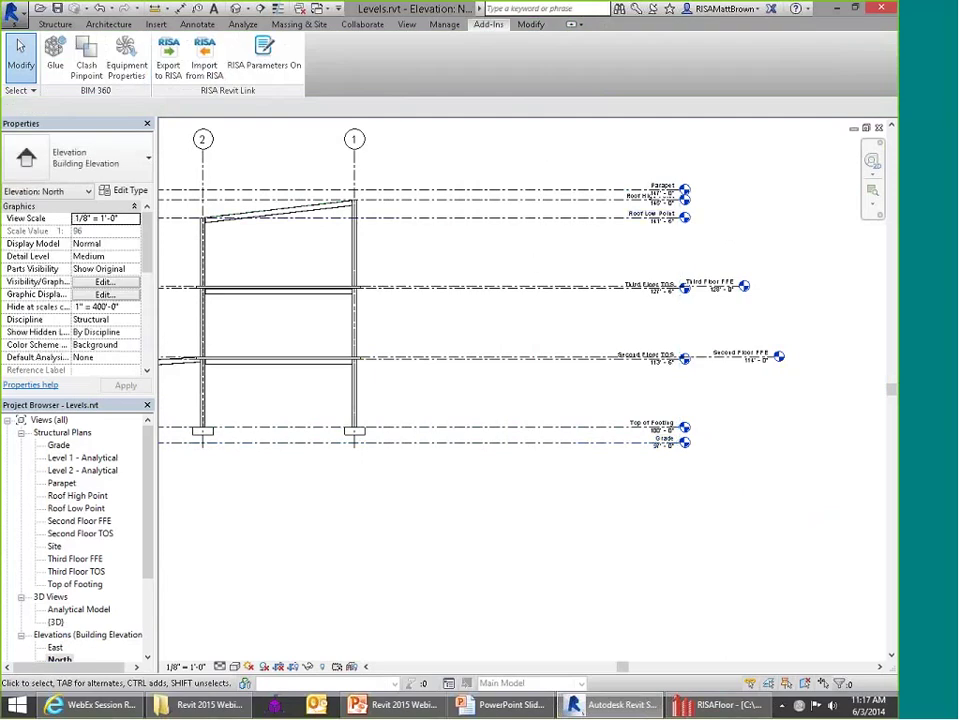
click(590, 442)
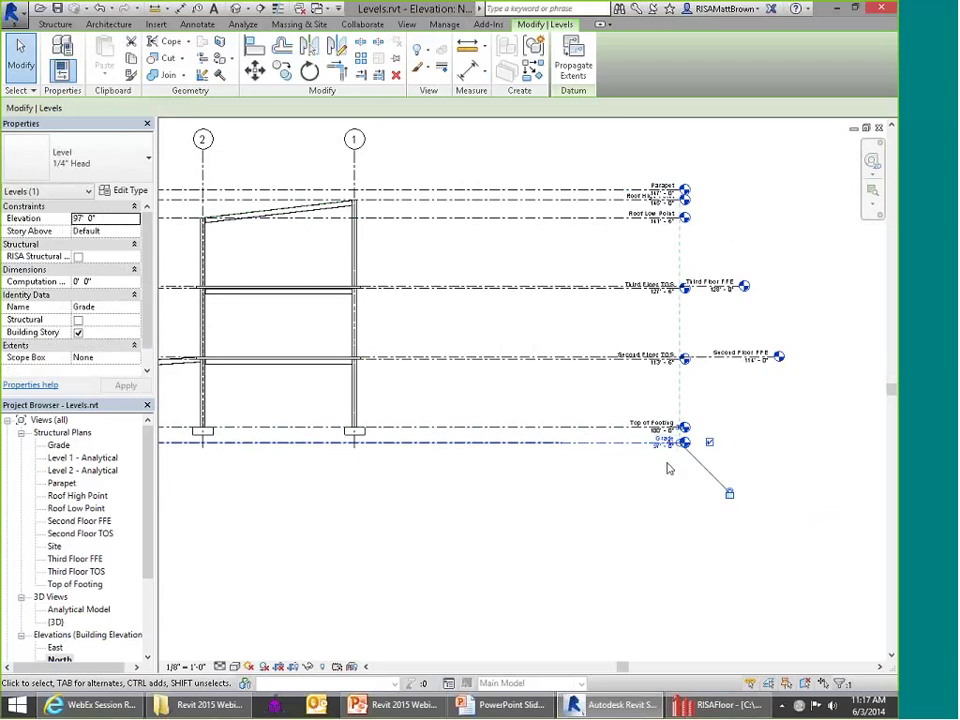
scroll(645, 445, up, 3)
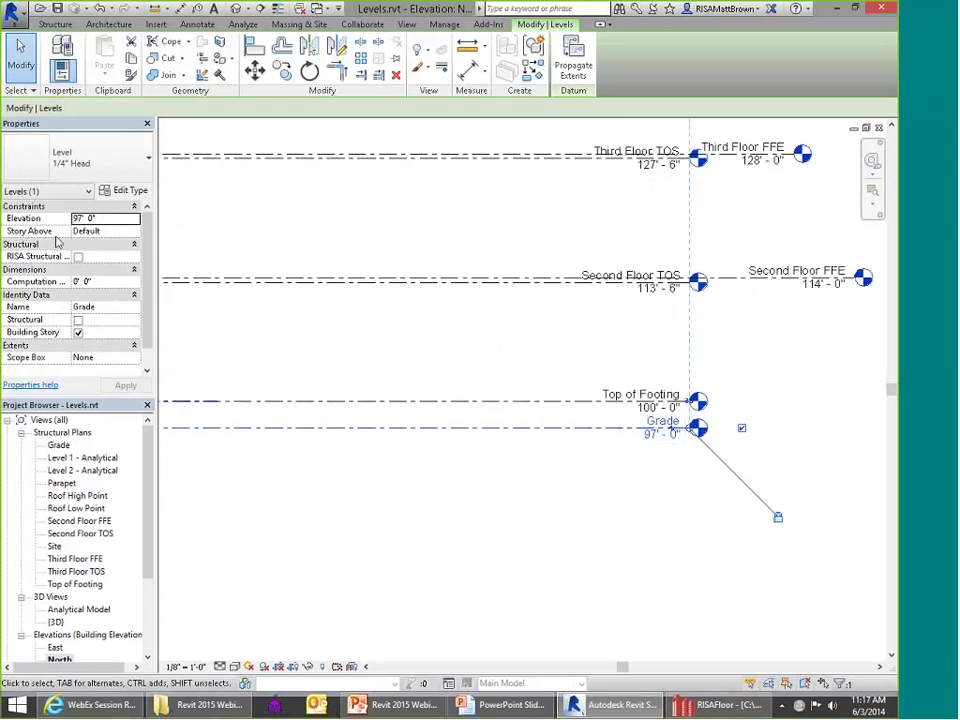
drag(71, 218, 93, 218)
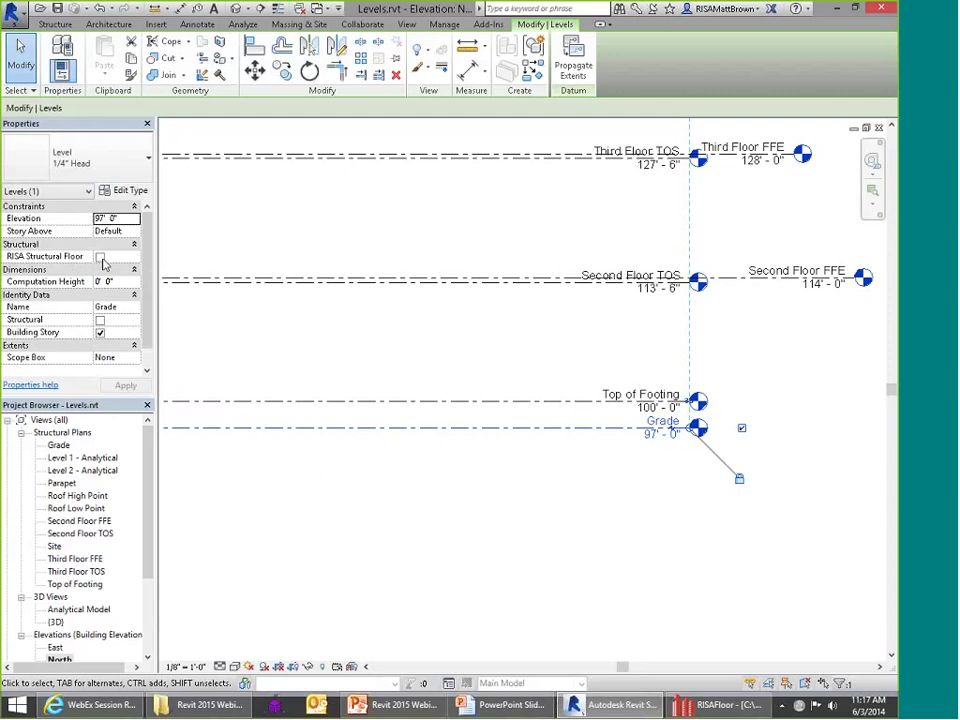
click(555, 400)
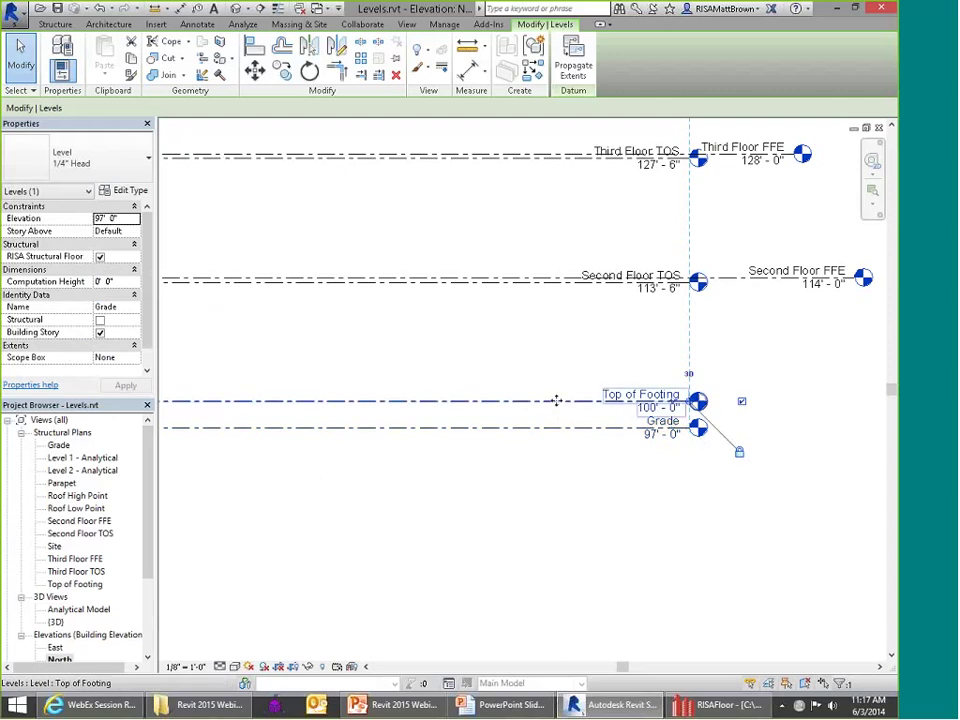
Step: Select the column at grid A-1 and widen its property values to read the full base and top level constraints
scroll(710, 425, down, 3)
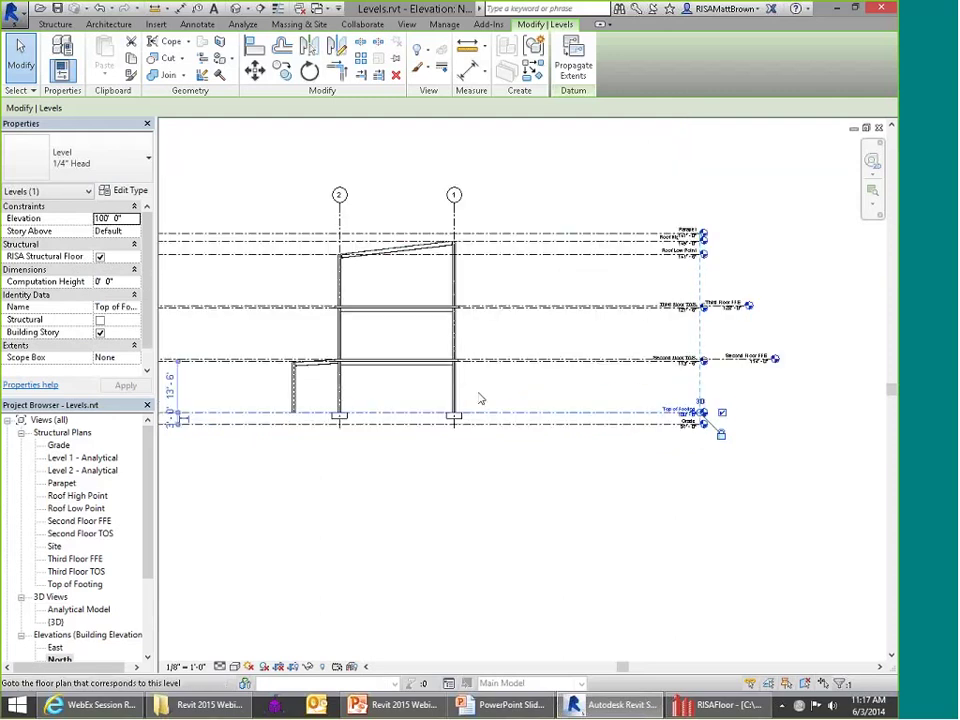
scroll(315, 410, up, 2)
scroll(280, 397, down, 4)
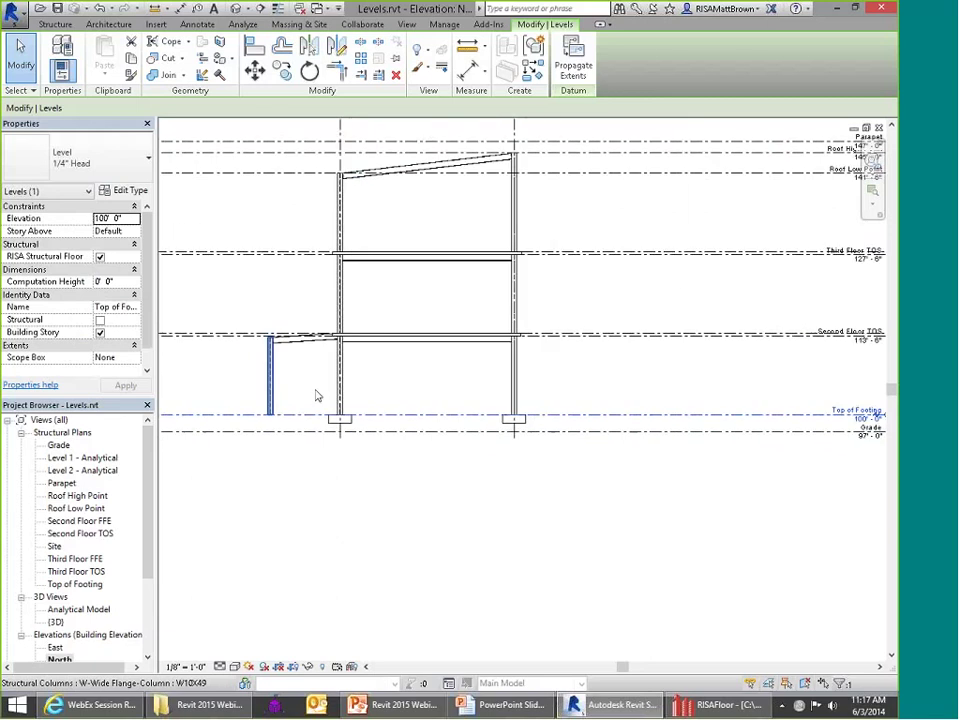
scroll(735, 347, up, 2)
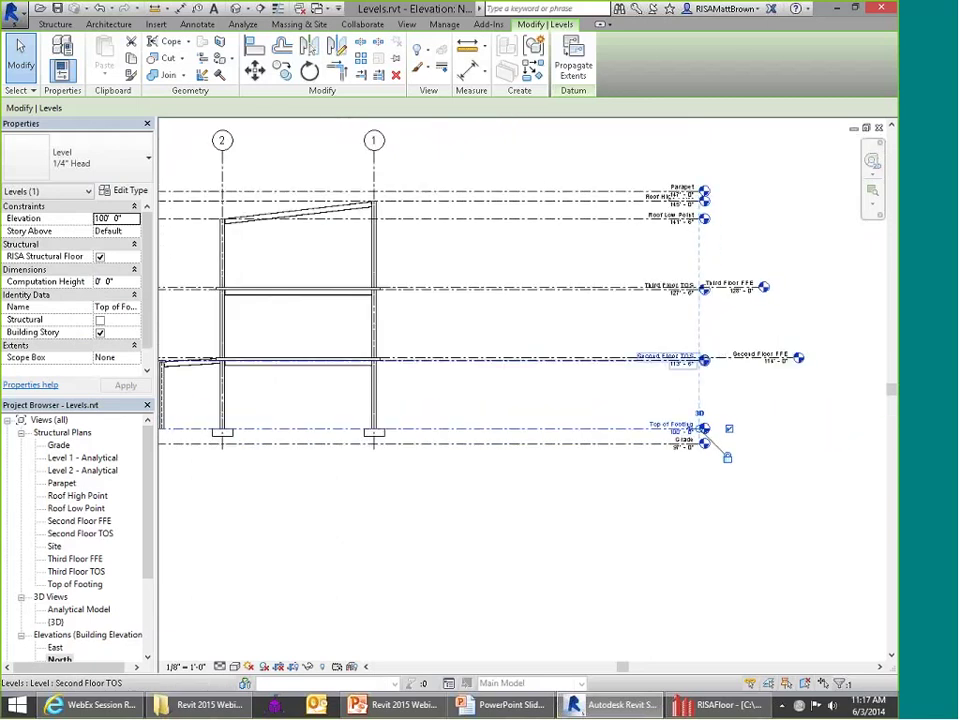
click(376, 257)
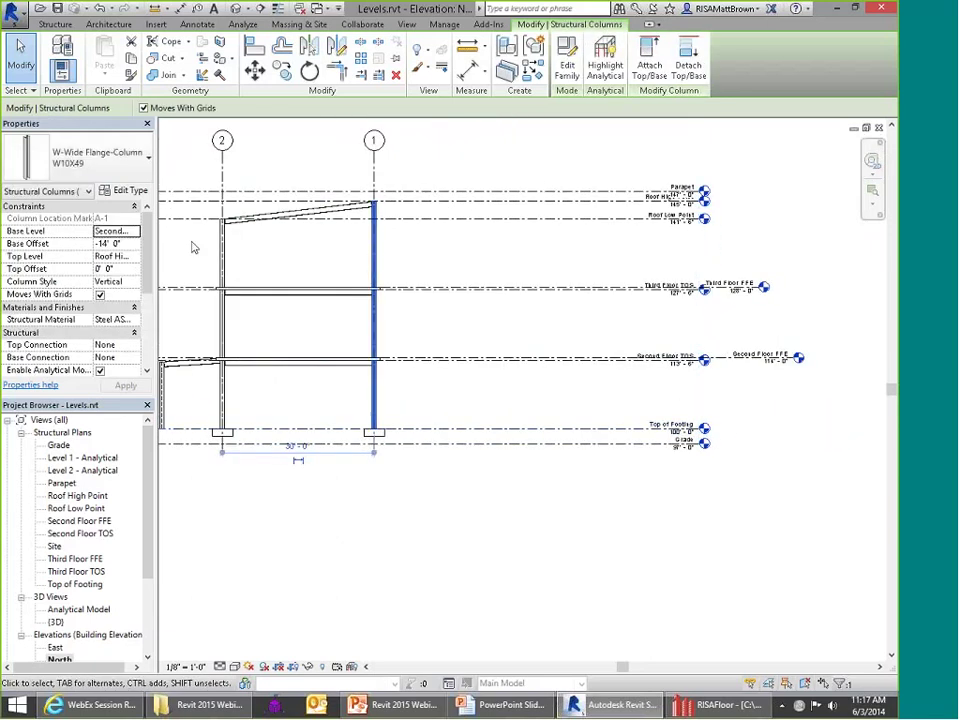
drag(157, 257, 206, 257)
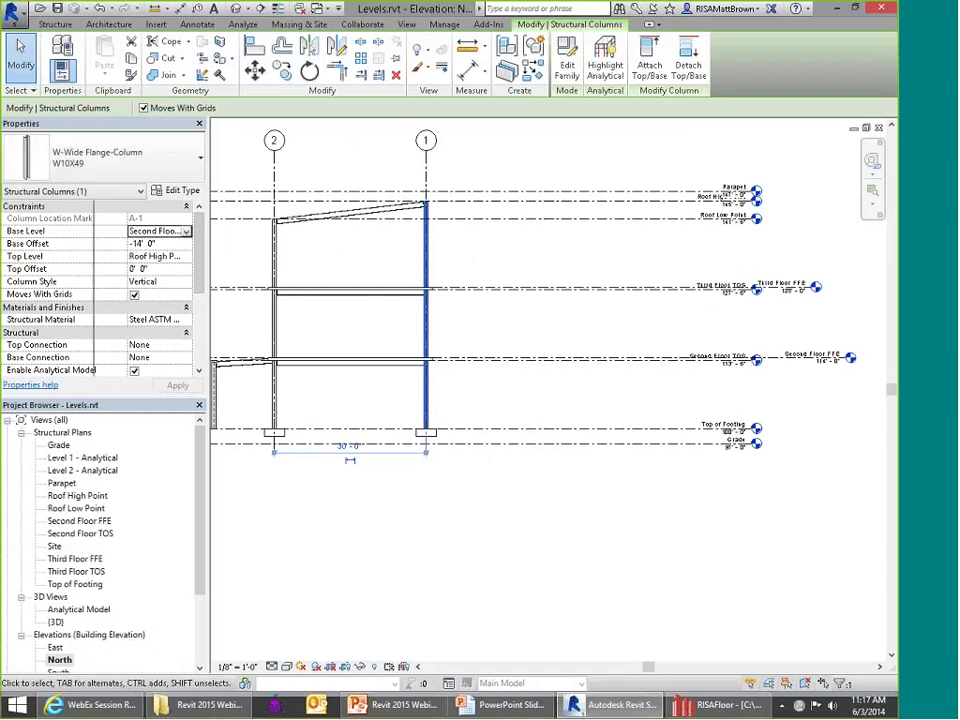
drag(107, 256, 95, 256)
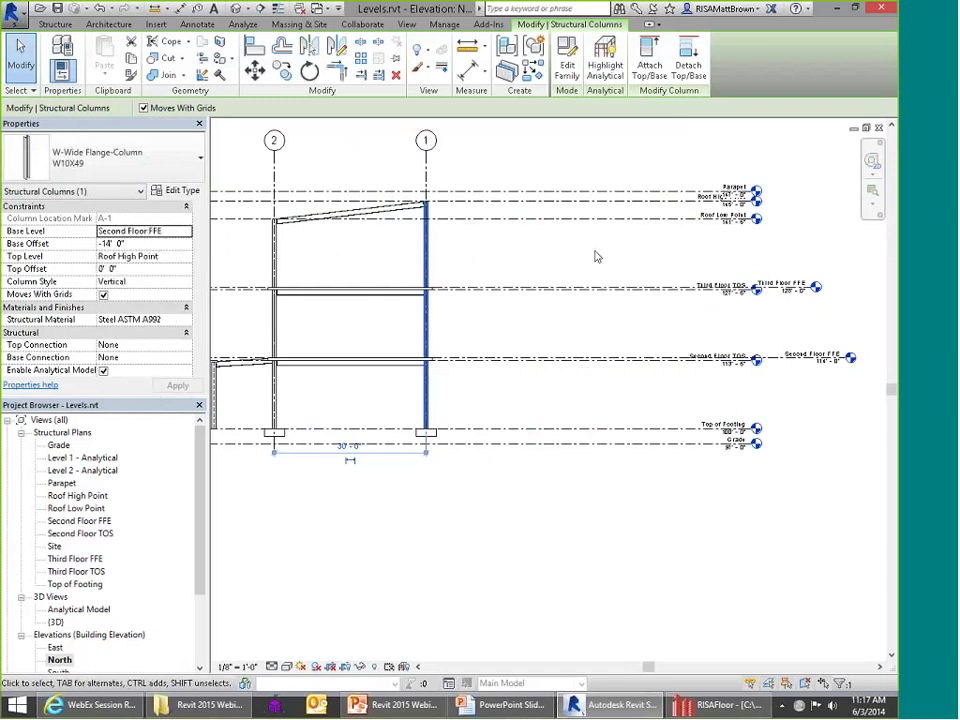
Step: Compare the RISA Structural Floor setting of the Roof High Point and Roof Low Point levels
click(742, 197)
scroll(742, 200, up, 3)
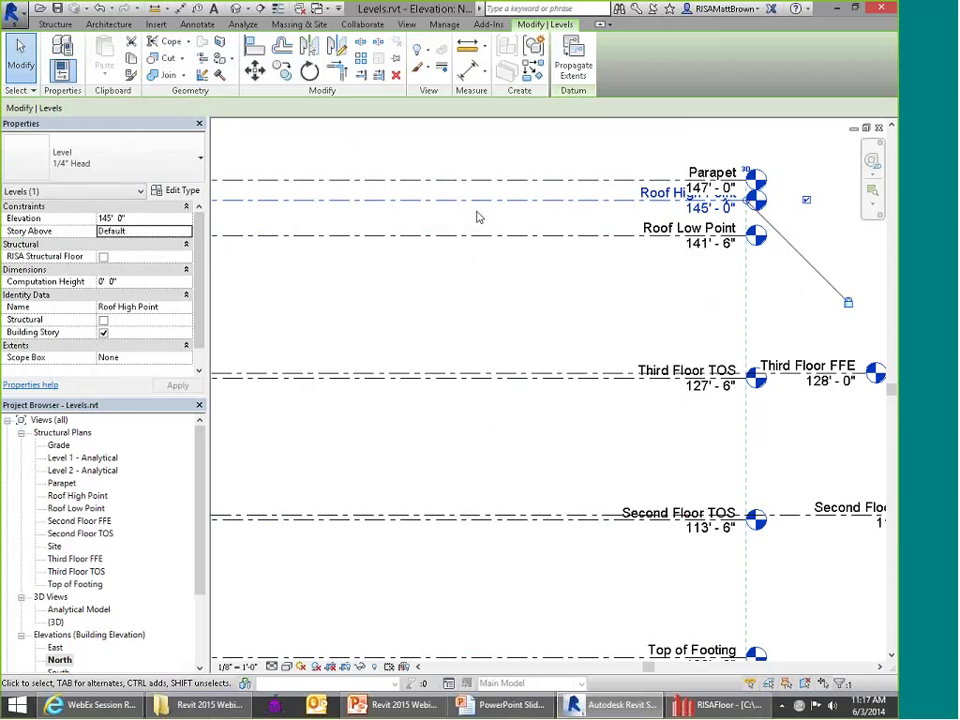
click(568, 241)
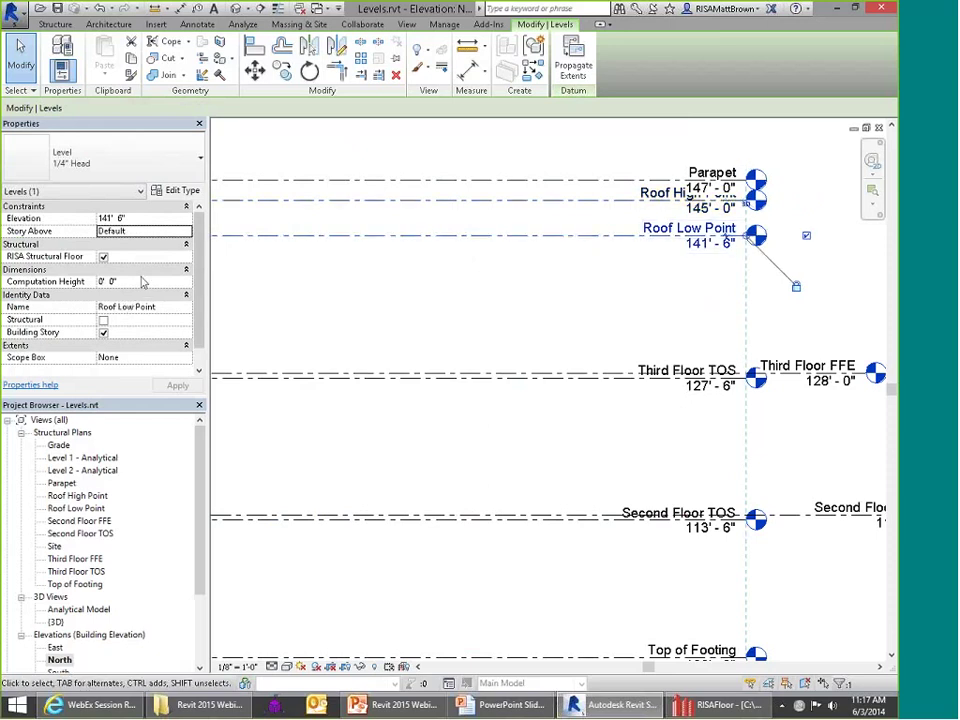
click(531, 201)
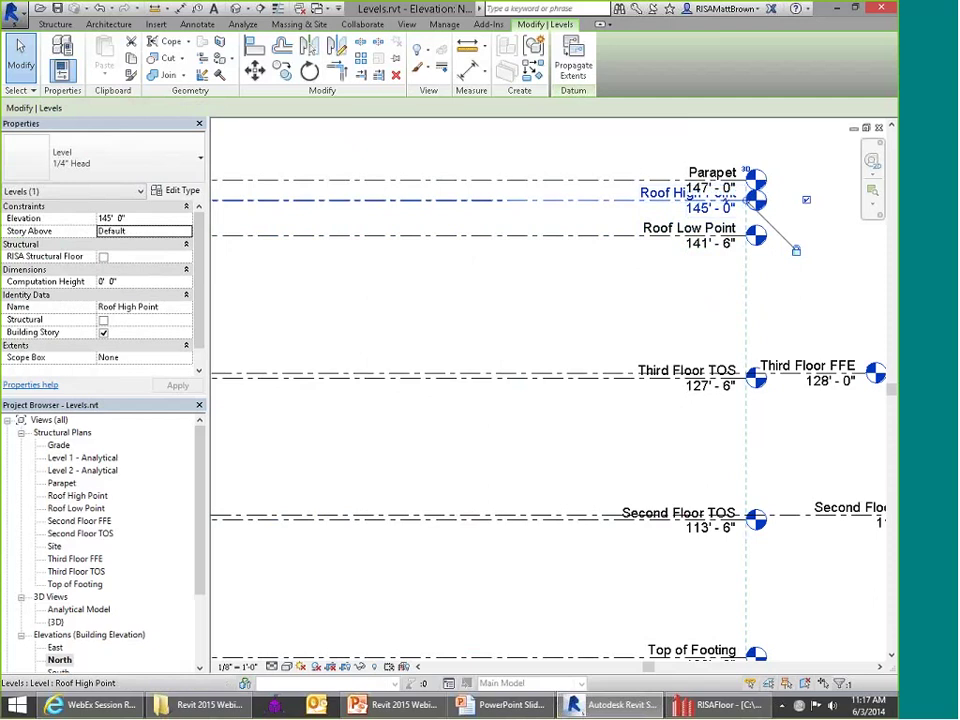
click(531, 261)
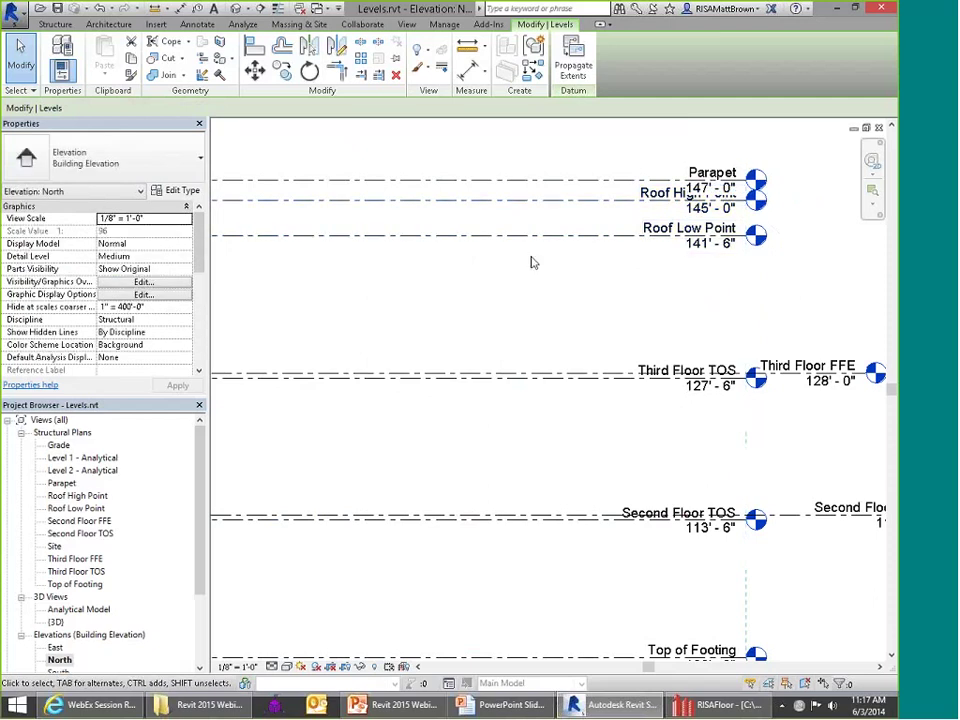
Step: Select the third floor beam and the second floor beam in turn to check their reference levels
scroll(531, 262, down, 1)
scroll(534, 266, down, 2)
scroll(399, 311, up, 2)
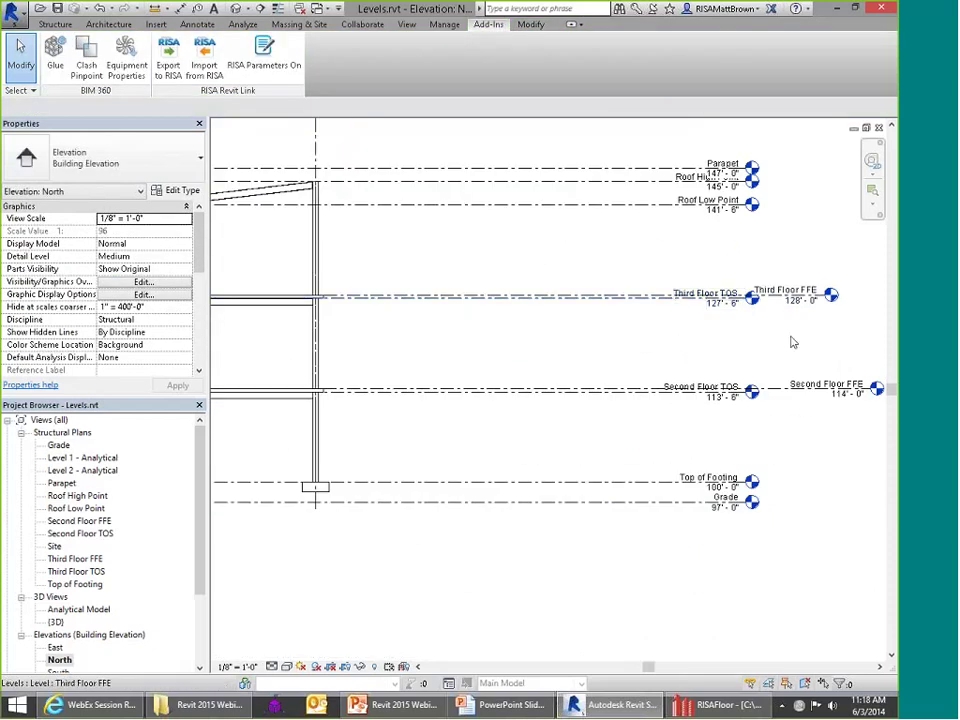
click(263, 304)
click(262, 398)
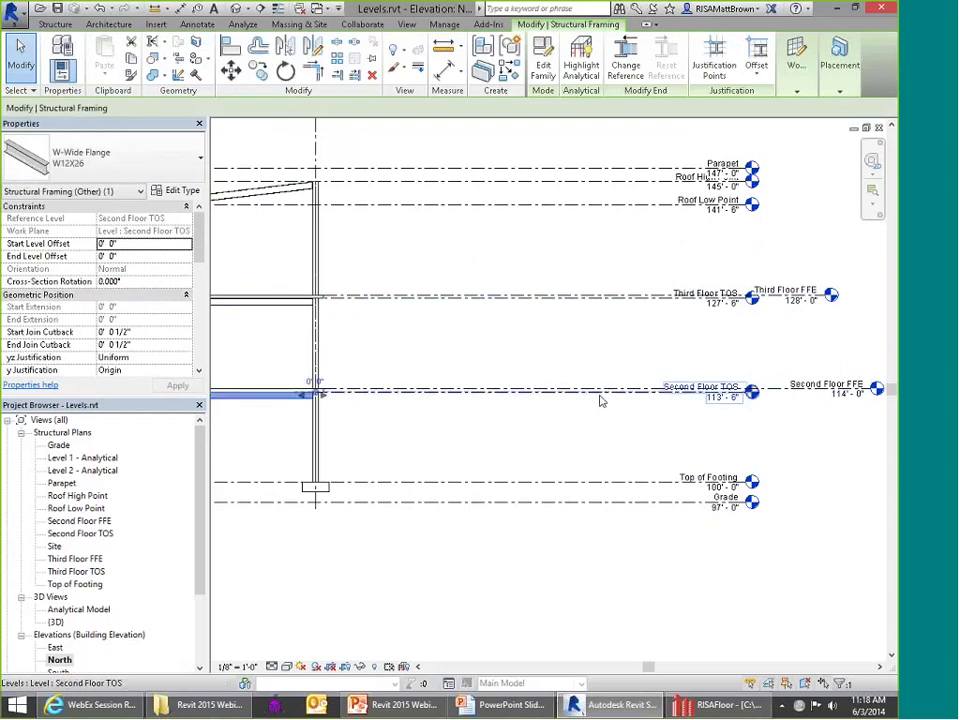
Step: Compare the RISA Structural Floor setting of the Second Floor FFE and Second Floor TOS levels
click(495, 391)
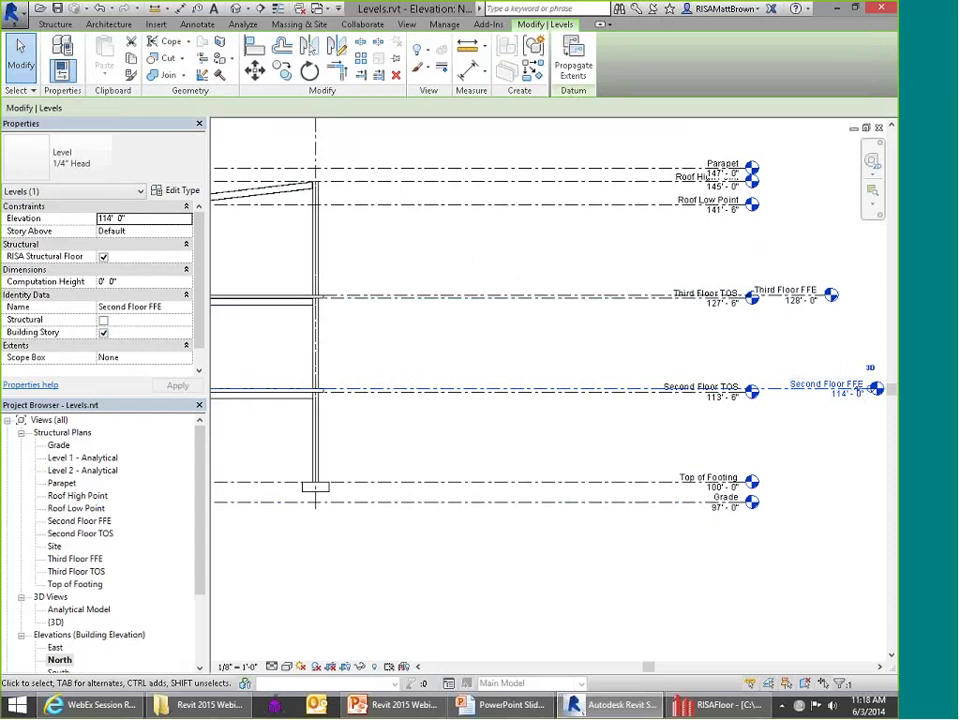
click(470, 435)
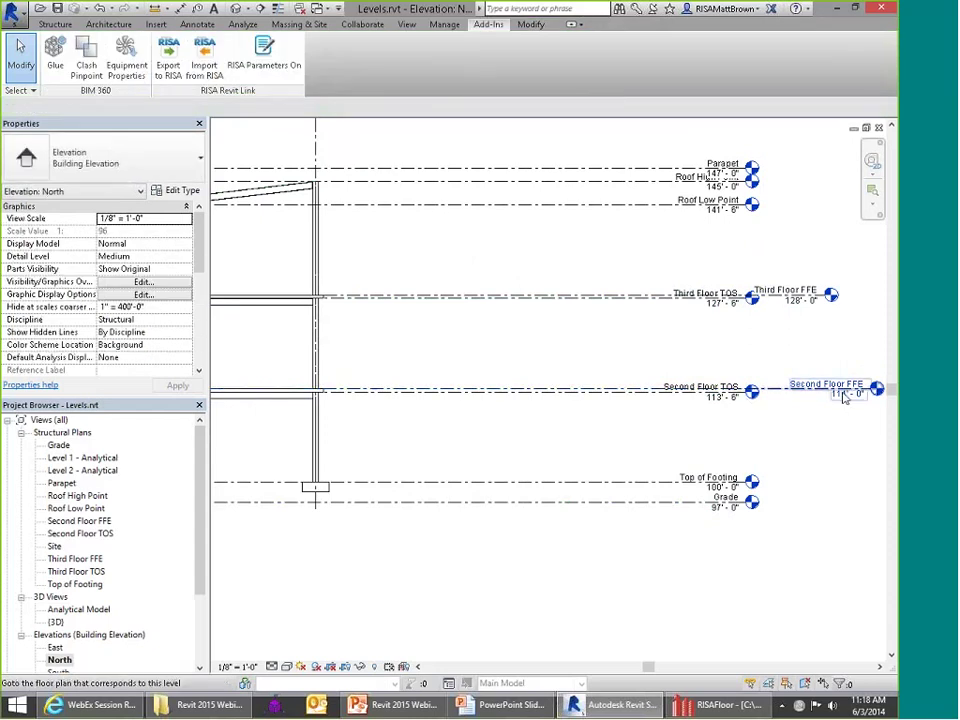
scroll(849, 394, up, 2)
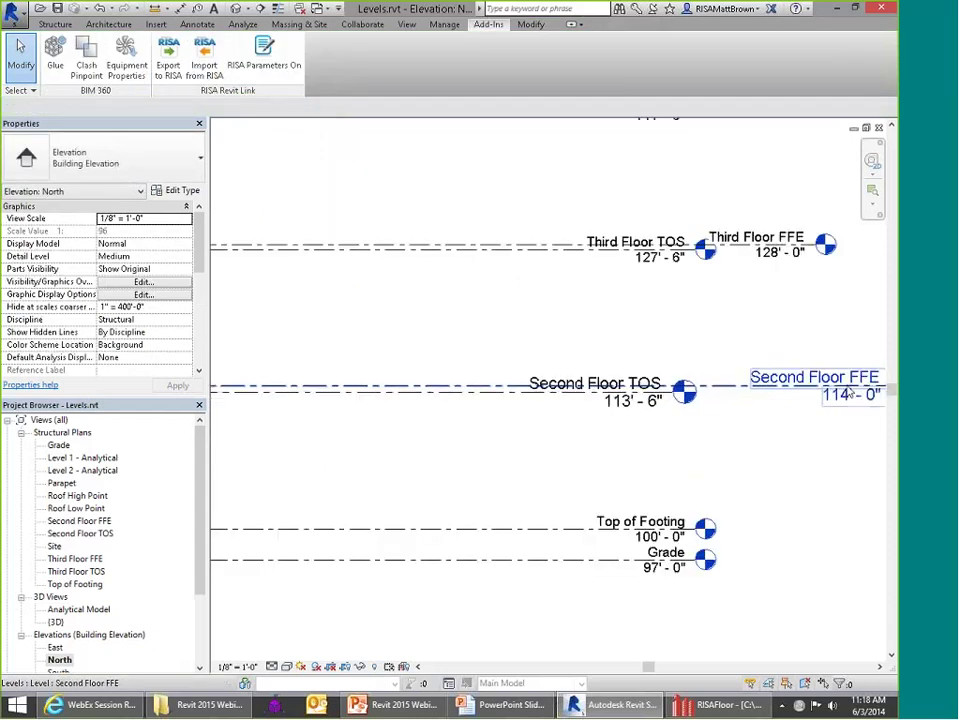
click(533, 391)
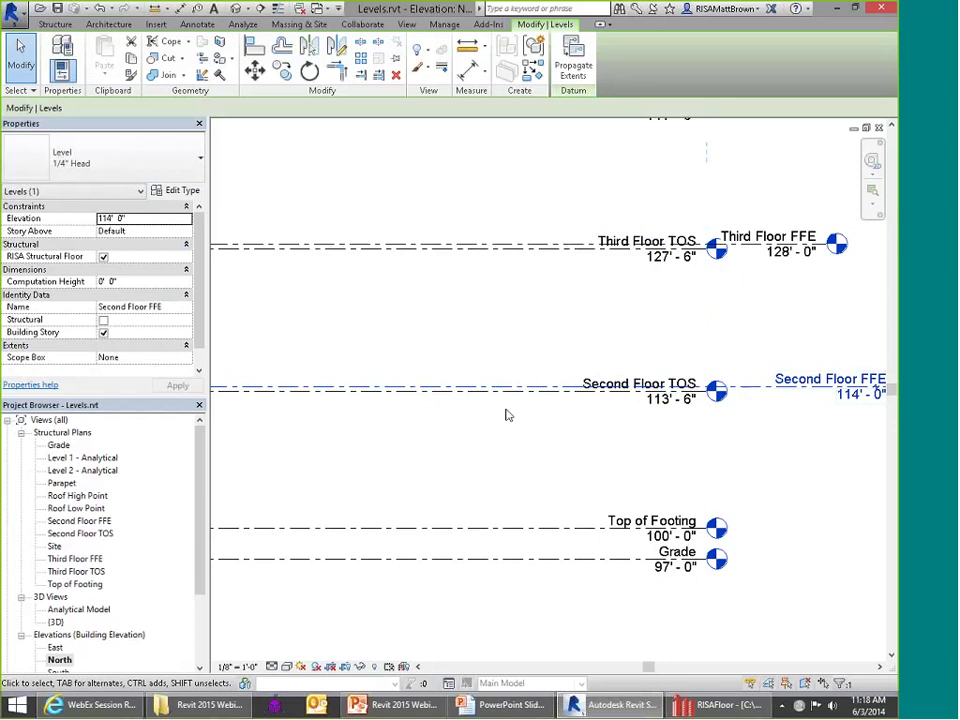
click(512, 409)
click(519, 401)
scroll(565, 440, down, 1)
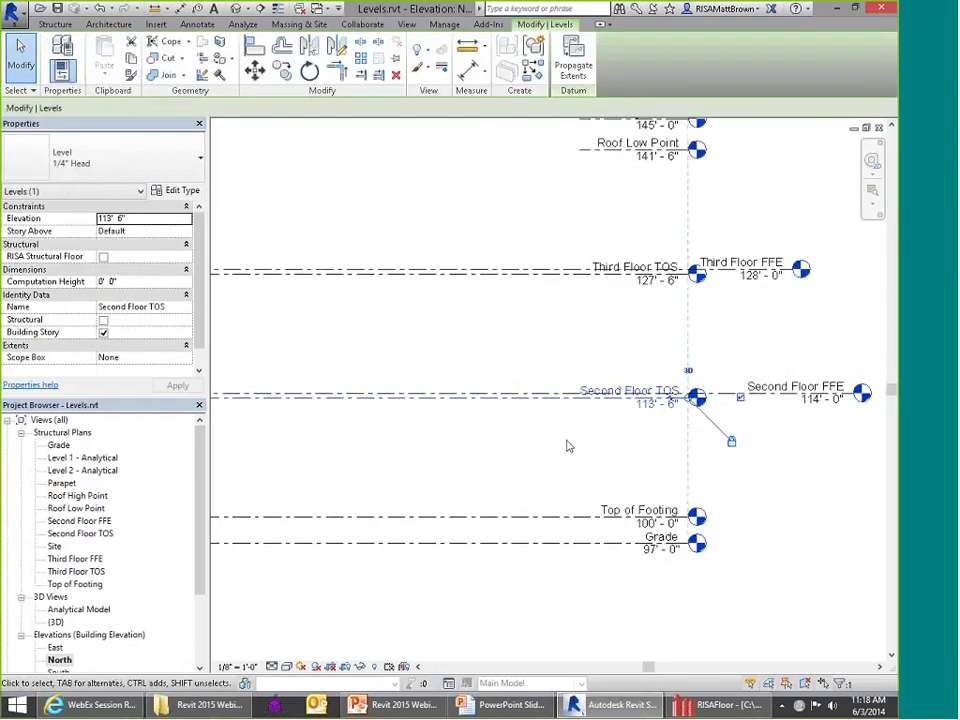
click(507, 394)
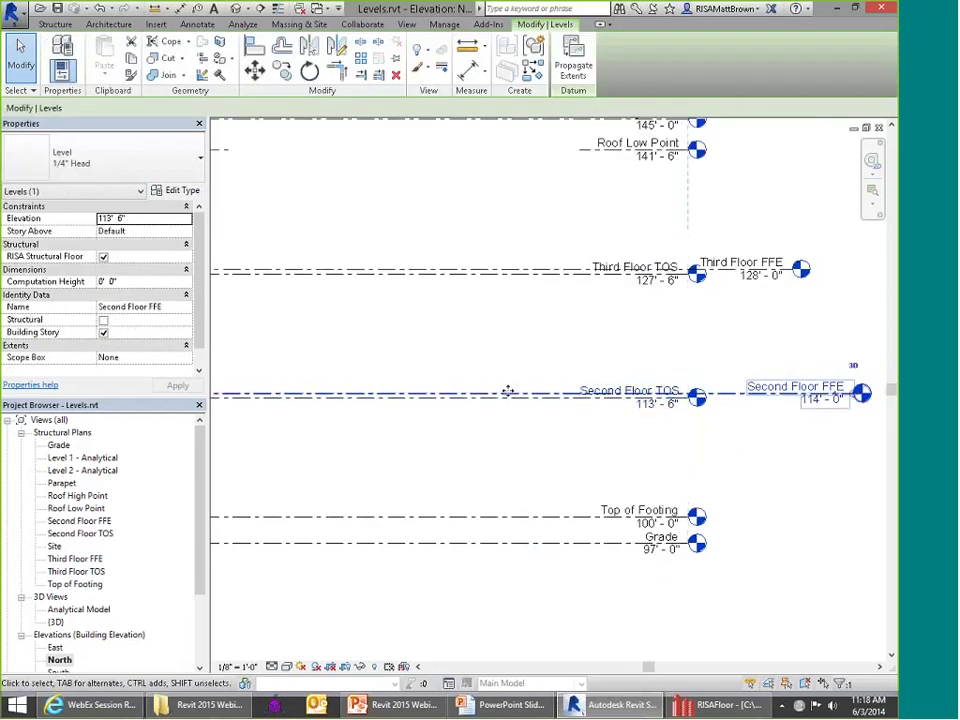
Step: Switch to RISAFloor and widen the Label column of the Floors spreadsheet to read the exported floor names
click(715, 705)
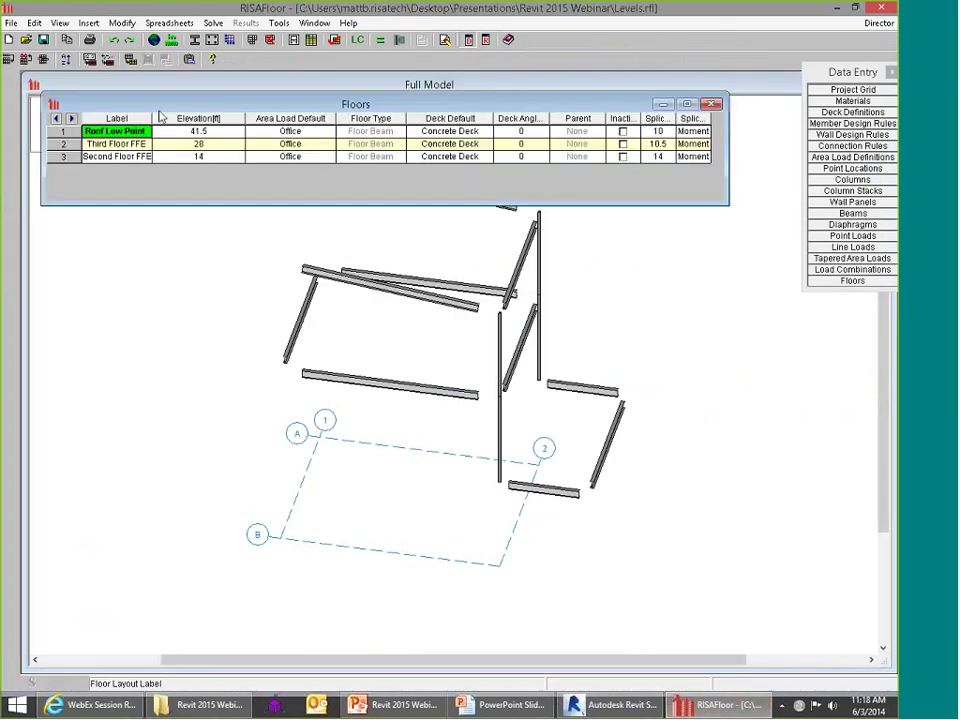
drag(152, 118, 178, 118)
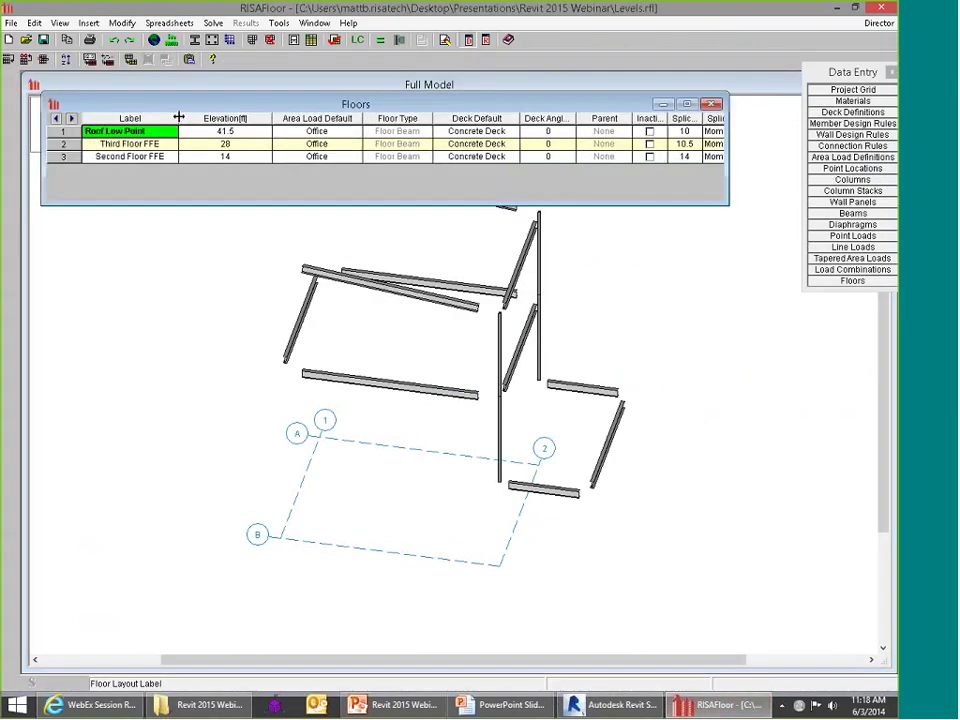
Step: Go through the exported floor labels Third Floor FFE, Second Floor FFE and Roof Low Point in the Floors spreadsheet
key(Down)
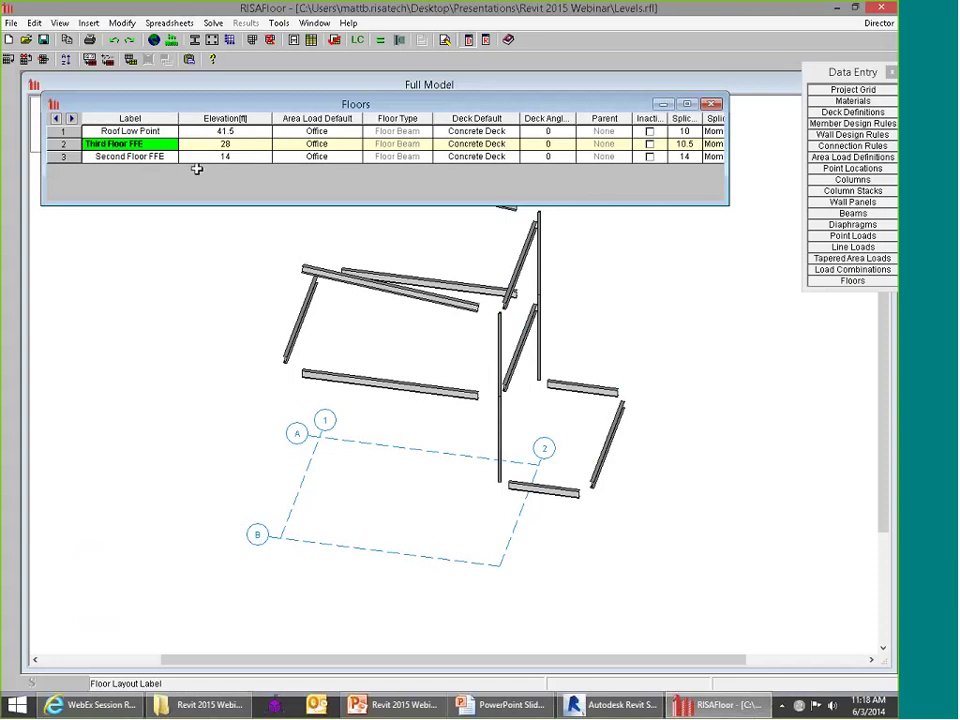
click(146, 157)
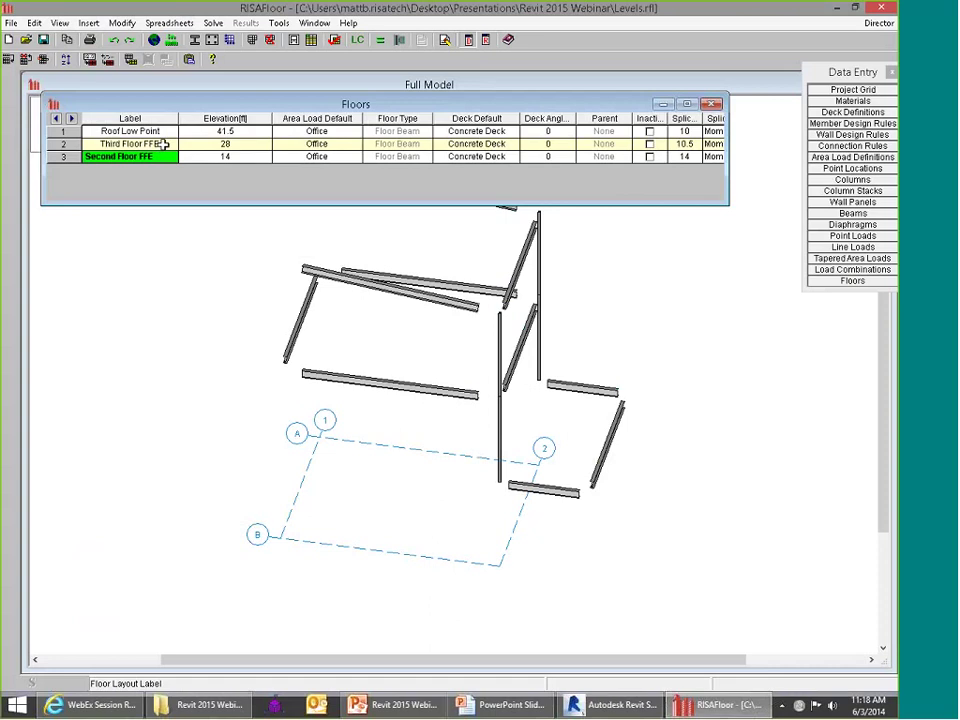
click(163, 144)
click(166, 132)
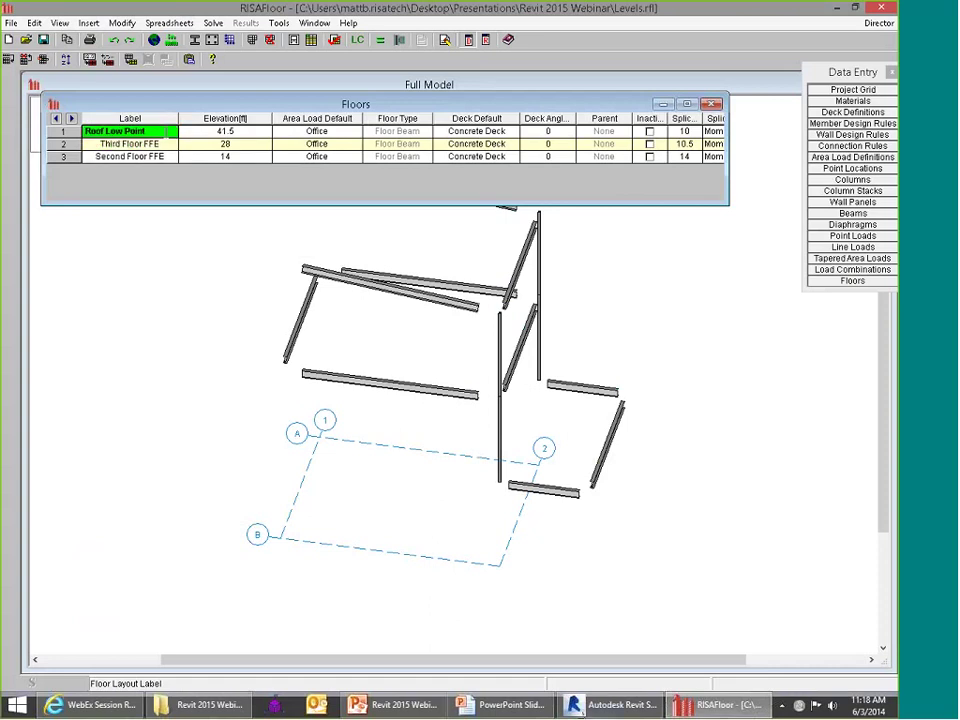
Step: Switch to Revit and select the Parapet level in the North elevation to check its RISA Structural Floor setting
click(606, 708)
scroll(686, 388, down, 2)
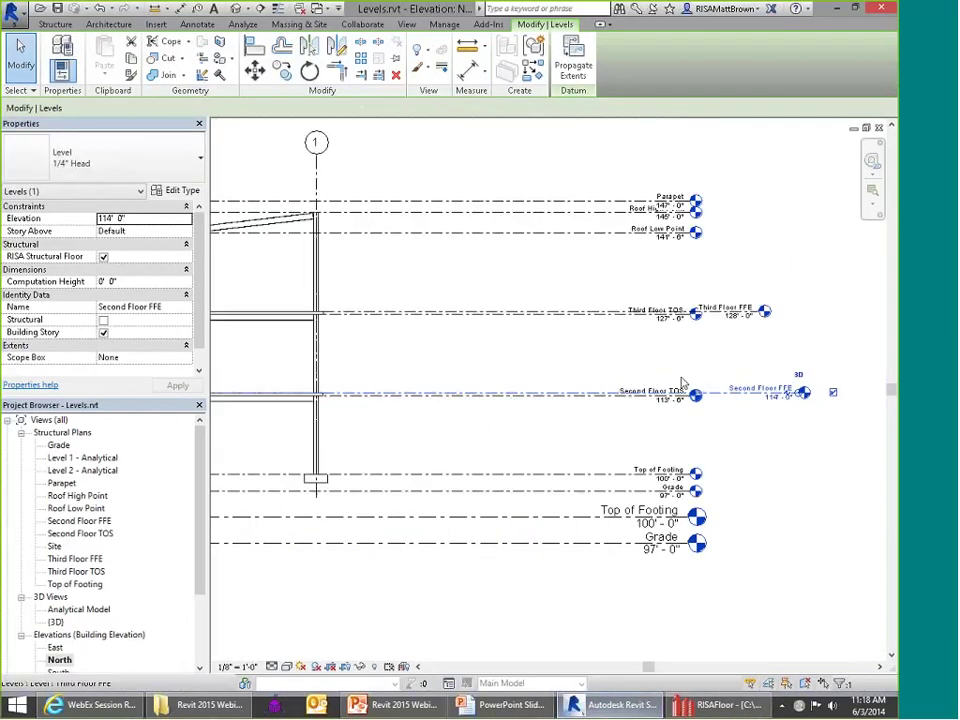
scroll(624, 265, up, 1)
click(624, 265)
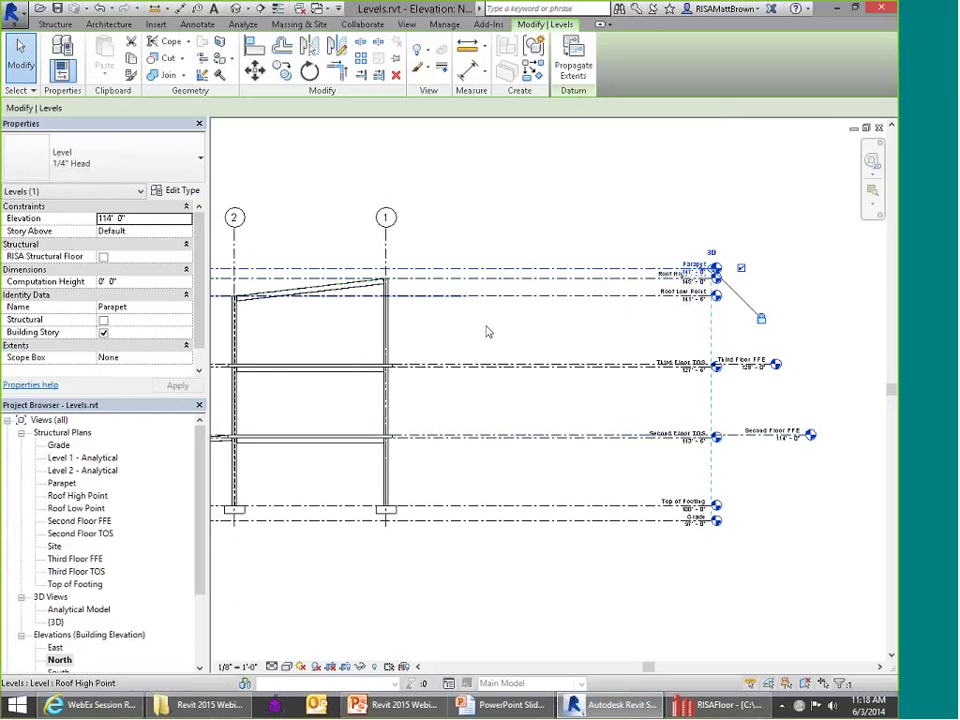
Step: Select the columns at grids 1 and 2 in turn to compare their base and top level constraints
click(446, 330)
scroll(446, 330, down, 1)
scroll(360, 317, up, 1)
click(410, 312)
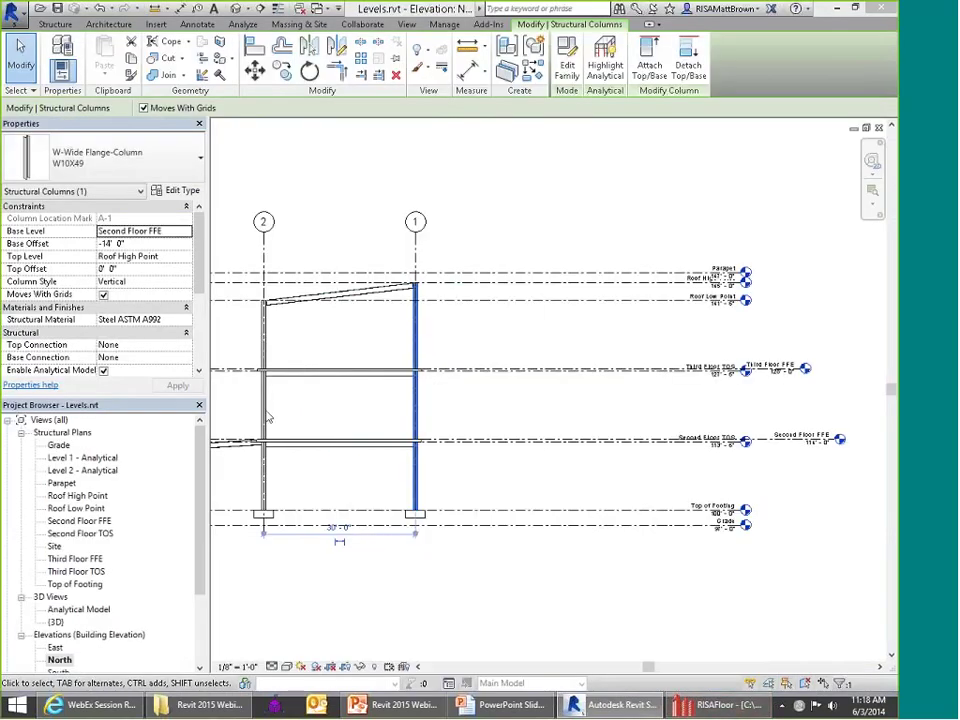
click(279, 408)
click(265, 417)
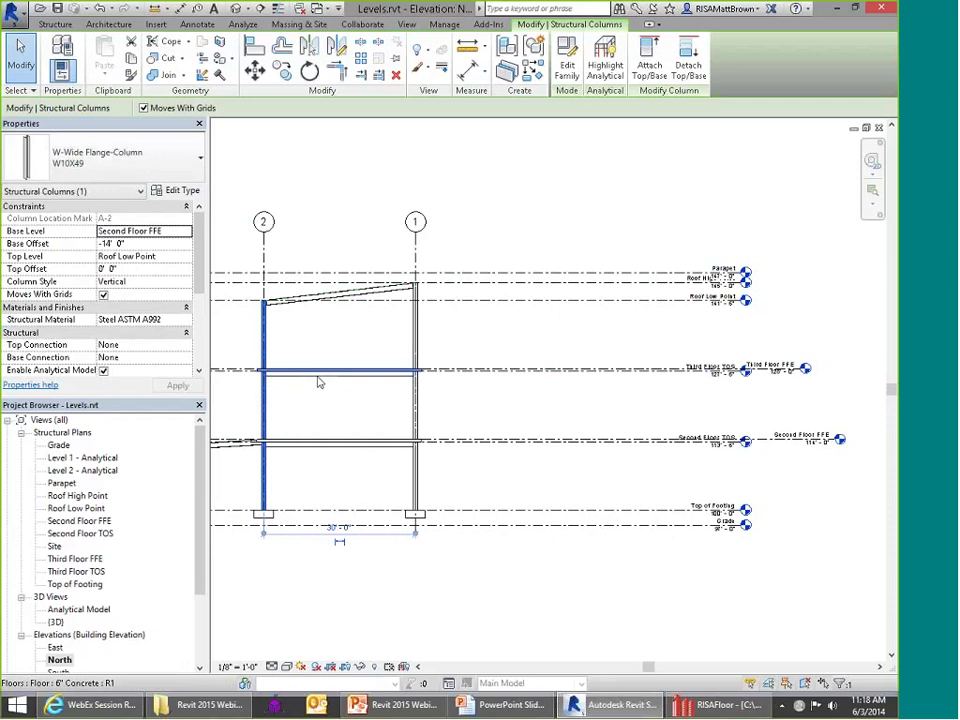
Step: Switch to RISAFloor and bring the Full Model view forward to examine which beams and columns were exported
click(712, 705)
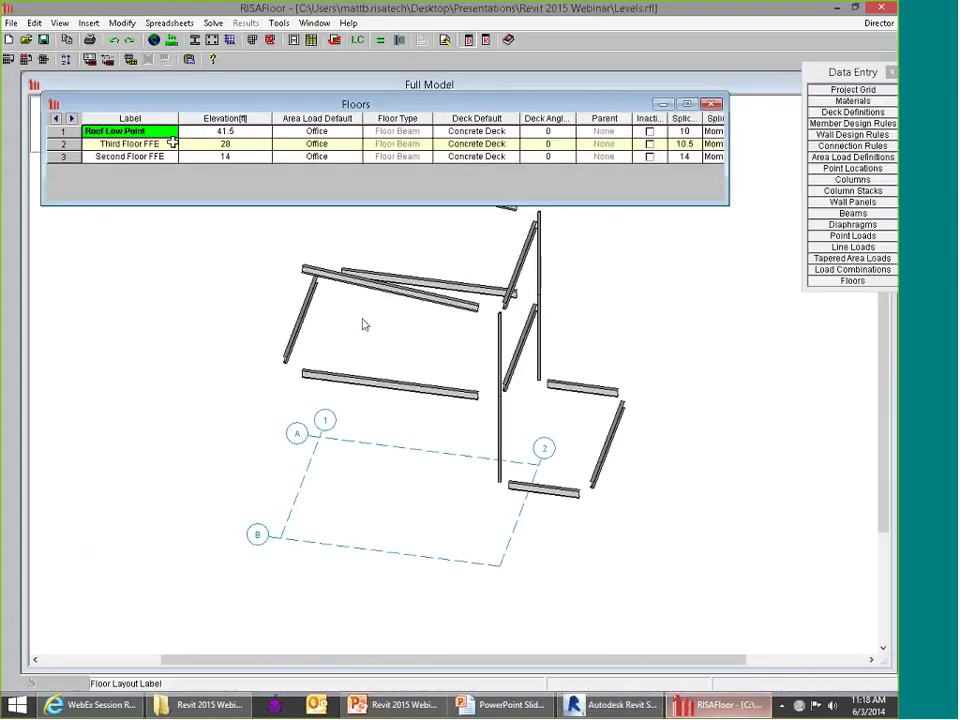
click(623, 358)
middle_drag(623, 358, 616, 397)
scroll(456, 255, up, 3)
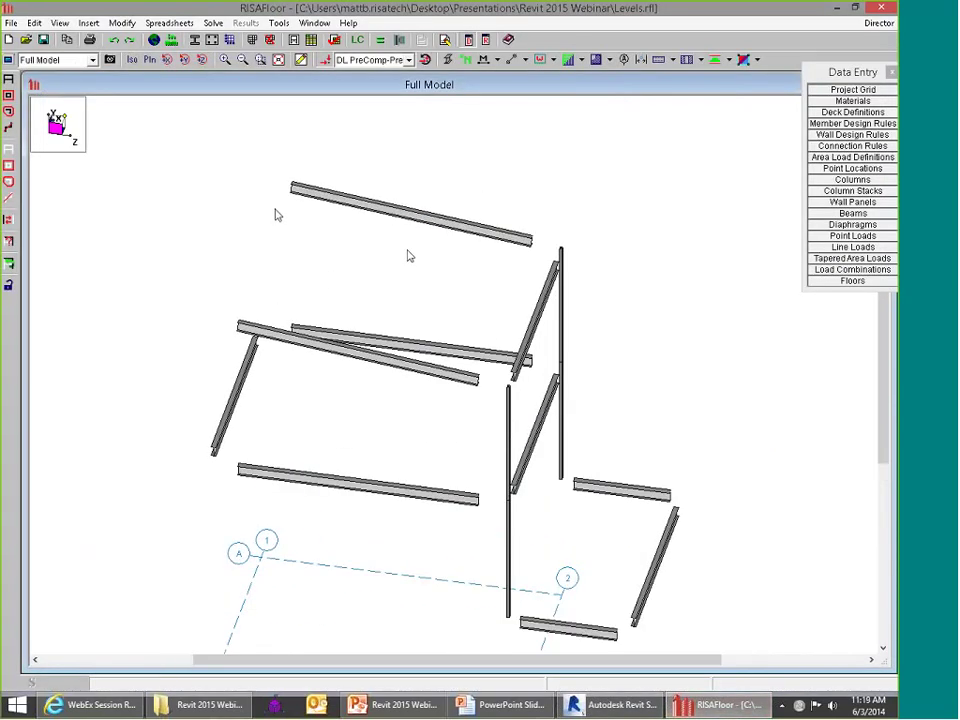
Step: Switch to Revit, open the {3D} view and check the reference levels of the sloped roof edge girder and its neighbouring joist
key(alt+Tab)
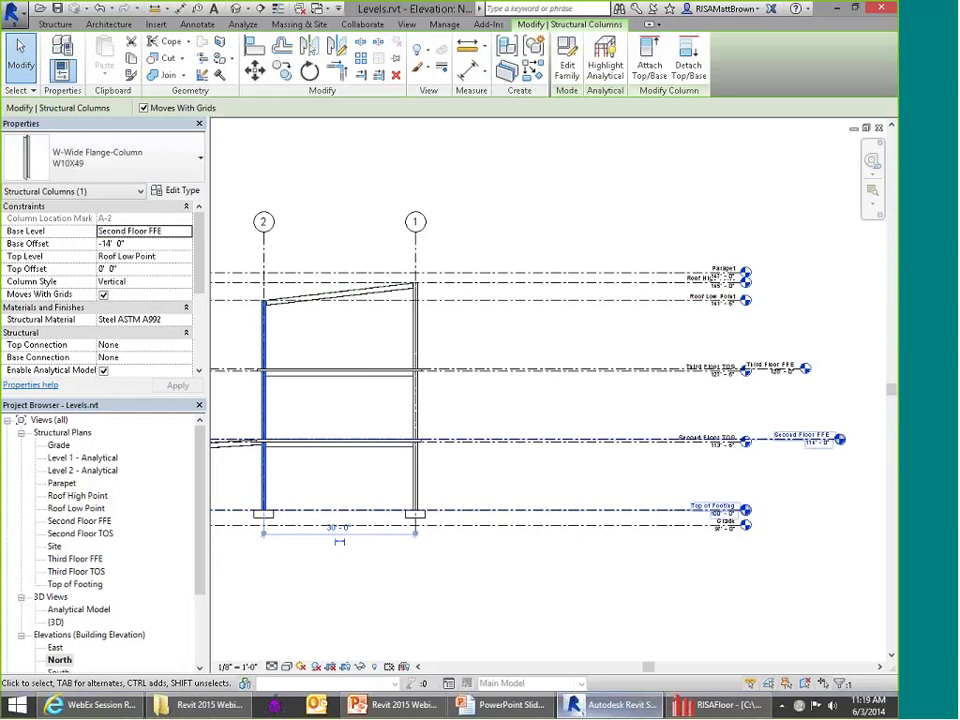
double_click(56, 622)
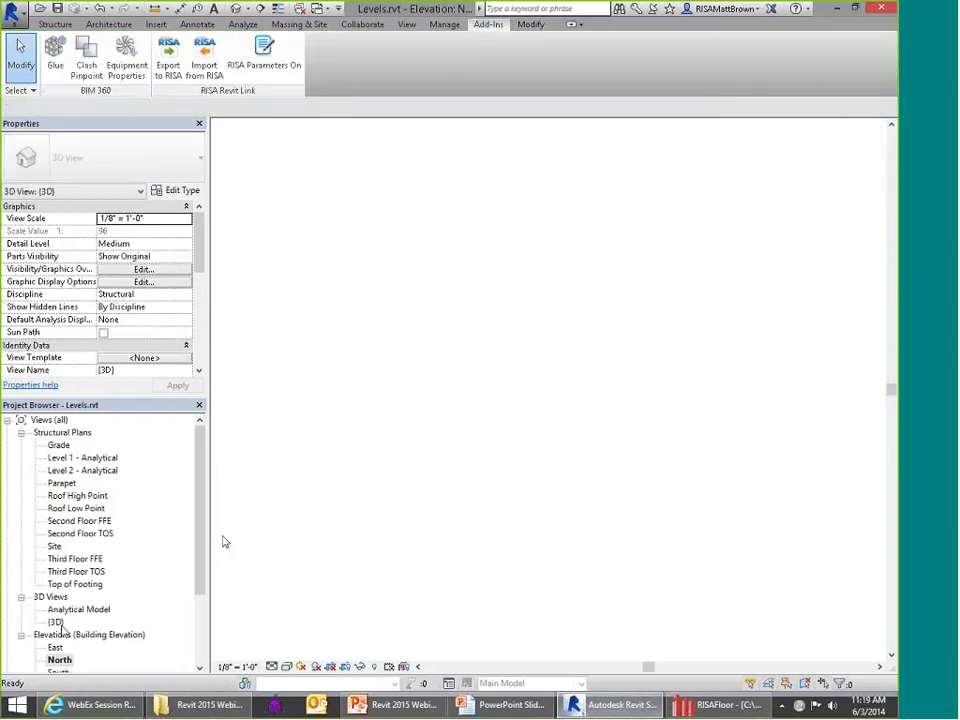
shift+middle_drag(532, 342, 570, 185)
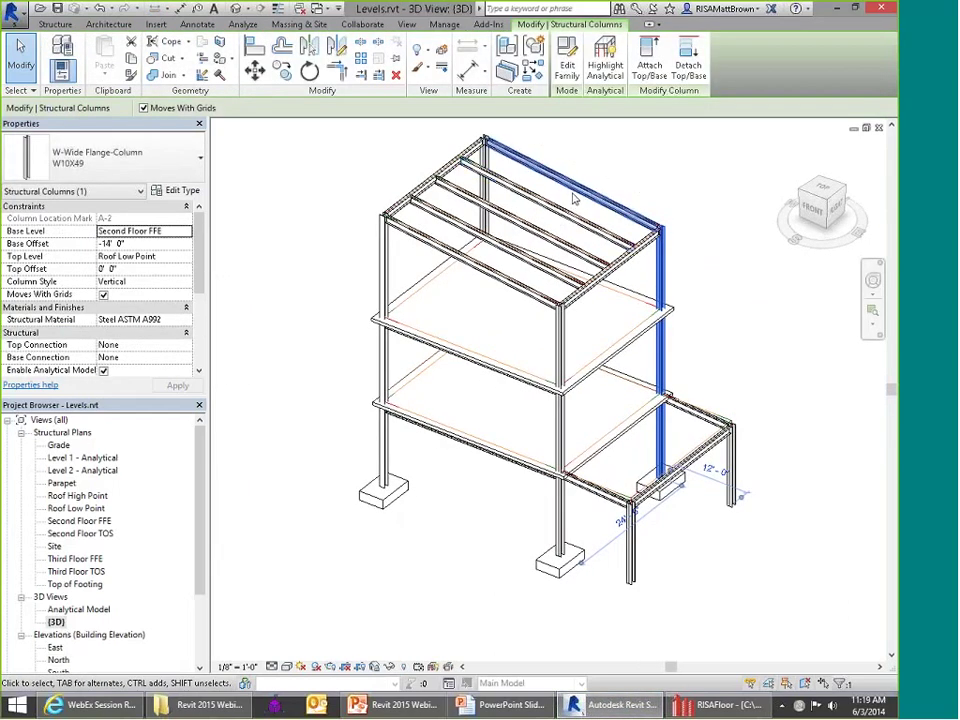
click(570, 185)
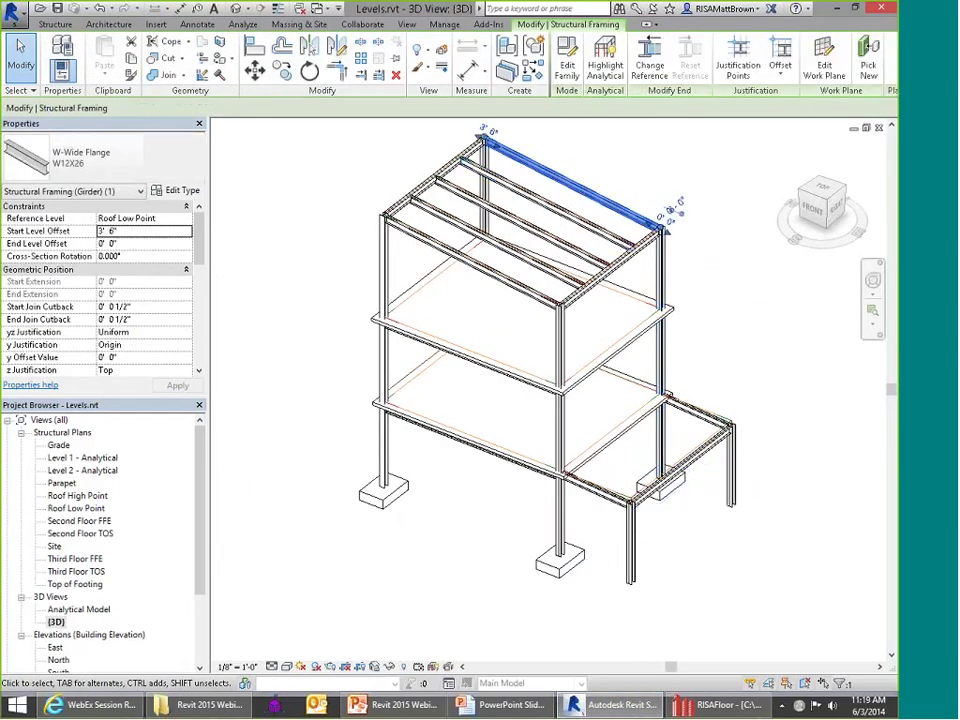
click(545, 202)
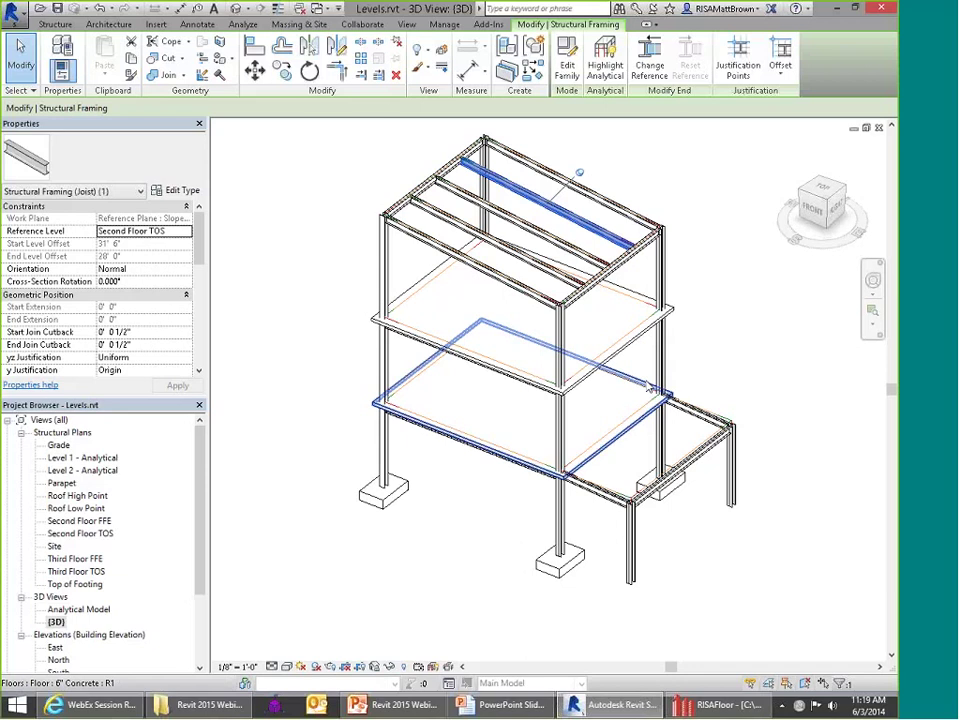
click(641, 188)
Step: Examine the sloped roof framing in the {3D} view and in the Analytical Model view
scroll(474, 129, up, 1)
scroll(474, 129, up, 1)
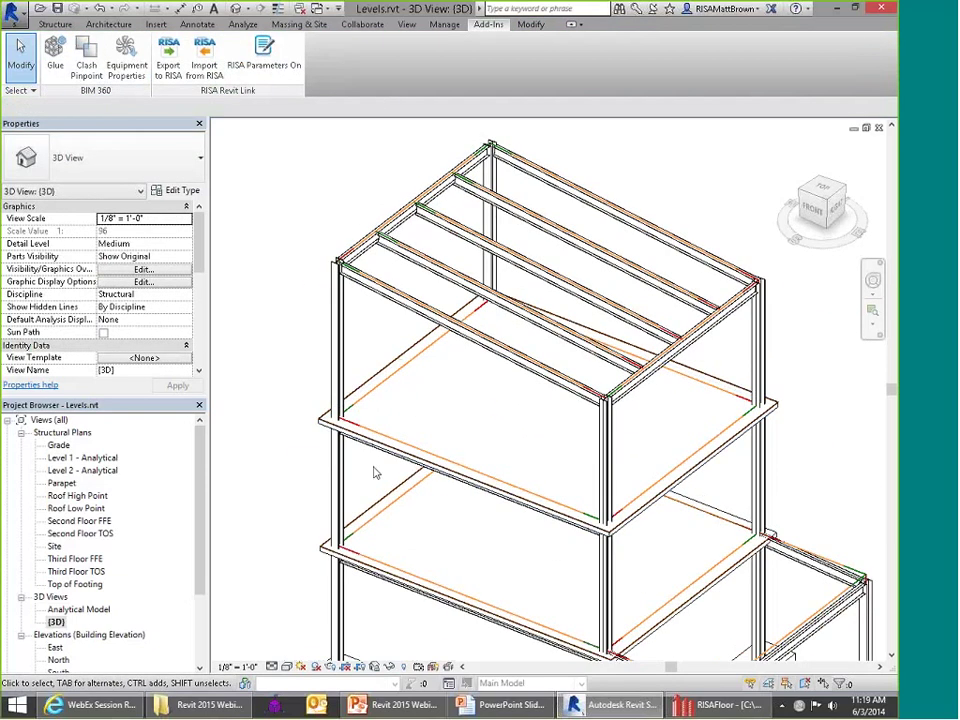
double_click(84, 612)
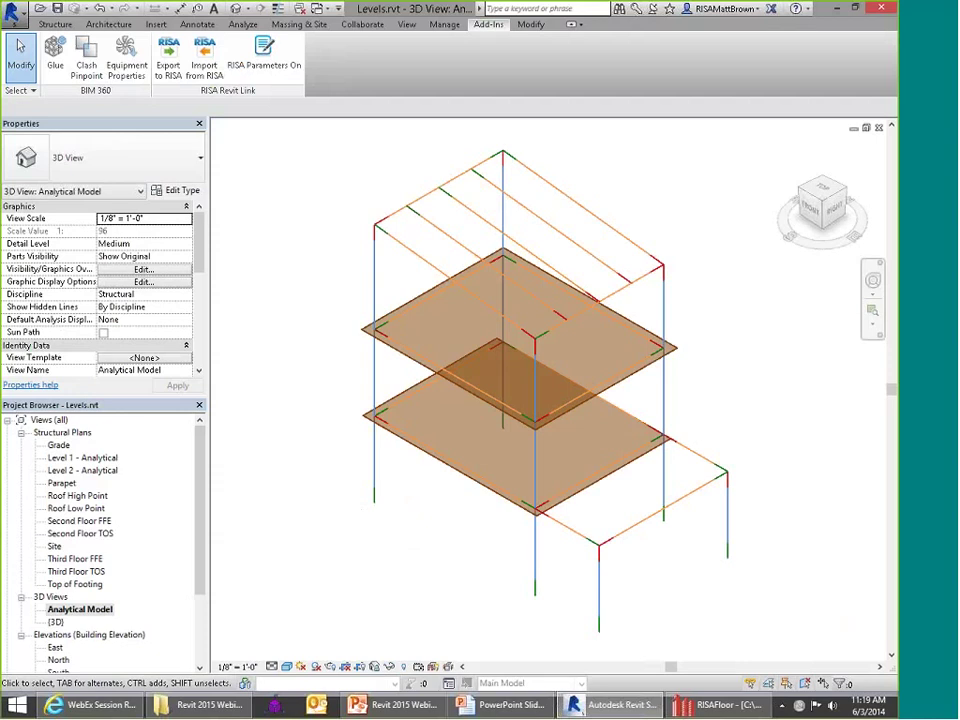
shift+middle_drag(476, 449, 545, 428)
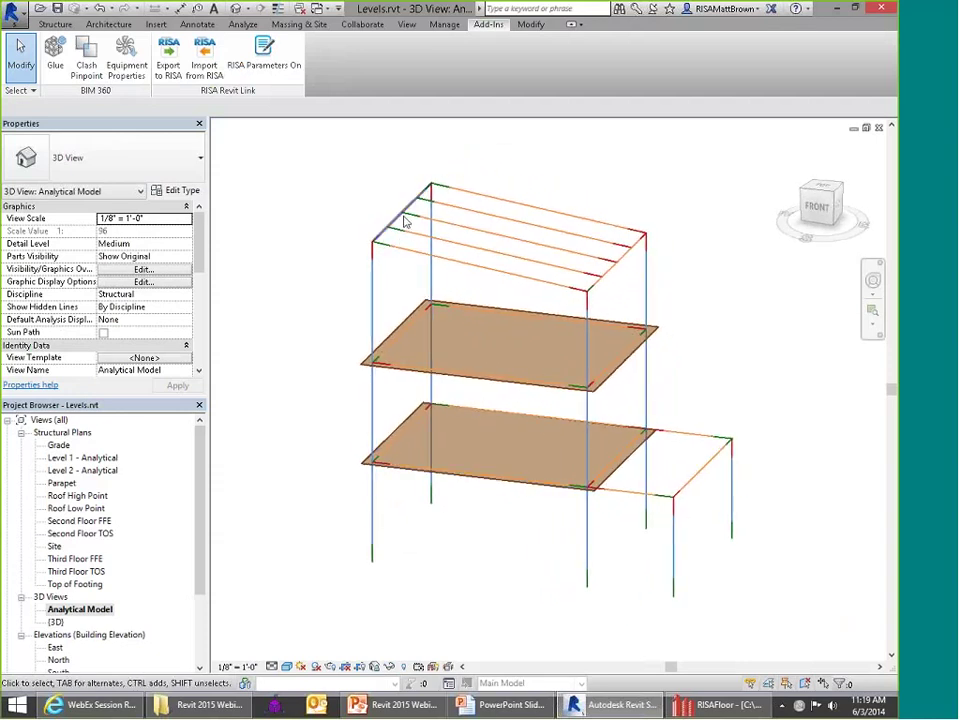
scroll(512, 215, up, 3)
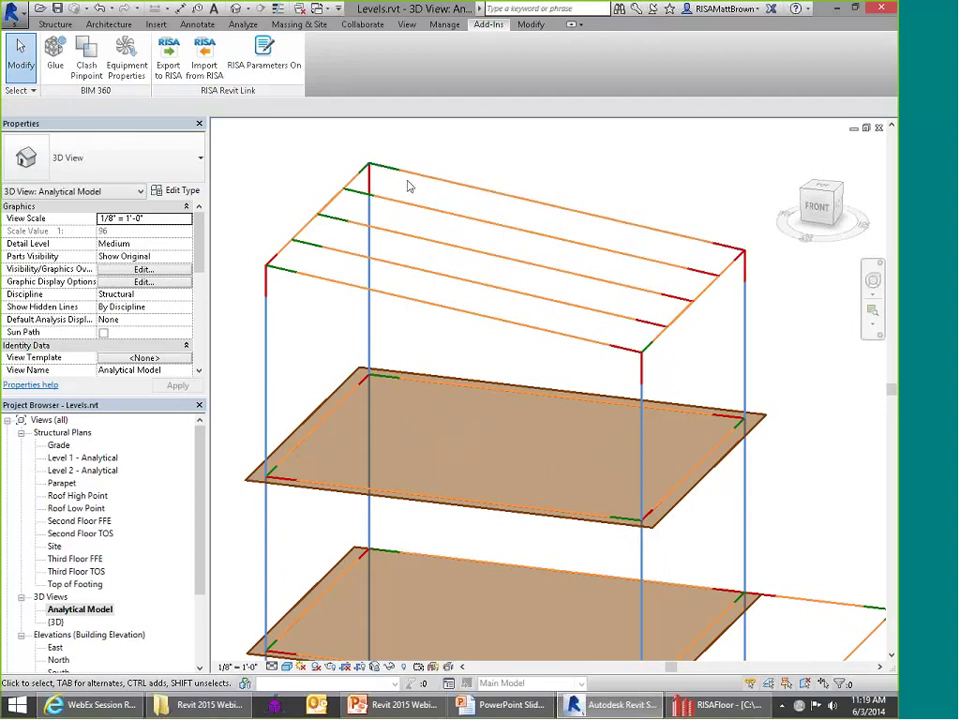
shift+middle_drag(422, 253, 508, 452)
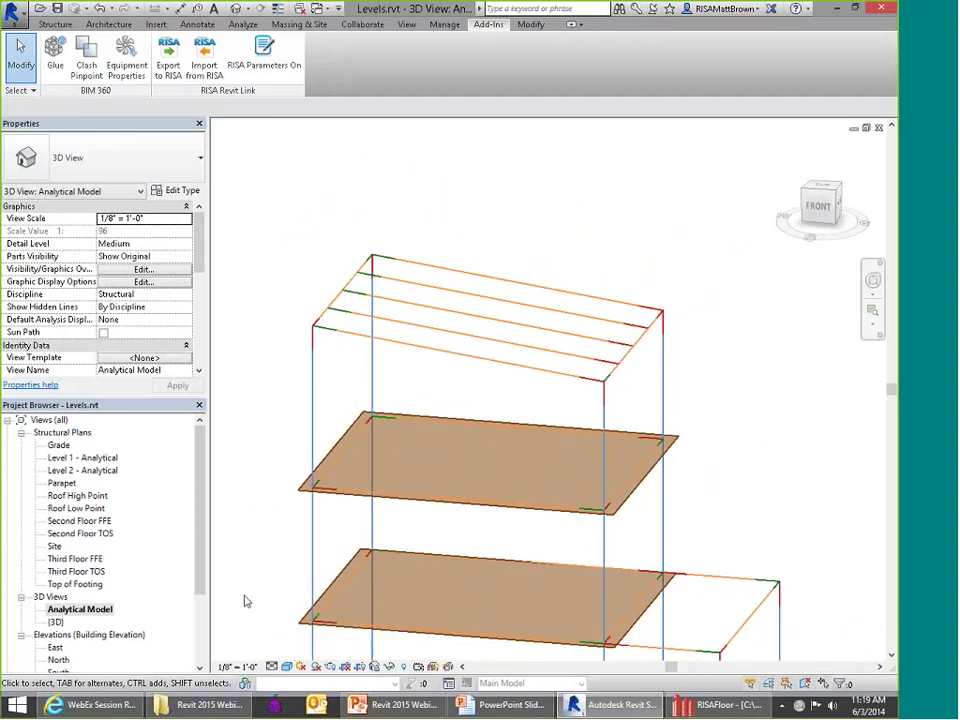
Step: Reopen the {3D} view and select the front third floor and second floor beams in turn to compare their reference levels
double_click(55, 622)
shift+middle_drag(482, 559, 446, 369)
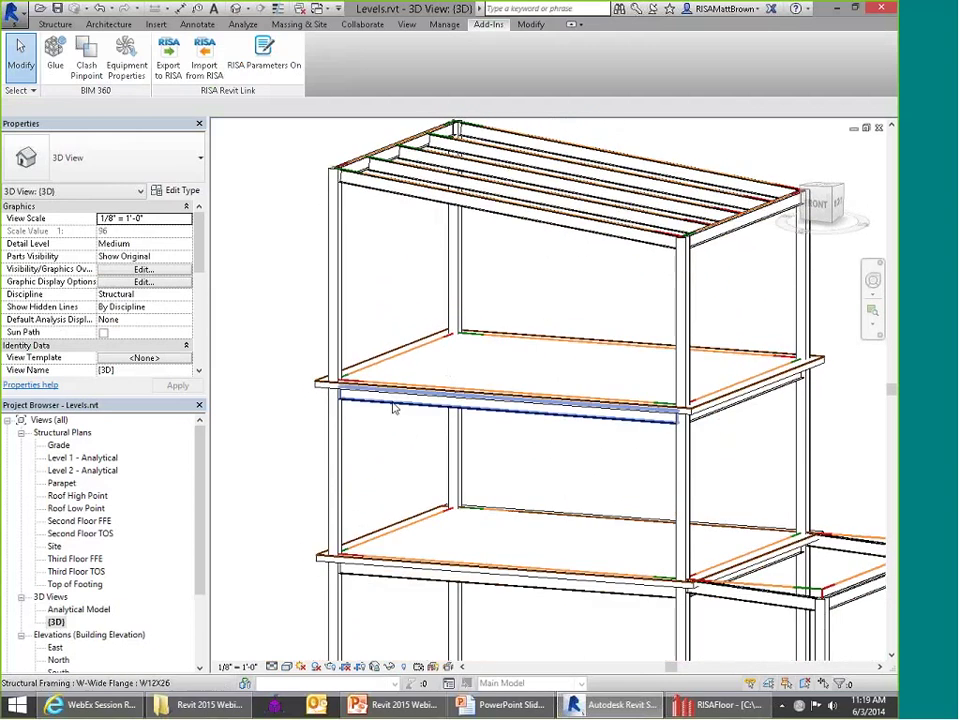
click(394, 407)
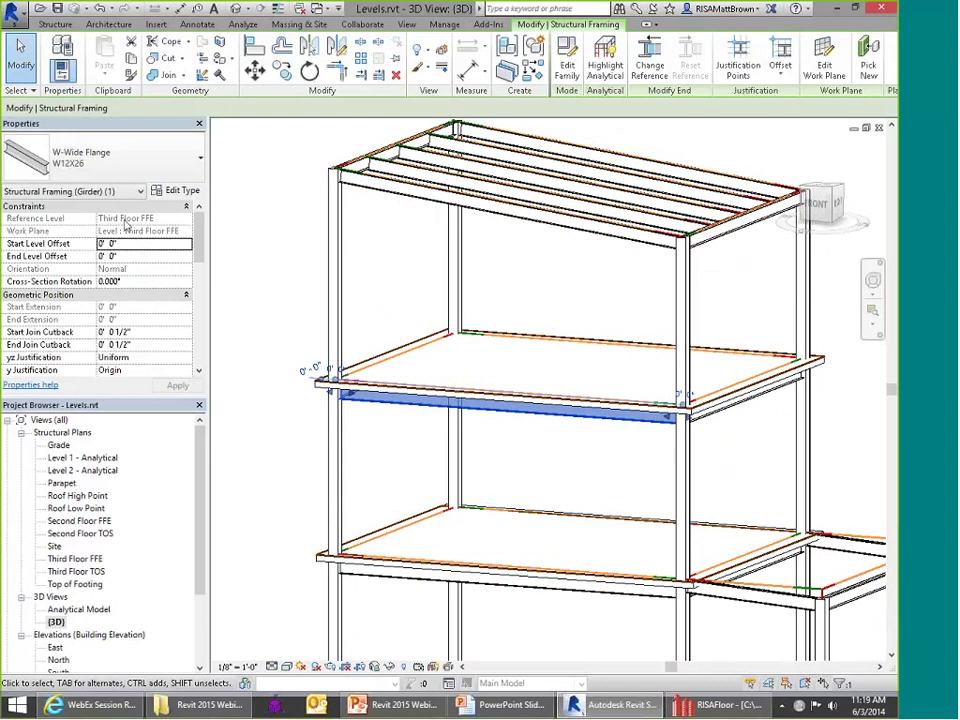
click(398, 583)
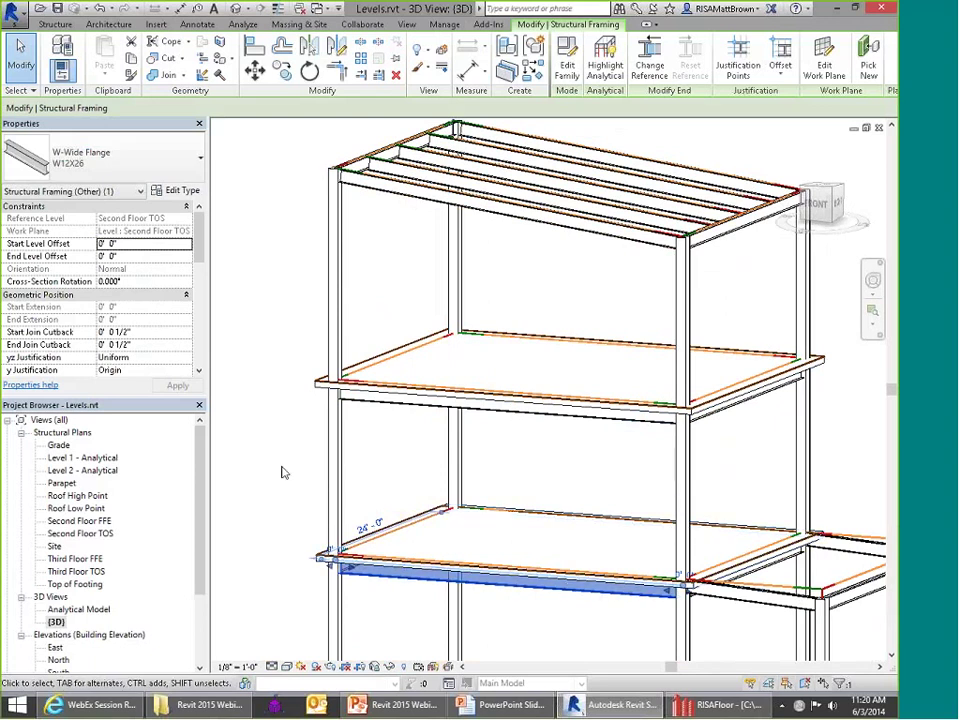
Step: Show the analytical beam properties of the selected second floor beam and check its start and end z projections
click(89, 203)
click(90, 194)
click(86, 205)
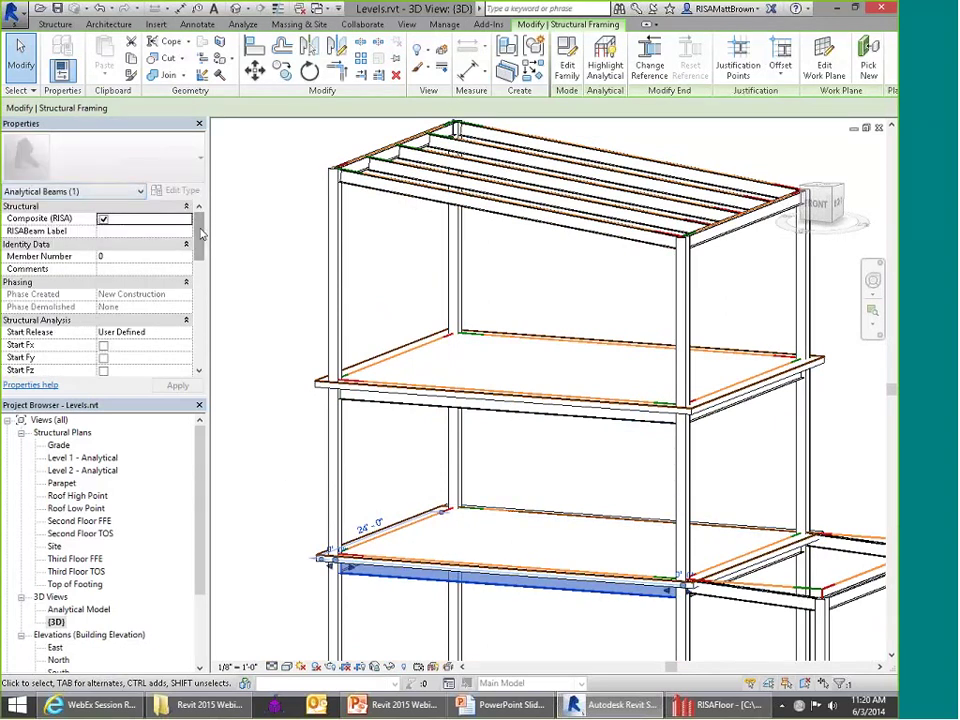
drag(201, 233, 201, 340)
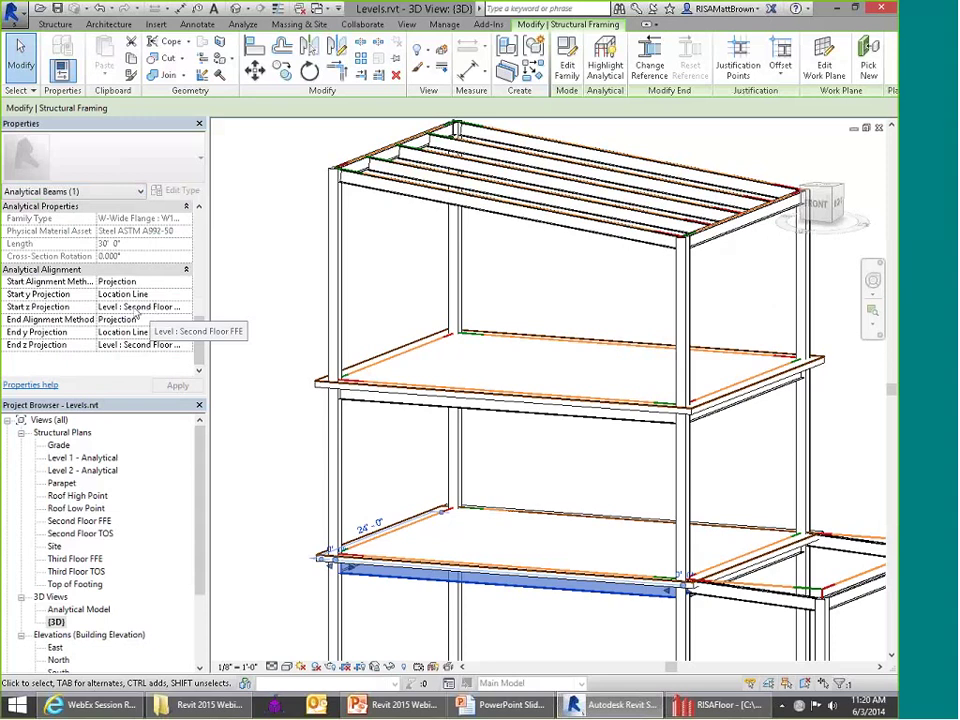
scroll(140, 316, down, 5)
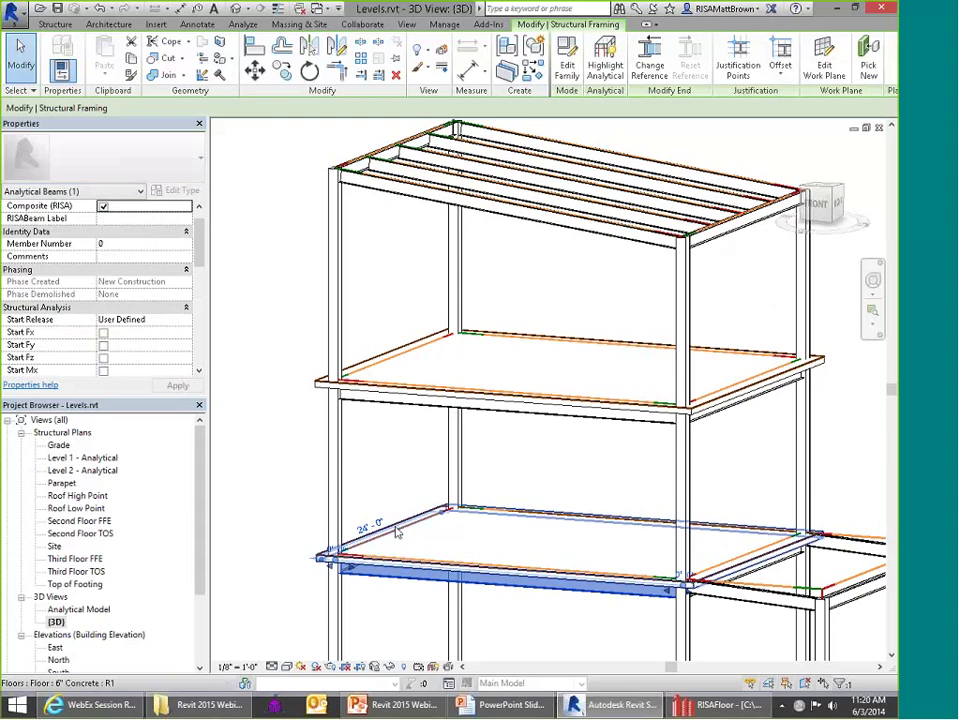
Step: View the whole frame in the Analytical Model view, then switch to RISAFloor and examine the full model from the side
double_click(78, 609)
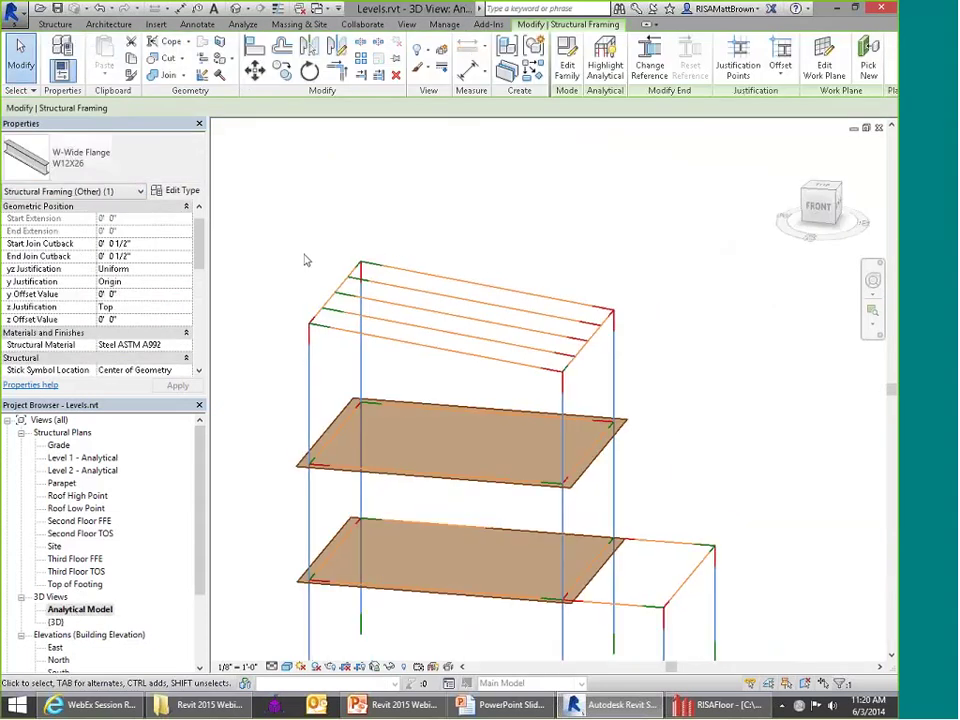
scroll(306, 260, down, 2)
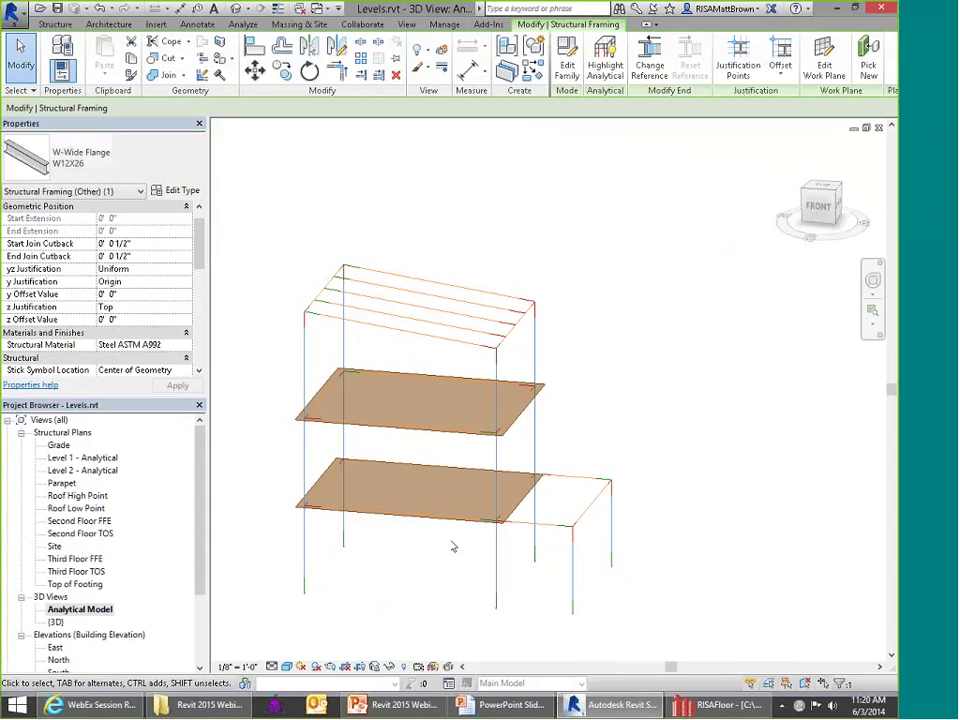
click(687, 707)
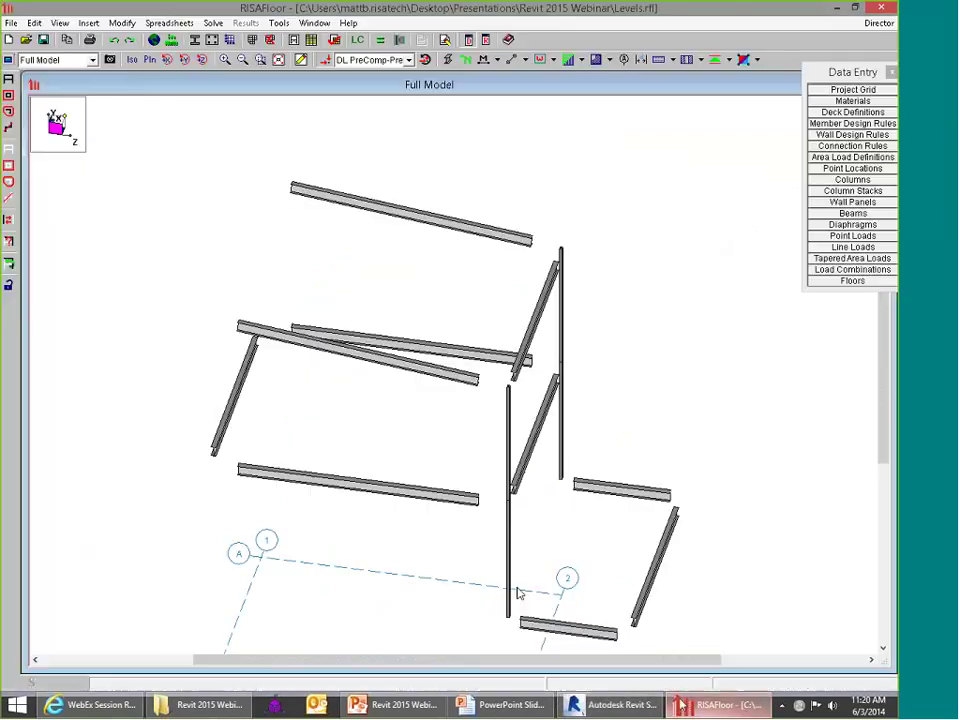
scroll(608, 585, up, 2)
ctrl+middle_drag(613, 578, 619, 563)
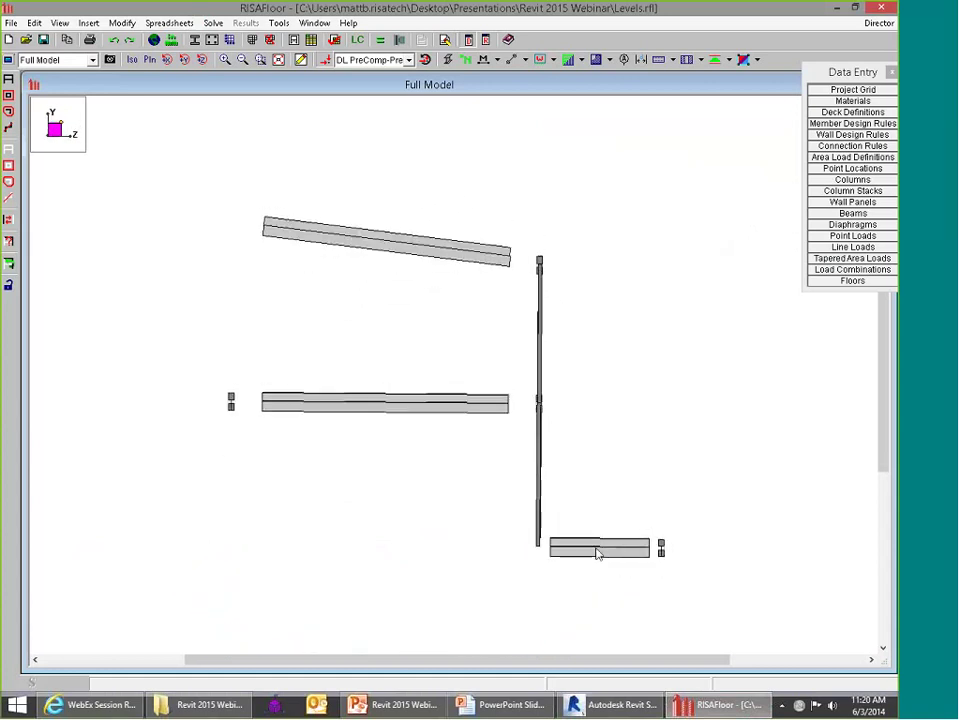
Step: Switch to Revit, open the North elevation and examine how the low sloped beam beside grid 2 sits relative to the second floor levels
click(615, 705)
scroll(201, 543, down, 3)
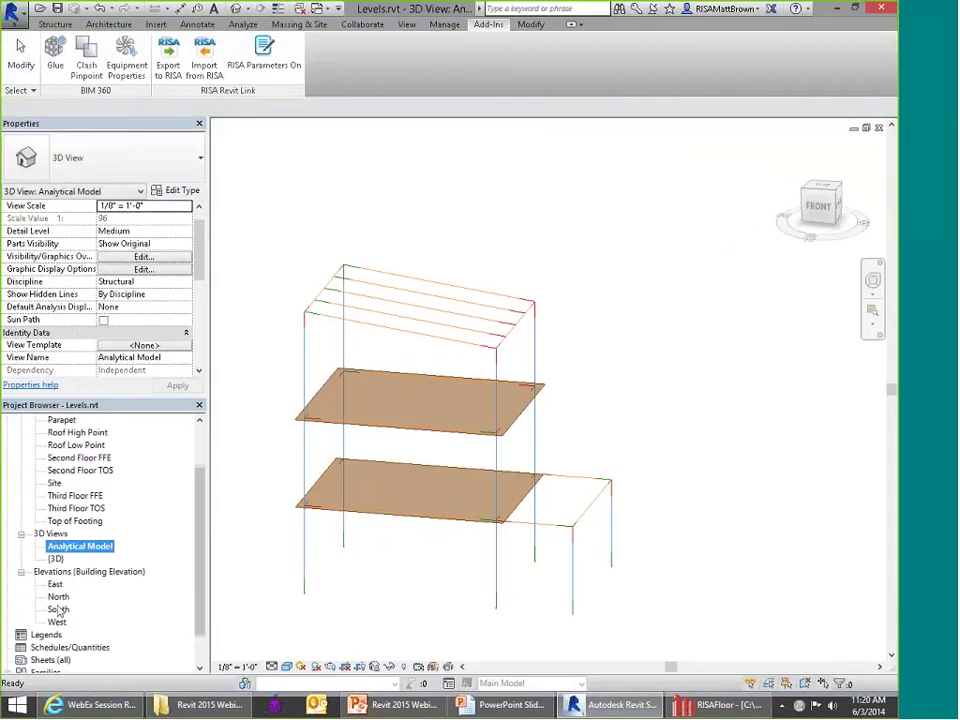
double_click(60, 596)
scroll(445, 469, down, 2)
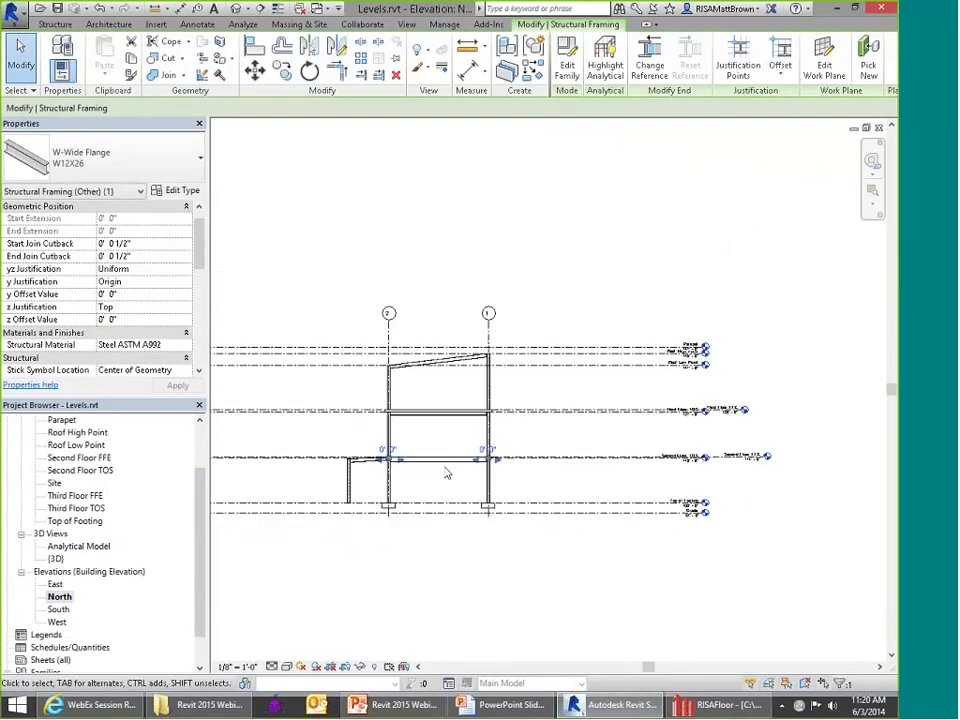
scroll(430, 499, up, 6)
click(430, 499)
scroll(482, 480, up, 2)
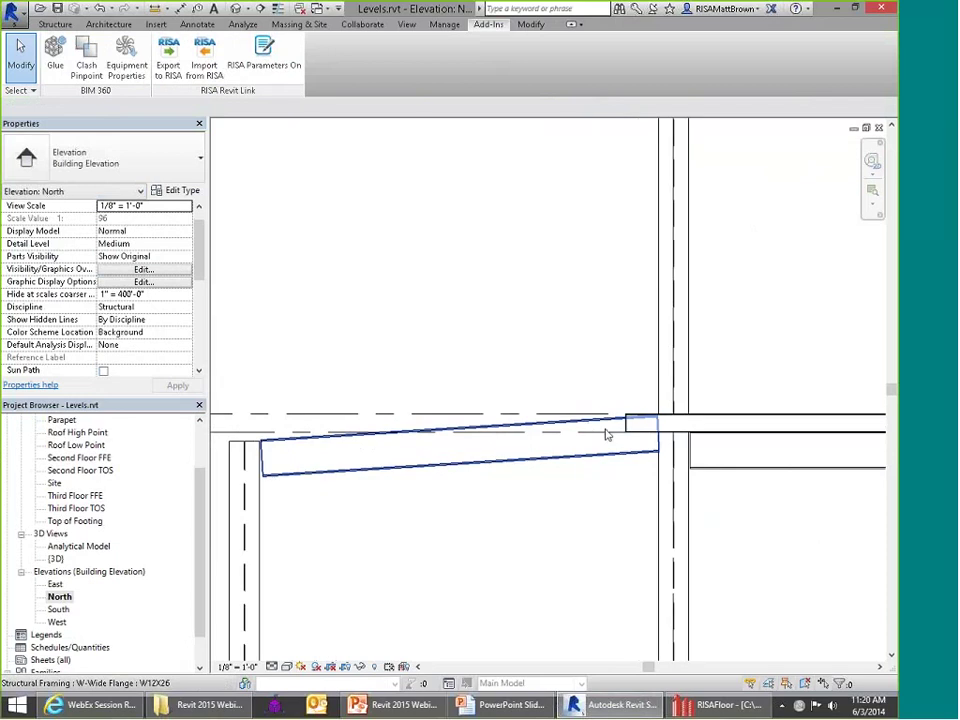
scroll(330, 446, down, 5)
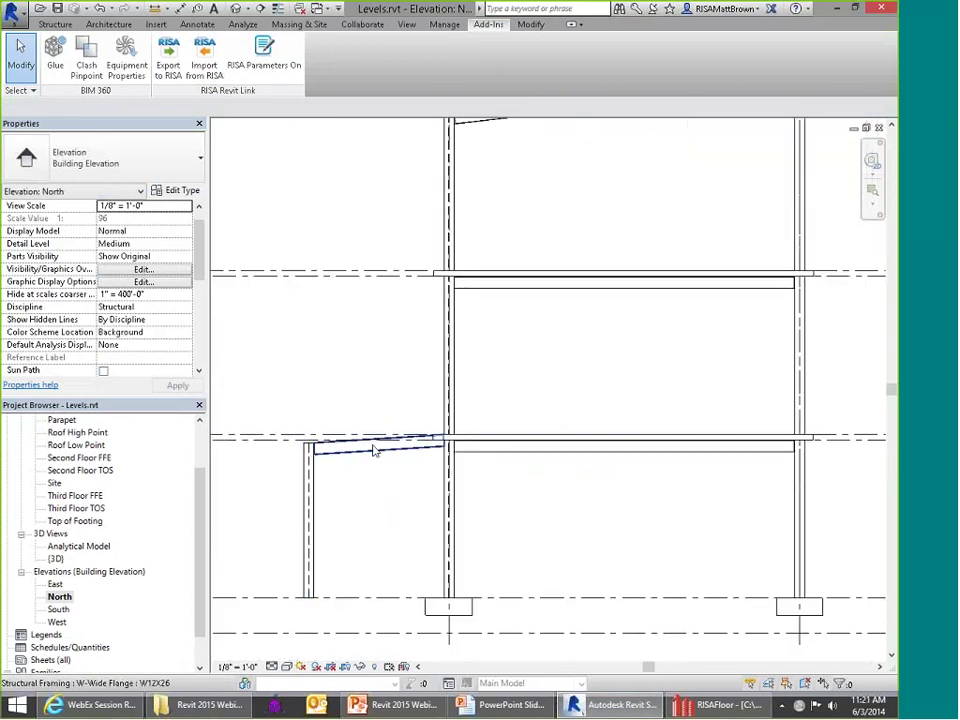
scroll(377, 509, down, 2)
scroll(390, 500, down, 1)
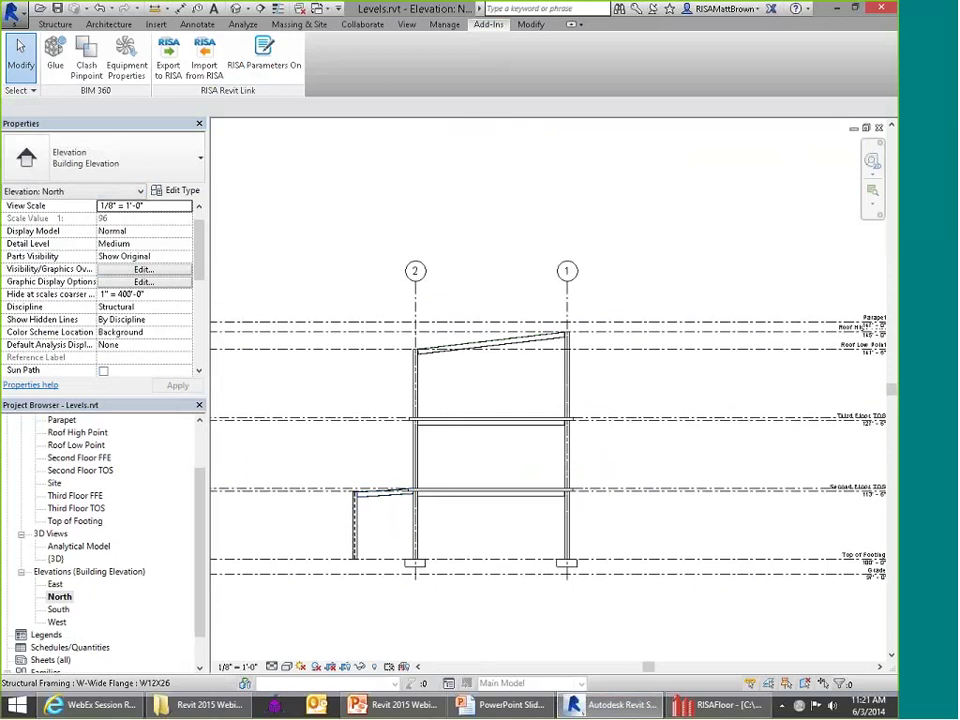
scroll(462, 427, up, 2)
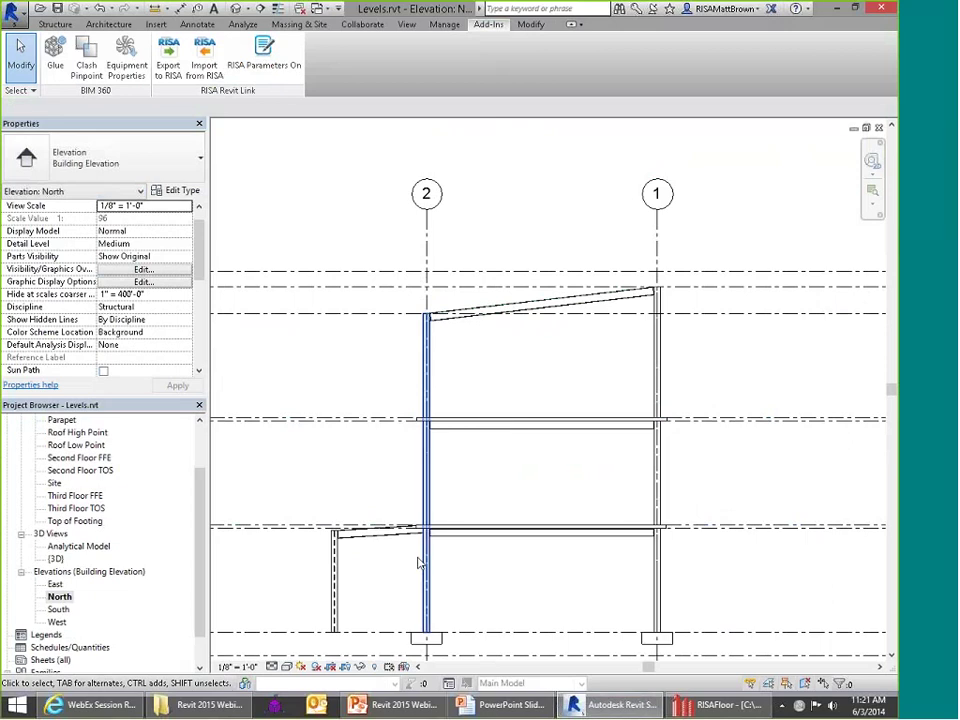
Step: Compare the low sloped beam in RISAFloor's full model with its position against the second floor levels in Revit's North elevation
scroll(390, 545, up, 3)
click(716, 705)
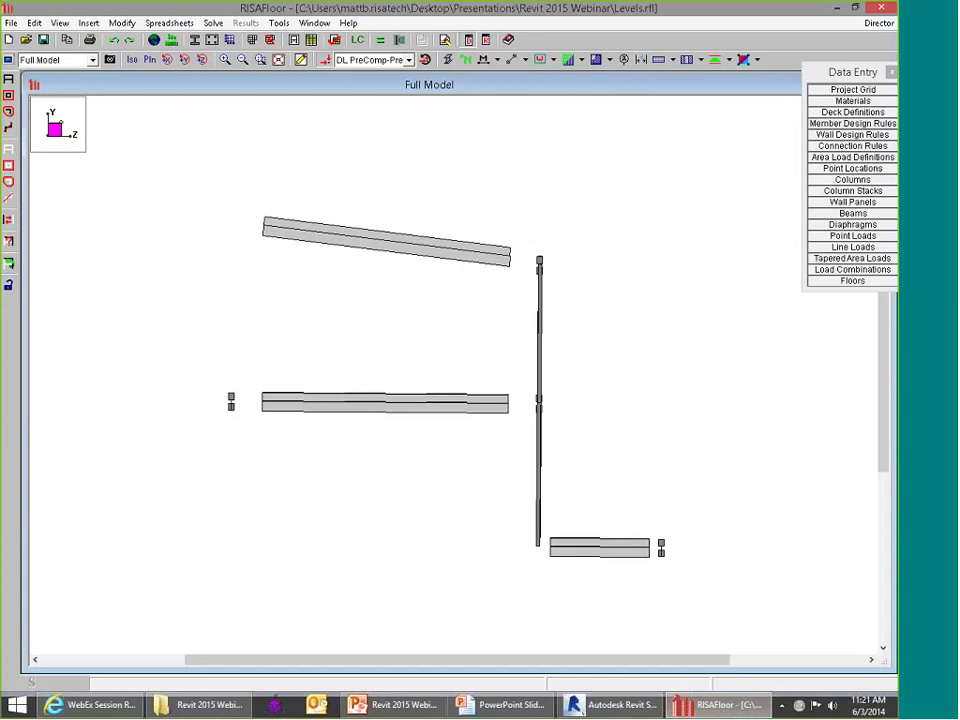
click(618, 705)
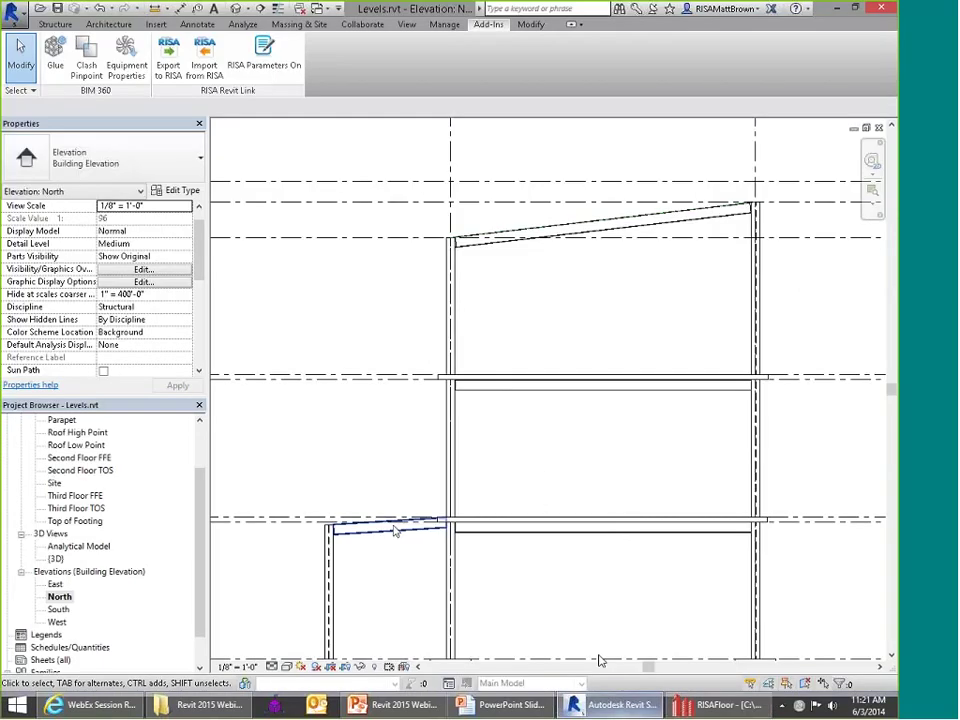
scroll(405, 535, down, 2)
scroll(364, 519, up, 5)
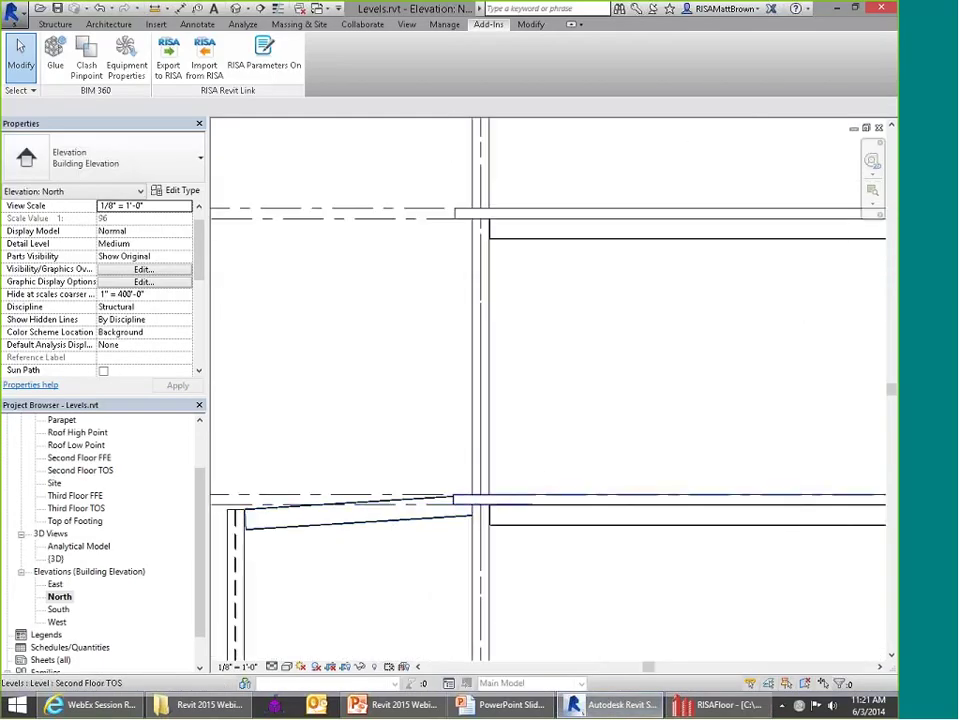
scroll(339, 506, down, 4)
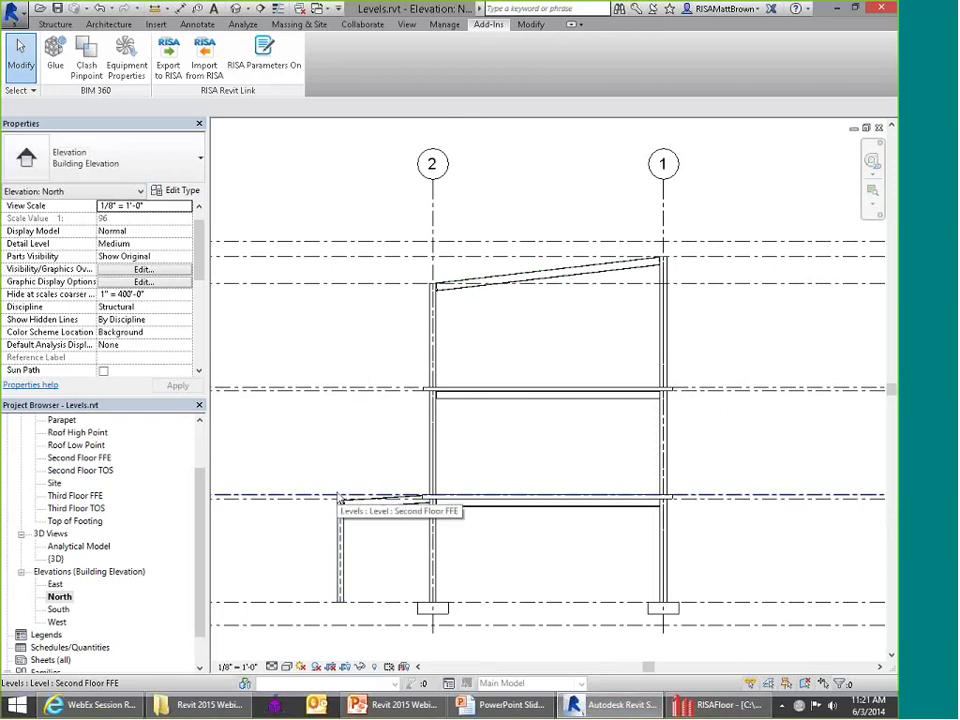
scroll(338, 497, down, 1)
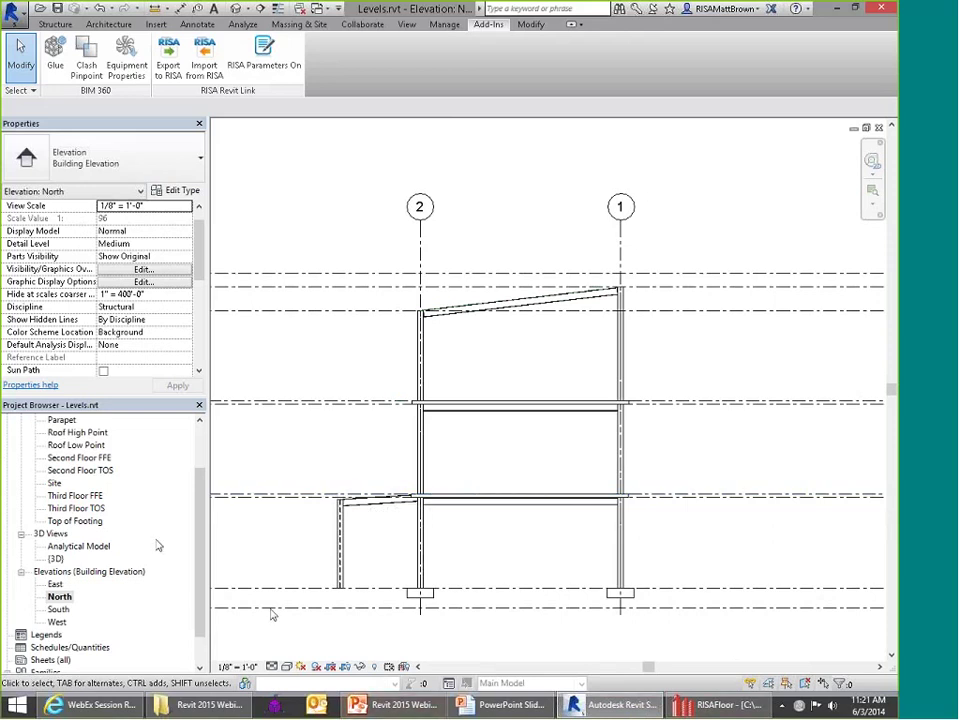
Step: Open the Analytical Model view and the {3D} view, and examine the low bay's analytical lines against its physical sloped beams
double_click(80, 546)
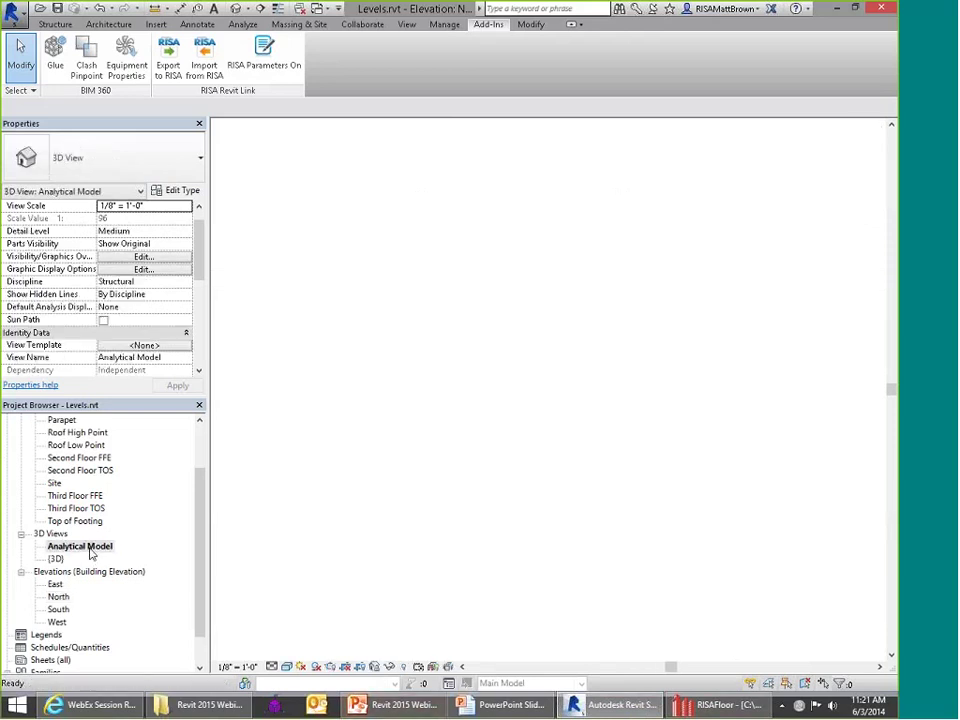
scroll(603, 520, up, 4)
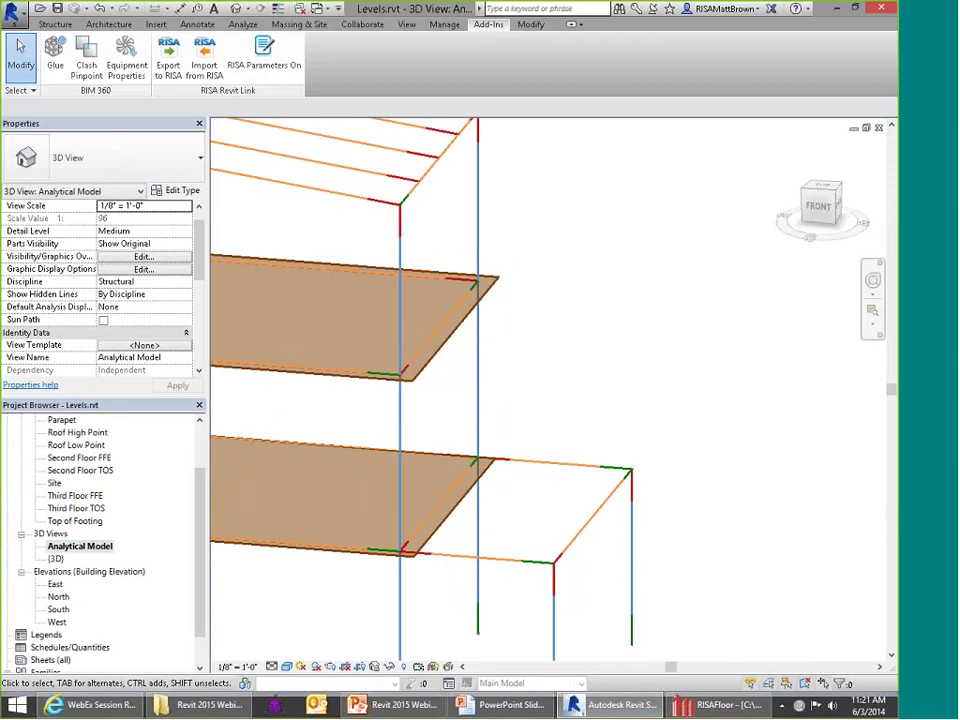
double_click(55, 559)
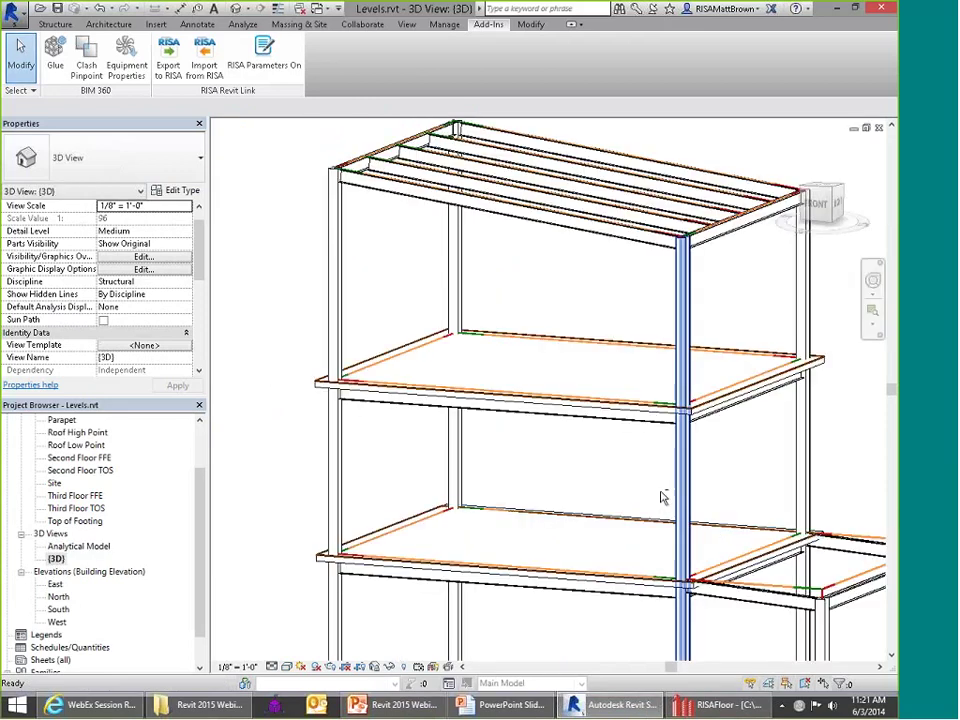
shift+middle_drag(662, 497, 881, 555)
scroll(523, 413, up, 5)
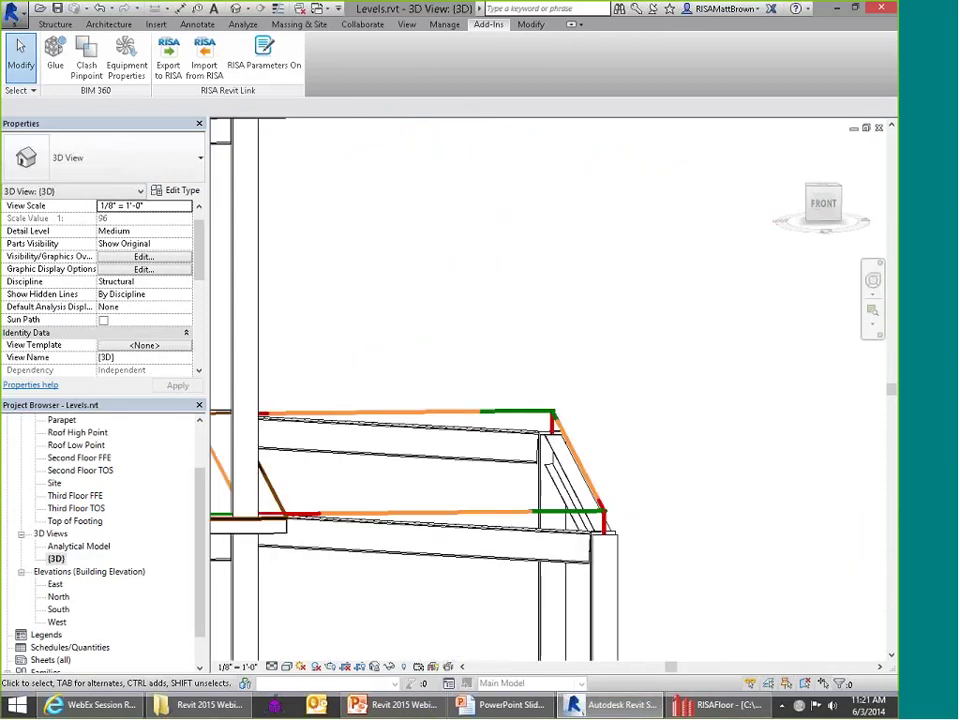
shift+middle_drag(606, 456, 610, 482)
scroll(598, 483, down, 3)
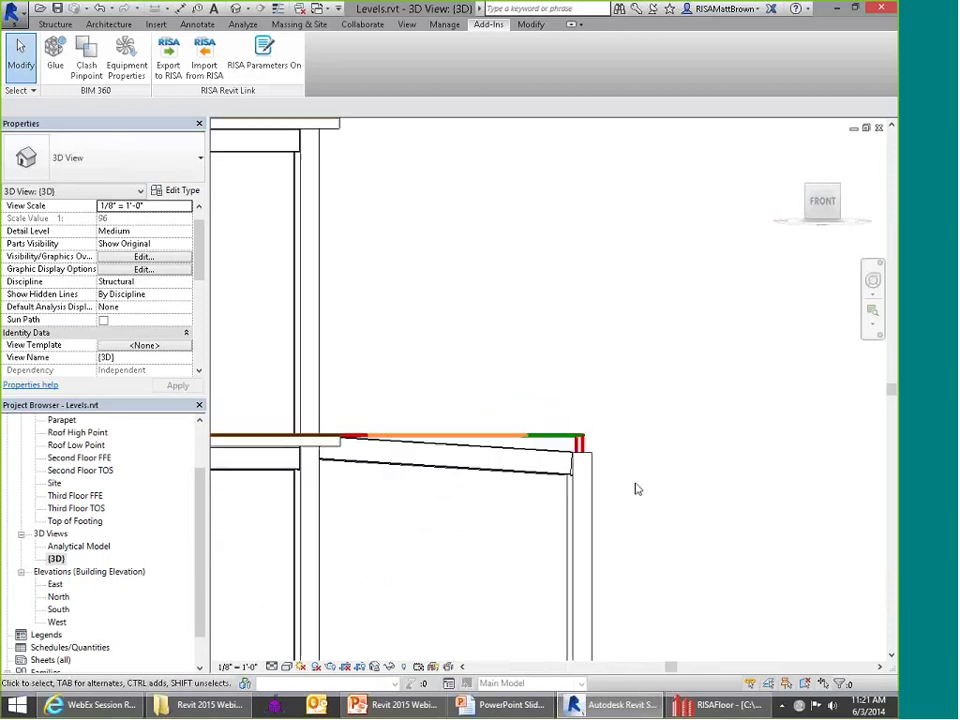
shift+middle_drag(497, 493, 475, 537)
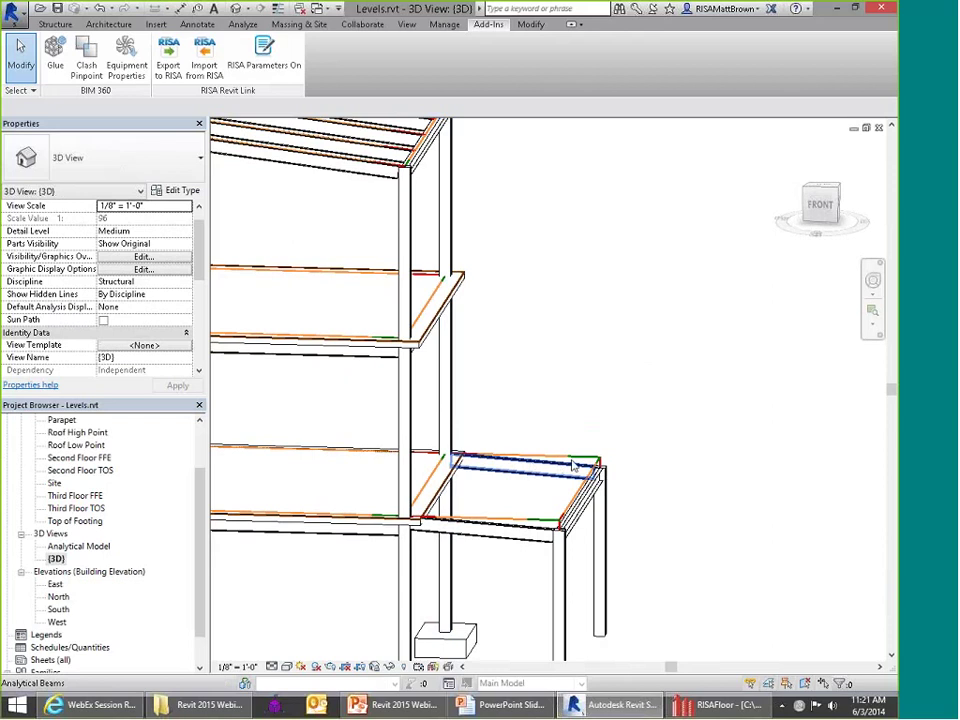
Step: Select the rear sloped W12X26 girder of the low bay, and examine the whole frame in the Analytical Model view
scroll(573, 465, up, 2)
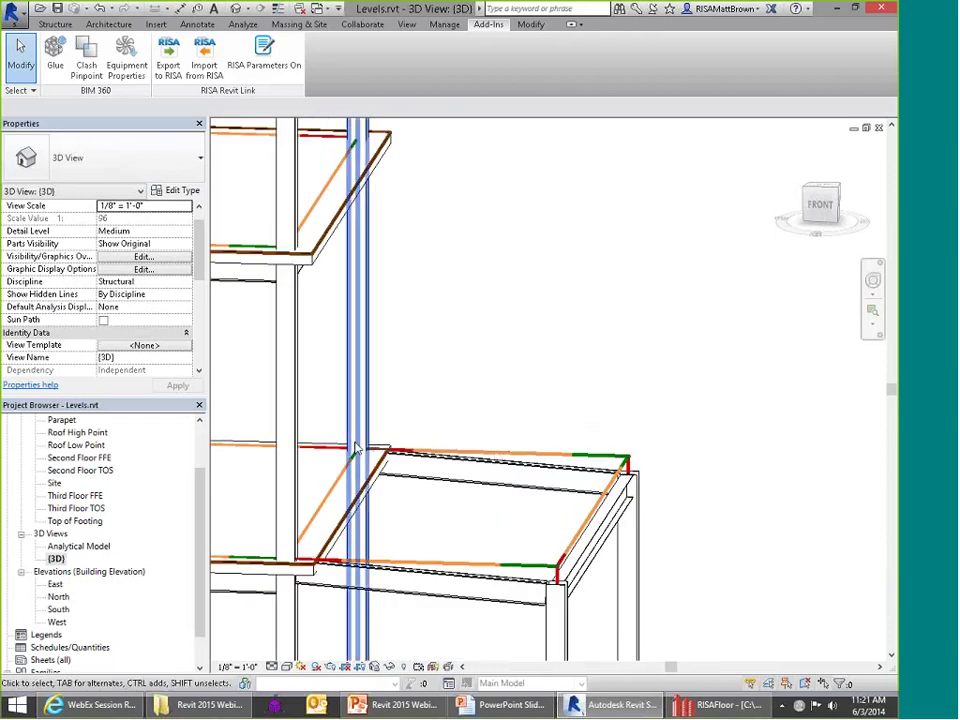
click(578, 473)
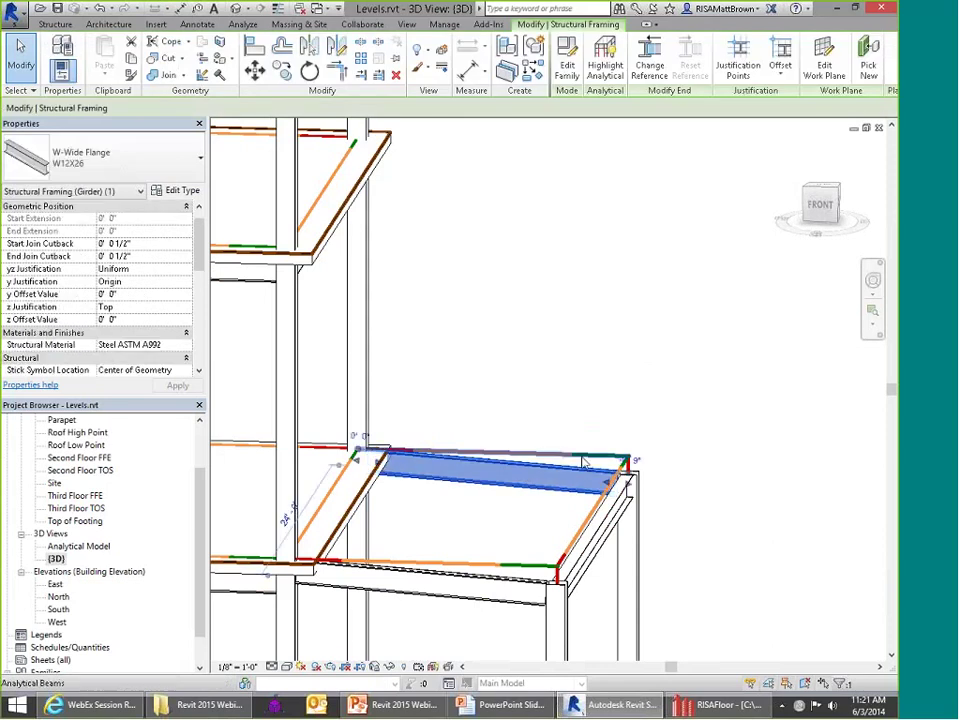
scroll(653, 545, down, 2)
scroll(653, 545, down, 3)
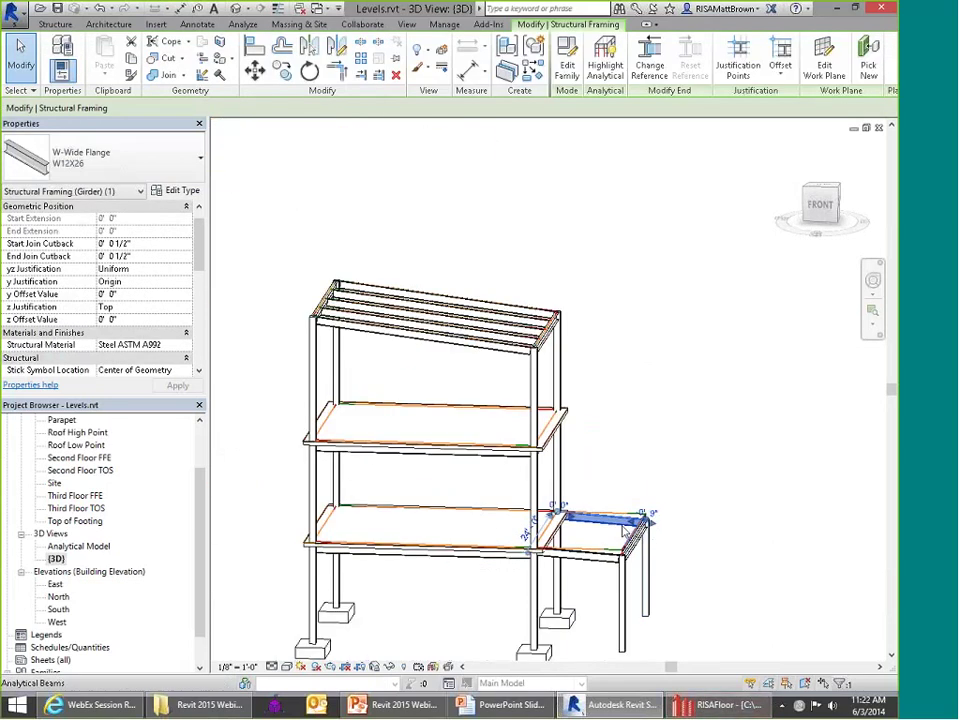
double_click(64, 547)
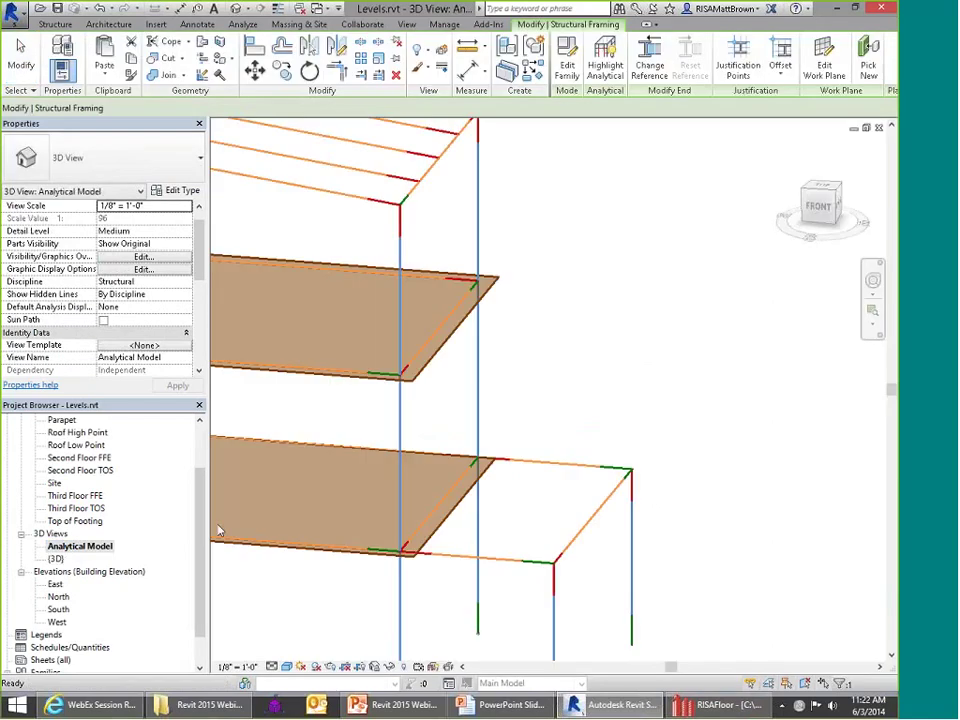
shift+middle_drag(619, 508, 549, 520)
scroll(597, 522, down, 2)
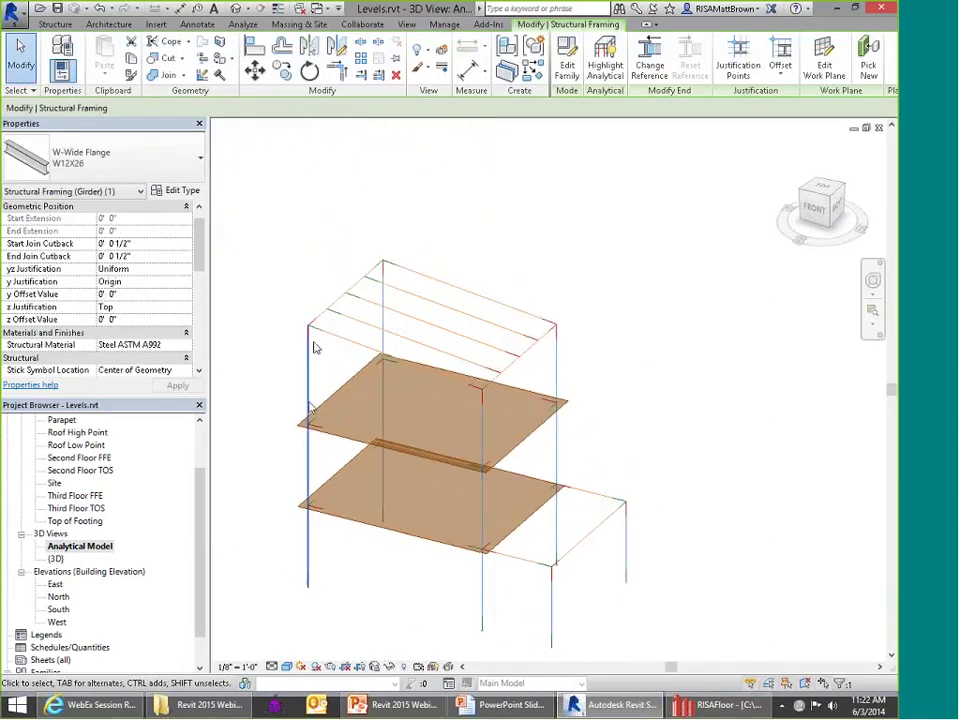
Step: Export the model to RISAFloor with Link to Revit Analytical Model enabled, and accept the global parameters there
click(490, 24)
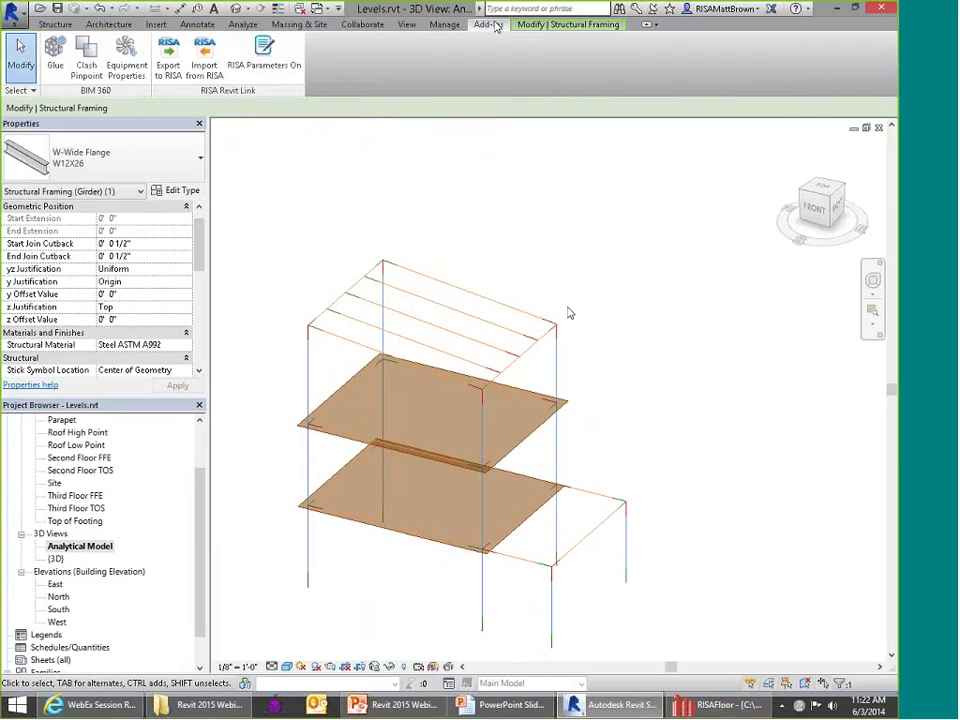
click(168, 52)
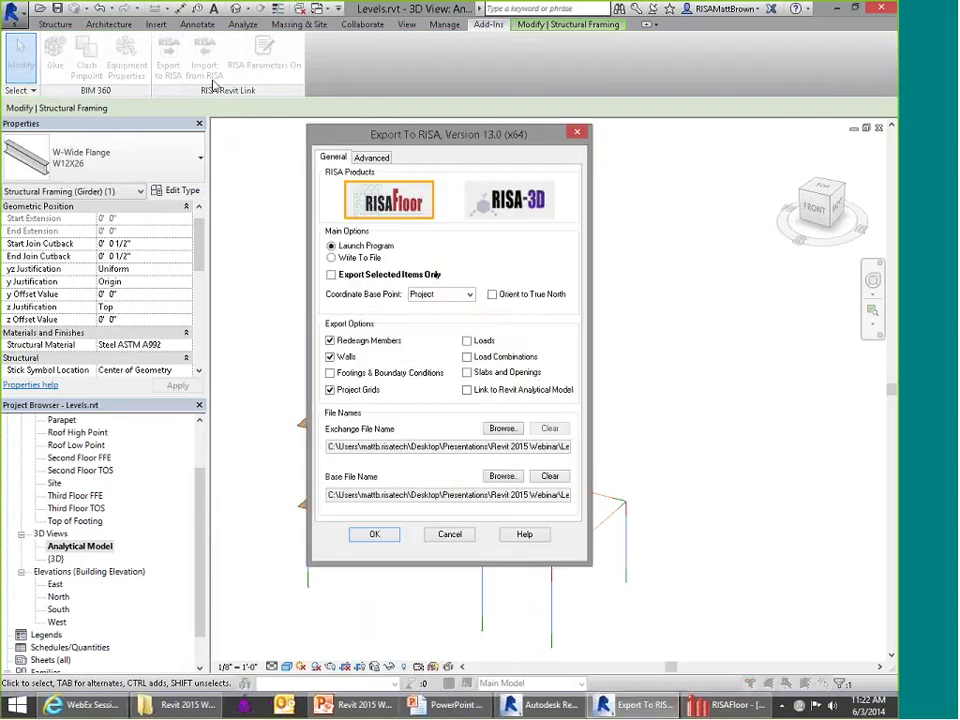
drag(466, 140, 493, 137)
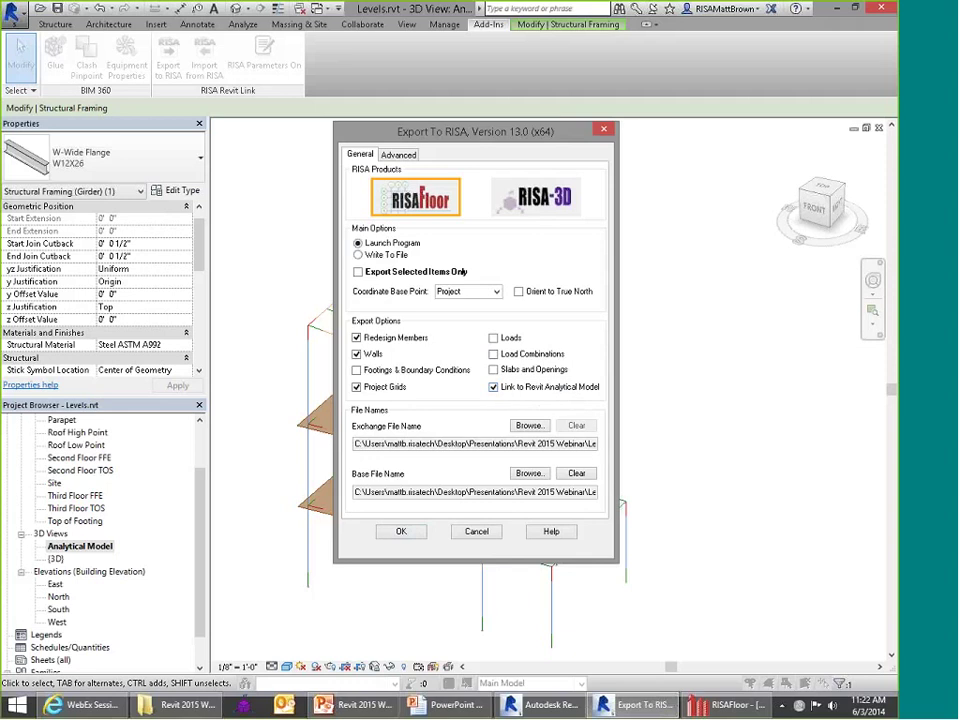
click(401, 533)
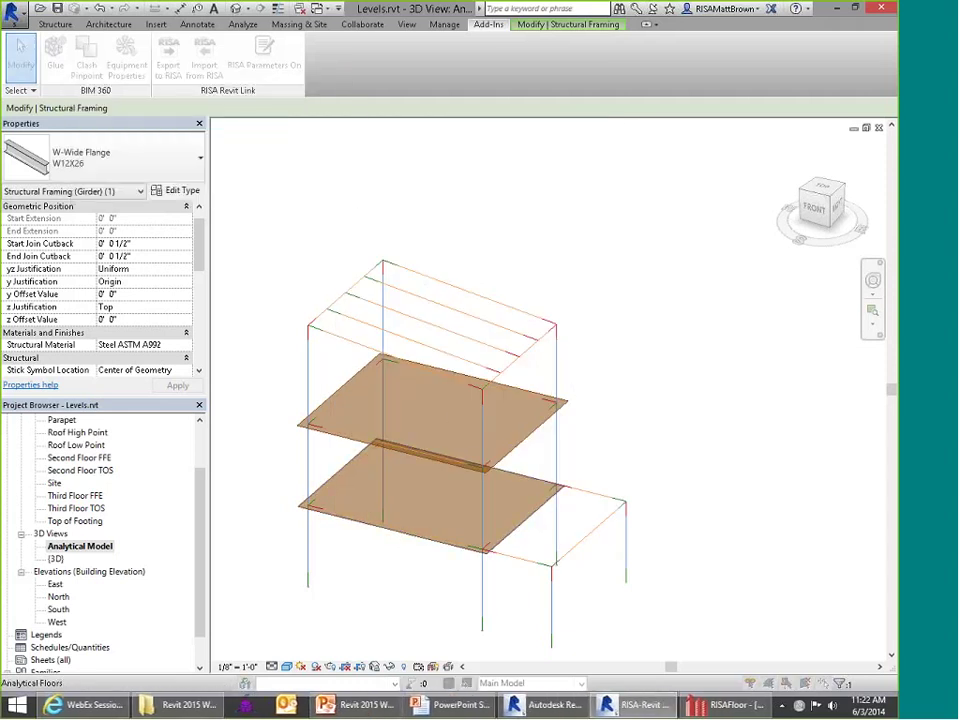
click(712, 707)
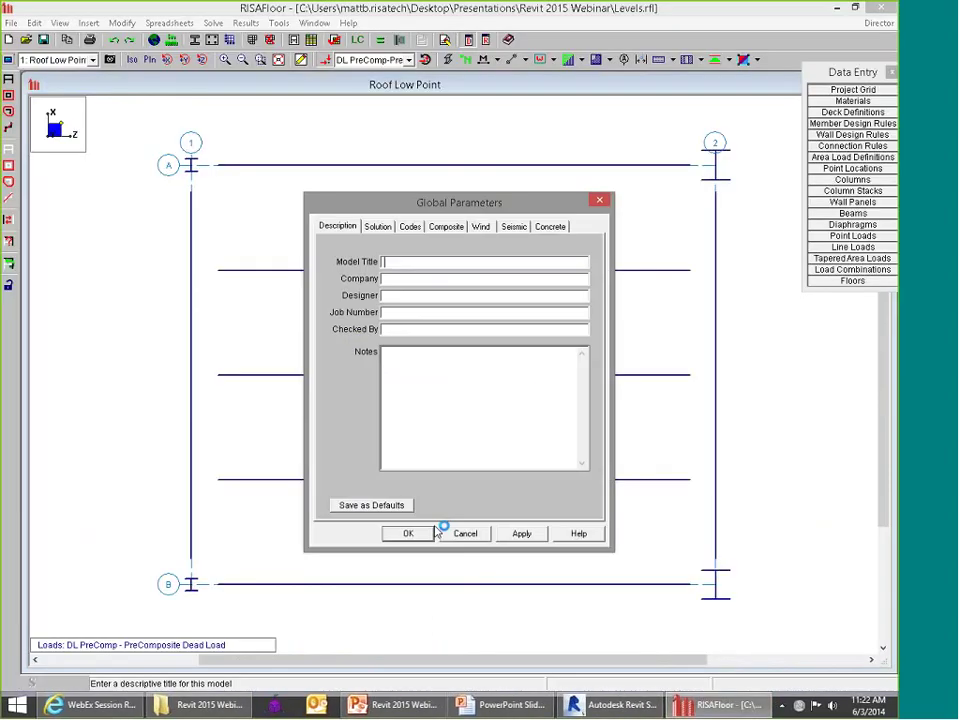
click(425, 533)
Step: Display the full model in RISAFloor and examine the low bay's beams and columns from the grid 2 side
click(58, 60)
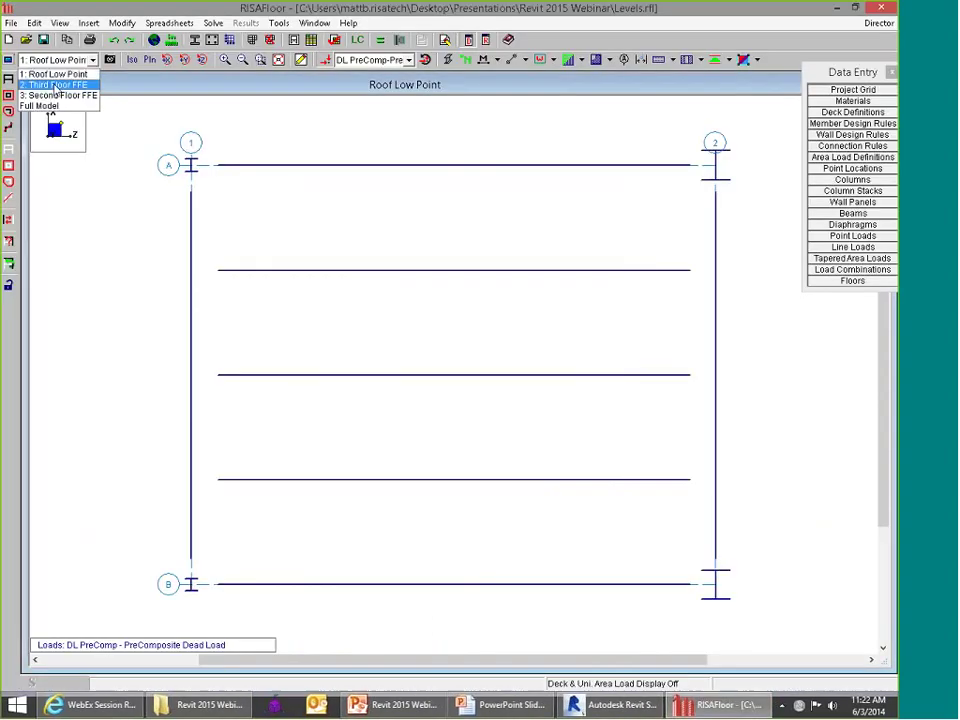
click(48, 106)
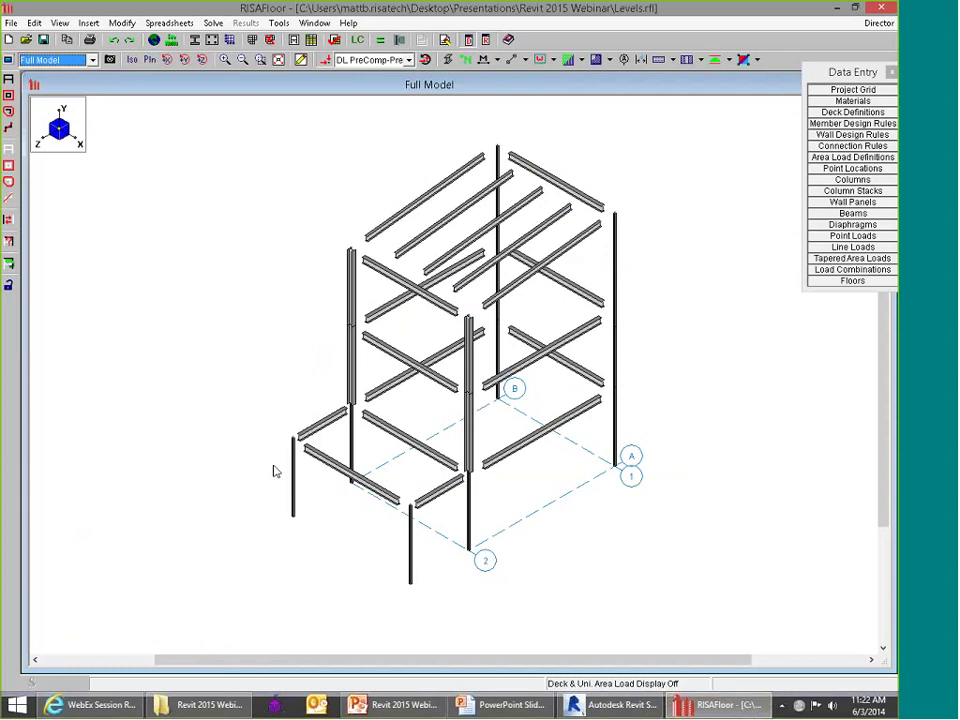
shift+middle_drag(272, 469, 334, 477)
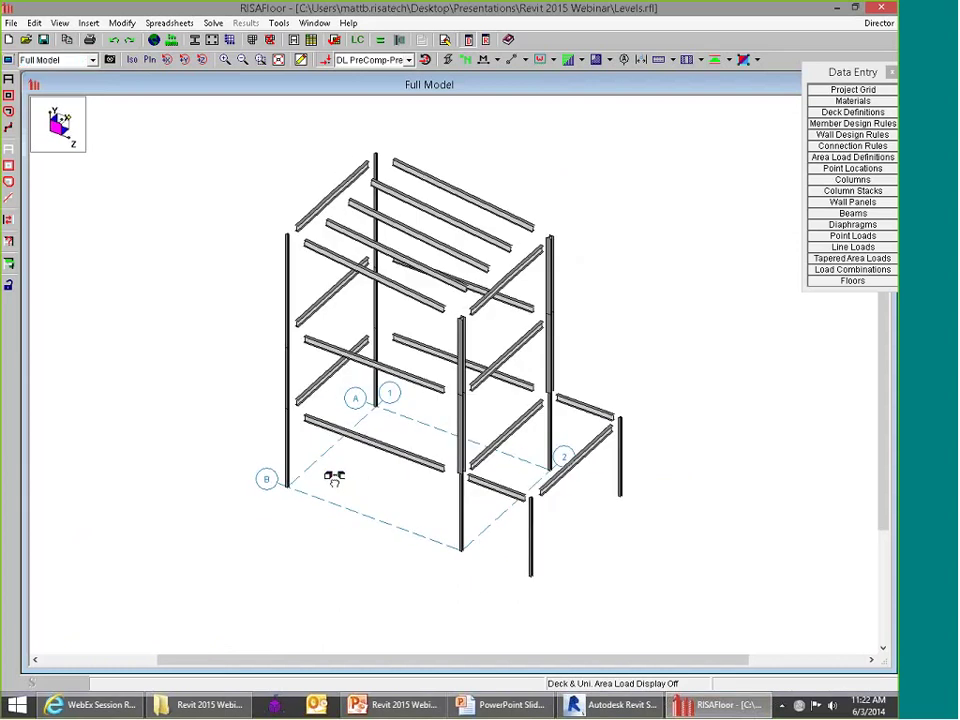
scroll(600, 425, up, 2)
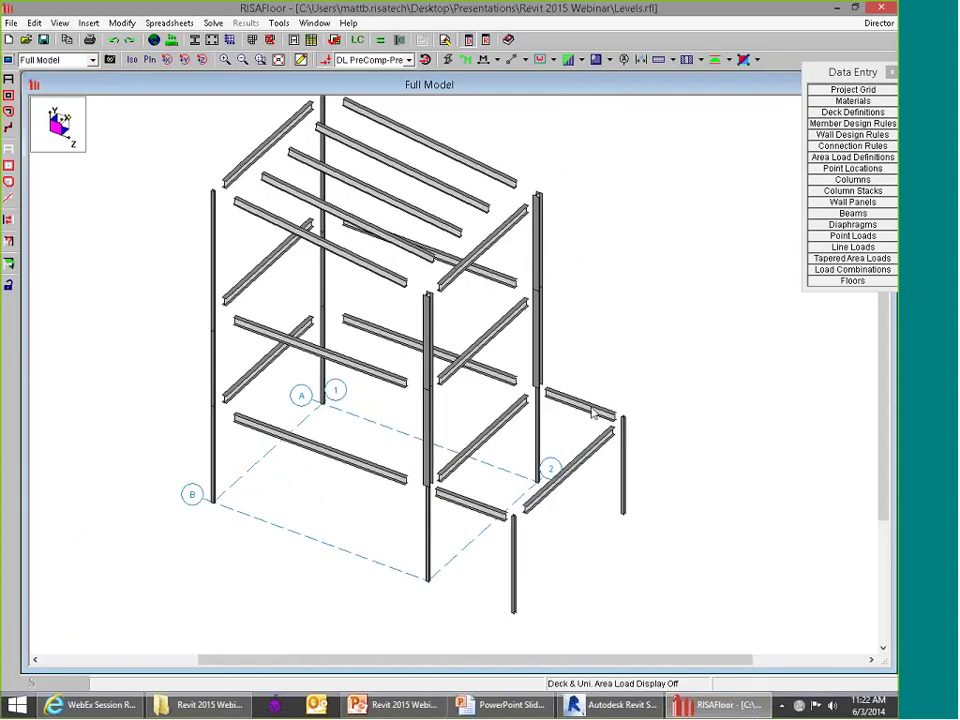
scroll(597, 402, down, 3)
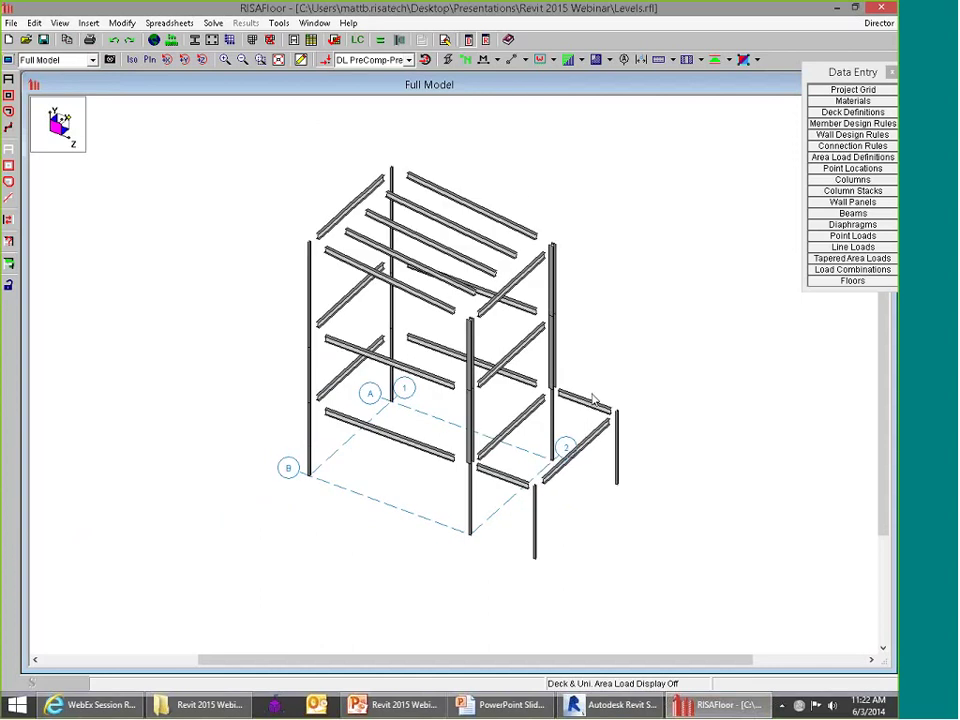
scroll(570, 367, up, 2)
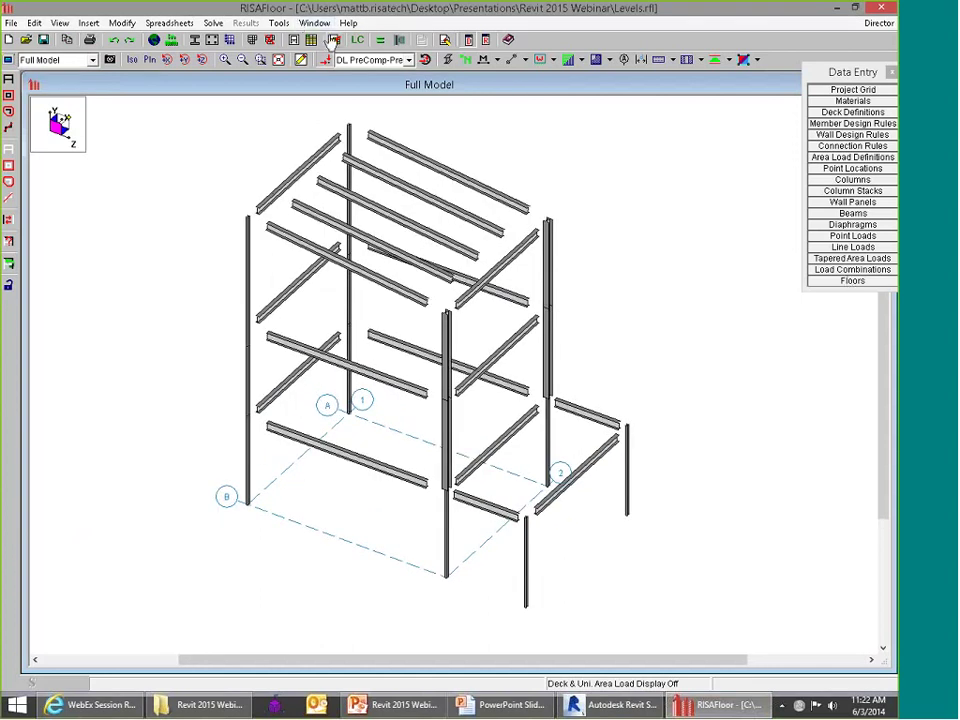
Step: Try to solve the model in RISAFloor
click(381, 42)
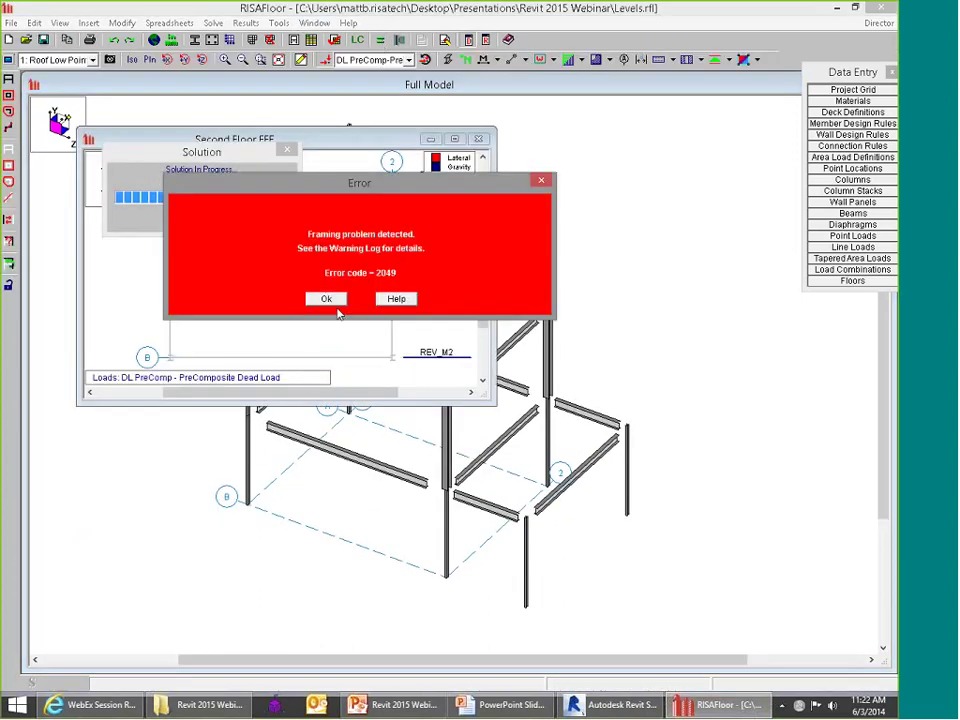
click(328, 300)
click(589, 322)
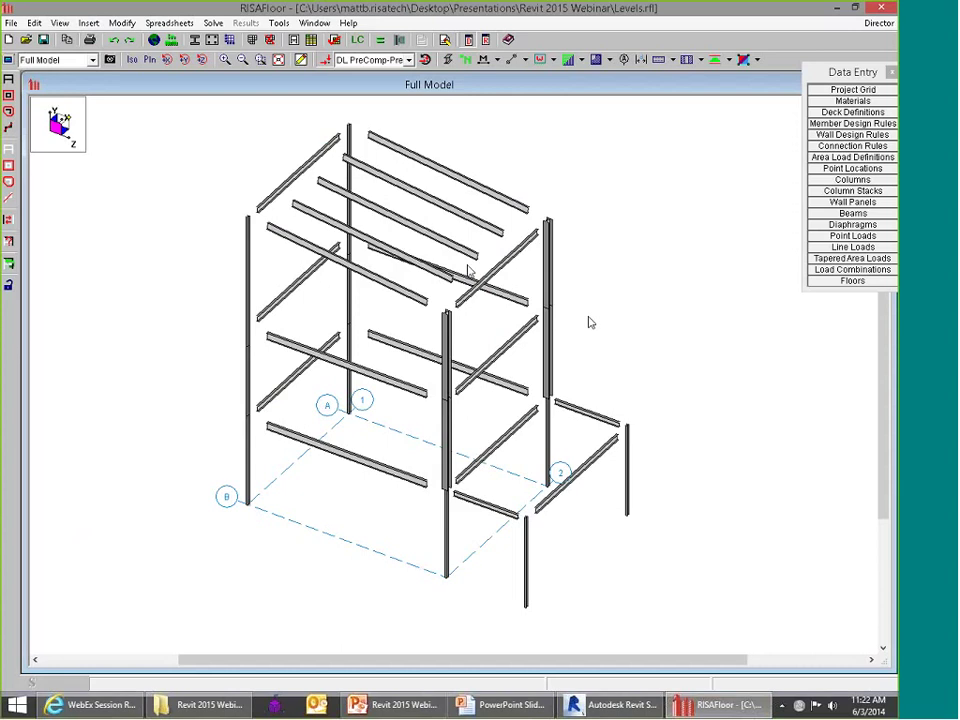
Step: Inspect the framing of the full model and check the floor labels and elevations in the Floors spreadsheet
scroll(470, 270, up, 1)
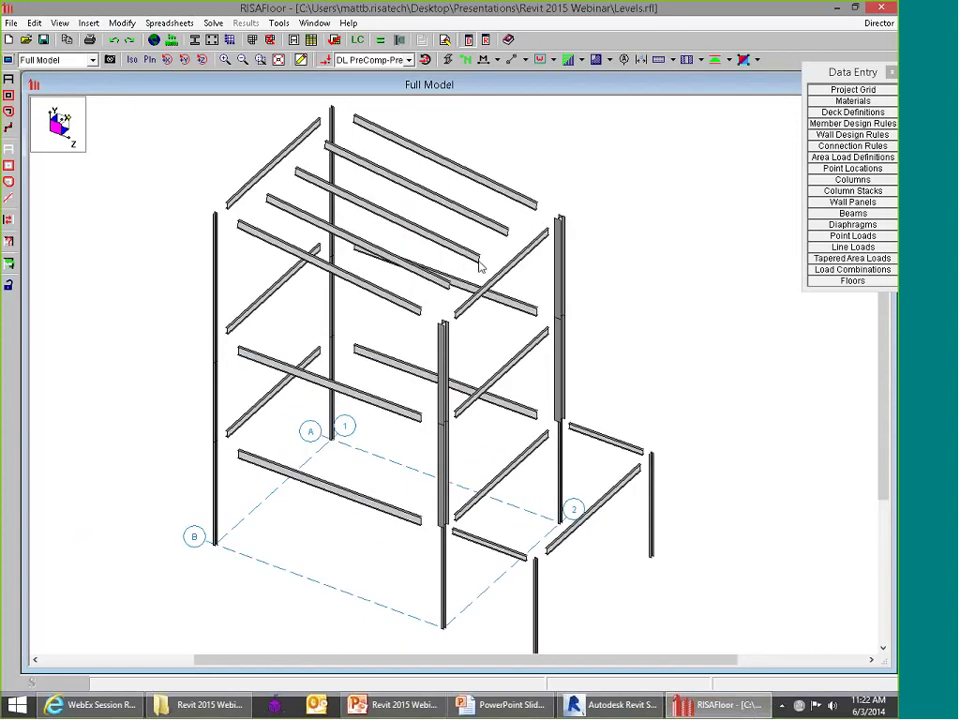
scroll(476, 279, down, 2)
scroll(515, 385, up, 2)
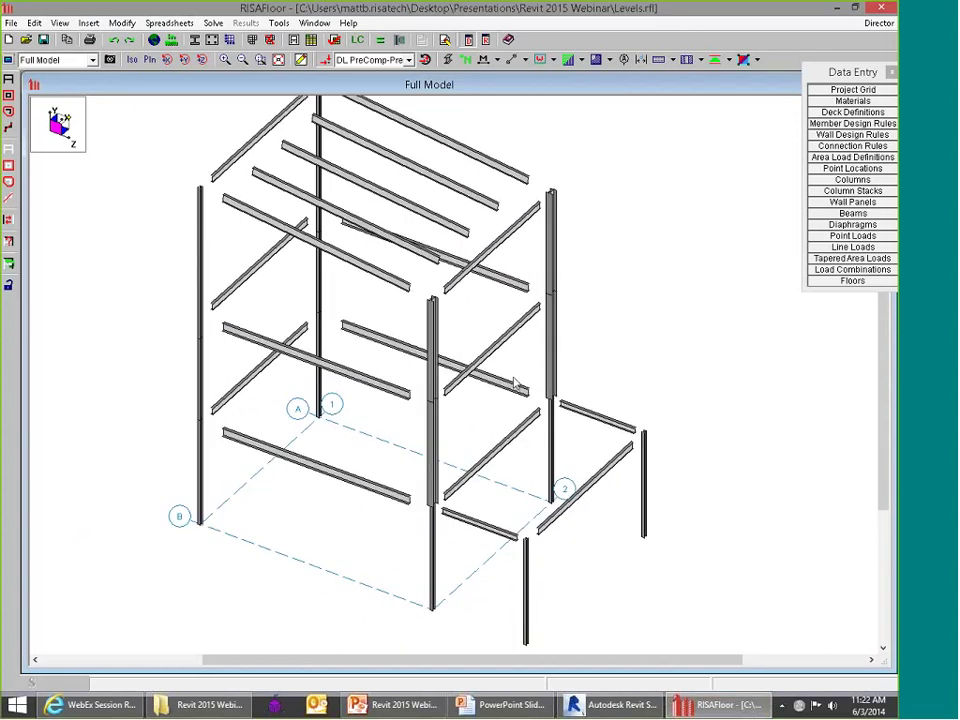
scroll(515, 382, down, 2)
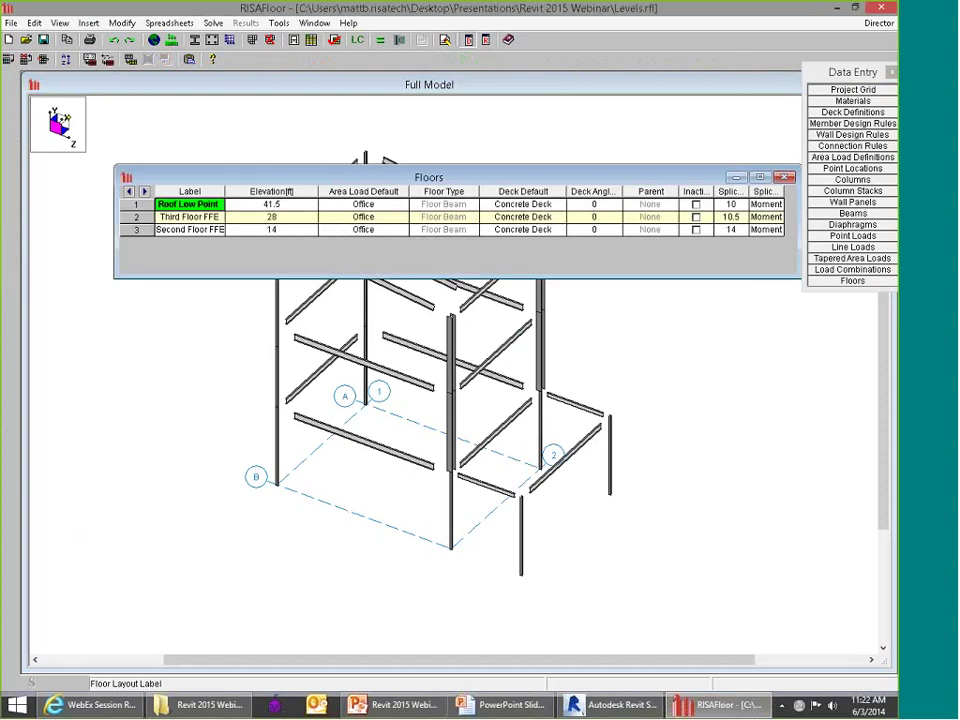
shift+middle_drag(540, 378, 503, 535)
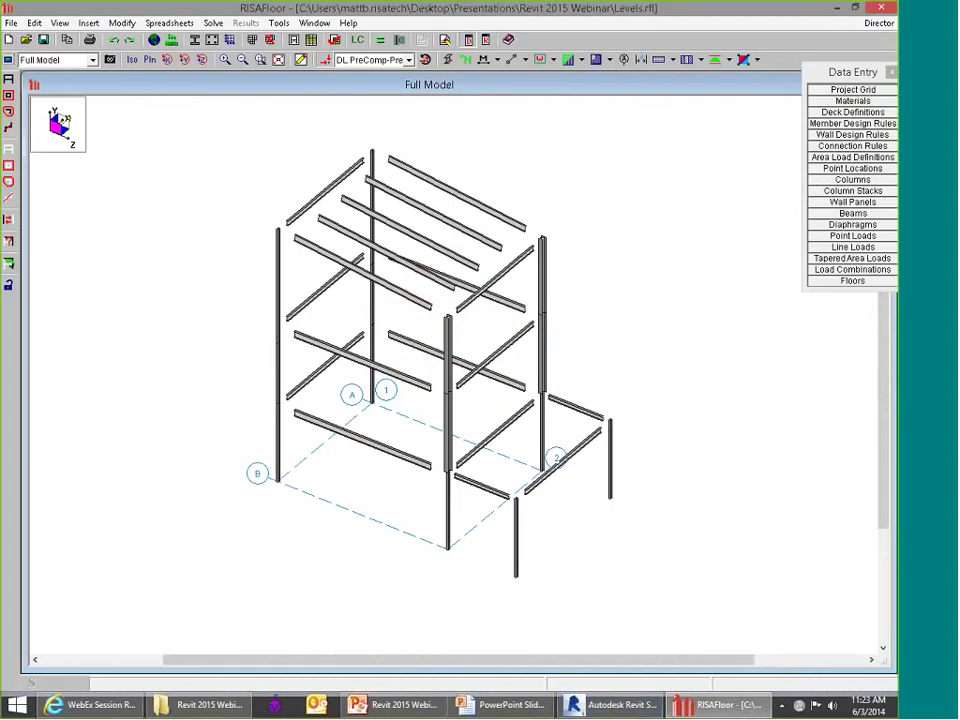
Step: Close RISAFloor and close the Levels project in Revit without saving its changes
click(880, 8)
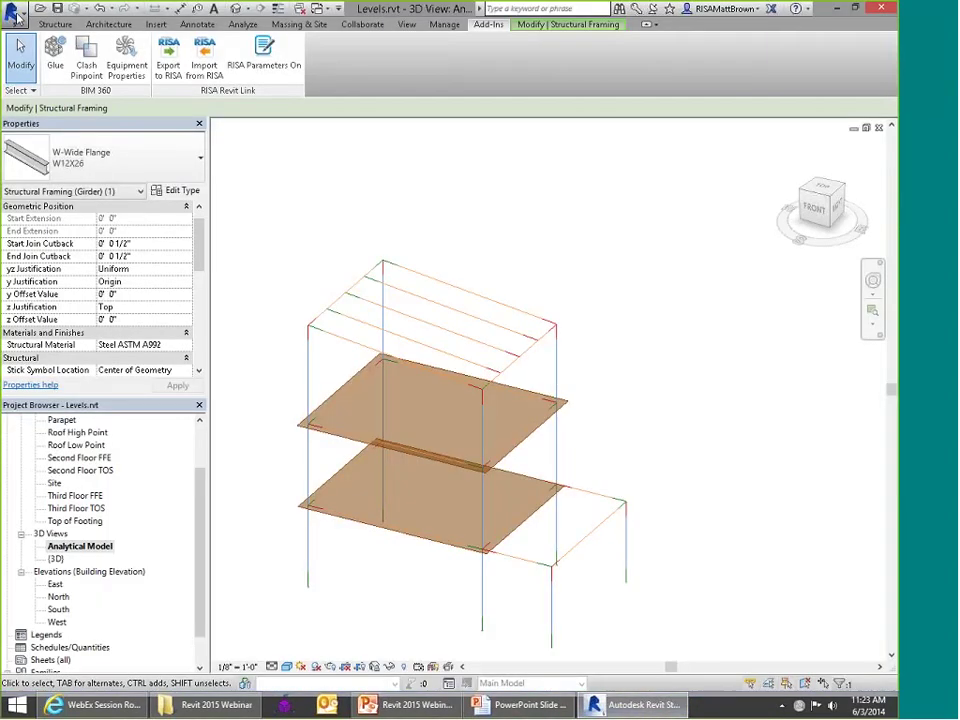
click(17, 14)
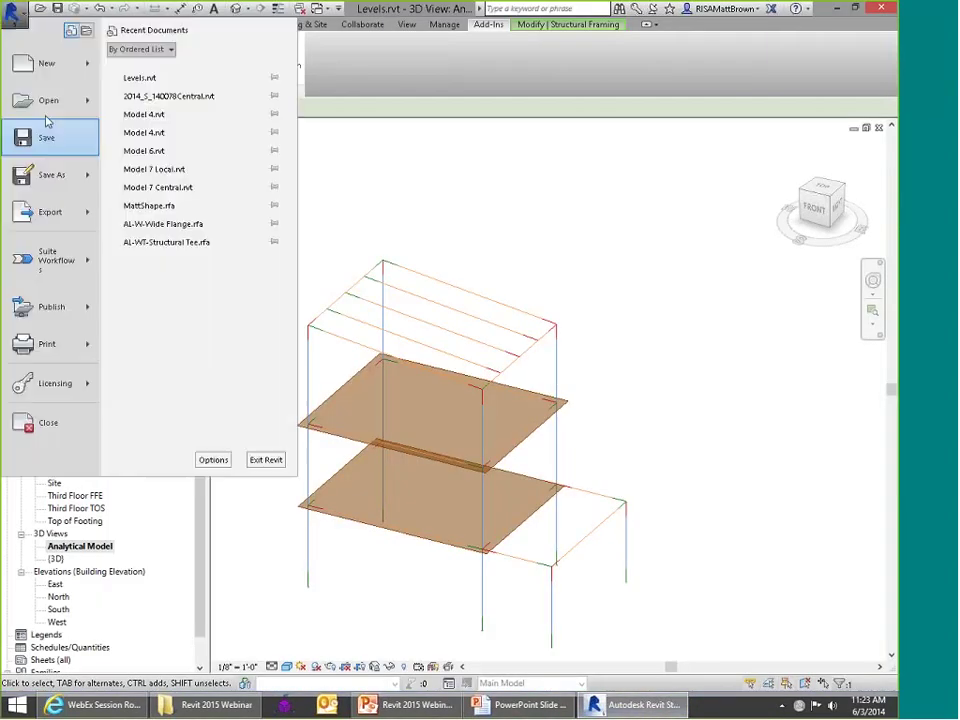
click(52, 428)
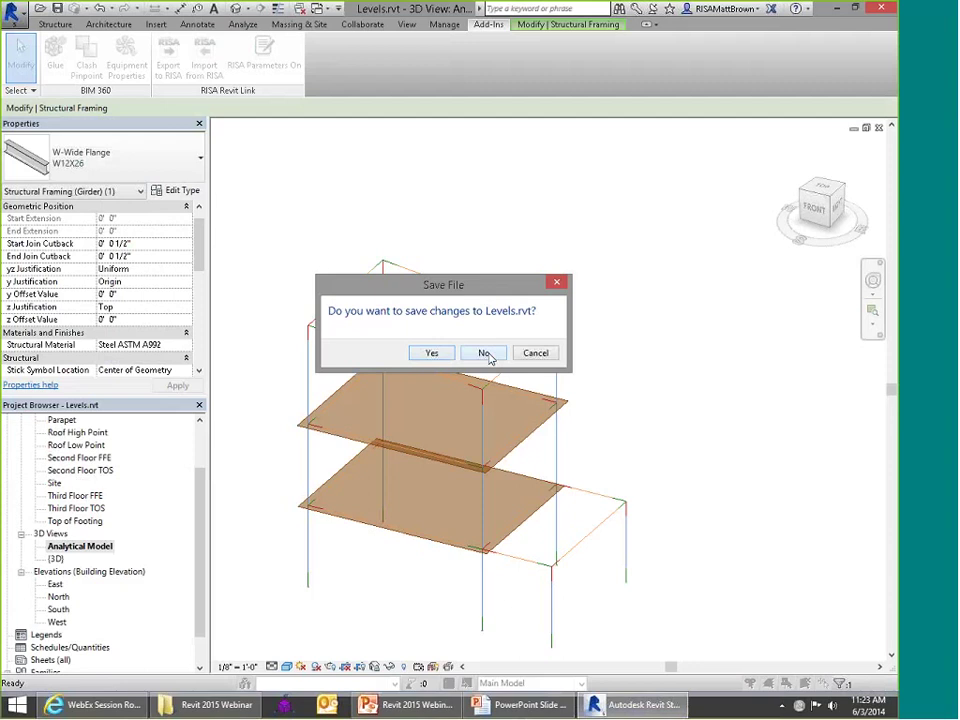
click(484, 354)
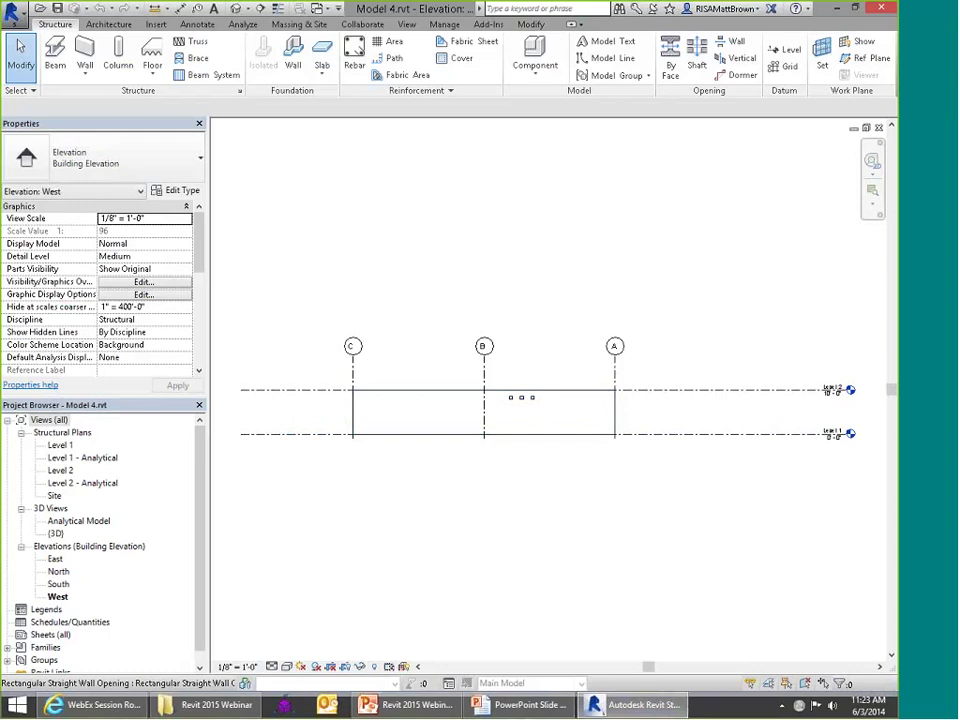
Step: Open the default 3D view of Model 4 and display it in the Hidden Line style
double_click(56, 533)
shift+middle_drag(612, 381, 553, 409)
scroll(600, 290, up, 5)
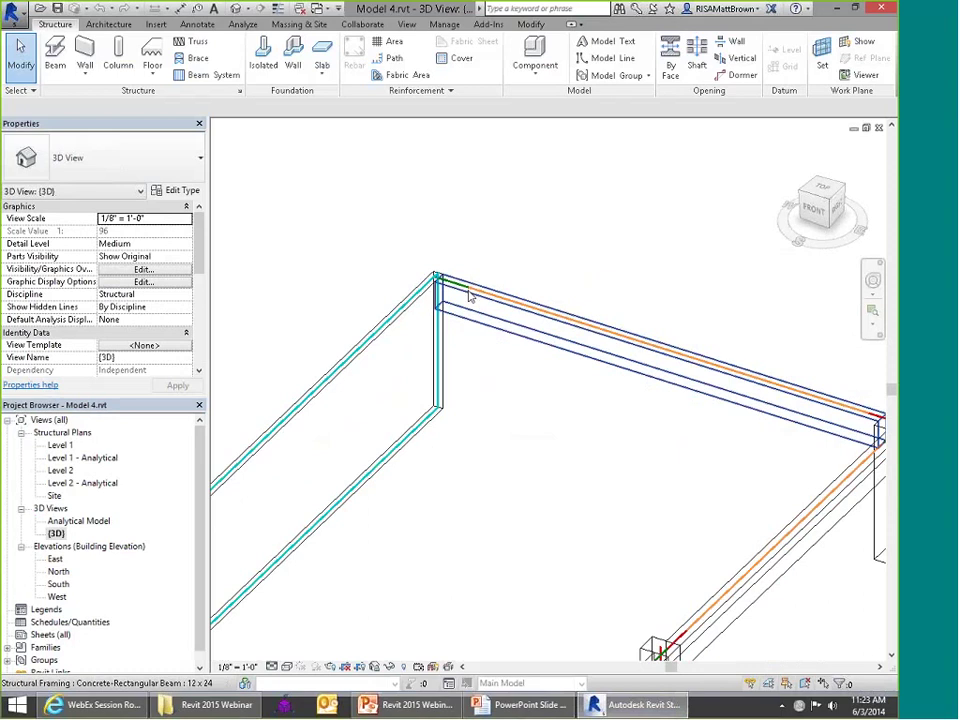
scroll(470, 295, down, 4)
middle_drag(585, 457, 696, 381)
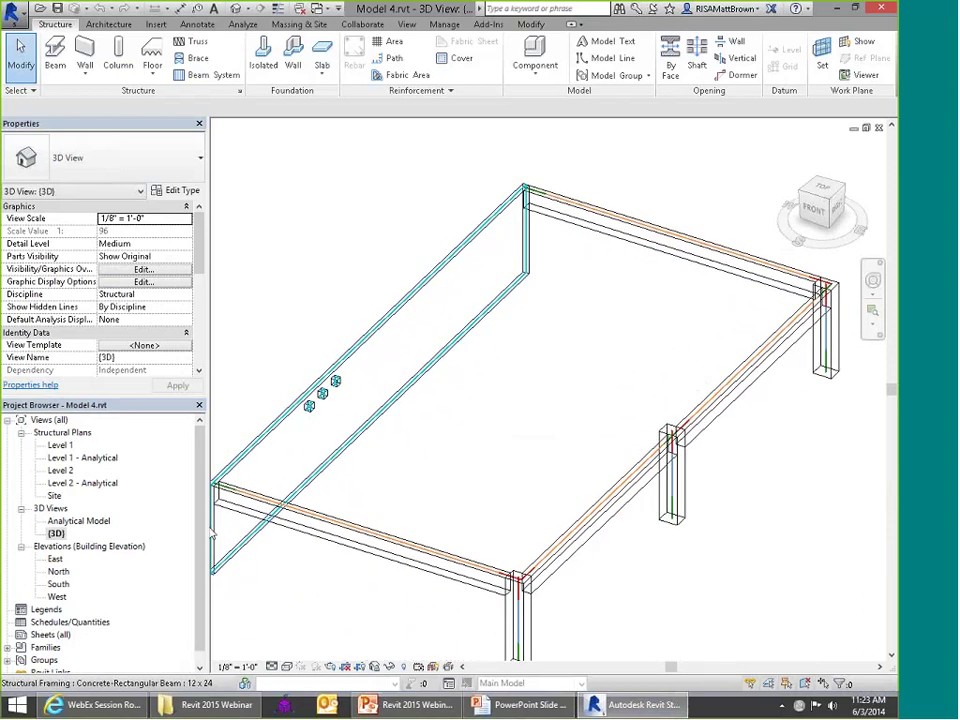
click(286, 666)
click(330, 595)
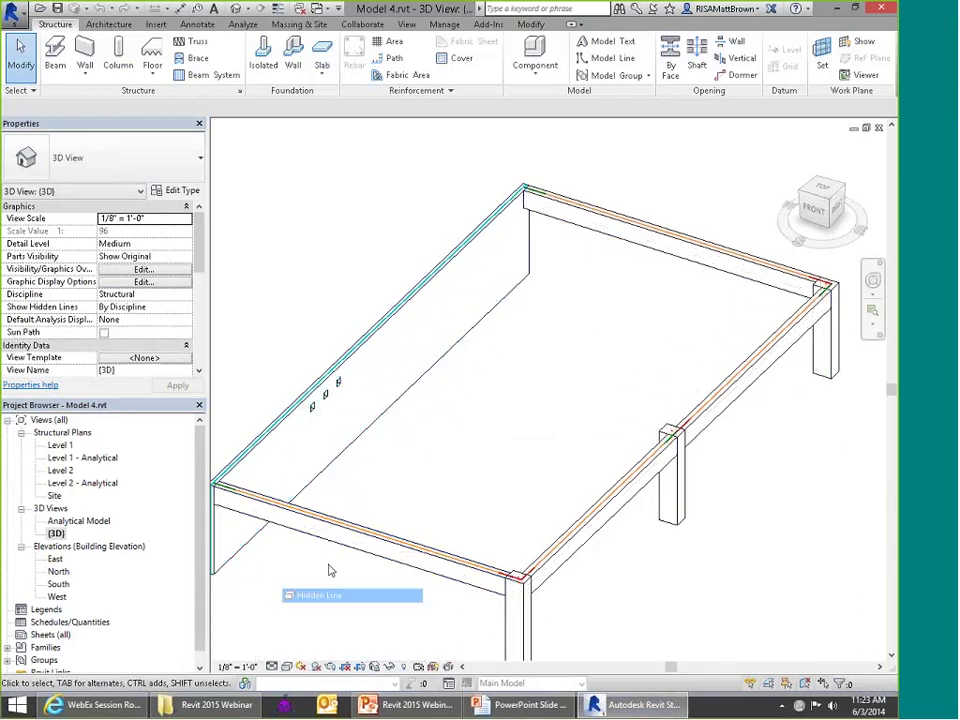
Step: Examine how the concrete beams meet the columns and the wall ends around the physical model
shift+middle_drag(331, 570, 360, 446)
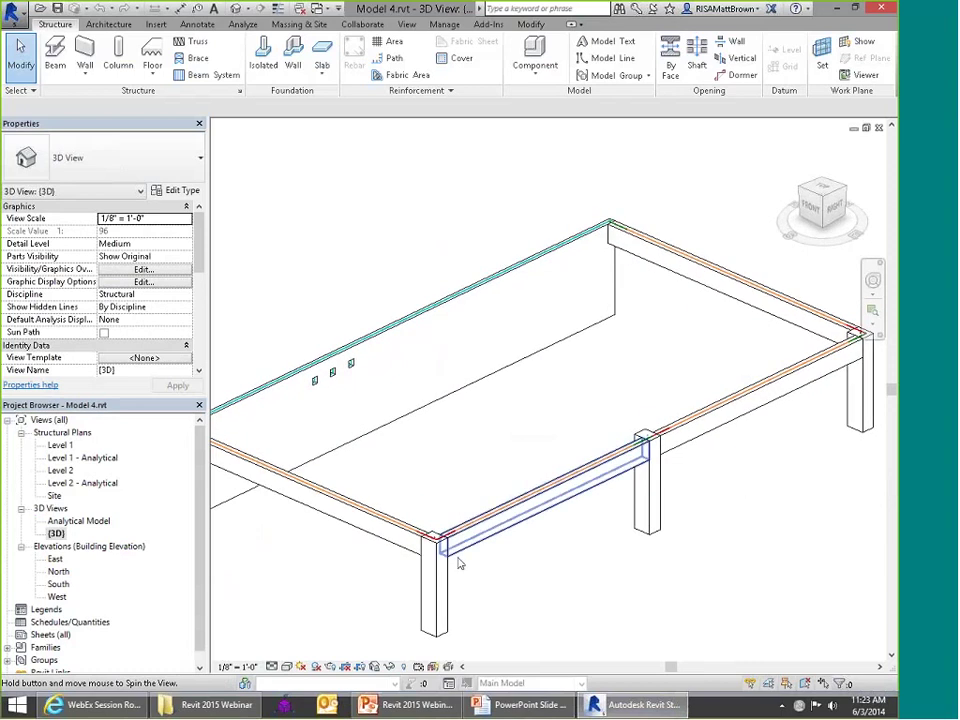
scroll(435, 561, up, 5)
scroll(486, 572, down, 5)
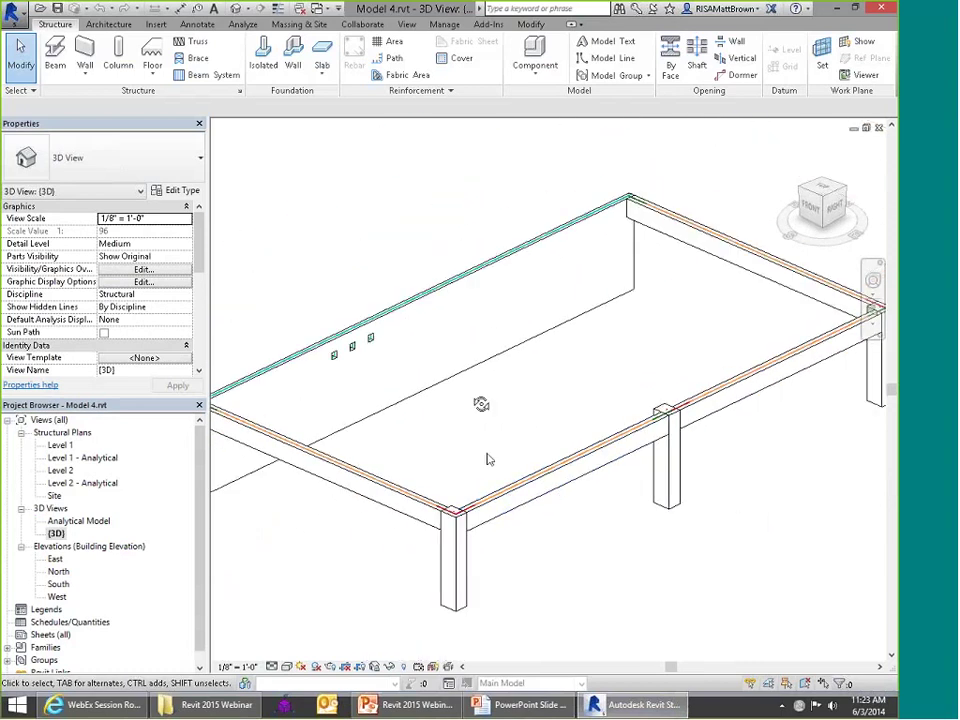
shift+middle_drag(487, 459, 521, 478)
scroll(675, 447, up, 6)
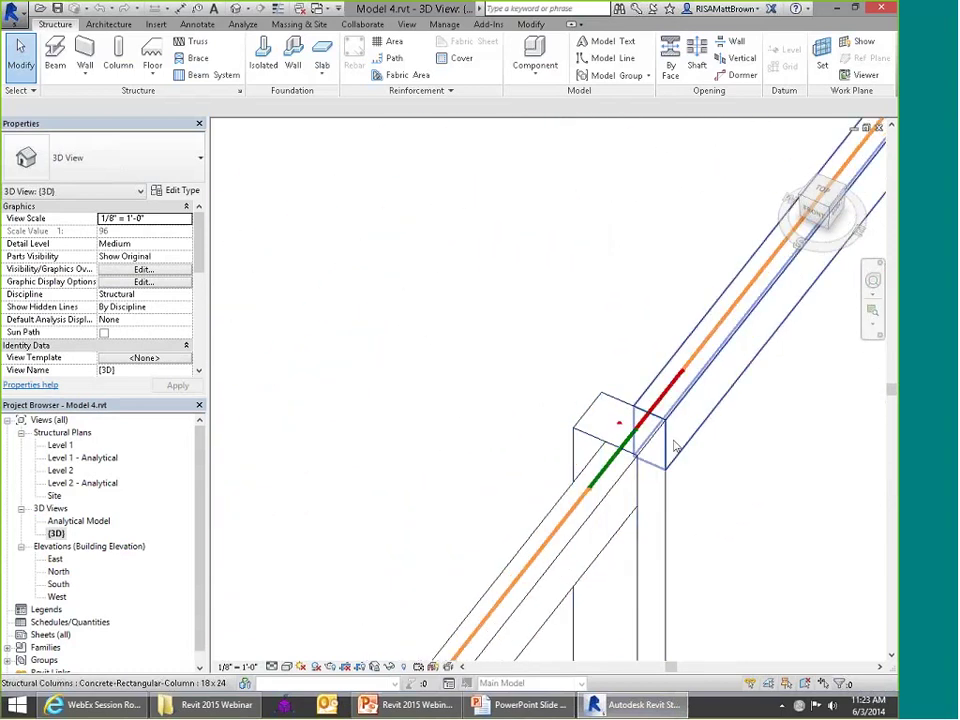
scroll(676, 431, down, 1)
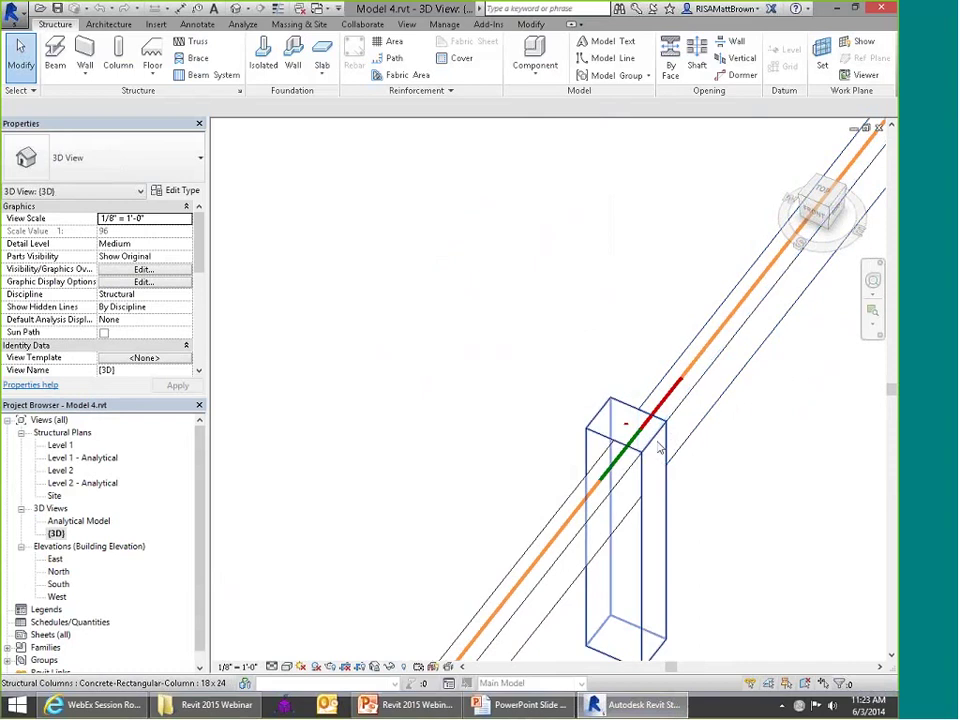
scroll(646, 457, down, 1)
scroll(646, 457, down, 5)
scroll(452, 336, up, 4)
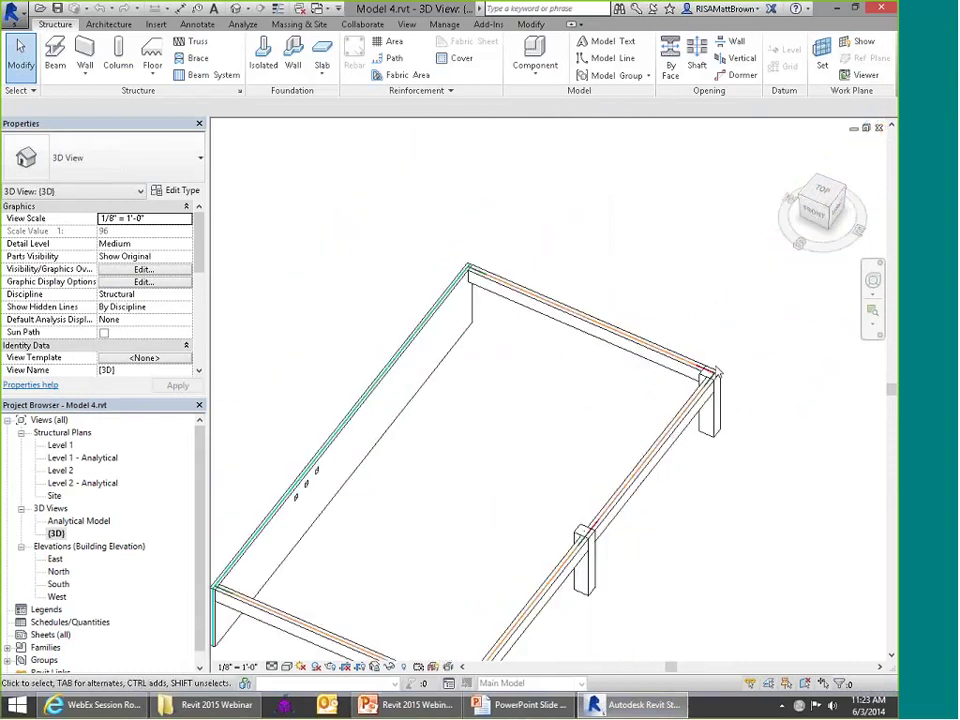
scroll(281, 190, up, 2)
scroll(281, 190, down, 4)
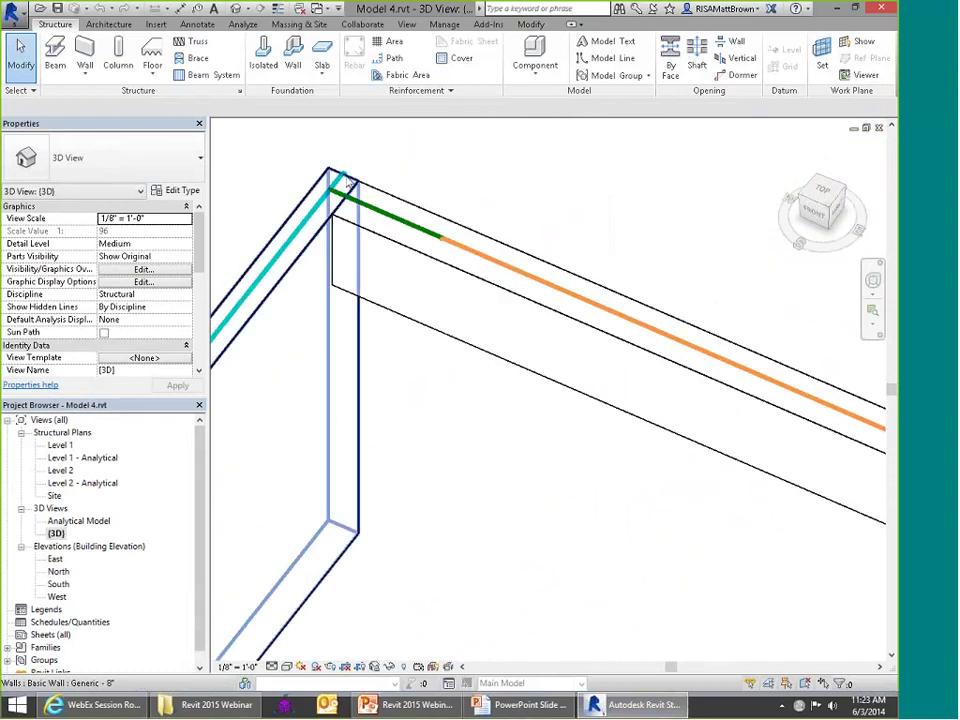
scroll(521, 255, up, 4)
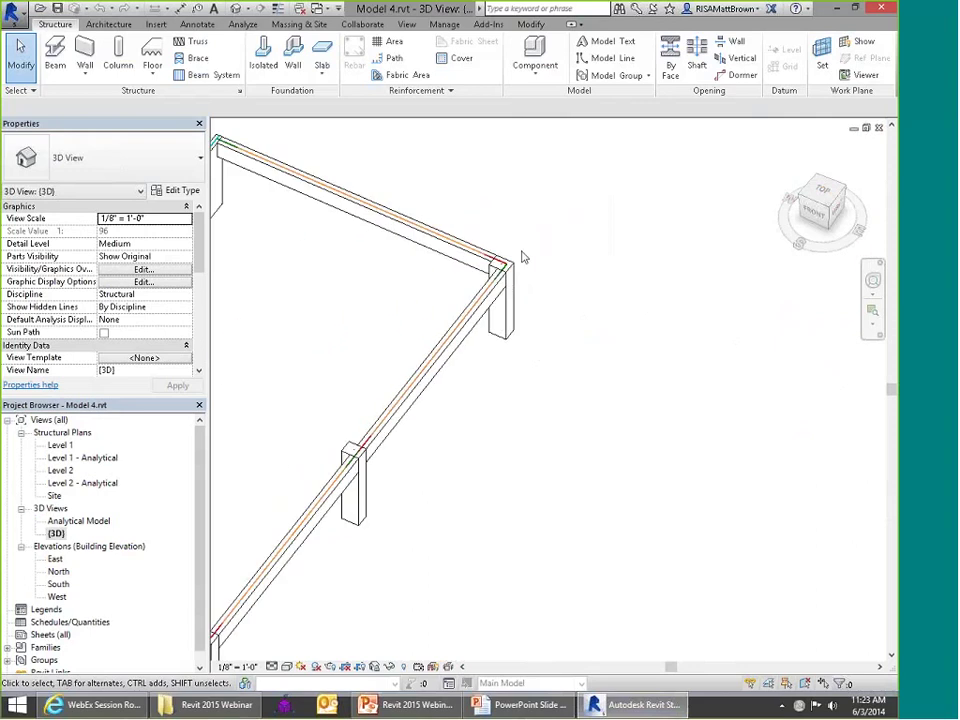
scroll(527, 288, down, 5)
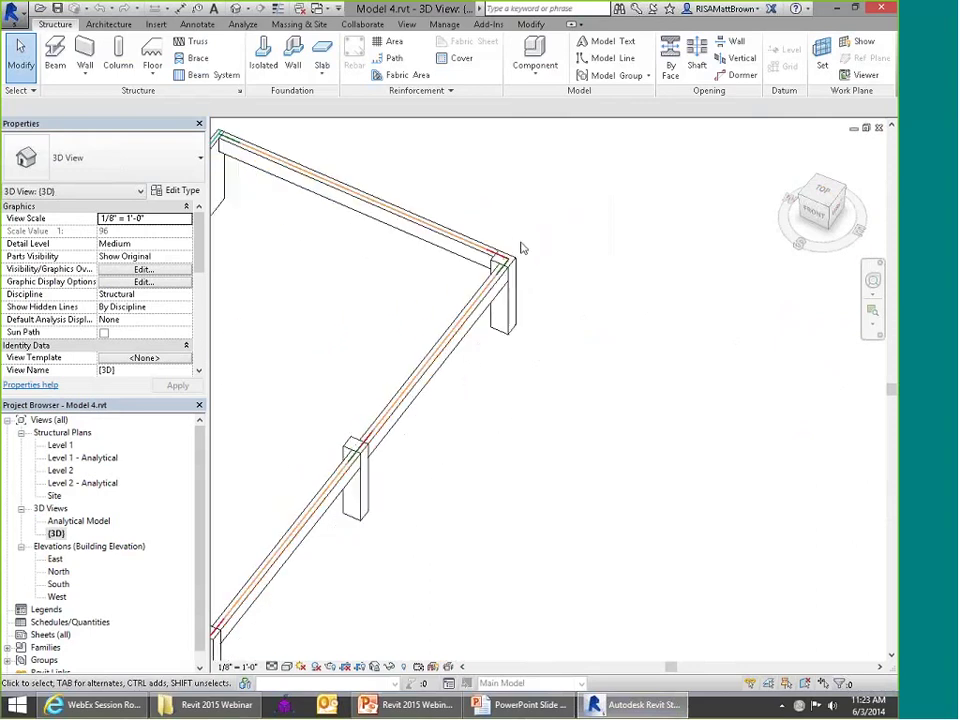
scroll(449, 315, up, 1)
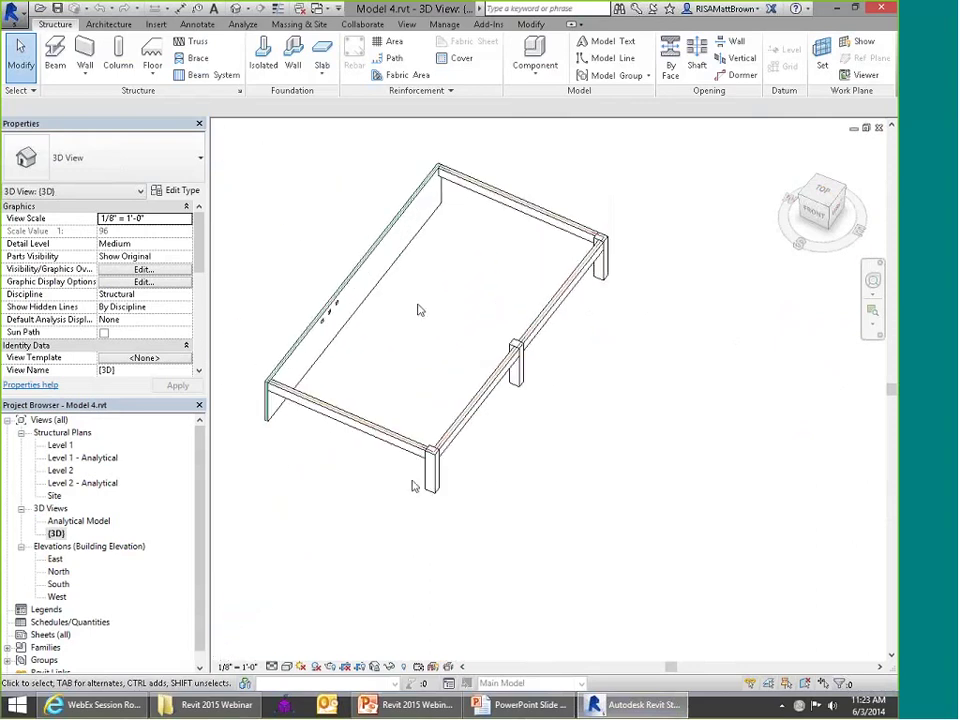
Step: Display the 3D view in Wireframe and inspect the analytical lines inside the beams, columns and wall connections
click(286, 667)
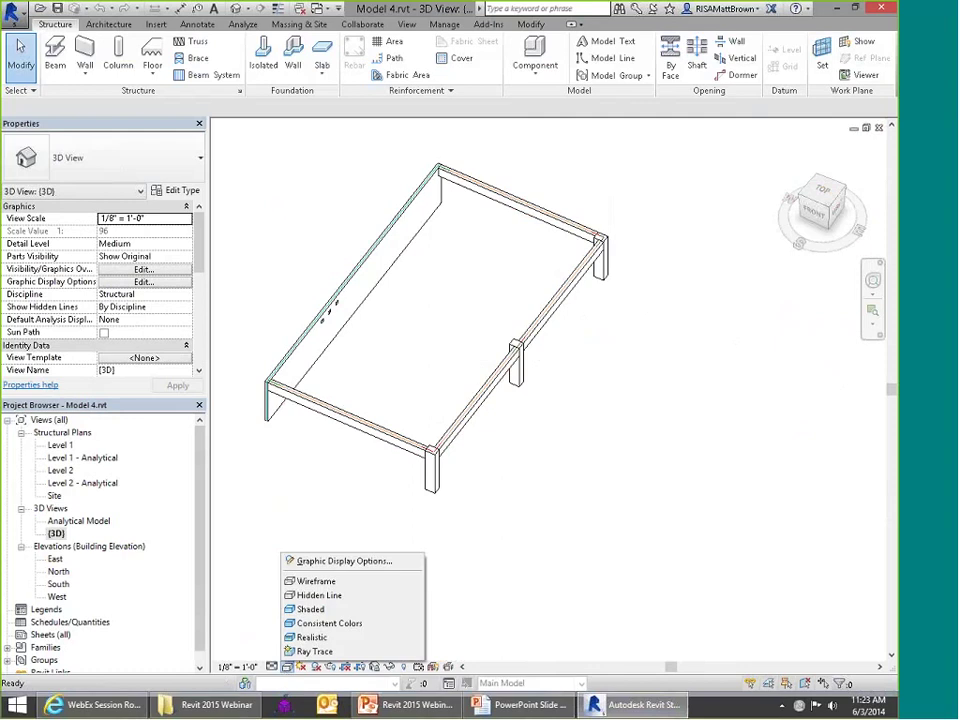
click(318, 597)
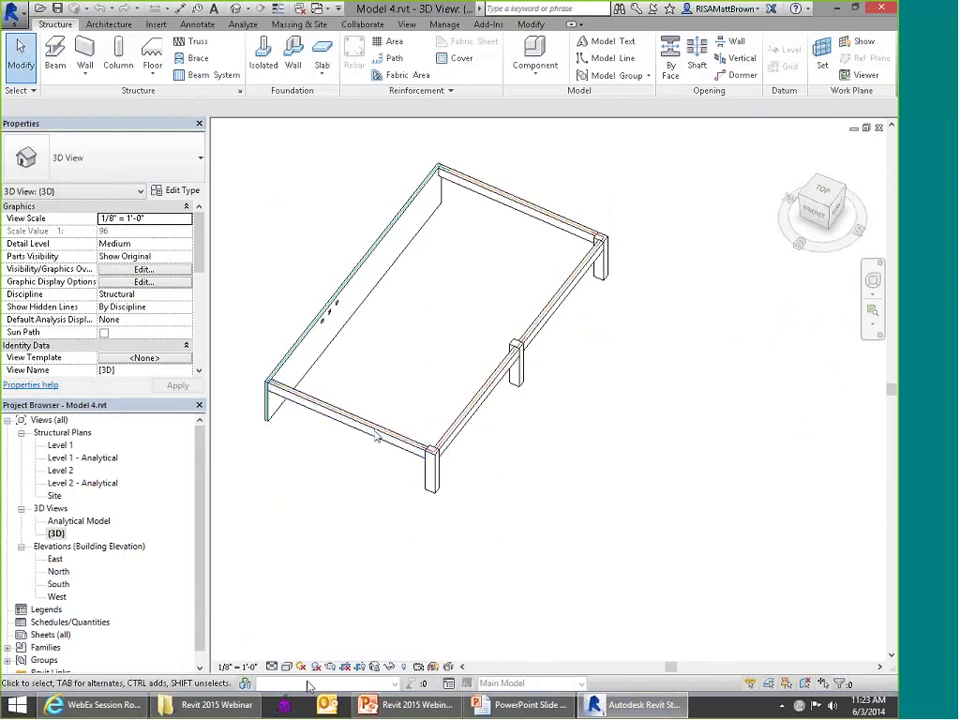
click(287, 667)
click(306, 583)
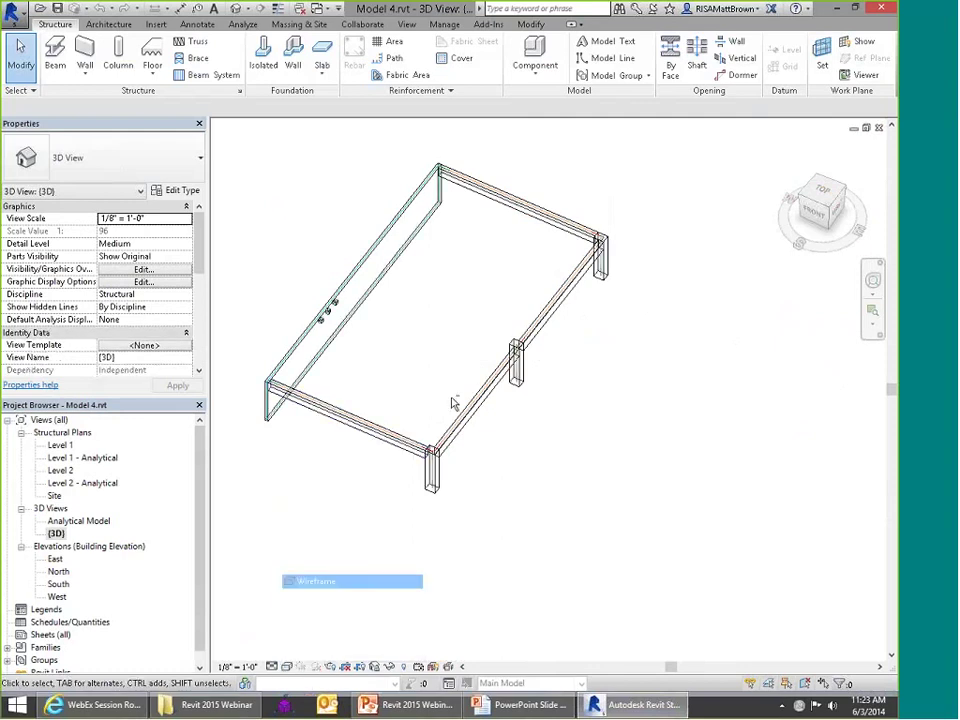
shift+middle_drag(452, 459, 353, 385)
scroll(240, 340, up, 6)
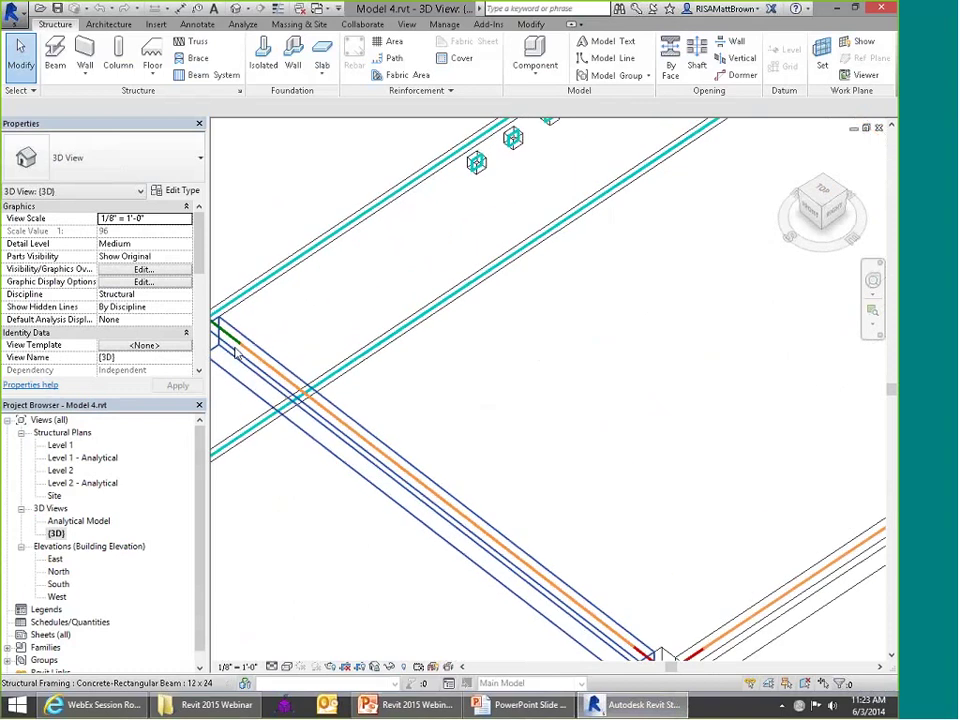
scroll(298, 354, down, 4)
scroll(446, 459, up, 5)
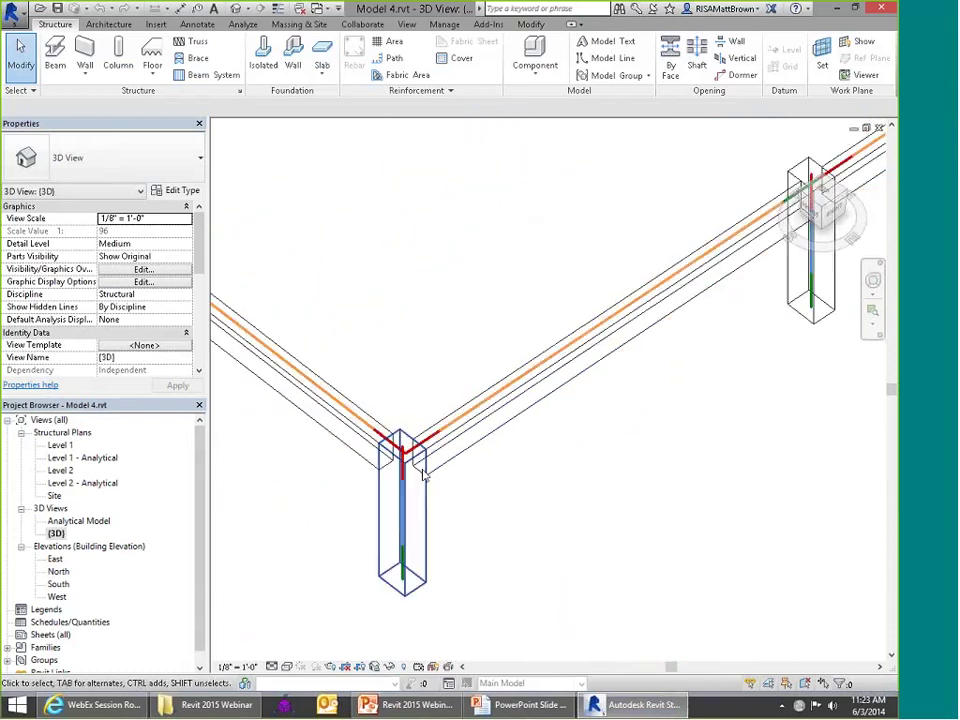
scroll(404, 469, down, 4)
scroll(680, 251, up, 5)
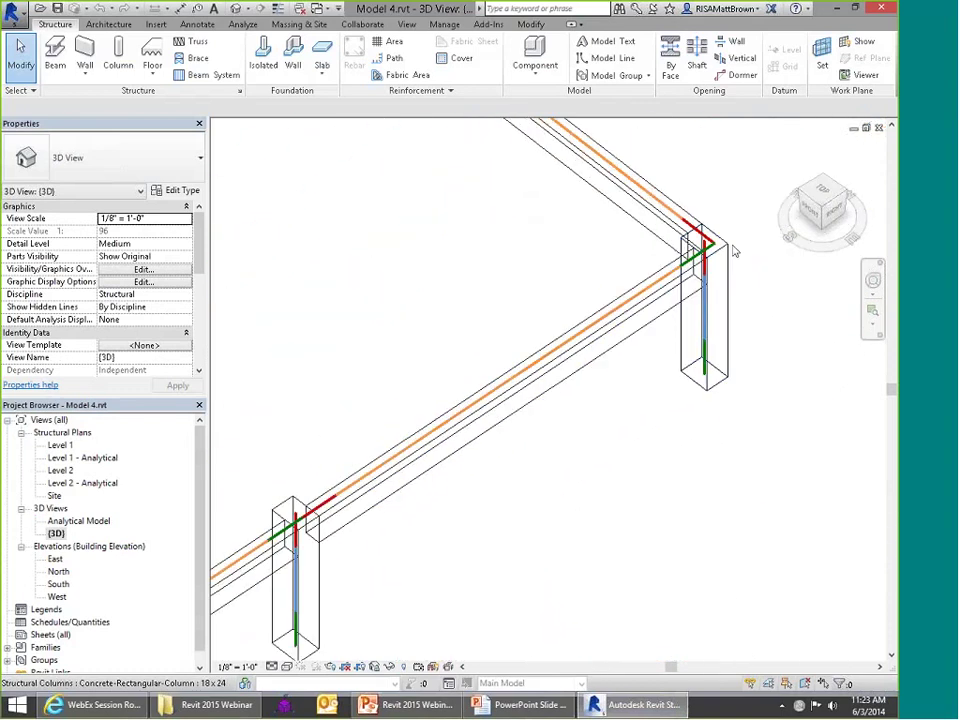
Step: Open the Analytical Model view and examine where the analytical beams meet the columns and the wall
double_click(80, 522)
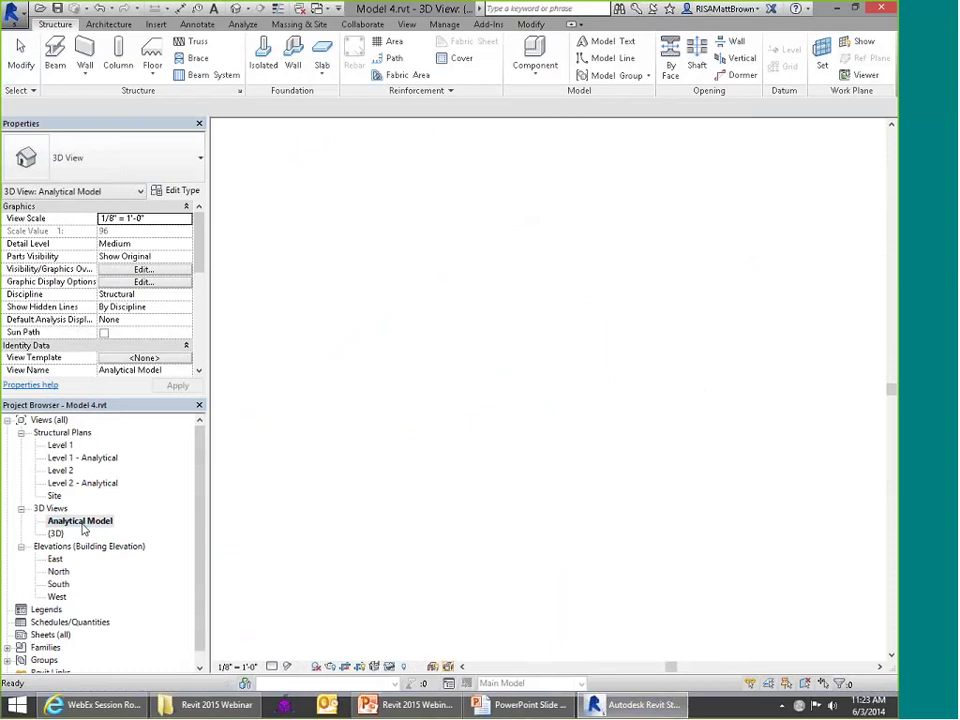
shift+middle_drag(566, 394, 658, 296)
scroll(658, 295, up, 1)
shift+middle_drag(572, 431, 530, 421)
scroll(670, 345, up, 6)
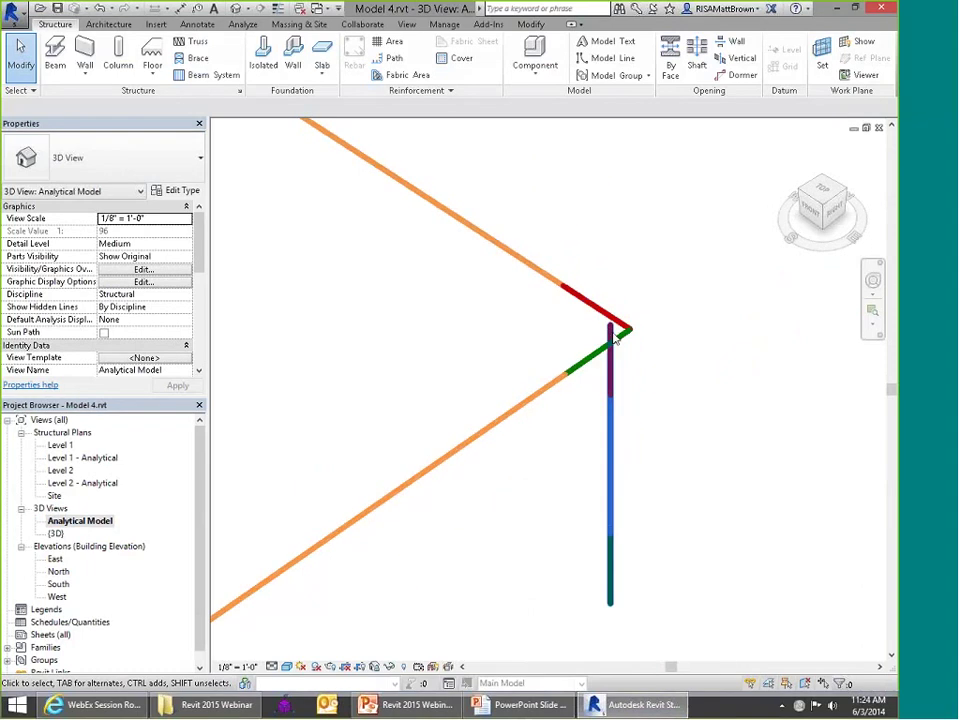
scroll(669, 311, down, 3)
scroll(500, 424, up, 2)
scroll(500, 424, down, 4)
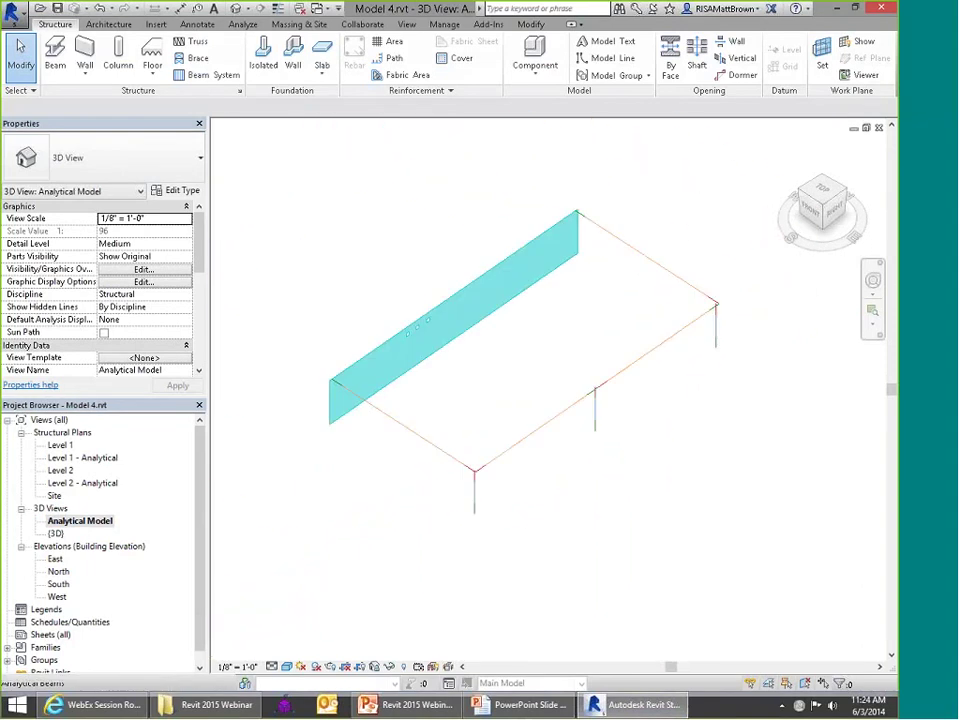
scroll(474, 574, up, 4)
scroll(440, 420, down, 1)
shift+middle_drag(440, 420, 400, 461)
scroll(424, 475, up, 3)
scroll(426, 469, down, 2)
scroll(430, 462, down, 3)
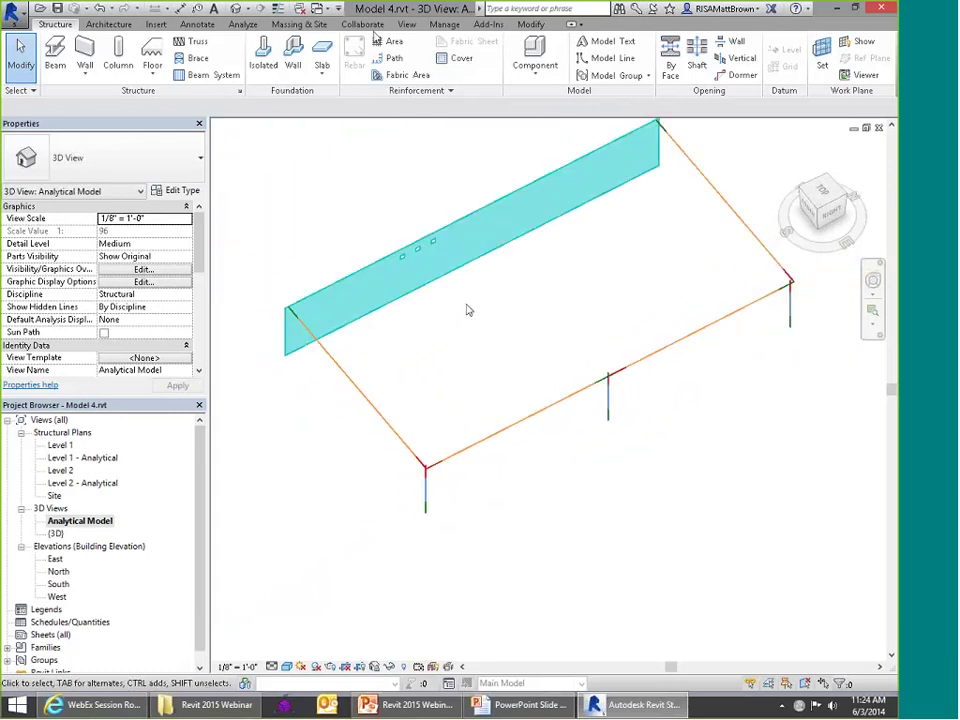
Step: Export the model to RISA-3D with exchange file Model 4.exc in the Revit 2015 Webinar folder, and accept the global parameters
click(488, 24)
click(169, 60)
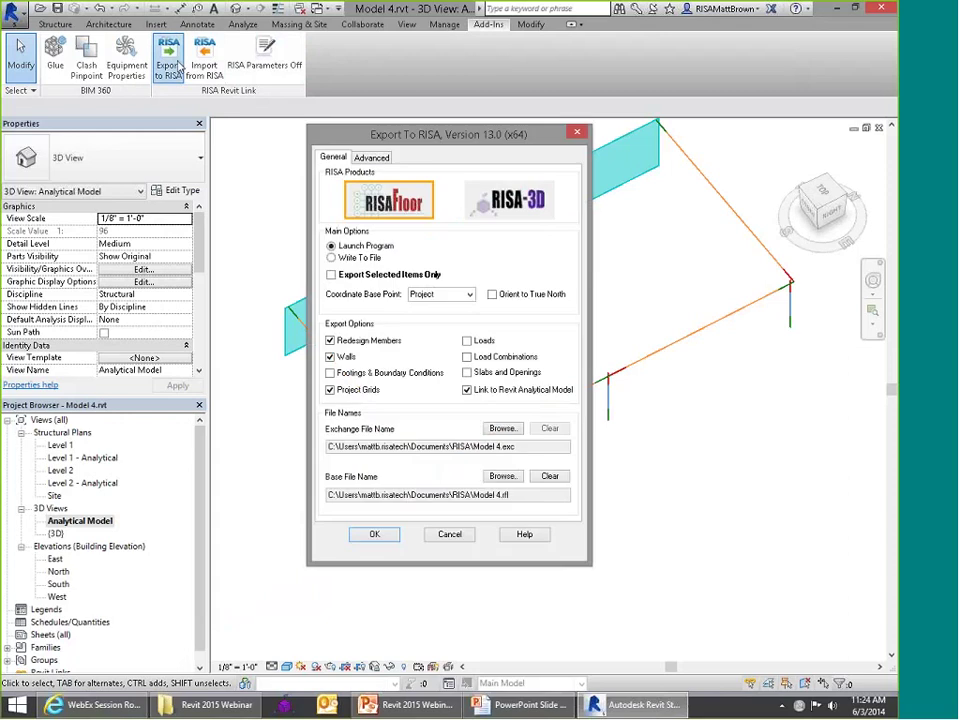
click(508, 200)
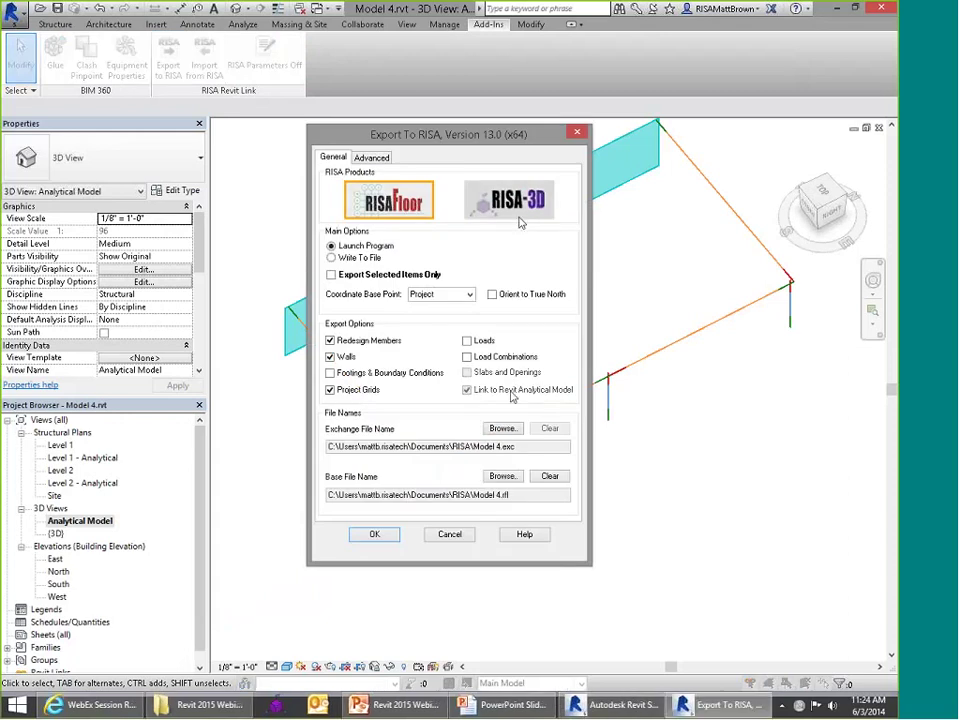
click(502, 428)
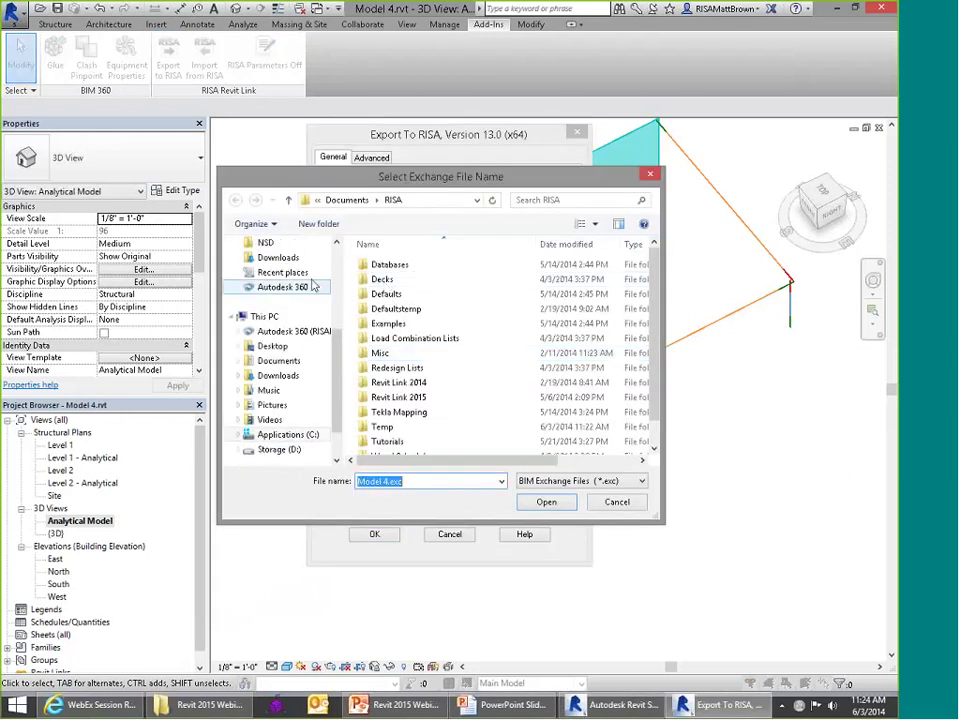
scroll(341, 368, up, 3)
click(282, 331)
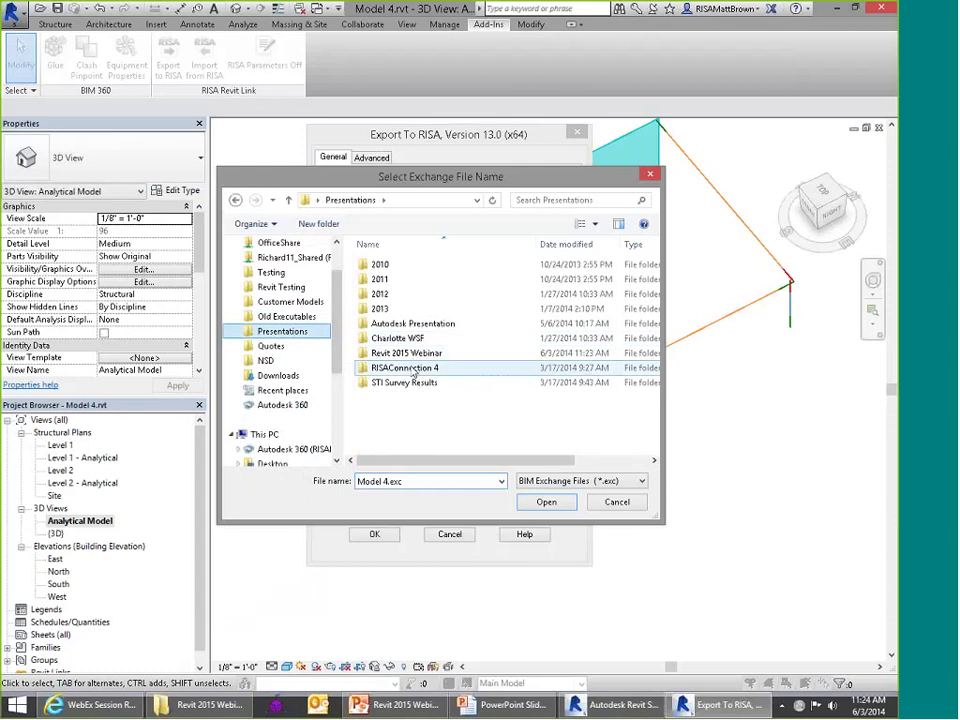
double_click(405, 368)
click(530, 505)
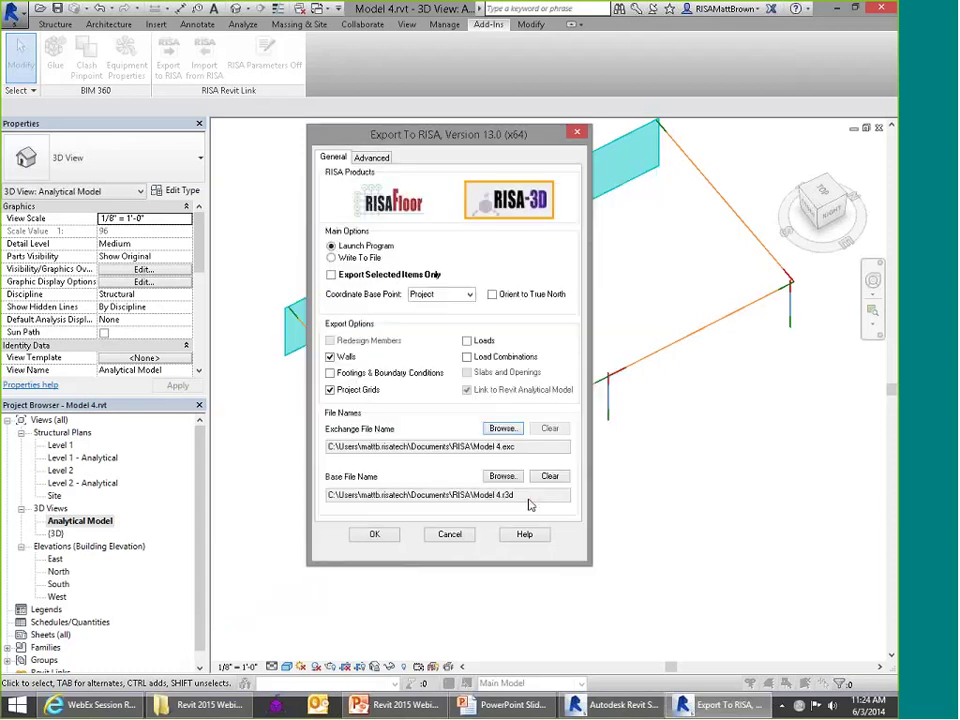
click(388, 541)
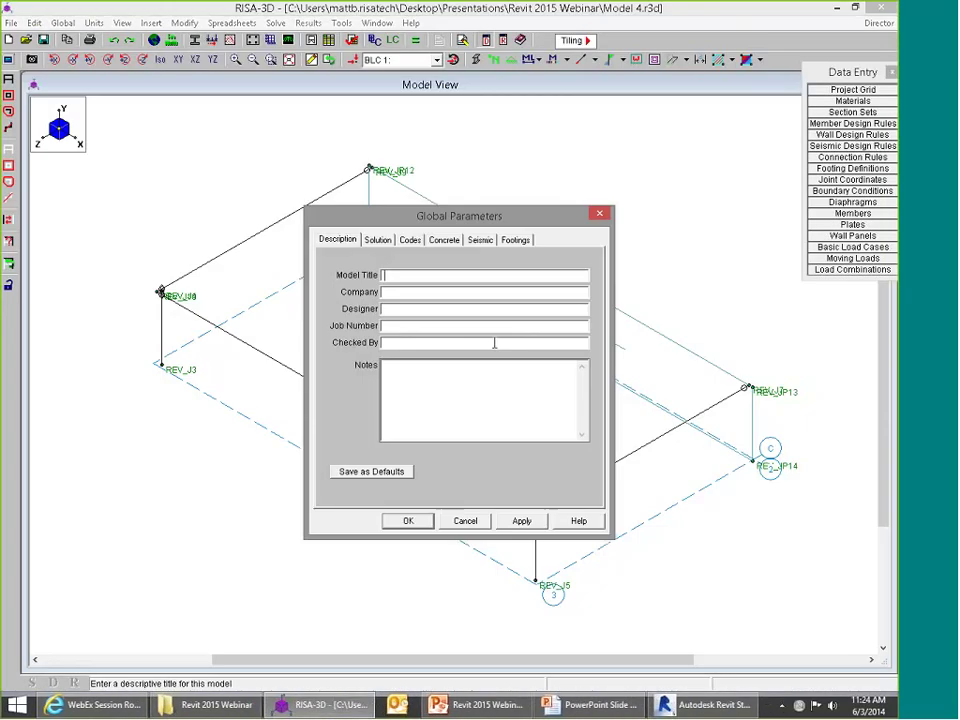
click(408, 520)
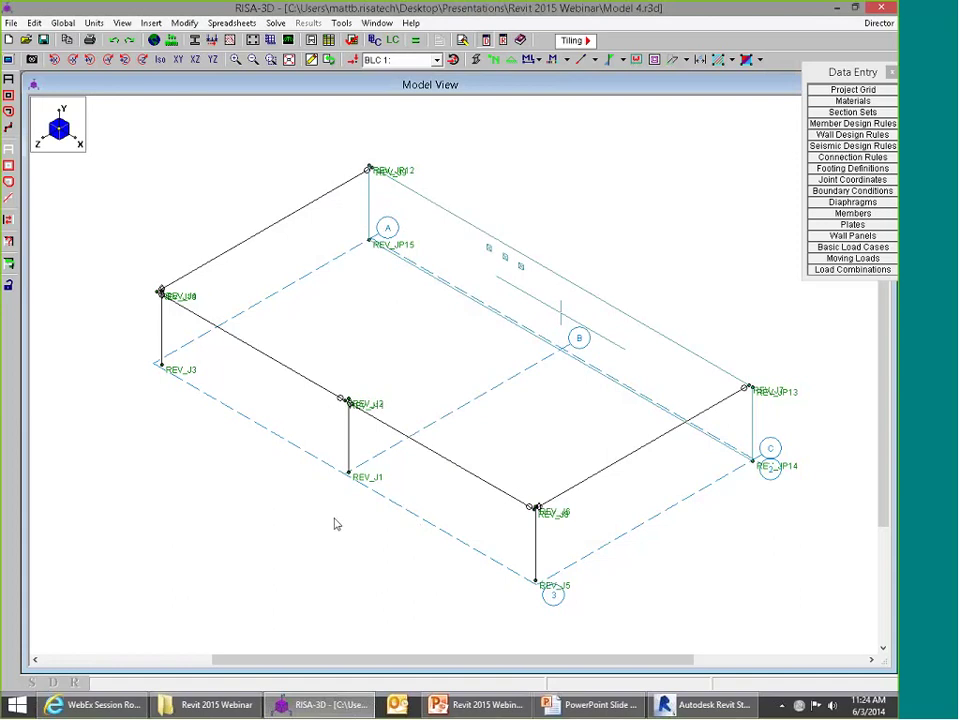
Step: Rotate the RISA-3D model, switch to Revit and open the {3D} view to compare the concrete columns and beams
shift+middle_drag(336, 524, 690, 502)
click(700, 705)
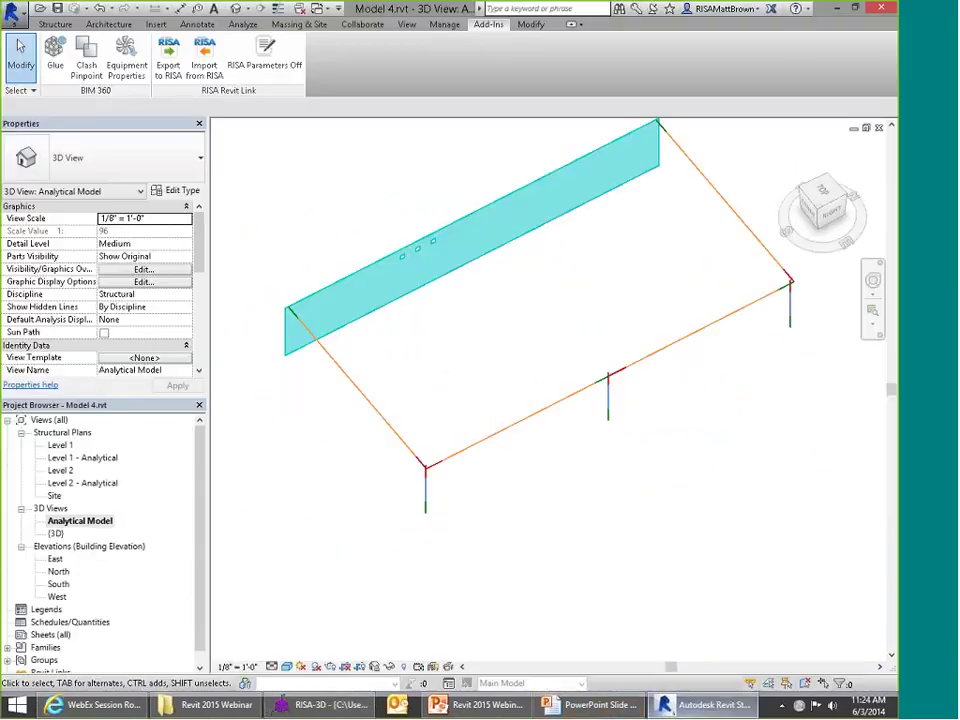
double_click(55, 534)
scroll(644, 331, down, 4)
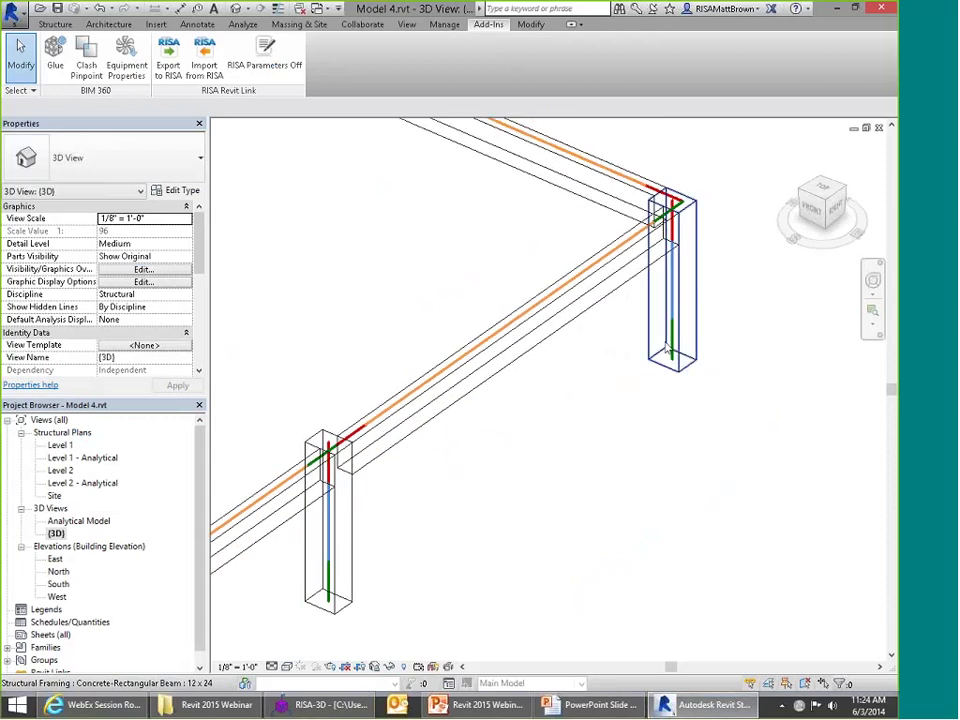
Step: Switch back to RISA-3D and examine where the beam ends meet the column tops and the wall ends
click(320, 705)
scroll(739, 268, up, 4)
scroll(739, 268, up, 1)
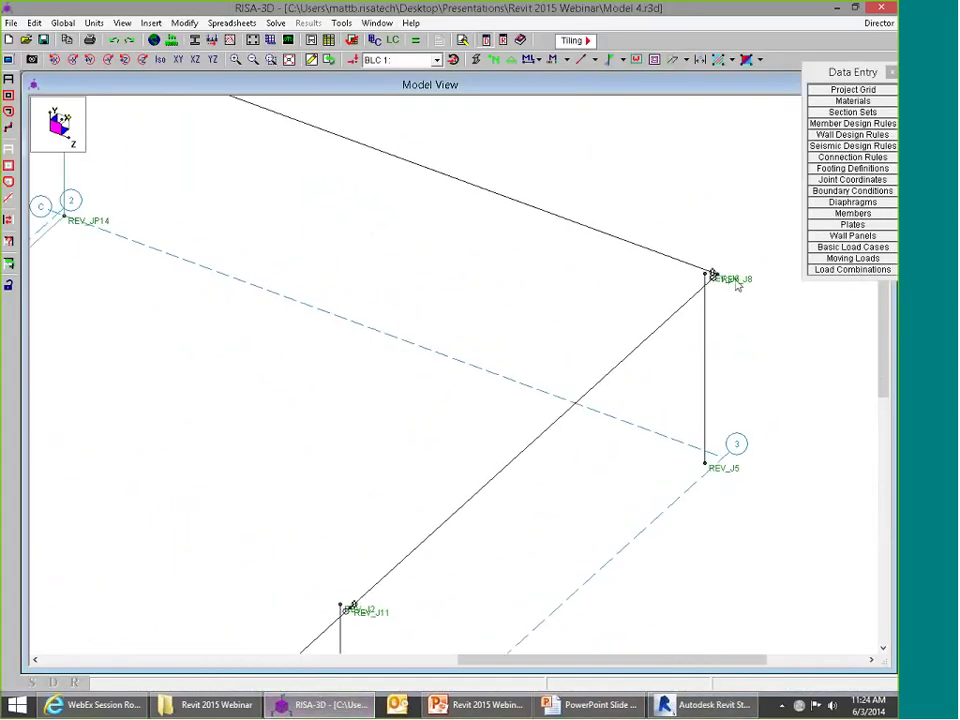
scroll(735, 268, up, 1)
scroll(728, 268, down, 1)
scroll(725, 268, up, 2)
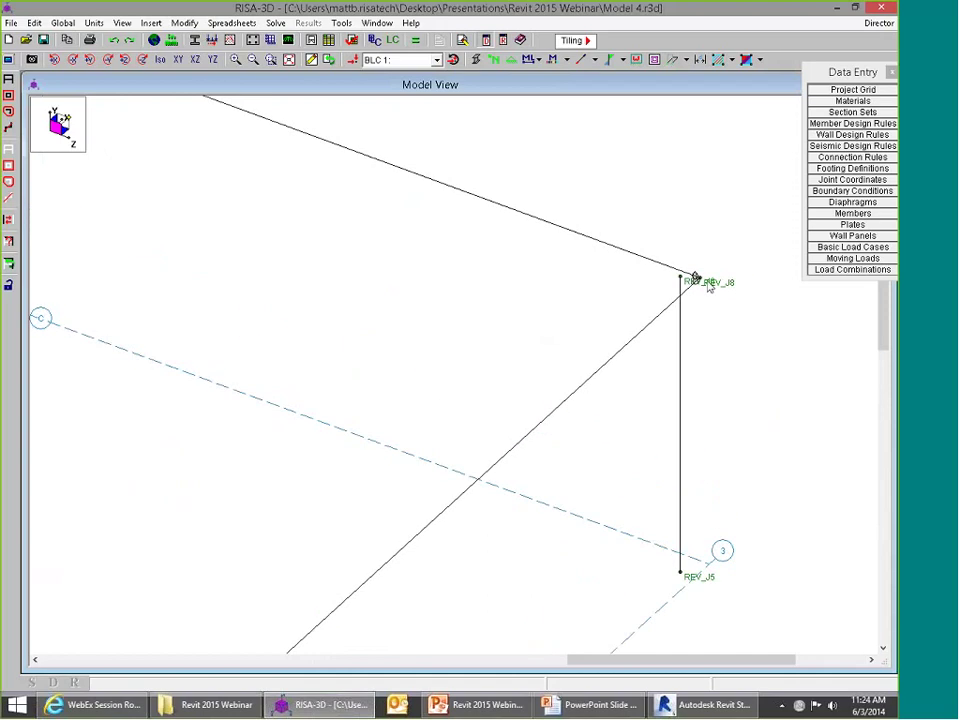
scroll(725, 268, down, 2)
scroll(725, 268, down, 2)
scroll(495, 460, up, 1)
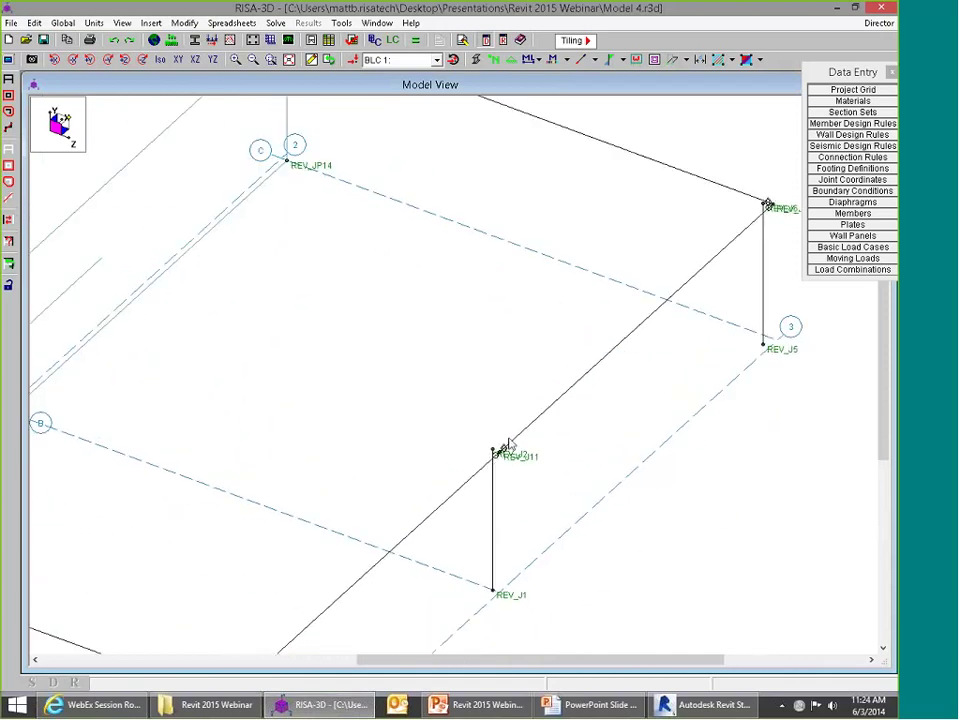
scroll(508, 443, up, 1)
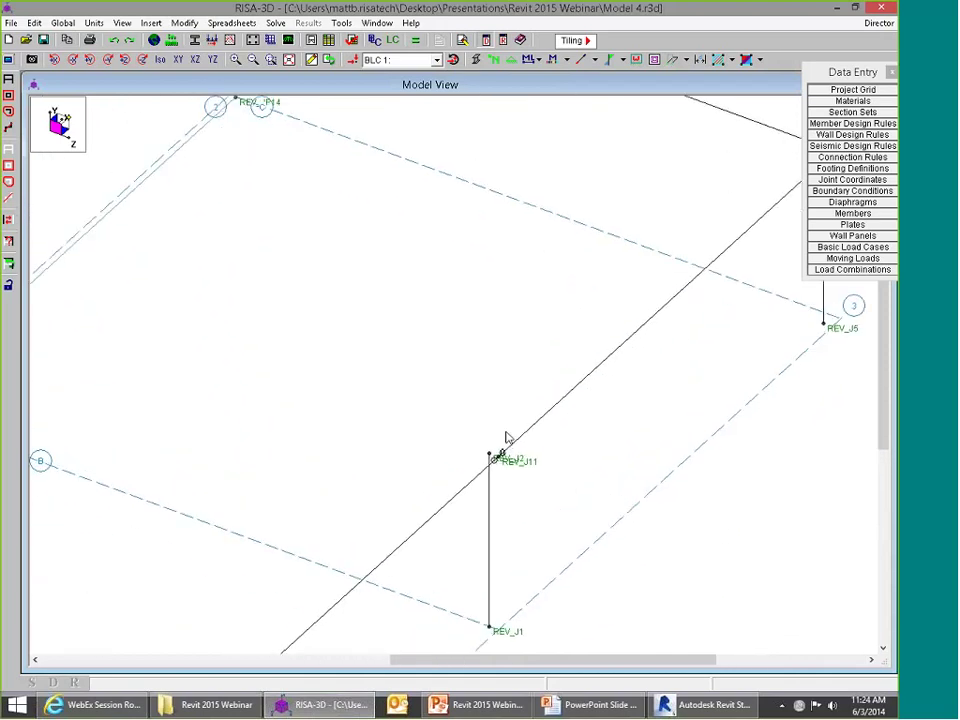
scroll(507, 440, down, 1)
scroll(508, 443, down, 2)
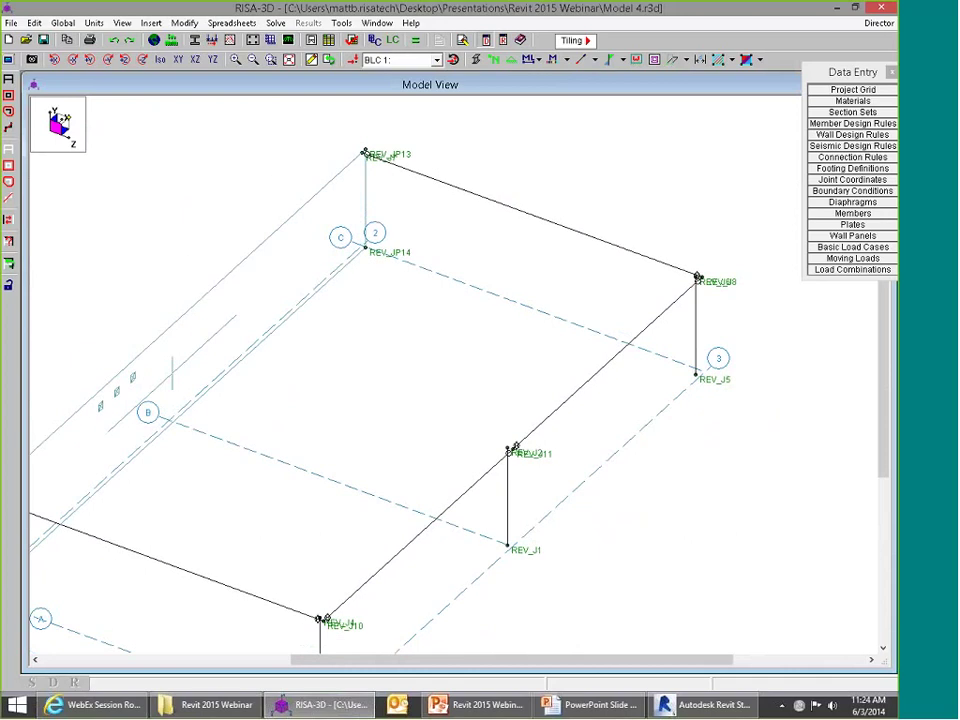
scroll(553, 346, down, 2)
scroll(99, 433, up, 2)
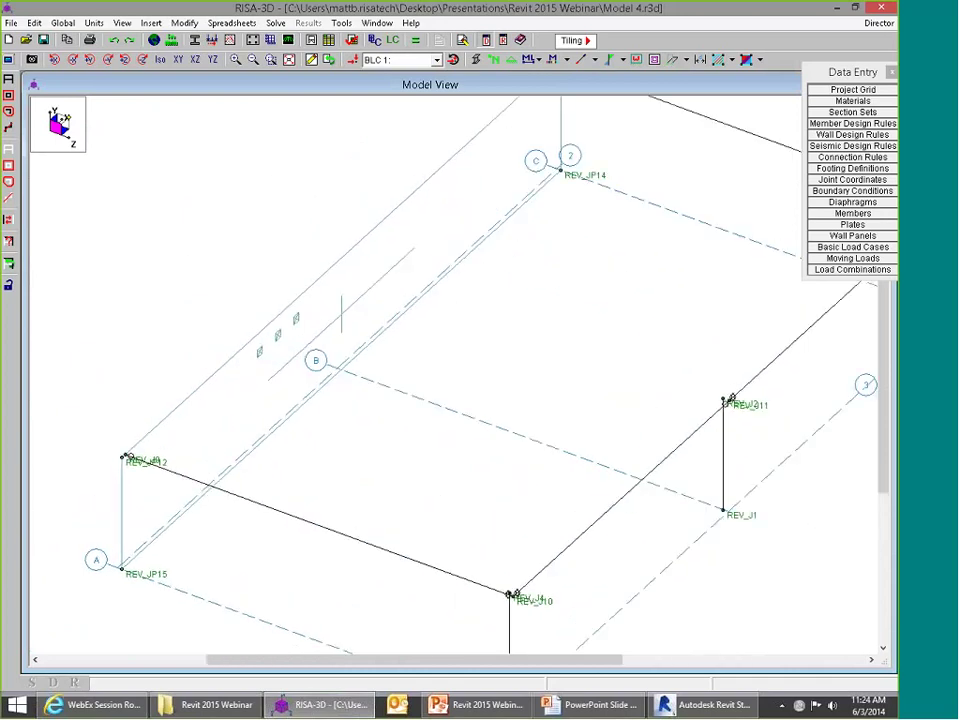
Step: Return to Revit and inspect the analytical beam lines at the wall ends and inside the corner column
click(681, 704)
scroll(232, 385, up, 6)
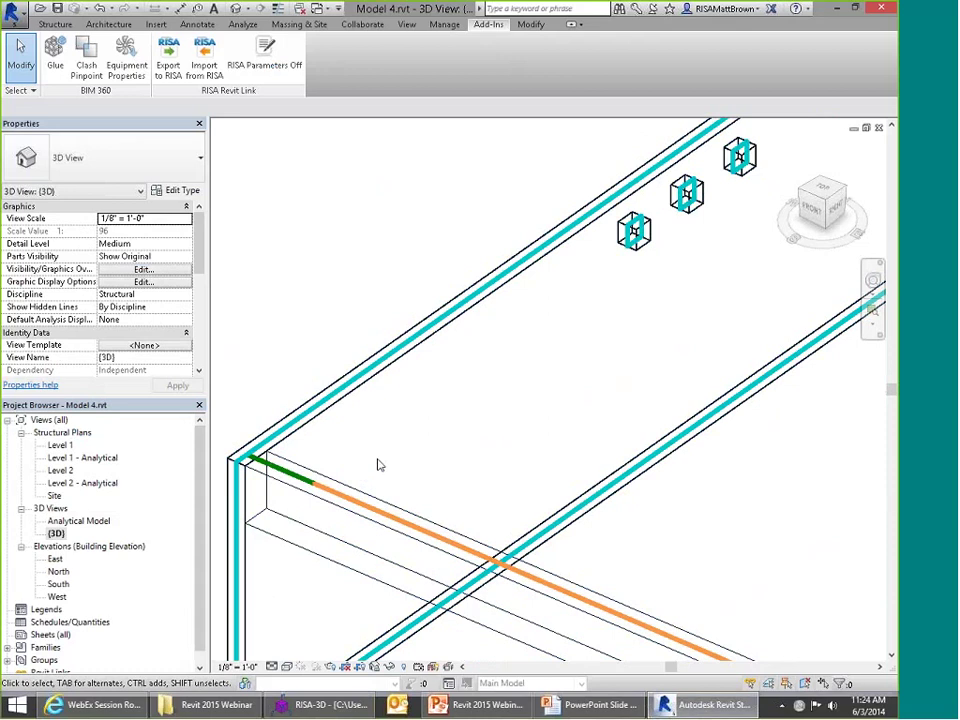
scroll(327, 459, down, 1)
scroll(327, 459, down, 6)
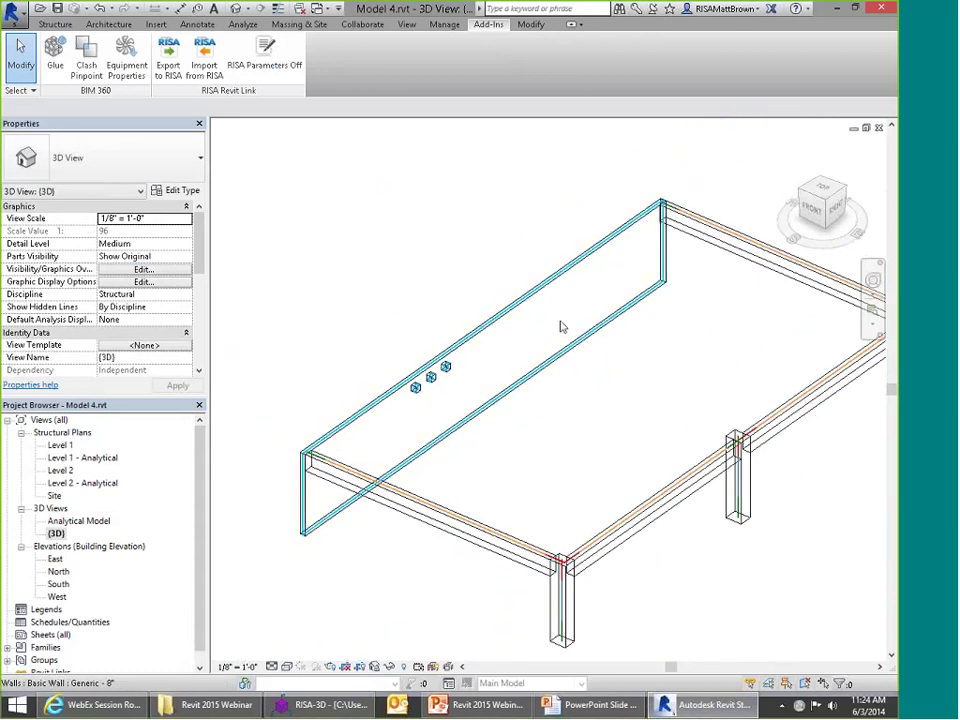
scroll(519, 204, up, 2)
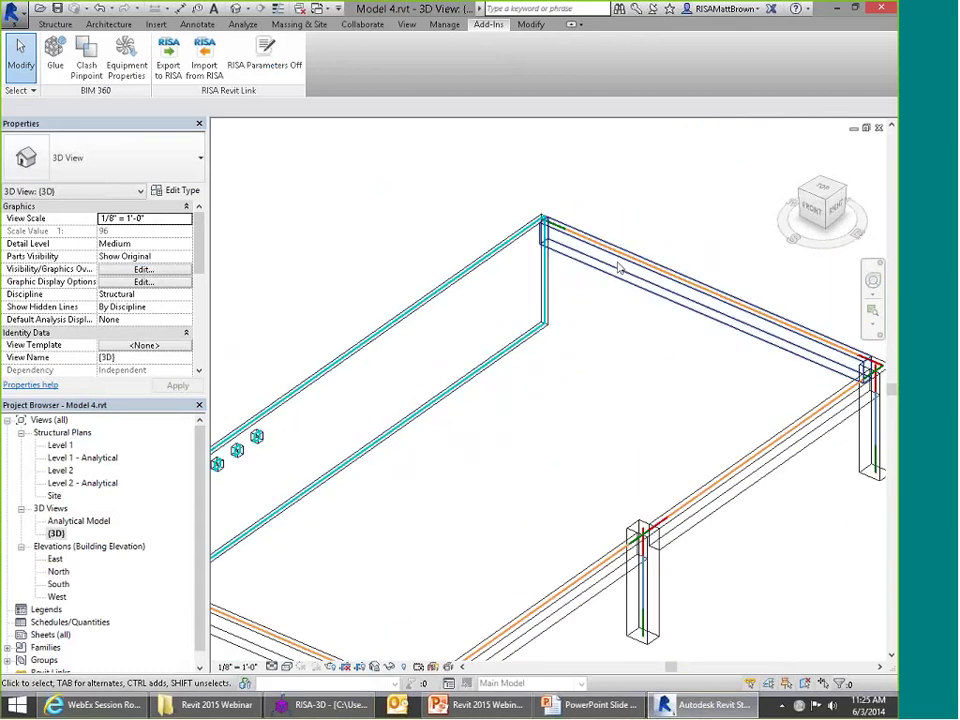
scroll(506, 231, down, 3)
scroll(696, 294, up, 8)
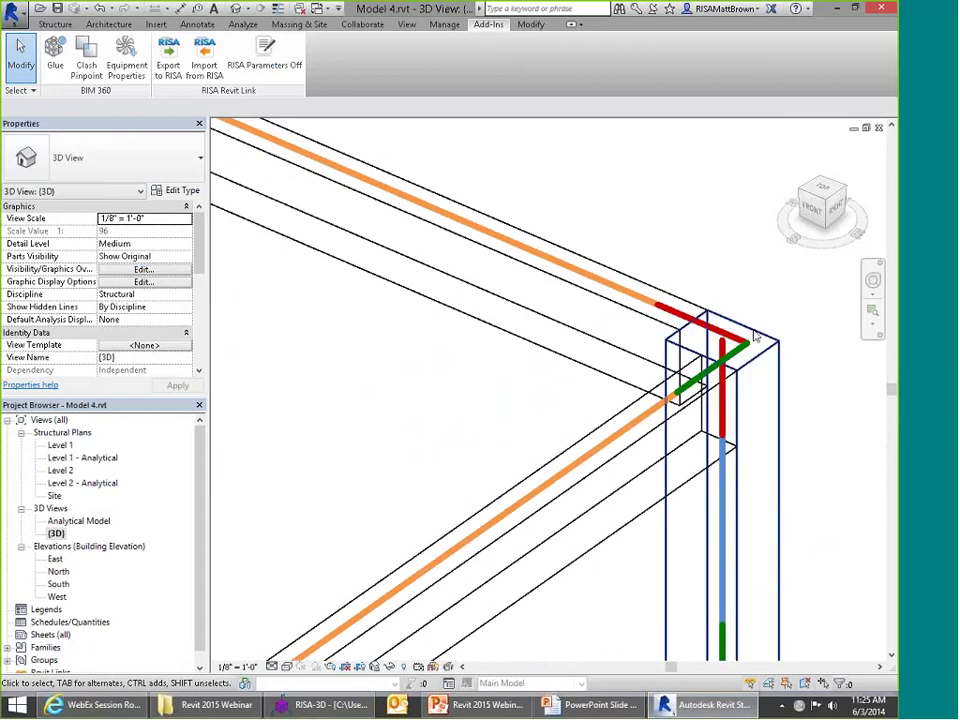
Step: Check the Level 2 plans, open the Analytical Model view and inspect the corner column's top against the beam ends
double_click(60, 470)
double_click(77, 483)
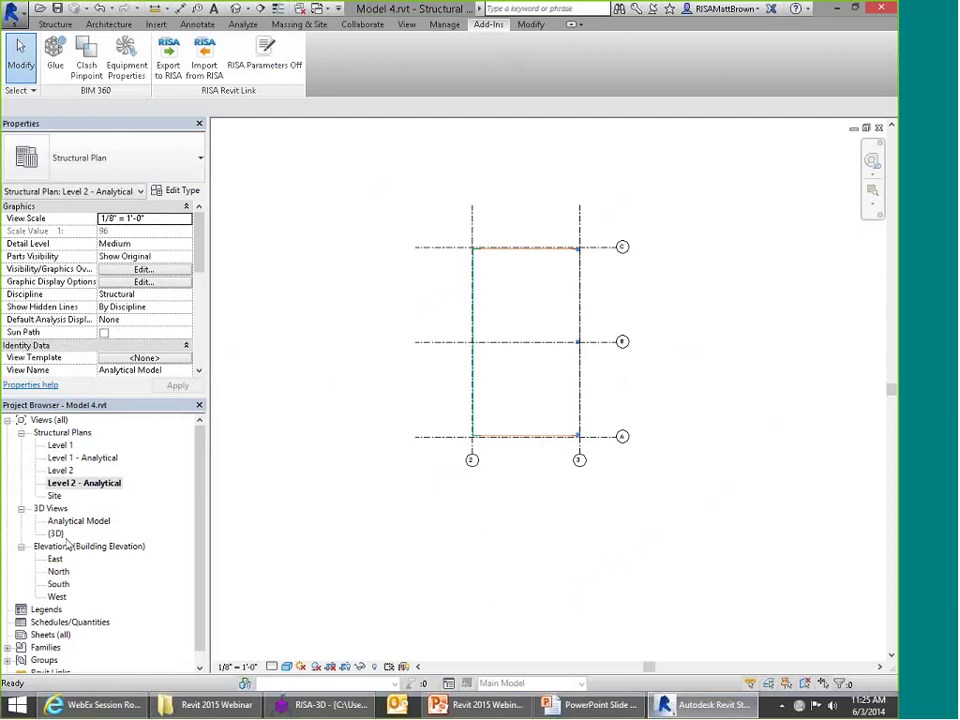
double_click(109, 522)
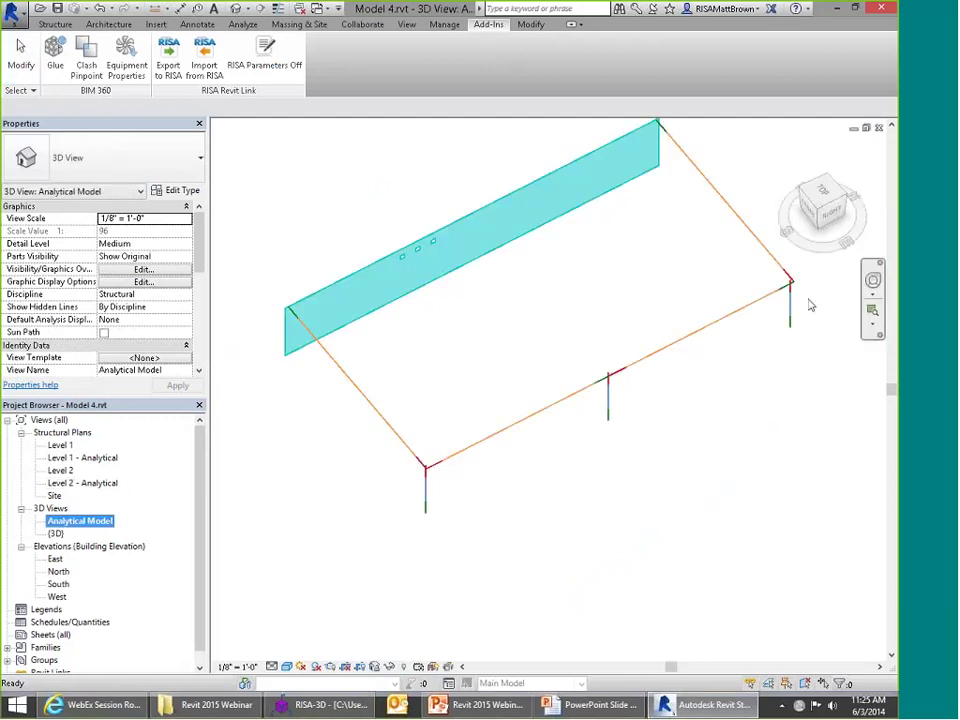
scroll(800, 302, up, 5)
scroll(633, 352, down, 2)
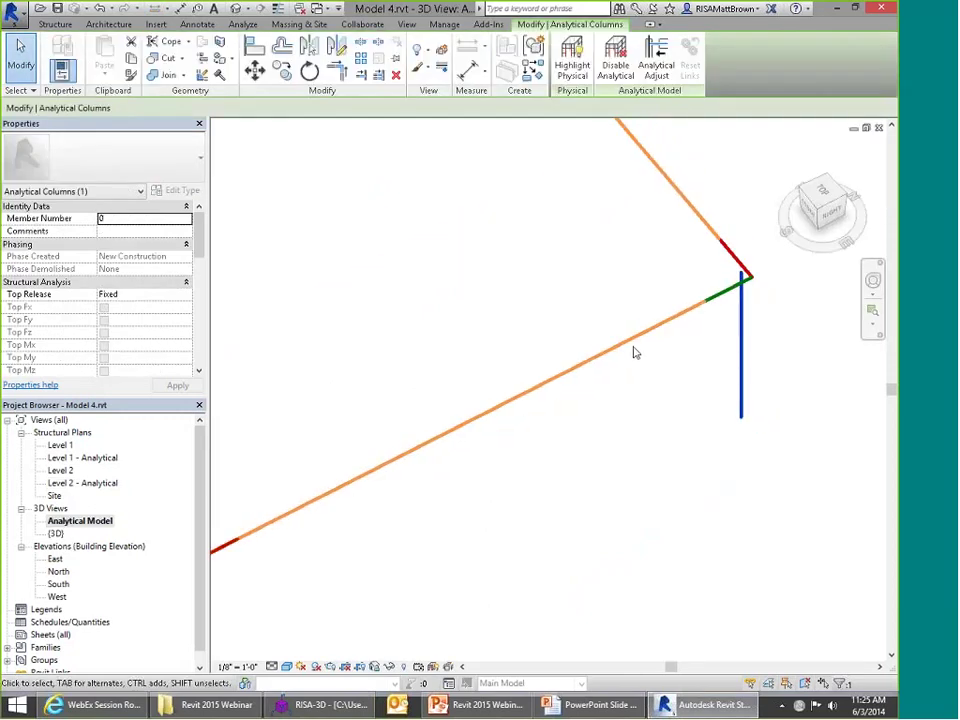
scroll(799, 294, up, 2)
scroll(636, 296, up, 2)
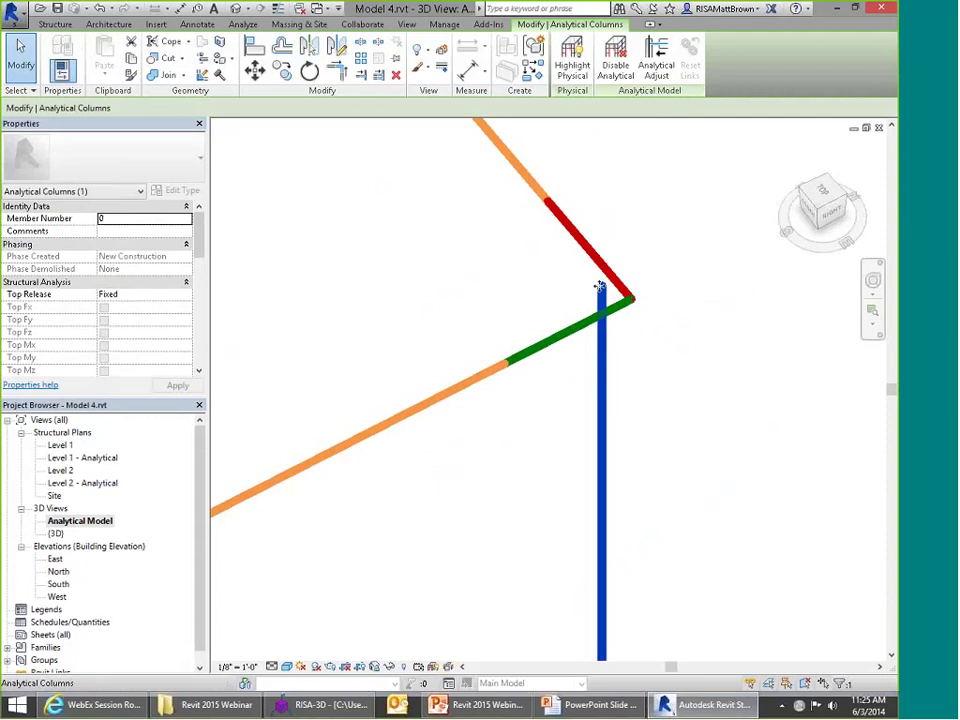
Step: Examine the column and beam offset at grids C and 3 in Level 2 - Analytical, and open the Level 2 plan
double_click(71, 488)
scroll(574, 231, up, 5)
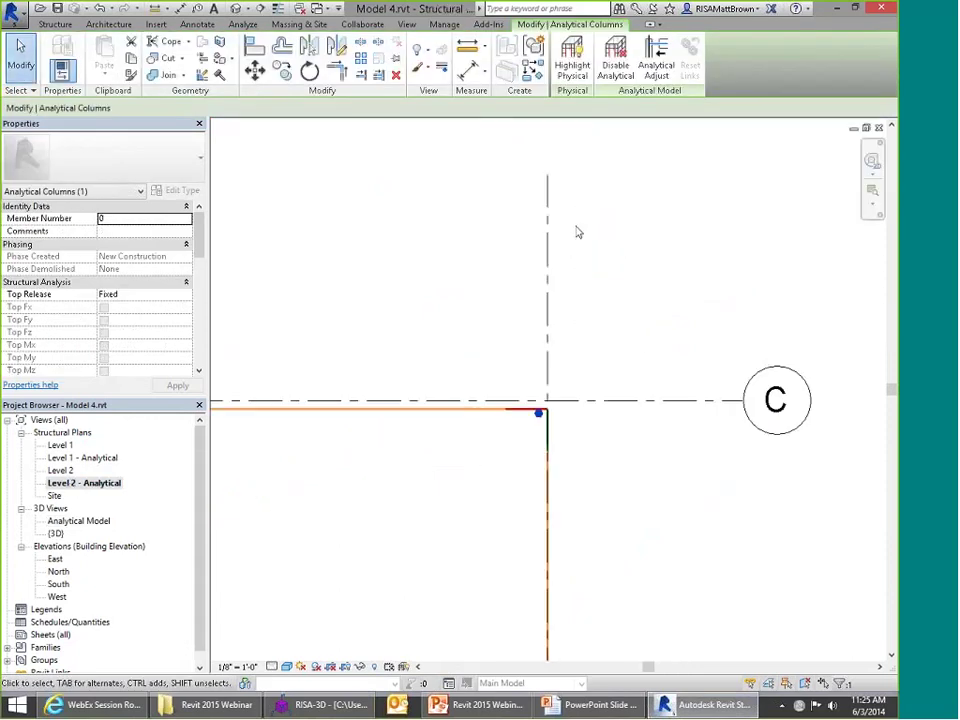
scroll(562, 556, up, 3)
scroll(540, 446, down, 4)
double_click(66, 475)
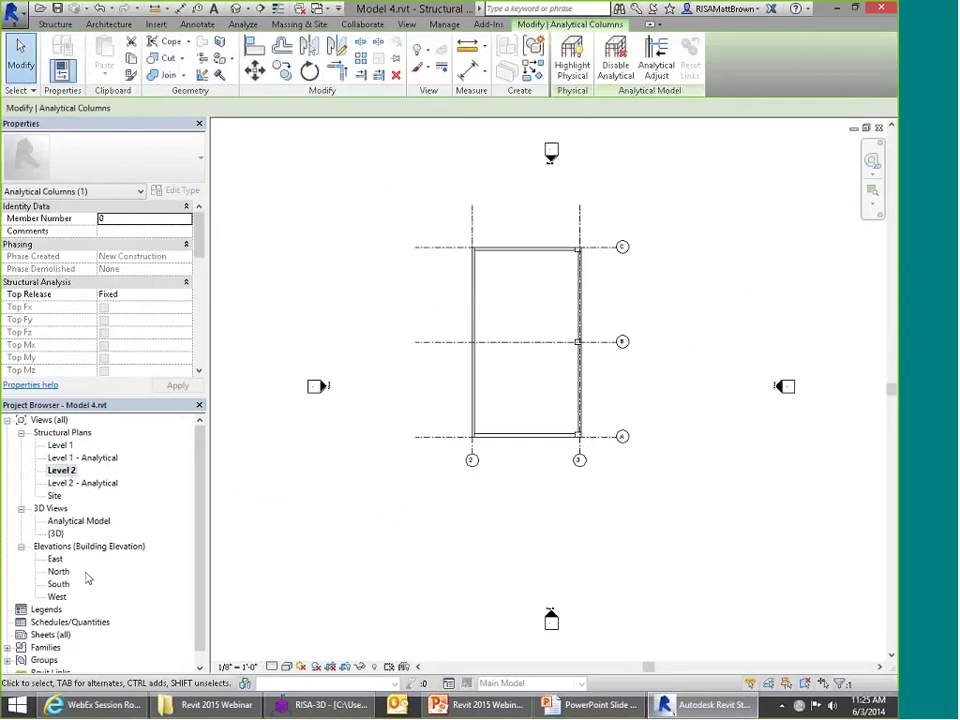
Step: Open the {3D} view and inspect the analytical lines at the C-3 column corner from above
double_click(56, 533)
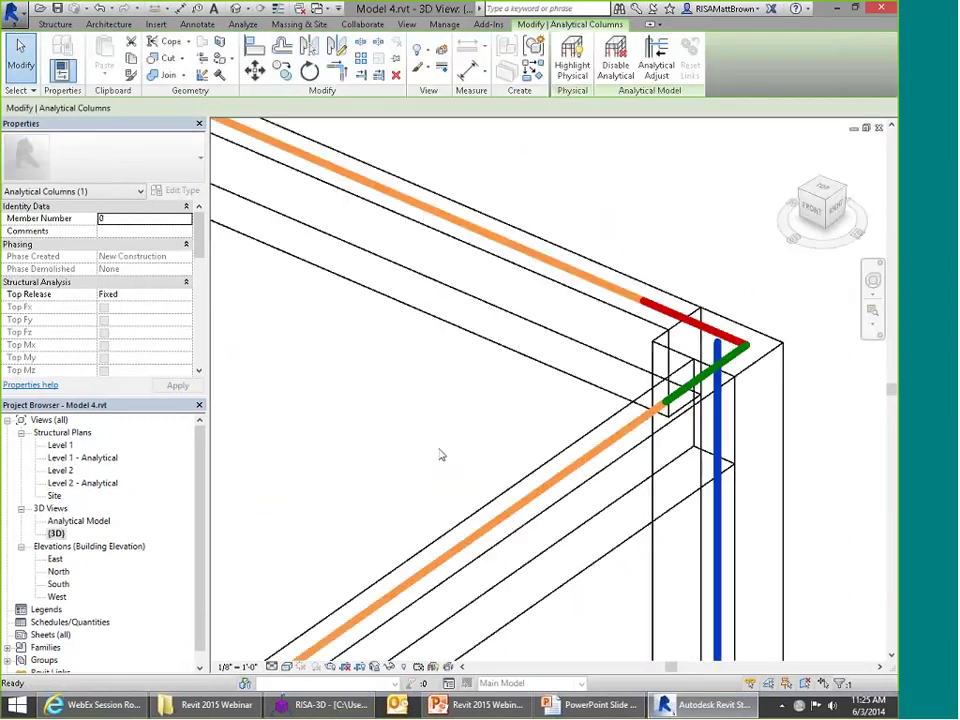
shift+middle_drag(649, 361, 718, 476)
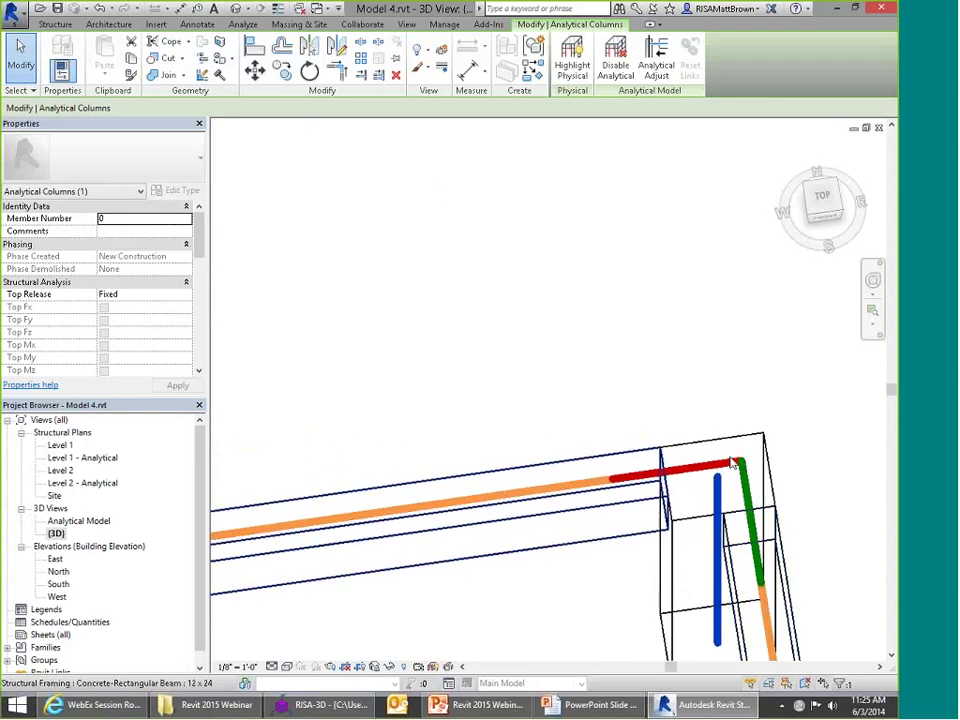
scroll(521, 407, down, 2)
scroll(617, 444, up, 1)
scroll(623, 450, up, 1)
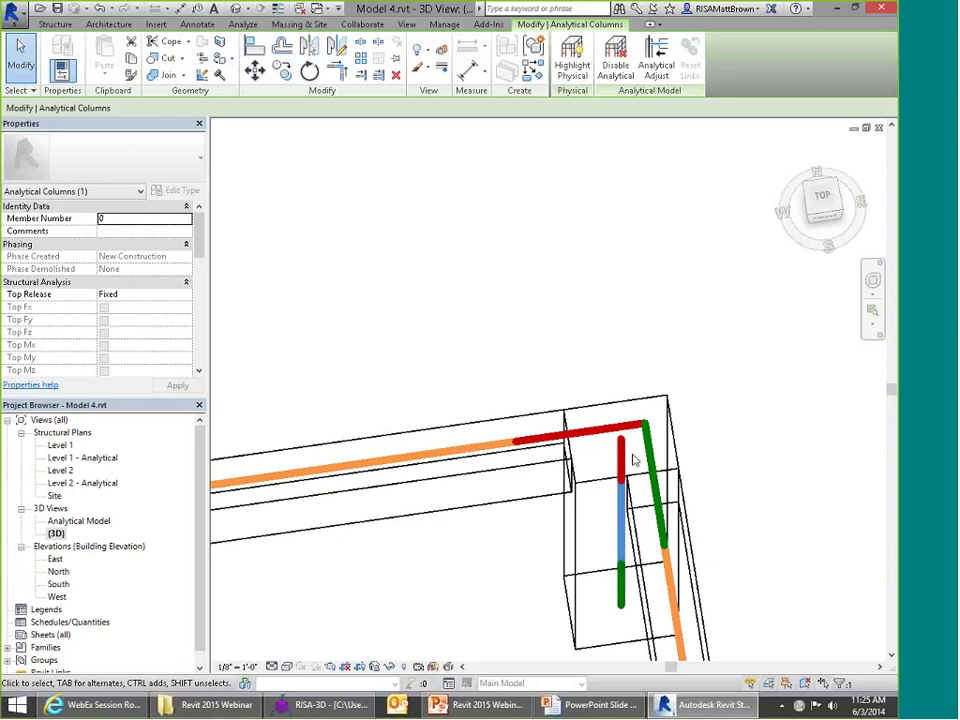
Step: Try to move the C-3 column's top analytical node onto the beams' shared end node with Analytical Adjust
click(620, 455)
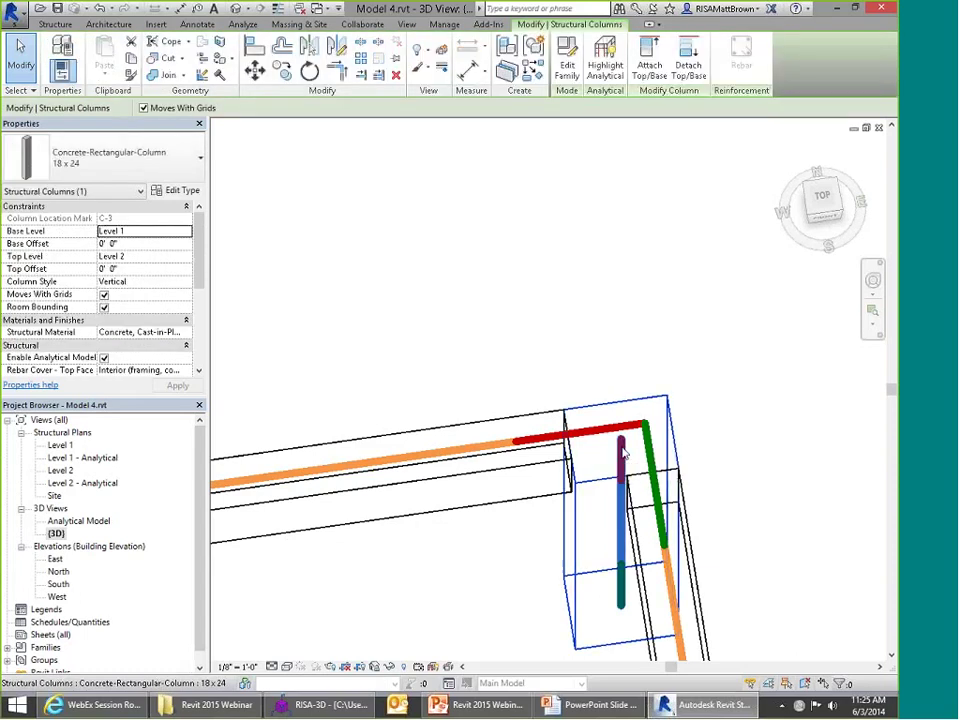
click(621, 470)
click(656, 66)
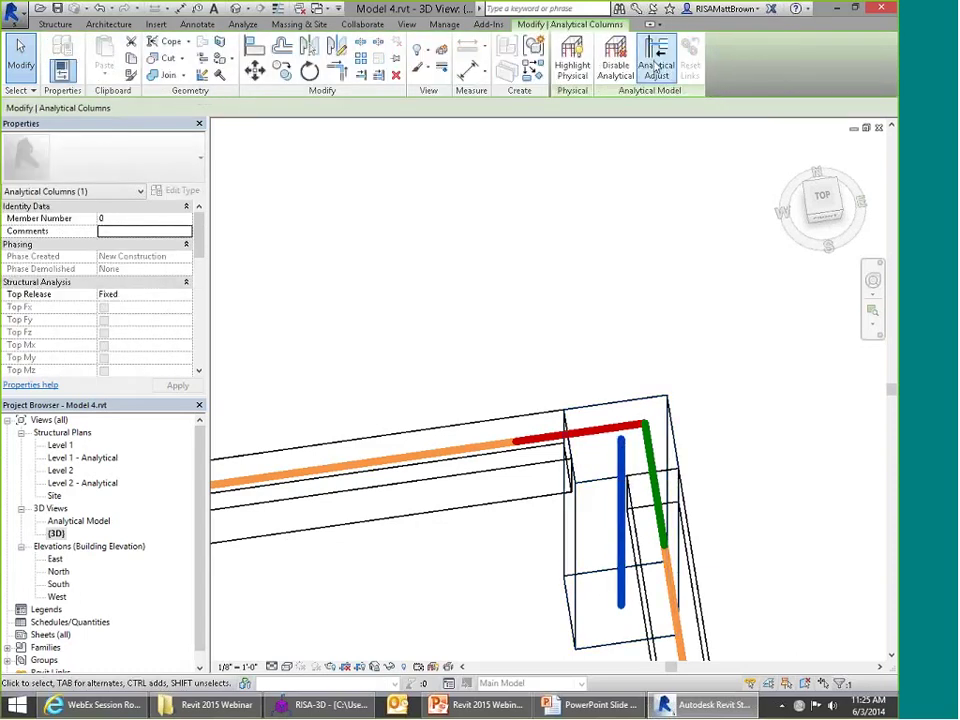
drag(621, 441, 646, 428)
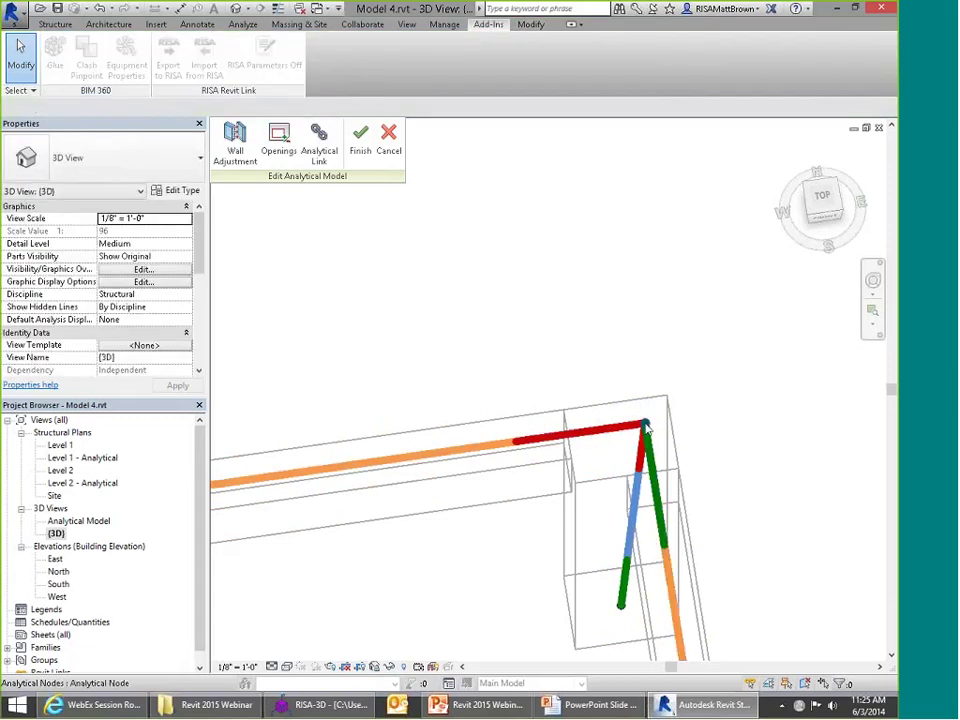
mouse_move(621, 610)
mouse_down()
mouse_move(618, 596)
mouse_move(638, 575)
mouse_move(630, 583)
mouse_move(643, 604)
mouse_move(626, 598)
mouse_move(630, 620)
mouse_up()
click(482, 418)
Step: Examine the slanted analytical column from several angles and cancel analytical edit mode, discarding the node adjustment
shift+middle_drag(544, 447, 390, 420)
scroll(384, 396, up, 7)
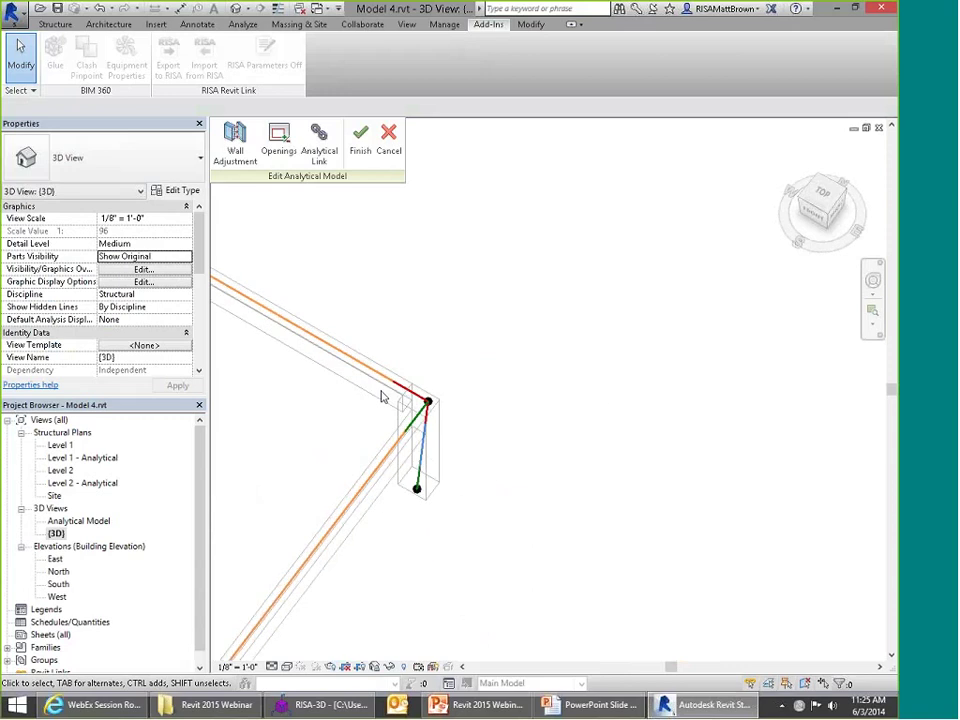
scroll(501, 360, down, 1)
scroll(502, 355, down, 5)
scroll(469, 358, up, 6)
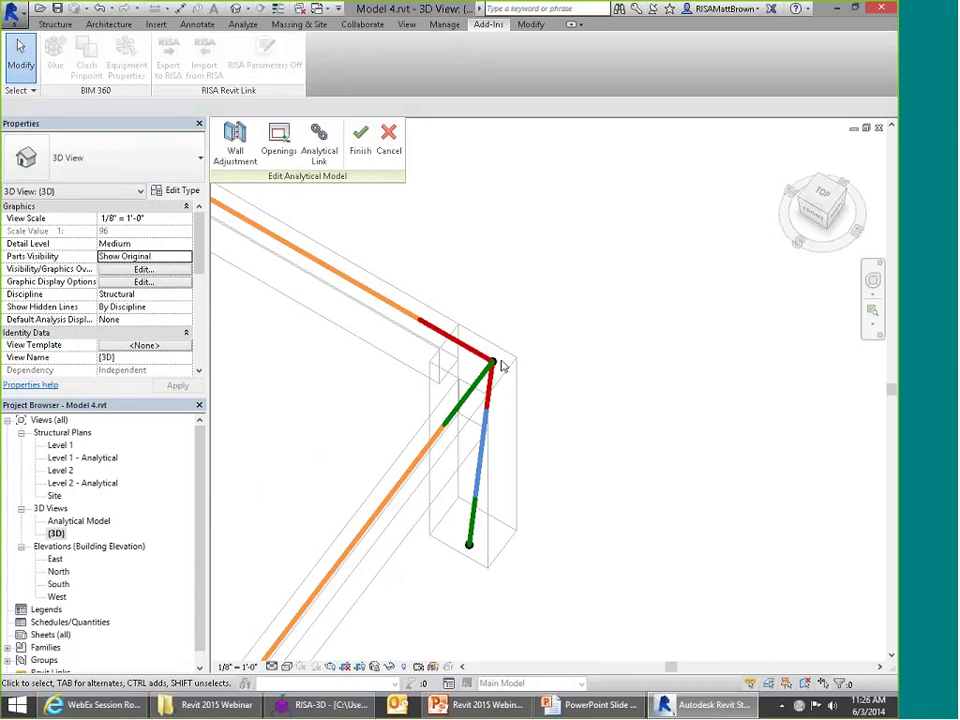
click(485, 356)
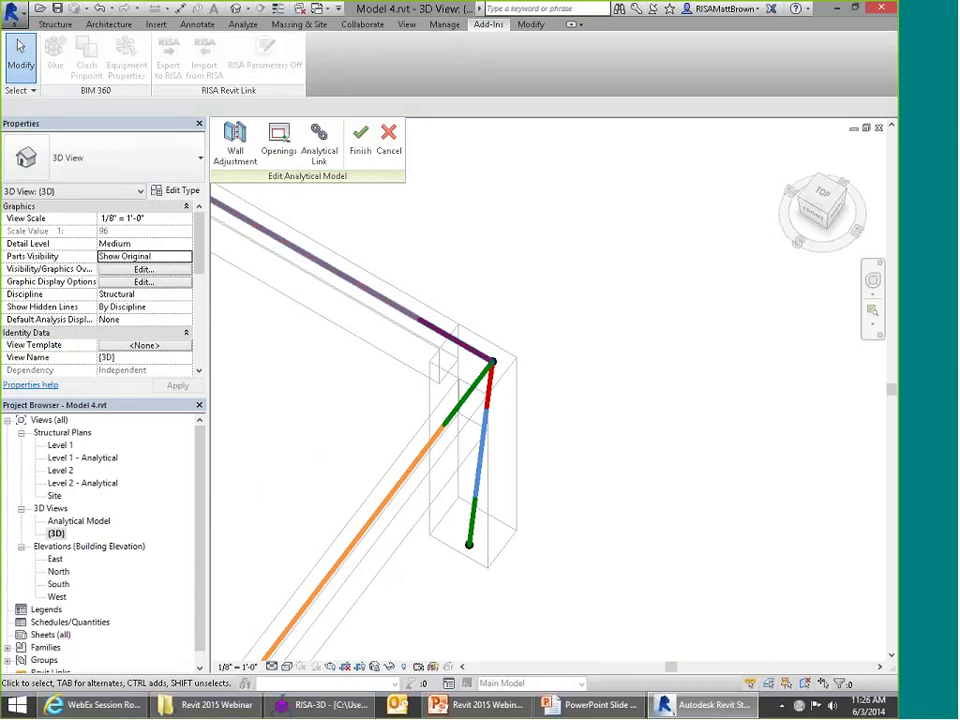
click(388, 140)
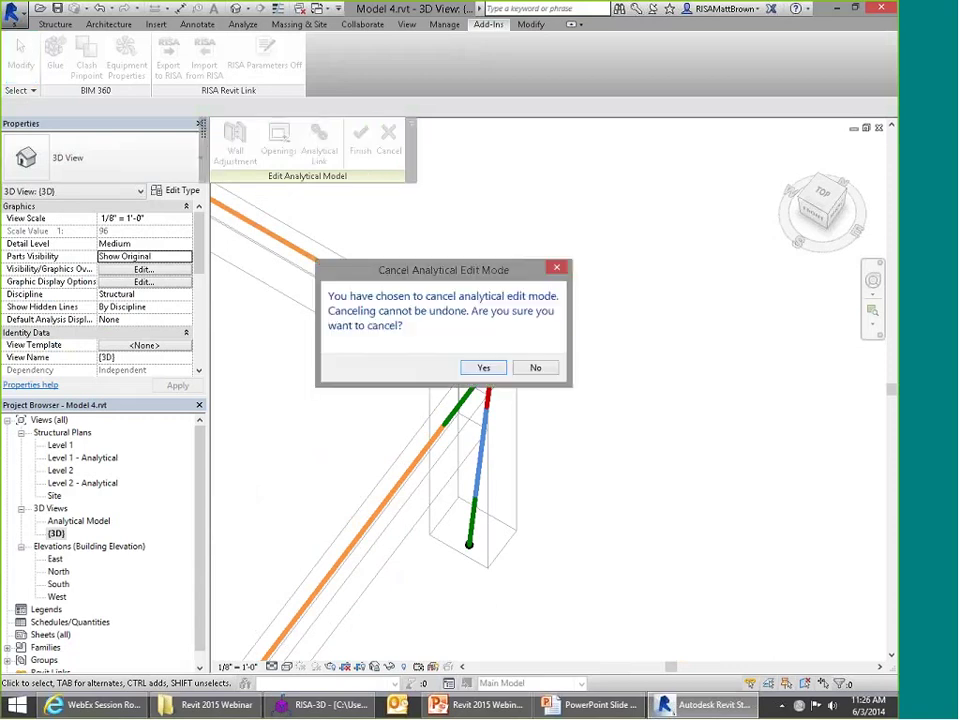
click(485, 366)
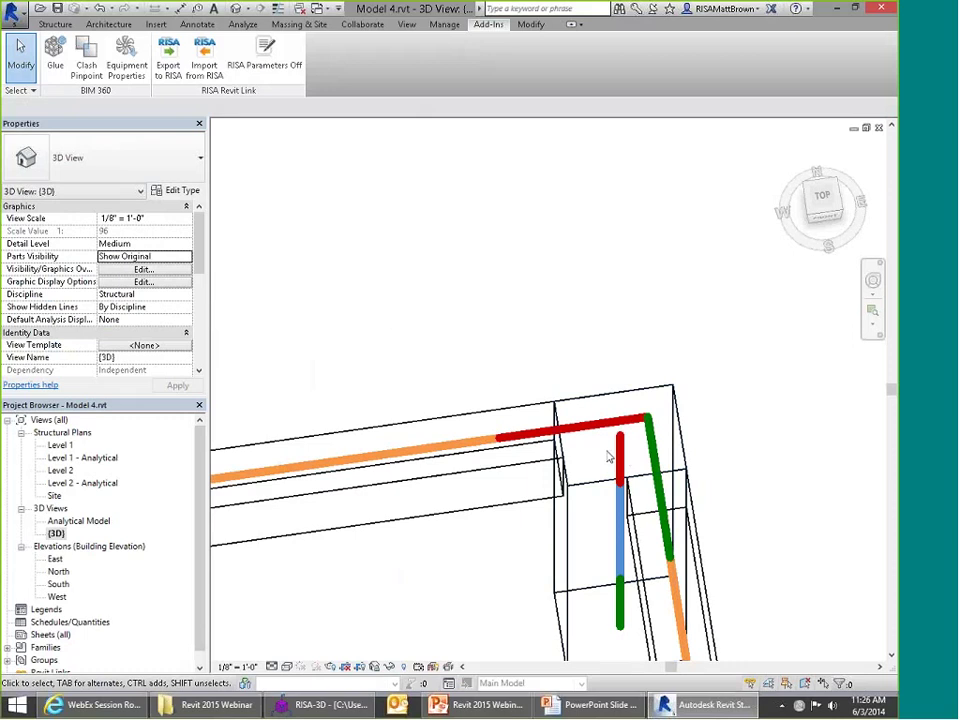
Step: Display the model with thin lines and view the columns and the connecting beam along grid 3
click(276, 11)
scroll(512, 288, down, 4)
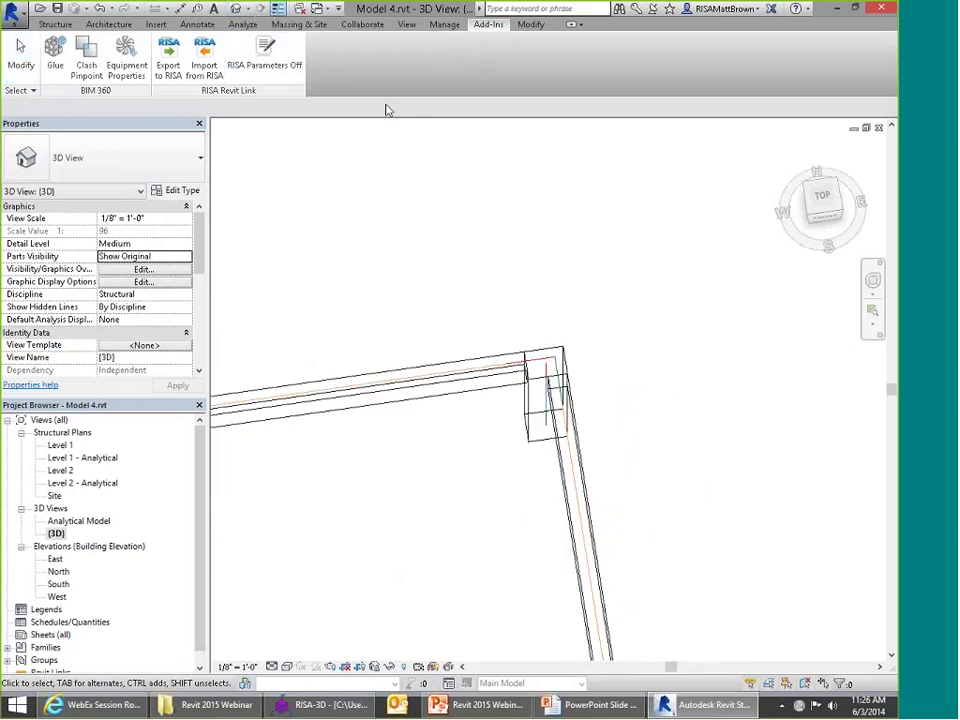
shift+middle_drag(553, 480, 436, 385)
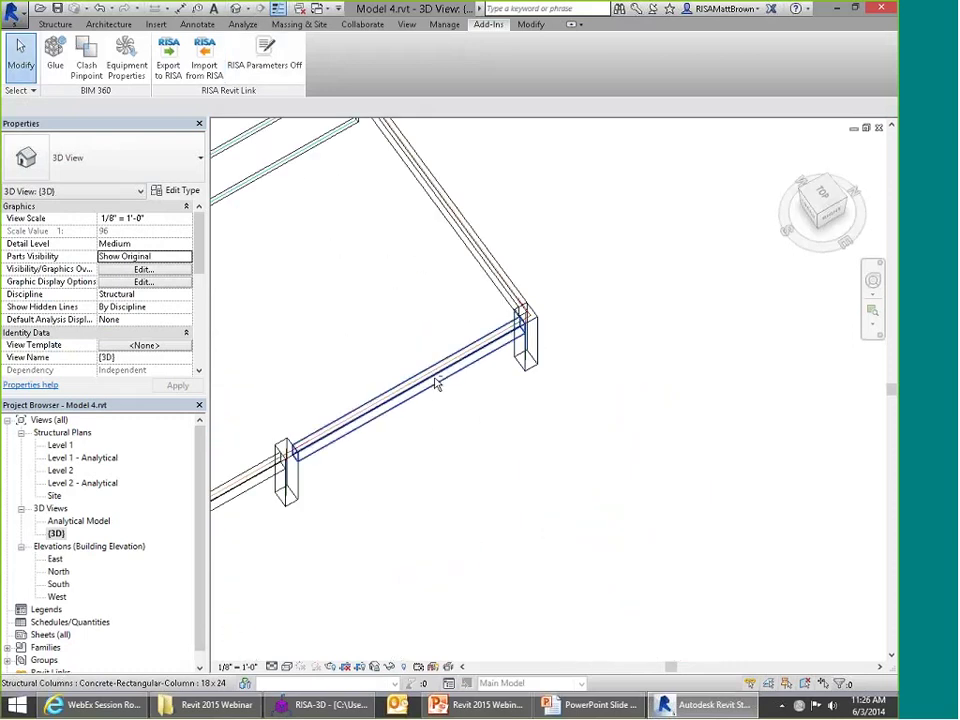
Step: In the Analytical Model view, enable Analytical Links for the C-3 analytical column and inspect the links to the beams
double_click(78, 521)
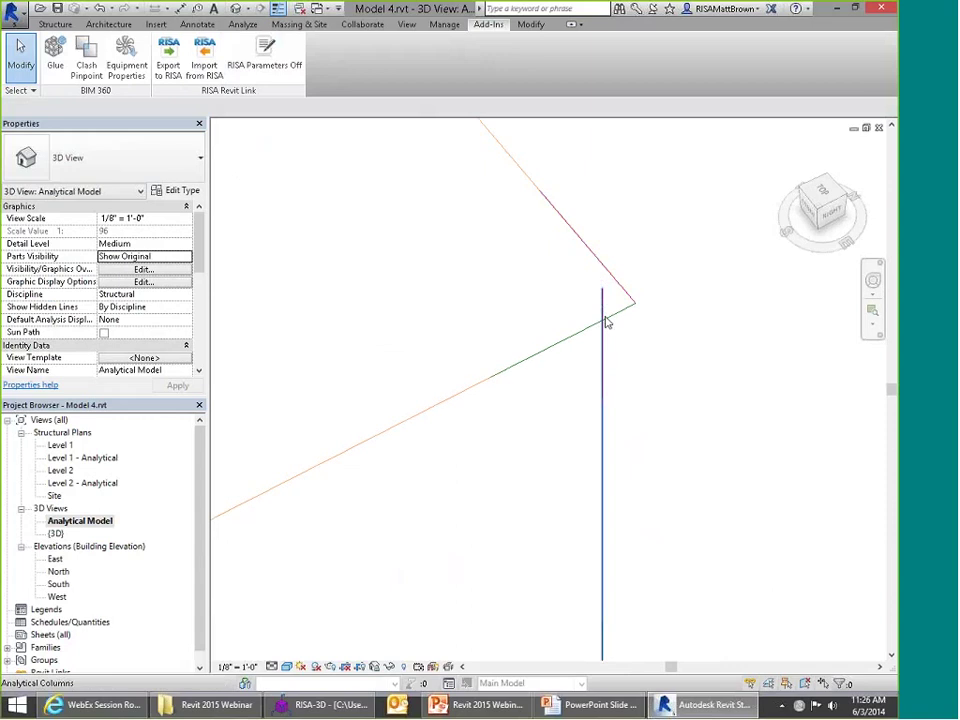
click(604, 362)
scroll(597, 358, down, 2)
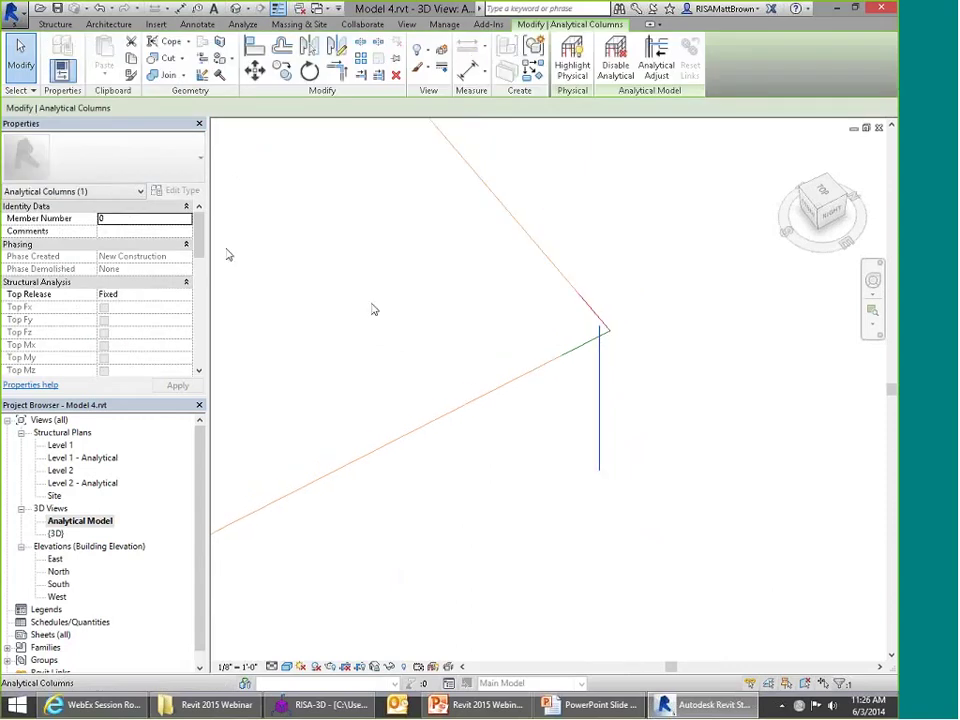
drag(198, 231, 170, 288)
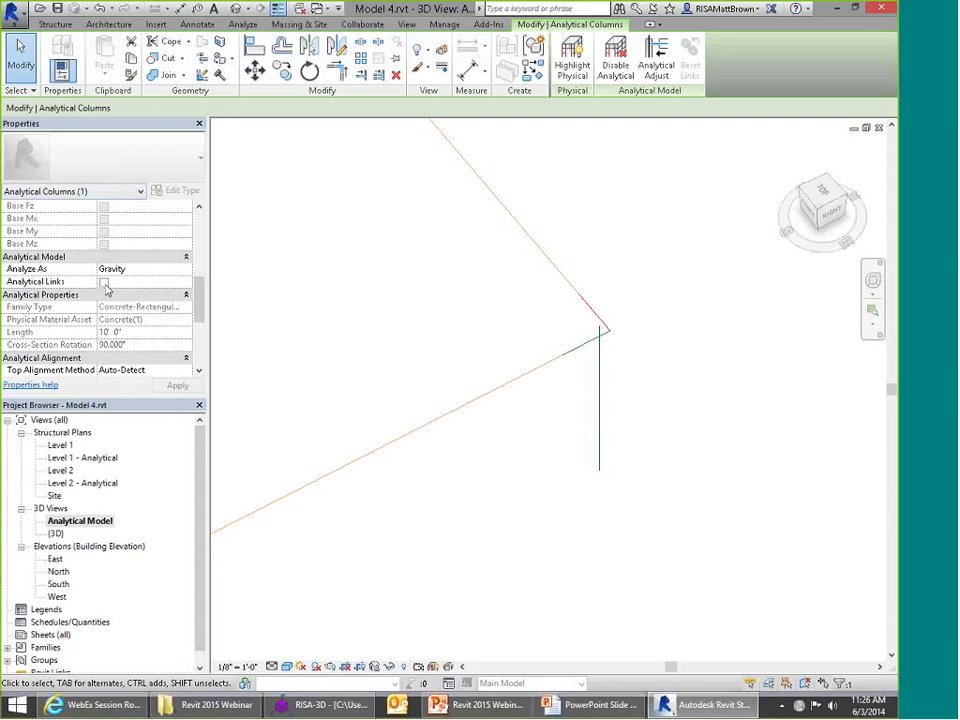
shift+middle_drag(651, 334, 588, 335)
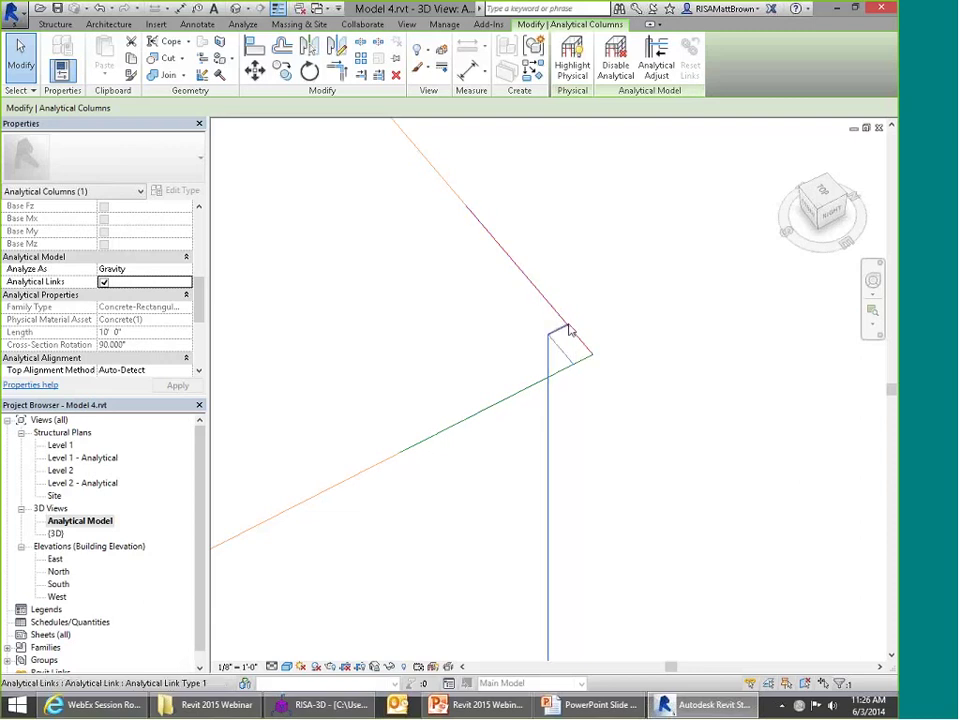
Step: With Analytical Adjust, pull both beams' analytical ends back to the link points at column C-3 and finish the edit
click(592, 346)
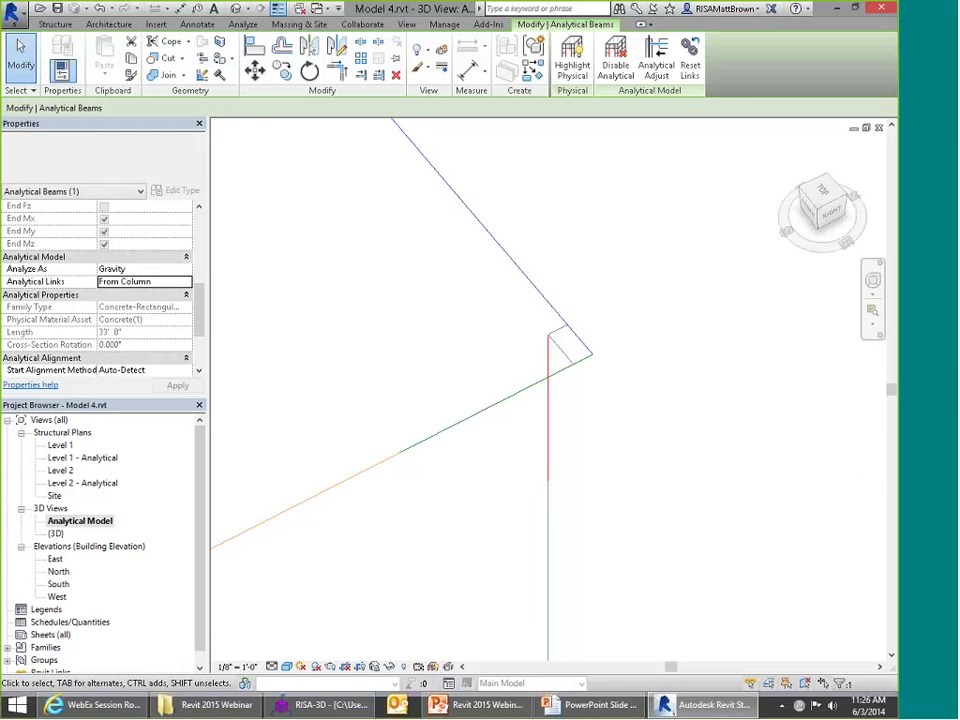
click(656, 60)
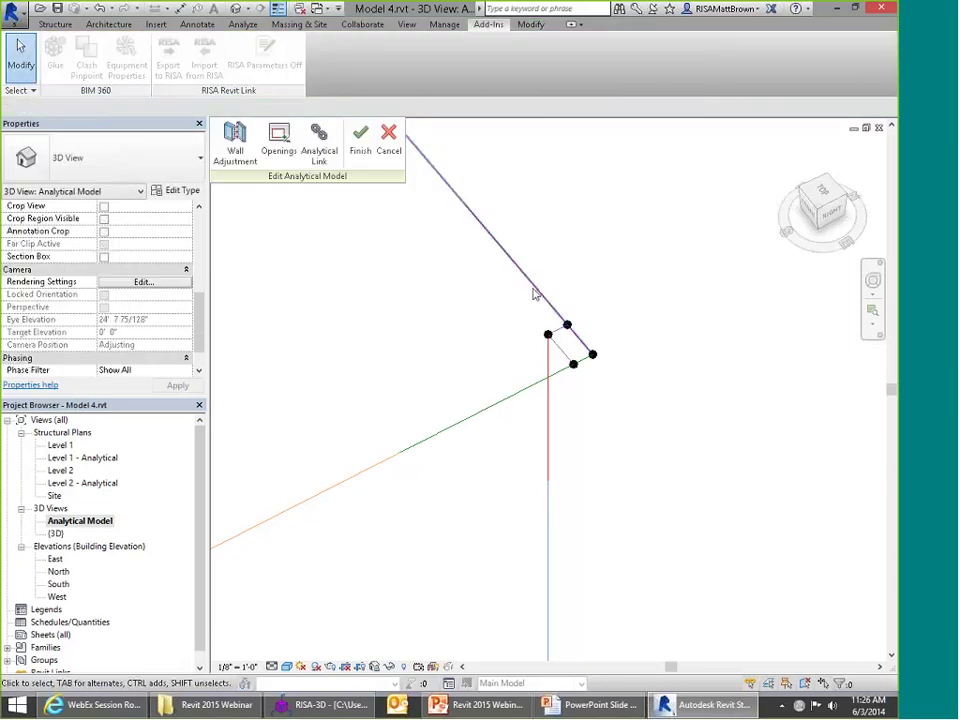
click(600, 347)
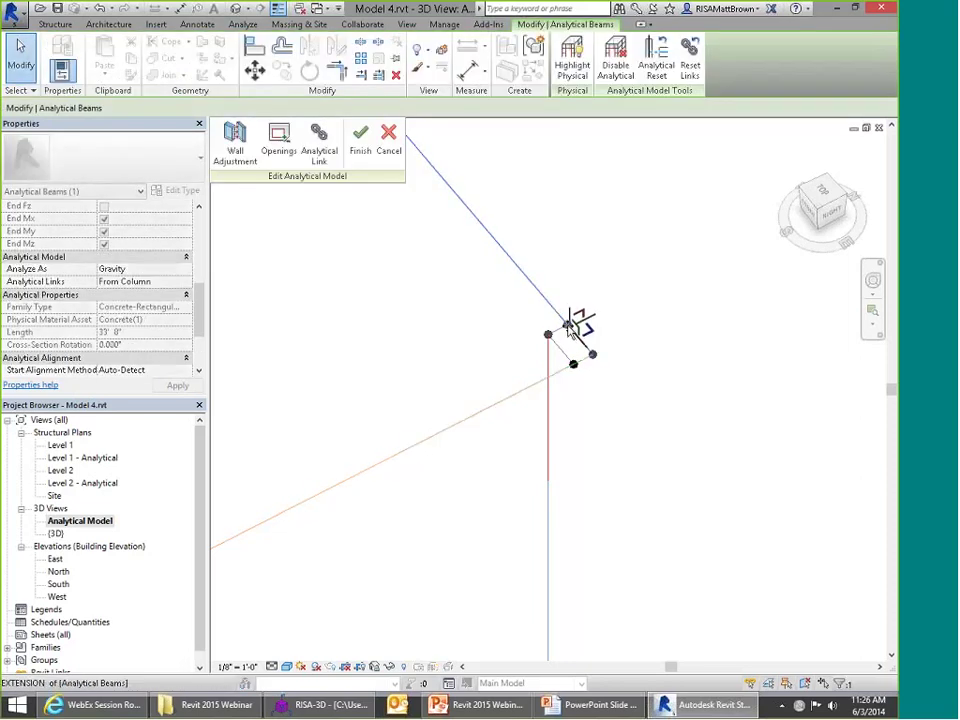
drag(568, 326, 592, 355)
click(555, 386)
click(528, 388)
click(658, 197)
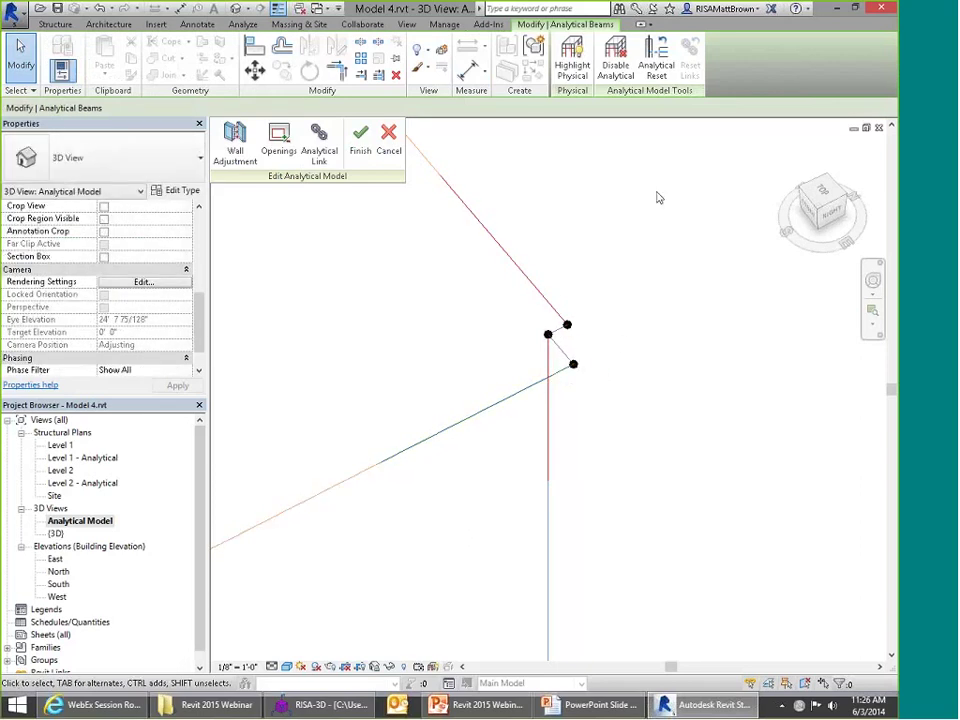
click(360, 140)
Step: Enable Analytical Links for the middle analytical column at grid B-3
shift+middle_drag(573, 364, 593, 357)
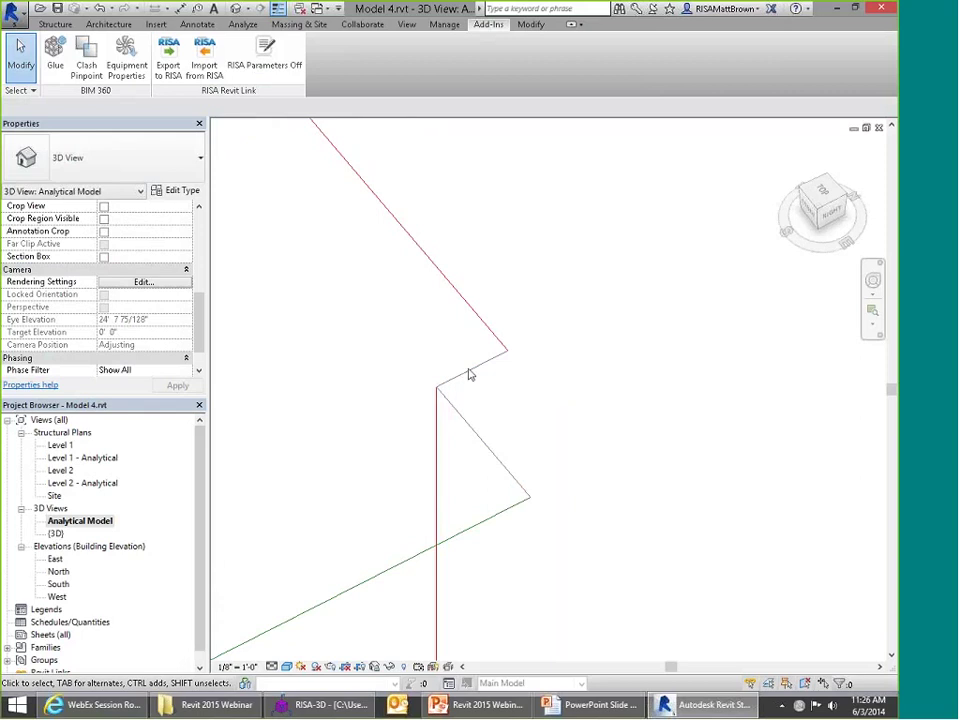
shift+middle_drag(438, 400, 491, 388)
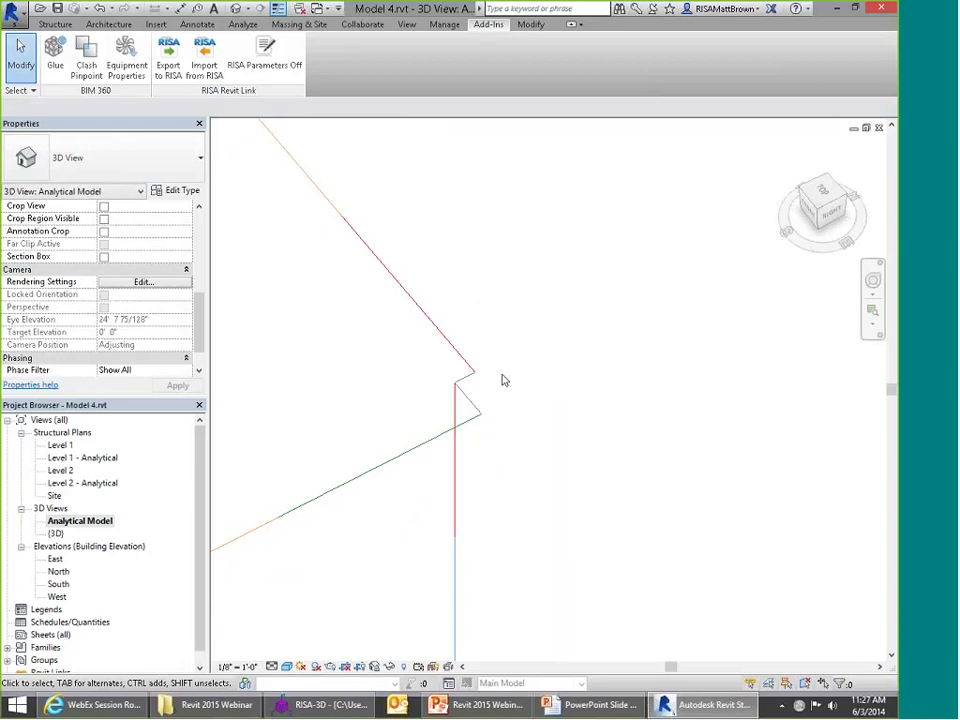
shift+middle_drag(504, 380, 551, 283)
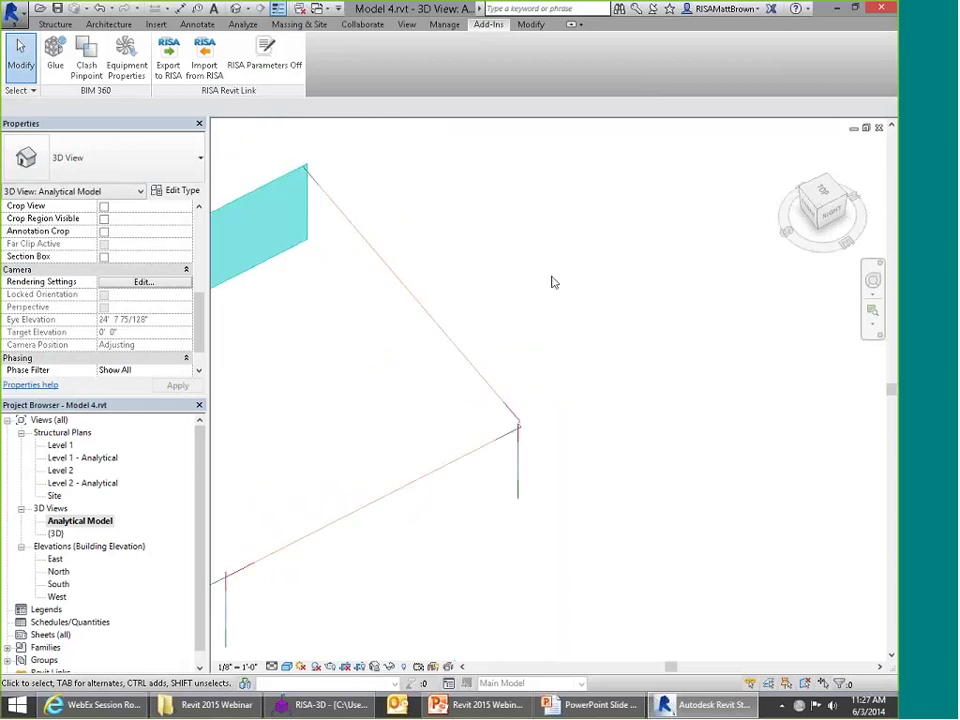
shift+middle_drag(305, 172, 522, 429)
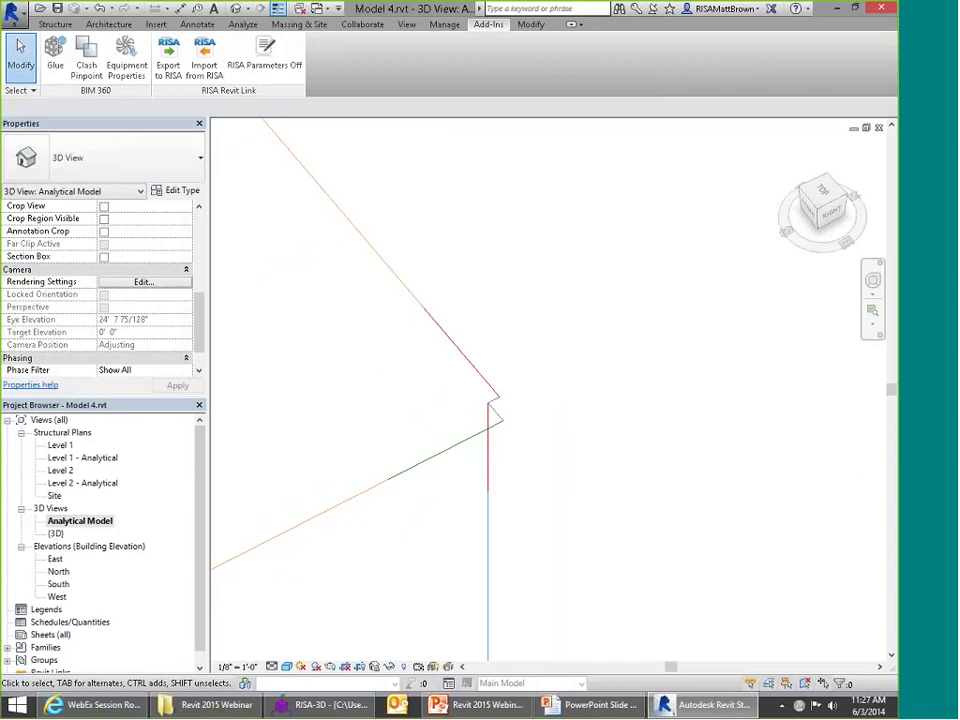
shift+middle_drag(498, 402, 497, 373)
click(488, 386)
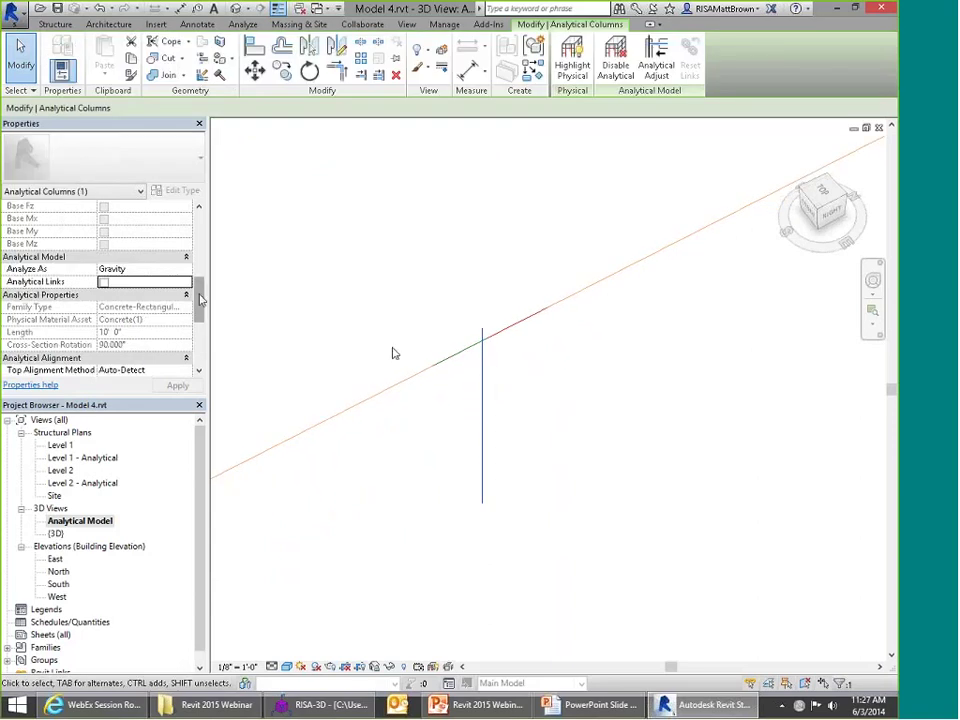
click(460, 305)
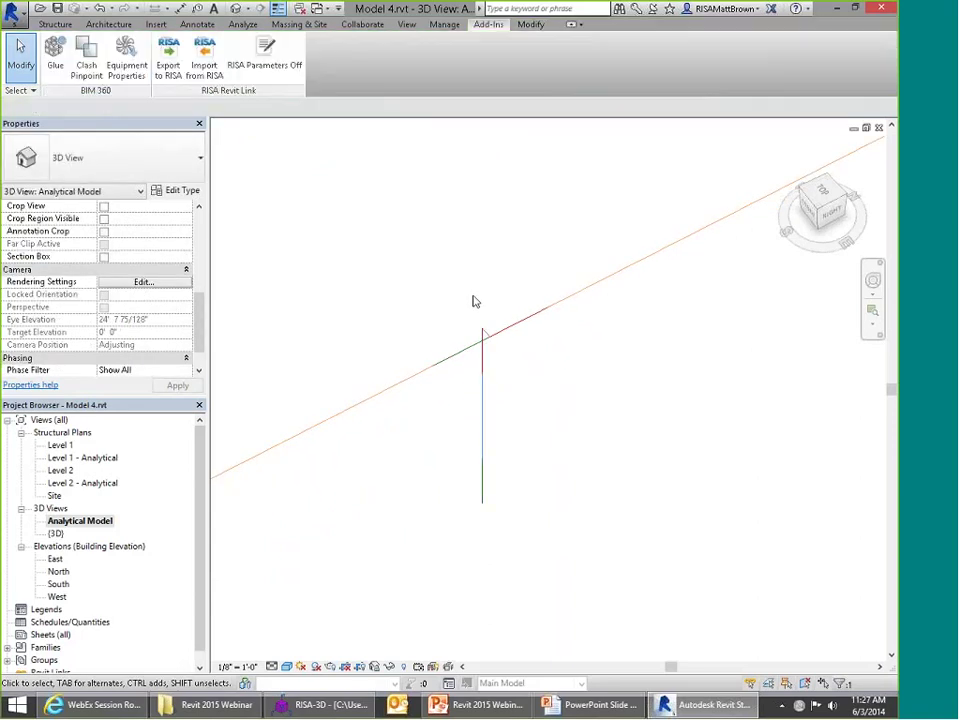
Step: Add a manual analytical link from the A-3 column's top node to the beams' shared end node and finish the edit
shift+middle_drag(474, 300, 374, 258)
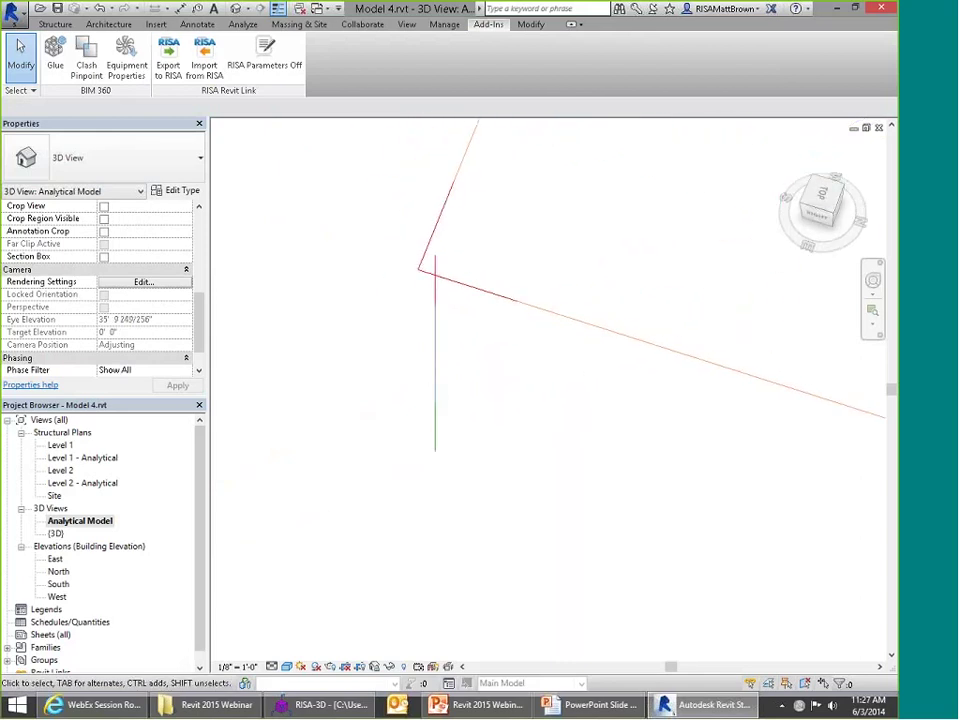
click(443, 228)
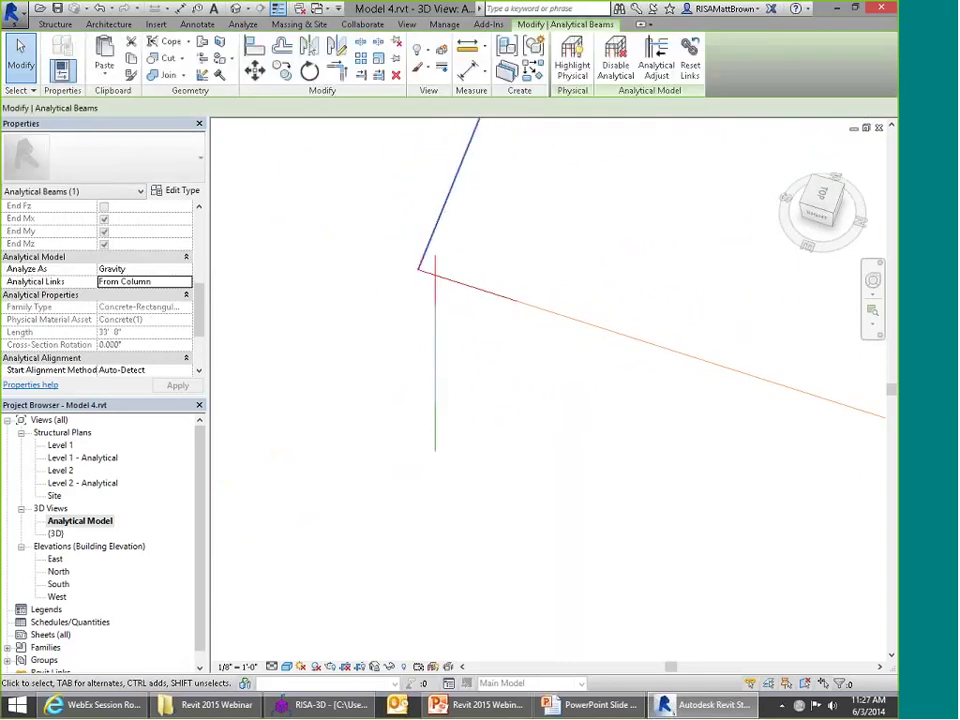
click(657, 60)
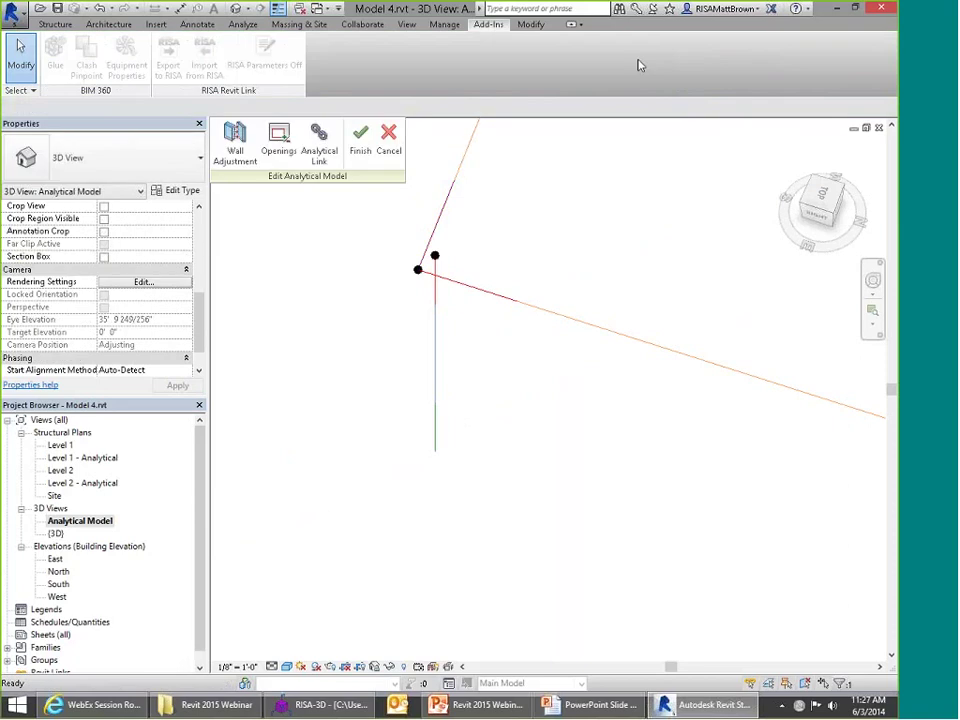
click(320, 143)
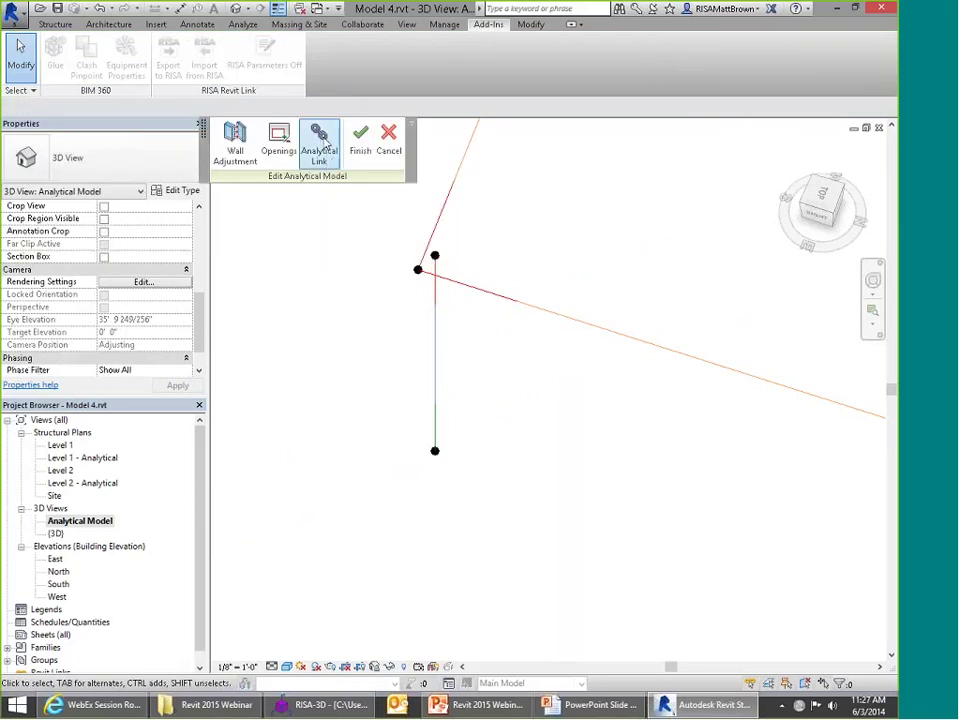
click(435, 257)
scroll(359, 140, down, 1)
key(Escape)
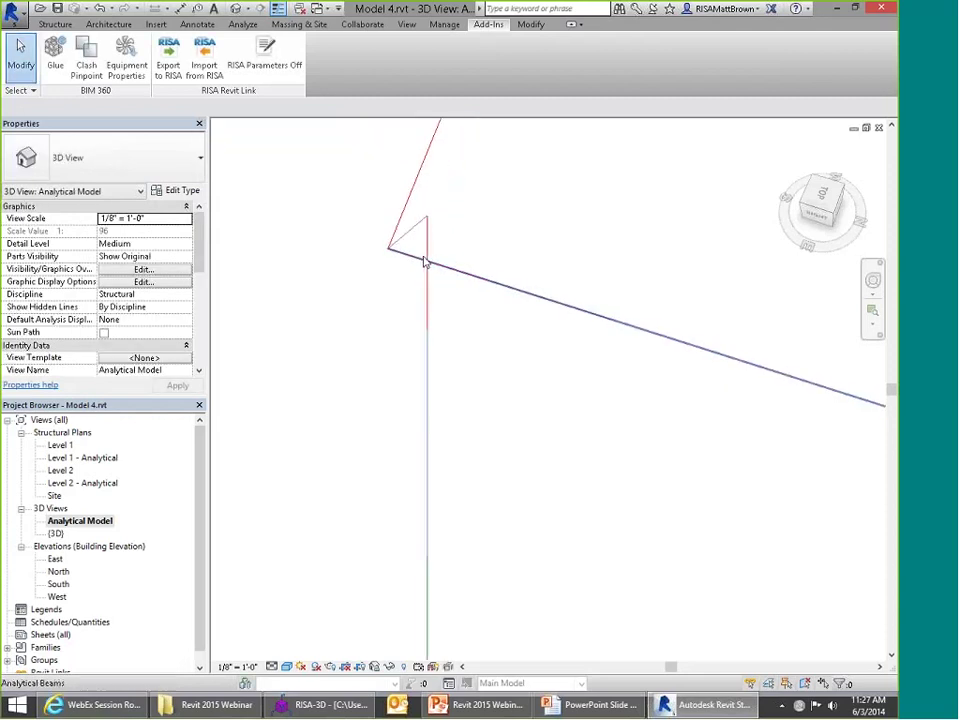
Step: Export the model to RISA-3D with Launch Program, walls and project grids, and accept the global parameters there
shift+middle_drag(426, 261, 354, 343)
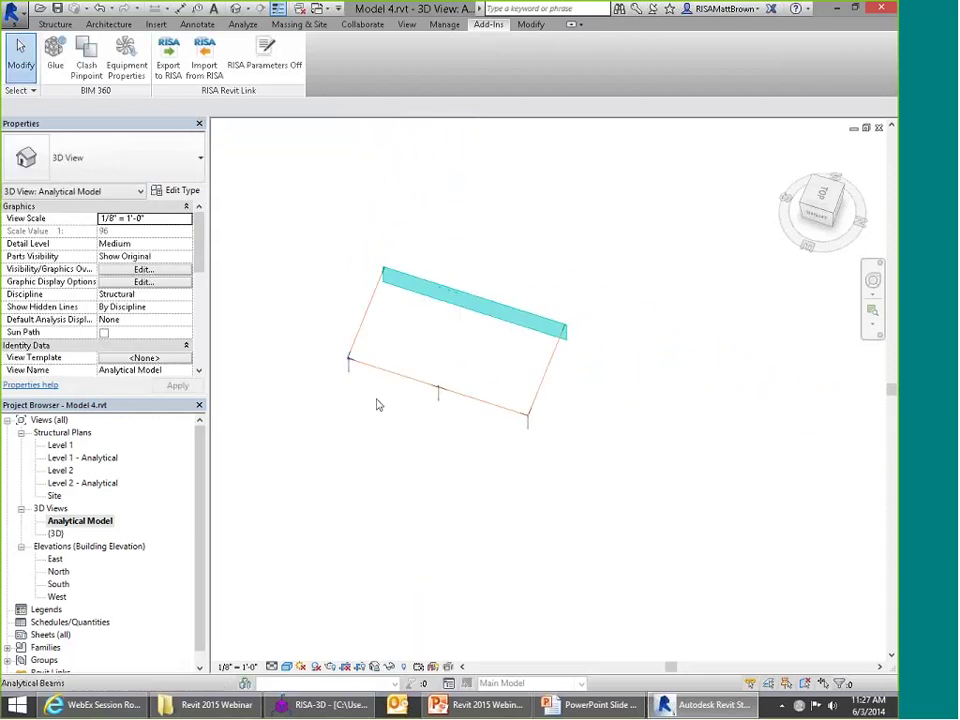
shift+middle_drag(377, 403, 334, 193)
click(182, 72)
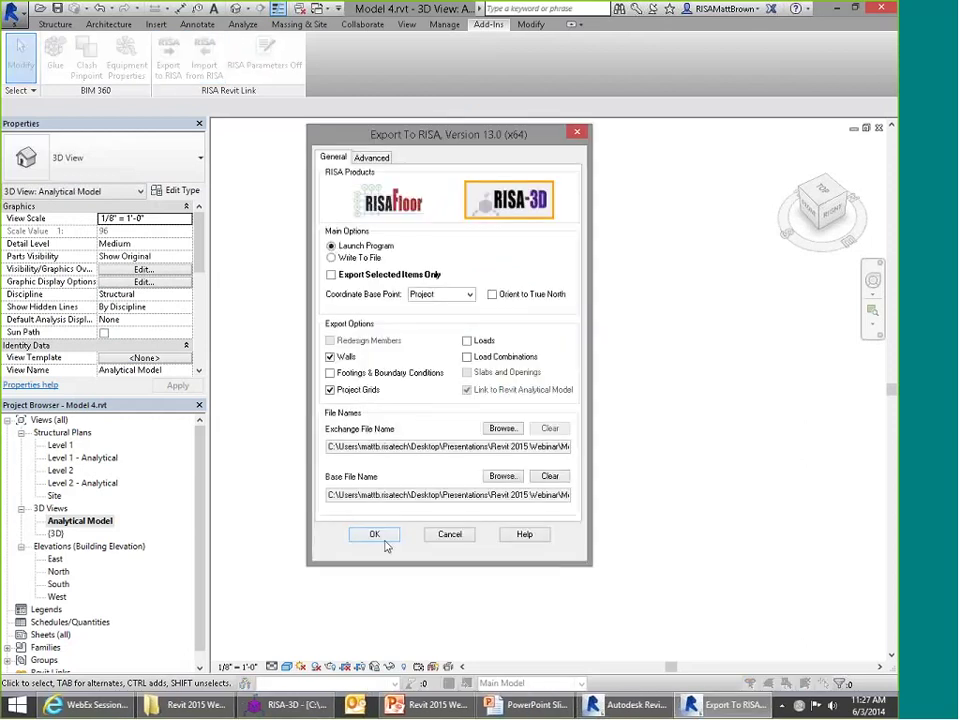
click(384, 539)
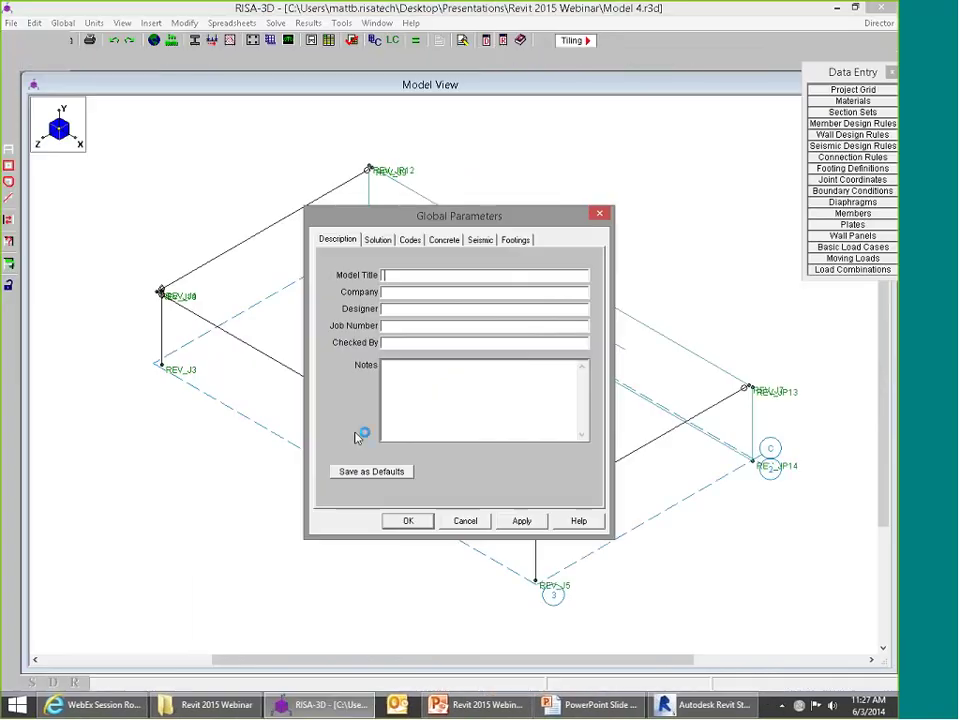
click(408, 521)
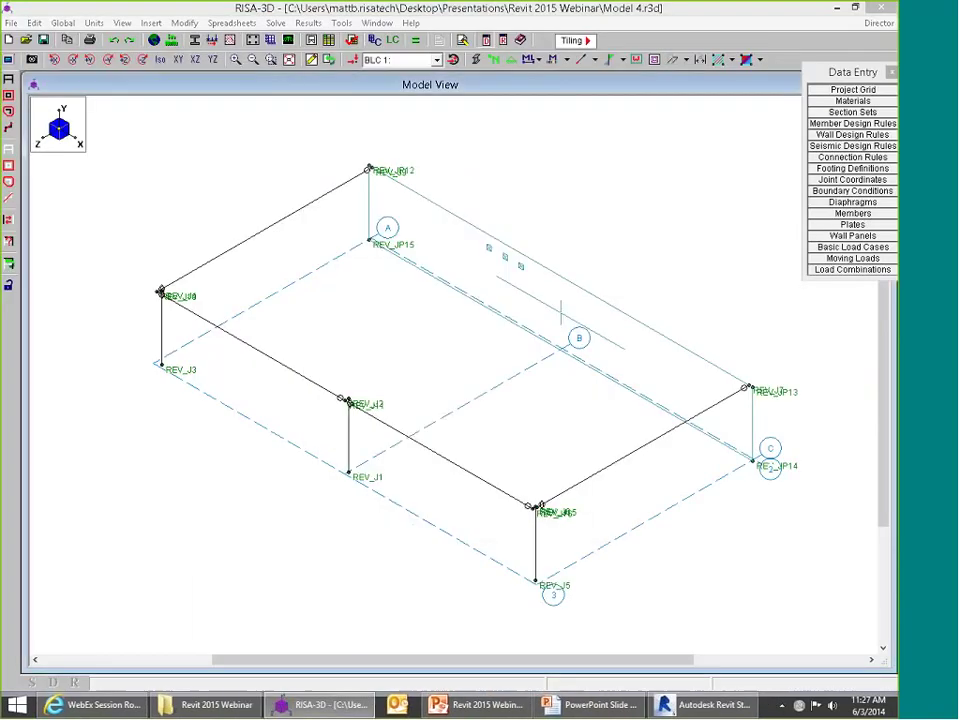
Step: Examine the exported links between the beam ends and the column top at grid C-3 in RISA-3D
shift+middle_drag(413, 529, 470, 500)
click(160, 59)
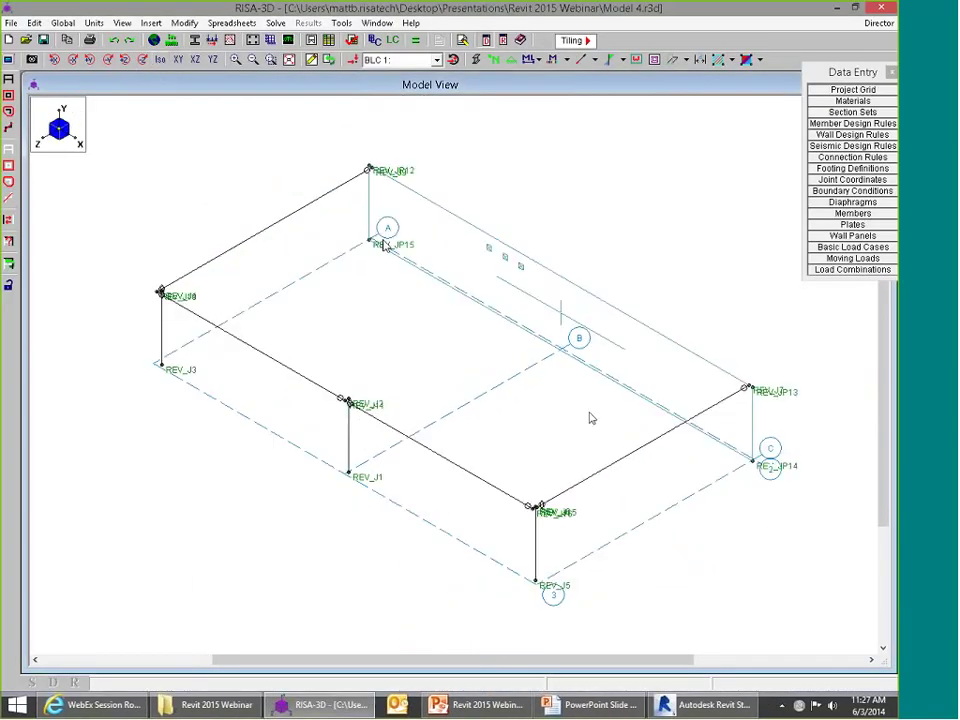
shift+middle_drag(591, 418, 685, 443)
scroll(714, 279, up, 8)
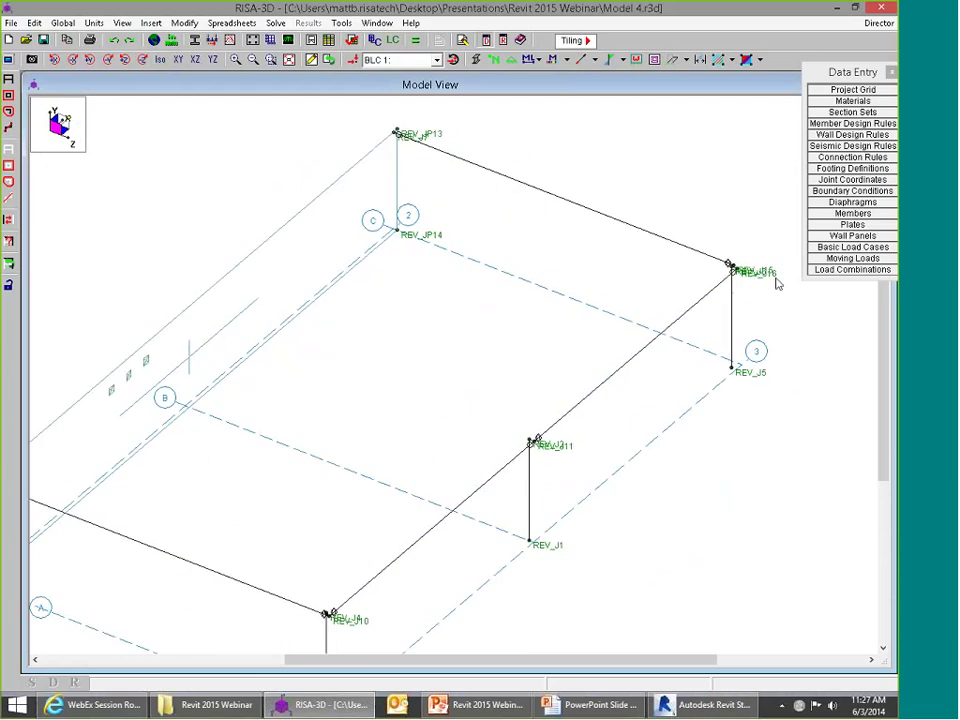
scroll(675, 254, up, 2)
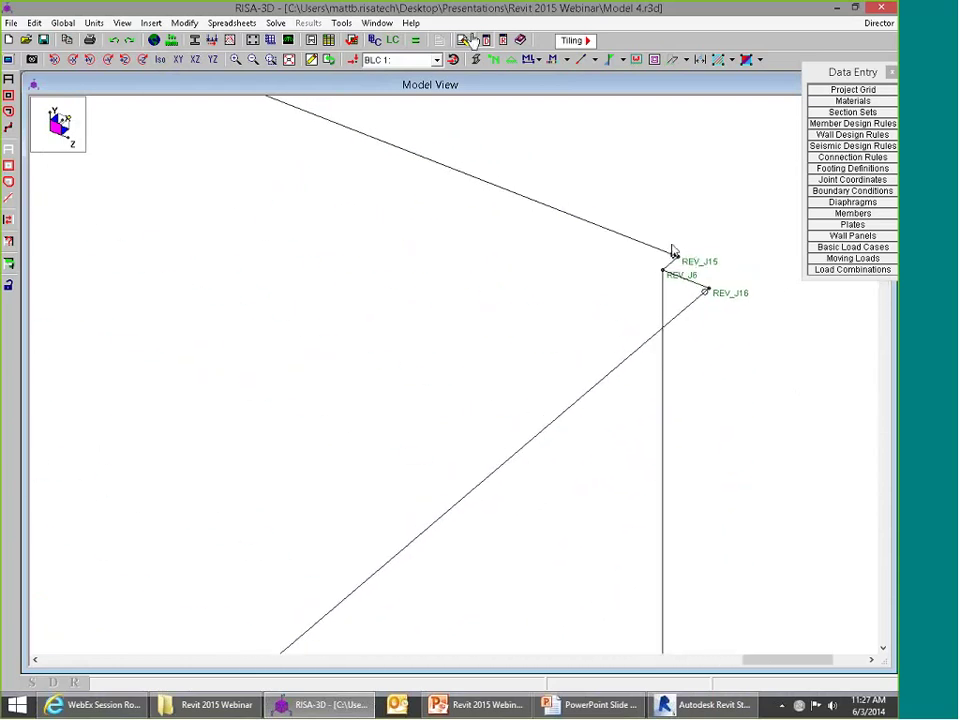
scroll(672, 255, down, 10)
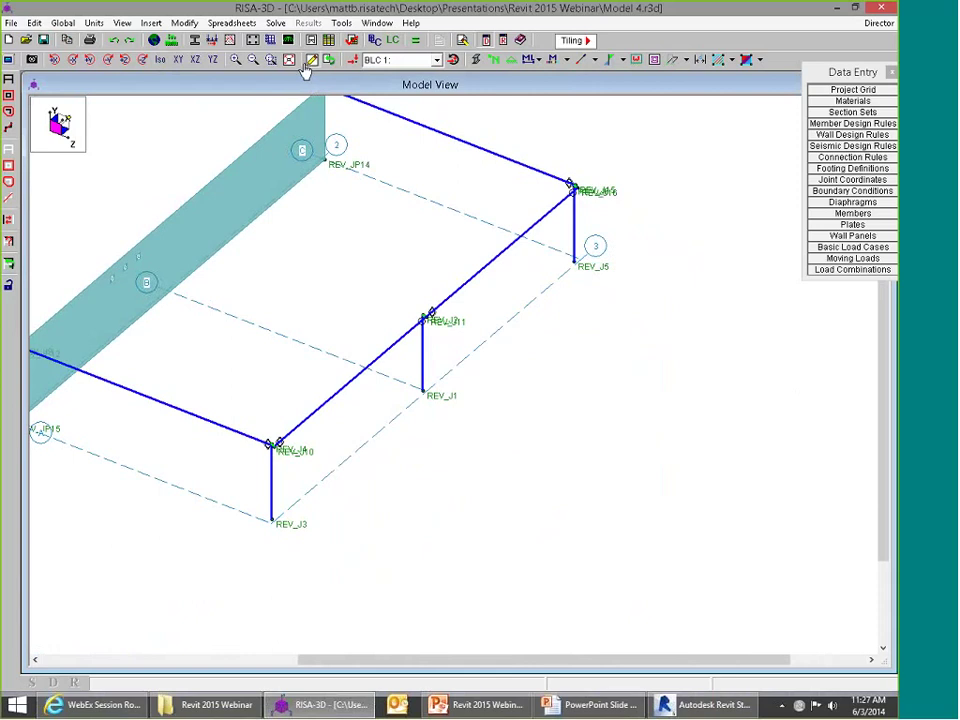
Step: Assign fixed boundary conditions to the base joints of the three grid 3 columns
click(308, 62)
click(106, 103)
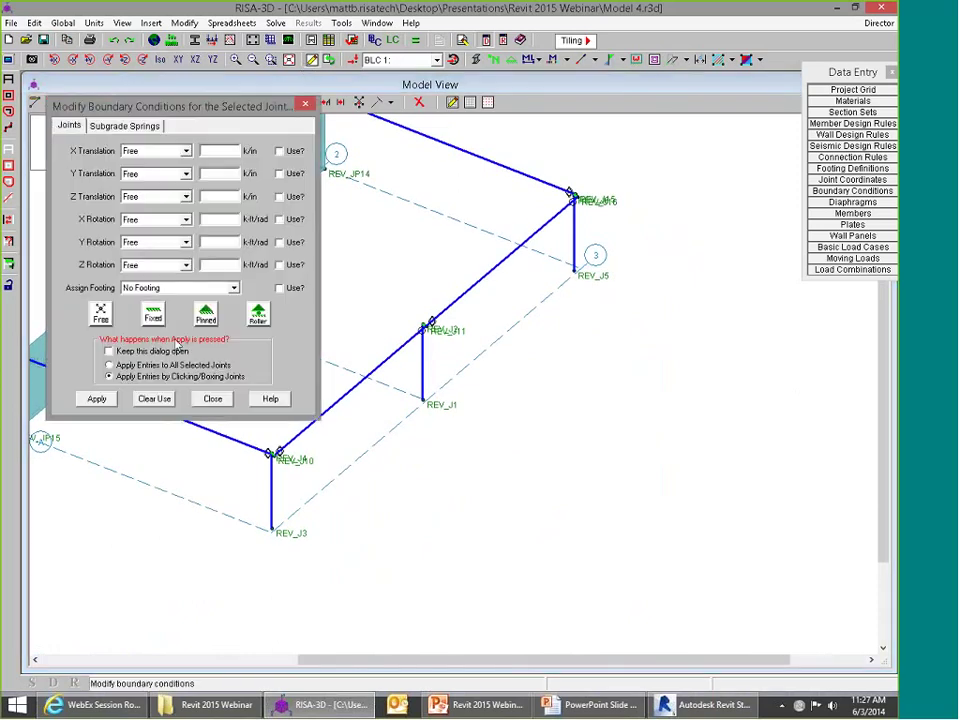
click(152, 315)
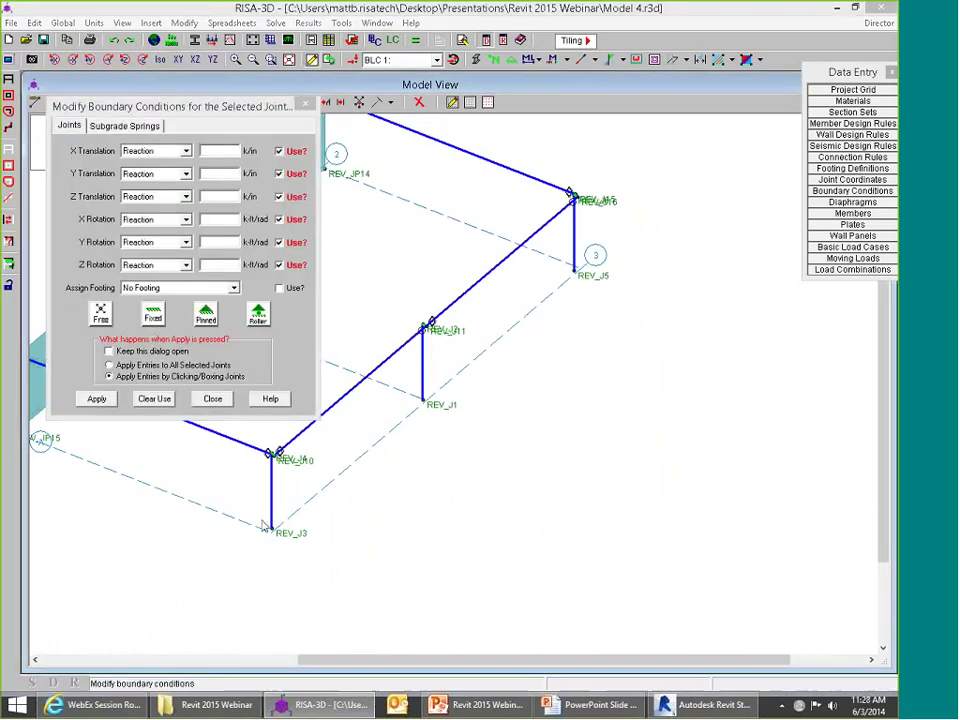
click(97, 399)
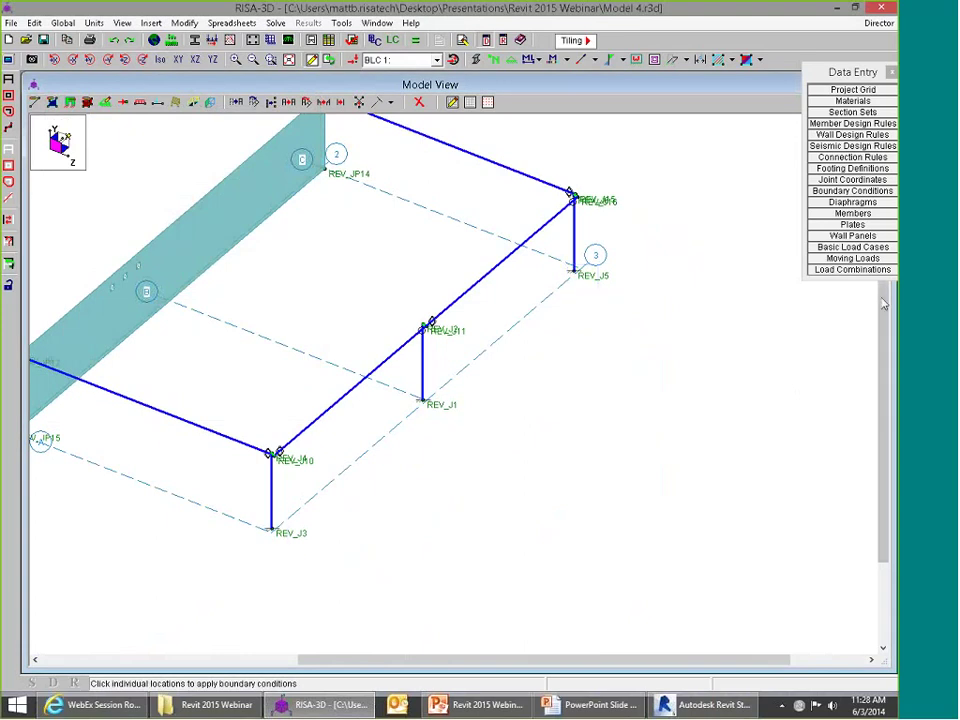
Step: Define the first load combination and solve the model for it
click(853, 269)
right_click(277, 185)
click(284, 171)
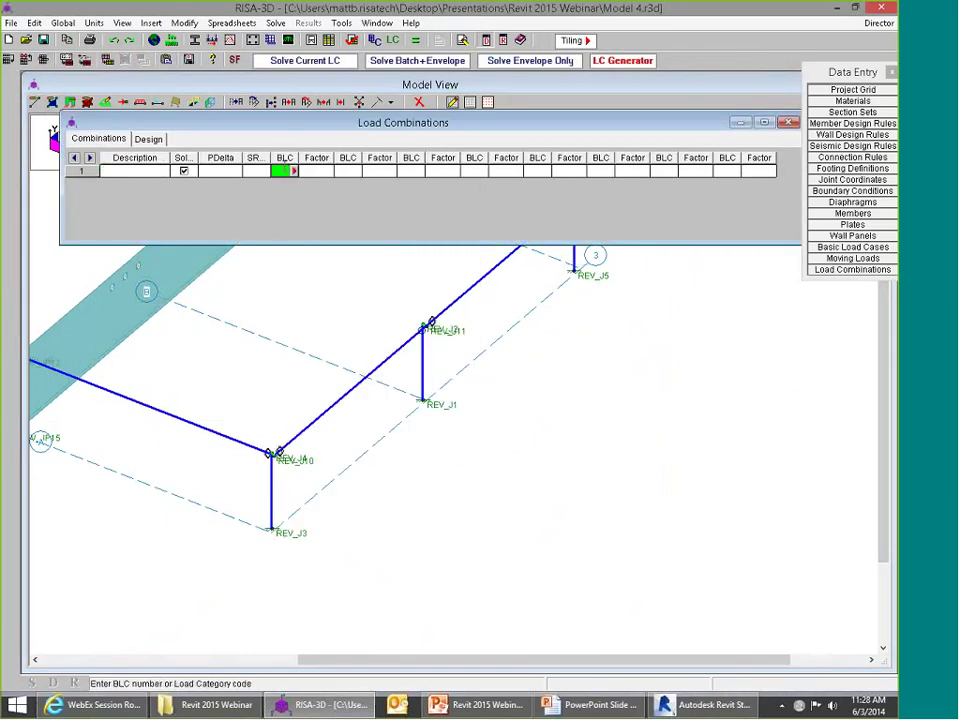
click(286, 62)
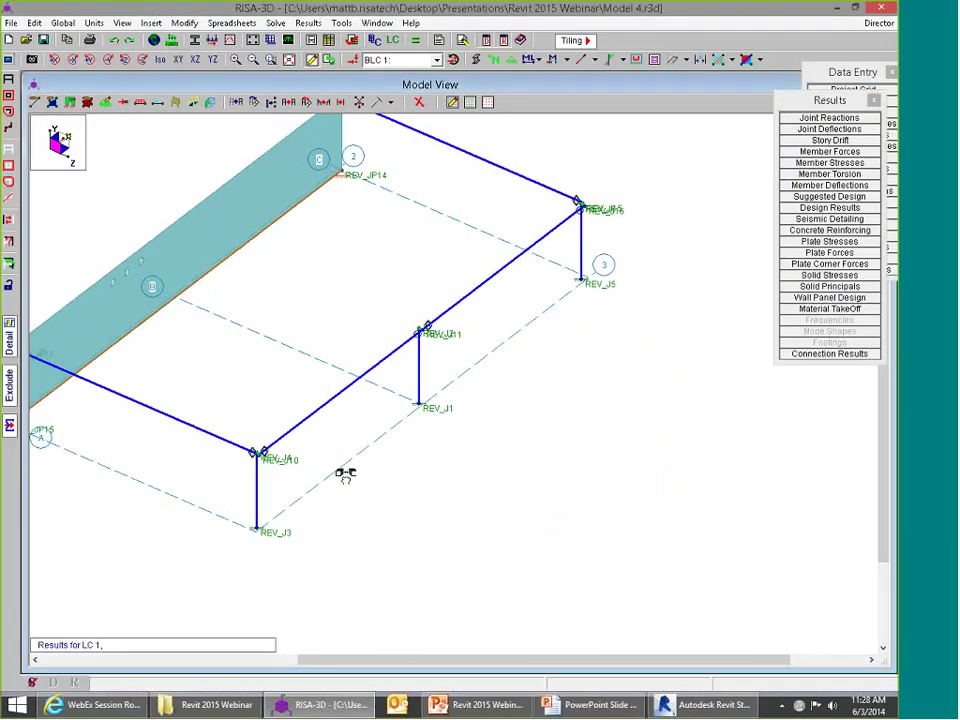
Step: Display the deflected shape without the undeflected shadow, viewing the frame along grid 3
middle_drag(345, 476, 97, 453)
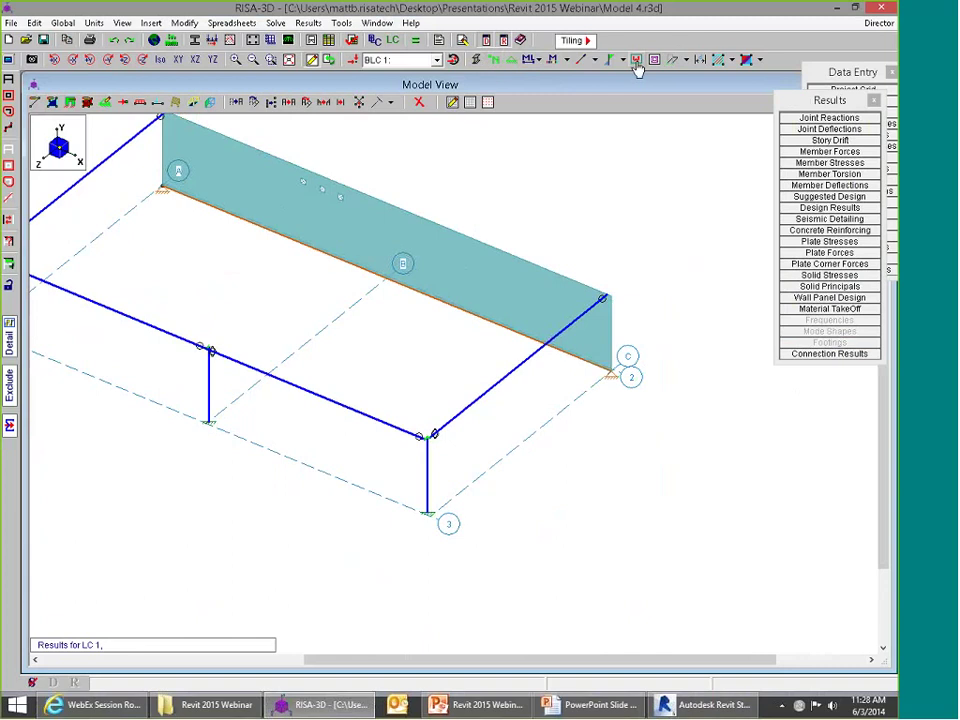
click(693, 61)
click(699, 107)
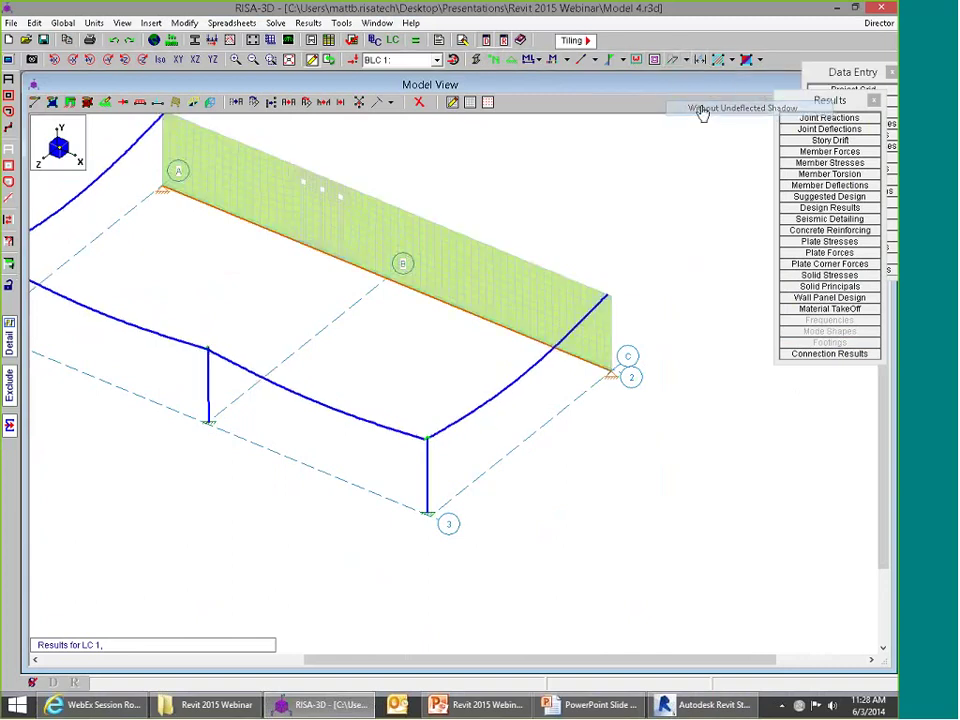
Step: Examine the deflected shape of the beams, columns and wall, checking how the linked joints move together
scroll(614, 320, down, 2)
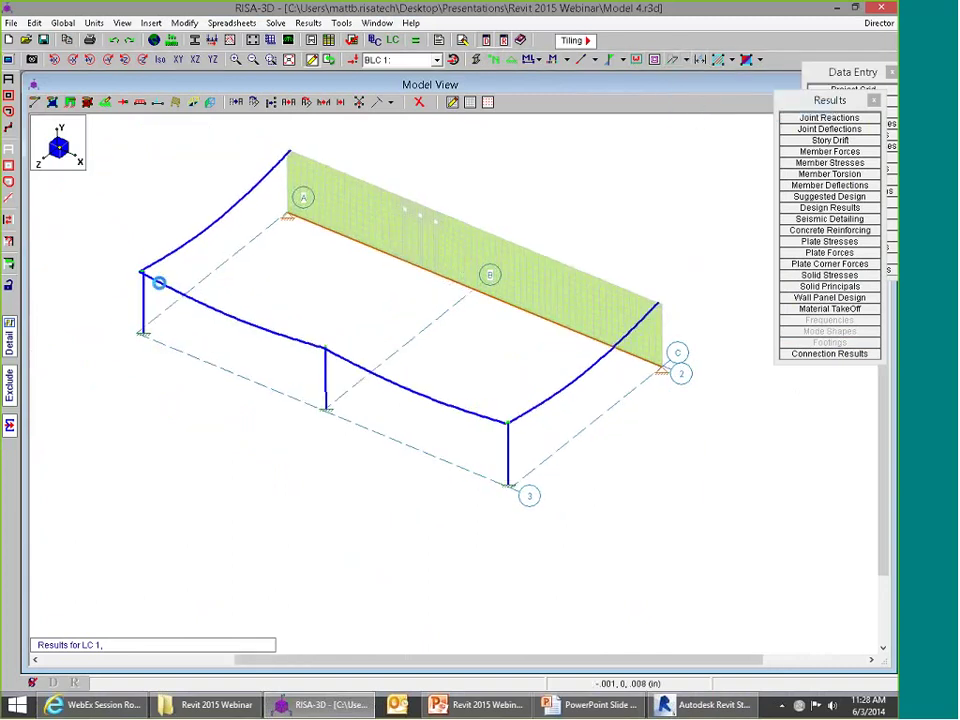
scroll(283, 194, up, 2)
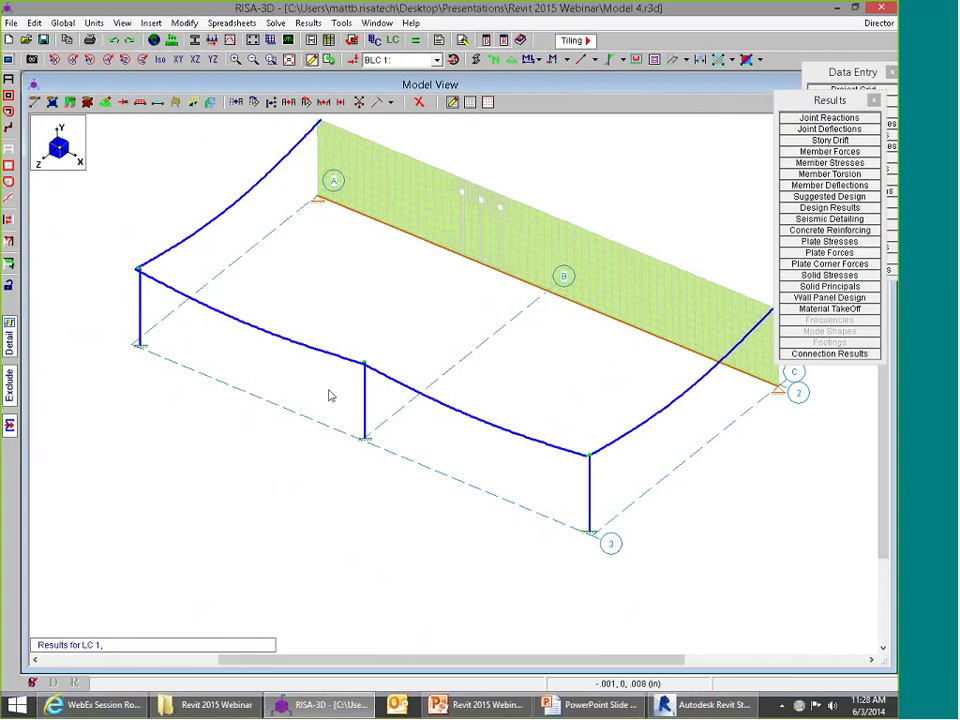
scroll(552, 397, down, 2)
scroll(263, 315, down, 2)
scroll(600, 315, up, 3)
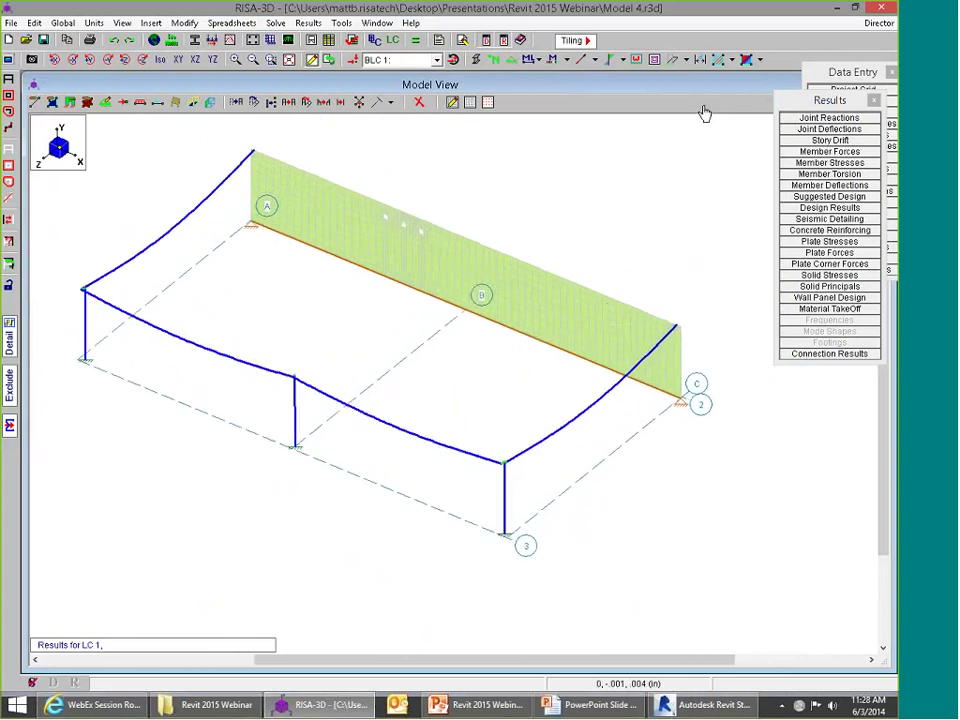
scroll(474, 216, down, 1)
scroll(476, 231, up, 3)
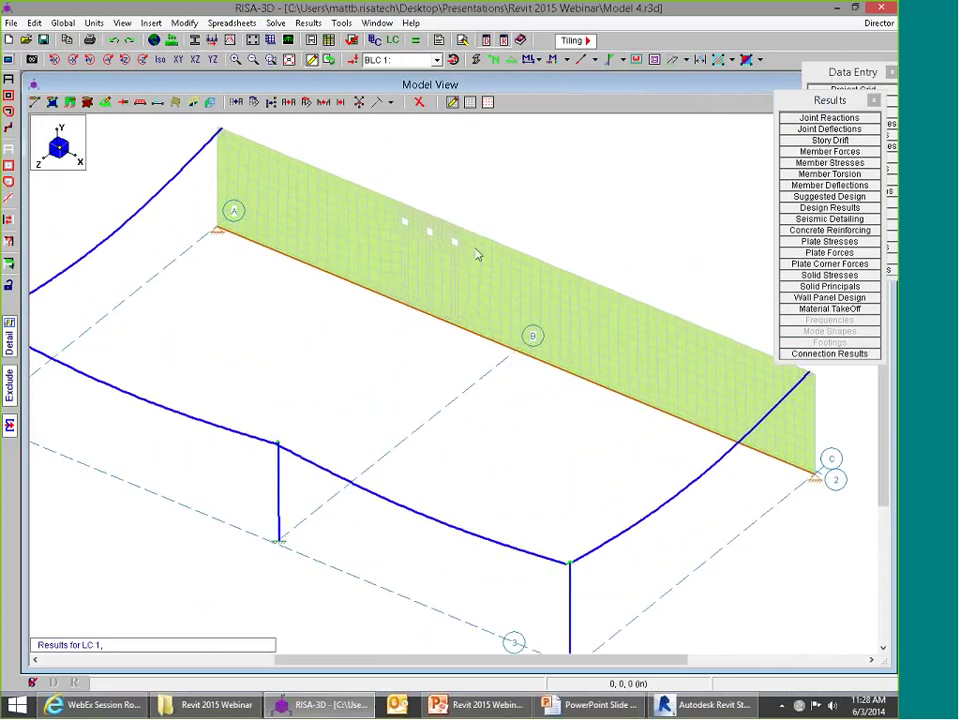
scroll(311, 208, up, 1)
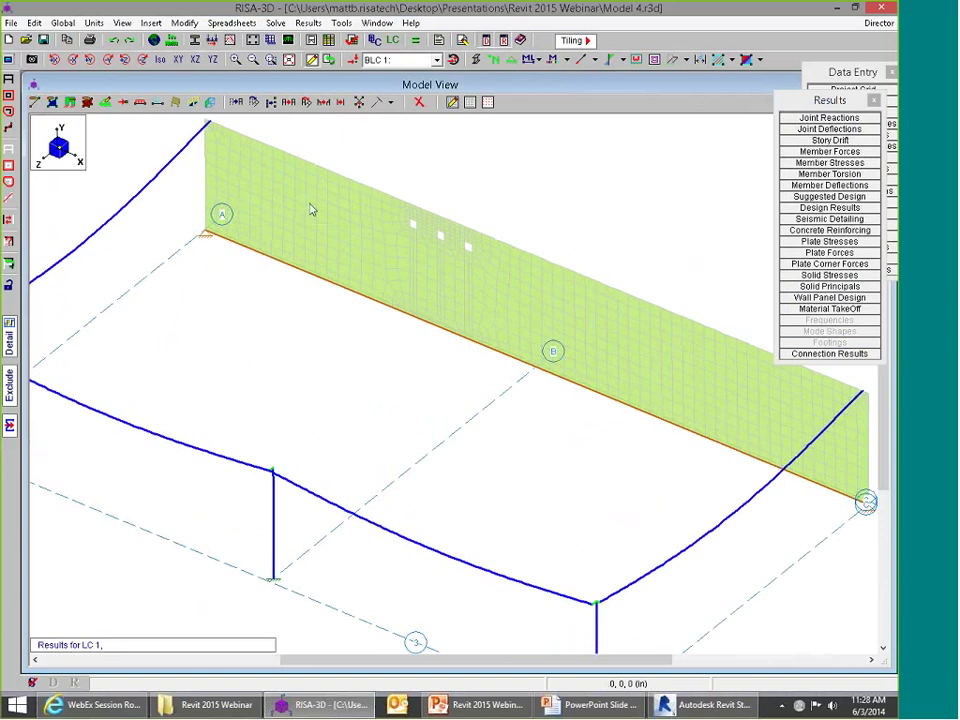
Step: Examine the three small openings and the surrounding mesh in the wall panel along grid 2
scroll(363, 219, down, 1)
scroll(428, 242, up, 5)
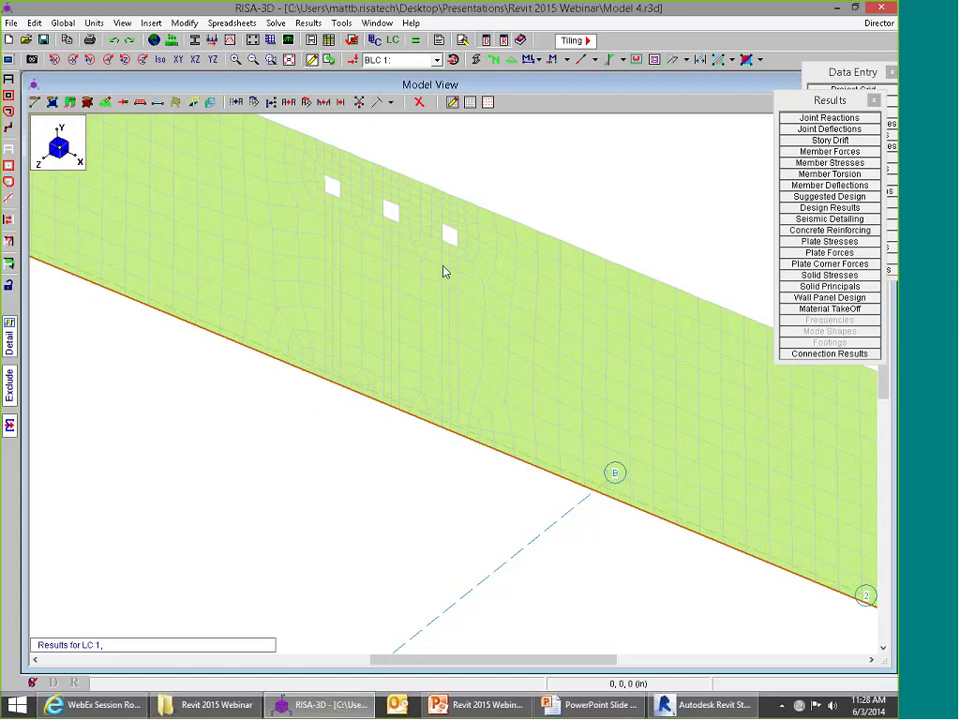
scroll(428, 298, down, 5)
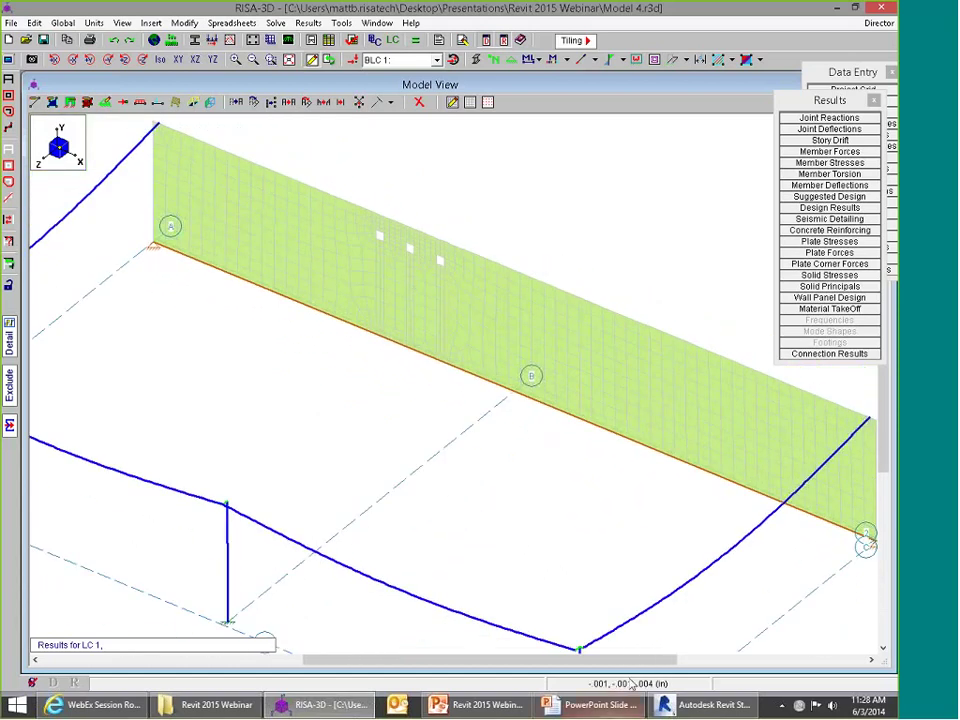
scroll(366, 354, down, 3)
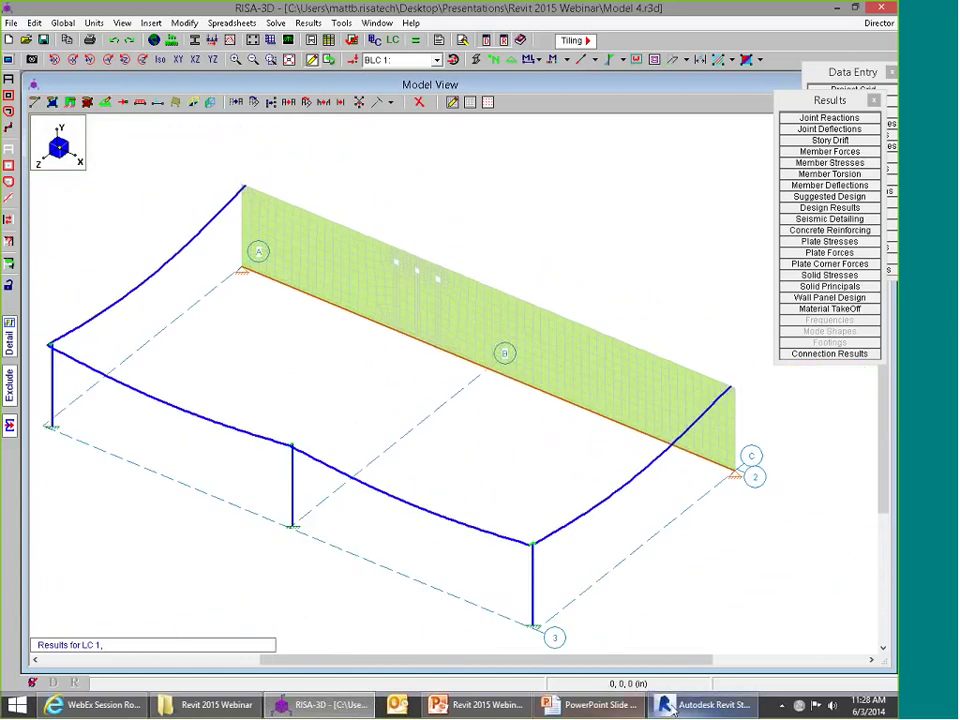
Step: Switch to Revit and examine the wall's three small openings in the analytical 3D view and the West elevation
key(alt+Tab)
scroll(409, 354, up, 5)
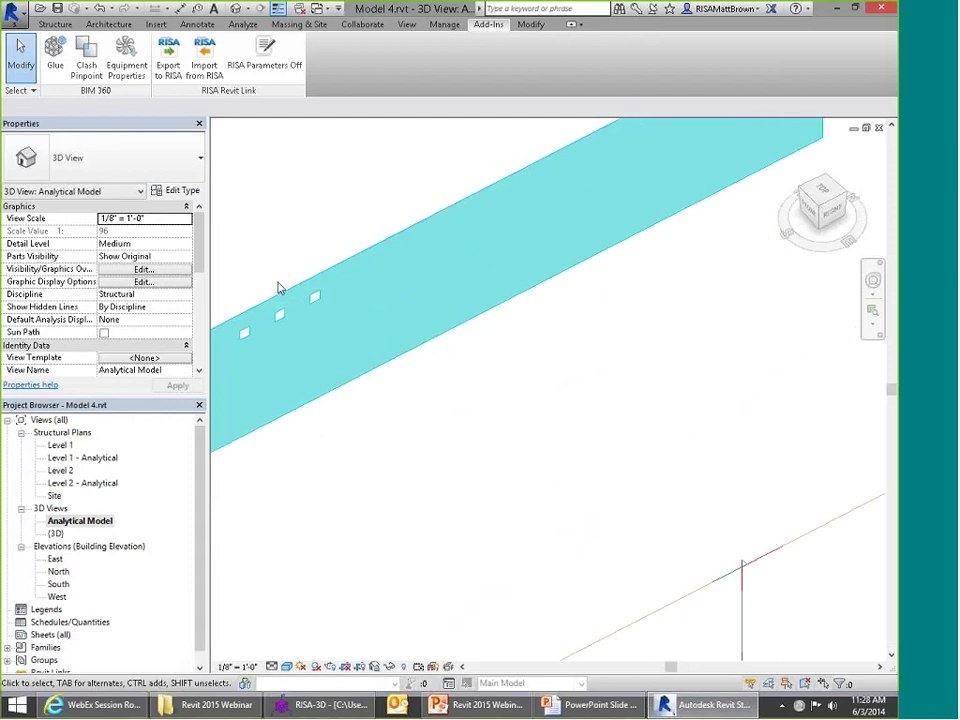
scroll(446, 381, down, 2)
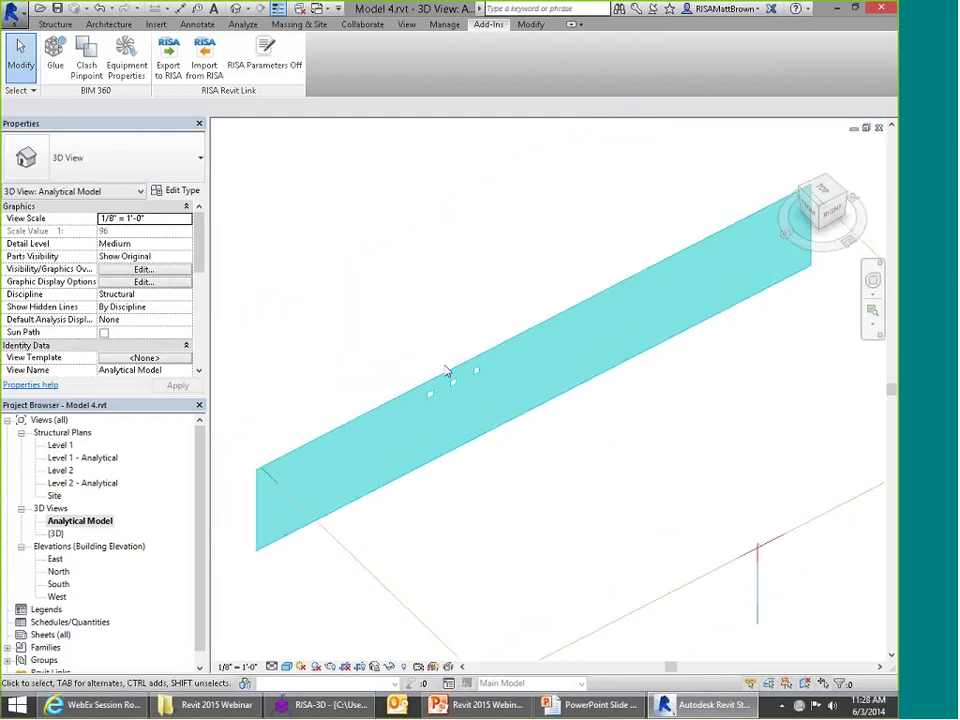
scroll(480, 392, up, 1)
click(479, 368)
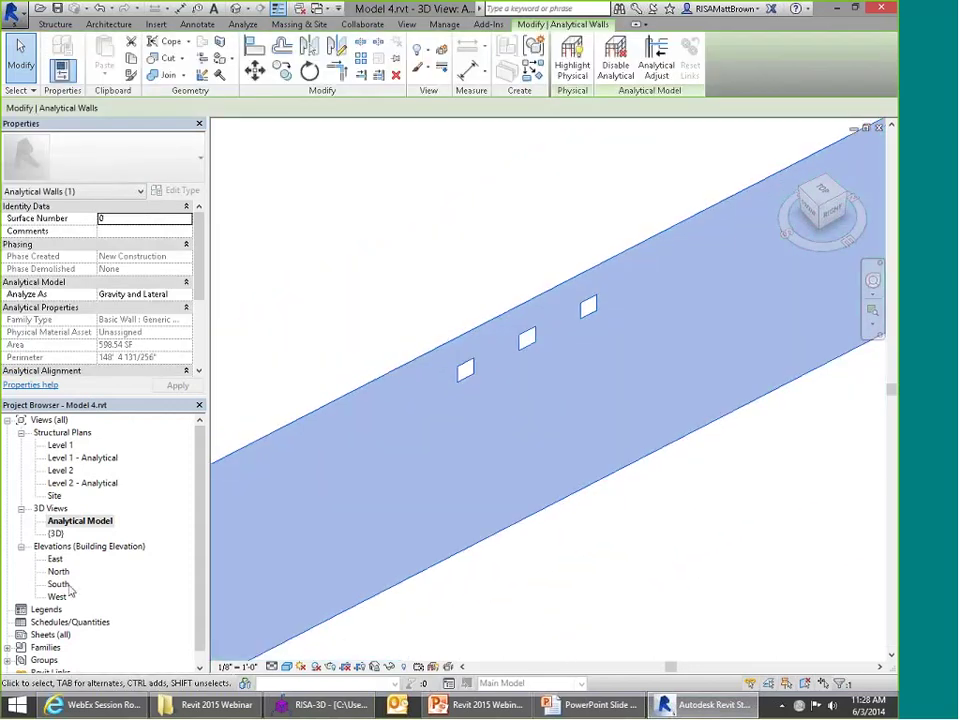
double_click(57, 596)
scroll(580, 398, up, 5)
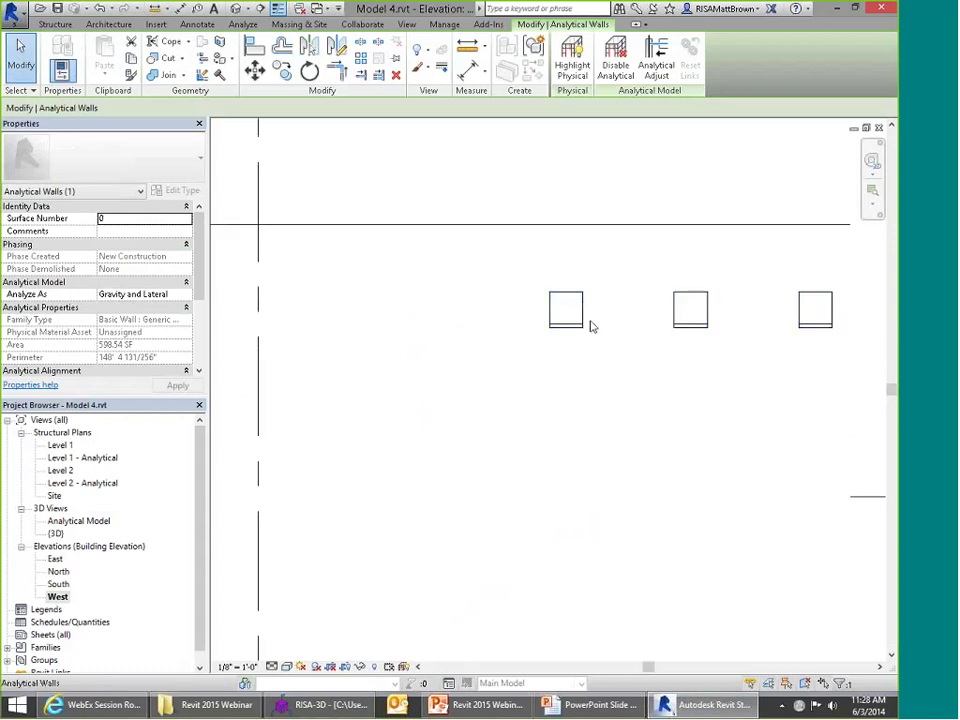
scroll(553, 315, down, 3)
scroll(566, 365, down, 4)
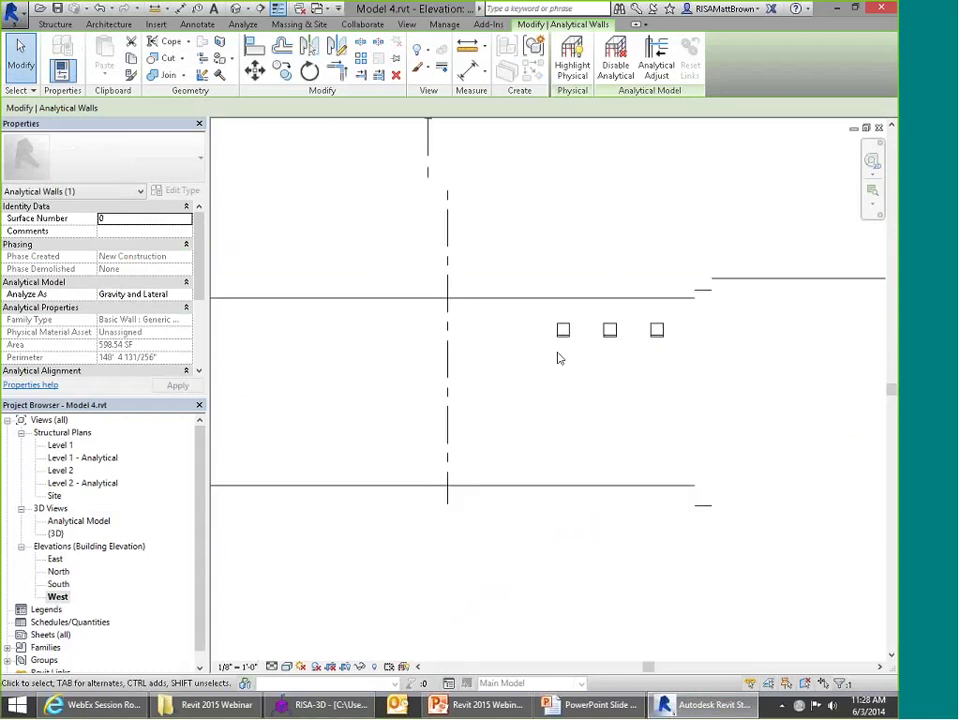
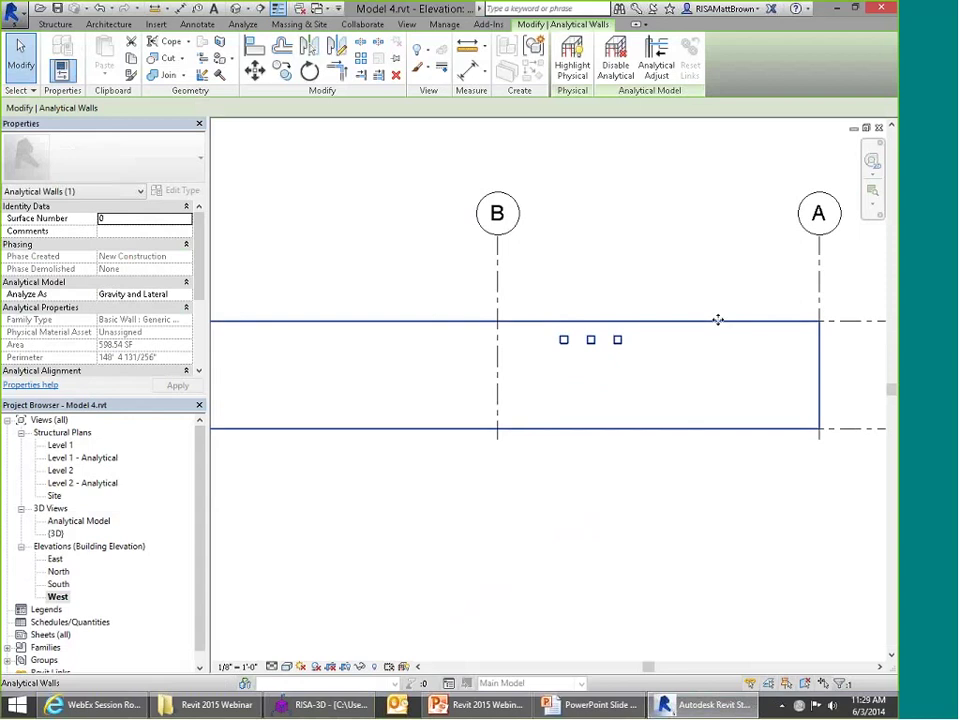
click(700, 314)
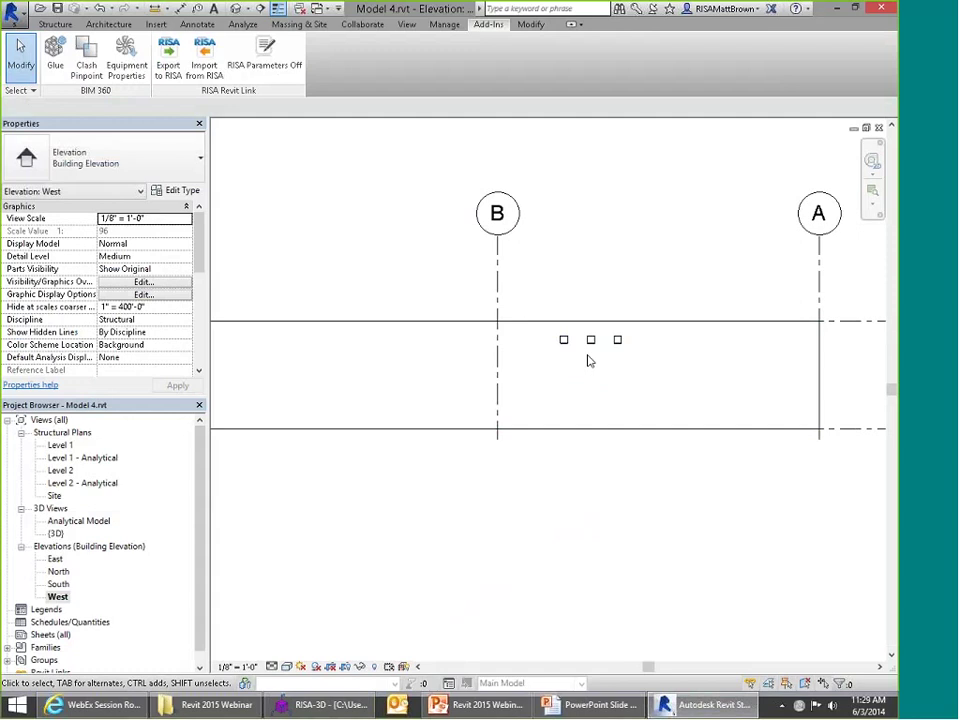
Step: Switch to RISA-3D and inspect the regions around the three openings in the Wall Panel Editor, leaving the panel unedited
key(alt+Tab)
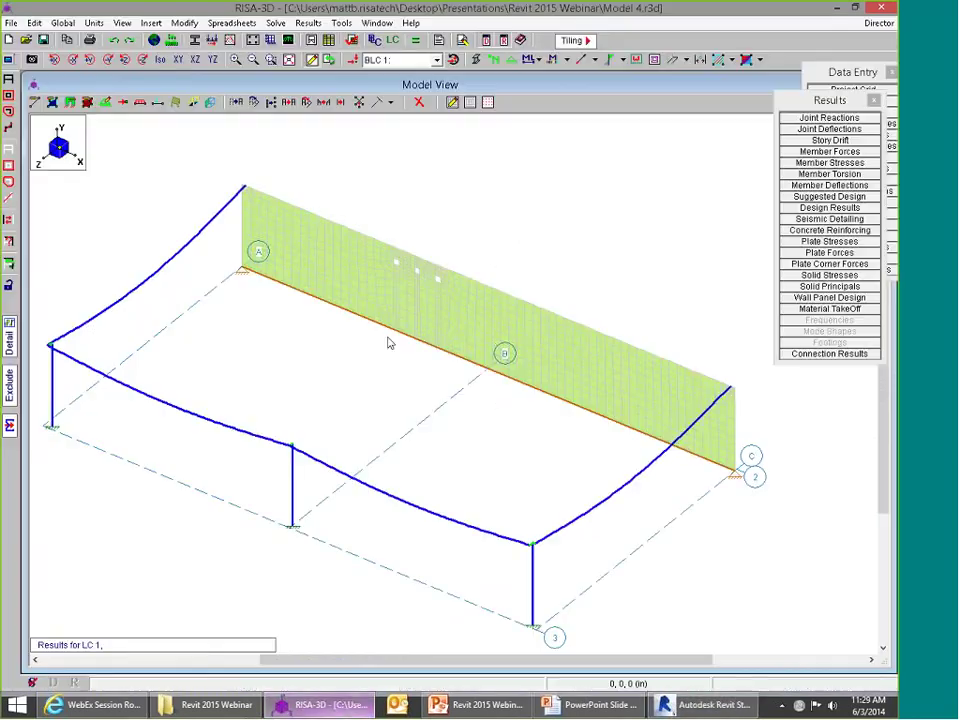
scroll(390, 297, up, 3)
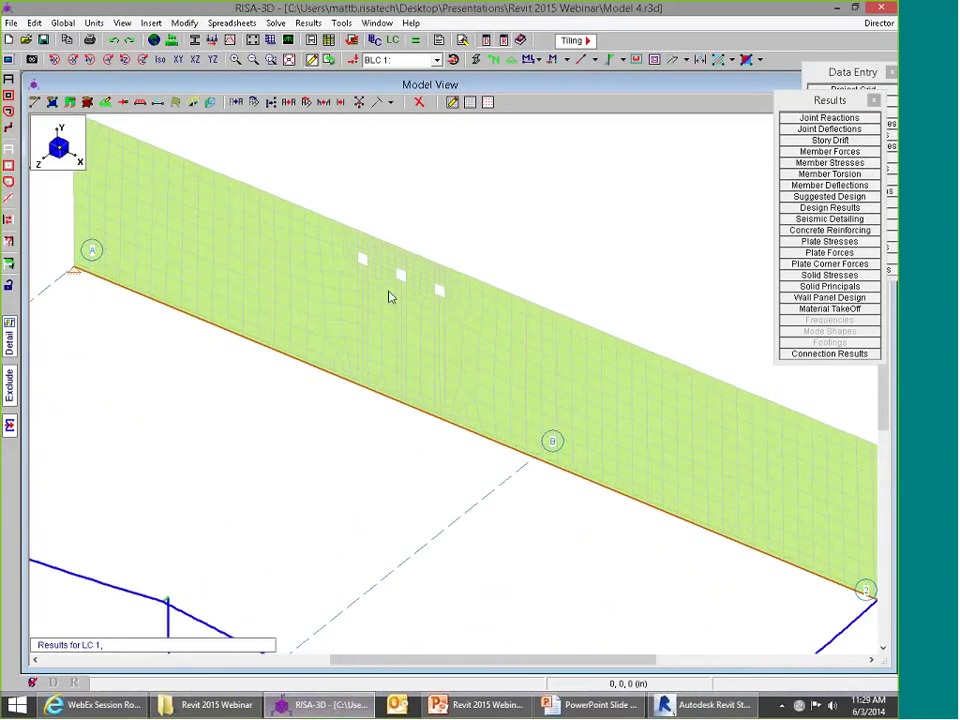
double_click(444, 333)
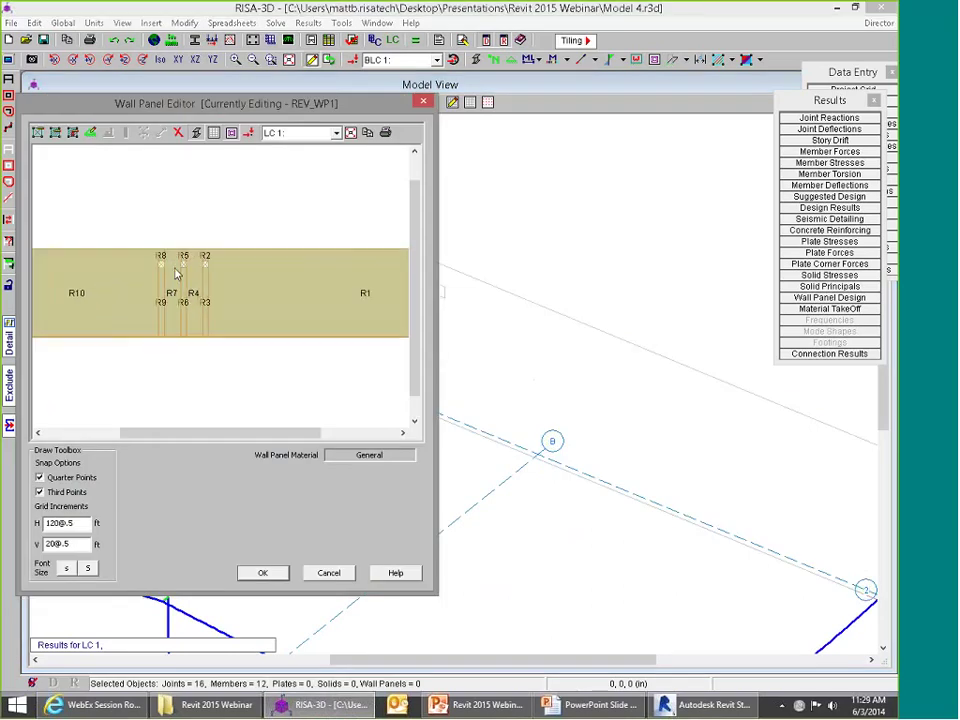
scroll(175, 273, up, 5)
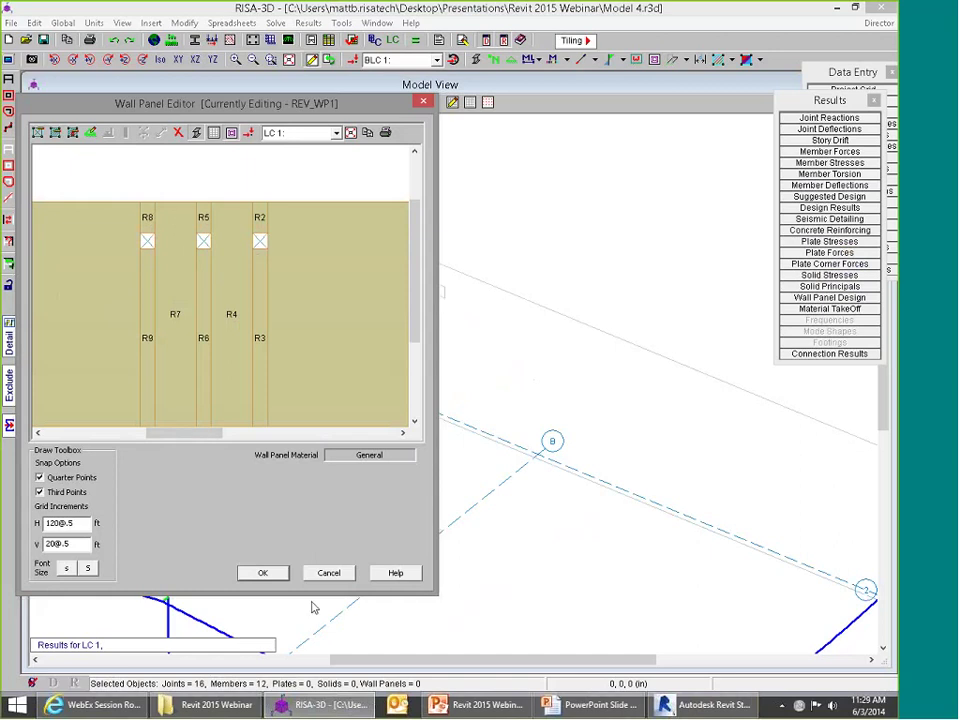
click(329, 572)
scroll(361, 370, down, 3)
Step: In Revit's Analytical Model view, use Analytical Adjust to exclude the three small openings from the analytical wall
key(alt+Tab)
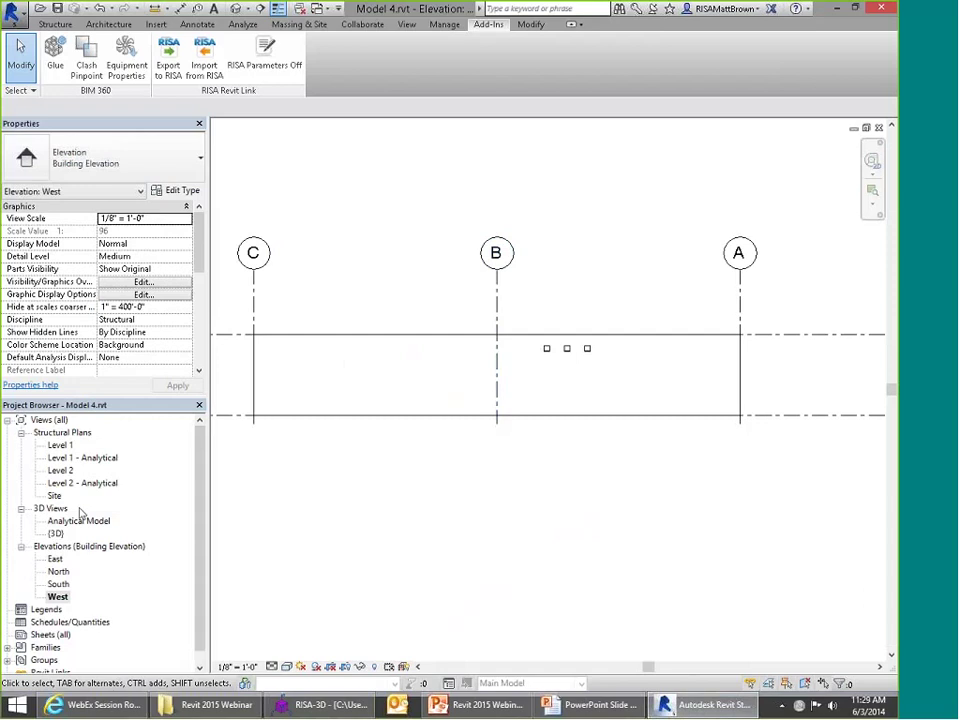
double_click(79, 520)
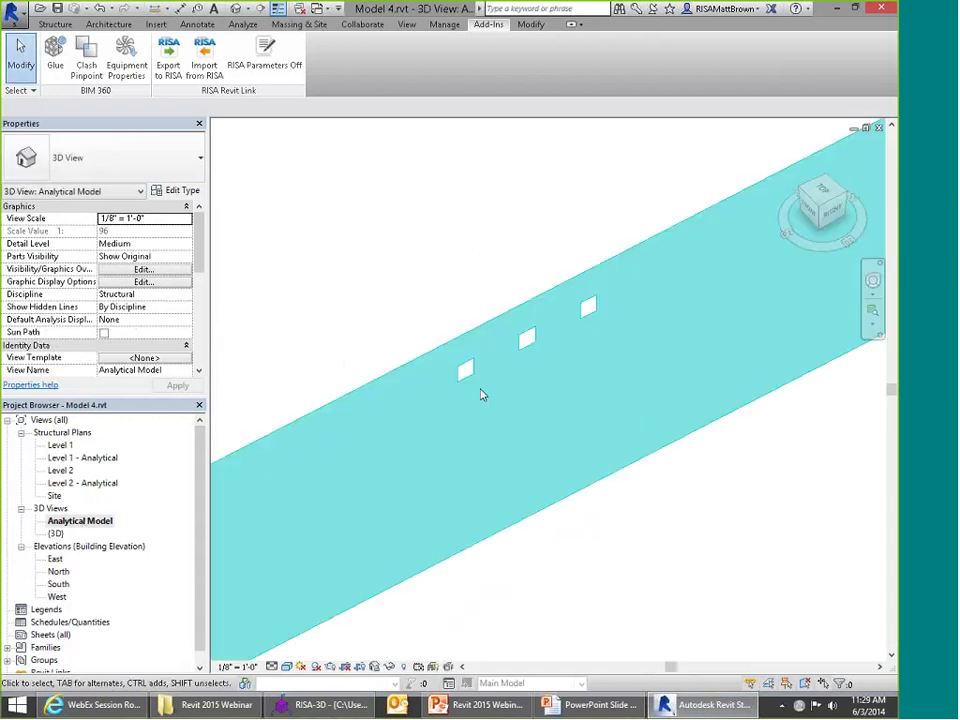
scroll(480, 395, down, 5)
click(573, 305)
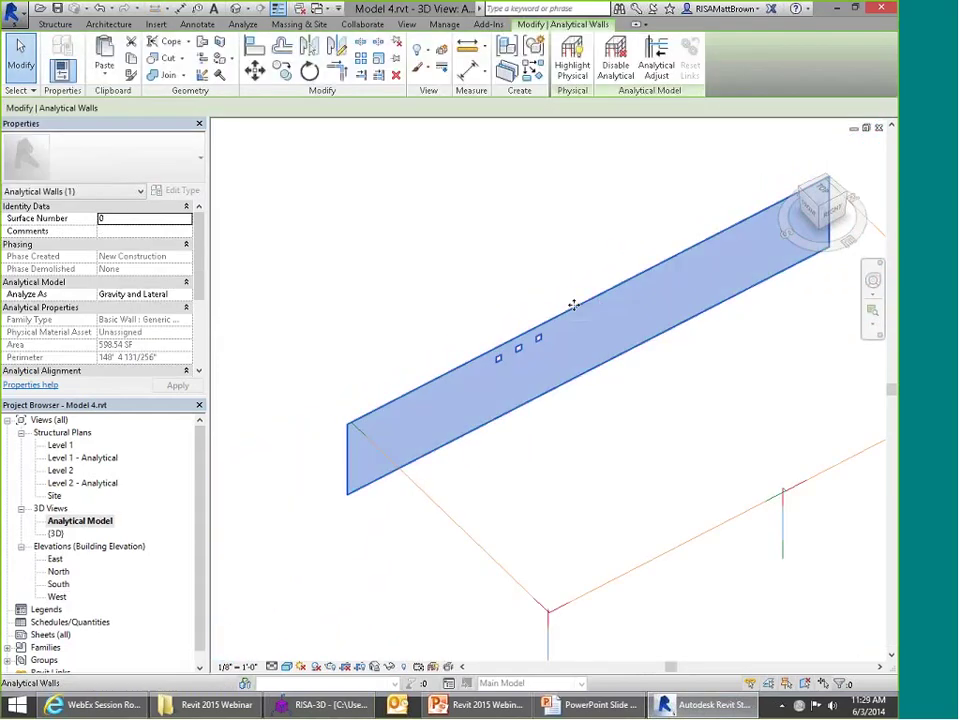
click(656, 58)
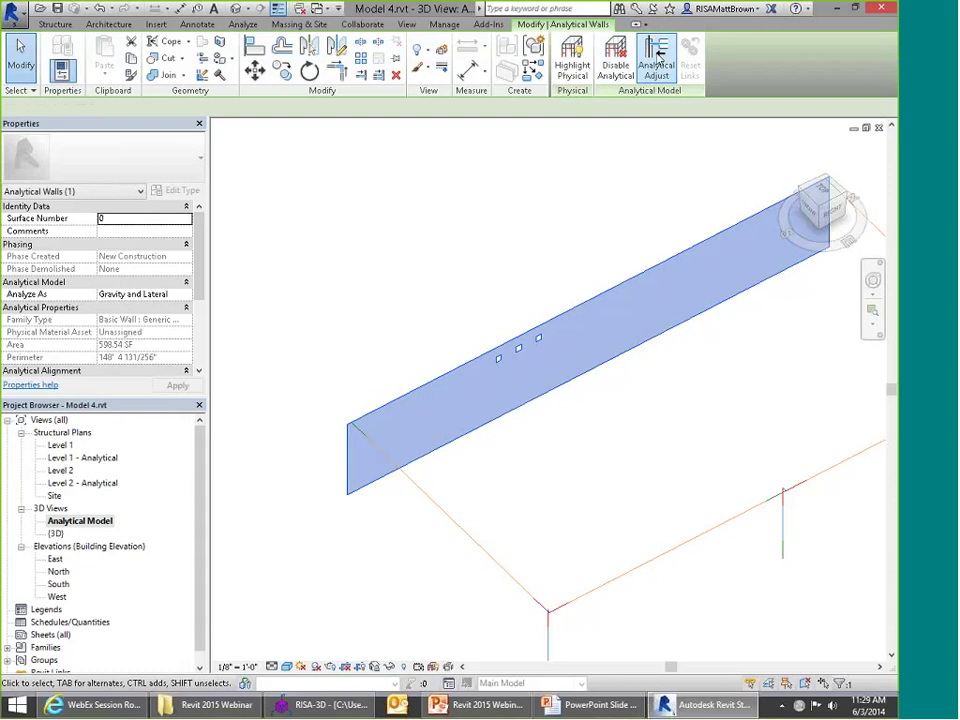
click(280, 141)
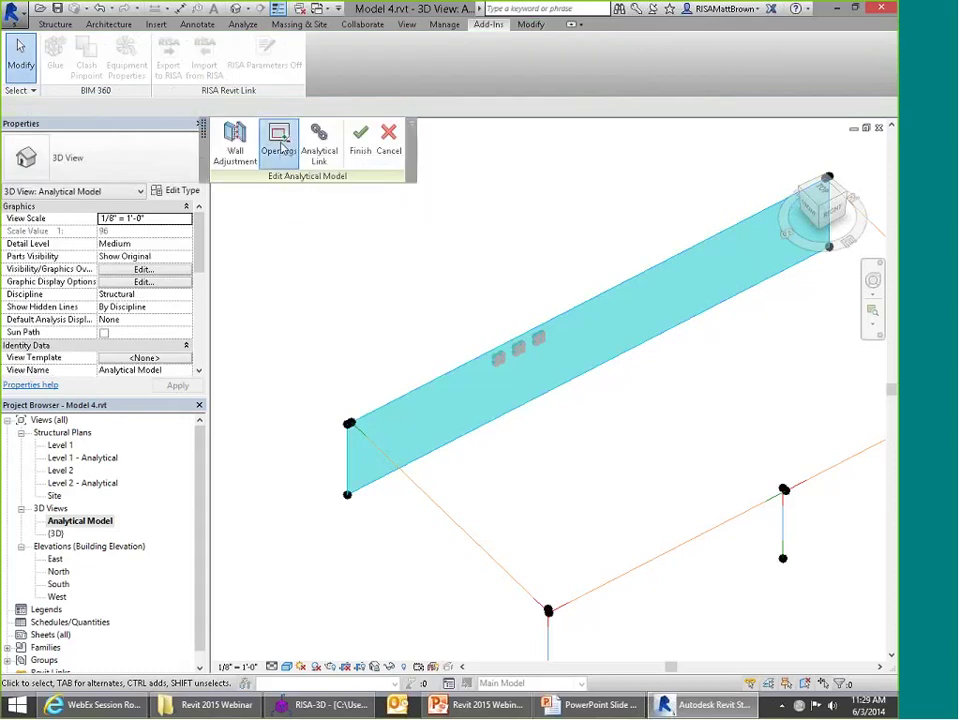
scroll(525, 365, up, 2)
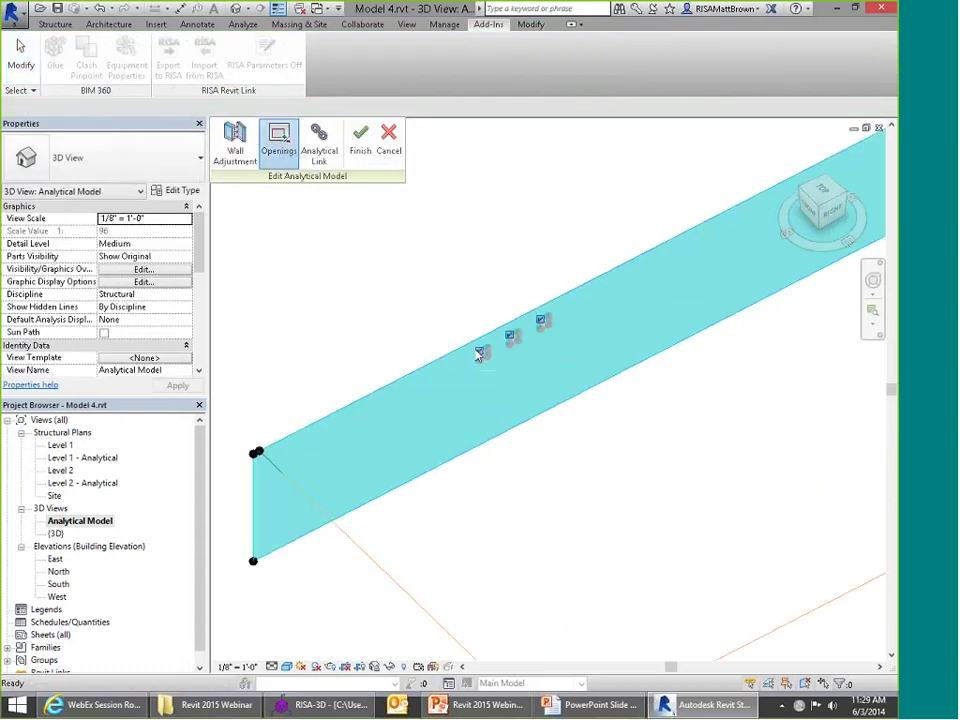
click(479, 350)
click(510, 334)
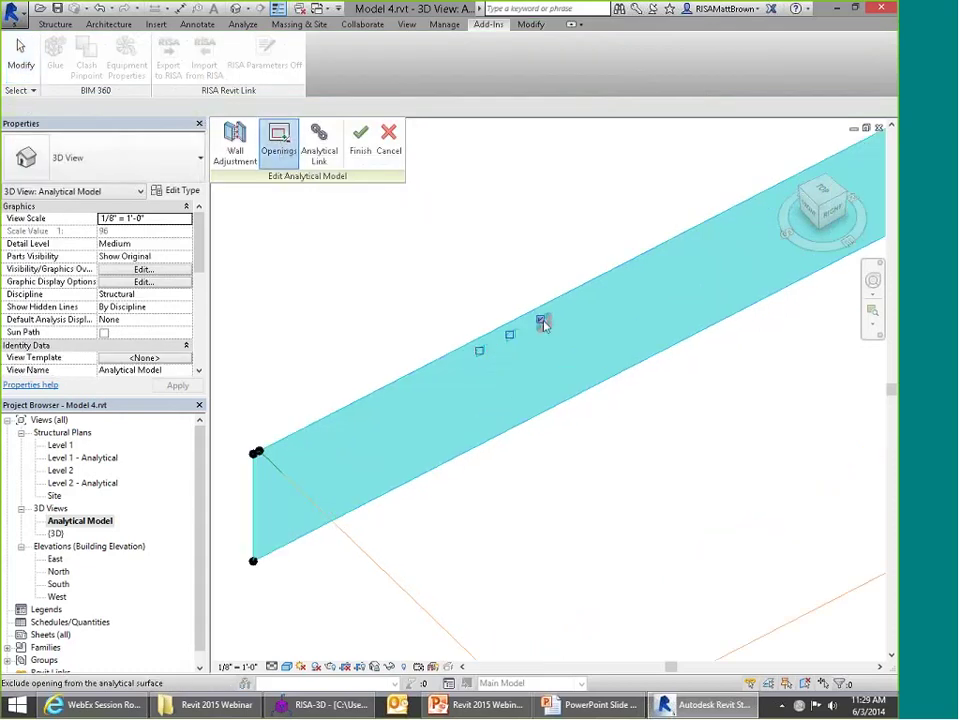
click(360, 140)
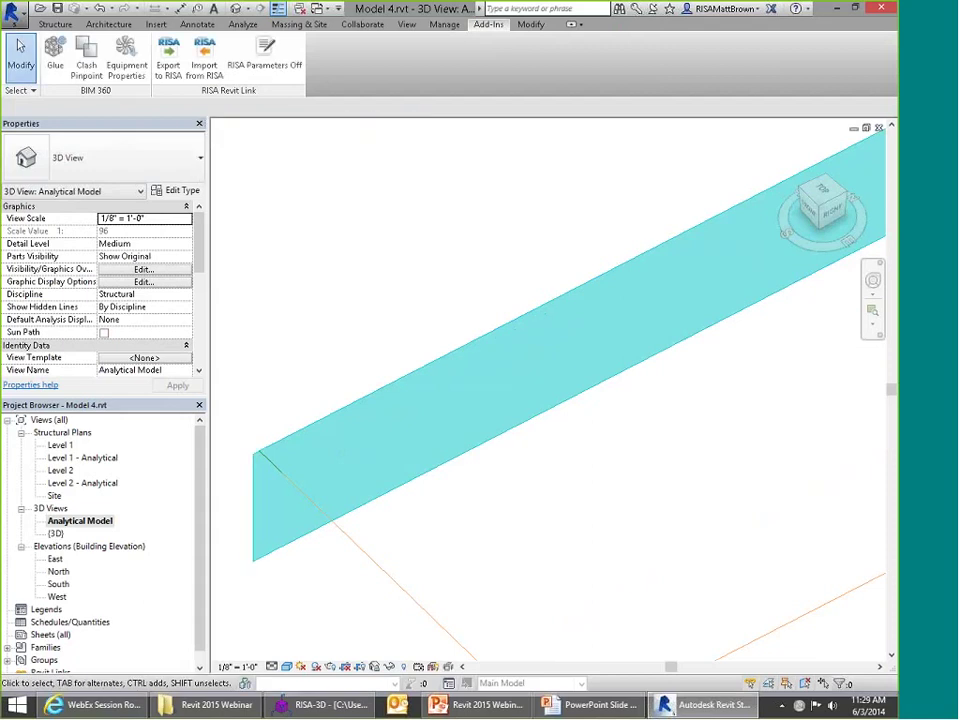
Step: Check the three excluded openings on the physical wall in the {3D} view
scroll(503, 305, down, 4)
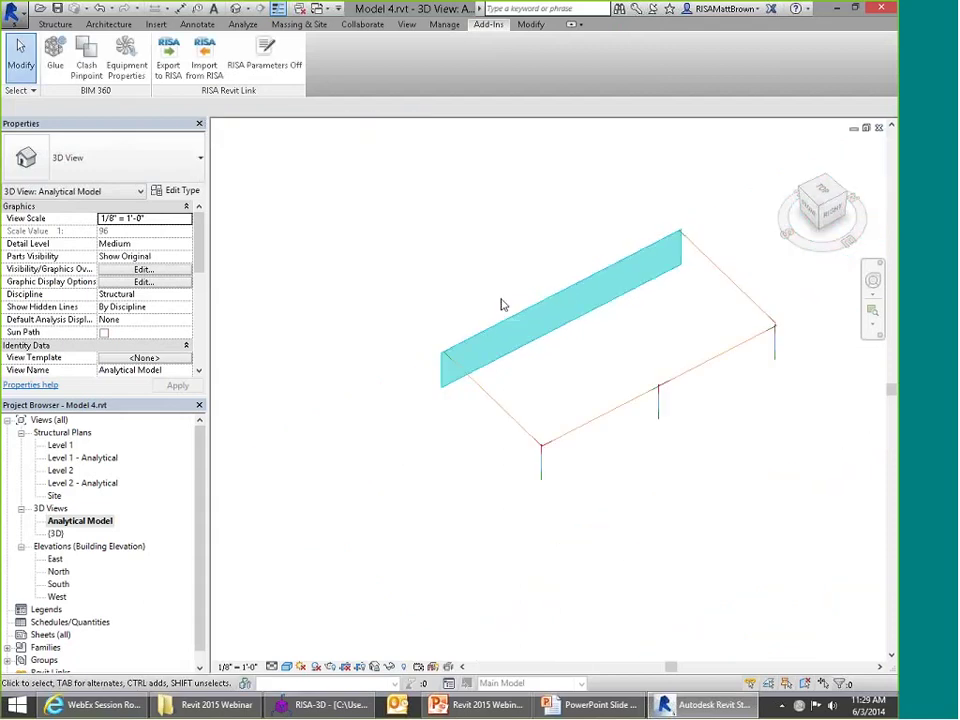
key(ctrl+Tab)
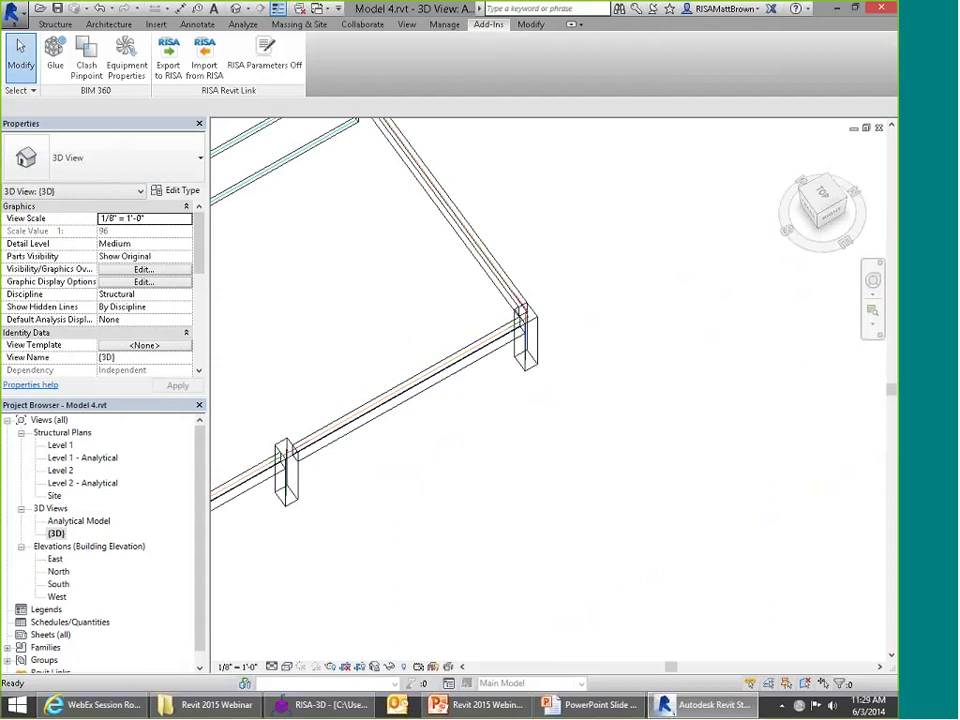
scroll(380, 365, down, 3)
scroll(384, 360, up, 6)
shift+middle_drag(588, 380, 544, 310)
scroll(543, 310, down, 5)
scroll(445, 366, up, 5)
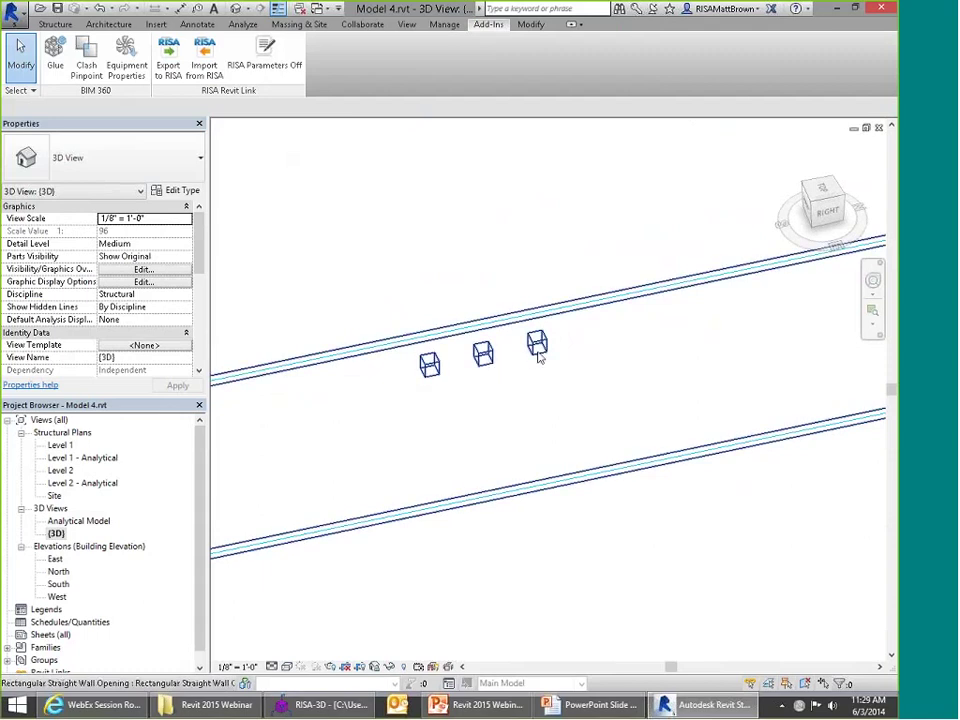
scroll(429, 369, down, 5)
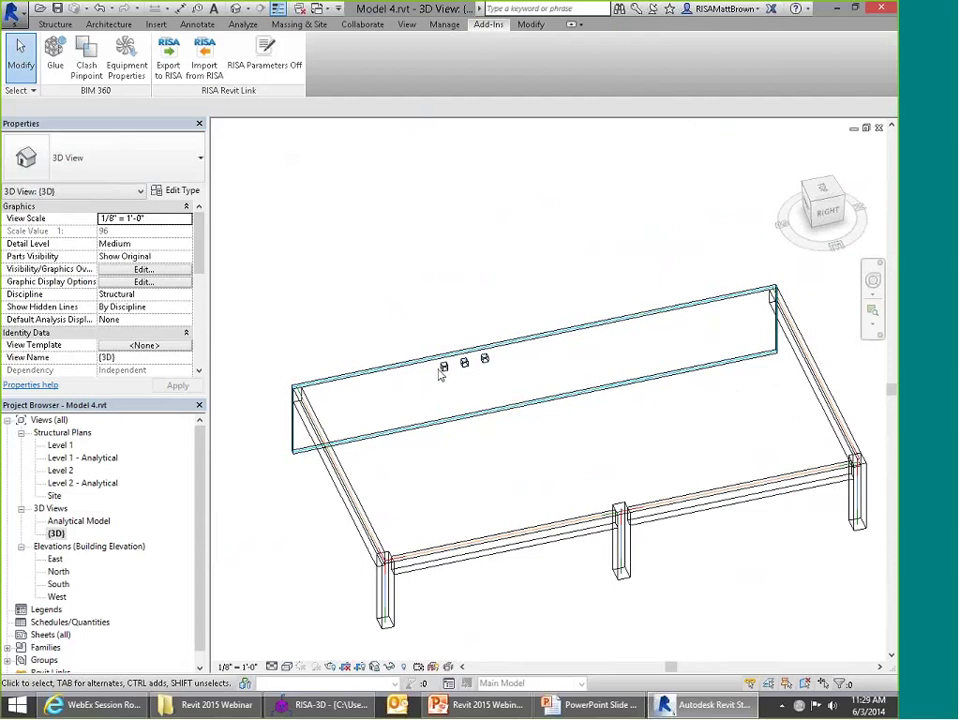
Step: In the West elevation, edit the wall's profile to cut a rectangular opening about 8'-6" wide and 4'-0" high between grids C and B
double_click(57, 597)
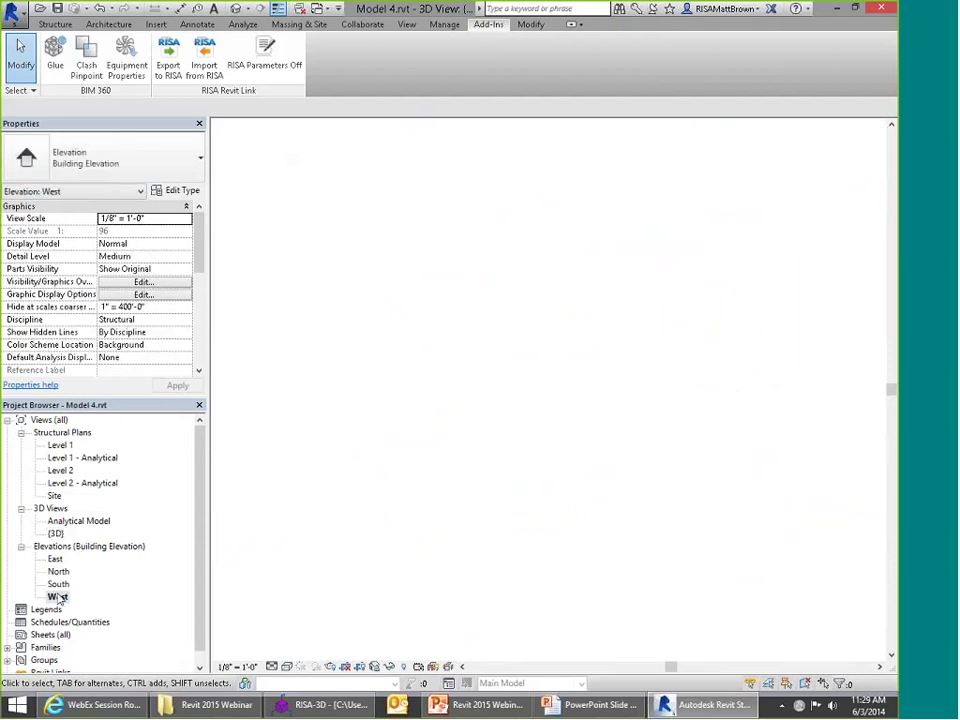
click(570, 341)
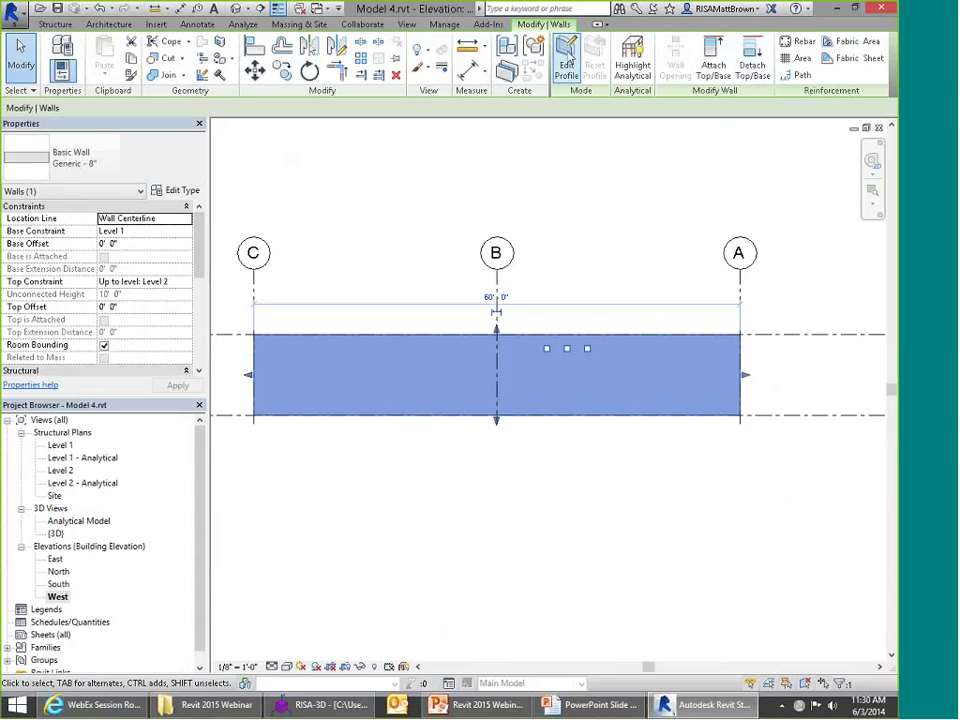
click(566, 62)
click(607, 43)
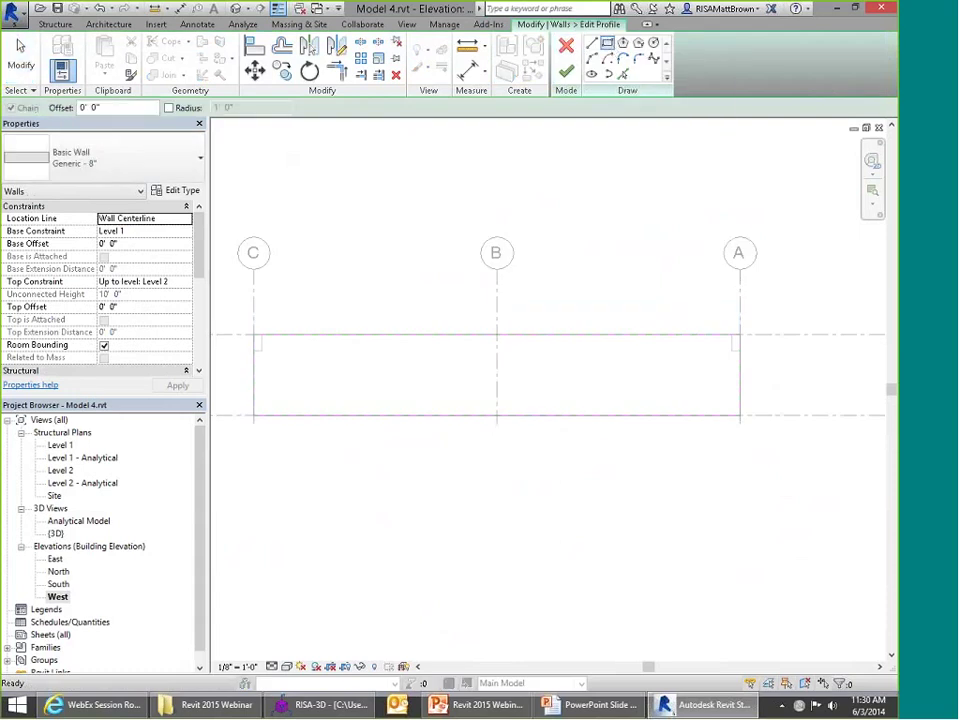
click(344, 353)
click(413, 385)
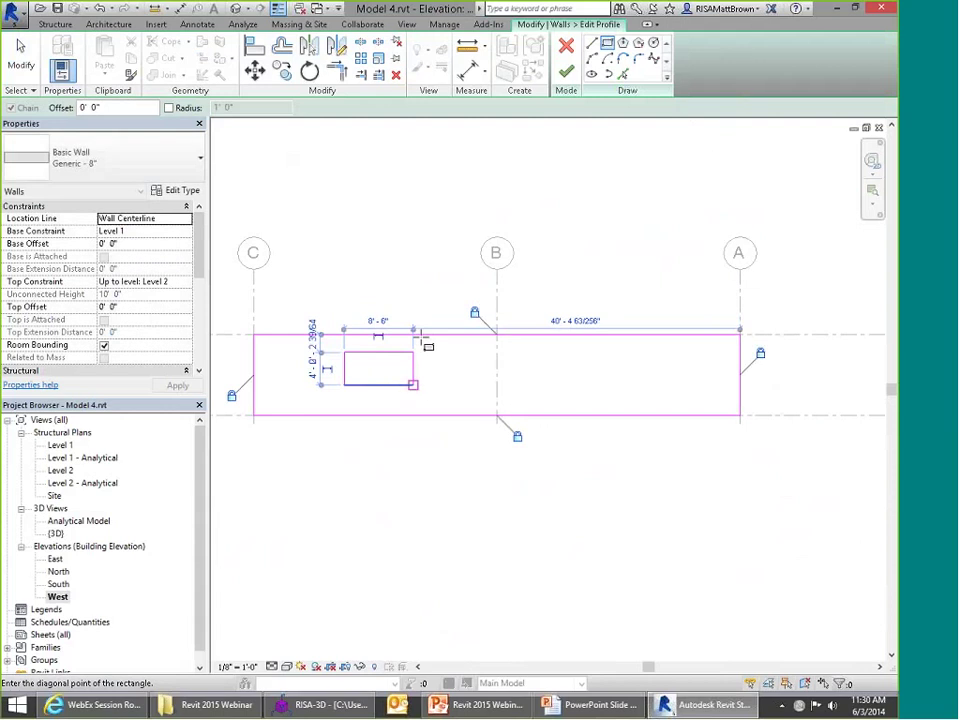
click(566, 72)
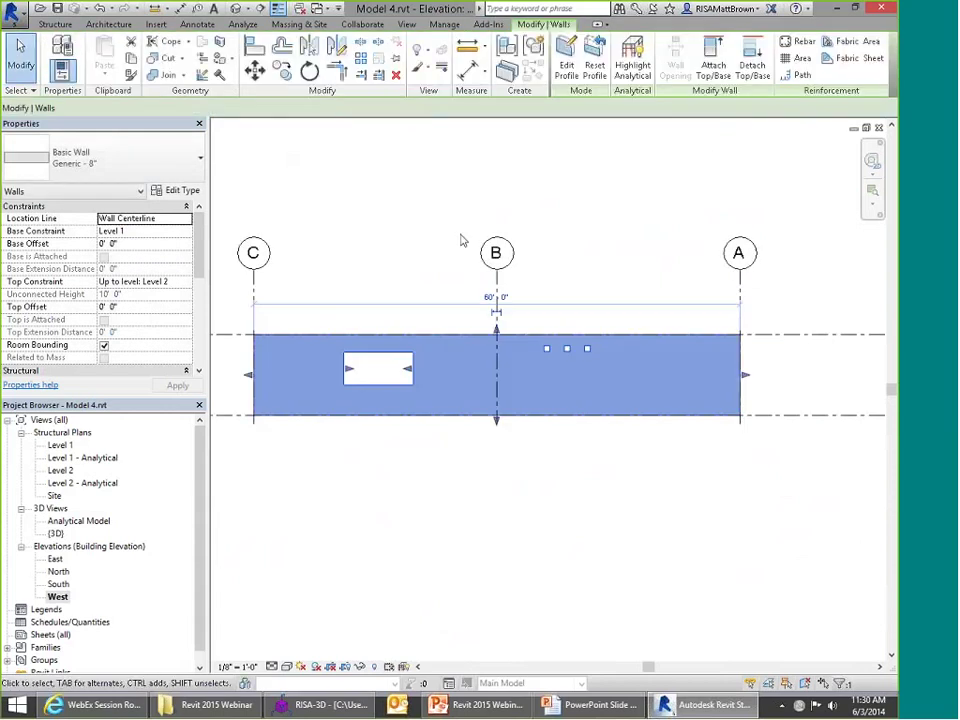
Step: Open the default {3D} view and examine the wall and its openings
double_click(56, 533)
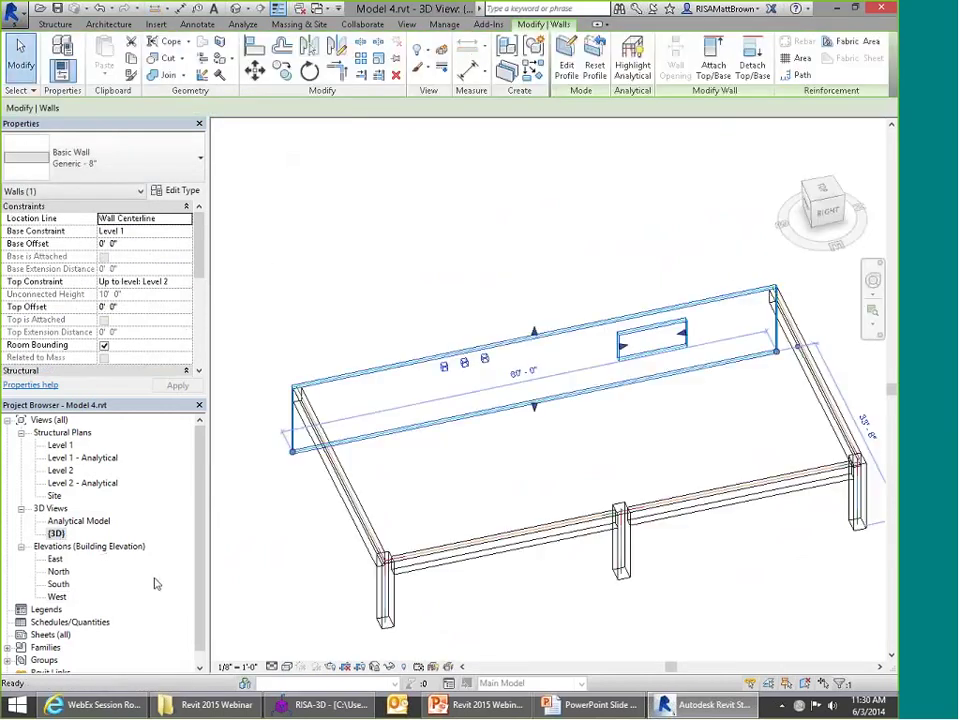
click(613, 453)
scroll(686, 320, up, 4)
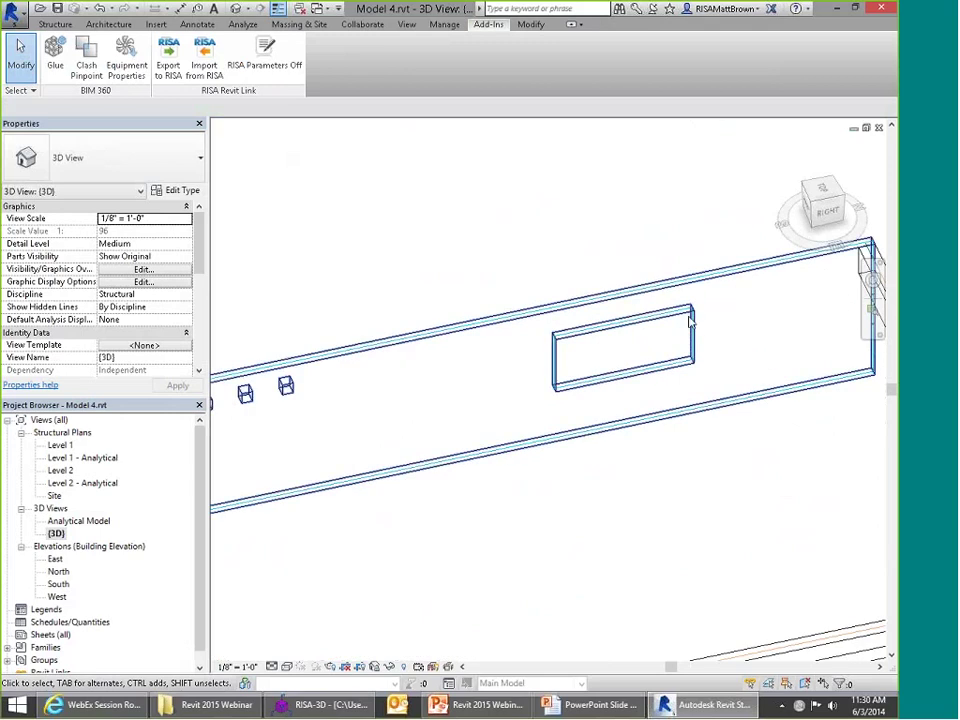
scroll(598, 331, down, 5)
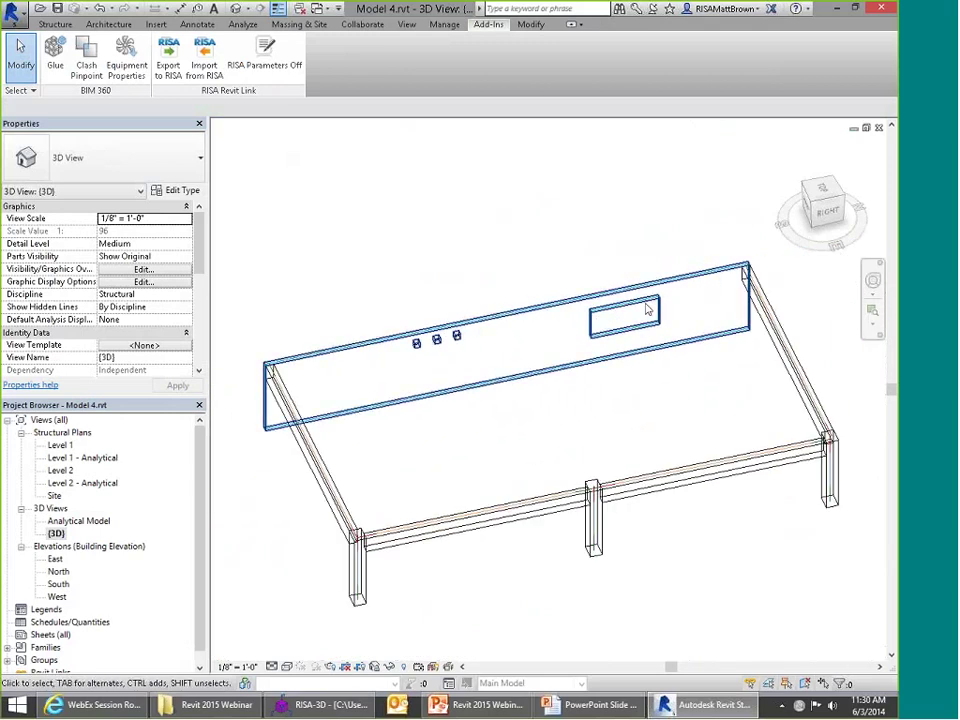
scroll(622, 315, up, 2)
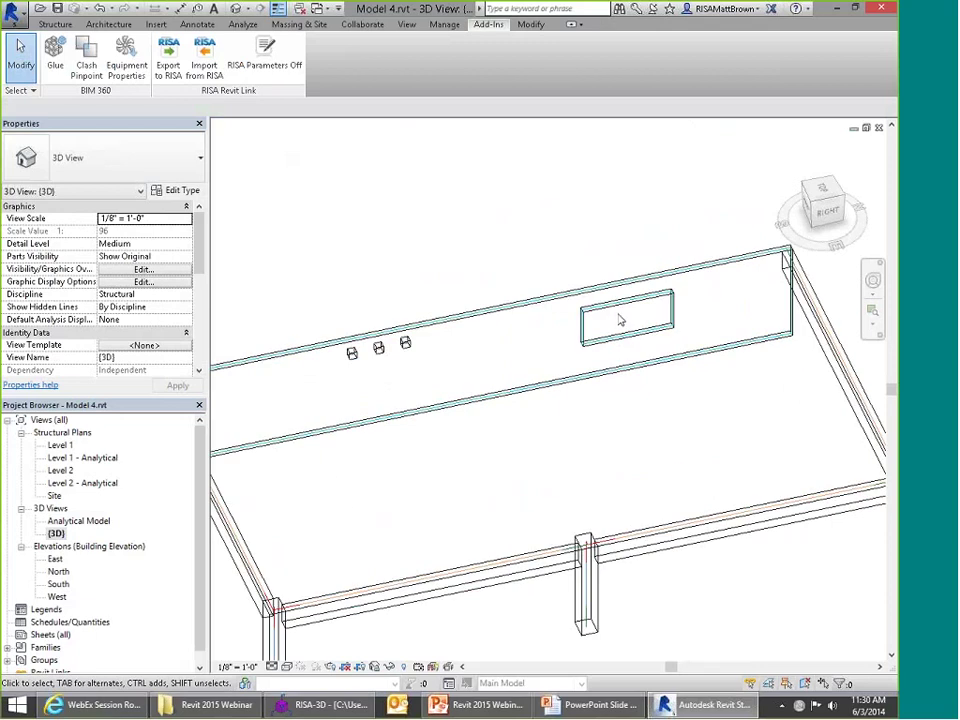
scroll(619, 319, down, 3)
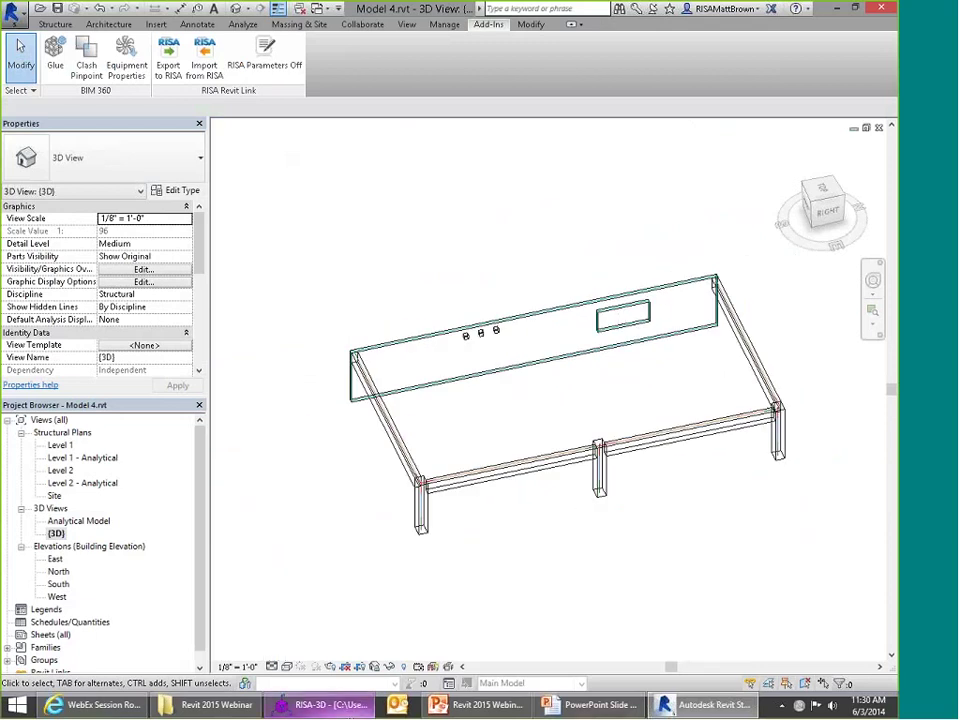
Step: Switch to RISA-3D and turn off the deflected shape to examine the beam-to-wall connection at the grid C corner
click(322, 706)
scroll(725, 449, up, 3)
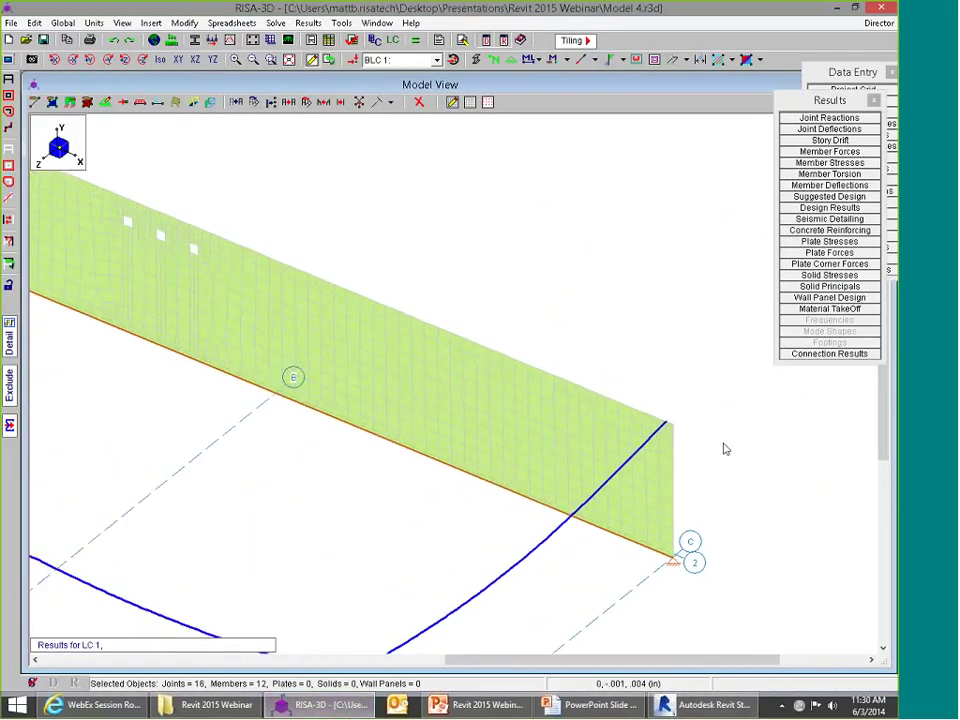
scroll(725, 449, up, 2)
click(688, 60)
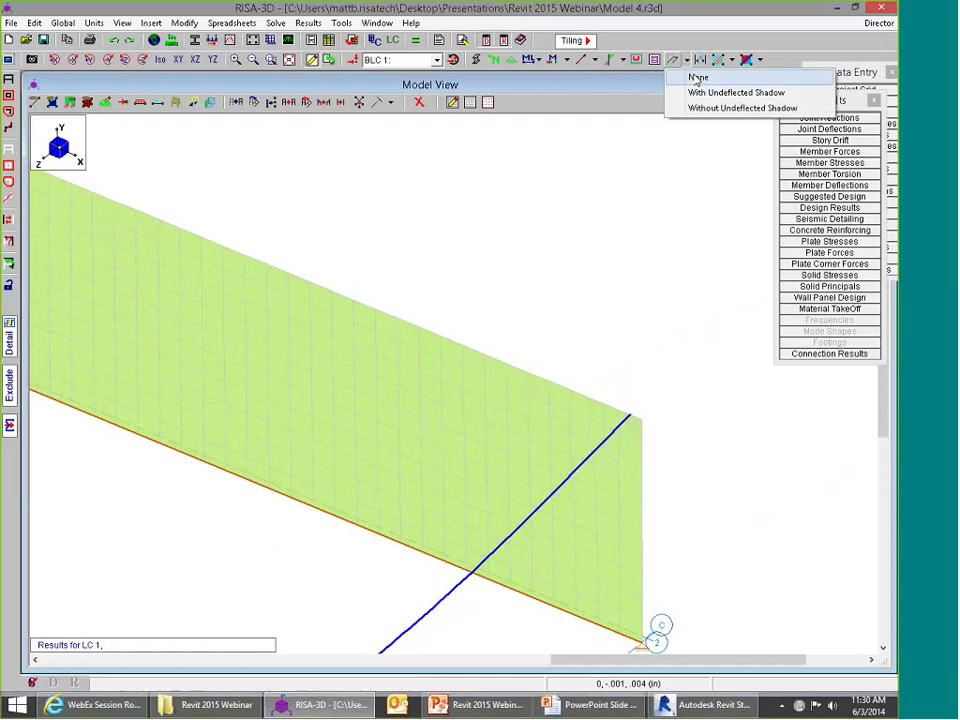
click(696, 78)
scroll(664, 407, up, 3)
scroll(616, 413, down, 3)
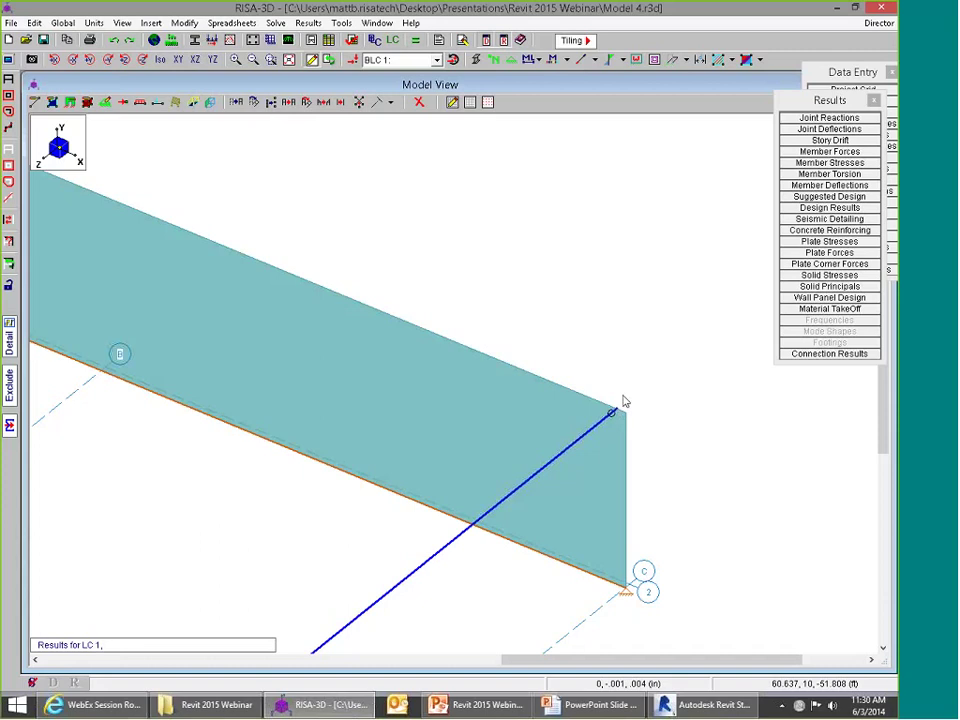
Step: Display the deflected shape without the undeflected shadow and examine where the beams meet both wall ends
click(688, 60)
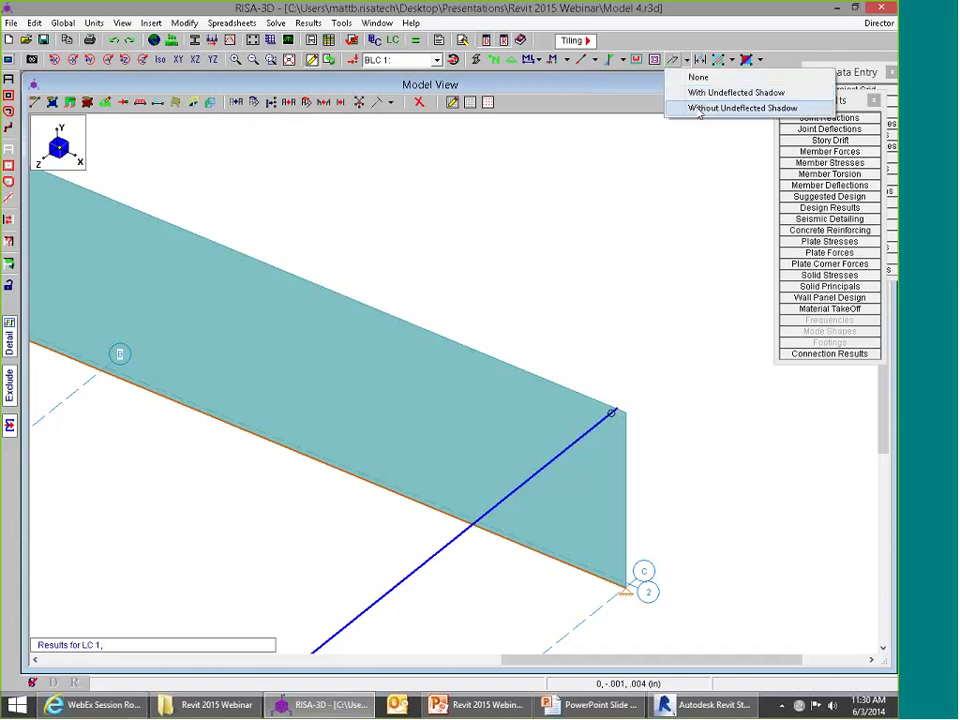
click(745, 109)
scroll(628, 420, up, 4)
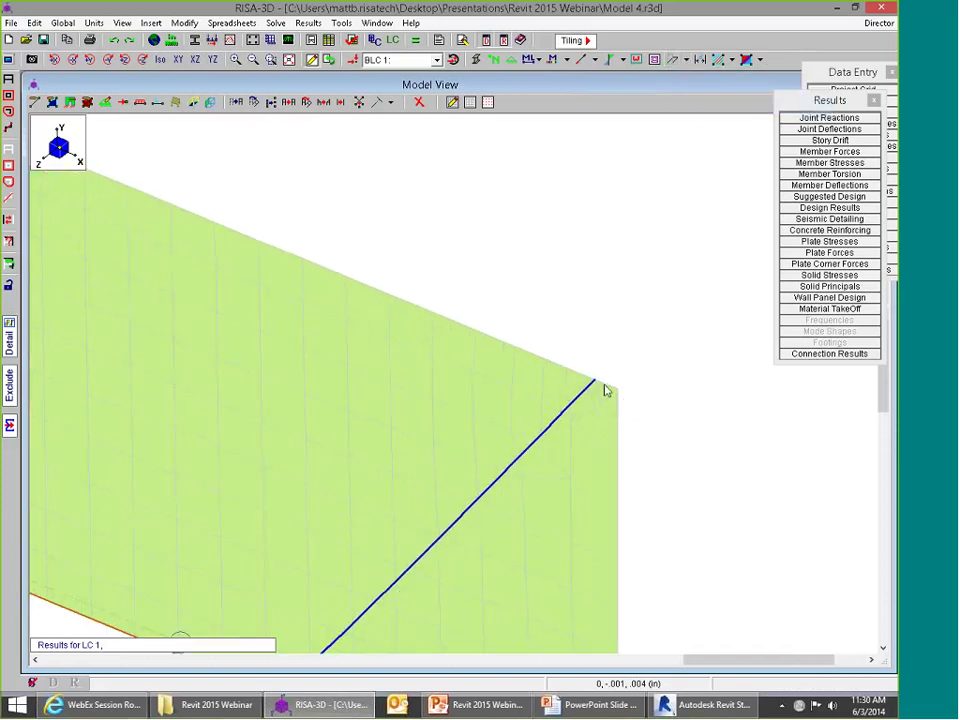
scroll(628, 386, down, 6)
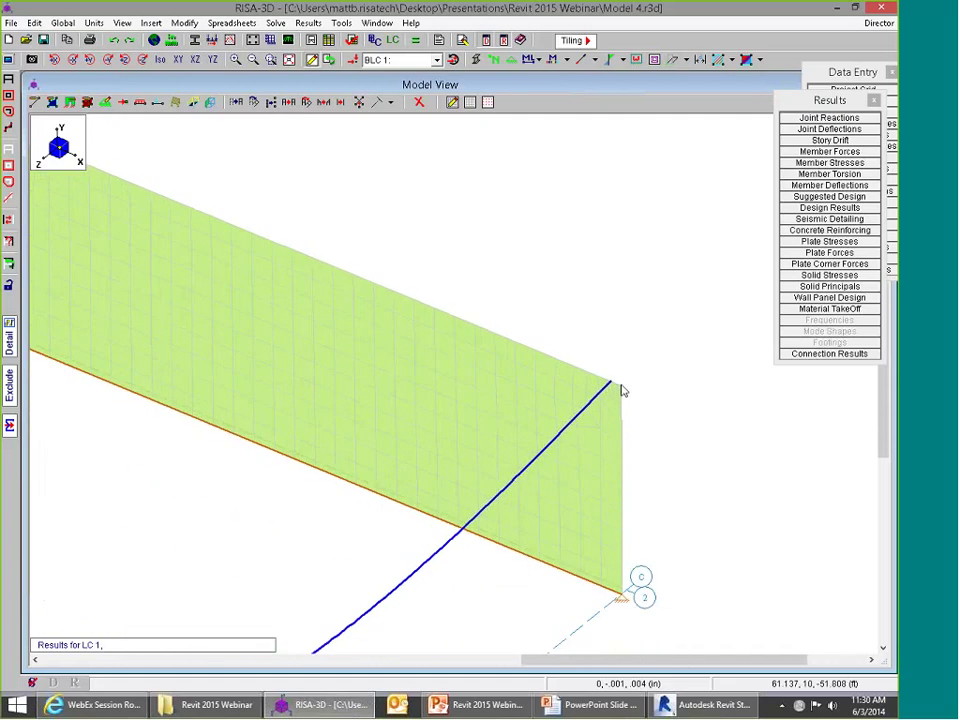
scroll(182, 261, up, 4)
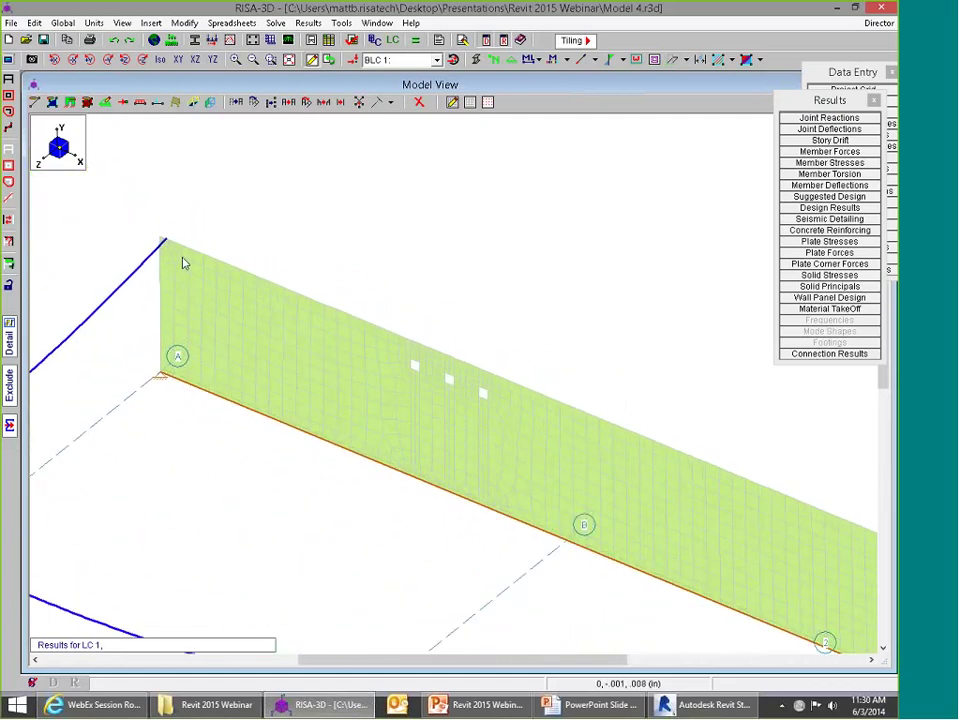
click(590, 705)
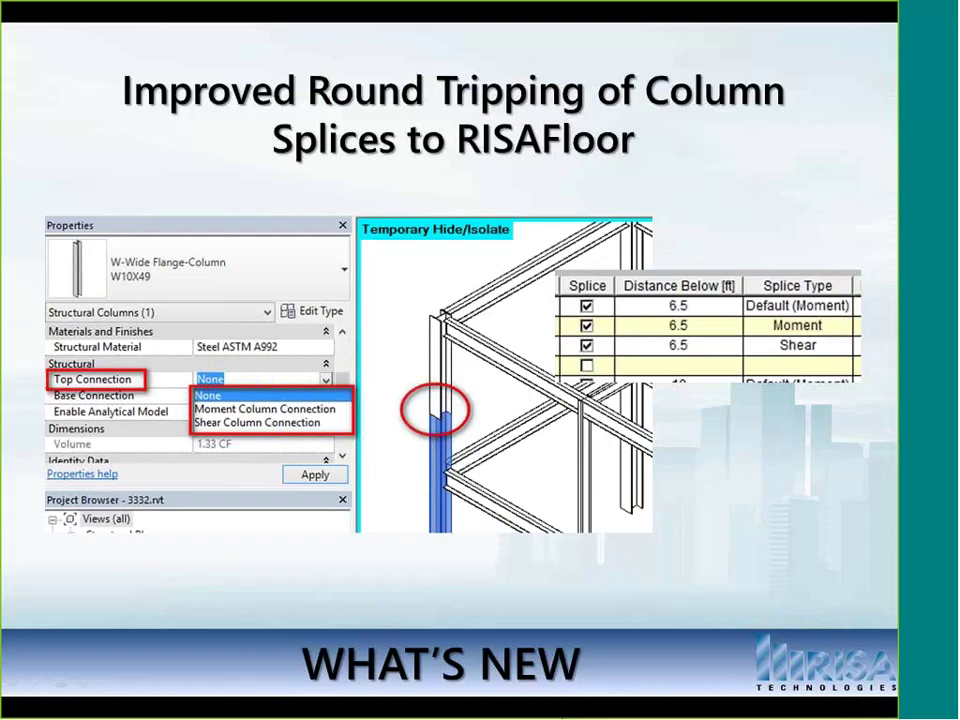
key(alt+Tab)
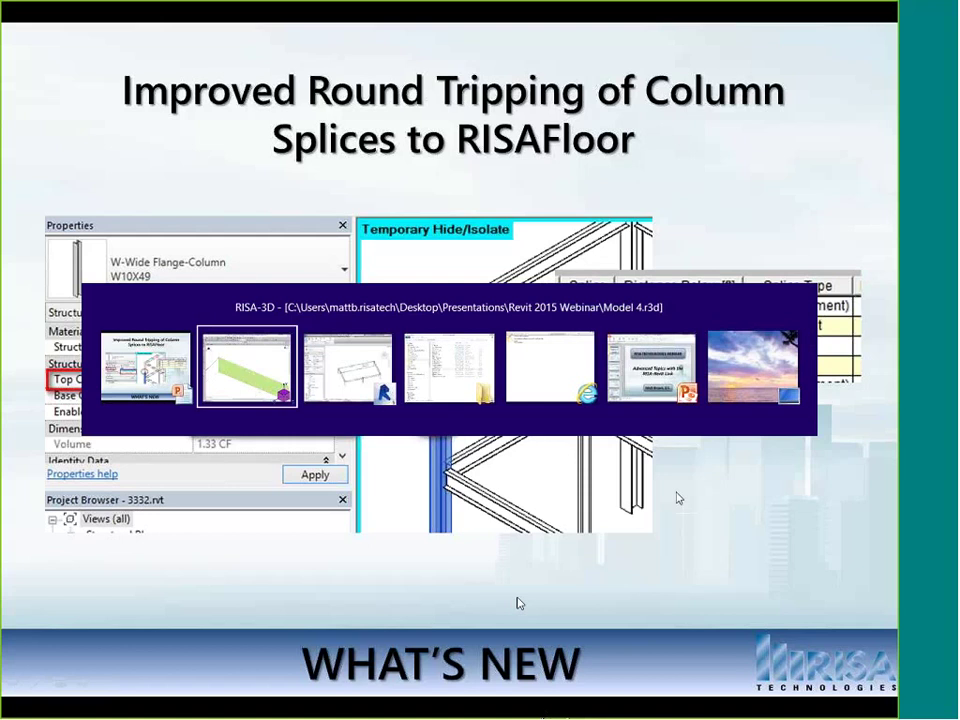
key(alt+Tab)
key(alt+Tab)
key(alt+Tab)
key(alt+Tab)
key(alt+Tab)
key(alt+Tab)
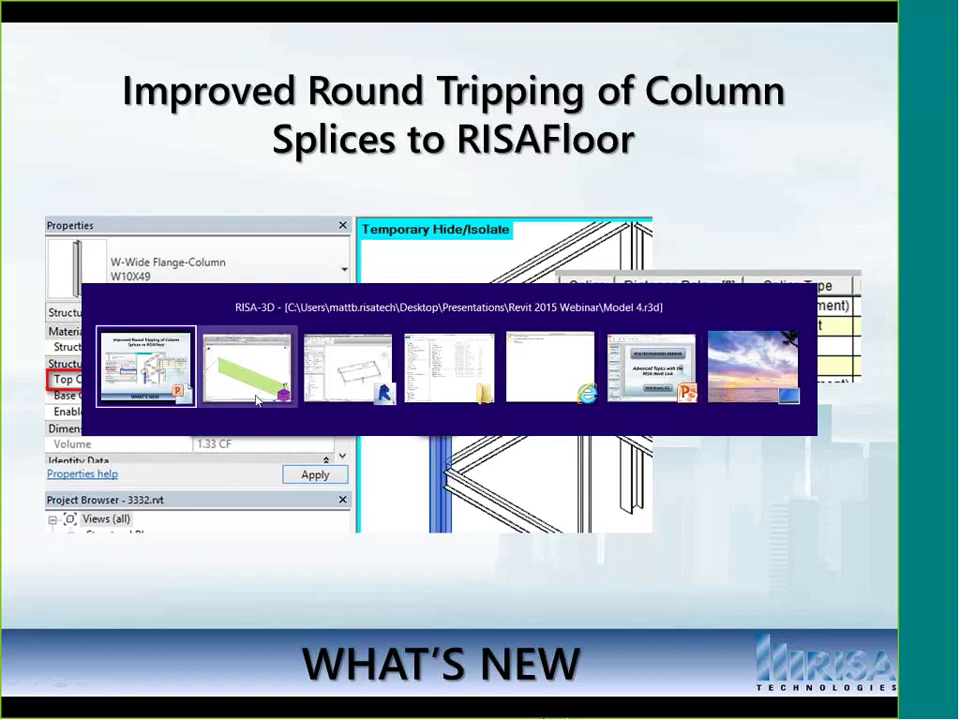
Step: Switch to the Model 4 project in Revit and open the Analytical Model 3D view
key(alt+Tab)
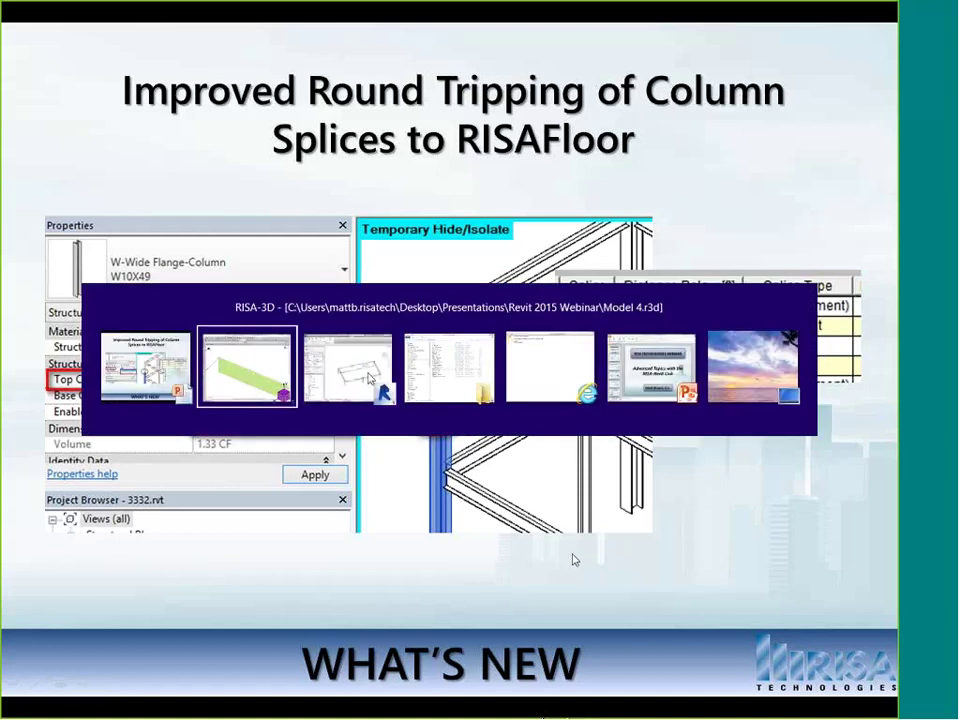
scroll(339, 334, up, 9)
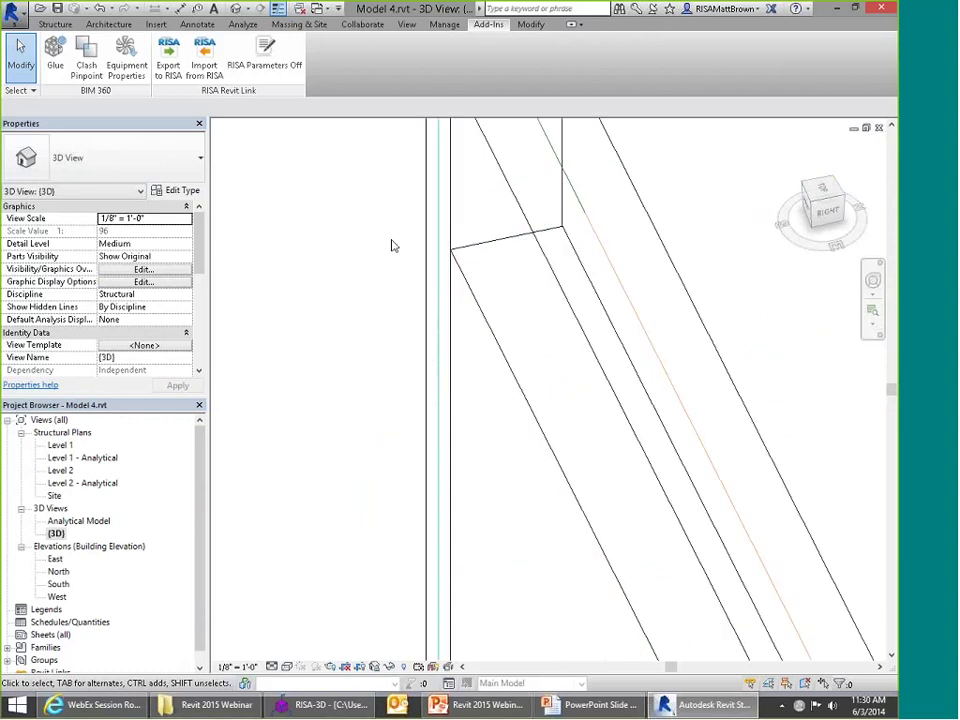
scroll(357, 322, down, 8)
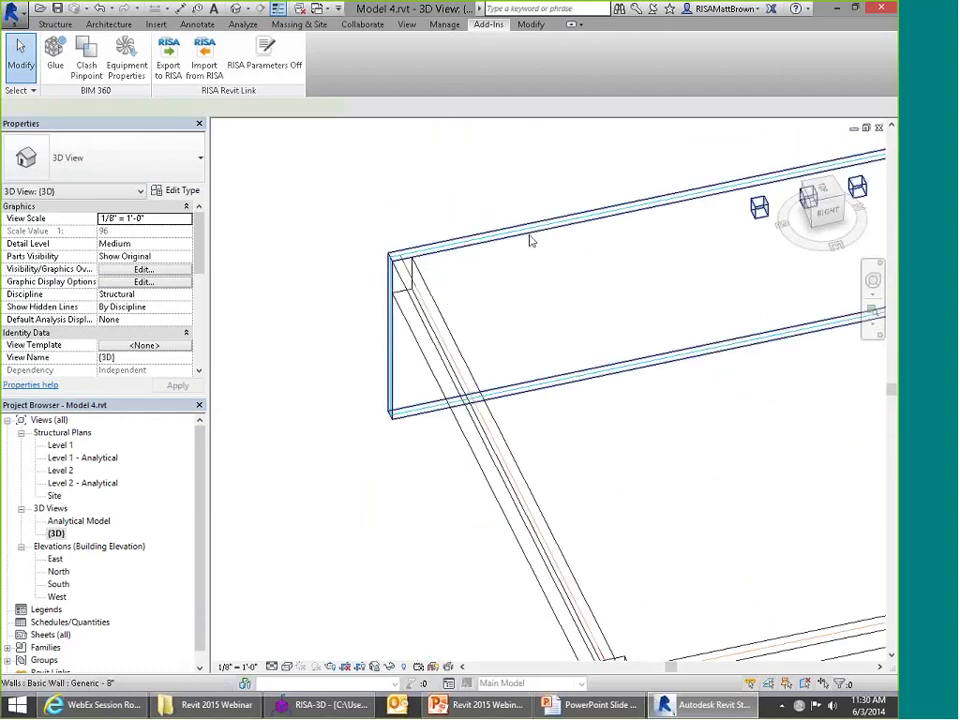
click(531, 240)
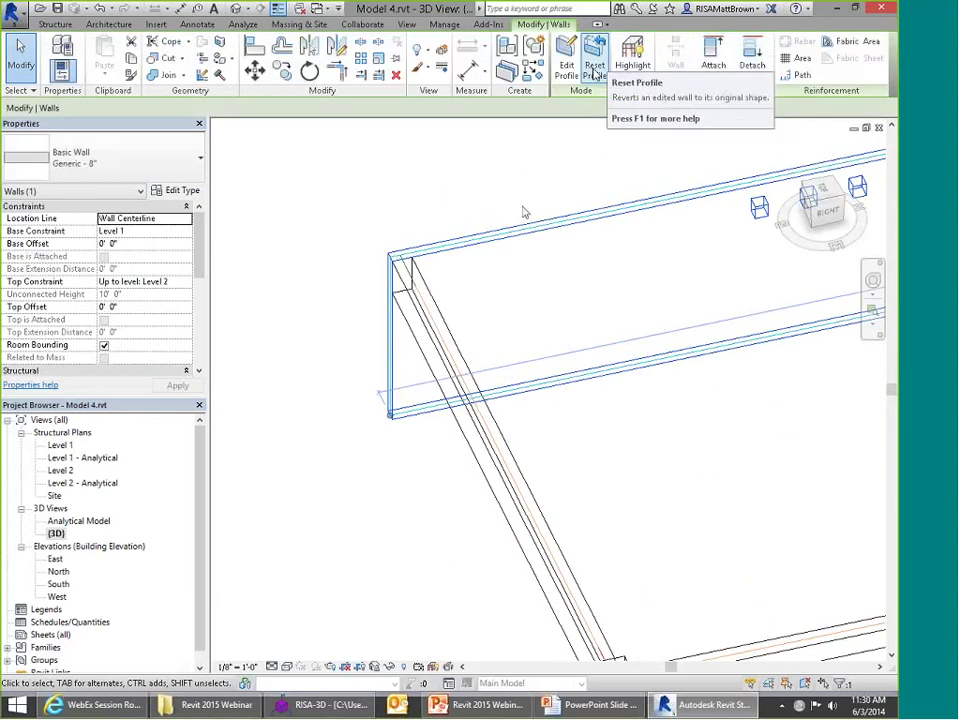
click(505, 233)
double_click(79, 521)
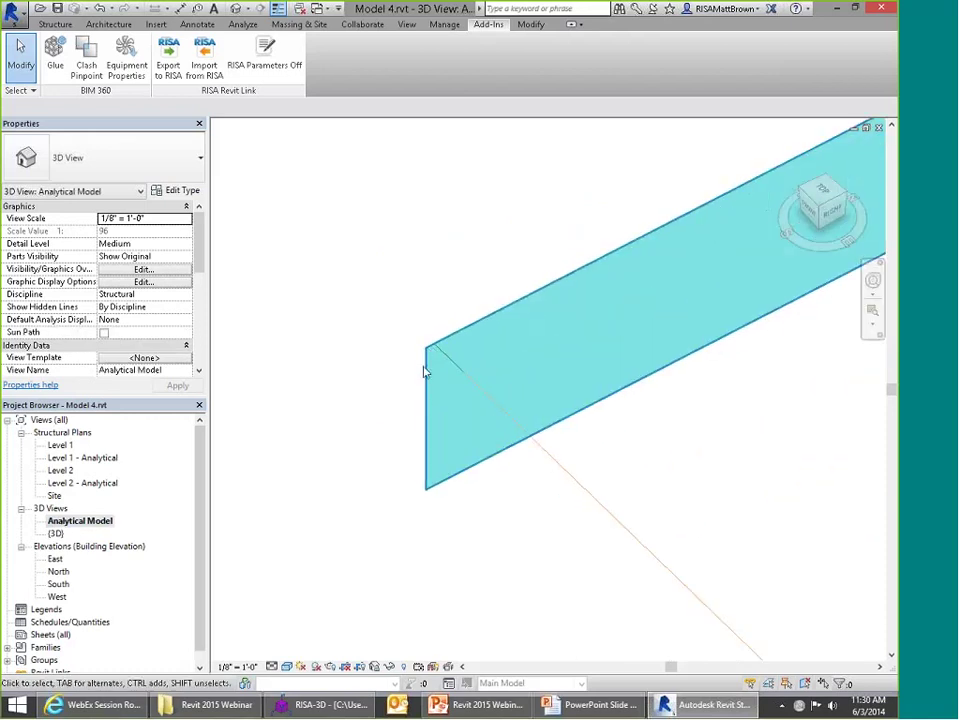
Step: Start Analytical Adjust on the wall and use Wall Adjustment to align the end farther from the rectangular opening with the adjoining beam
click(425, 370)
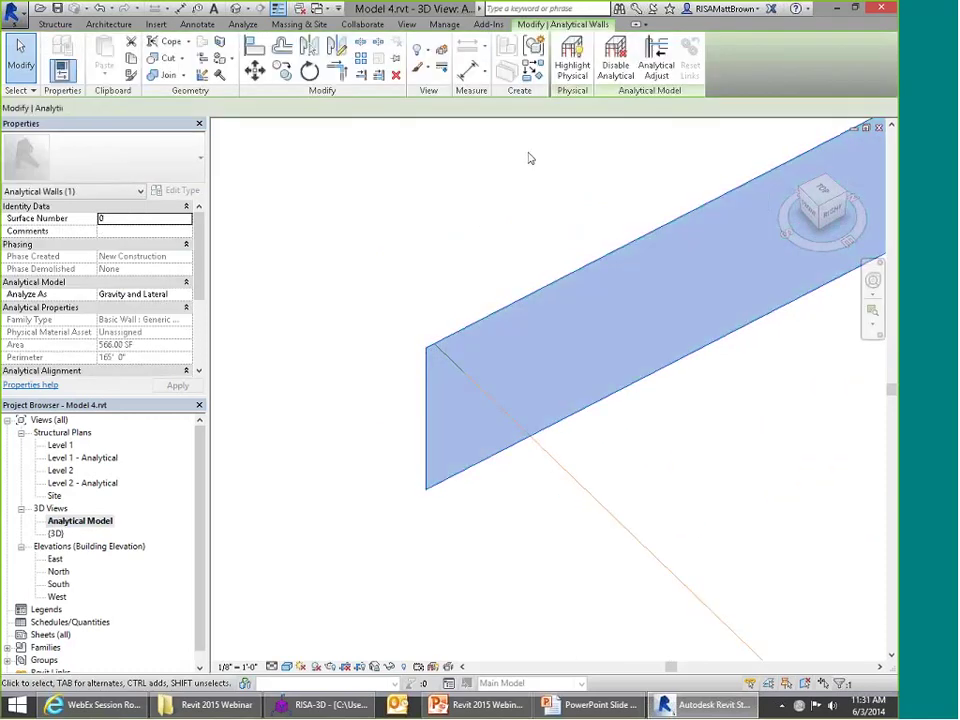
click(658, 62)
click(236, 148)
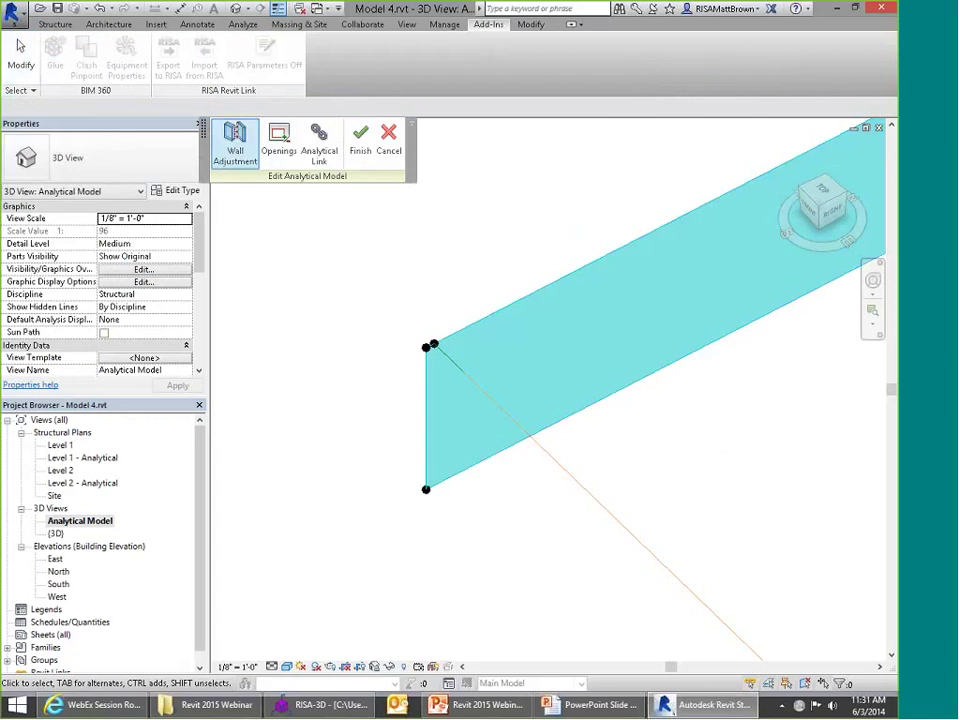
click(476, 386)
Step: Align the wall end nearest the rectangular opening with its adjoining beam using Wall Adjustment, and finish editing the analytical model
scroll(345, 386, down, 3)
scroll(612, 303, up, 5)
scroll(385, 268, down, 3)
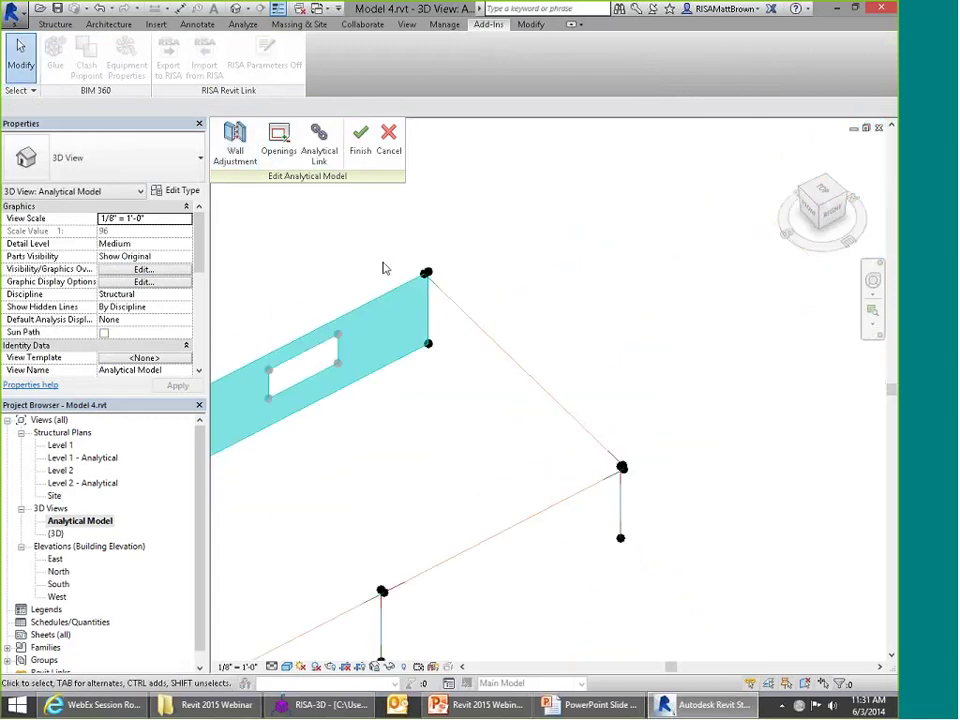
scroll(420, 272, up, 4)
click(236, 148)
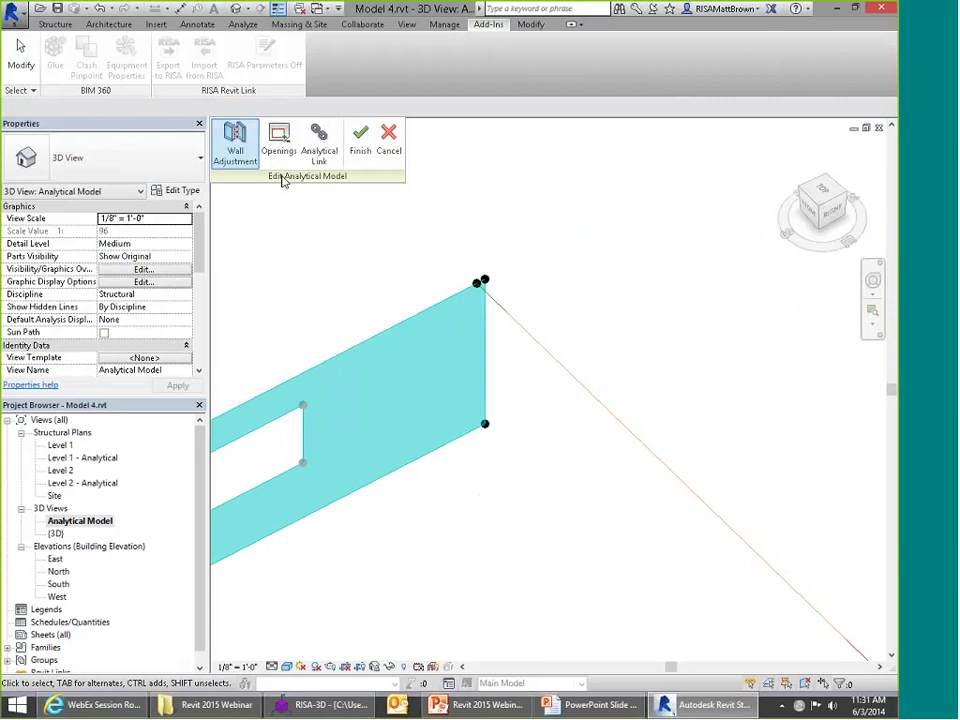
click(486, 332)
click(522, 325)
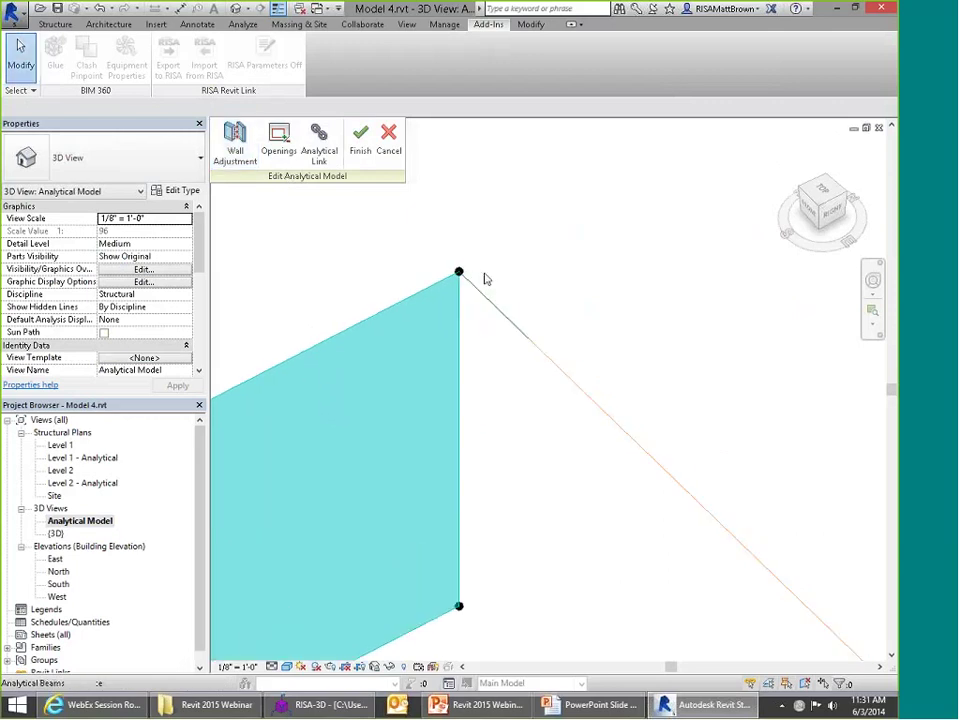
click(360, 142)
Step: Export the adjusted model to RISA-3D with the Launch Program option, keeping the preset export options and file names
scroll(540, 313, down, 5)
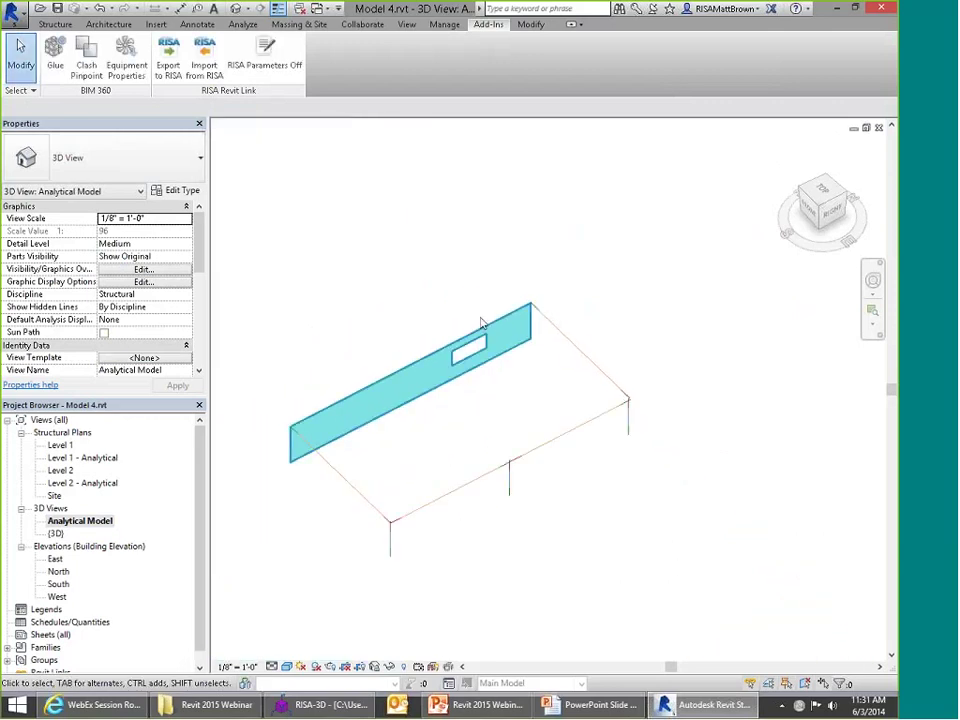
scroll(311, 392, up, 3)
scroll(306, 416, down, 2)
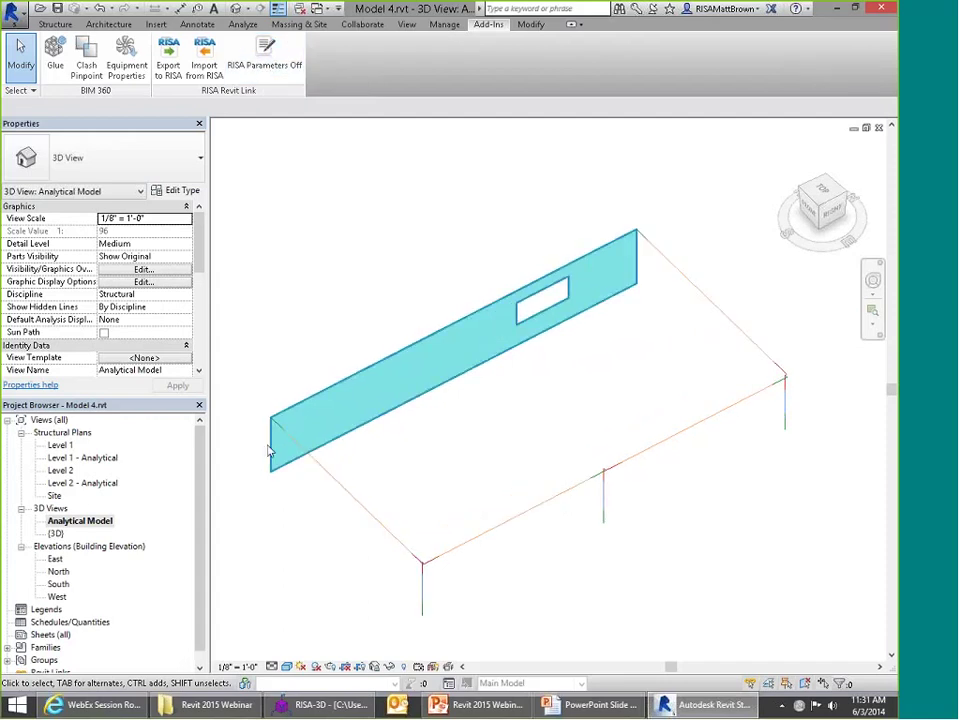
click(168, 56)
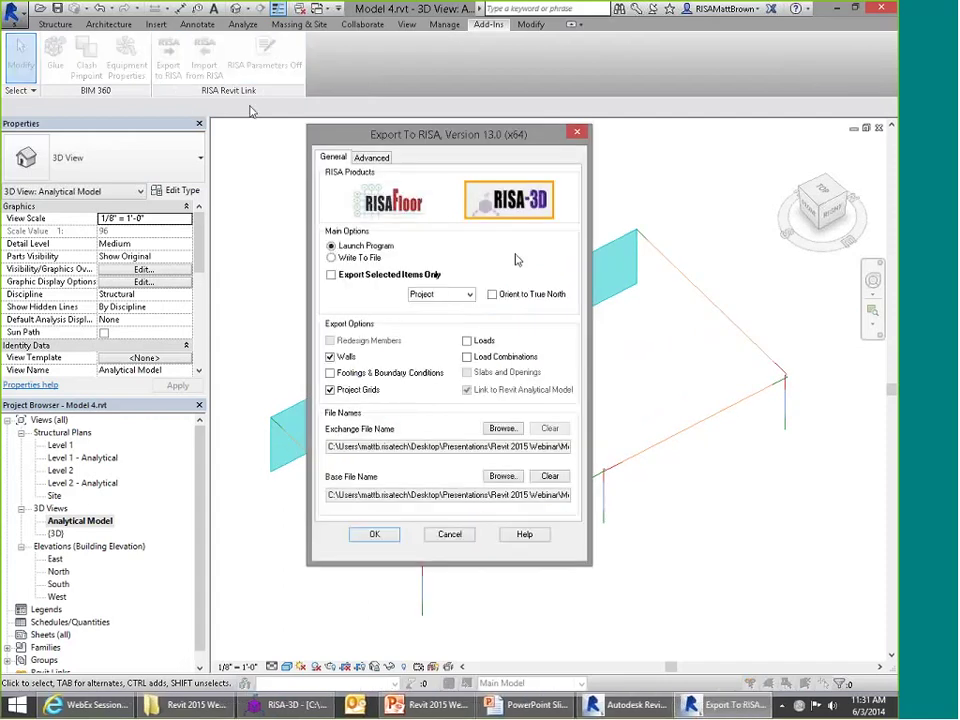
click(381, 538)
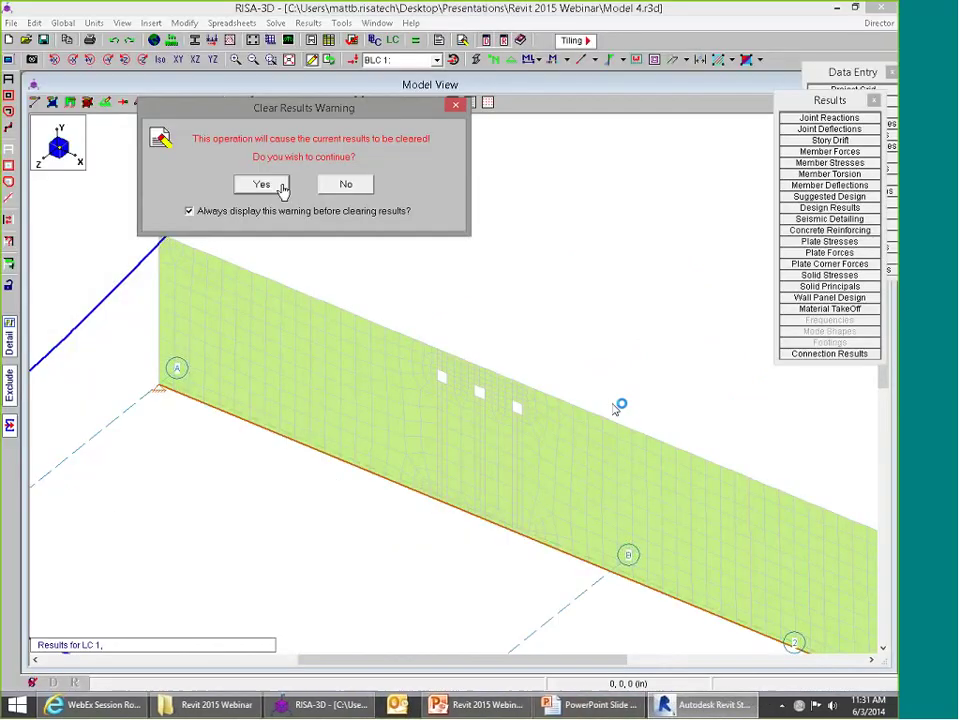
Step: Allow the existing RISA-3D results to be cleared, complete the model transfer and accept the global parameters
click(287, 184)
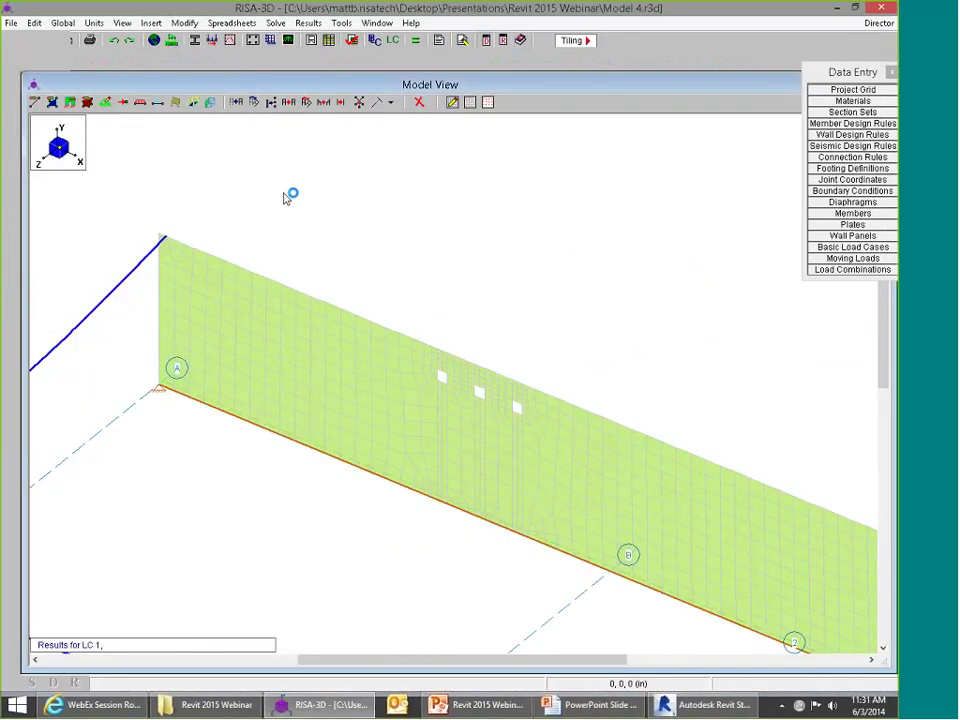
click(513, 402)
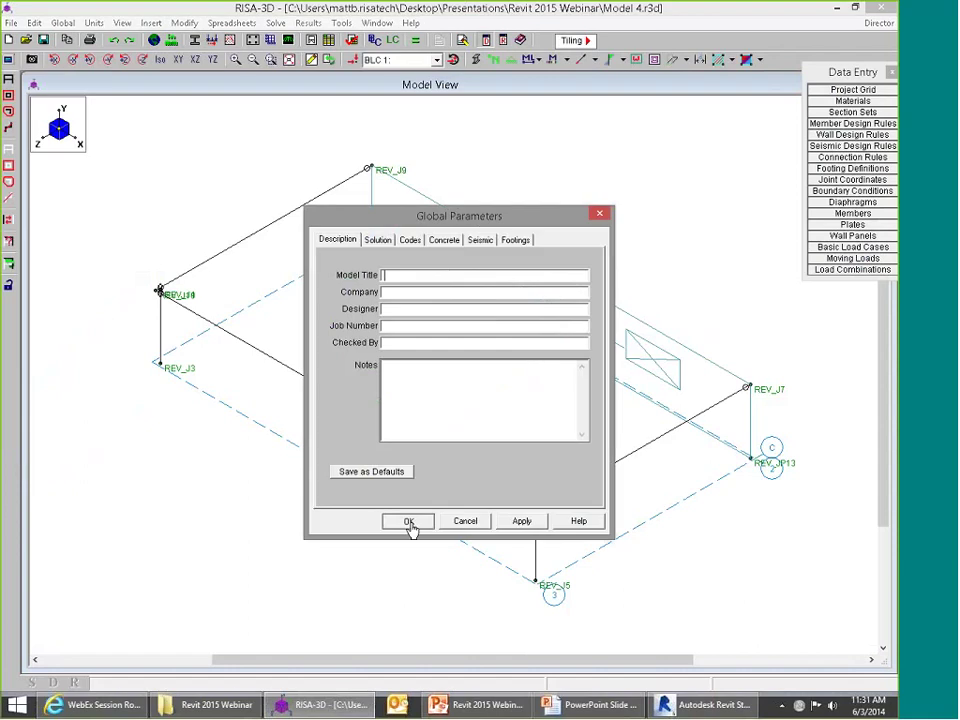
click(403, 520)
Step: Assign fixed boundary conditions to the base joints of the three columns at REV_J1, REV_J3 and REV_J5
scroll(370, 168, up, 3)
scroll(375, 174, down, 2)
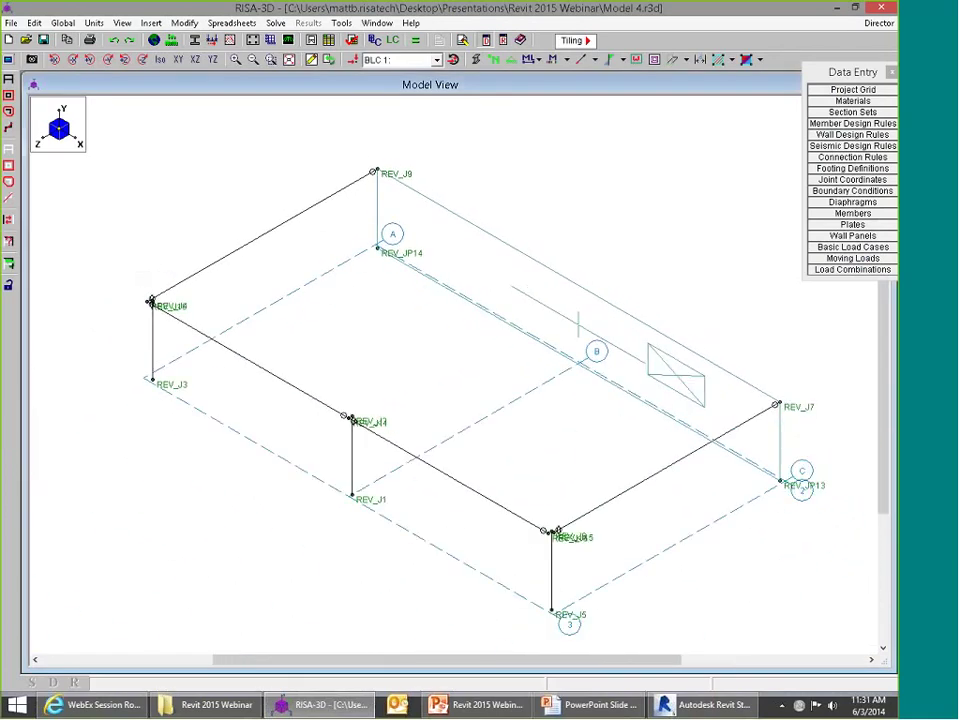
scroll(556, 560, up, 3)
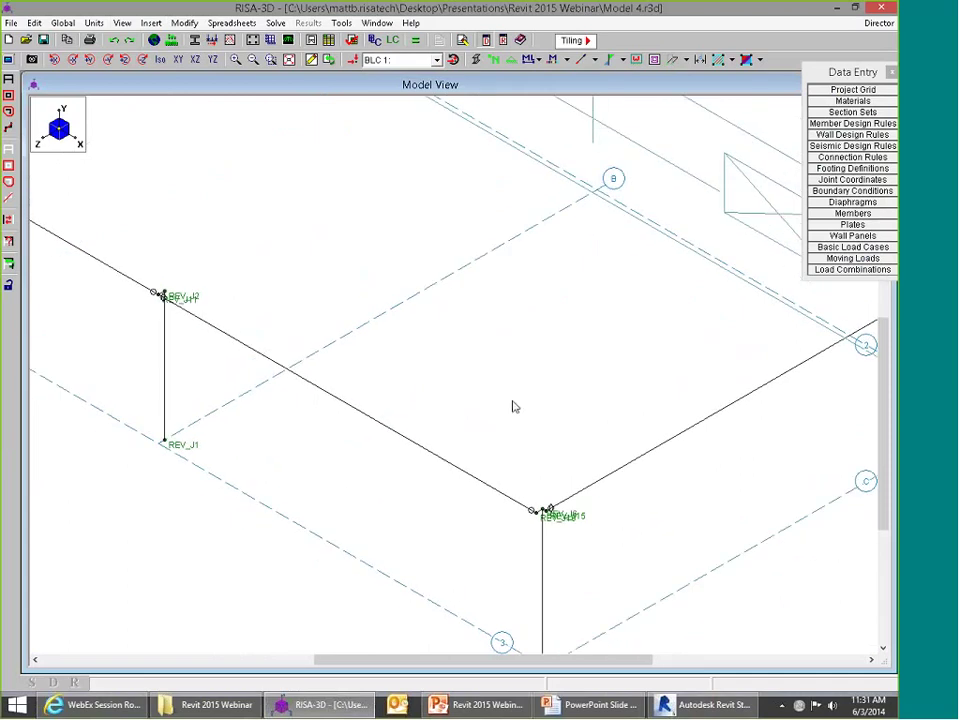
scroll(512, 405, down, 4)
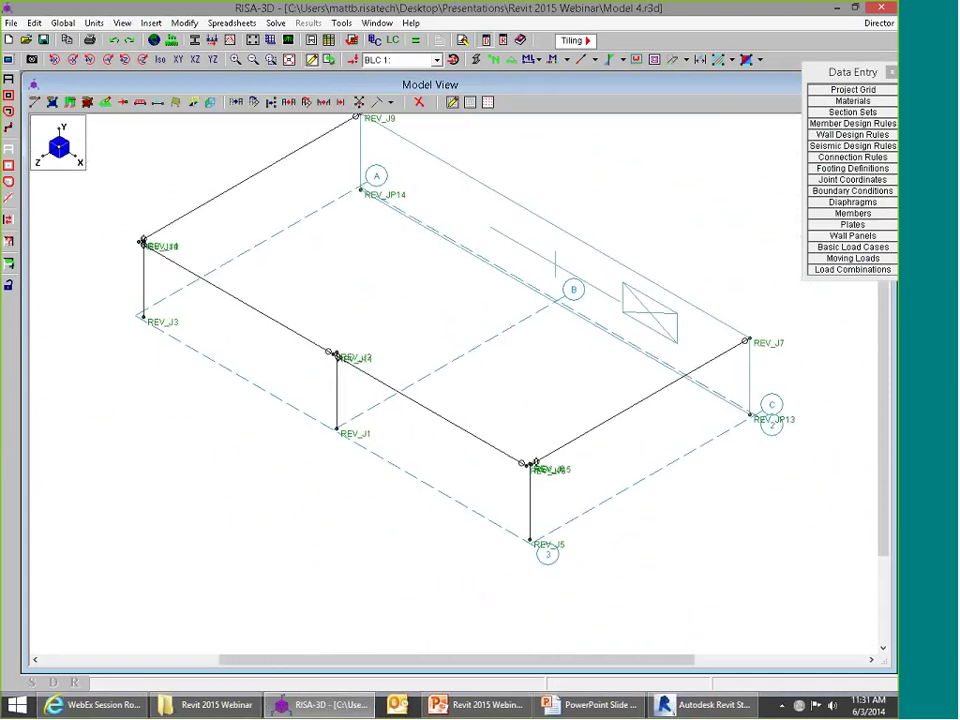
click(103, 98)
click(153, 313)
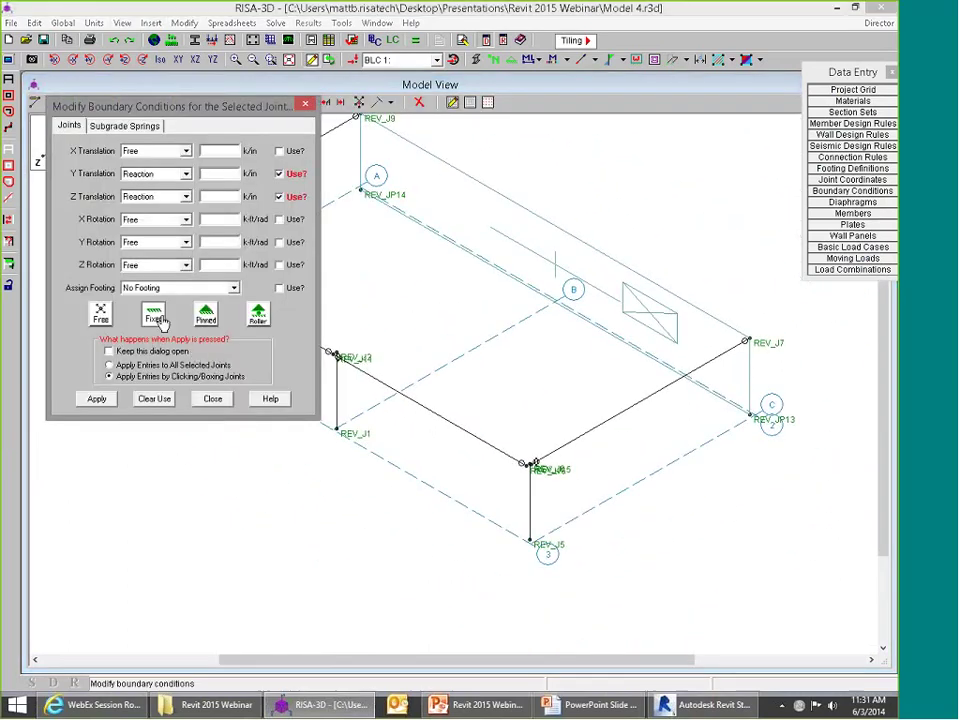
click(96, 398)
drag(124, 311, 190, 348)
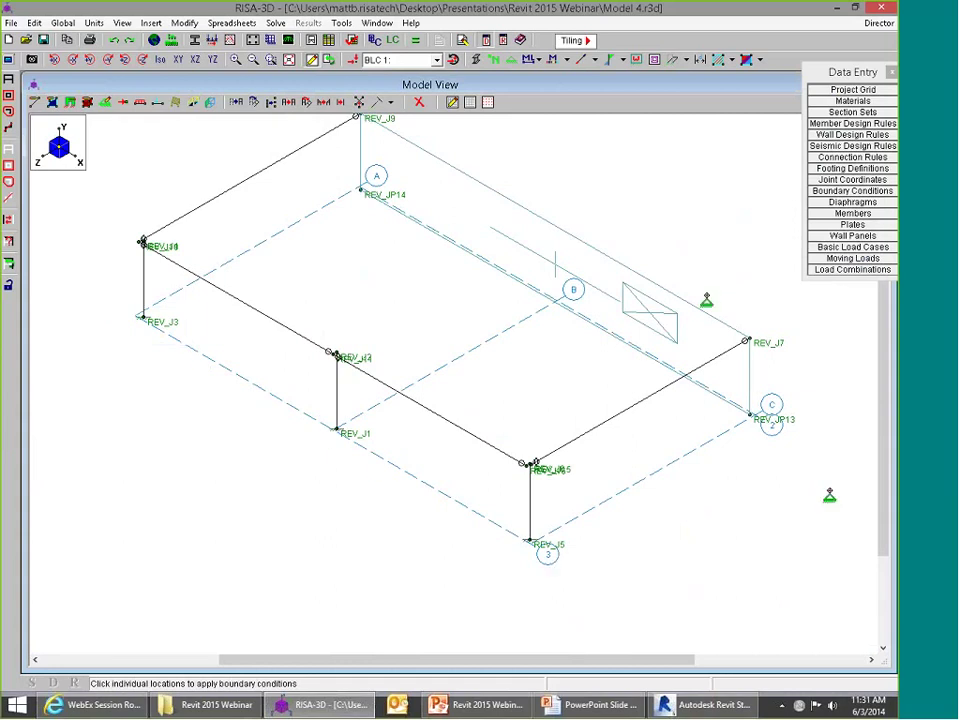
Step: Enter Y as the first BLC of load combination 1, solve the current combination and decline a new view of the locked joints
click(852, 269)
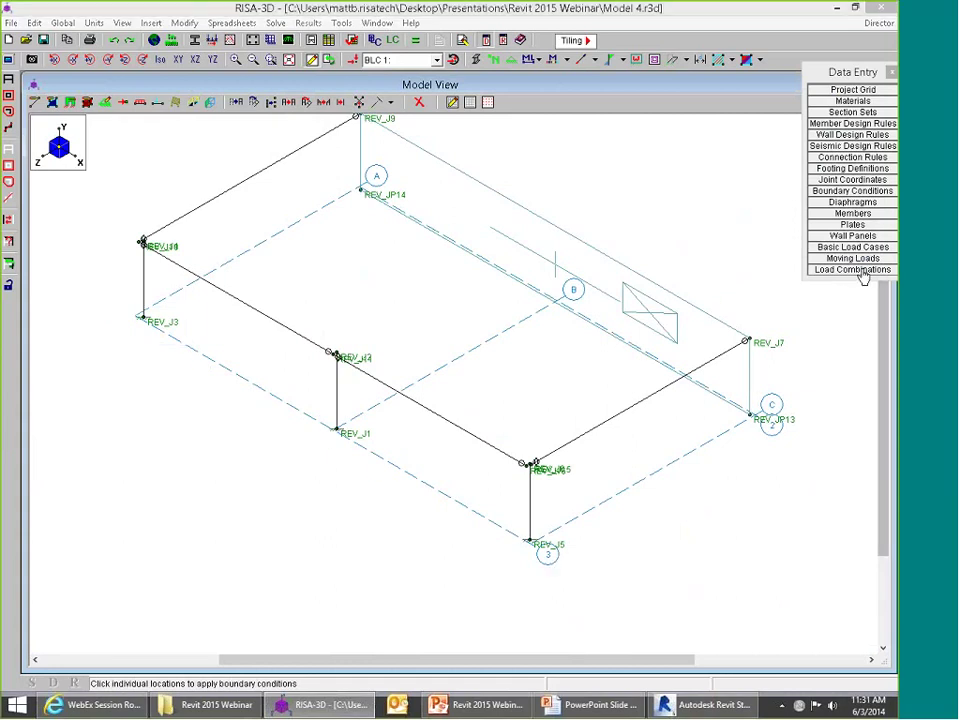
click(320, 207)
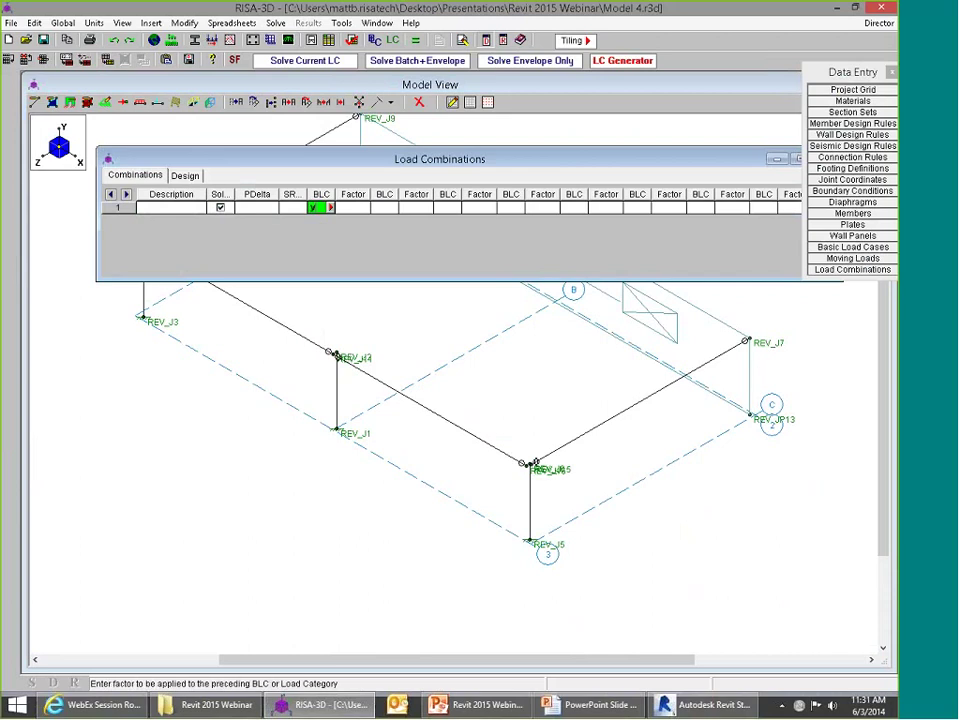
key(Tab)
click(295, 60)
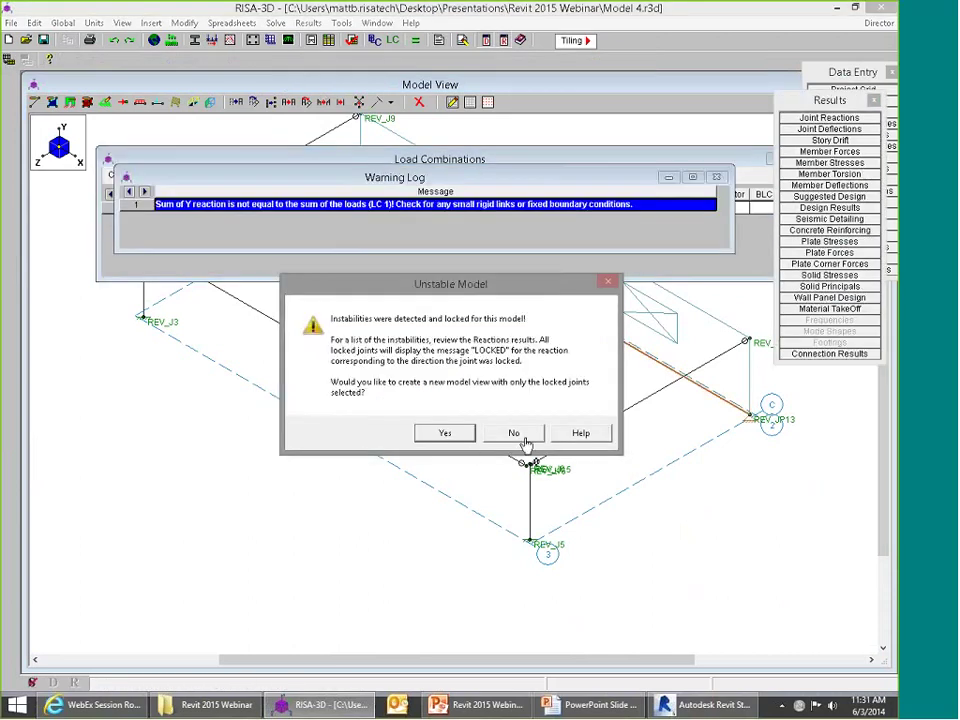
click(516, 440)
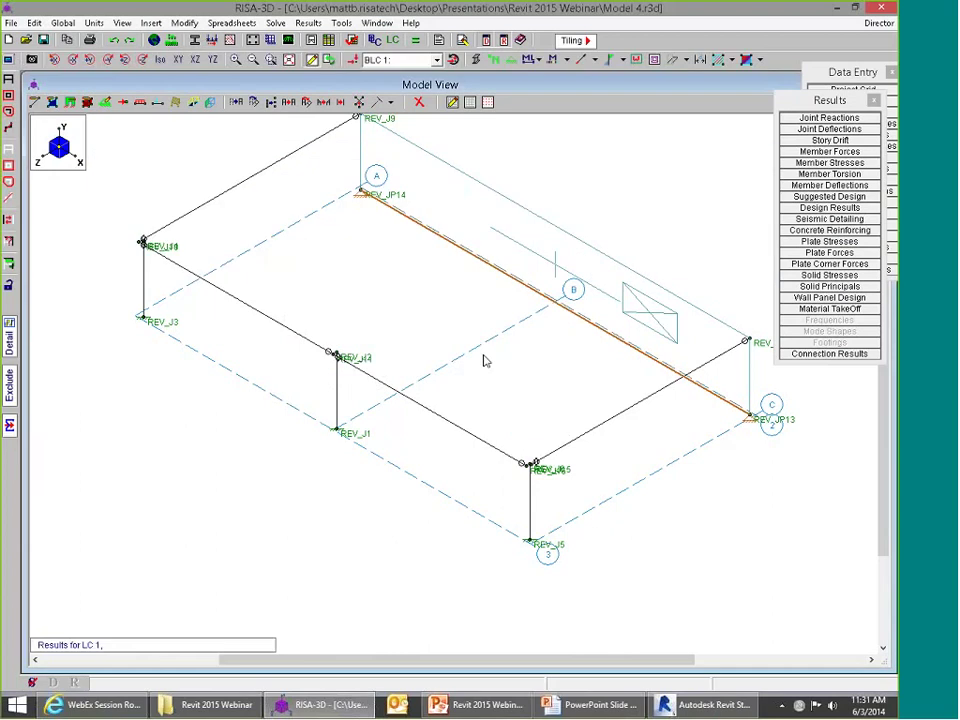
Step: Unselect the whole model and select only the four beams
scroll(349, 342, up, 4)
scroll(328, 378, up, 1)
scroll(321, 388, down, 6)
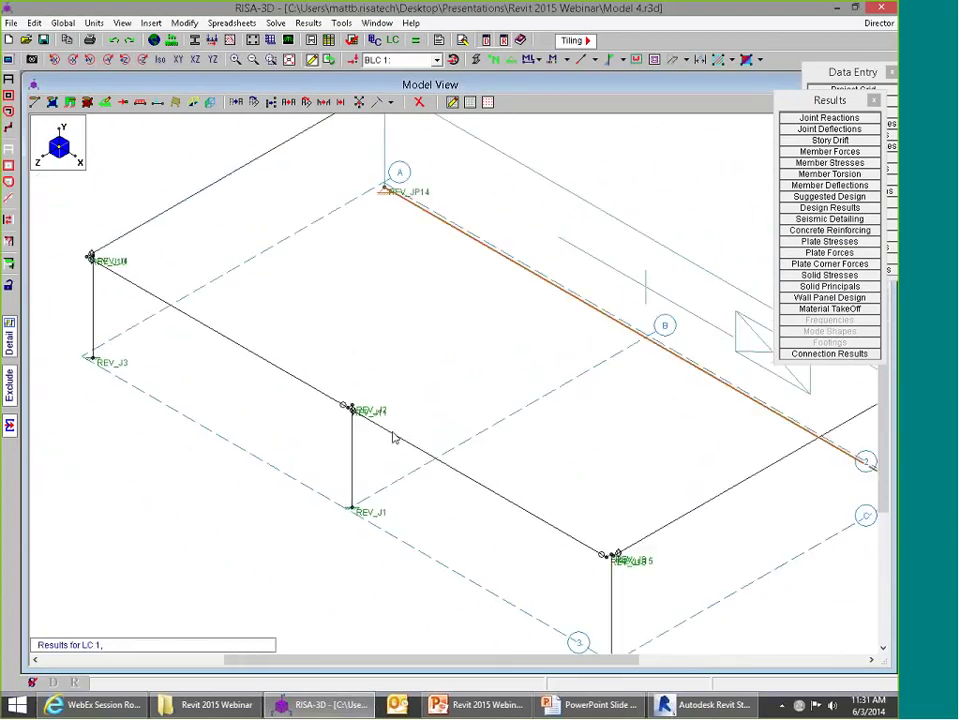
scroll(428, 254, up, 1)
scroll(411, 246, down, 2)
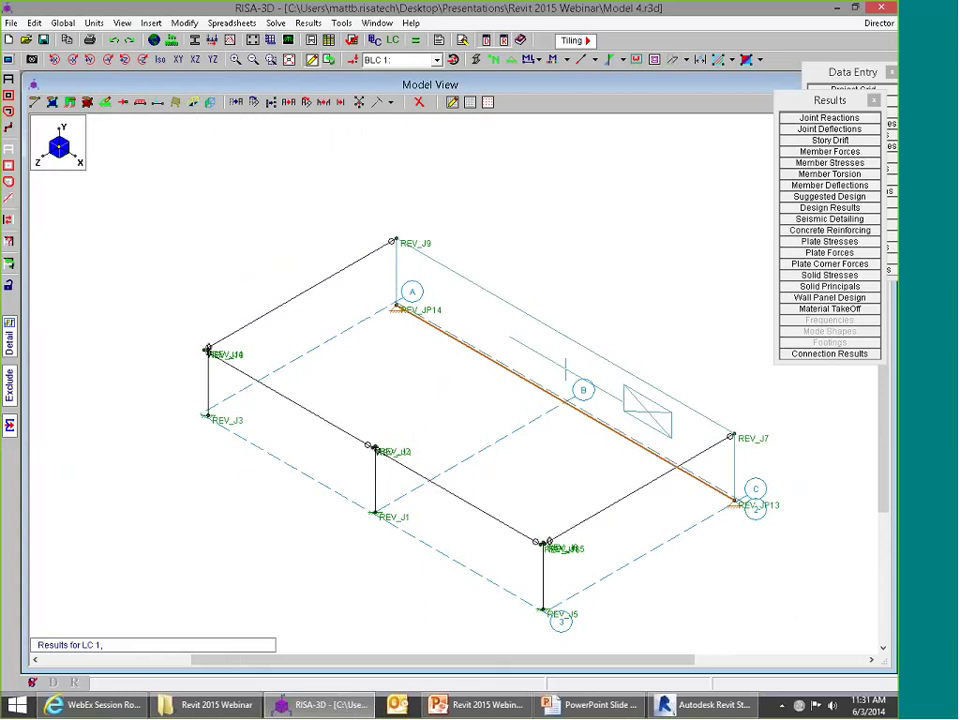
click(8, 112)
click(332, 283)
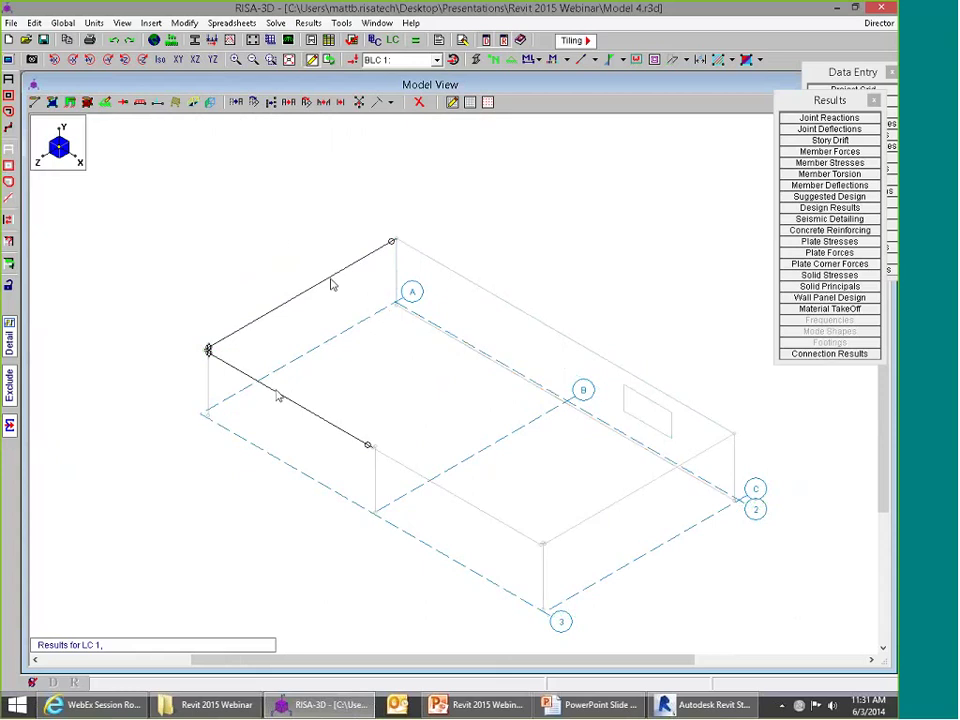
click(290, 394)
click(460, 494)
click(610, 505)
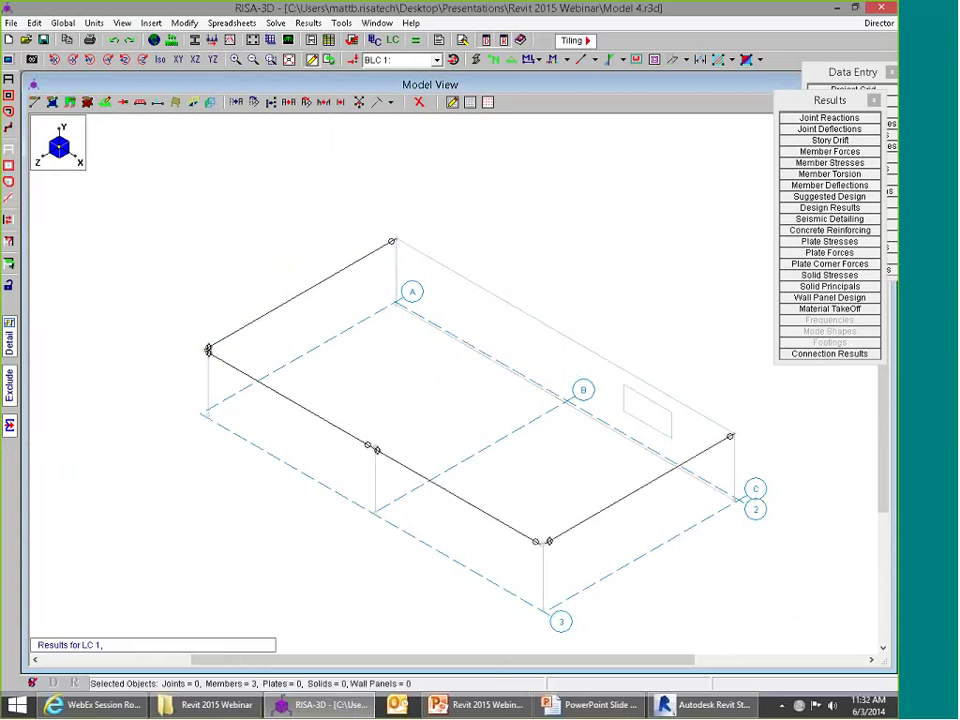
Step: Display the member labels on the four selected beams
click(537, 59)
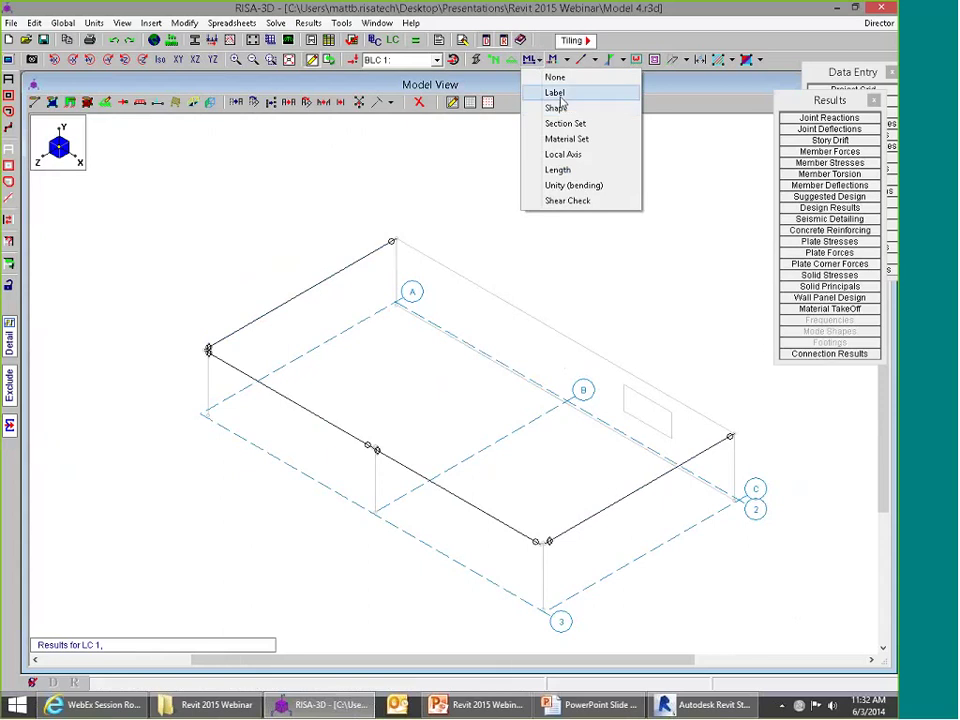
click(554, 92)
scroll(313, 320, up, 1)
scroll(306, 306, down, 1)
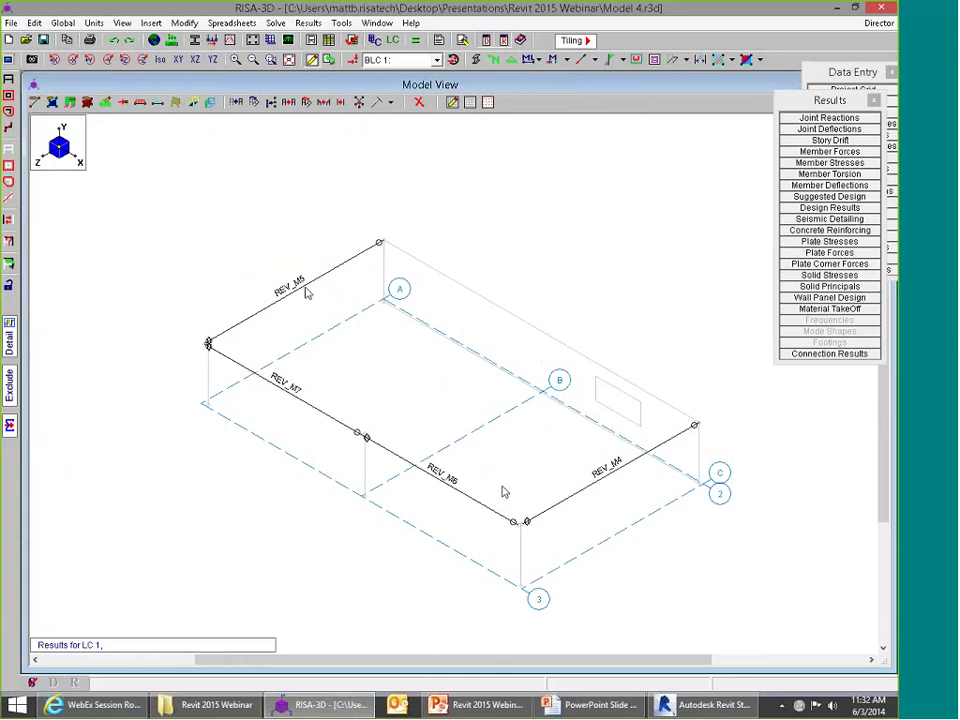
Step: Relabel the four selected members sequentially with the prefix B, numbering them from B1 to B4
right_click(325, 412)
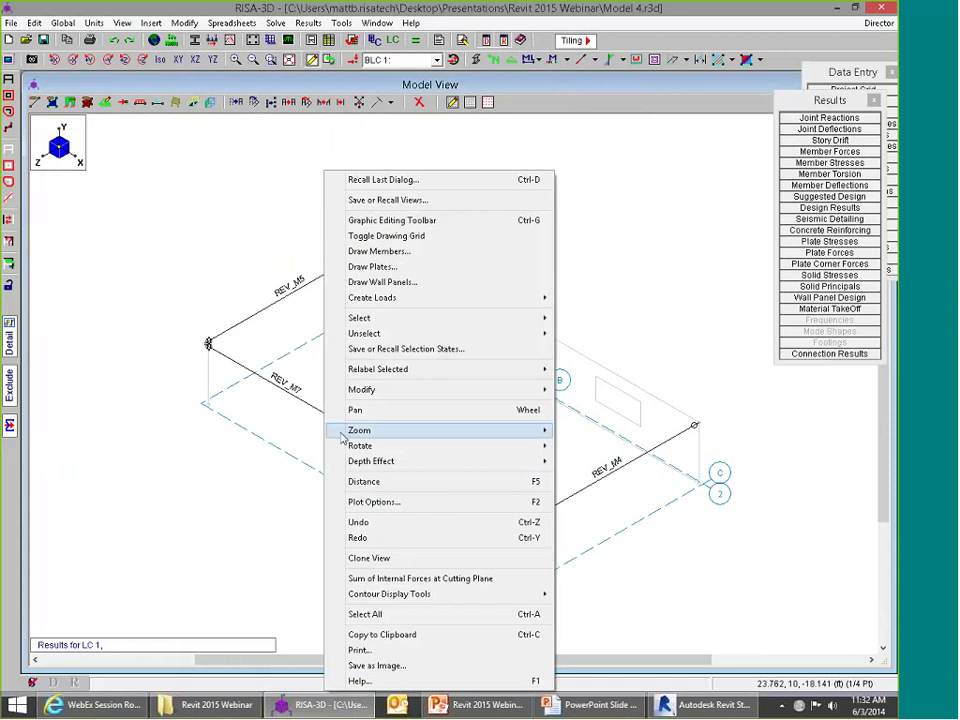
mouse_move(405, 371)
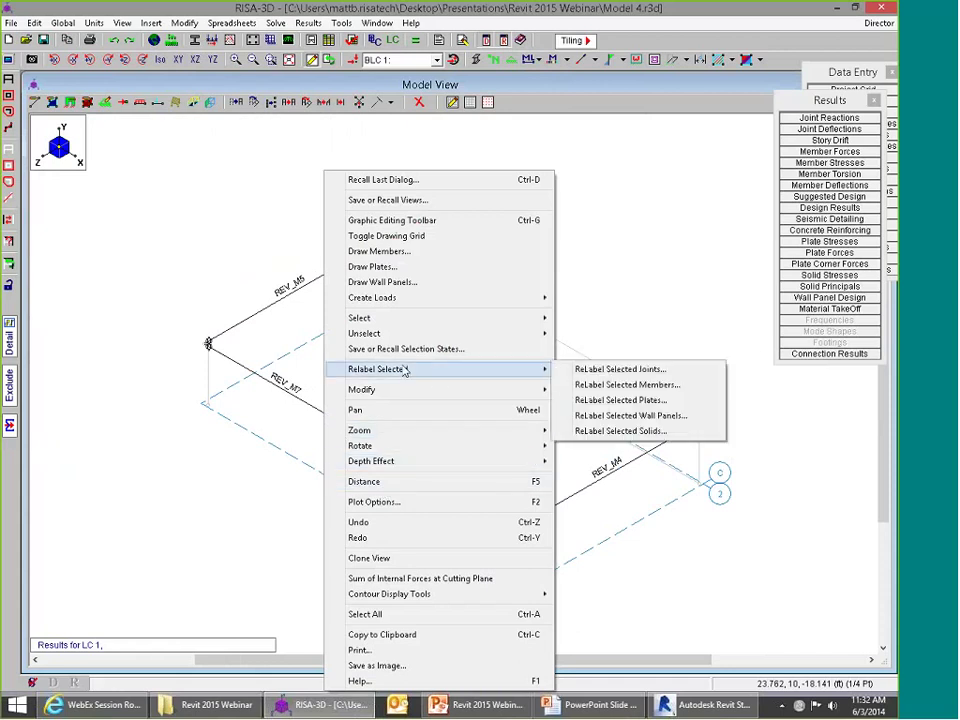
click(626, 385)
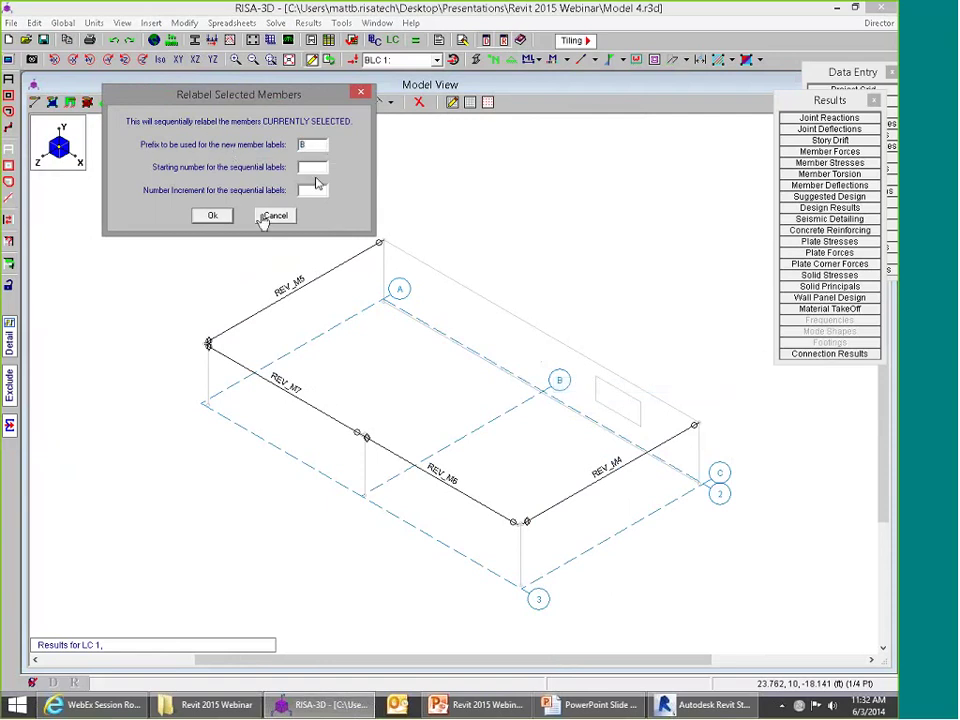
click(214, 217)
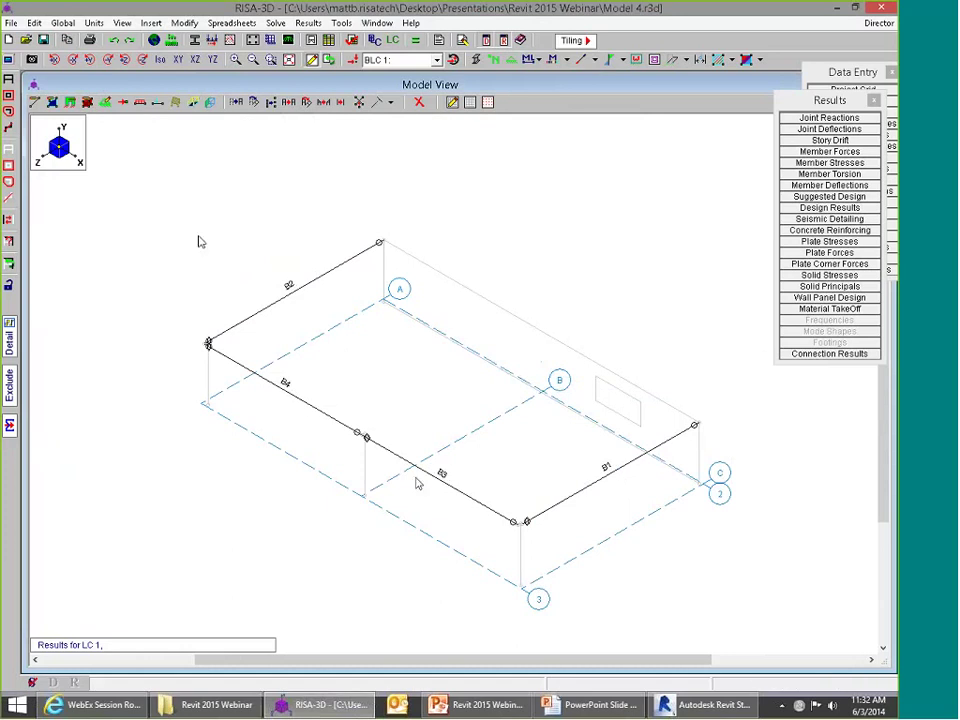
Step: Save the model without results and export an Autodesk Revit exchange file over Model 4.exc in the Revit 2015 Webinar folder
click(45, 42)
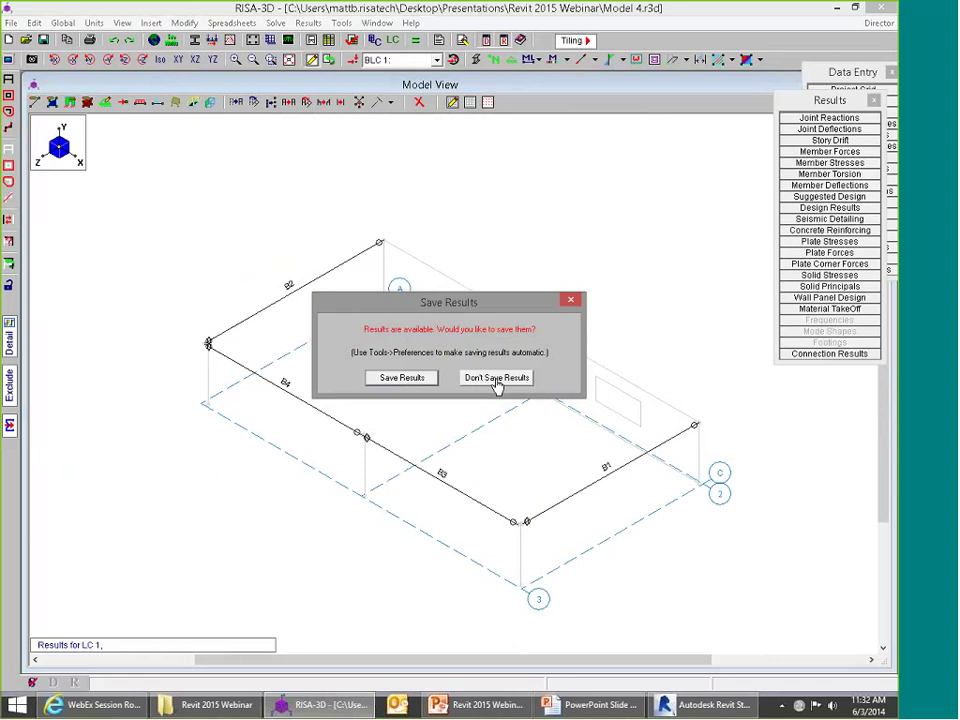
click(497, 378)
click(10, 22)
mouse_move(255, 142)
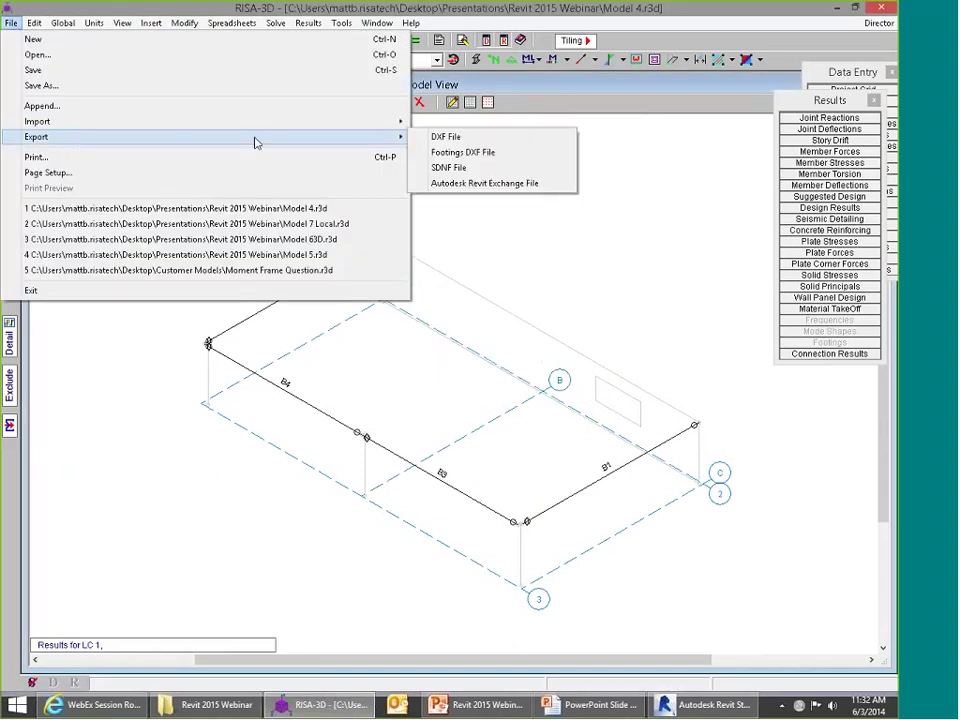
click(440, 184)
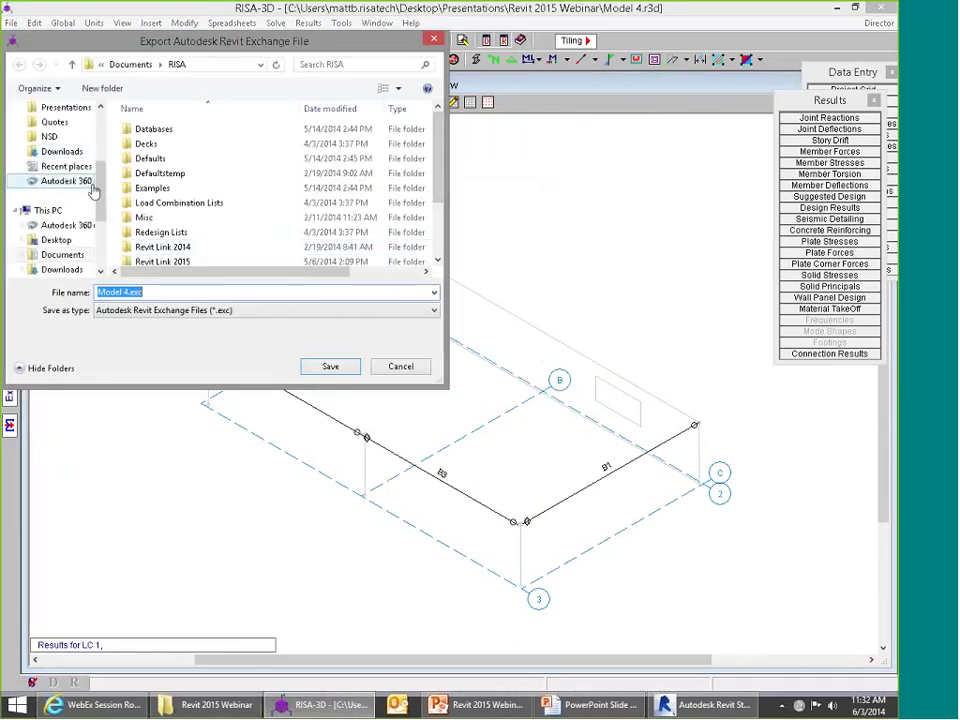
scroll(80, 175, up, 3)
click(65, 195)
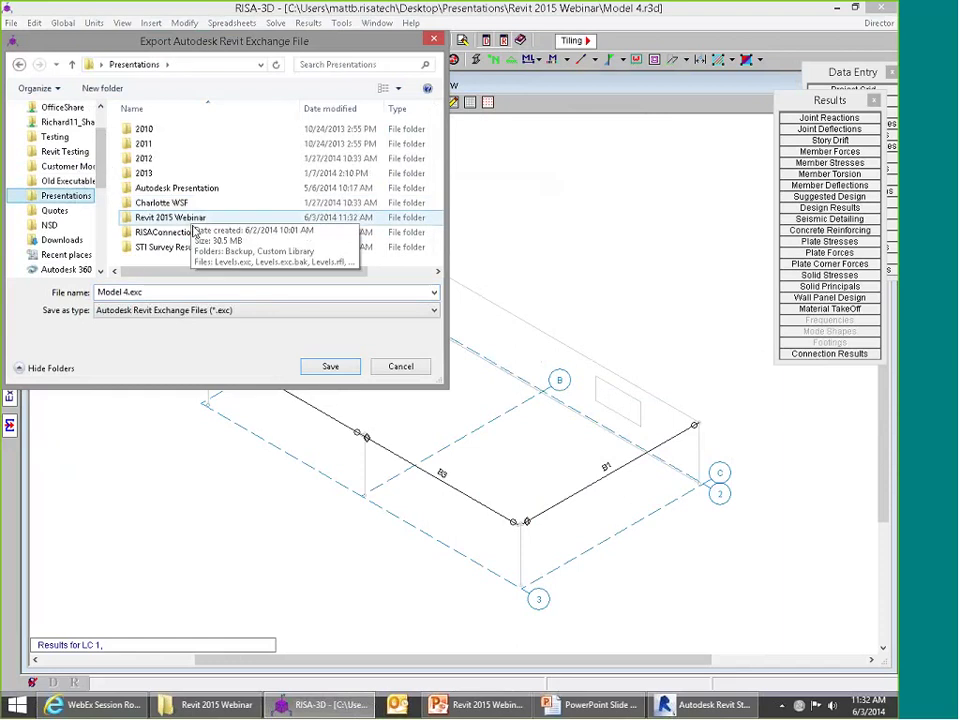
double_click(193, 218)
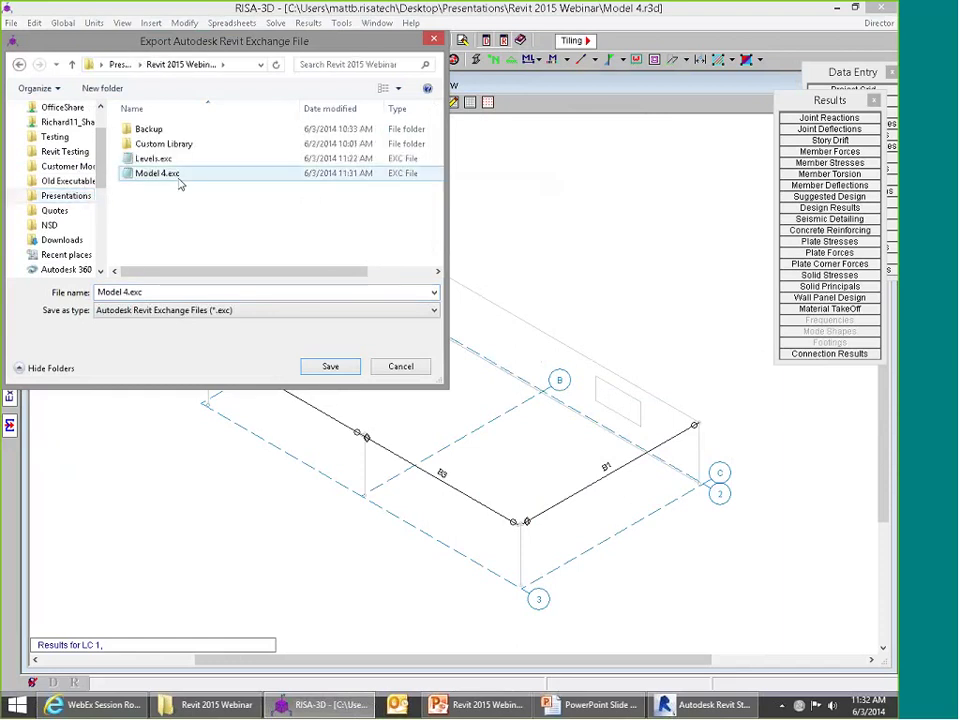
double_click(180, 184)
click(489, 357)
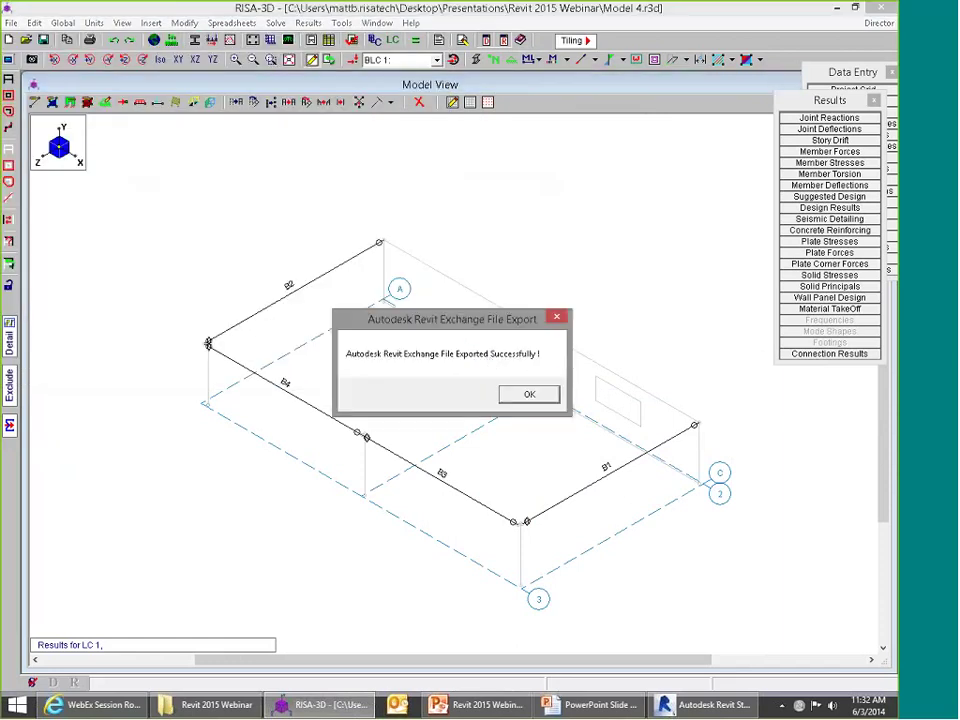
click(529, 394)
Step: Switch to Revit, update the model from RISA with the preset import options and file names, and inspect the RISA Import Summary view
click(710, 705)
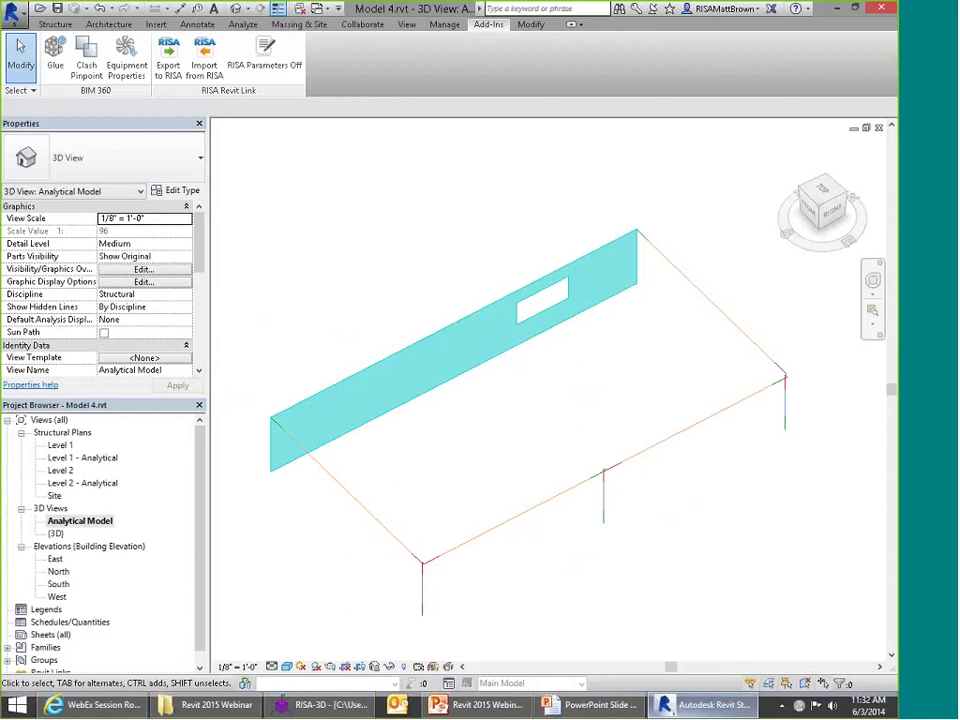
click(193, 65)
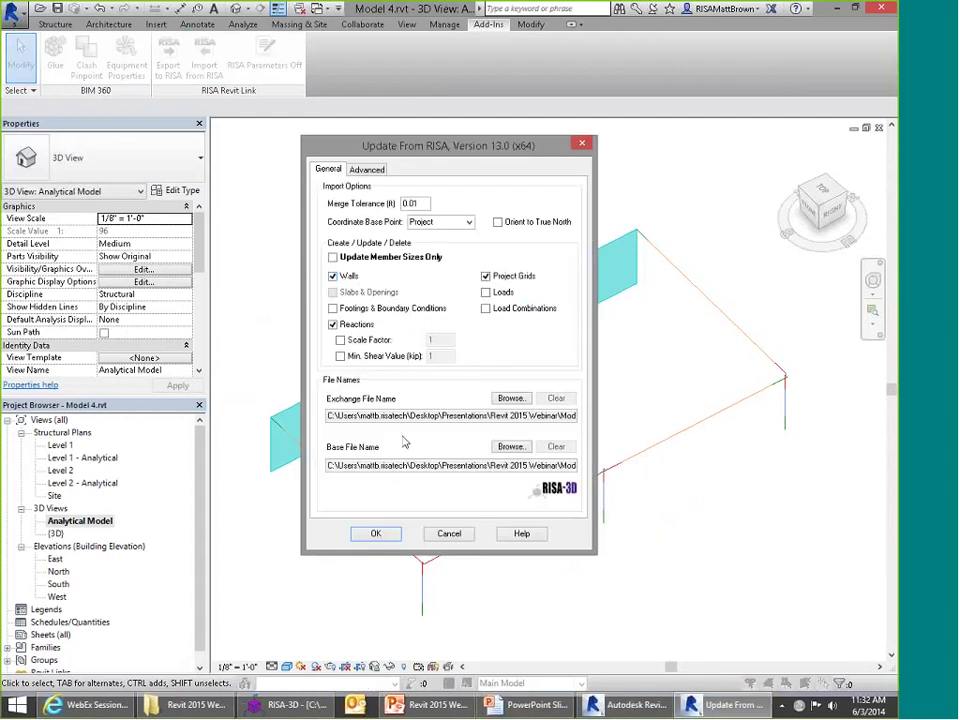
click(377, 533)
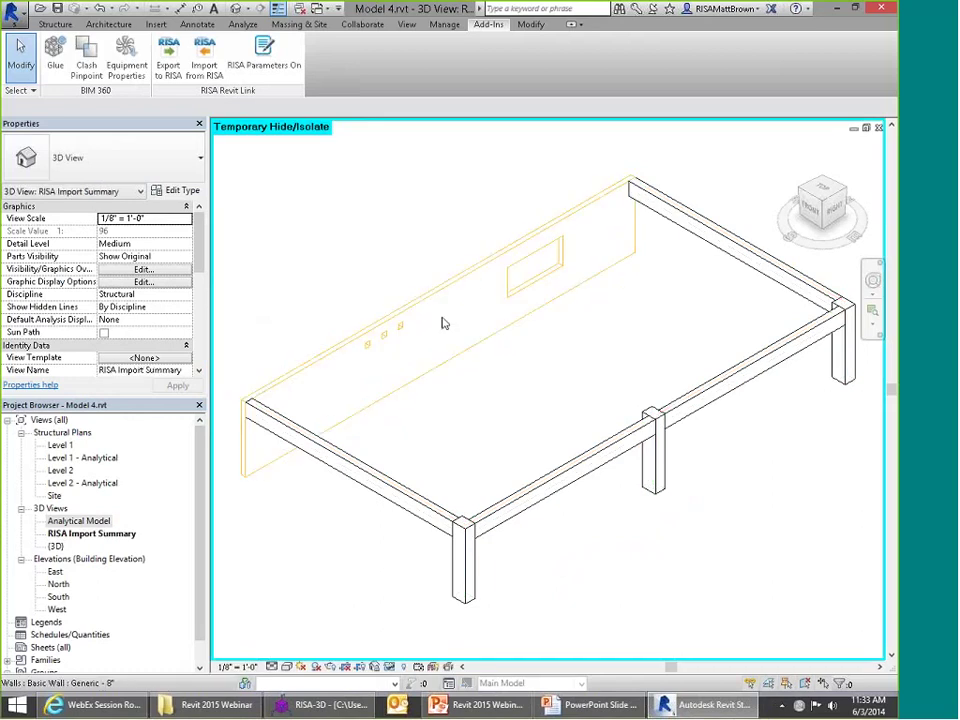
scroll(574, 253, up, 4)
scroll(540, 195, down, 5)
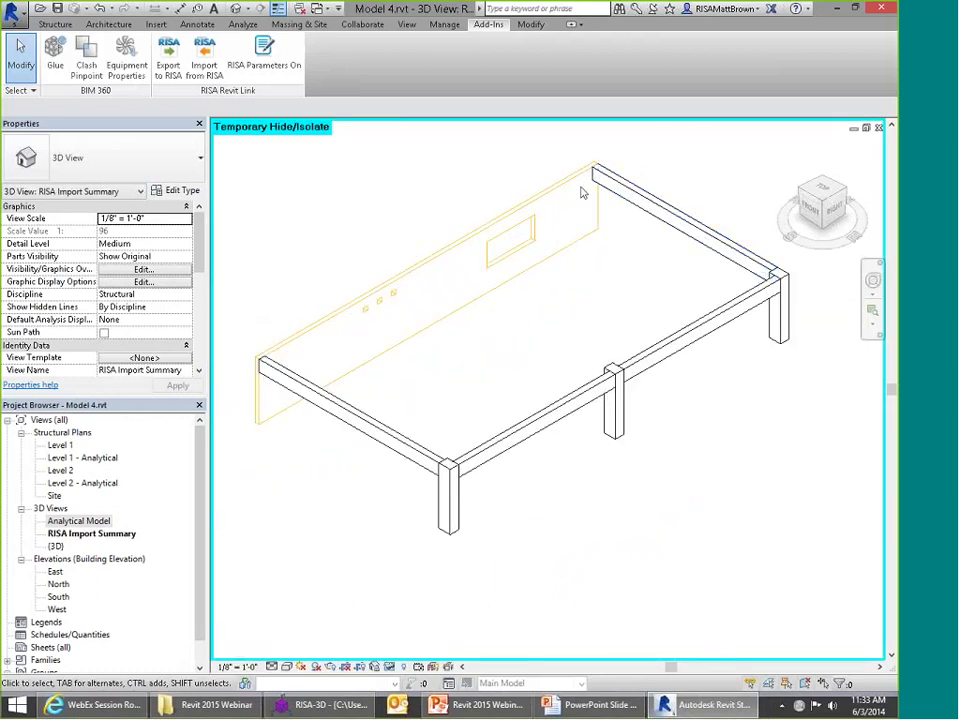
scroll(583, 190, up, 1)
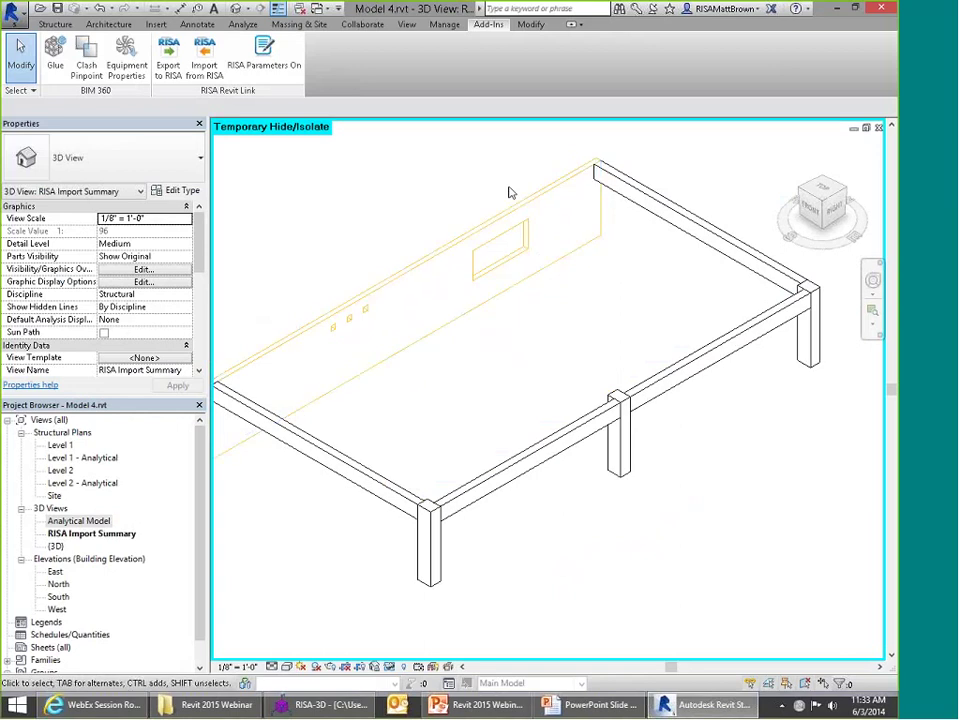
Step: Open the Analytical Model view, check the RISABeam Label of two analytical beams, and switch back to RISA-3D to compare them
click(55, 546)
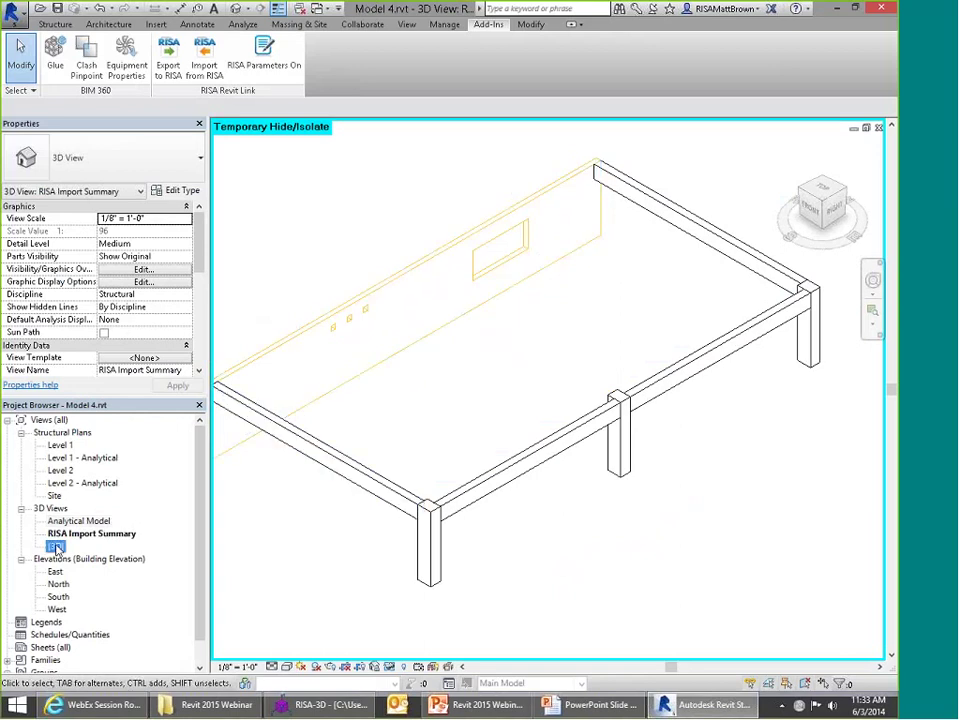
double_click(55, 546)
double_click(78, 521)
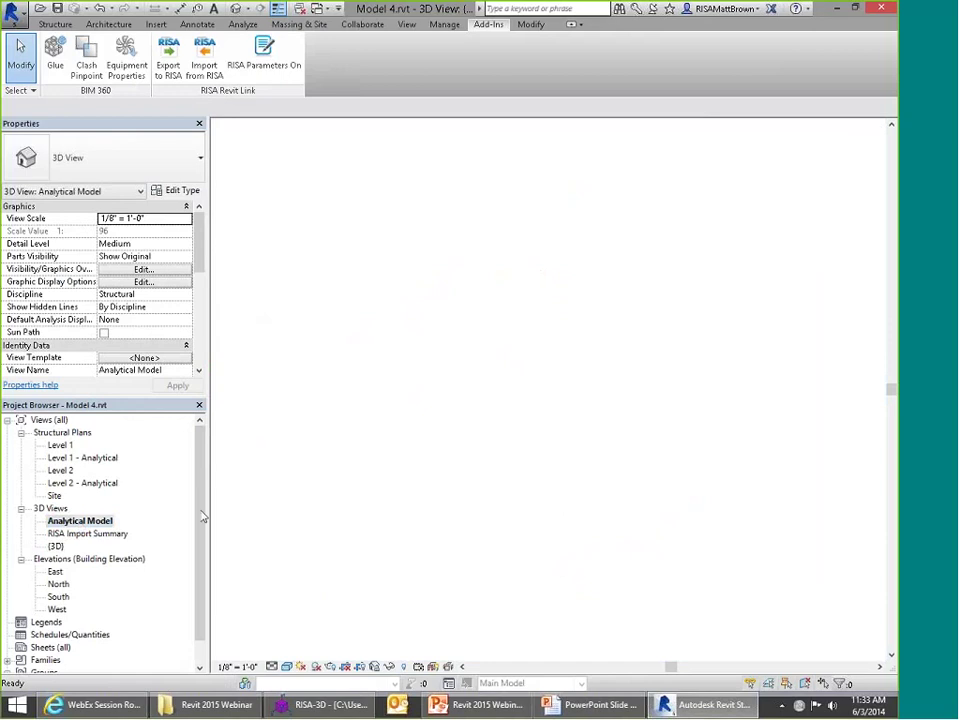
click(594, 192)
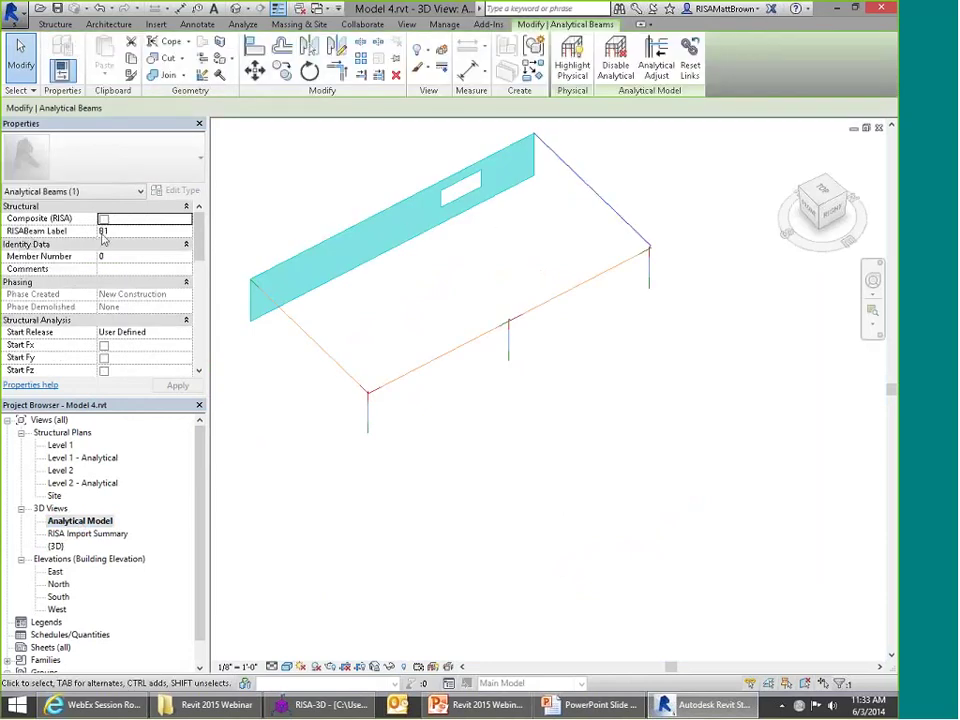
click(574, 292)
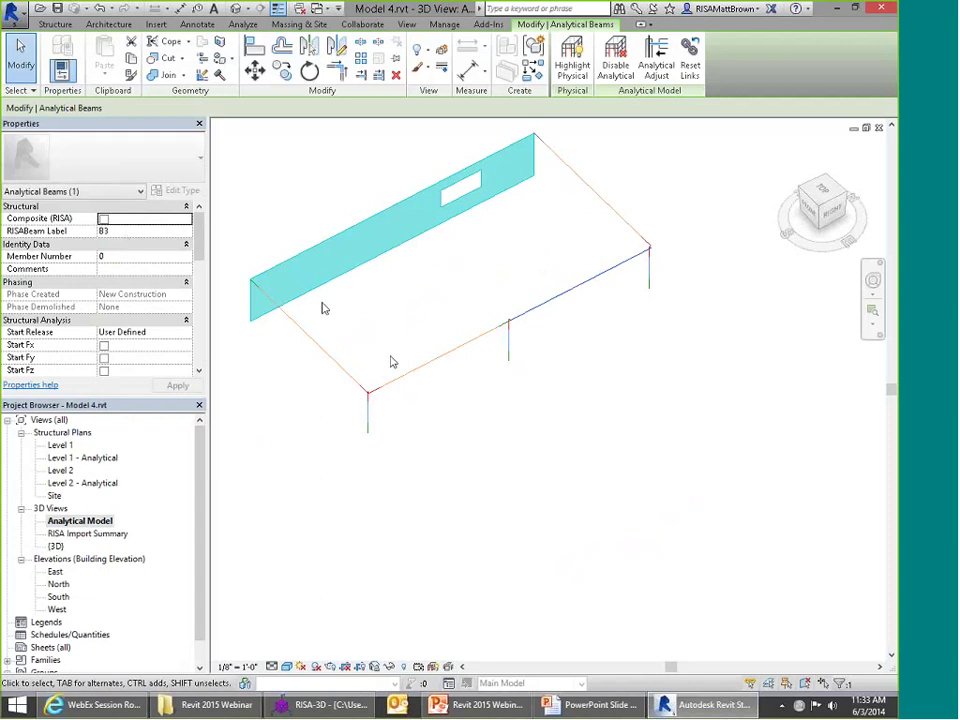
click(322, 705)
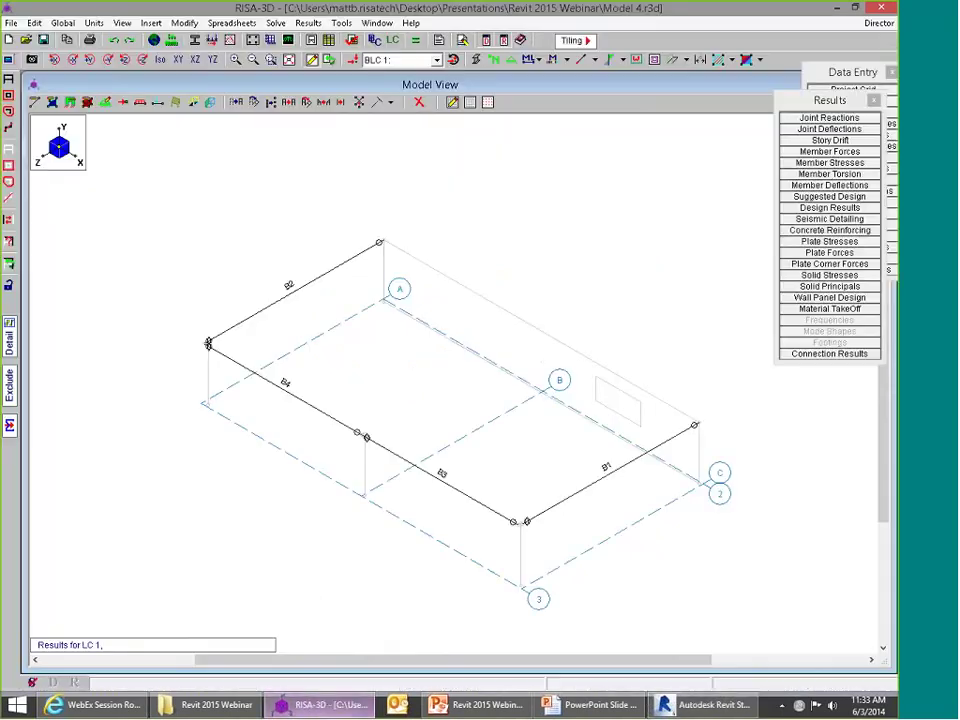
Step: View the detail report for beam B4 in the model view and close the report
scroll(302, 369, up, 3)
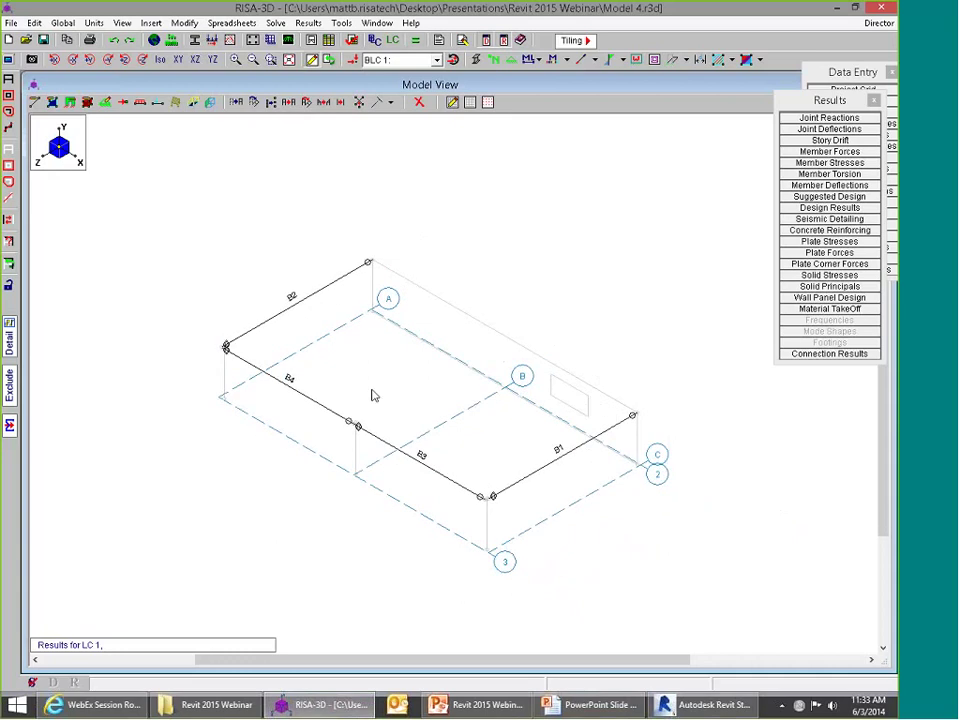
click(8, 241)
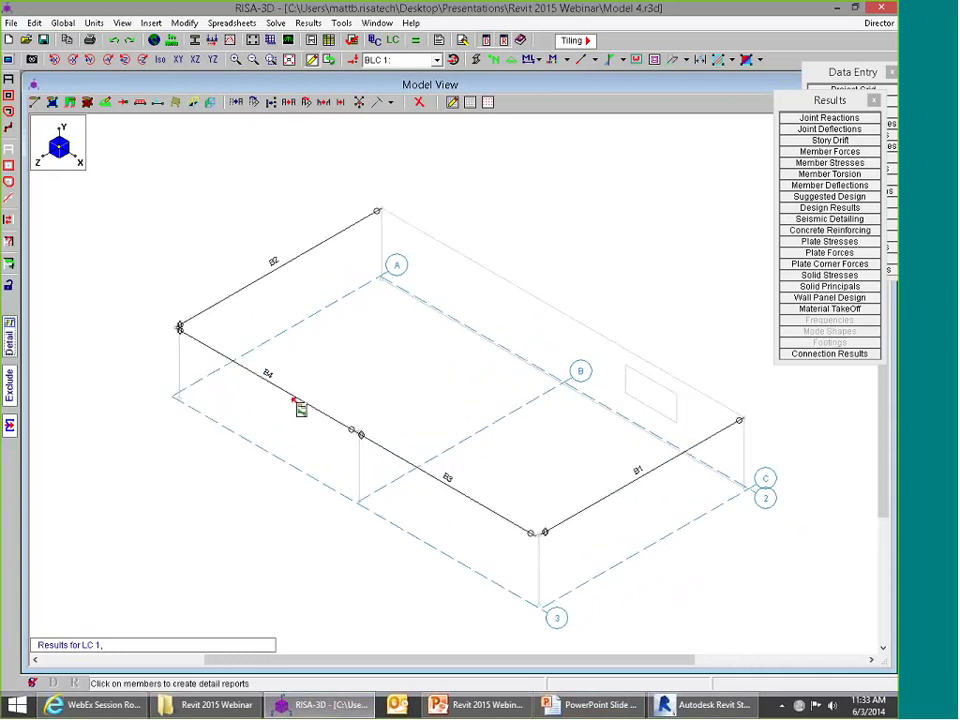
click(302, 402)
click(446, 147)
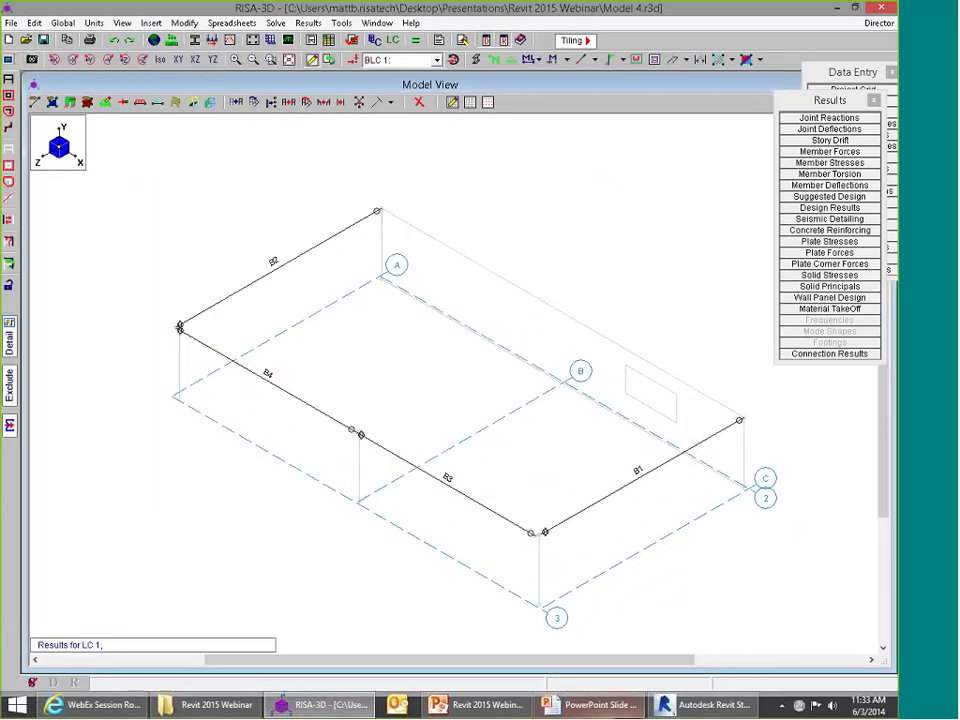
Step: Switch to Revit and close the Model 4 project without saving its changes
click(710, 706)
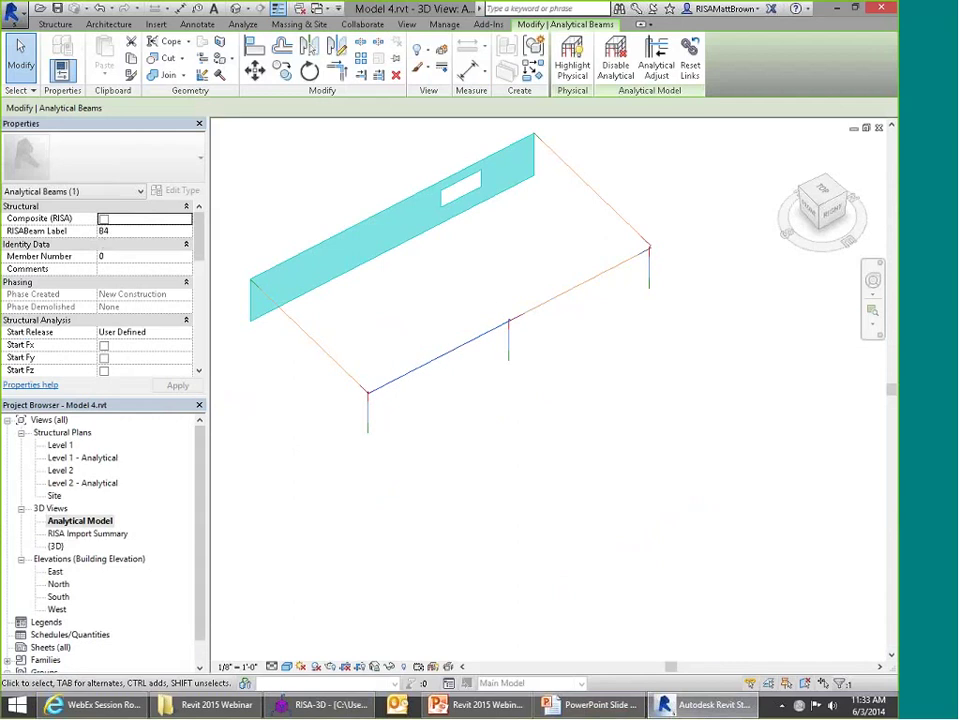
click(12, 12)
click(47, 426)
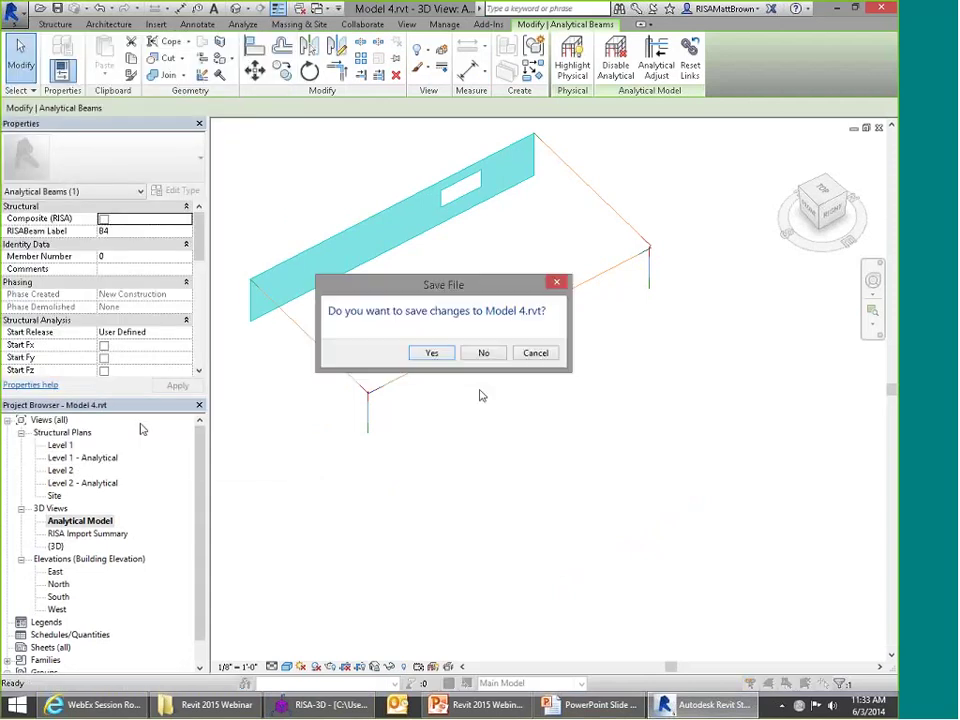
click(486, 351)
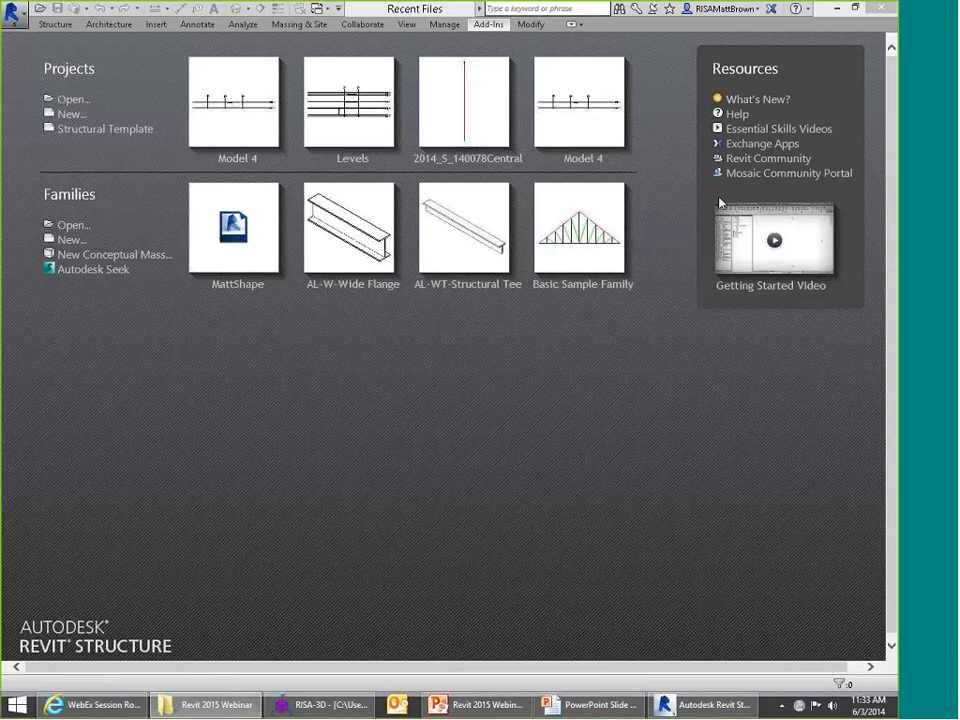
Step: Bring up Model 5.r3d in RISA-3D with the preset global parameters and label its members by shape
click(320, 705)
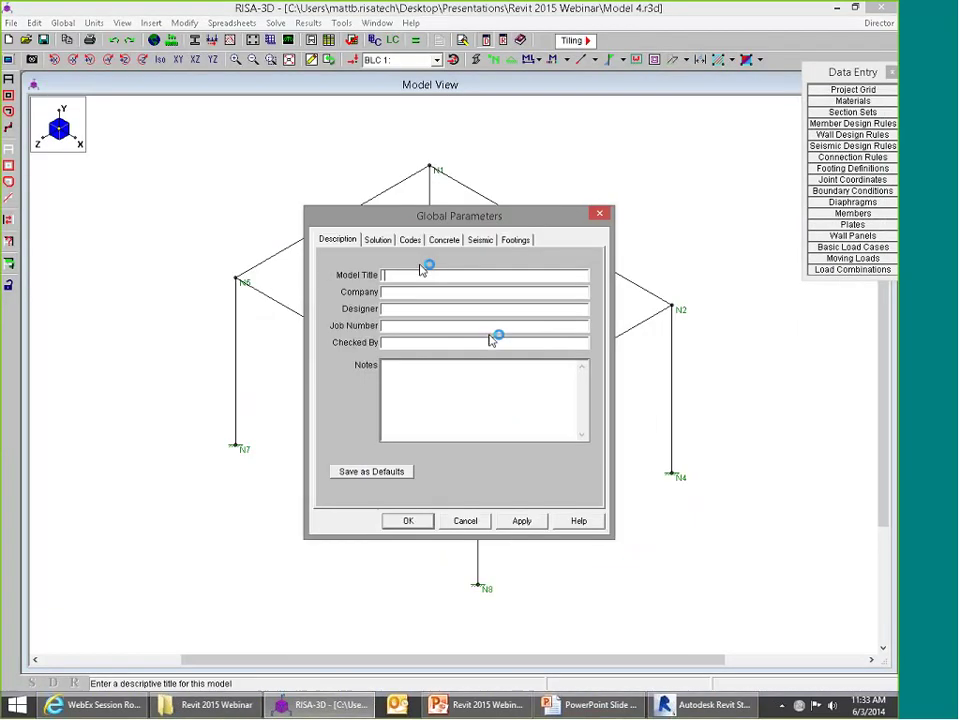
click(400, 522)
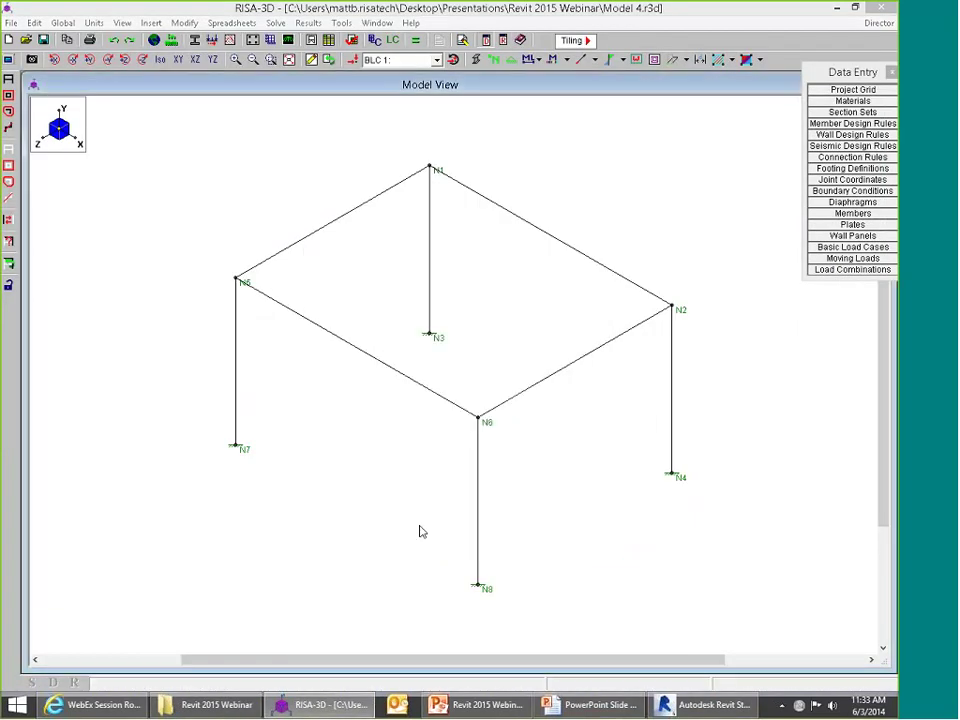
click(538, 60)
click(555, 107)
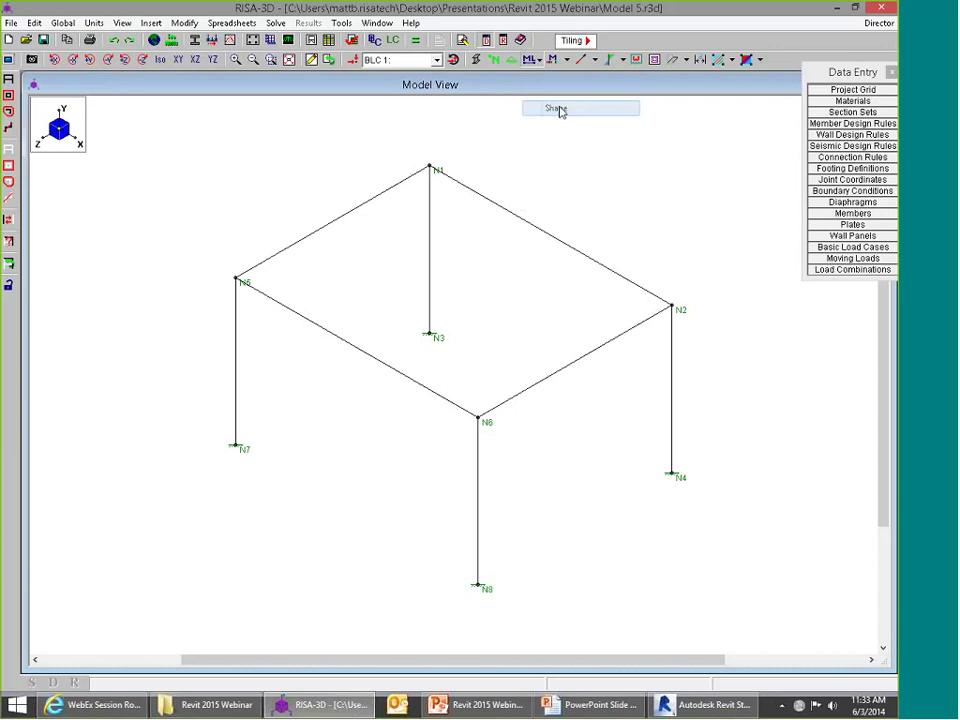
mouse_move(560, 312)
shift+middle_down()
mouse_move(548, 313)
mouse_move(574, 311)
mouse_move(576, 298)
shift+middle_up()
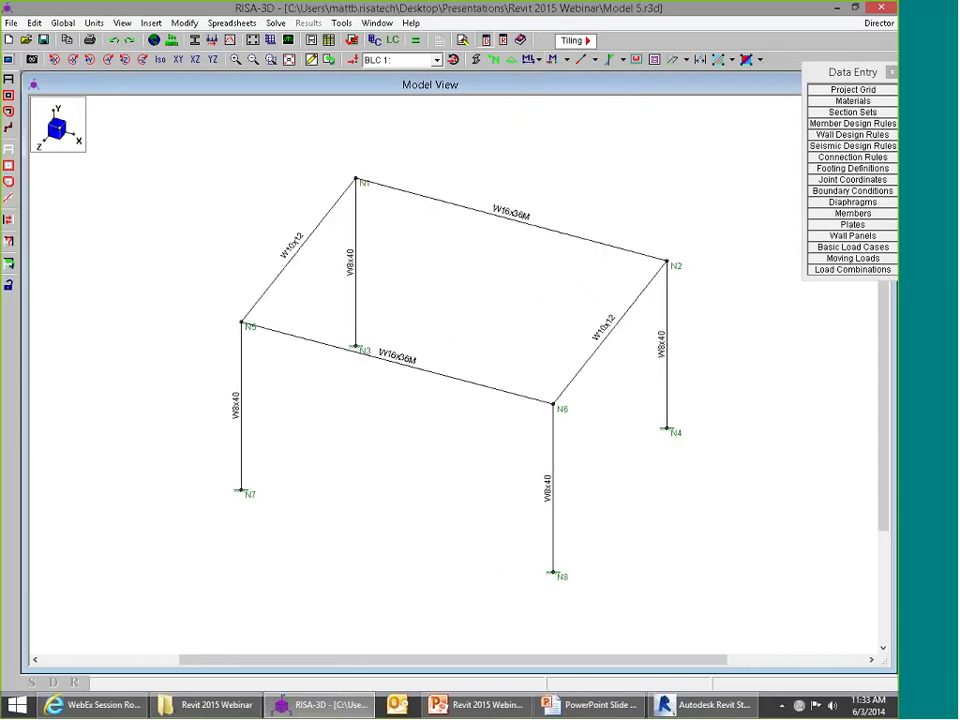
scroll(540, 222, up, 4)
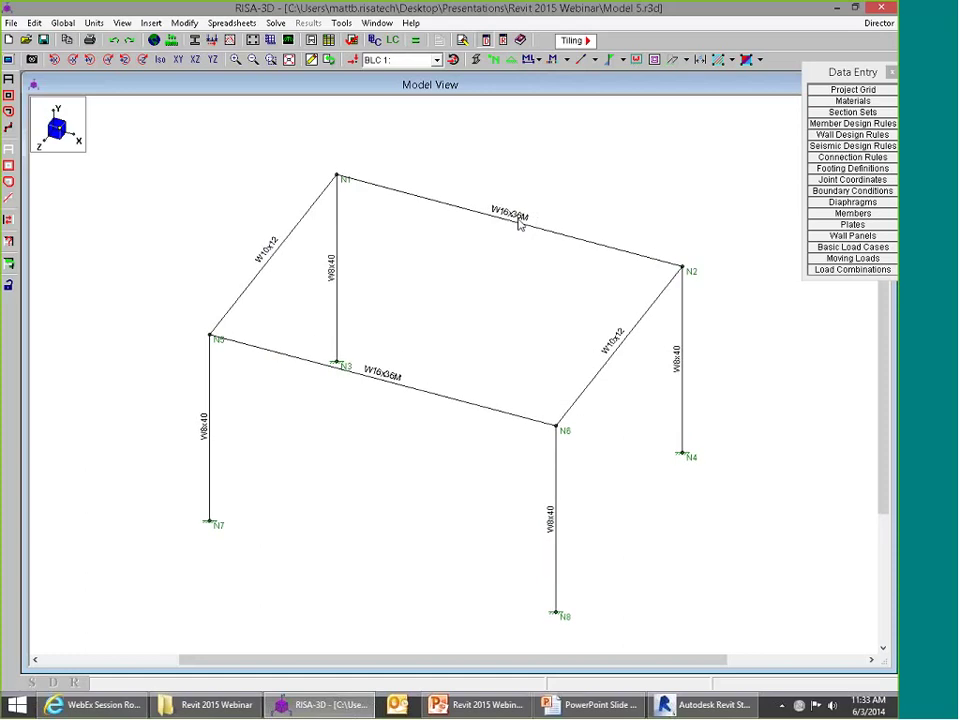
Step: Check member M1's properties and its W16x36M entry in the shape database, and view RISAMattShape.nmsx in RISASection
scroll(538, 242, up, 2)
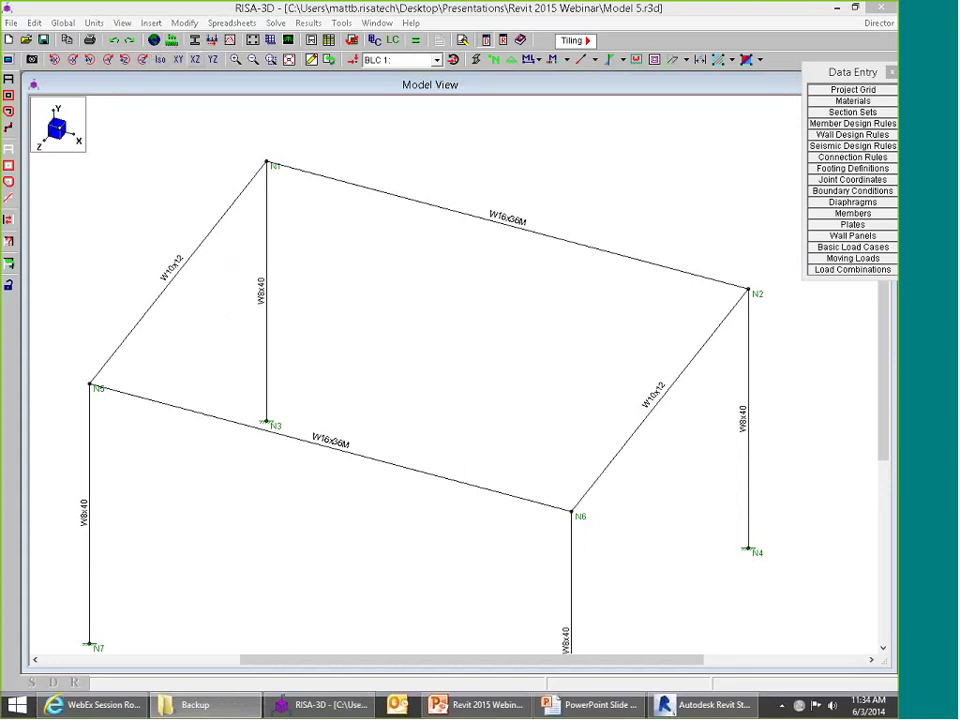
double_click(503, 229)
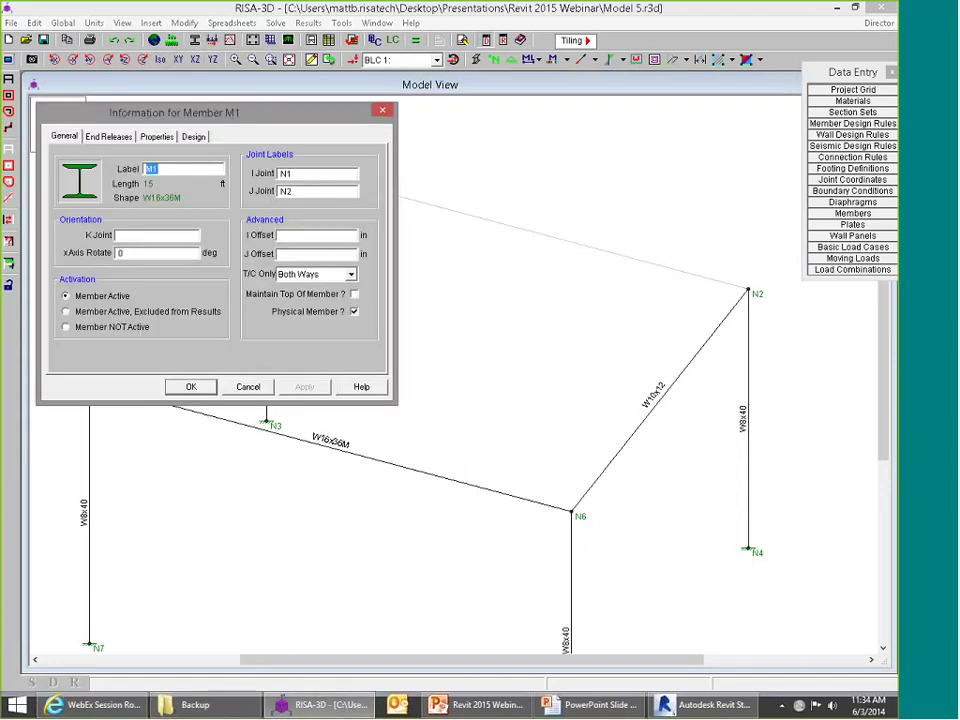
click(157, 136)
click(349, 168)
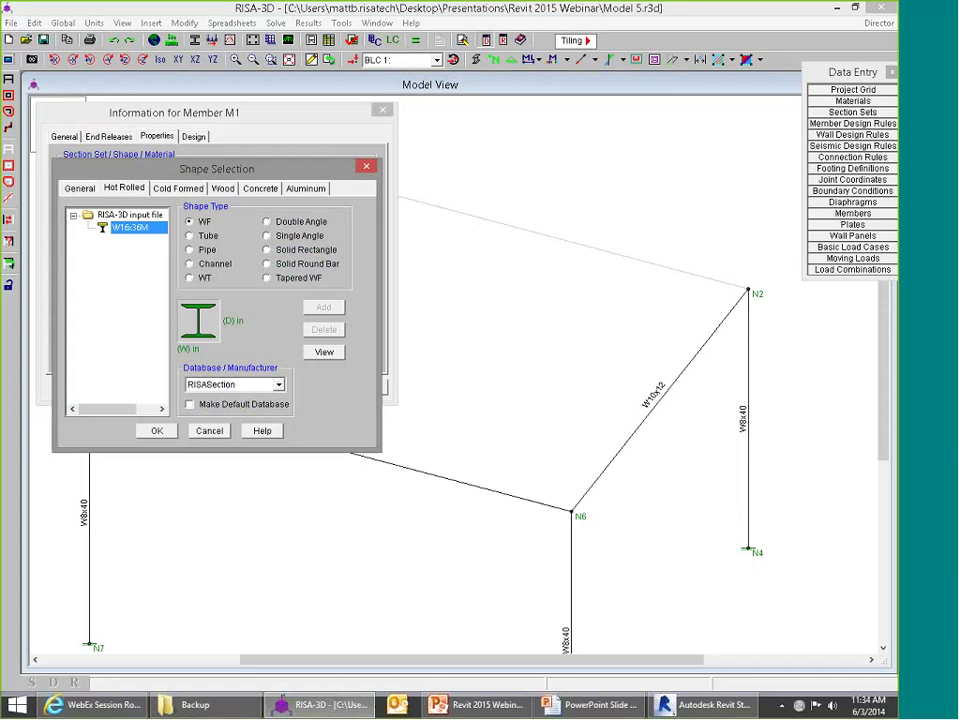
click(210, 430)
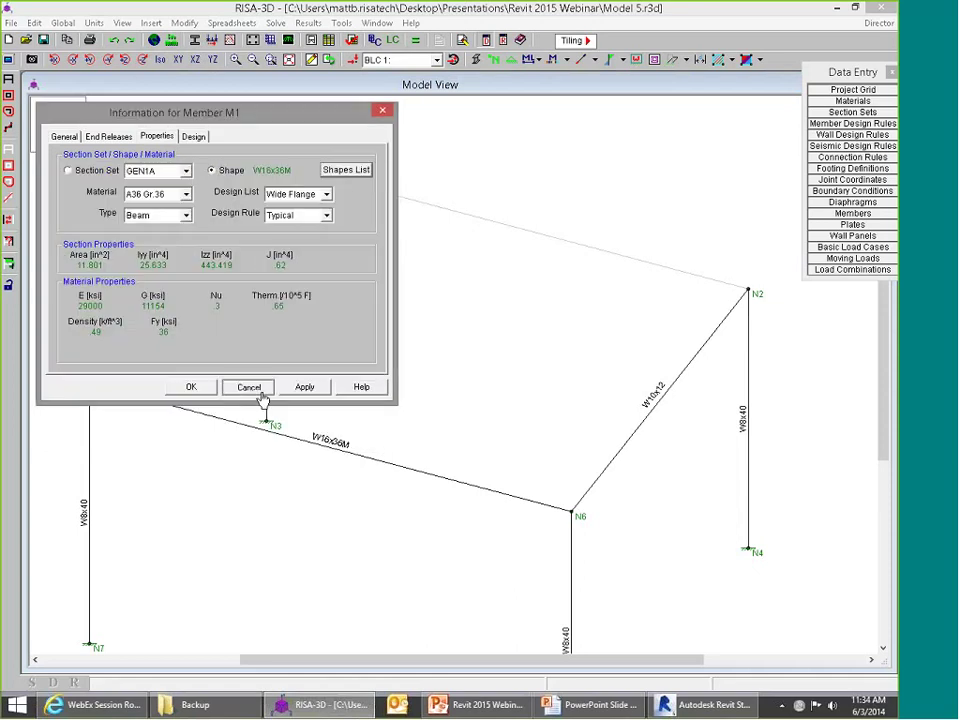
click(261, 394)
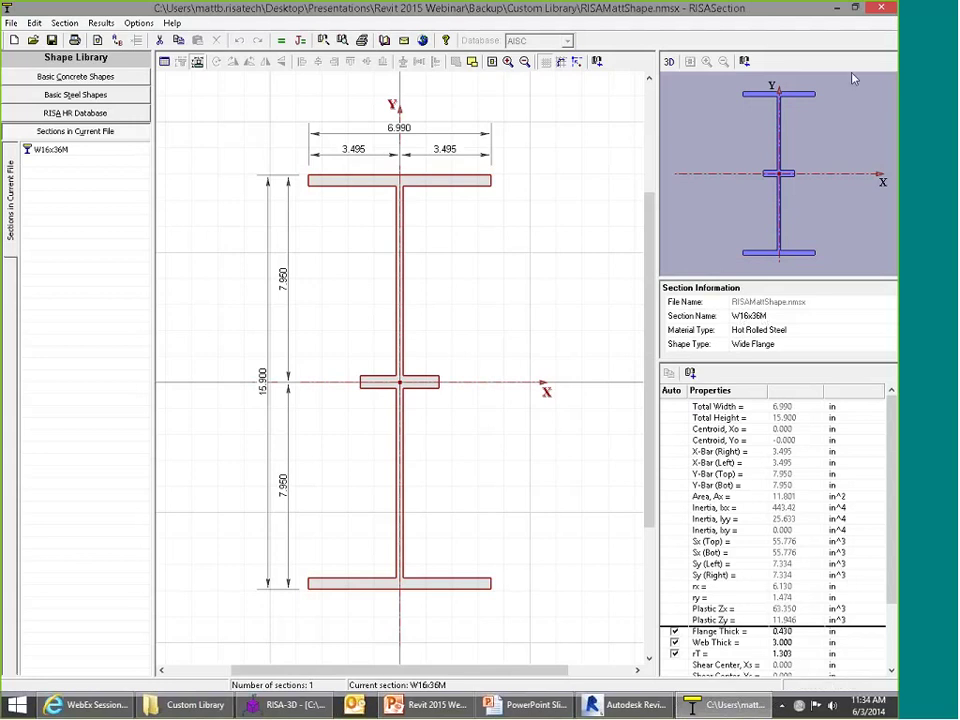
click(881, 7)
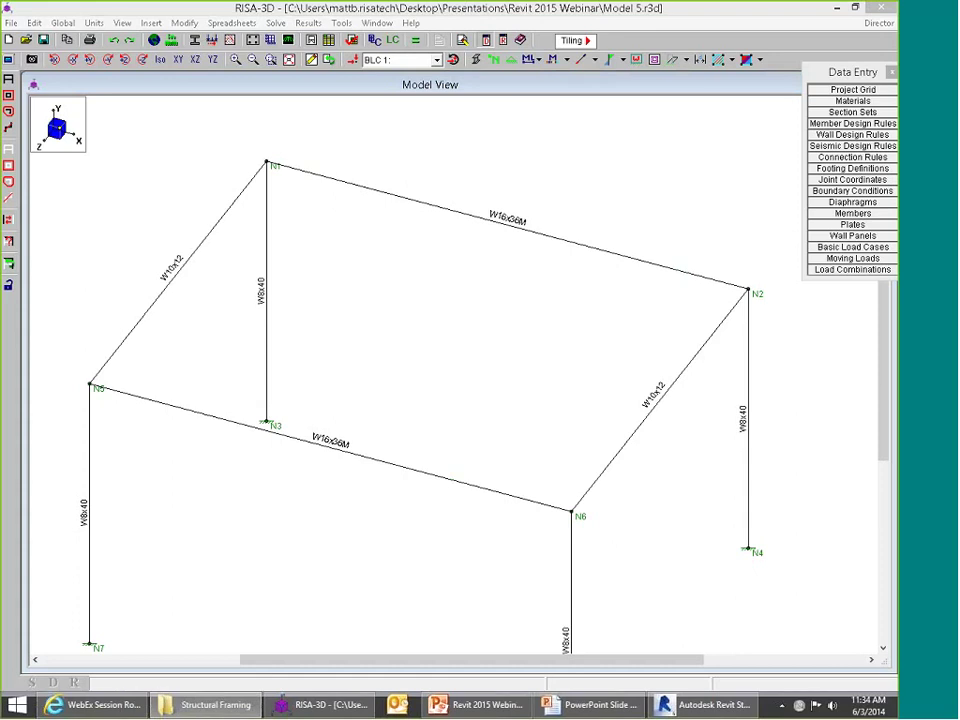
Step: Read MattShape.txt from the Steel folder under Custom Library's Structural Framing folder, and close the file
drag(950, 60, 484, 109)
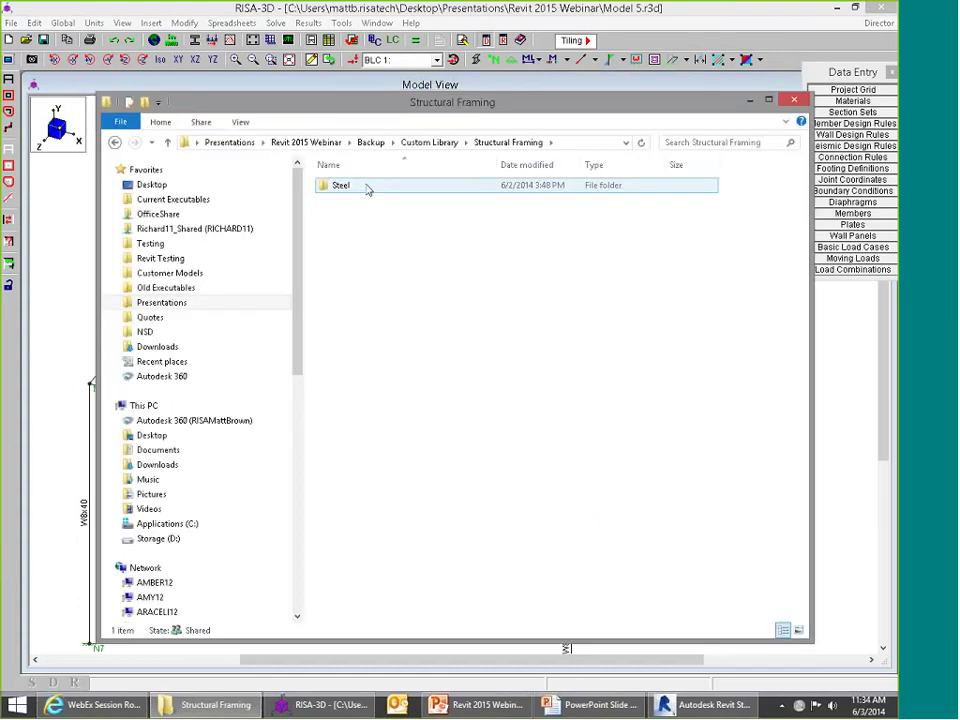
double_click(349, 188)
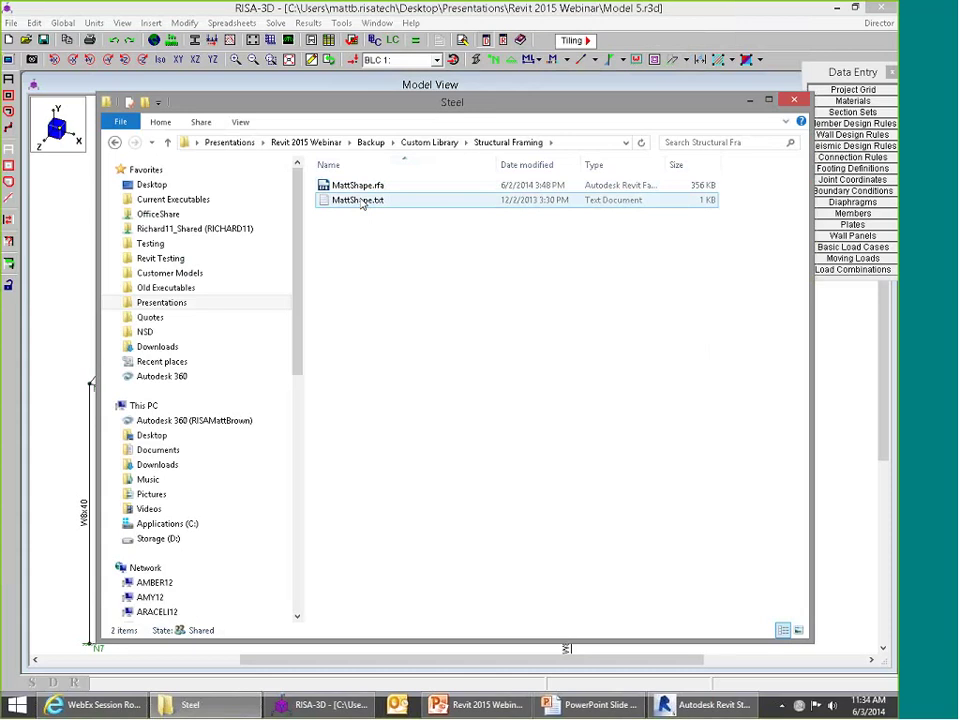
double_click(361, 201)
drag(395, 182, 412, 211)
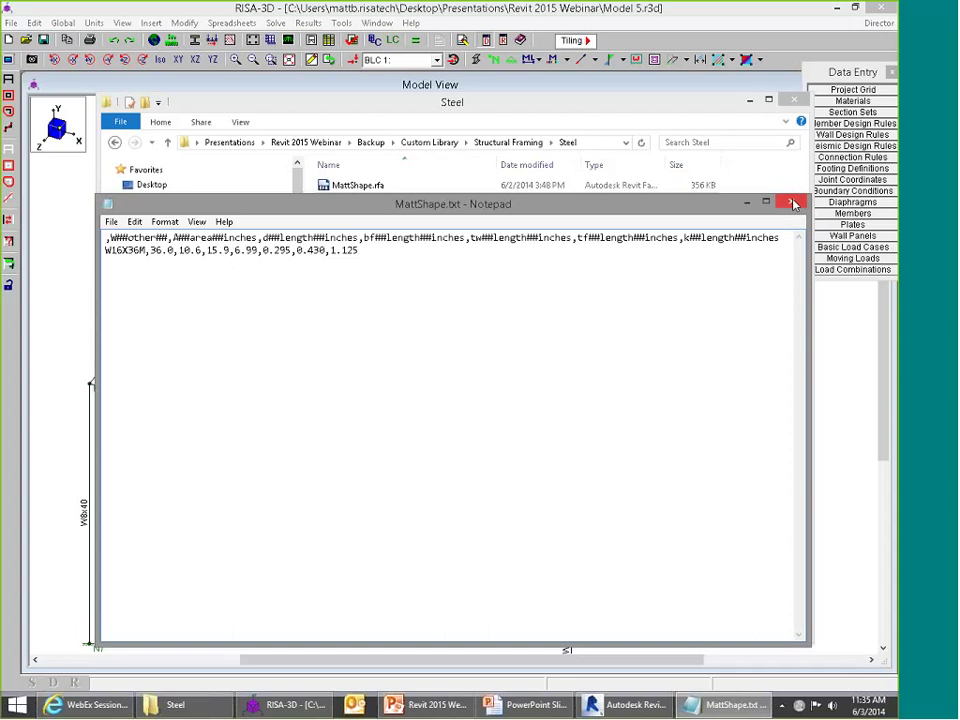
click(610, 158)
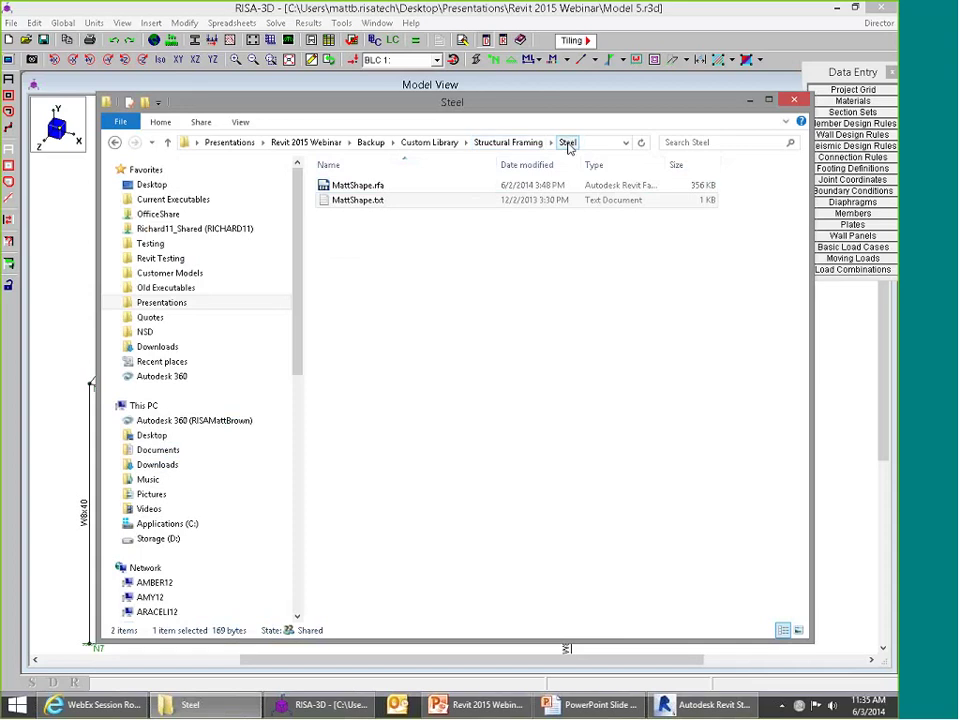
Step: Review the Custom Library folder structure down to the Steel subfolder, and return to the RISA-3D model
click(508, 142)
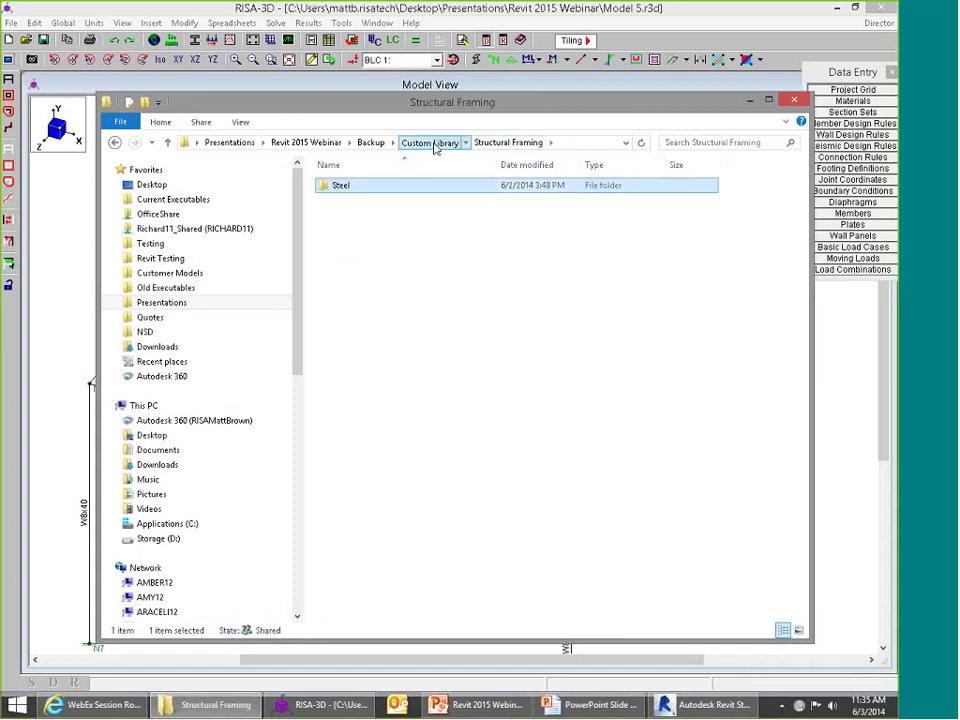
click(432, 143)
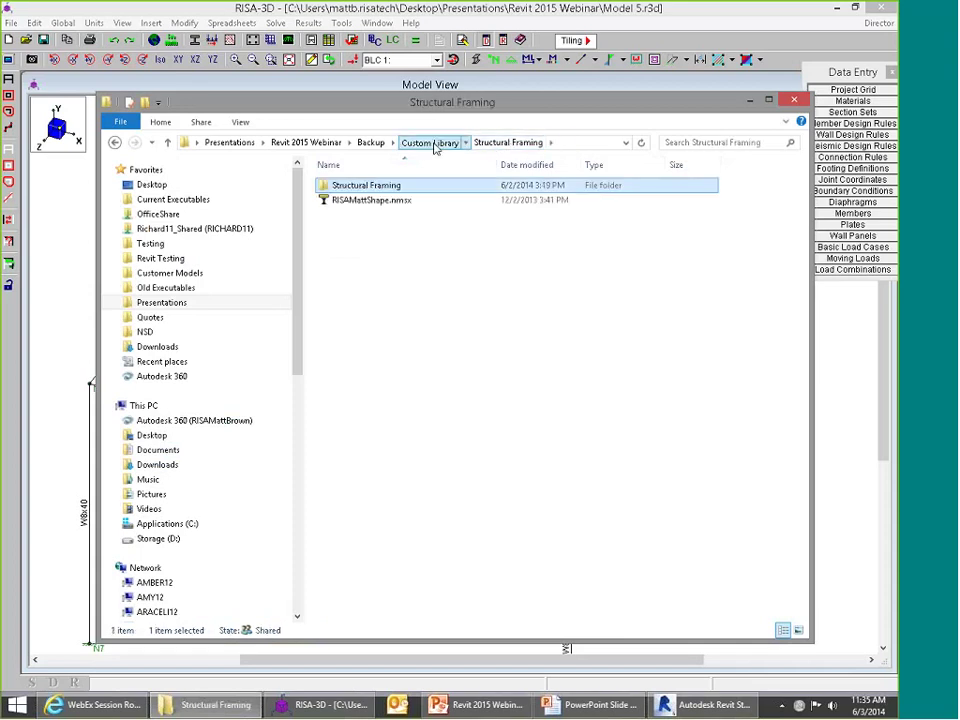
double_click(385, 187)
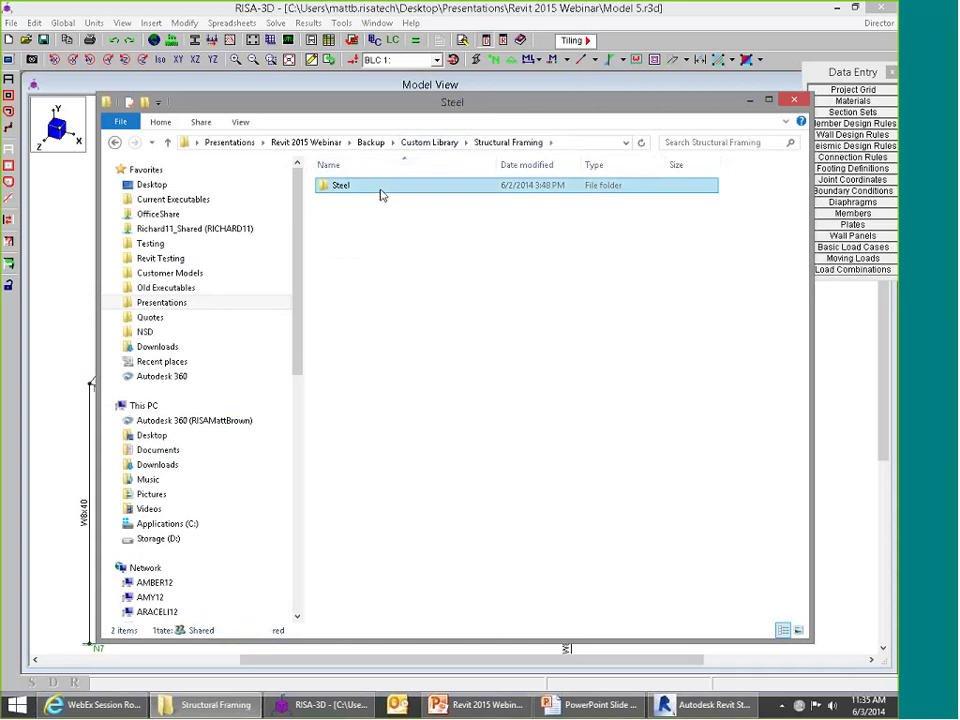
double_click(380, 195)
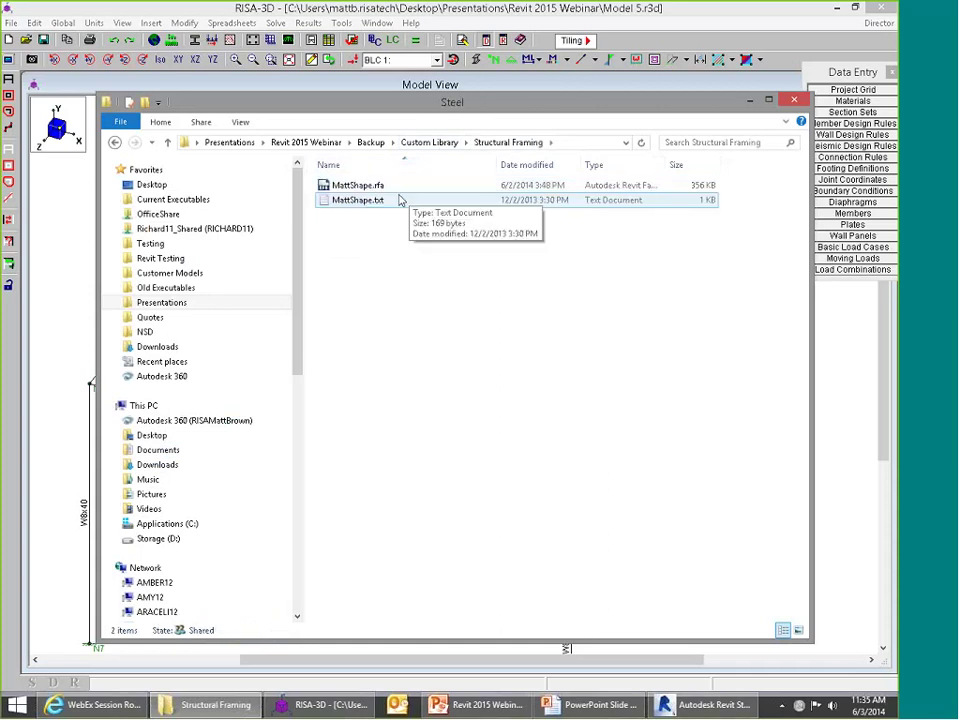
click(436, 145)
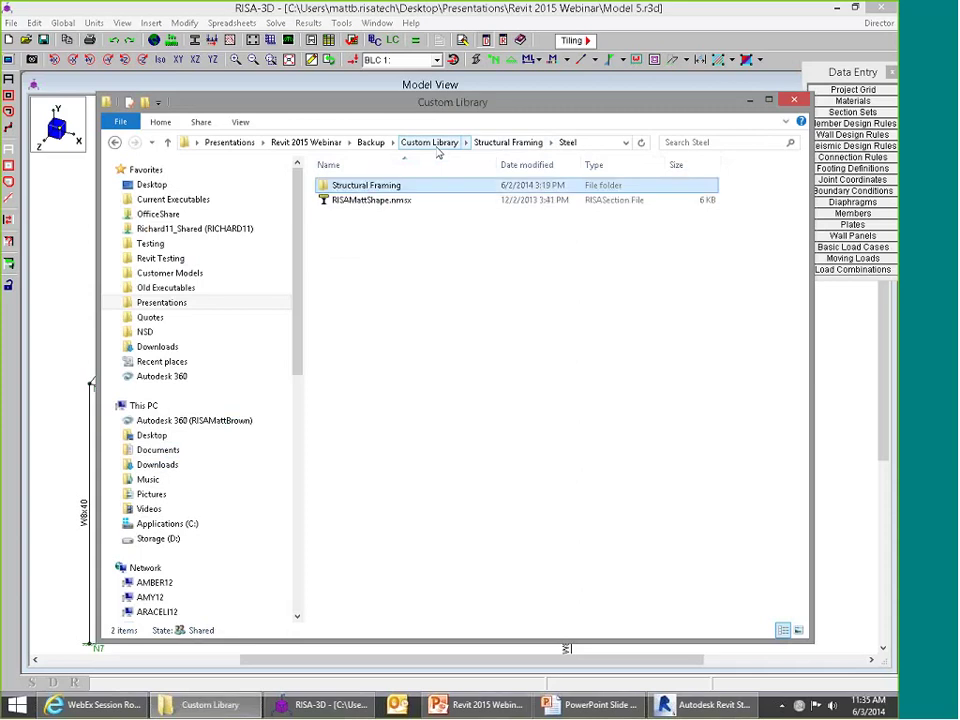
click(437, 18)
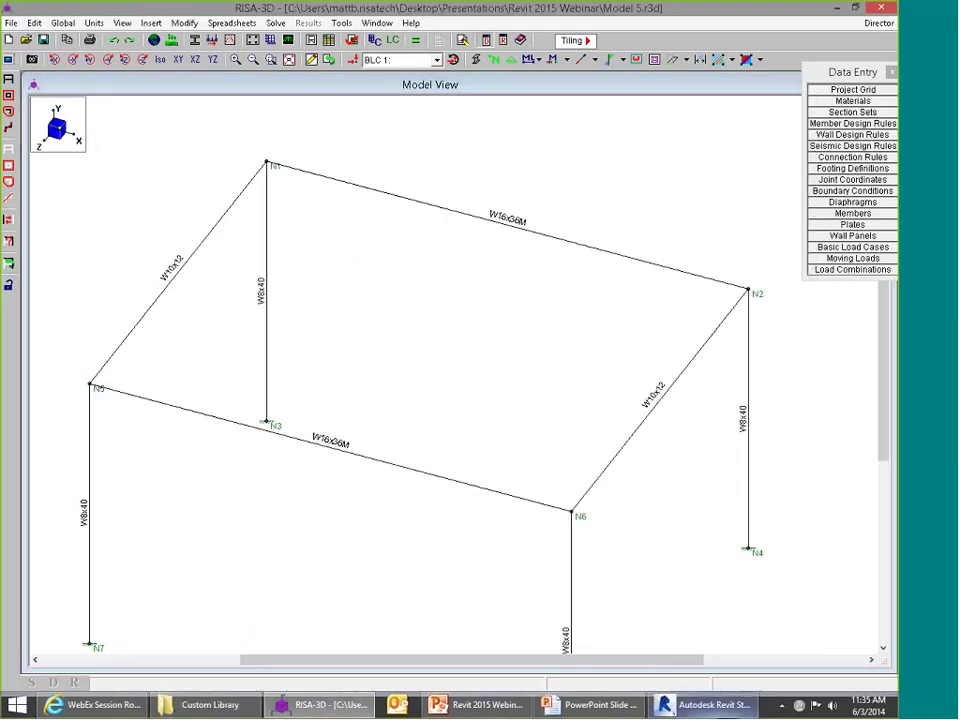
Step: Switch to Revit and create a new project with the preset template options
click(705, 705)
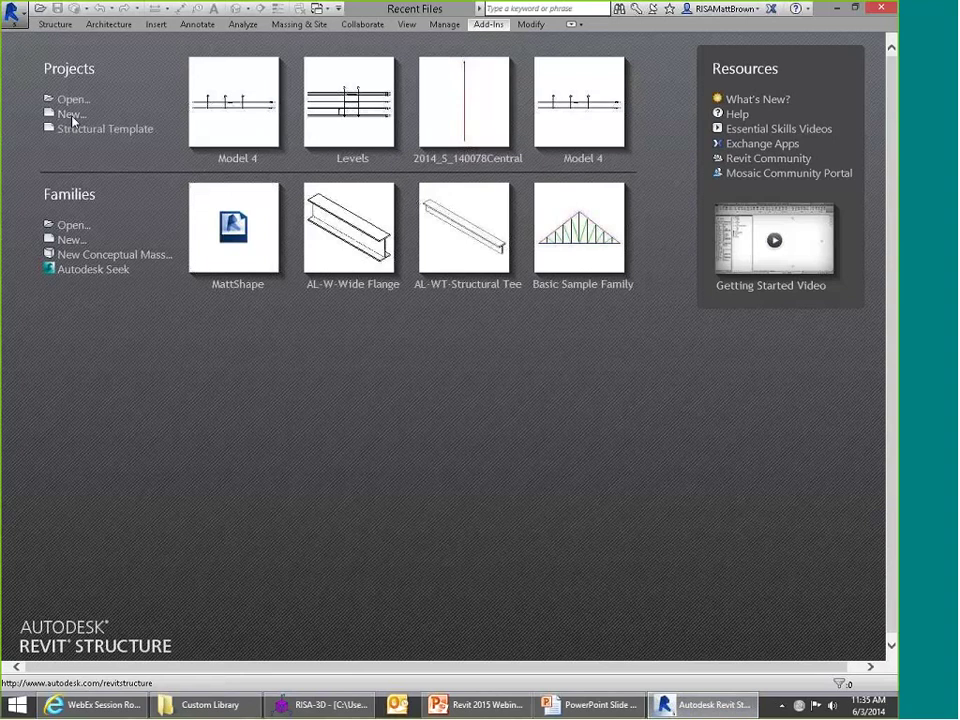
click(72, 114)
click(413, 394)
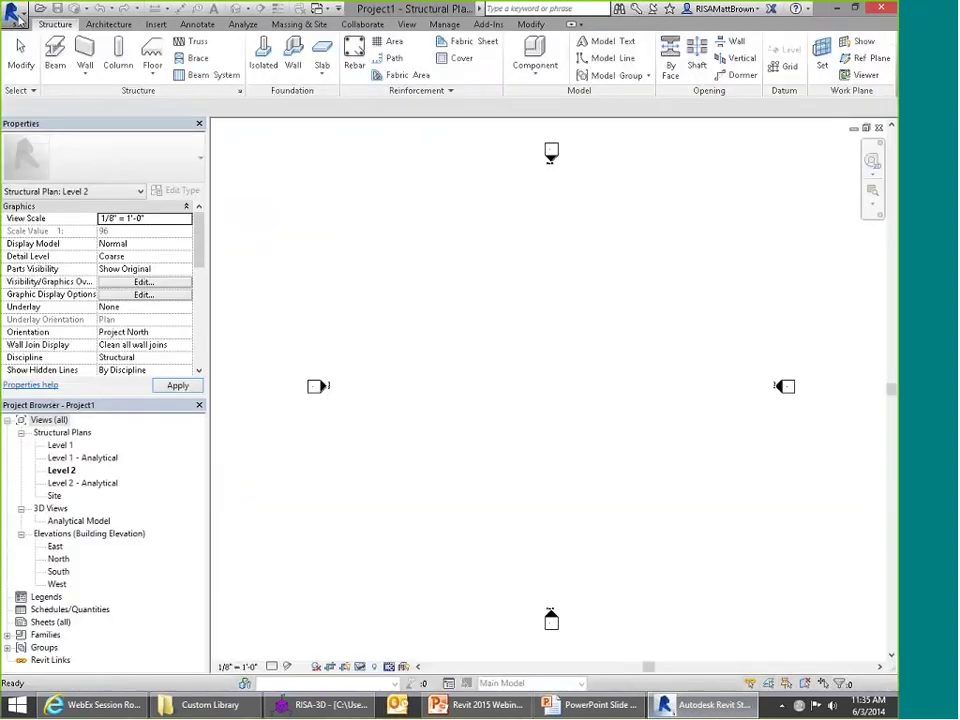
Step: Save the new project as Model 5 in the Revit 2015 Webinar folder under Presentations on the Desktop
click(17, 14)
mouse_move(50, 175)
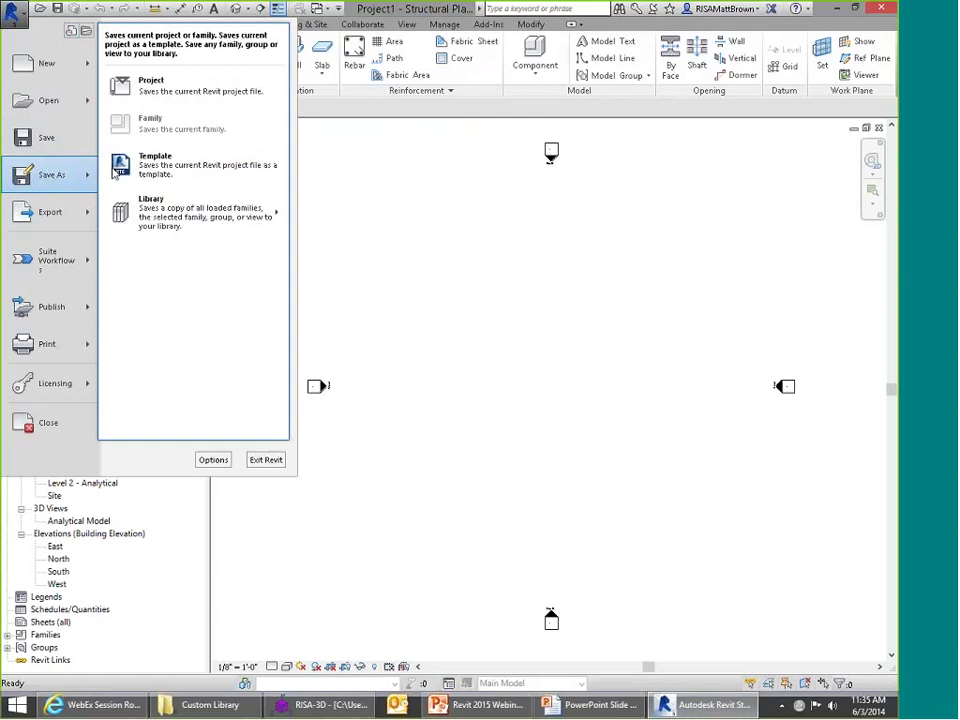
click(163, 90)
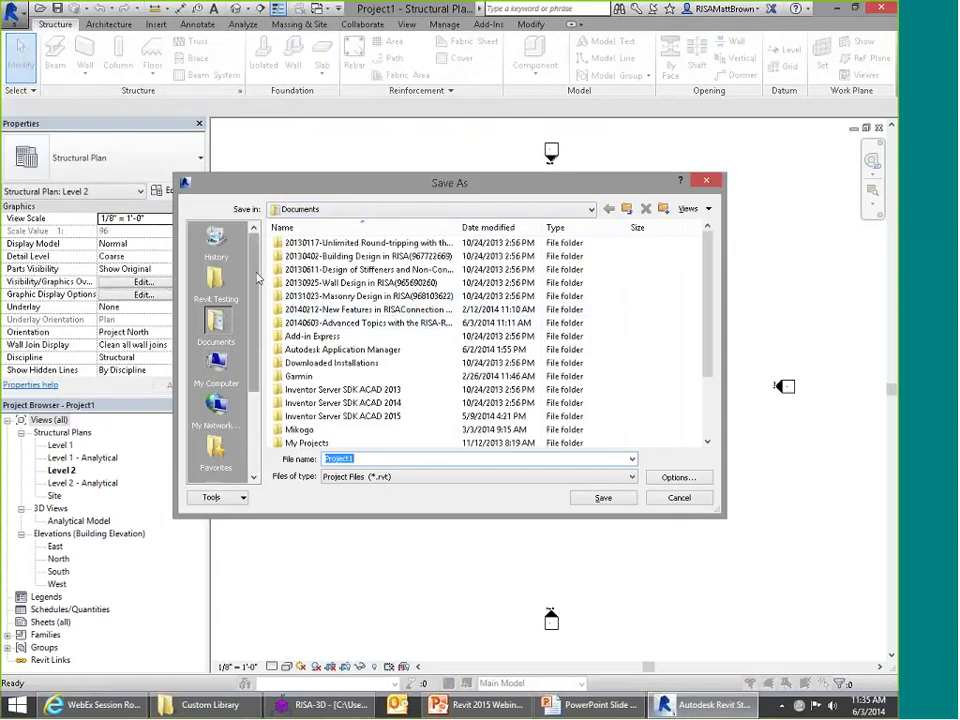
scroll(230, 330, down, 3)
click(216, 370)
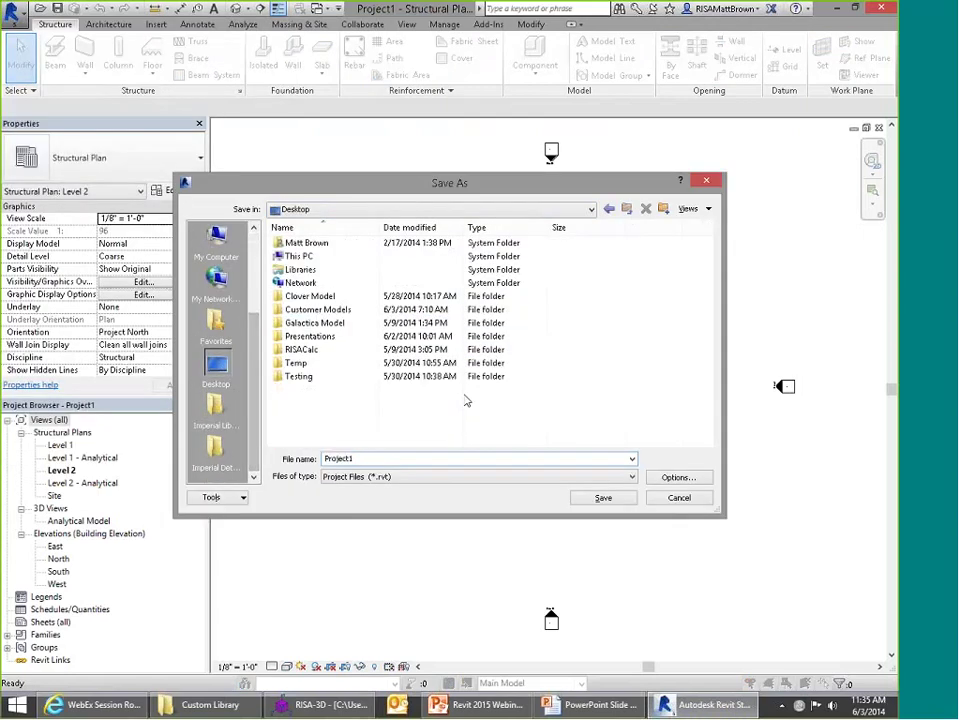
double_click(315, 345)
double_click(349, 330)
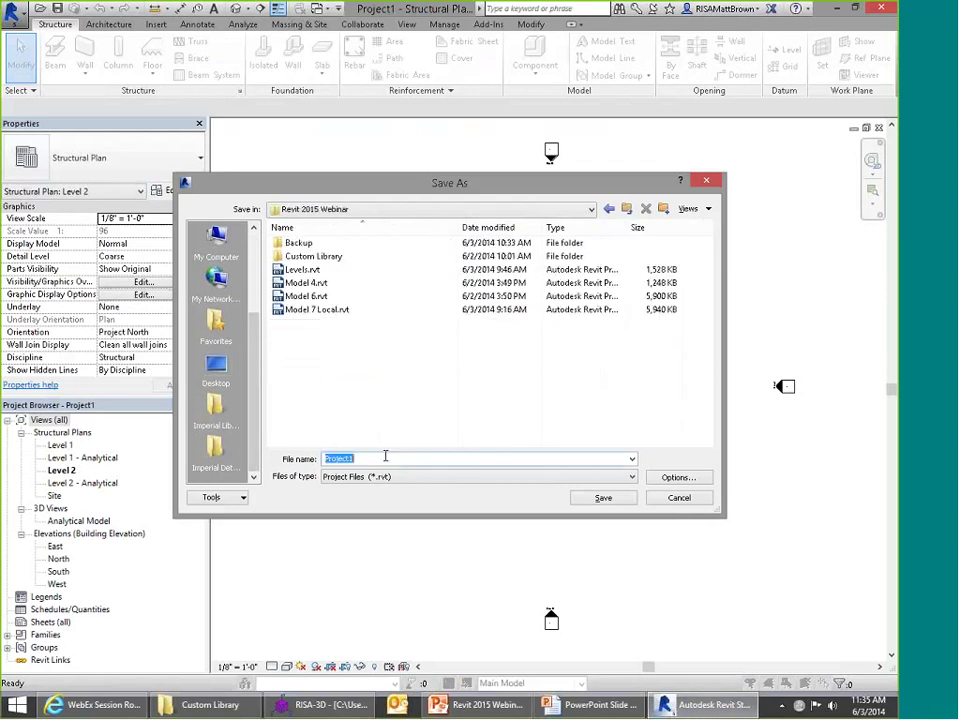
text(Mod)
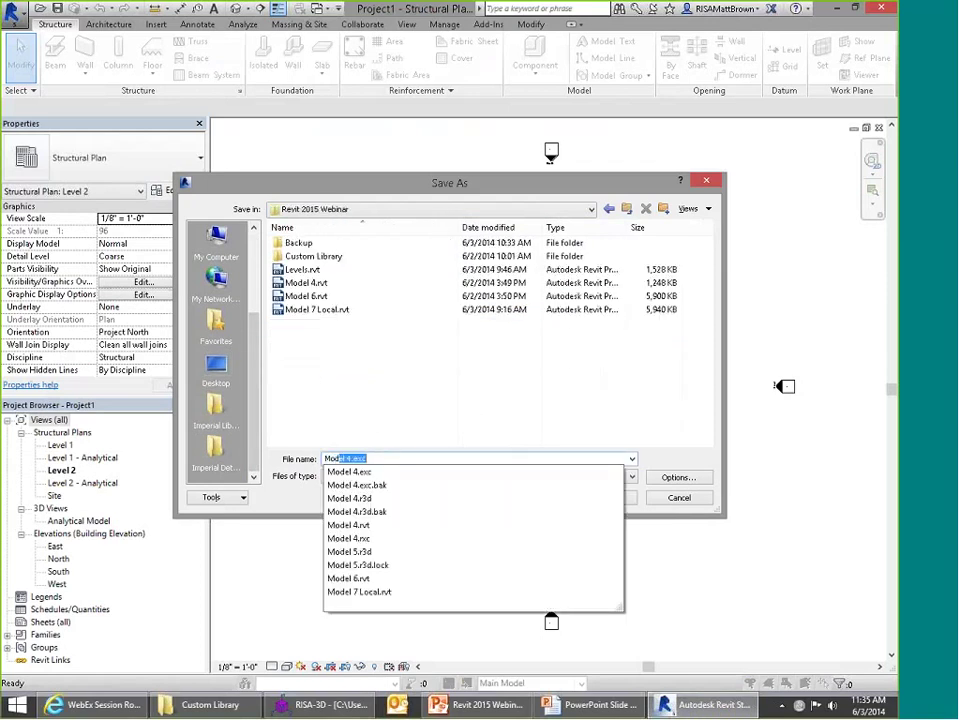
text(el 5)
key(Return)
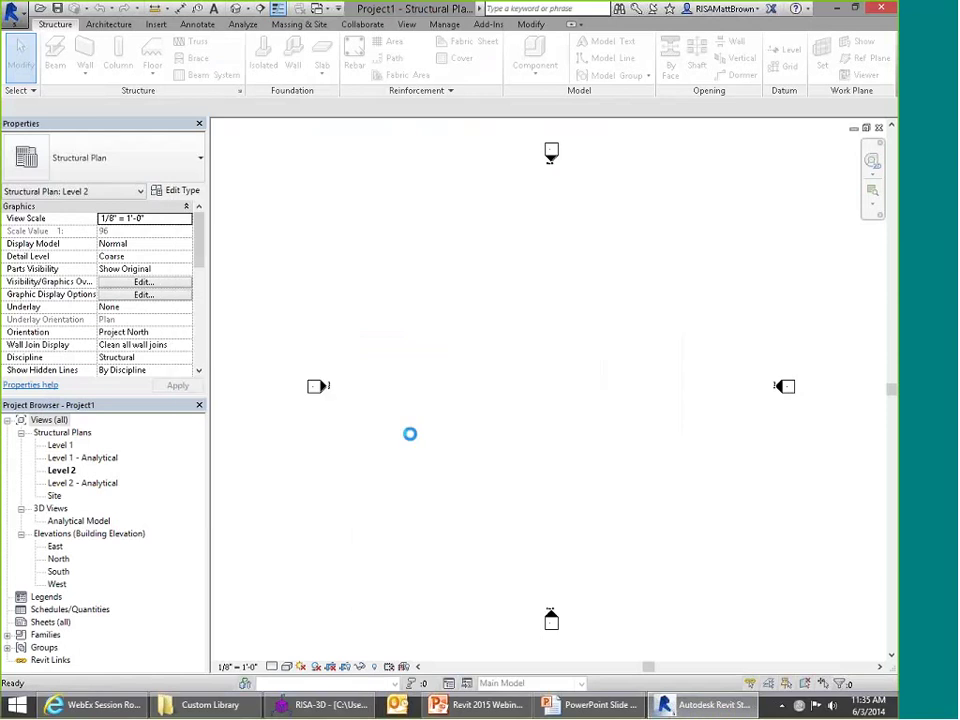
Step: Start an import from RISA into the Model 5 project and browse for its exchange file
click(492, 26)
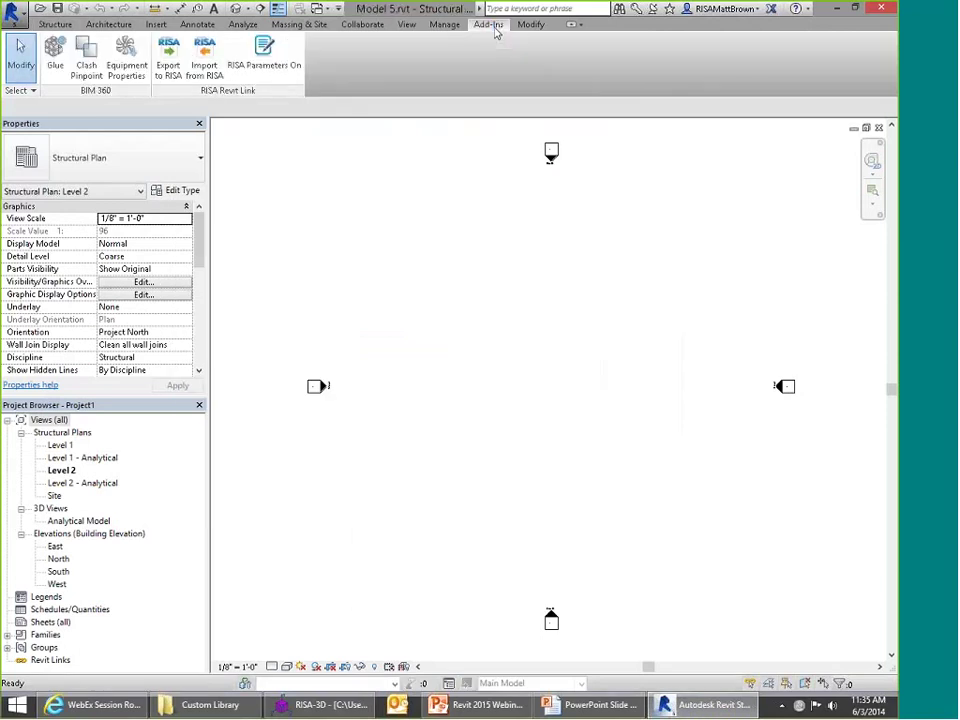
click(205, 62)
click(470, 393)
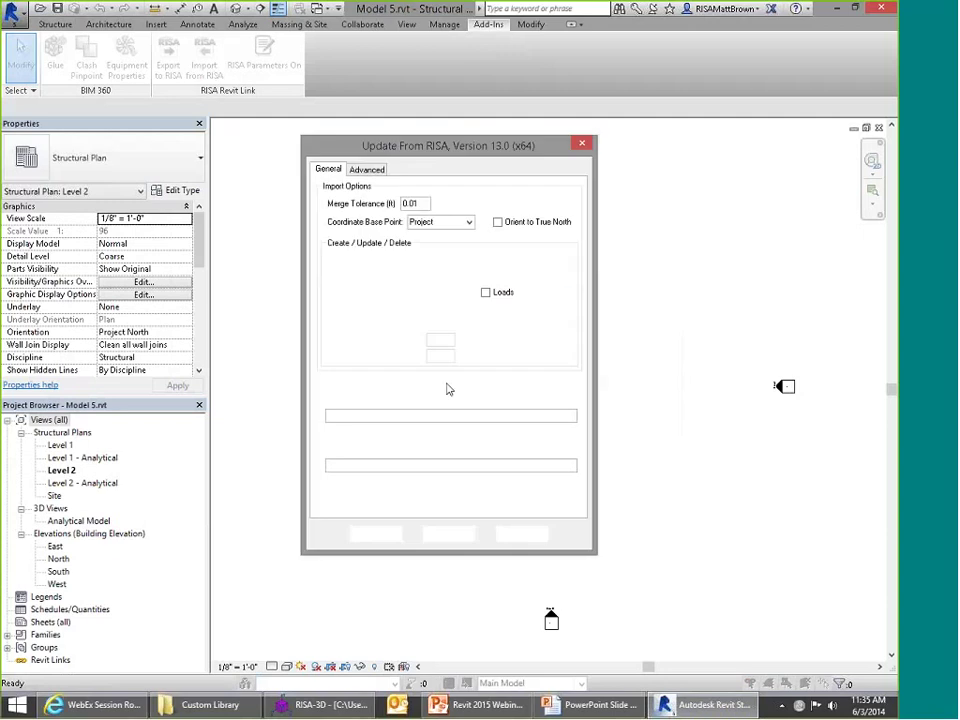
click(510, 456)
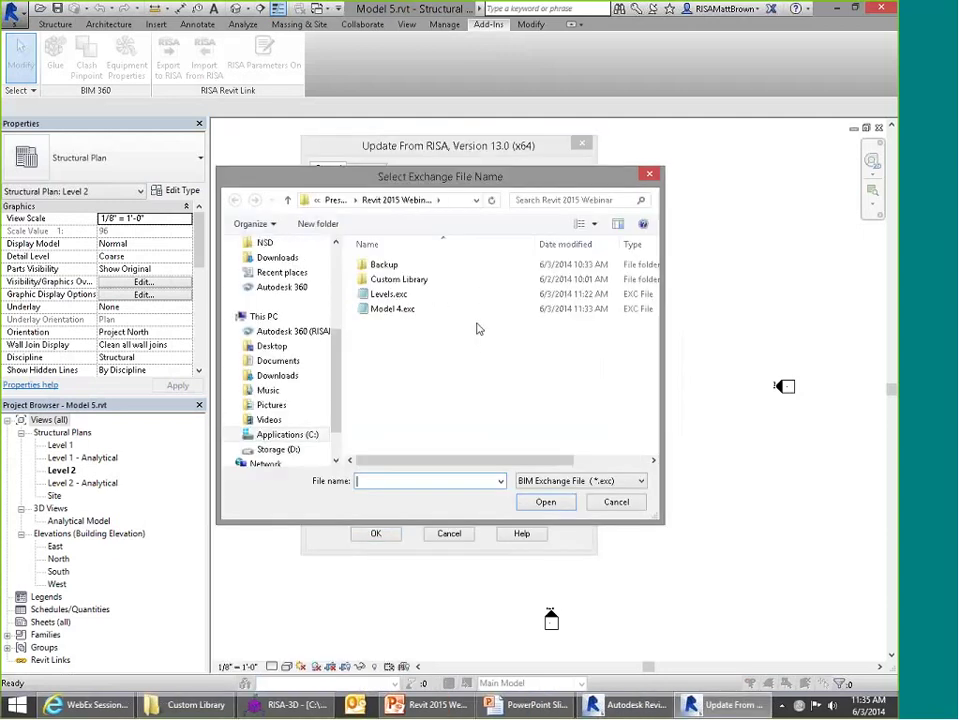
Step: Switch to RISA-3D and export the model as the Revit exchange file Model 5.exc in the Revit 2015 Webinar folder
click(287, 705)
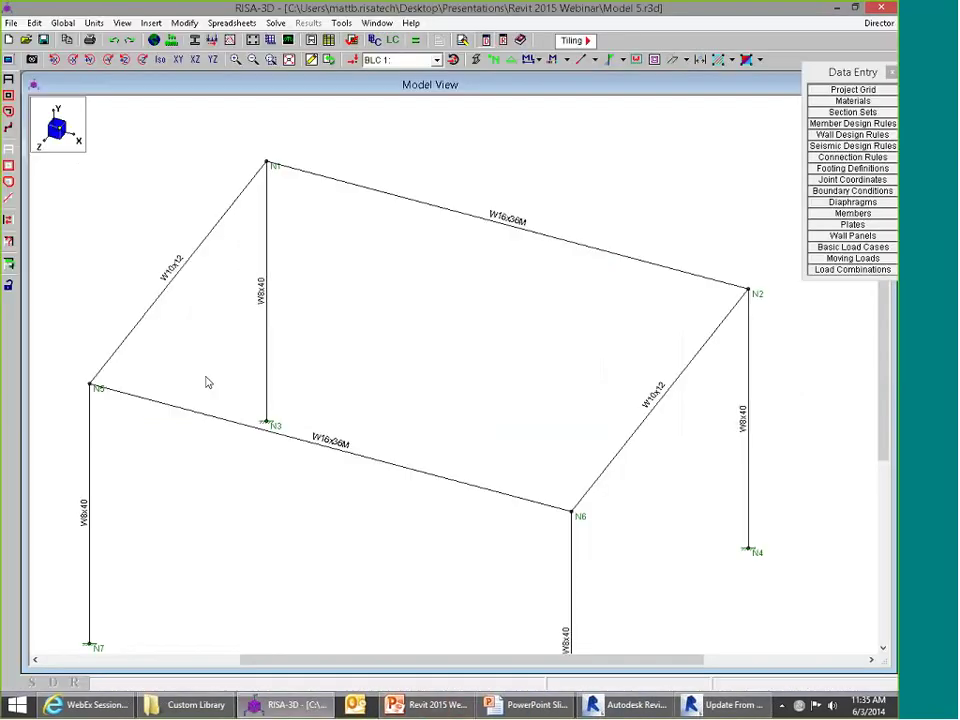
click(11, 22)
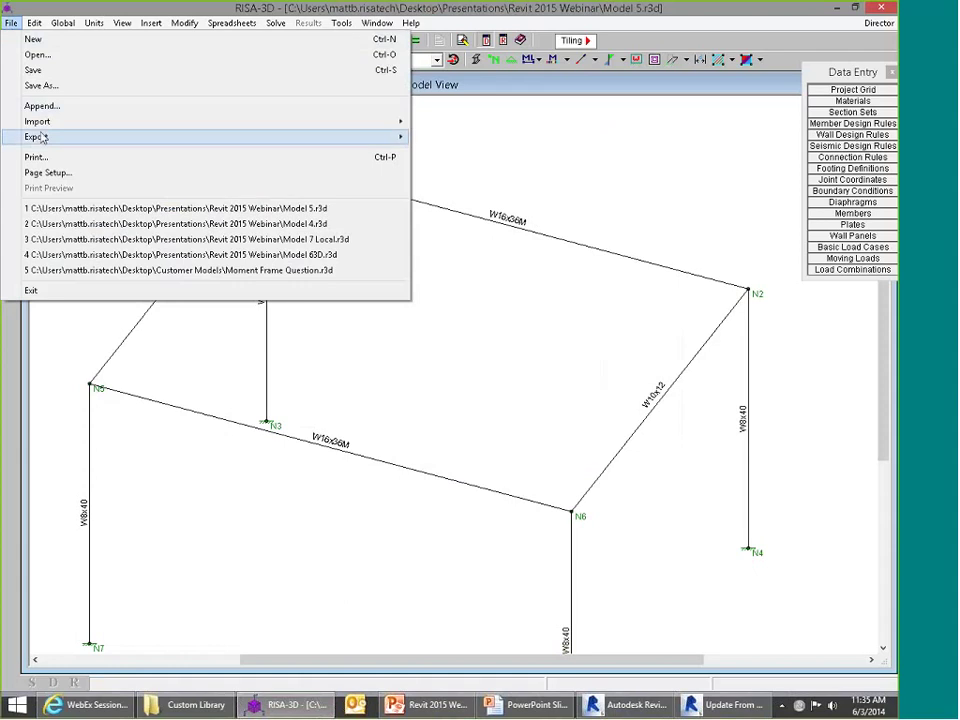
mouse_move(313, 142)
click(461, 186)
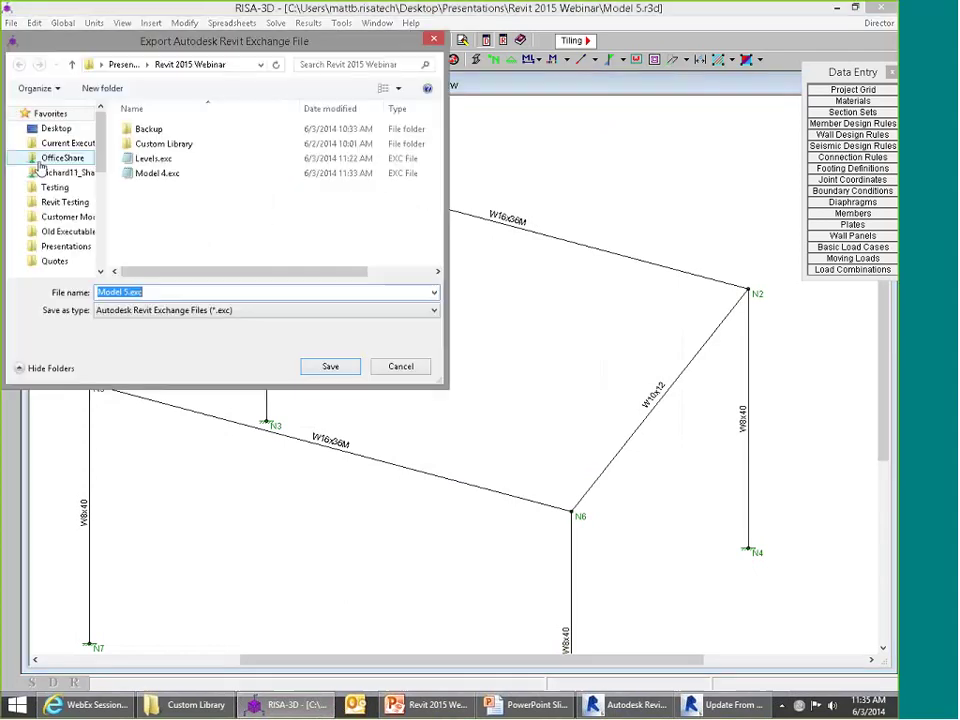
click(321, 367)
click(572, 393)
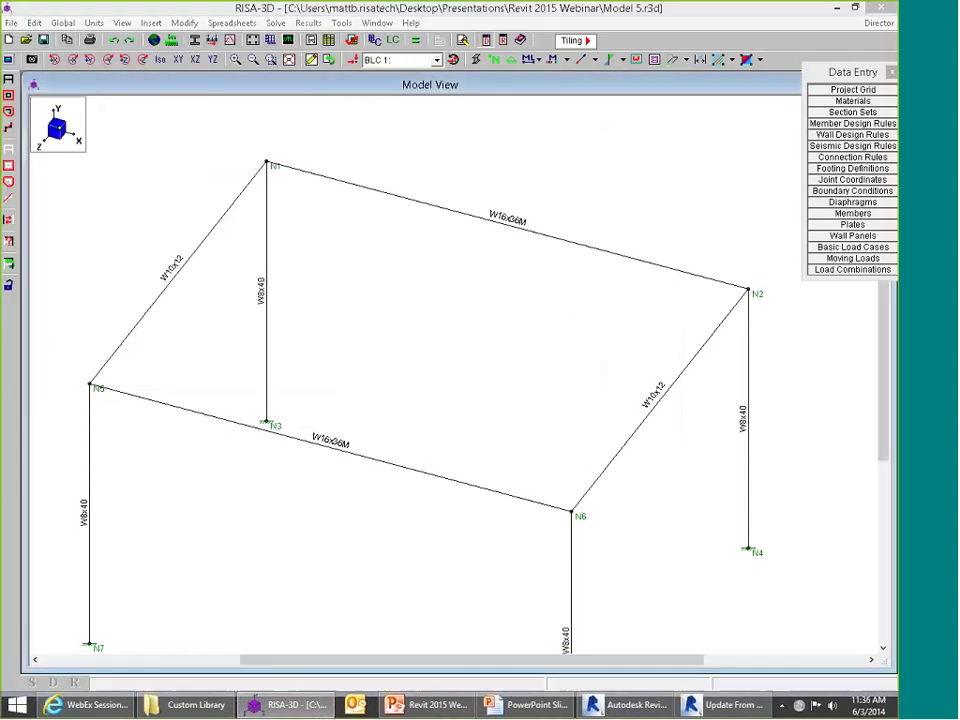
Step: Return to Revit, try importing the Model 5 exchange file while ignoring the verifier's findings, and undo the import
click(723, 706)
click(418, 328)
click(540, 505)
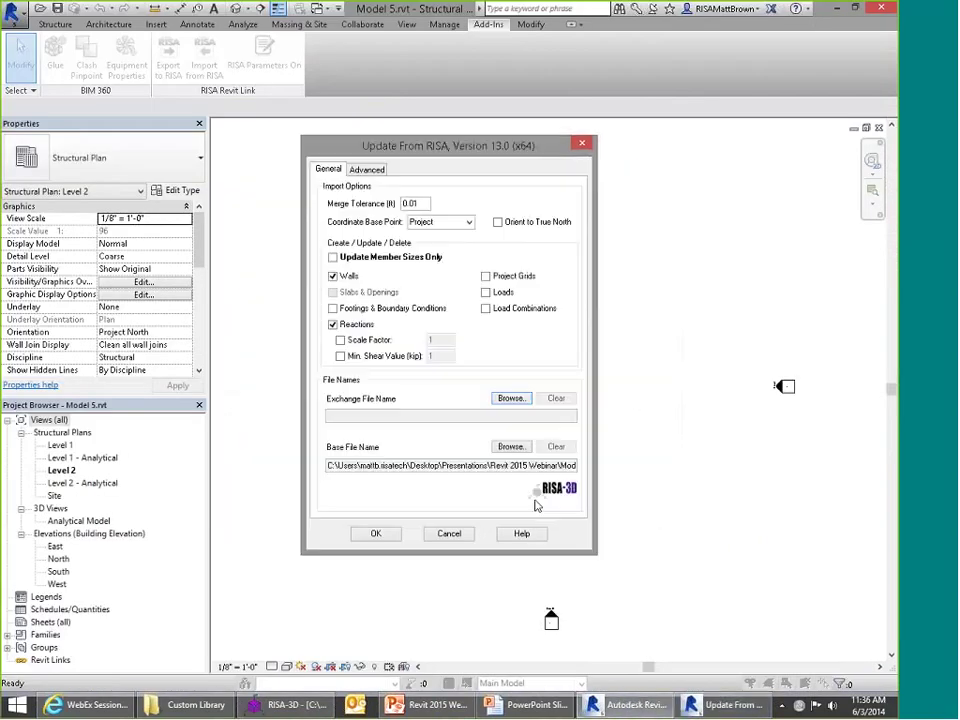
click(376, 533)
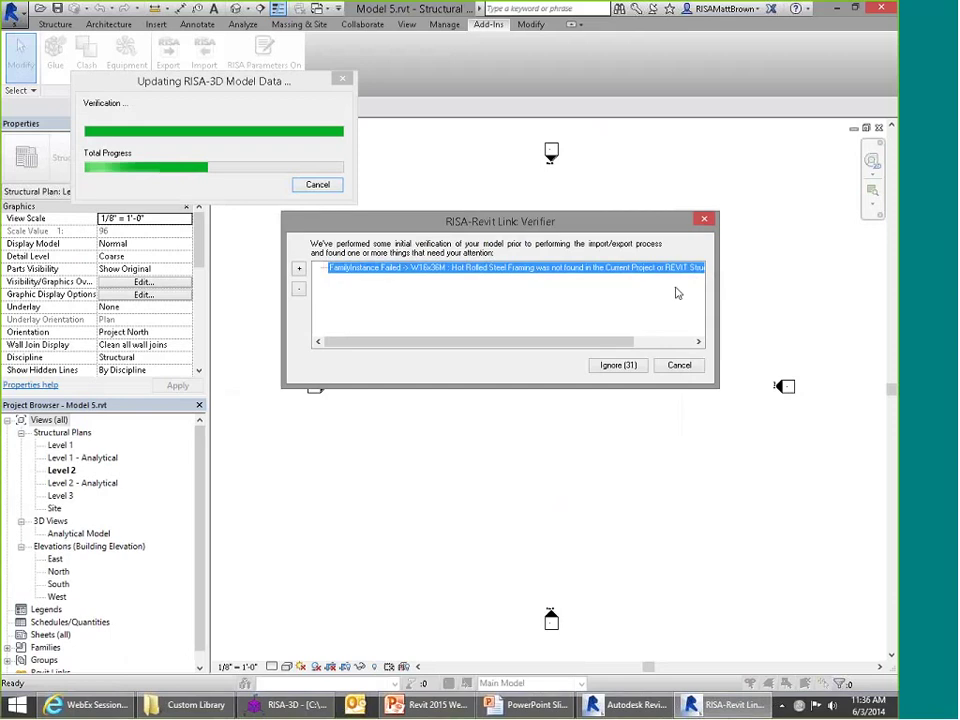
click(618, 365)
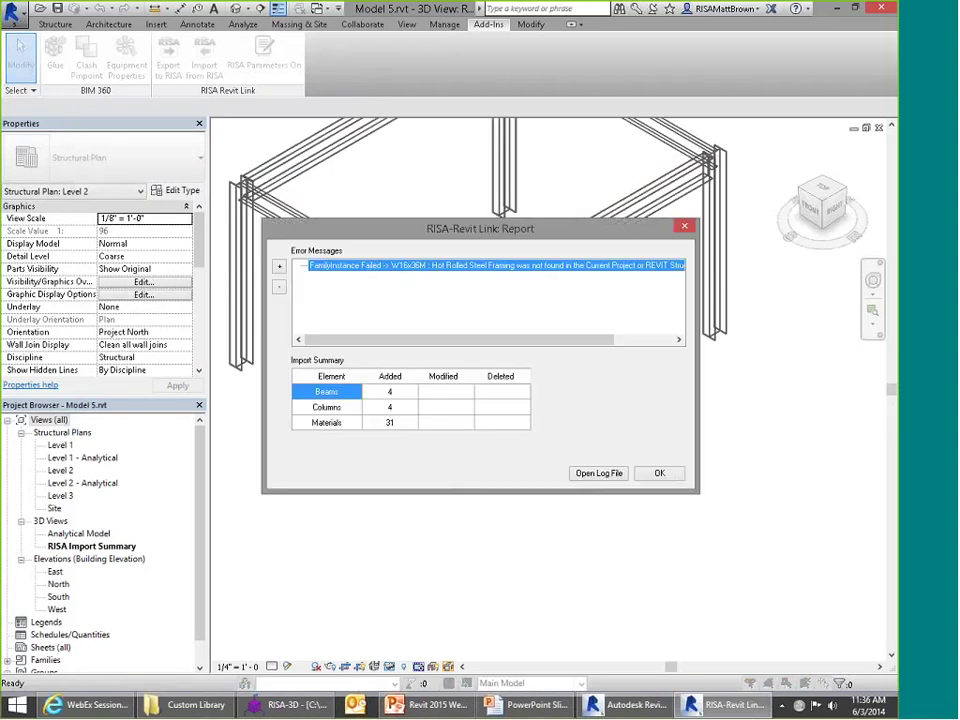
click(672, 474)
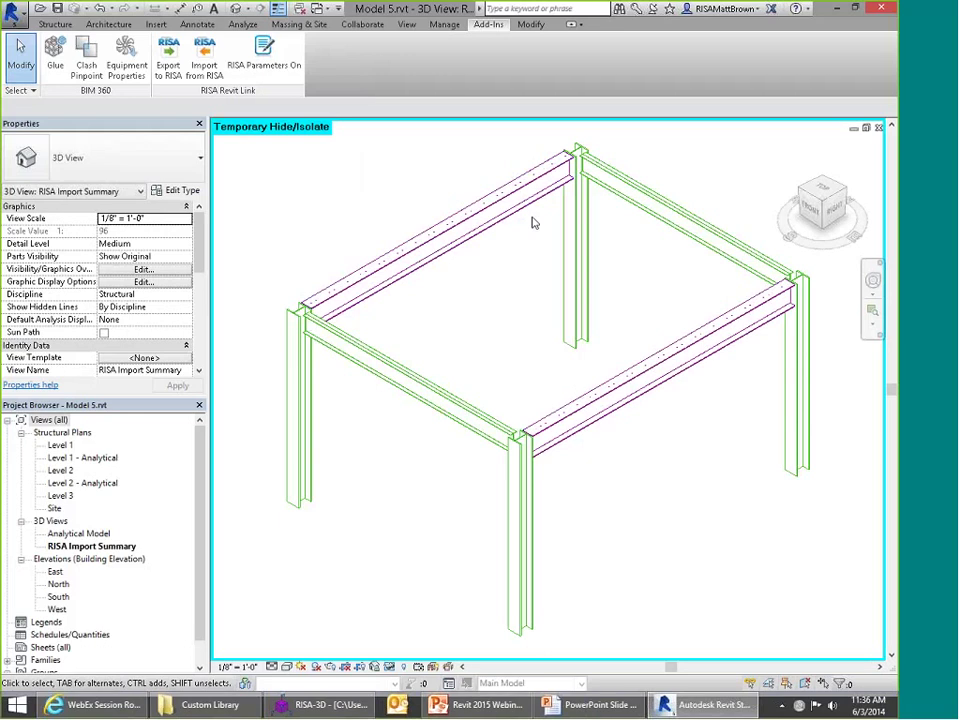
click(100, 9)
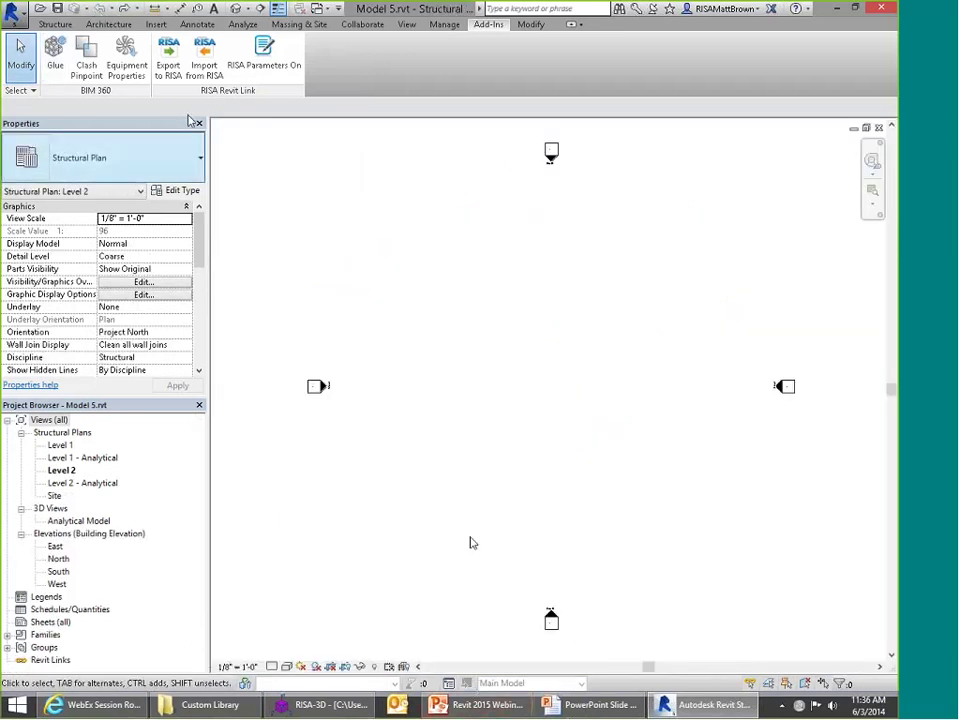
Step: Restart the import from RISA with the Model 5 exchange file, and check the Revit Imperial Library path in the advanced options
click(204, 55)
click(480, 394)
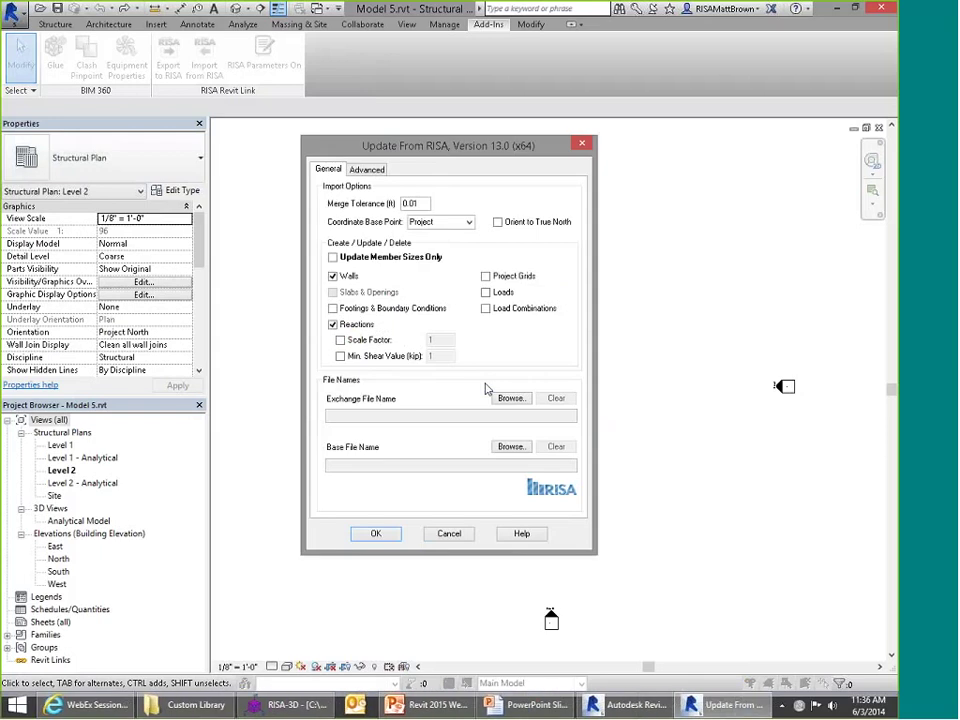
click(512, 394)
double_click(394, 324)
click(370, 171)
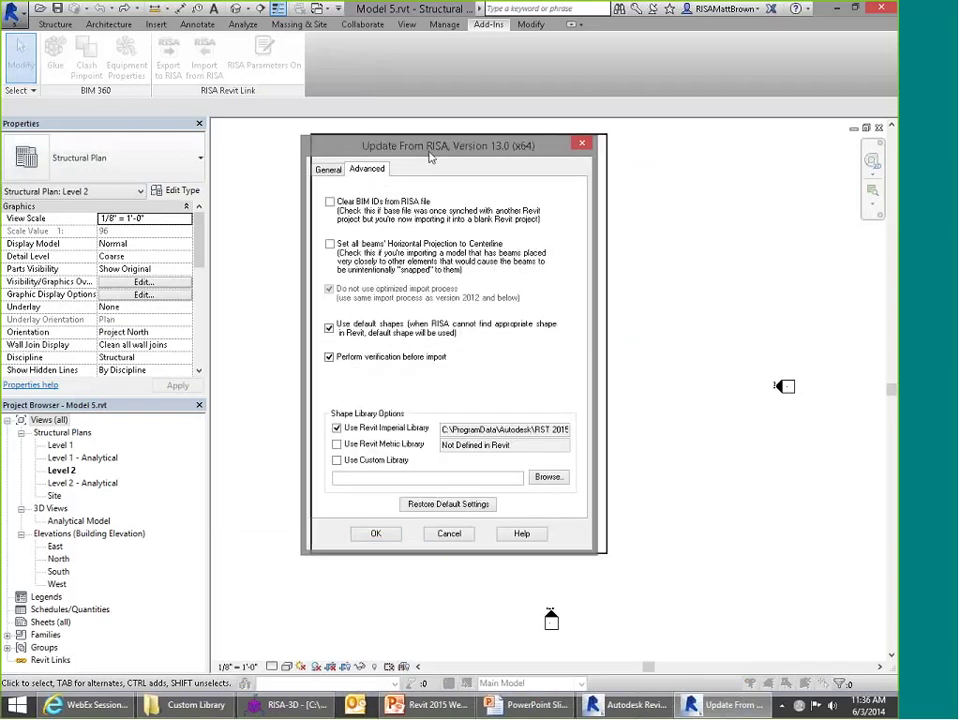
drag(420, 146, 490, 138)
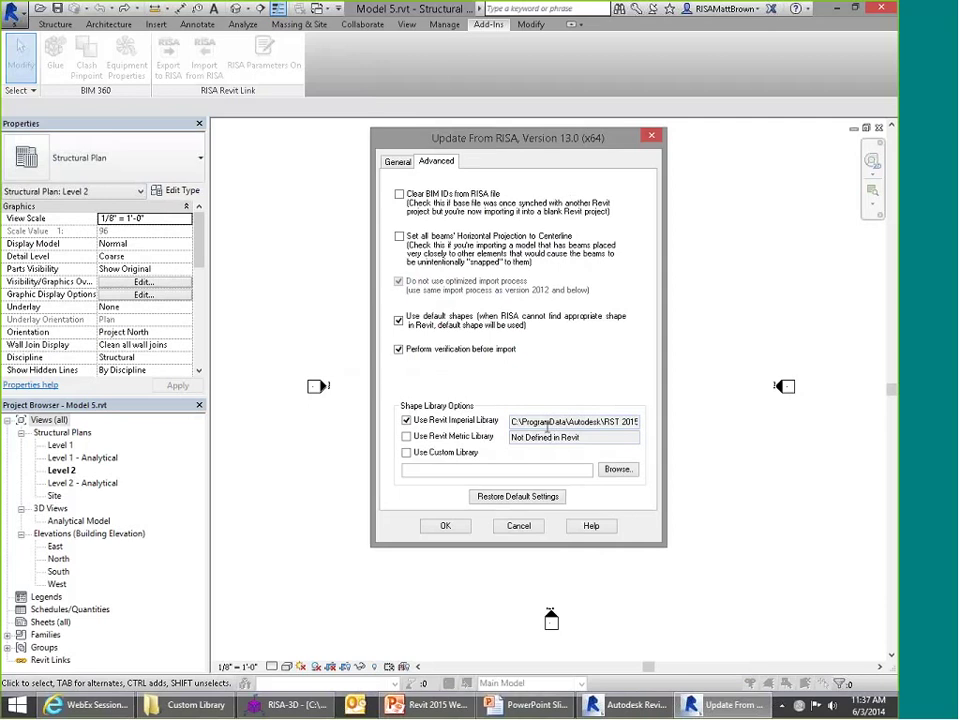
drag(547, 427, 517, 422)
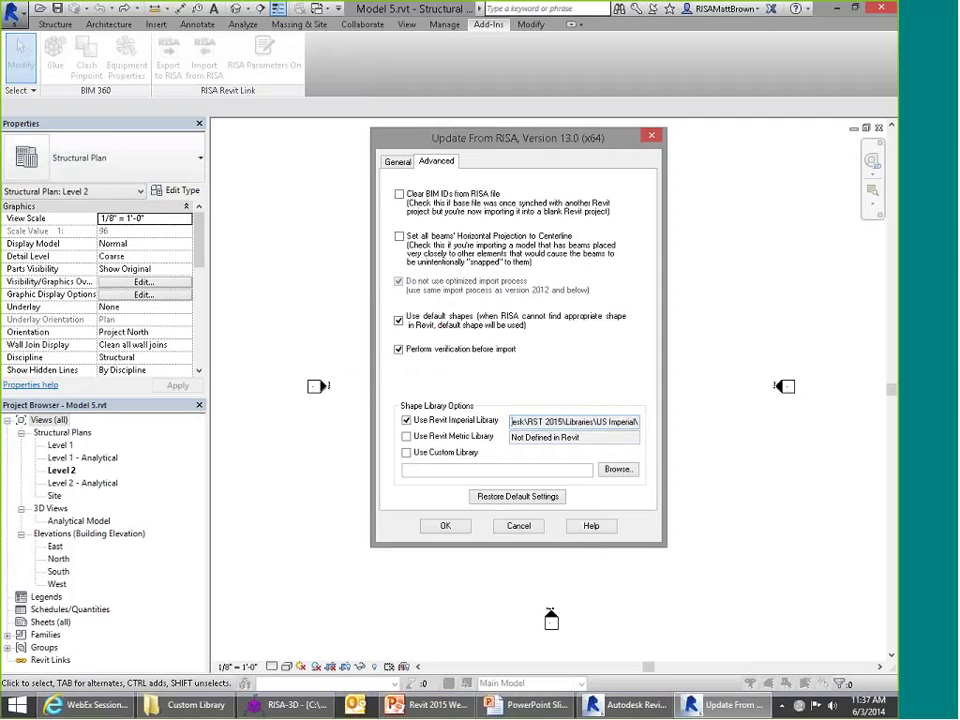
Step: Enable Use Custom Library, set it to the Custom Library folder under Presentations\Revit 2015 Webinar, and run the import
click(407, 453)
click(617, 469)
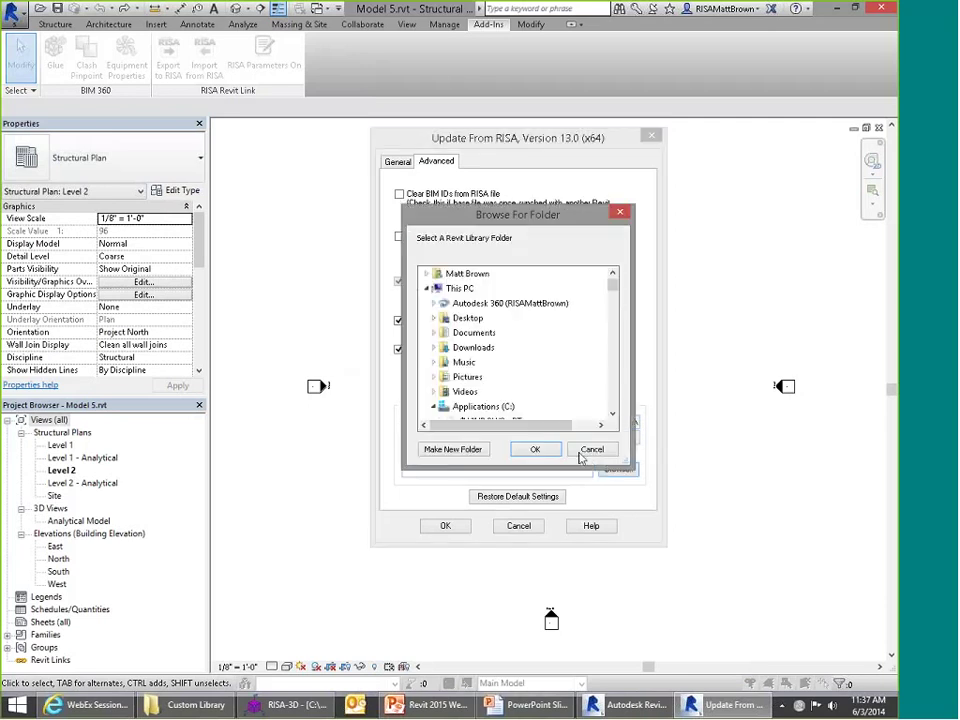
double_click(460, 288)
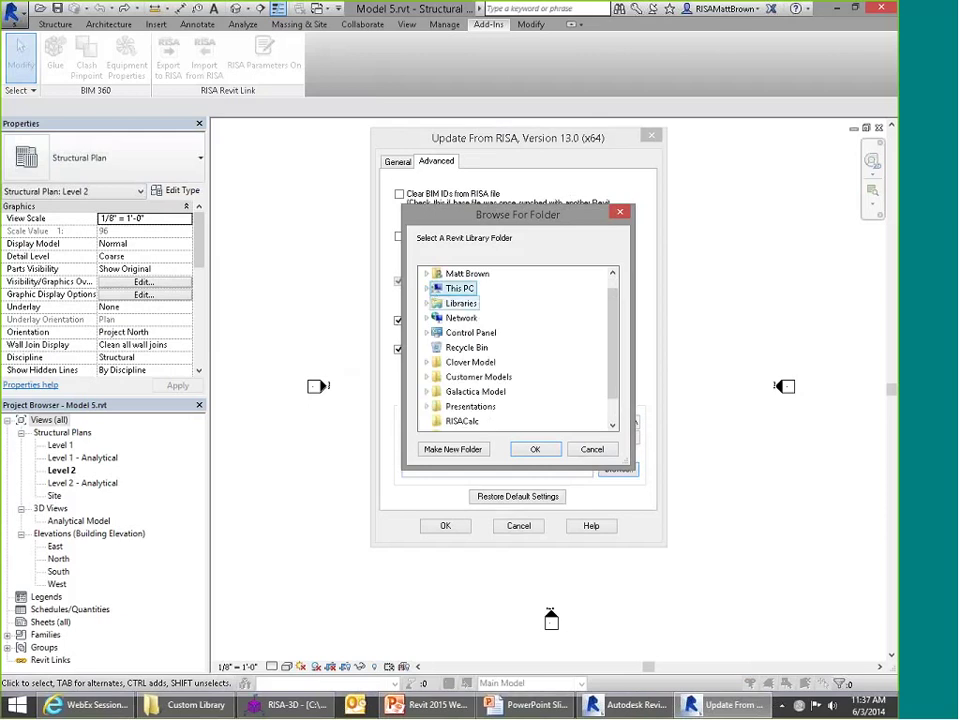
double_click(468, 406)
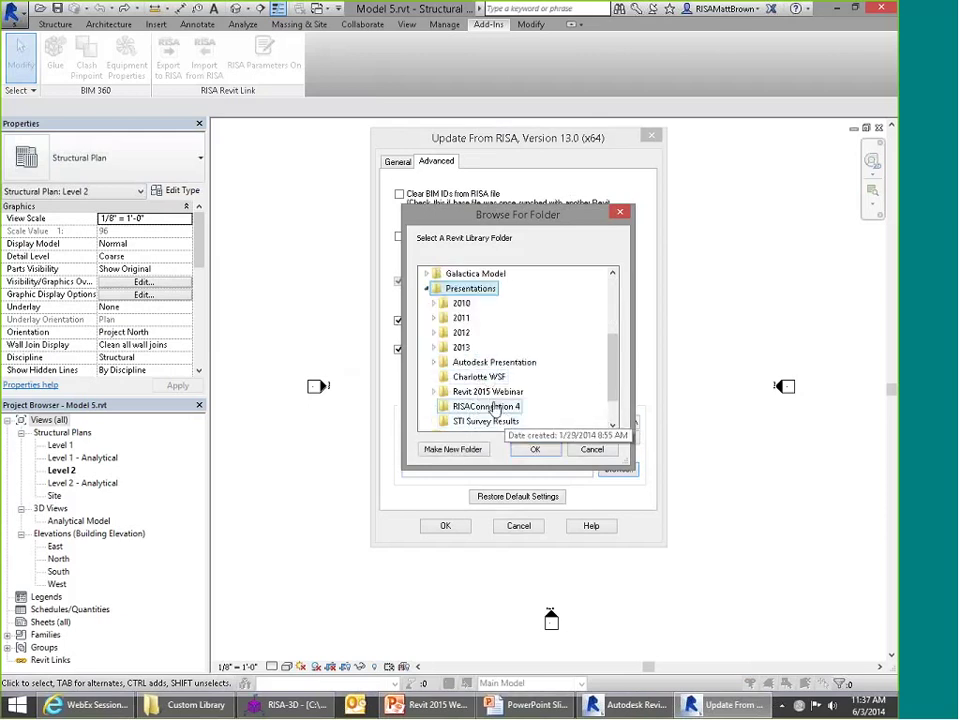
double_click(490, 392)
click(488, 421)
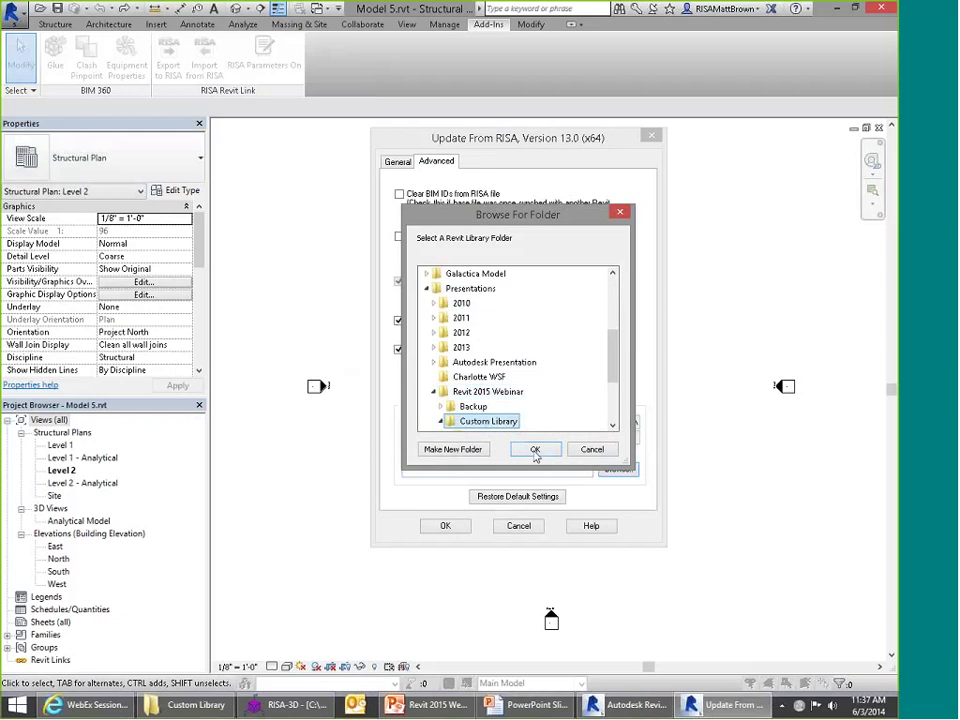
click(534, 451)
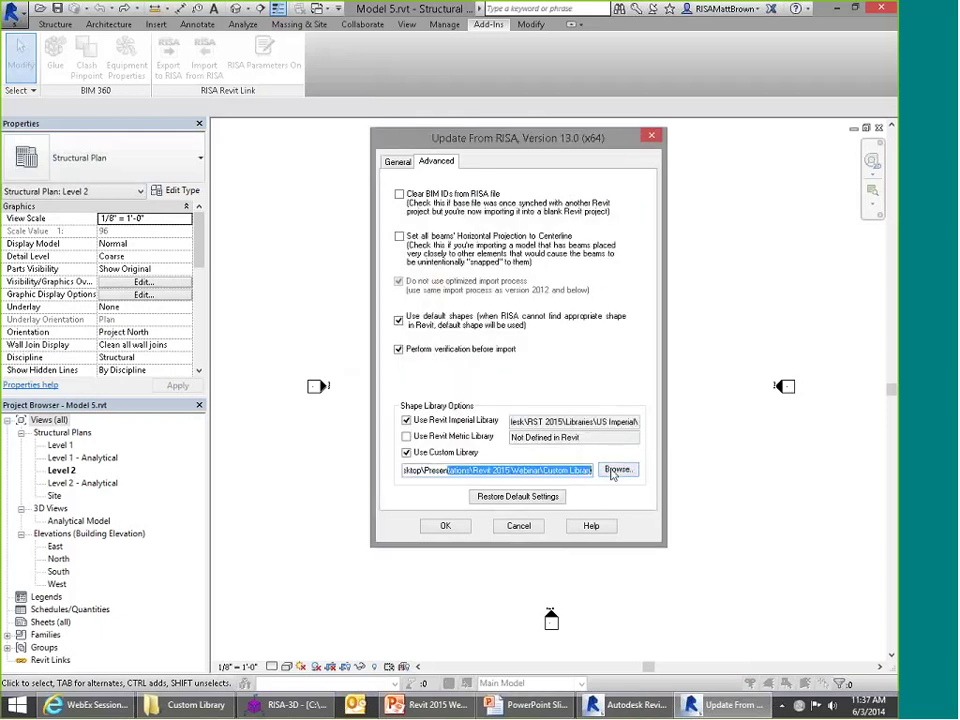
drag(580, 470, 403, 466)
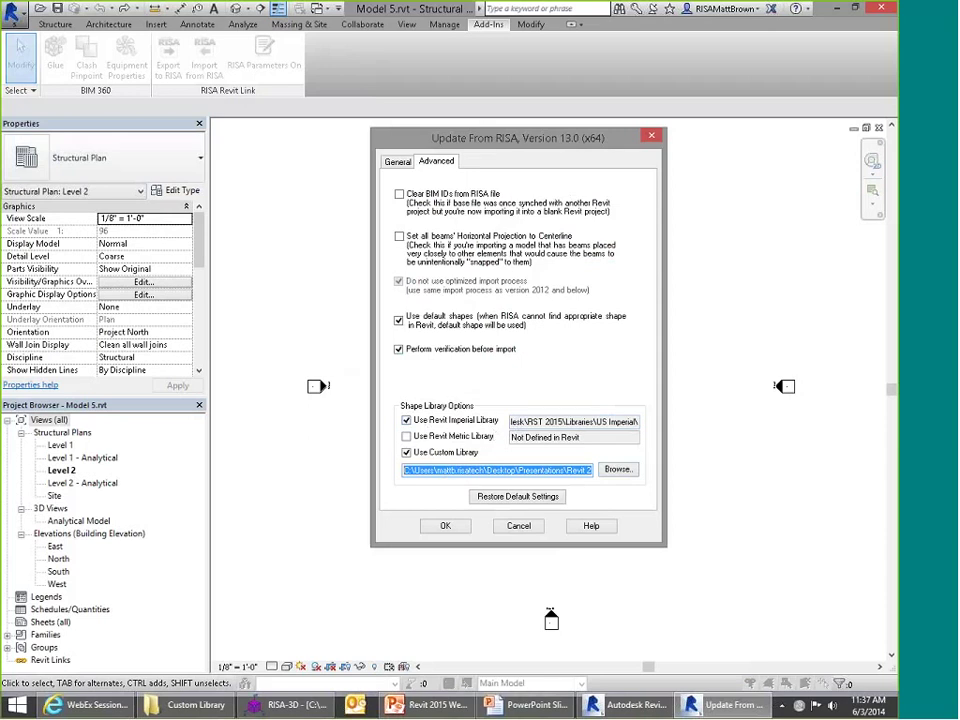
click(446, 527)
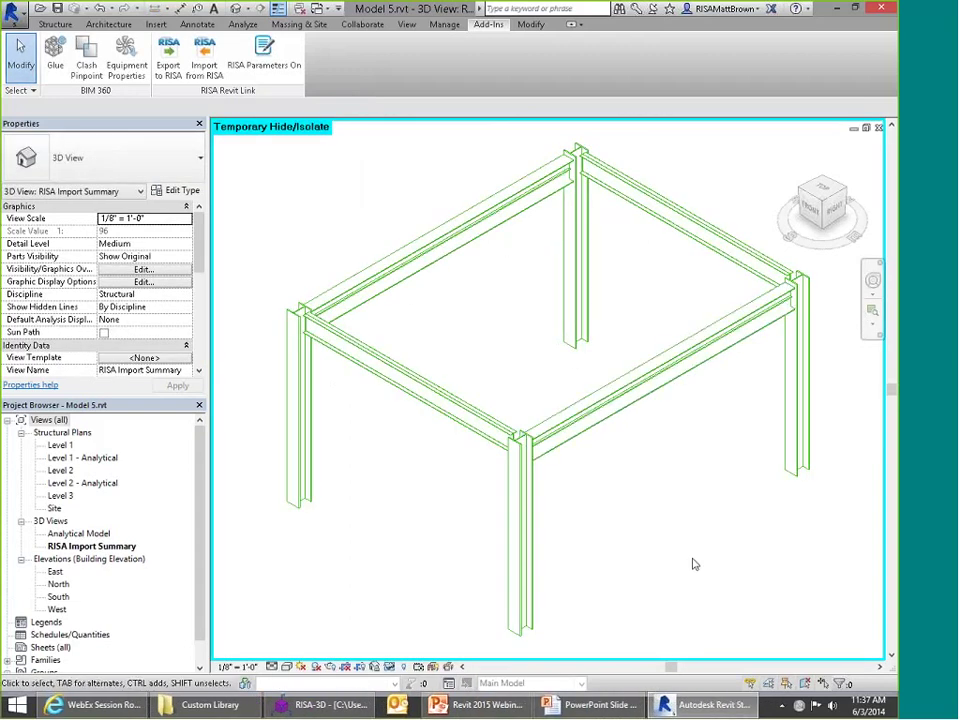
Step: Check the family and type of one of the imported long beams, and compare it with the RISA-3D model
shift+middle_drag(692, 563, 659, 468)
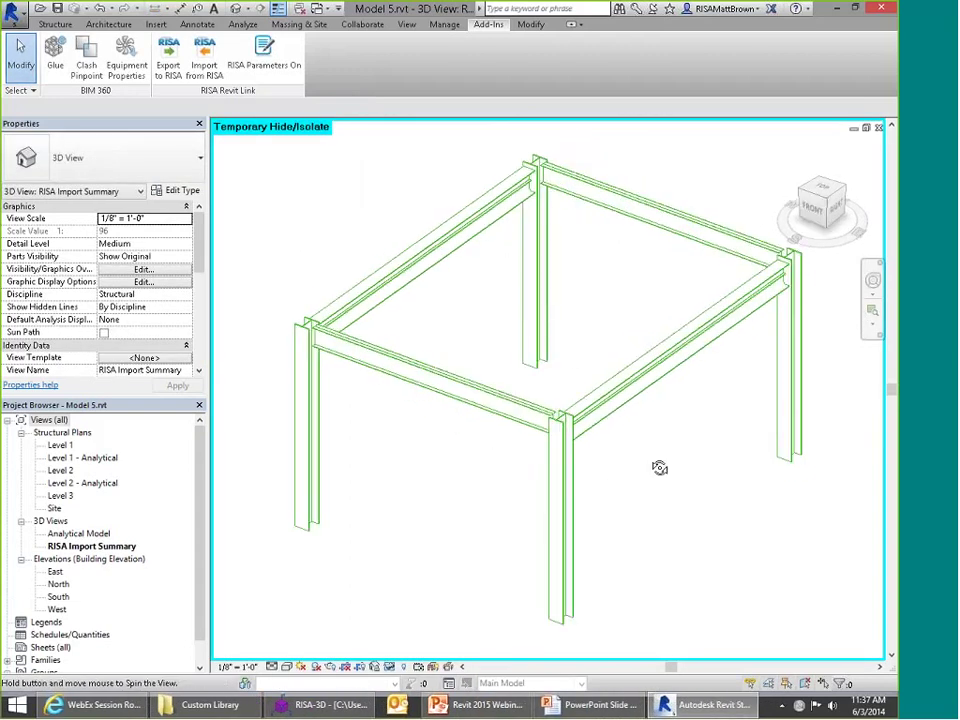
click(591, 399)
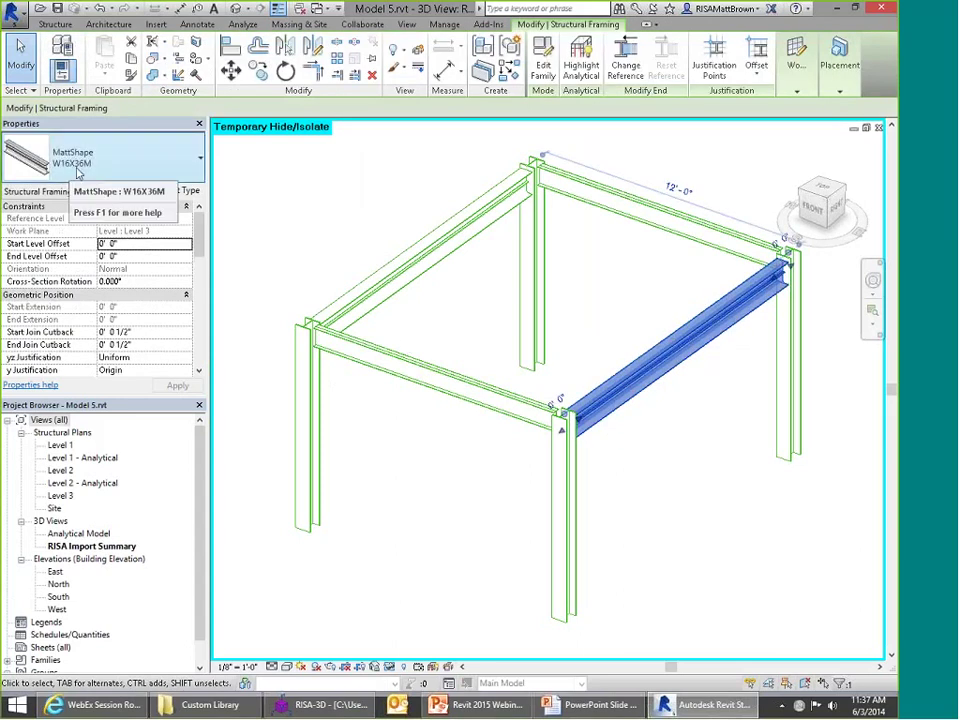
click(320, 705)
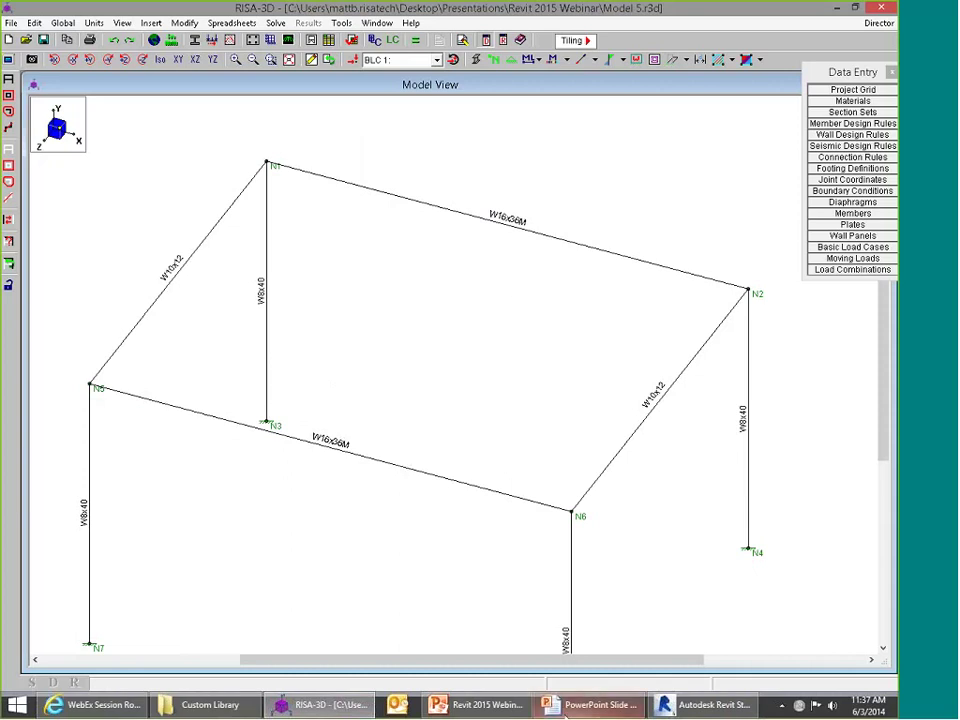
click(710, 705)
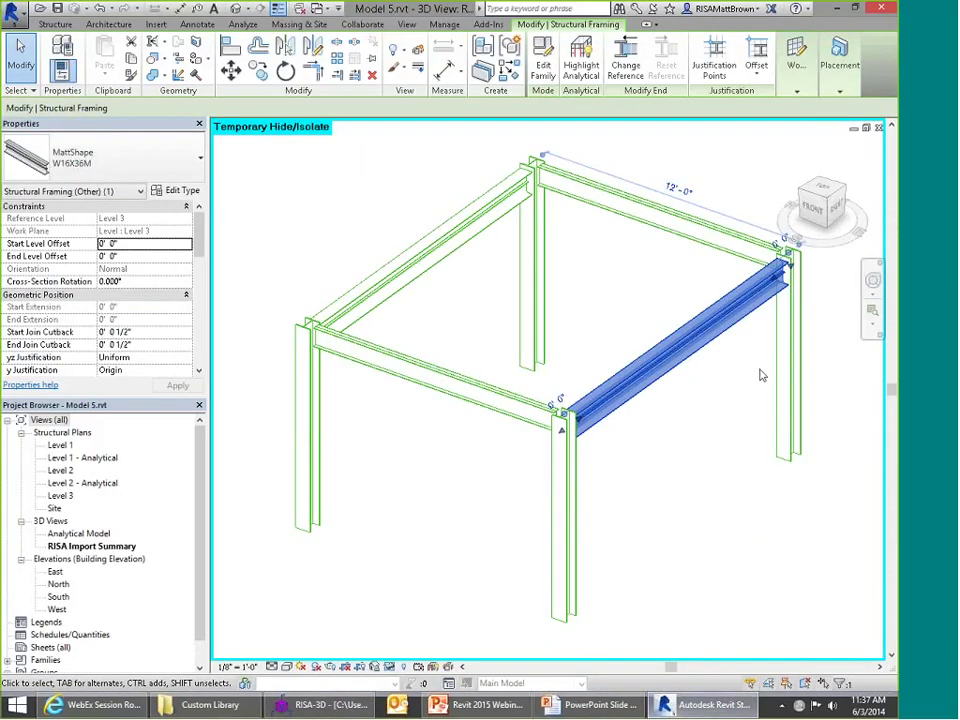
click(814, 343)
Step: Examine the custom beam's cross-section where it meets the column, and view the whole frame again
scroll(790, 300, up, 6)
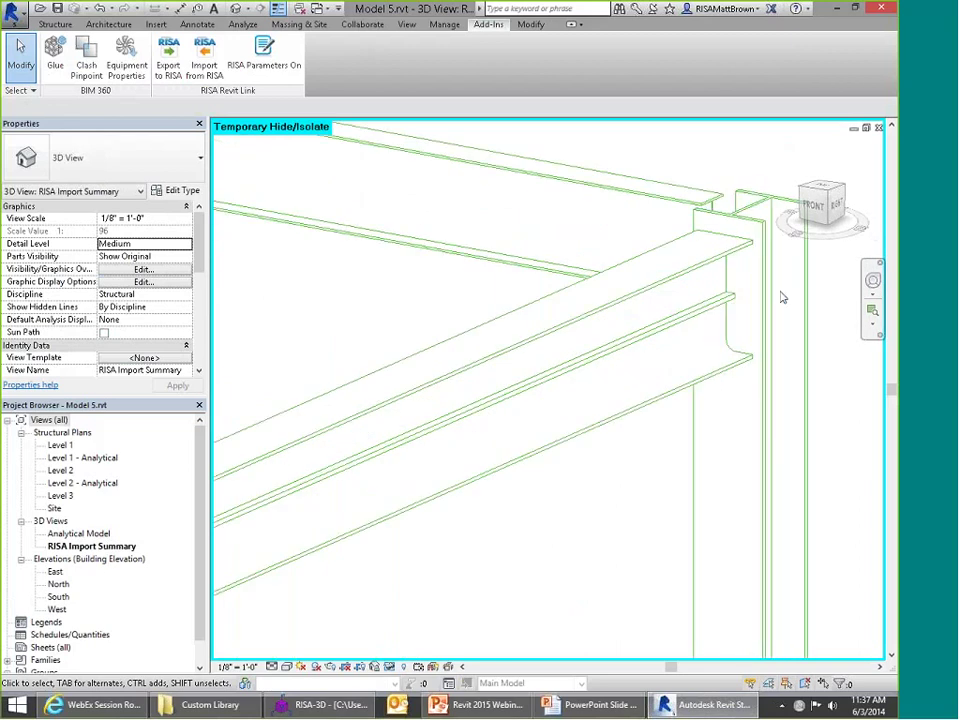
scroll(780, 330, up, 2)
shift+middle_drag(621, 572, 695, 352)
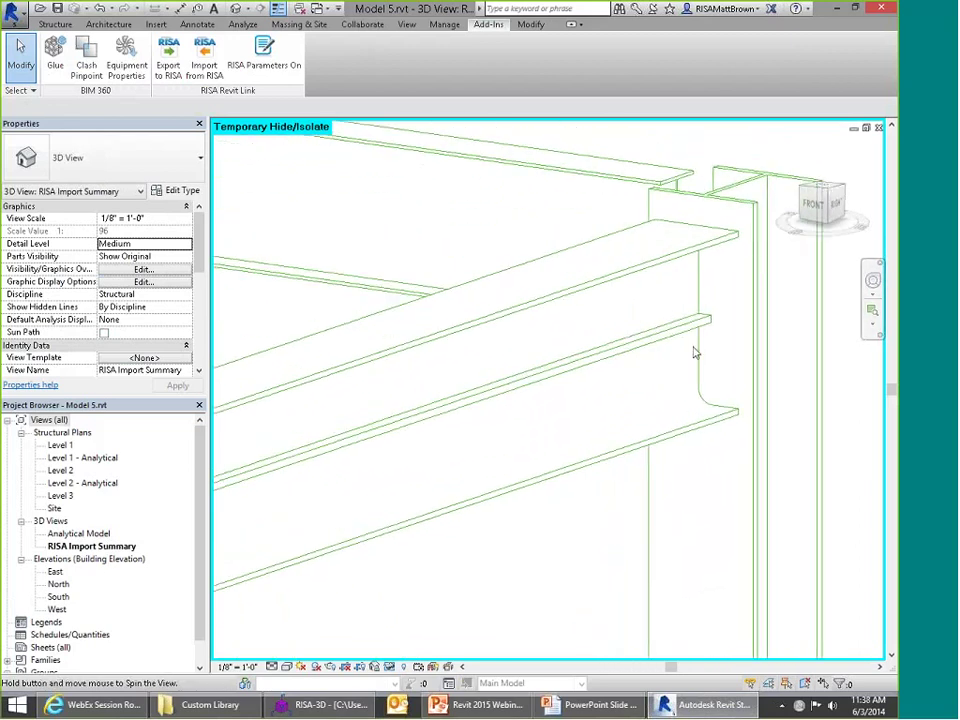
scroll(690, 375, down, 5)
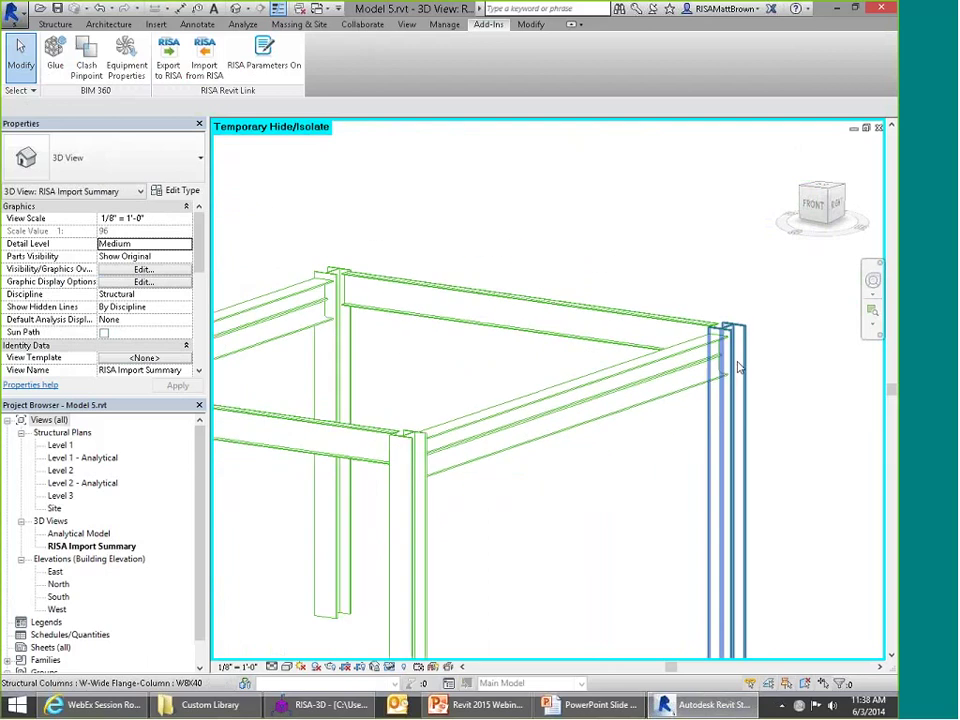
scroll(594, 319, down, 5)
shift+middle_drag(594, 319, 630, 380)
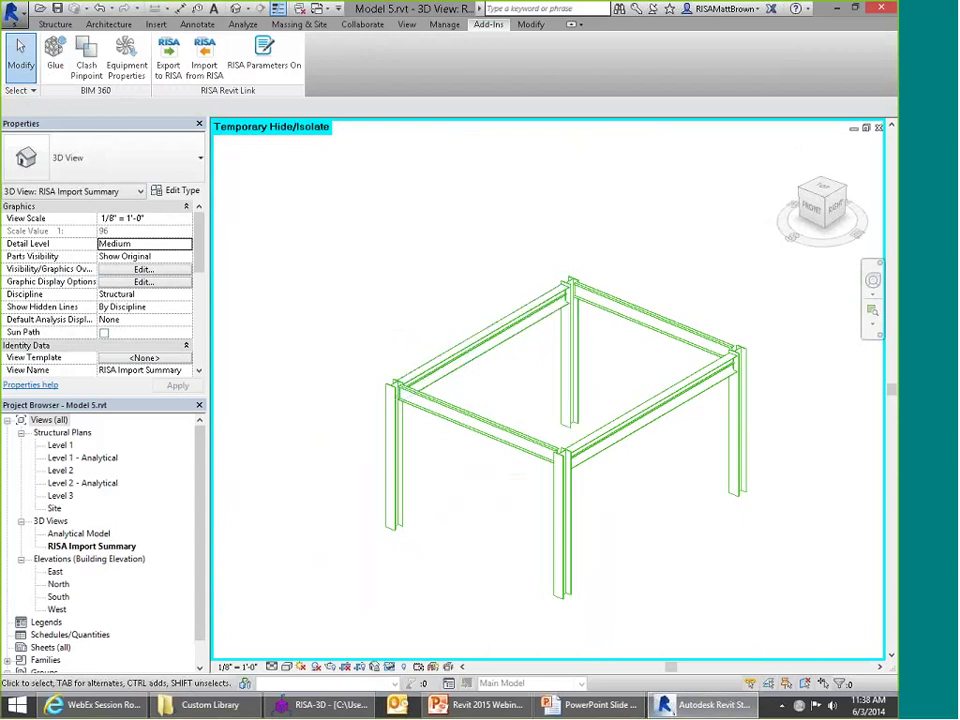
Step: Close the Model 5 project without saving changes, and open Model 6.rvt in Revit
click(12, 12)
click(45, 422)
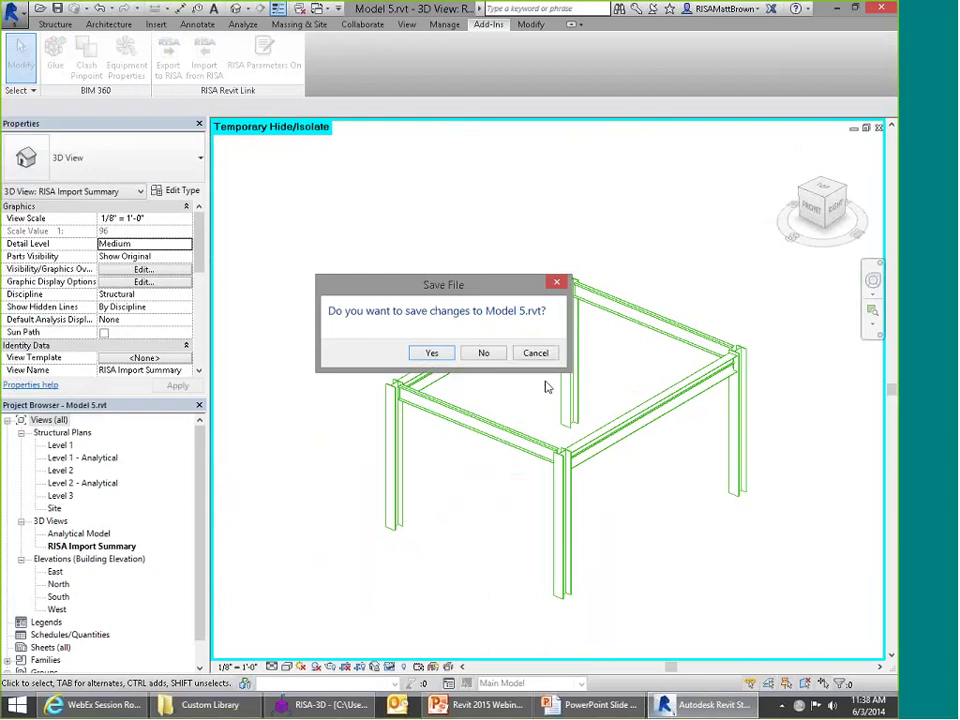
click(488, 352)
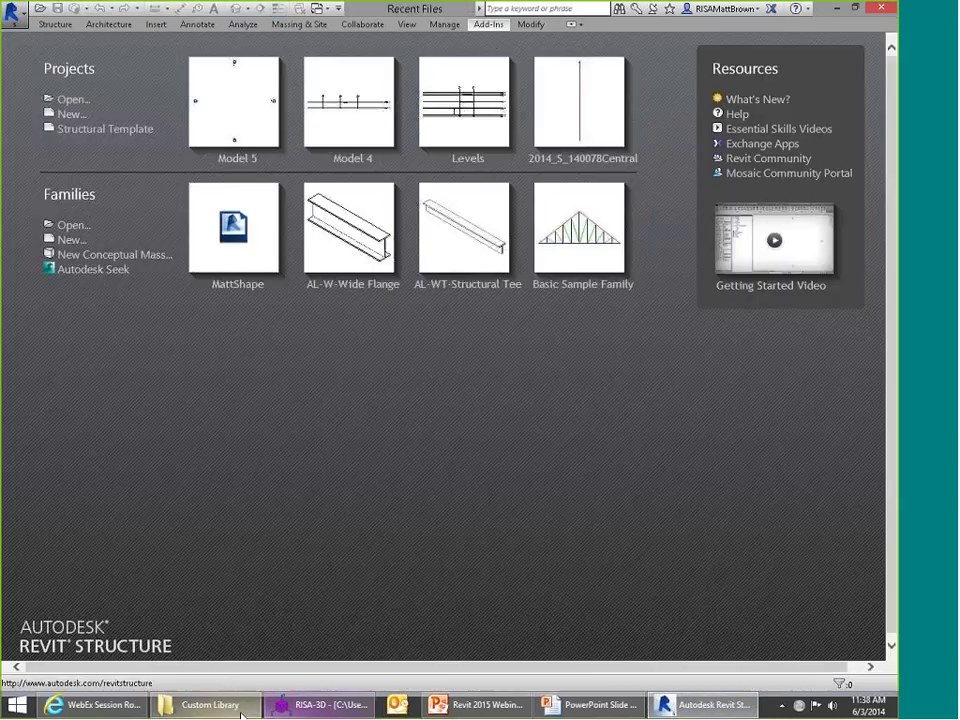
click(237, 708)
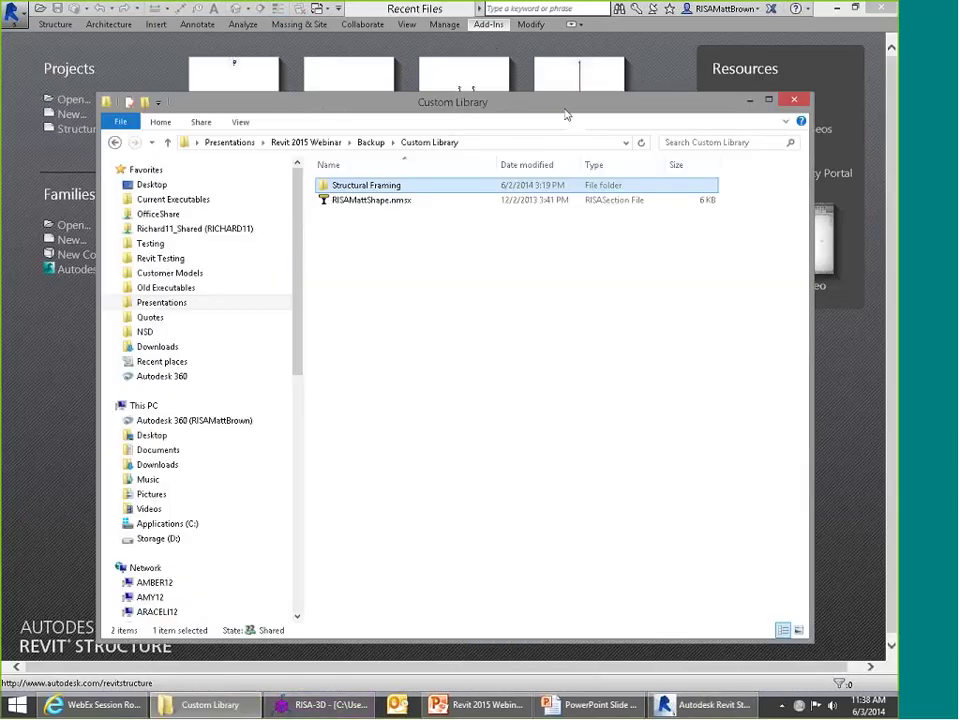
click(237, 709)
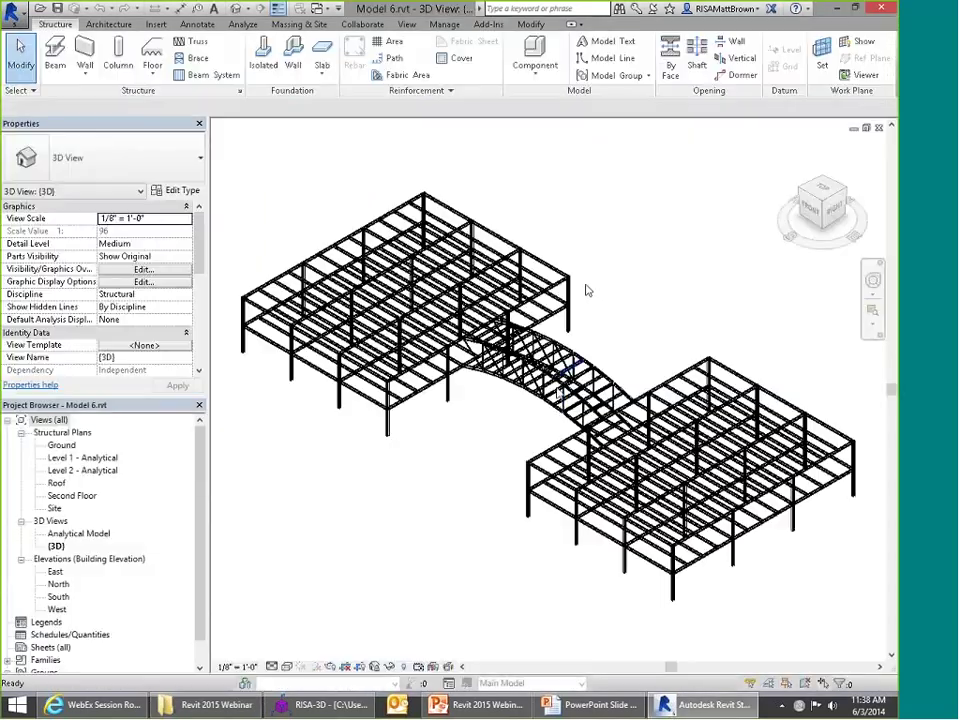
Step: Examine Model 6's two framed buildings and the arched truss bridge between them, from the front and in 3D
shift+middle_drag(564, 334, 640, 450)
scroll(585, 353, up, 3)
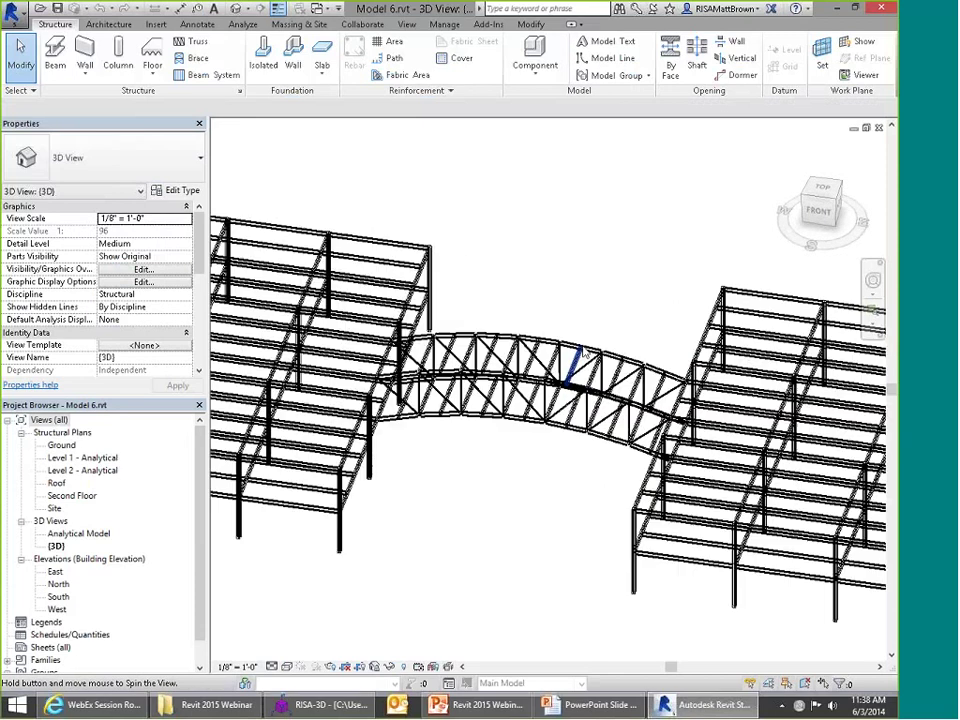
scroll(583, 352, down, 4)
shift+middle_drag(580, 345, 639, 268)
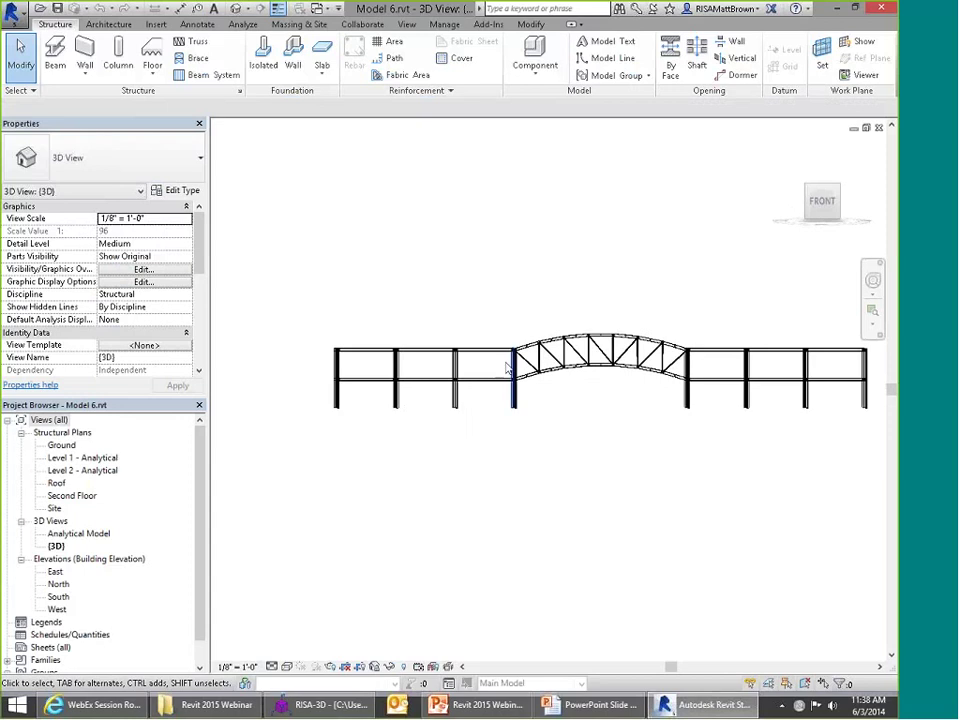
scroll(429, 381, up, 3)
scroll(420, 372, down, 4)
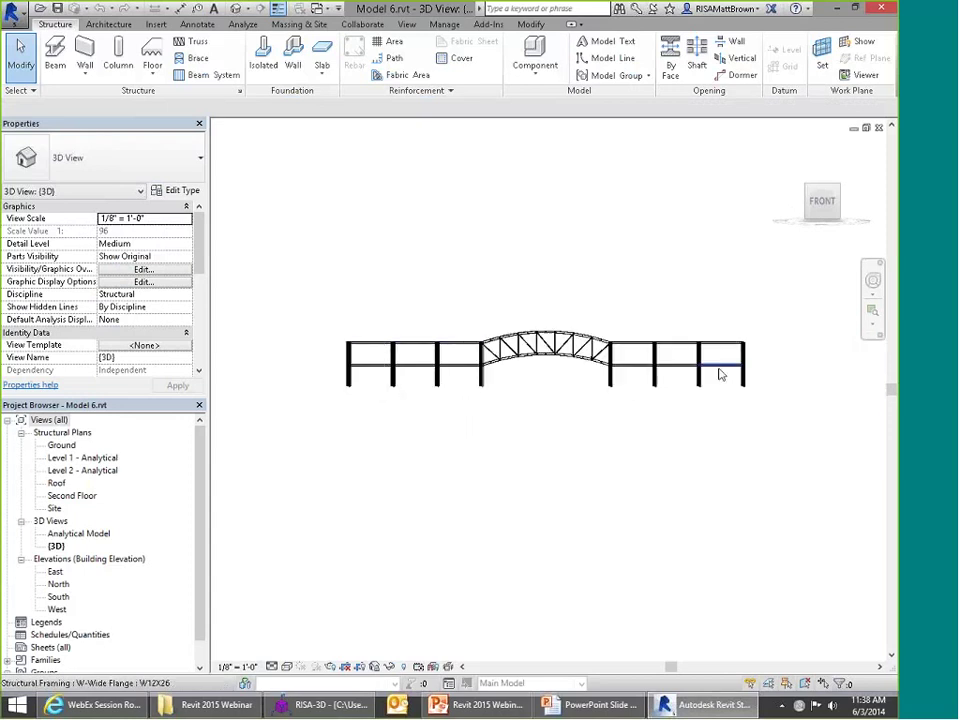
scroll(700, 370, up, 3)
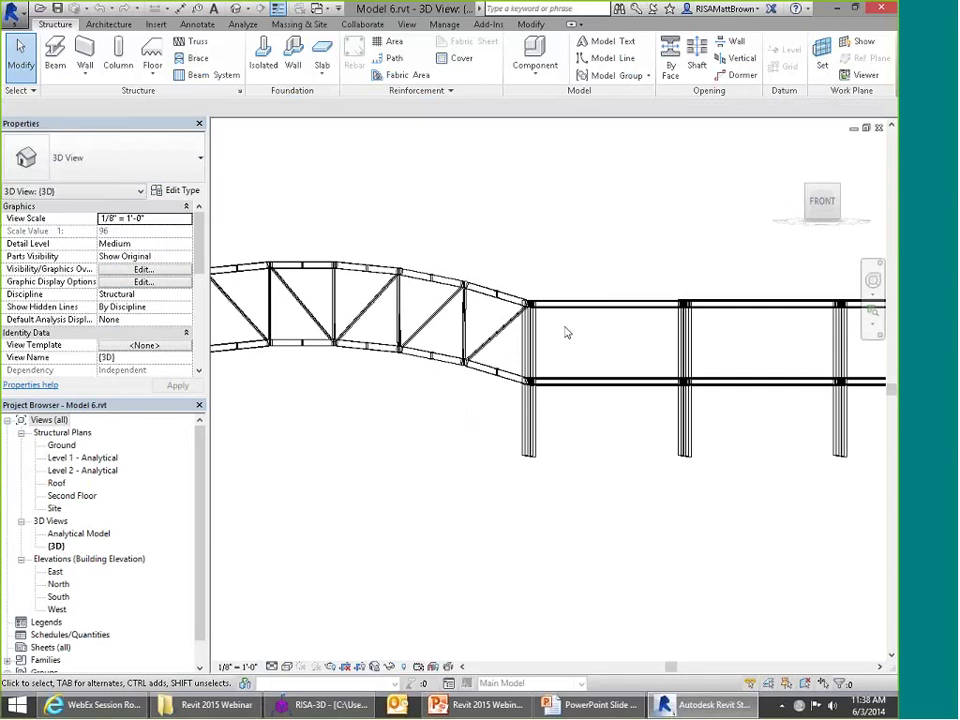
scroll(600, 345, down, 2)
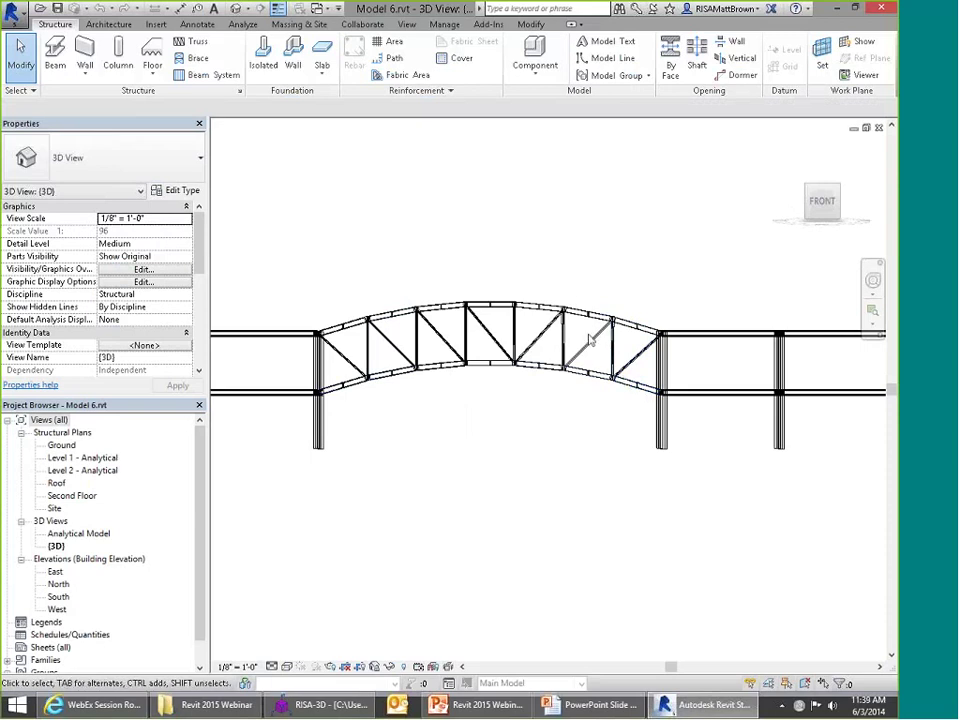
scroll(590, 335, down, 5)
shift+middle_drag(602, 306, 585, 405)
scroll(540, 326, up, 4)
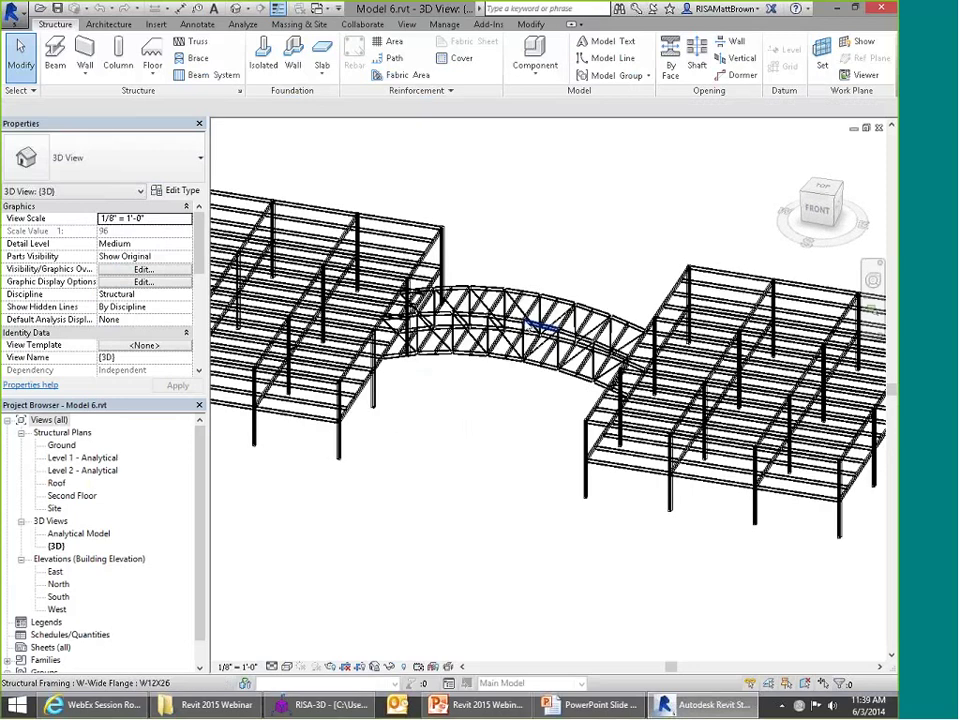
scroll(540, 326, up, 4)
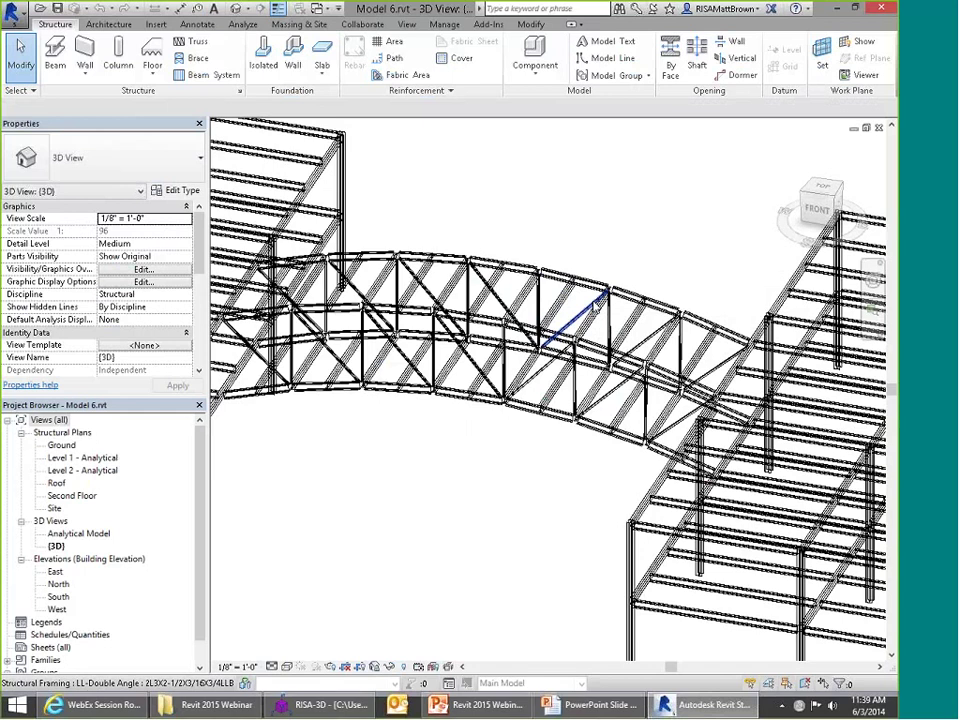
scroll(575, 325, down, 5)
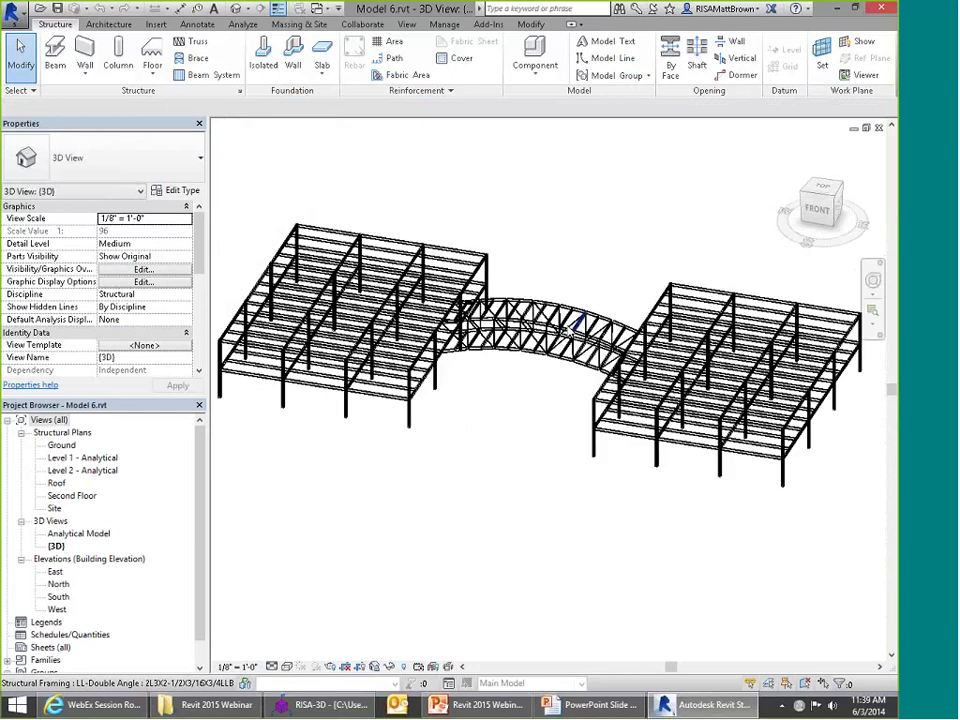
Step: From the front view, select all framing and columns of both buildings, leaving the bridge out, and check the selection in 3D
shift+middle_drag(607, 315, 619, 268)
scroll(619, 268, up, 2)
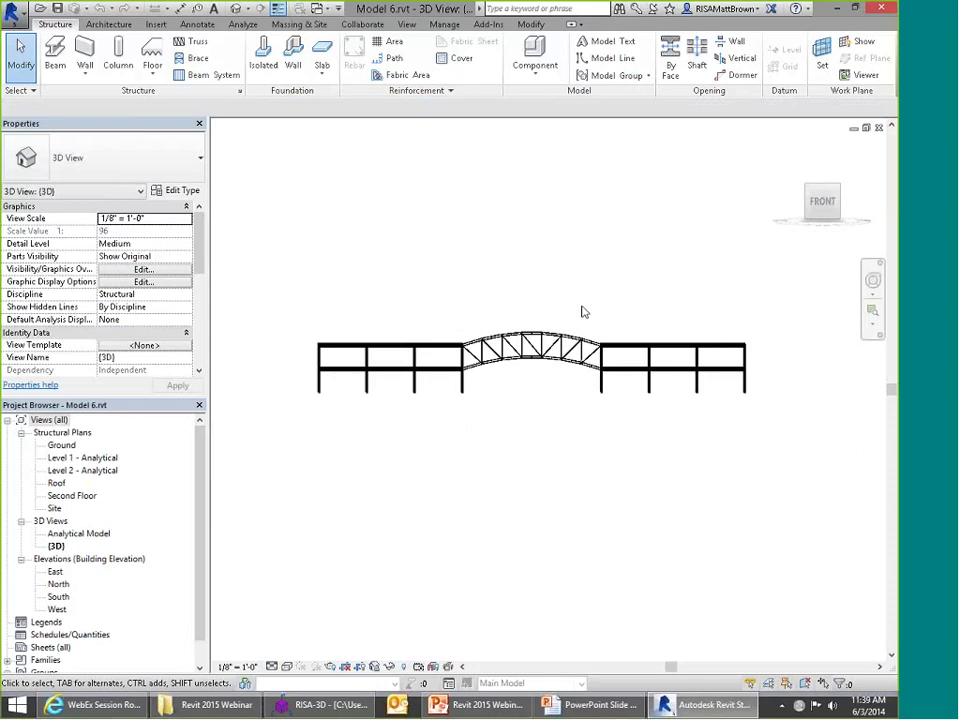
drag(291, 415, 467, 300)
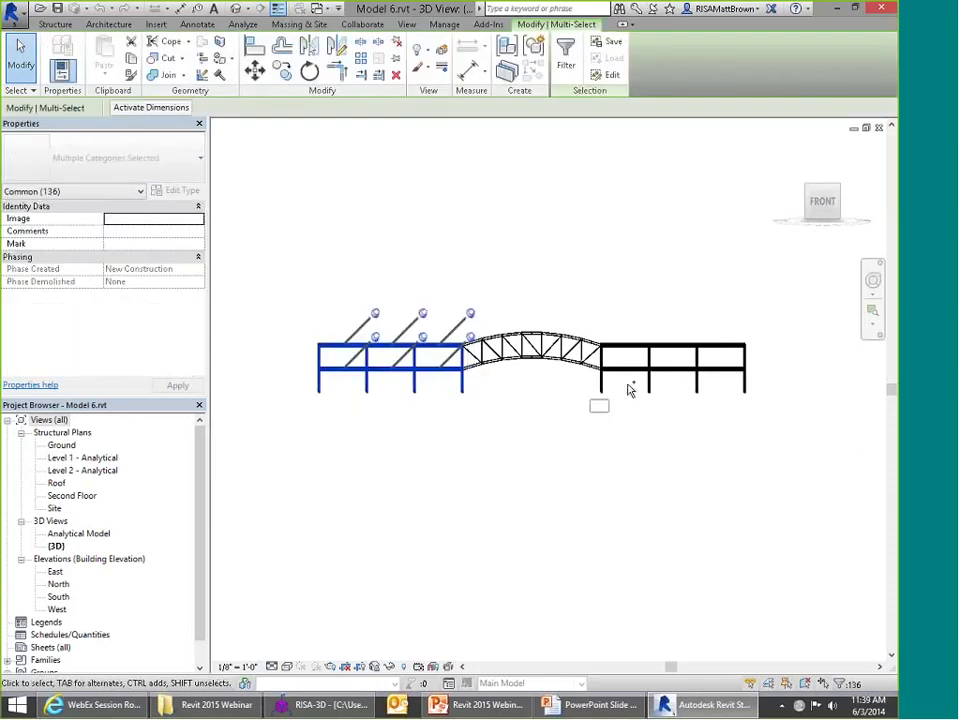
drag(688, 340, 606, 426)
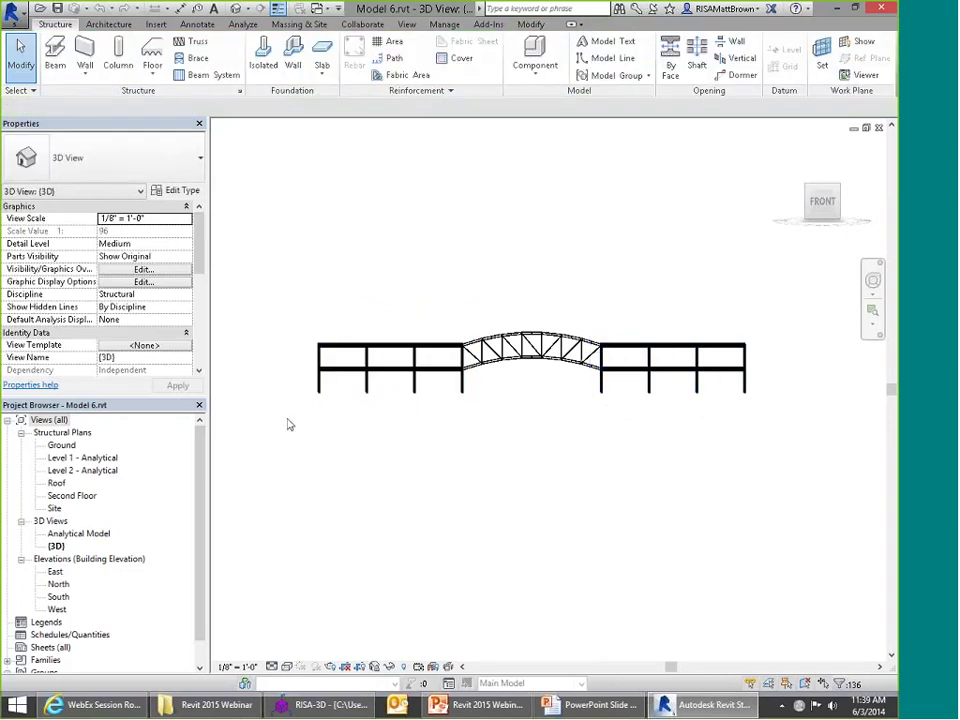
drag(293, 415, 467, 304)
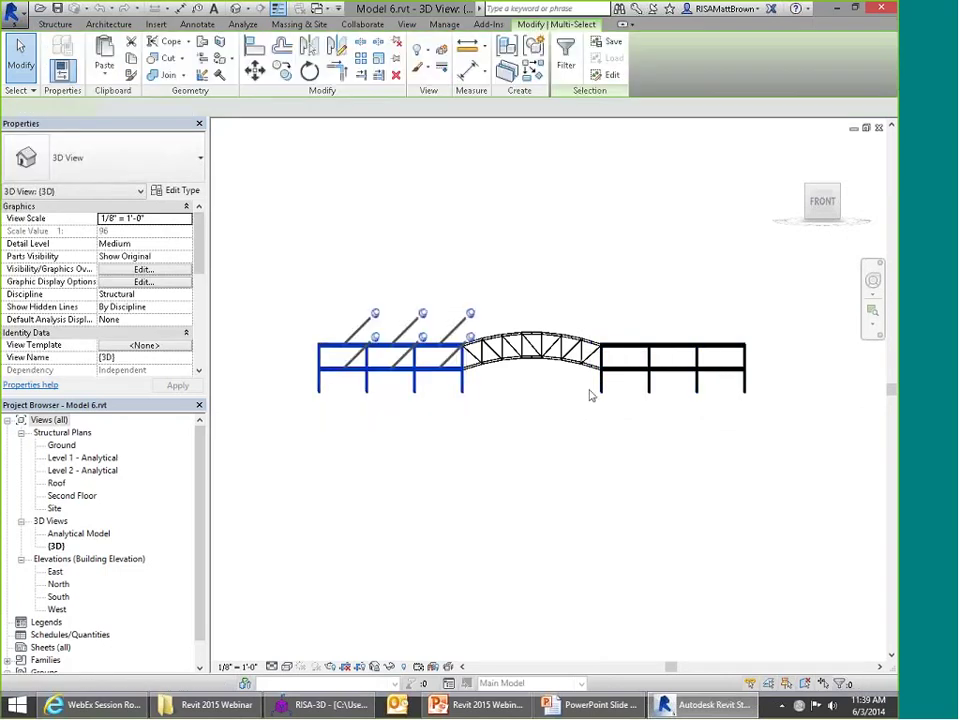
drag(595, 408, 612, 284)
shift+middle_drag(448, 277, 611, 393)
scroll(610, 375, up, 8)
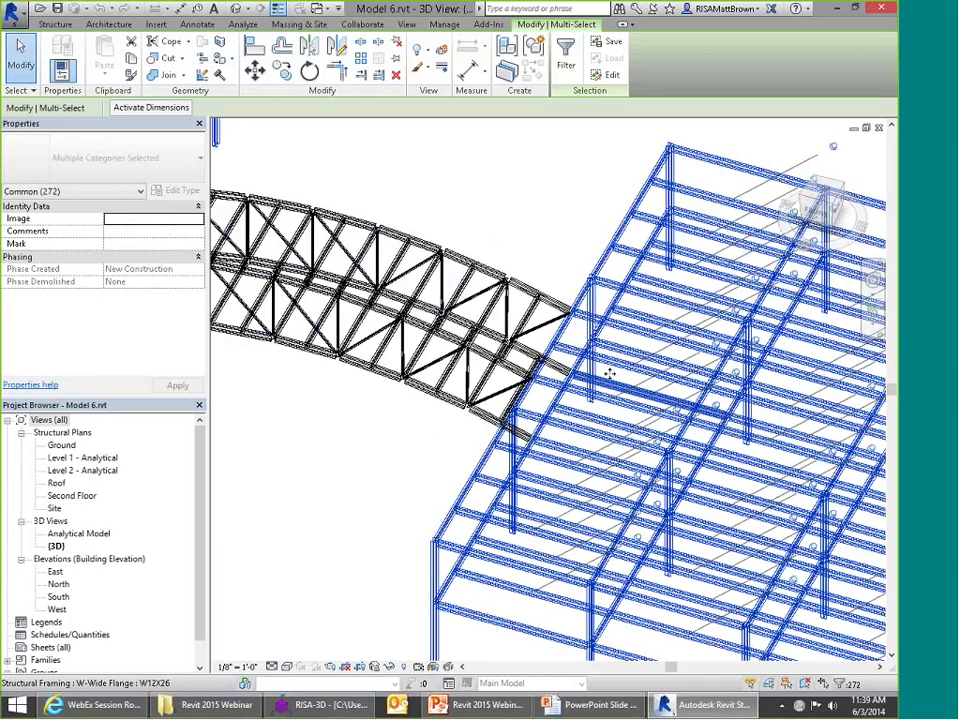
scroll(609, 373, down, 7)
Step: Start an export of the selected buildings to RISA with RISAFloor as the target product
click(488, 24)
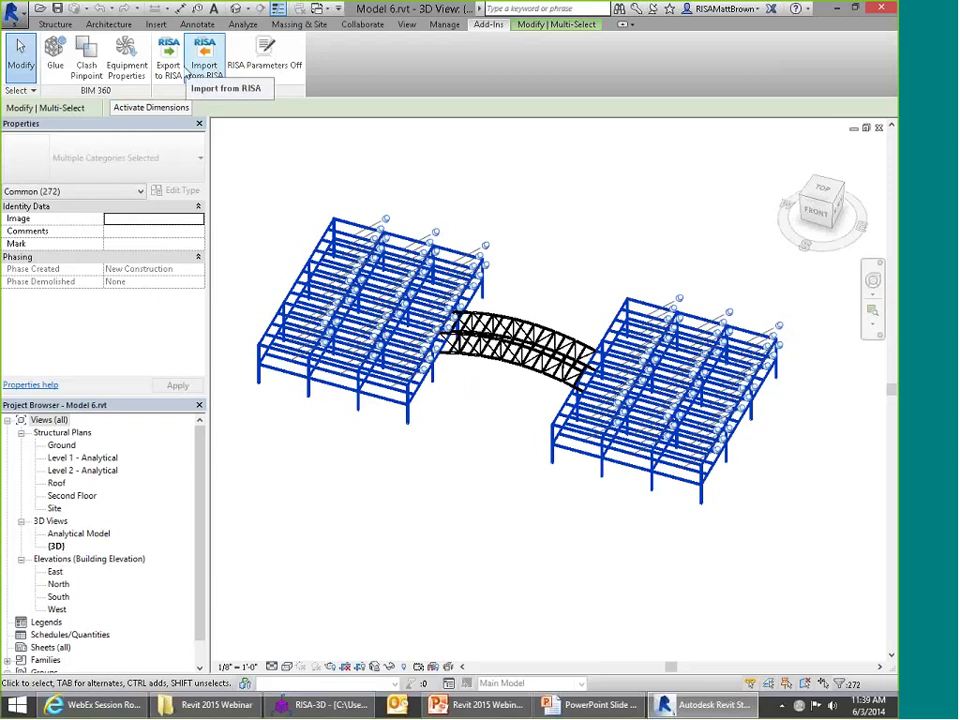
click(168, 66)
click(390, 201)
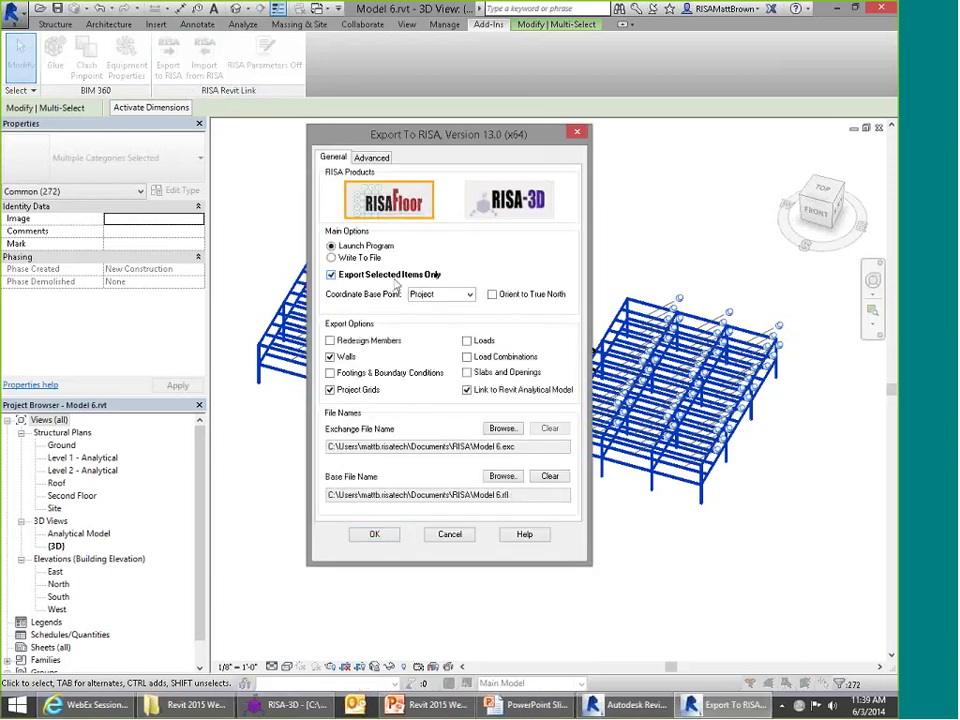
Step: Set the exchange file to Model 6FL.exc in the Presentations\Revit 2015 Webinar folder
click(503, 428)
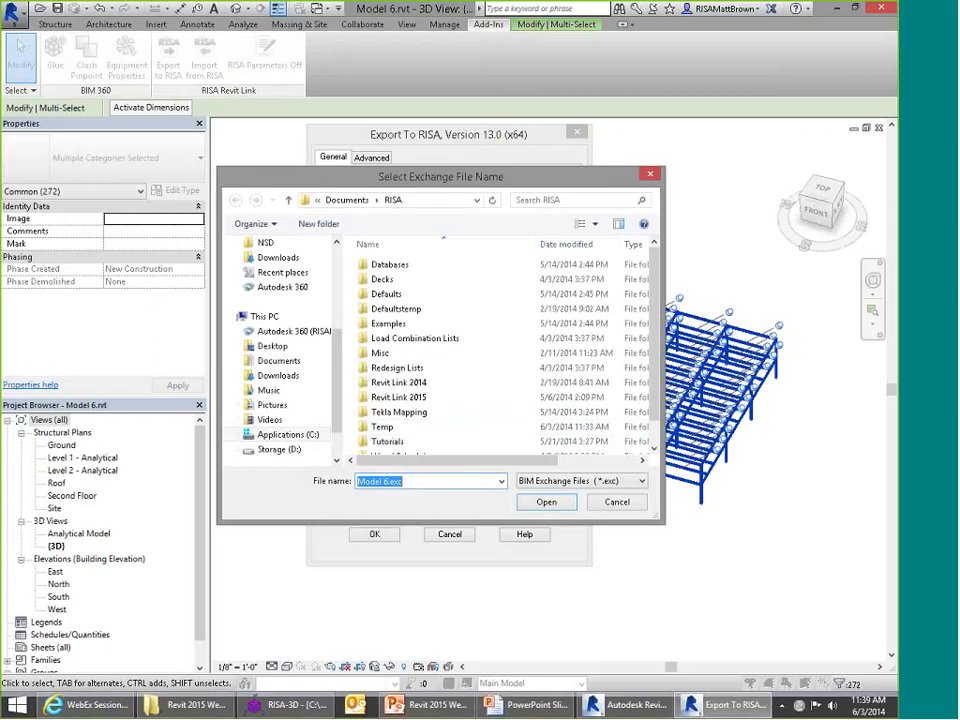
scroll(250, 370, up, 2)
click(288, 288)
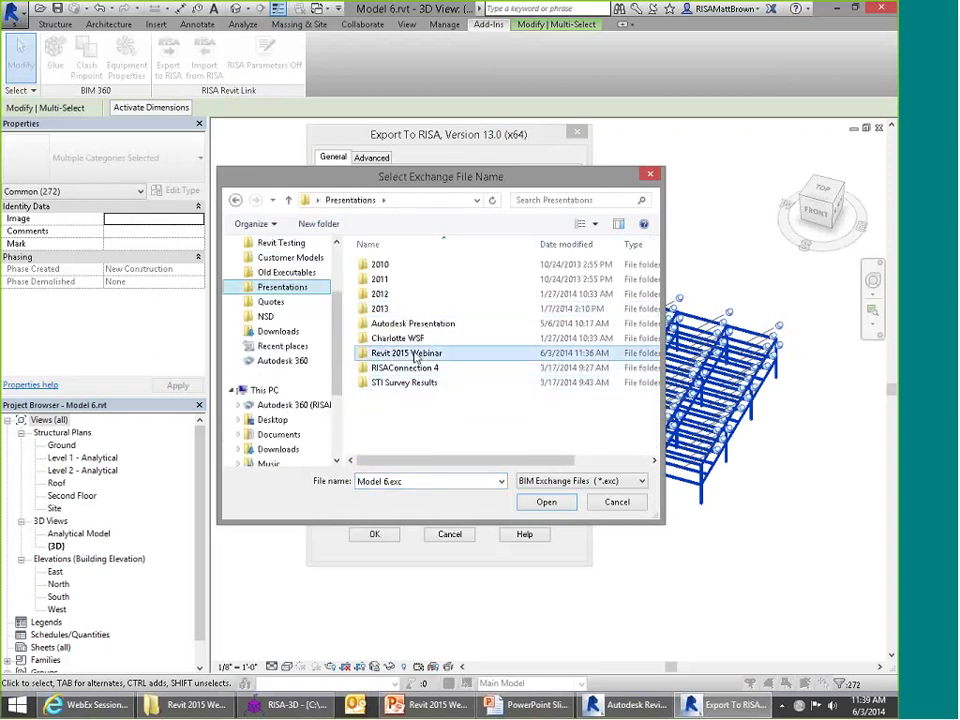
double_click(414, 352)
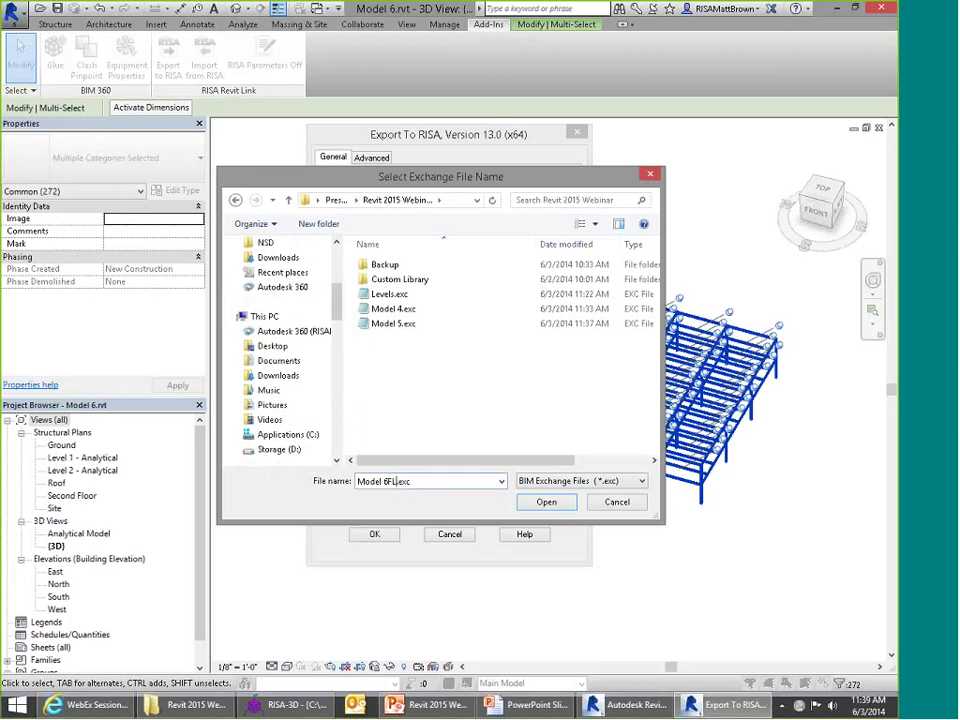
click(531, 506)
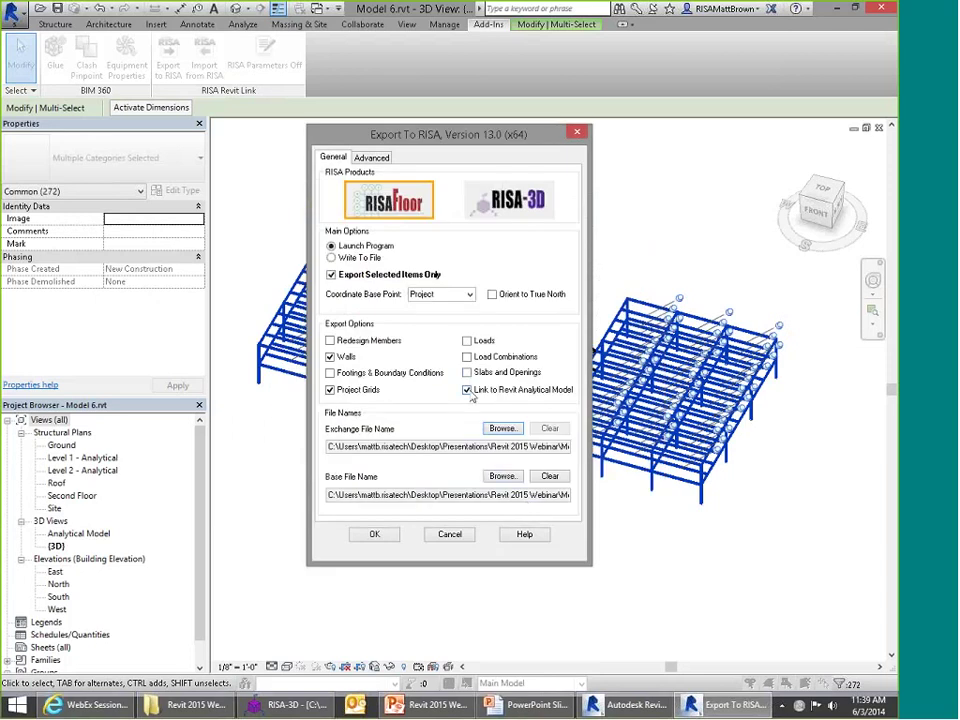
Step: Run the RISAFloor export and close the RISA-3D window that is still open
click(374, 535)
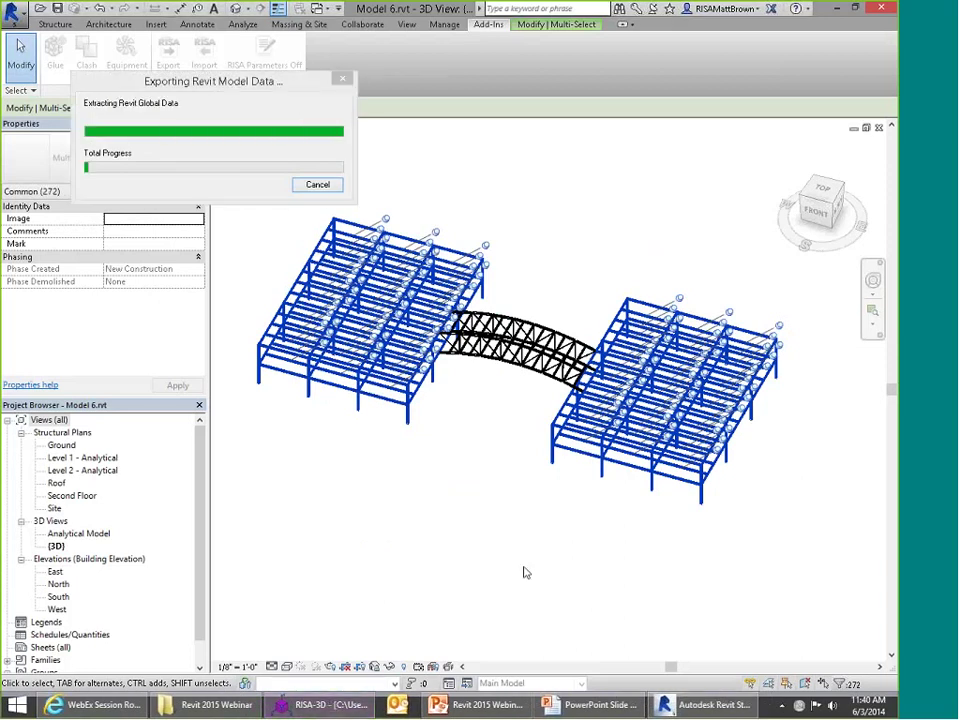
right_click(304, 713)
click(298, 664)
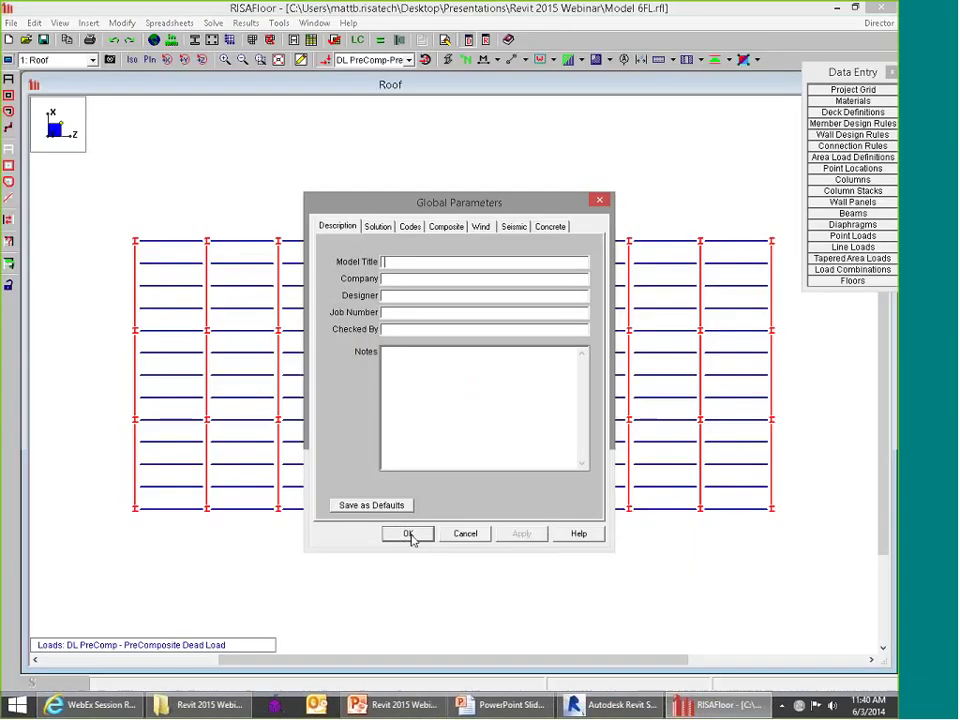
Step: Accept the Global Parameters in RISAFloor and display the full model instead of the roof plan
click(405, 534)
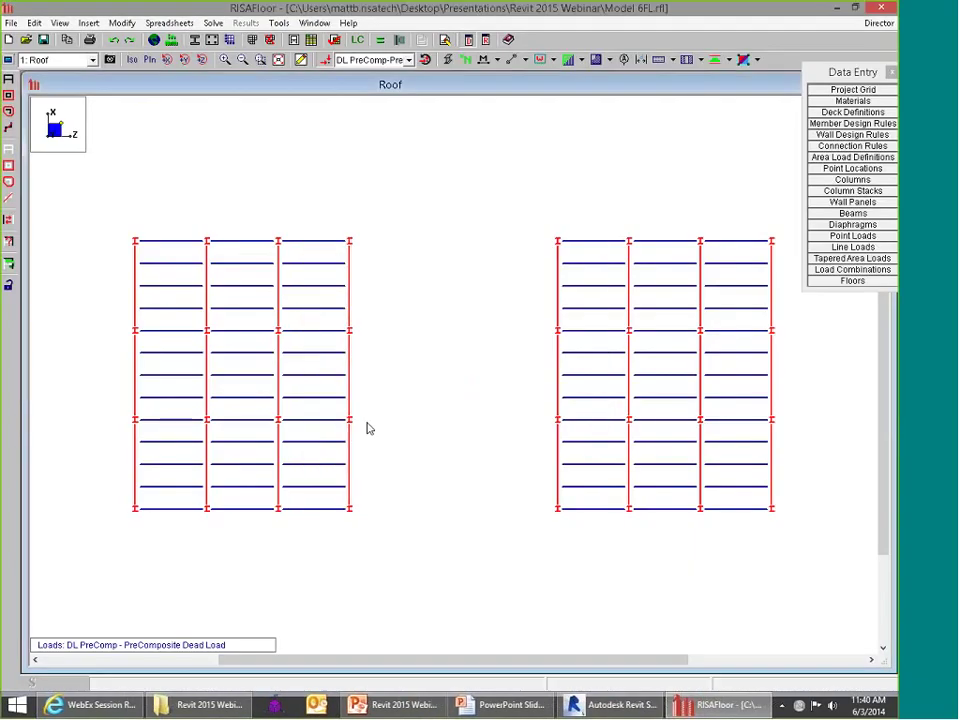
click(60, 60)
click(40, 96)
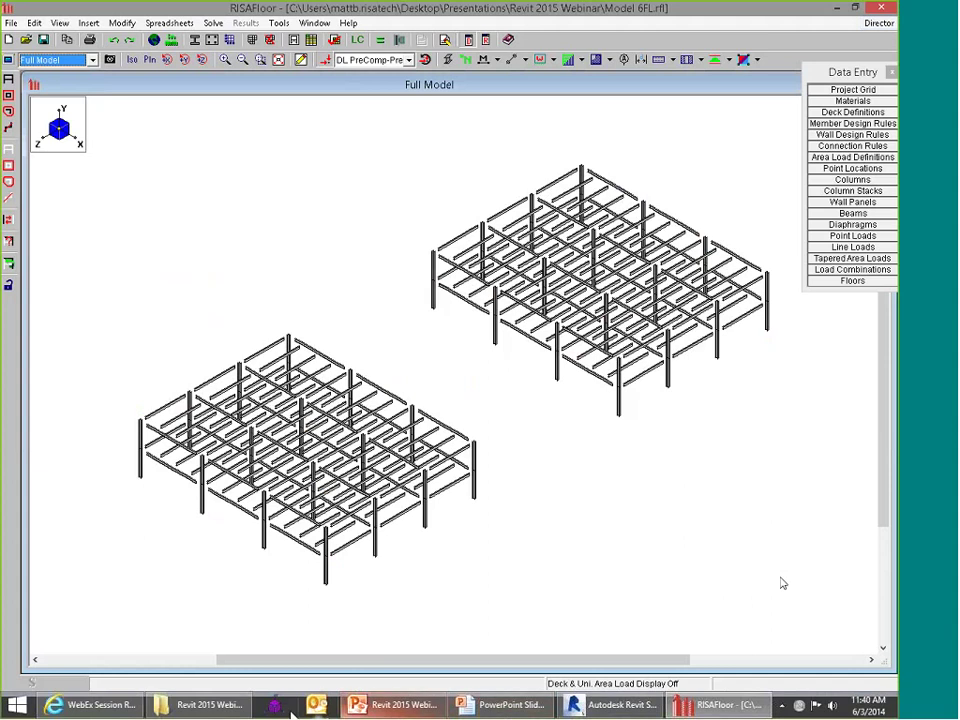
Step: Switch back to Revit and select only the bridge's truss framing from the front view
click(615, 705)
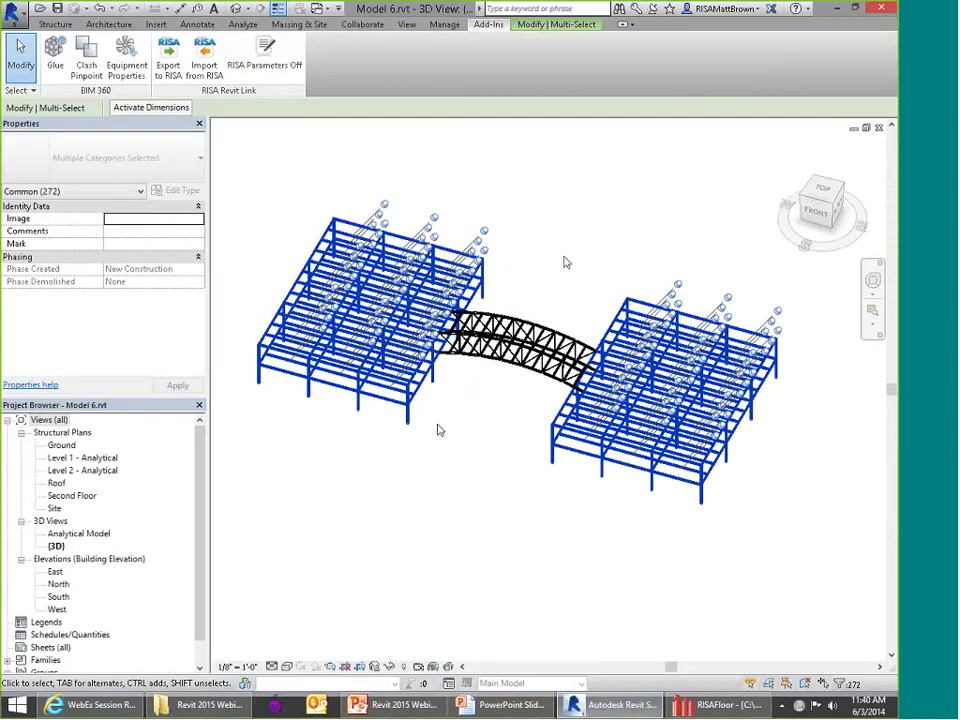
shift+middle_drag(524, 378, 601, 227)
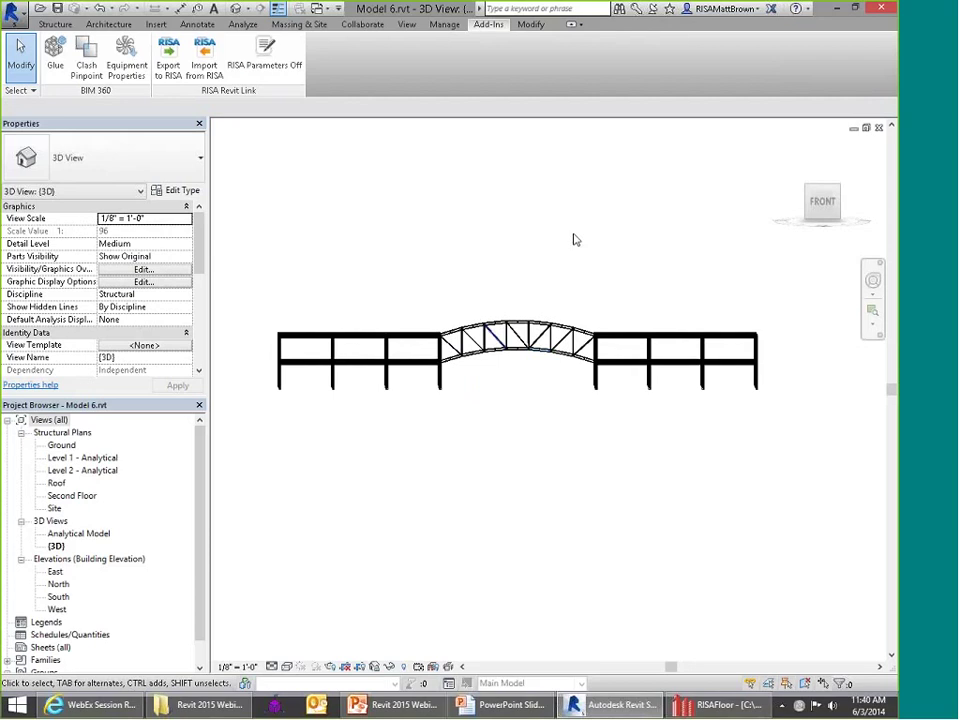
scroll(574, 240, up, 4)
drag(677, 268, 397, 399)
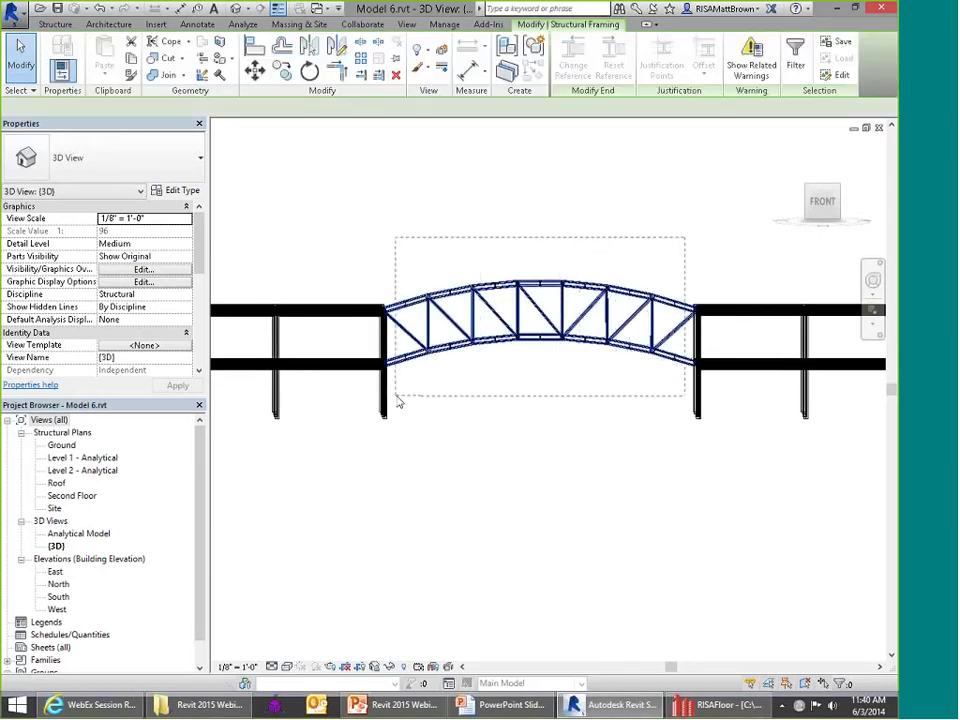
Step: Start an export of the selected bridge framing to RISA with RISA-3D as the target product
click(488, 24)
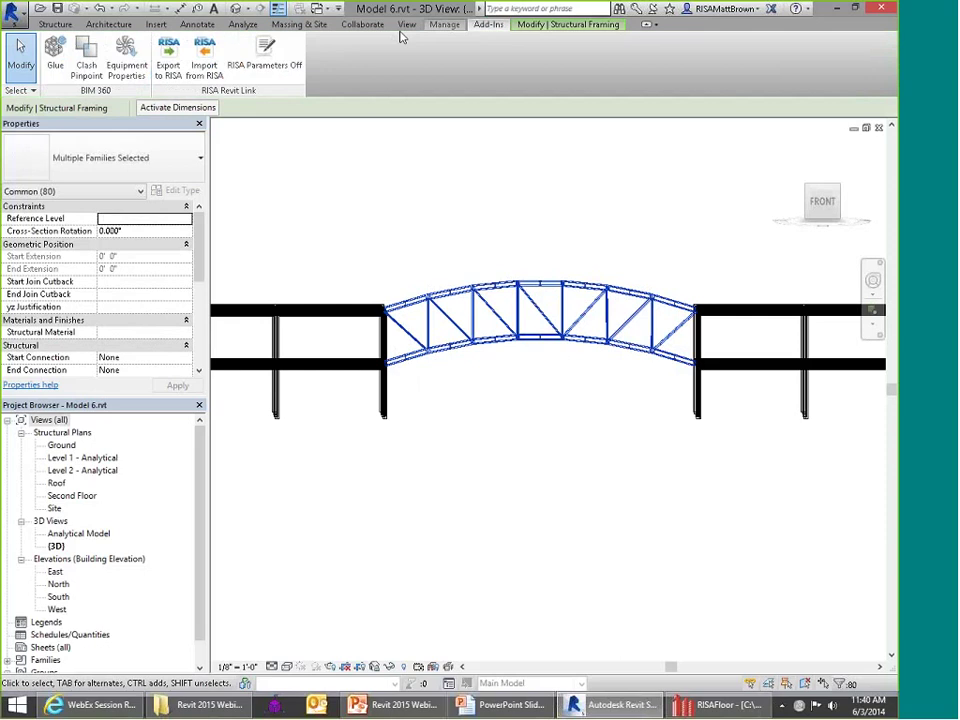
click(168, 58)
click(488, 205)
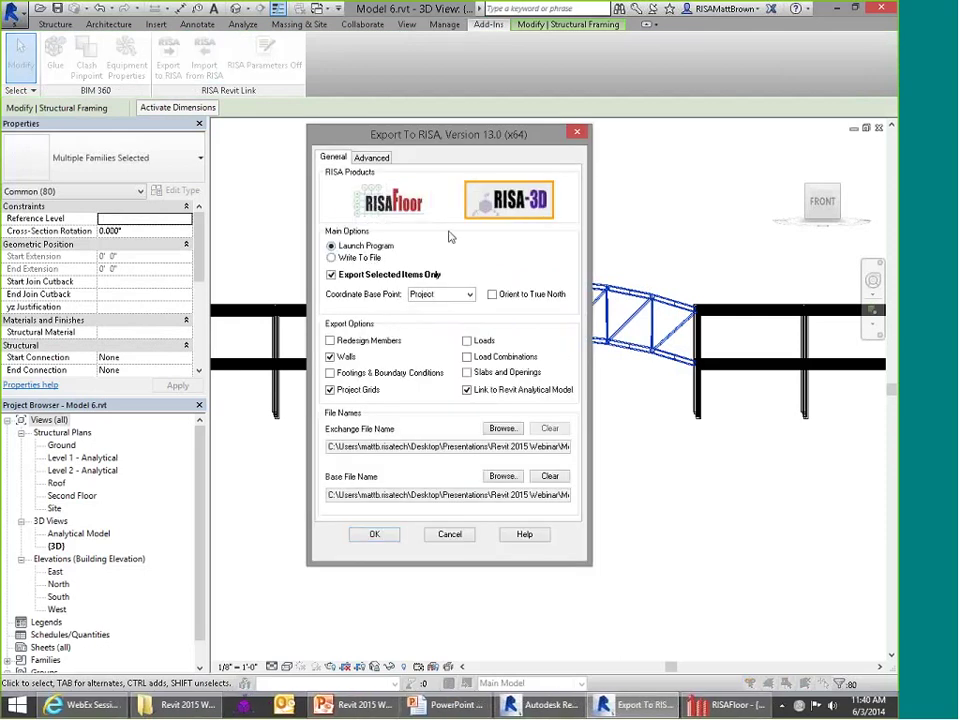
Step: Name the exchange file Model 63D.exc in the Revit 2015 Webinar folder and run the RISA-3D export
click(495, 432)
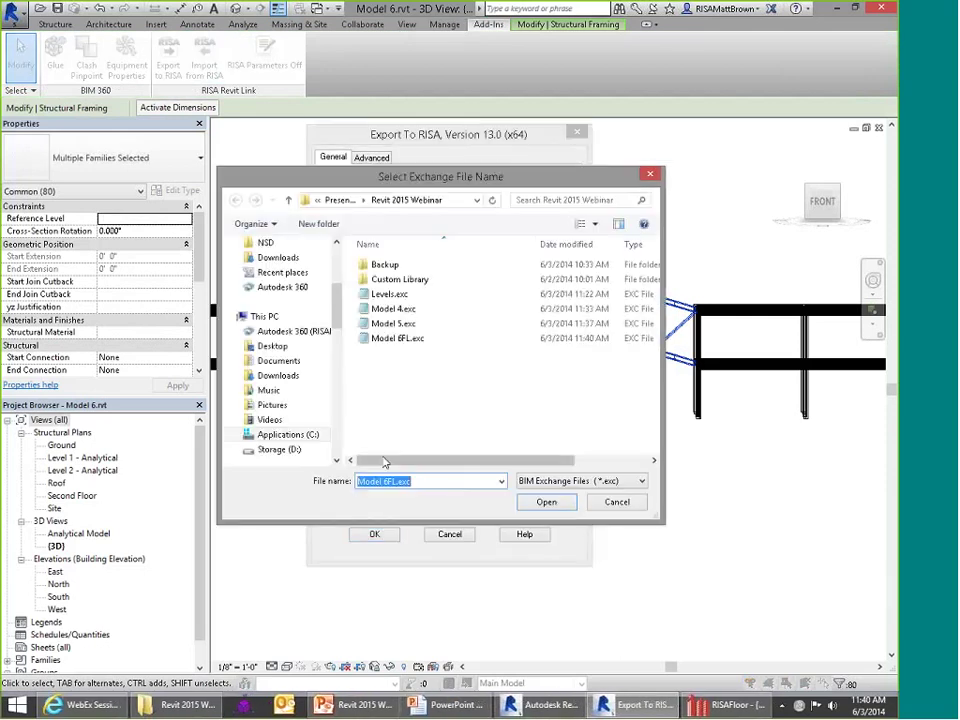
drag(386, 482, 396, 482)
text(3)
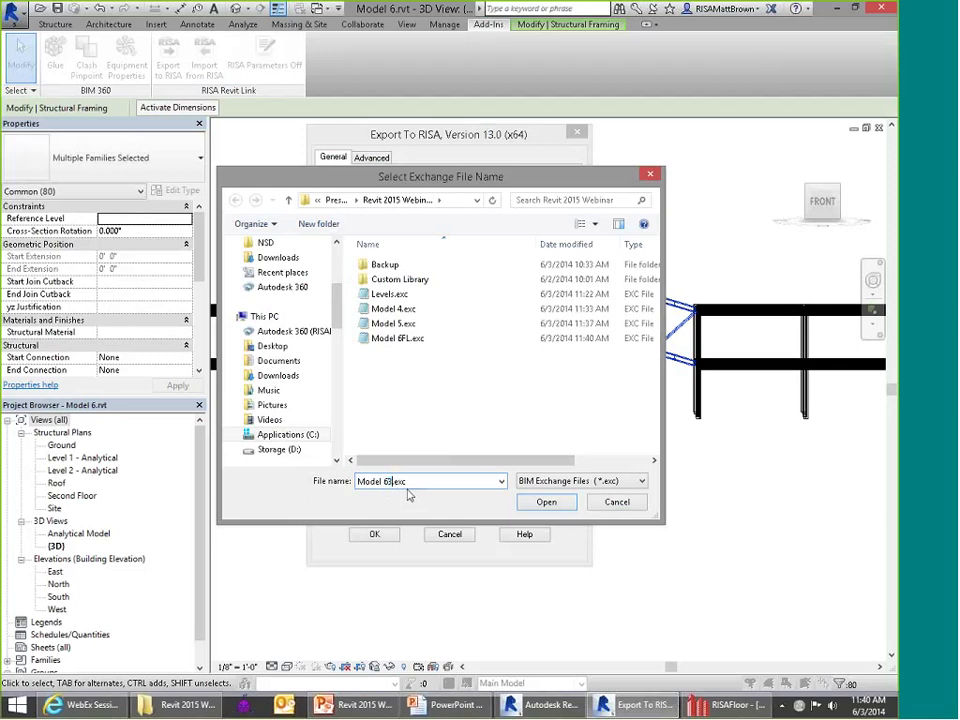
text(D)
click(548, 503)
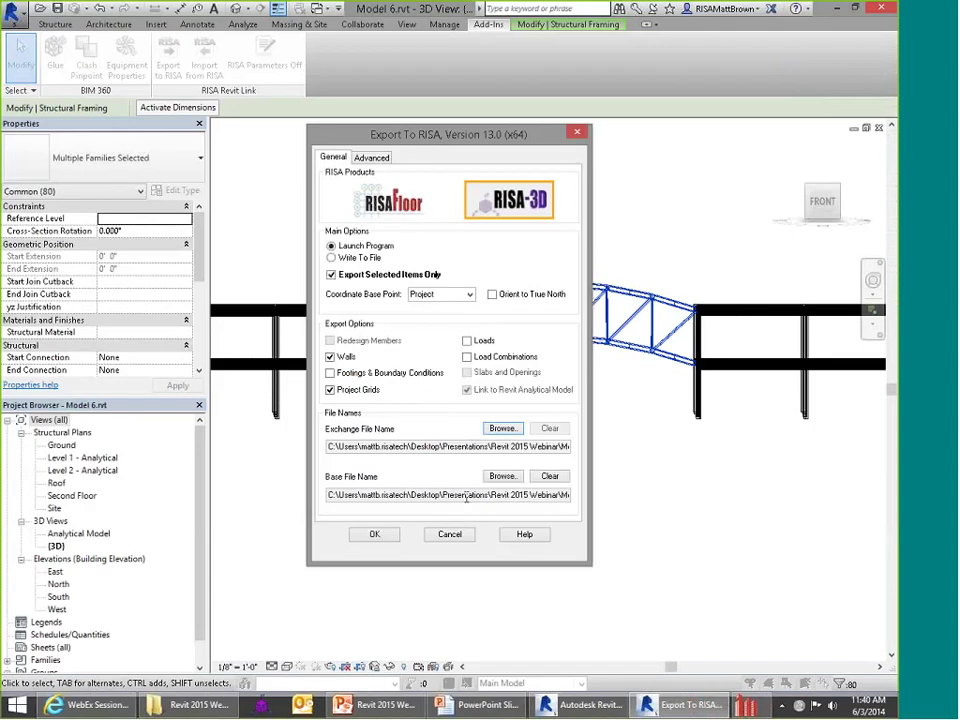
click(375, 535)
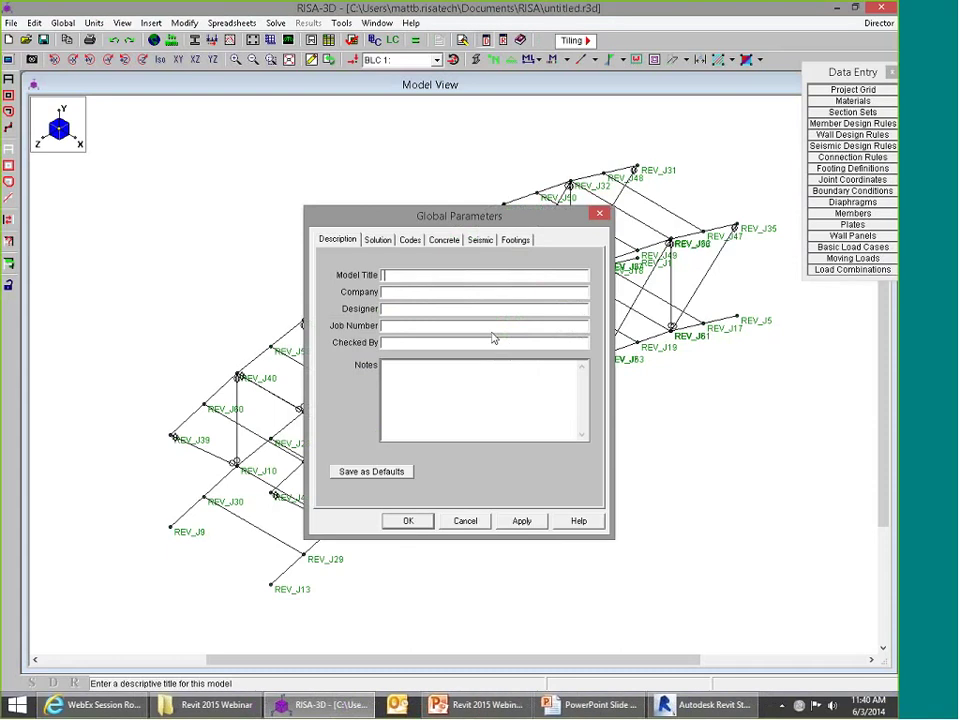
Step: Examine the exported bridge truss in RISA-3D, restore its isometric view, and switch back to Revit
ctrl+middle_drag(435, 551, 350, 540)
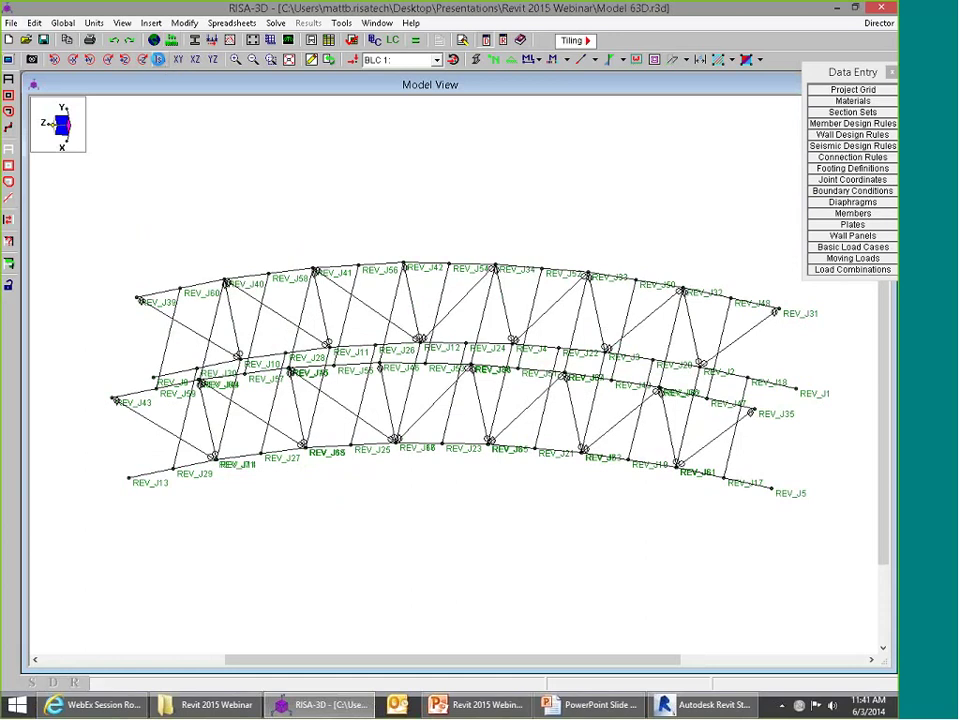
click(161, 59)
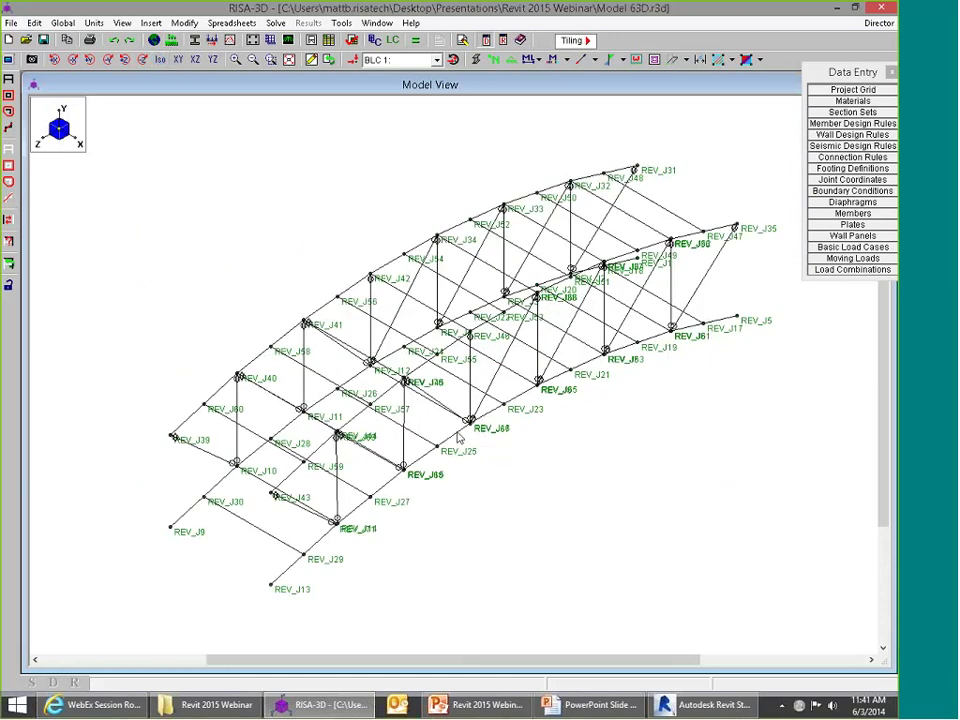
click(707, 705)
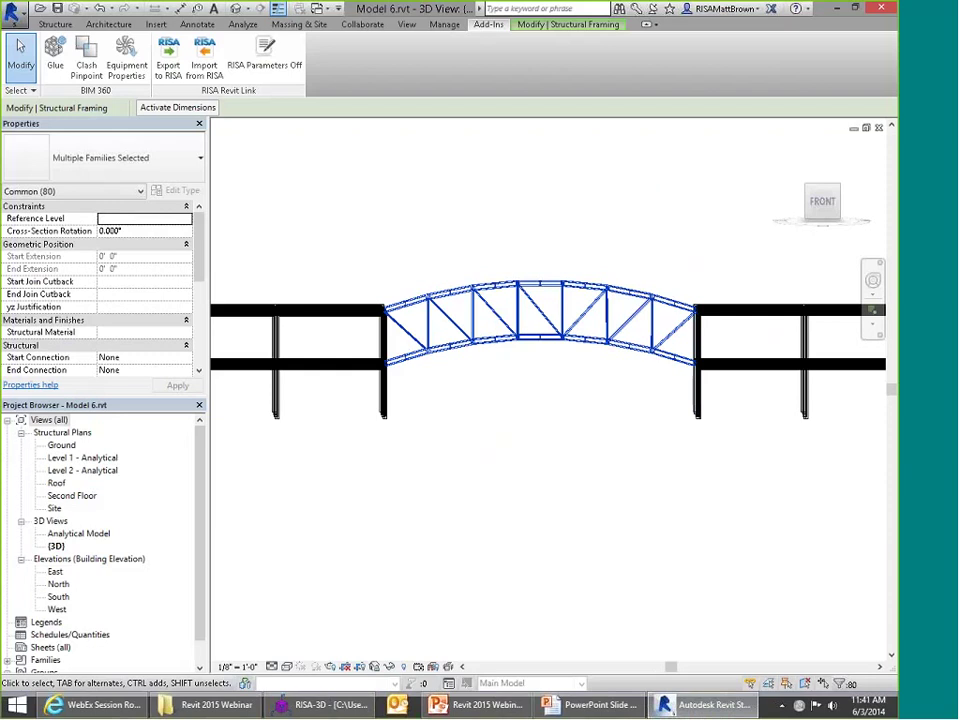
Step: Switch to RISA-3D, select the bridge's top chord members in the YZ elevation, and move them upward along Y
key(alt+Tab)
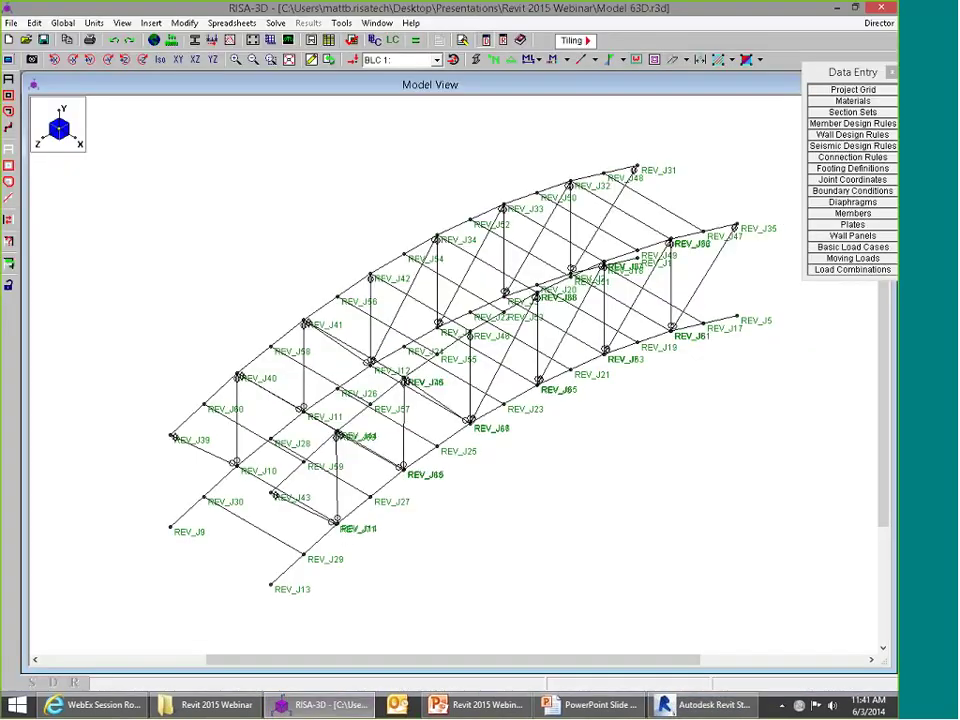
click(216, 60)
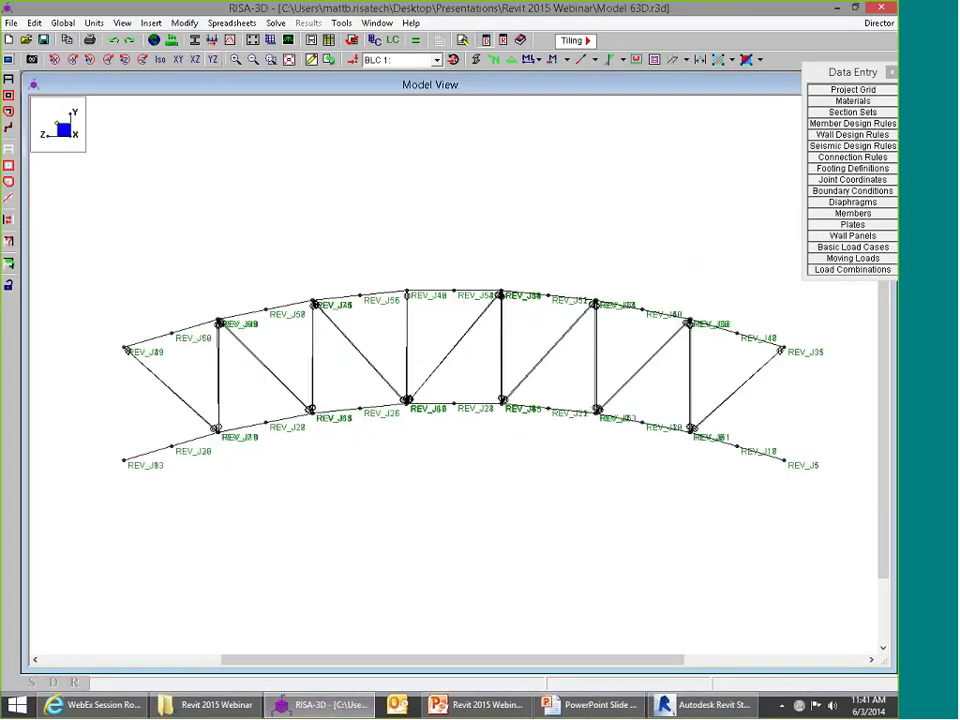
click(8, 97)
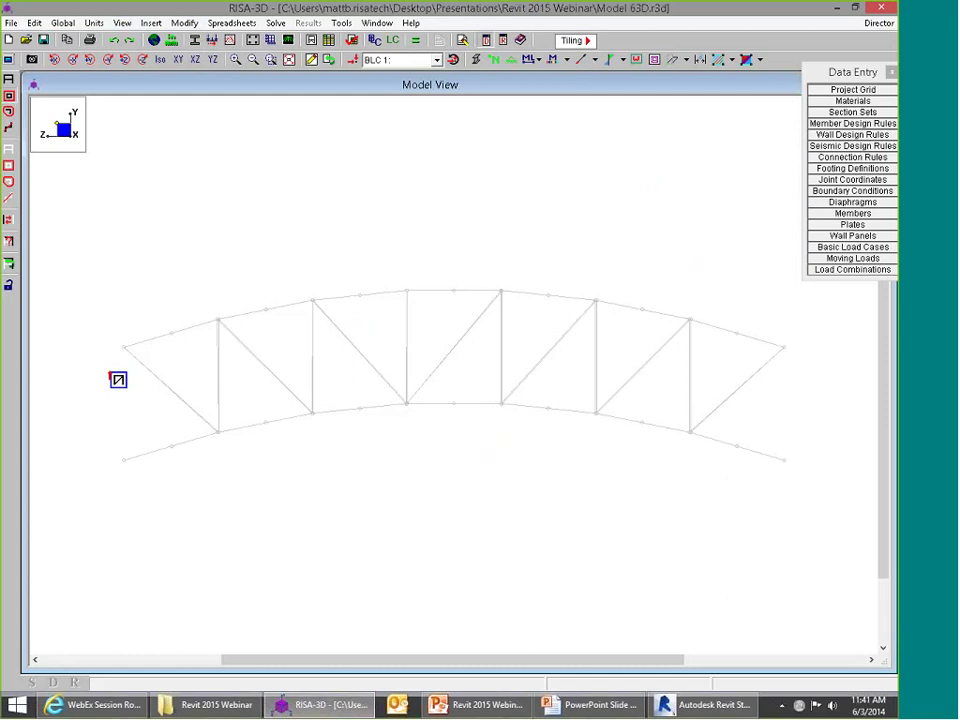
drag(112, 374, 800, 280)
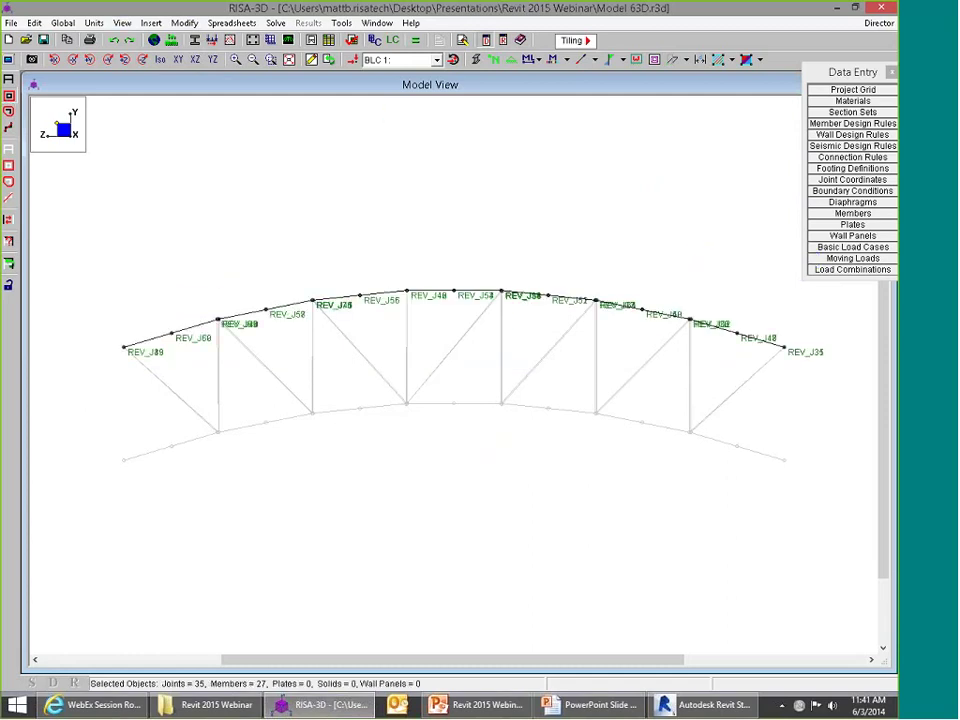
click(231, 40)
click(236, 106)
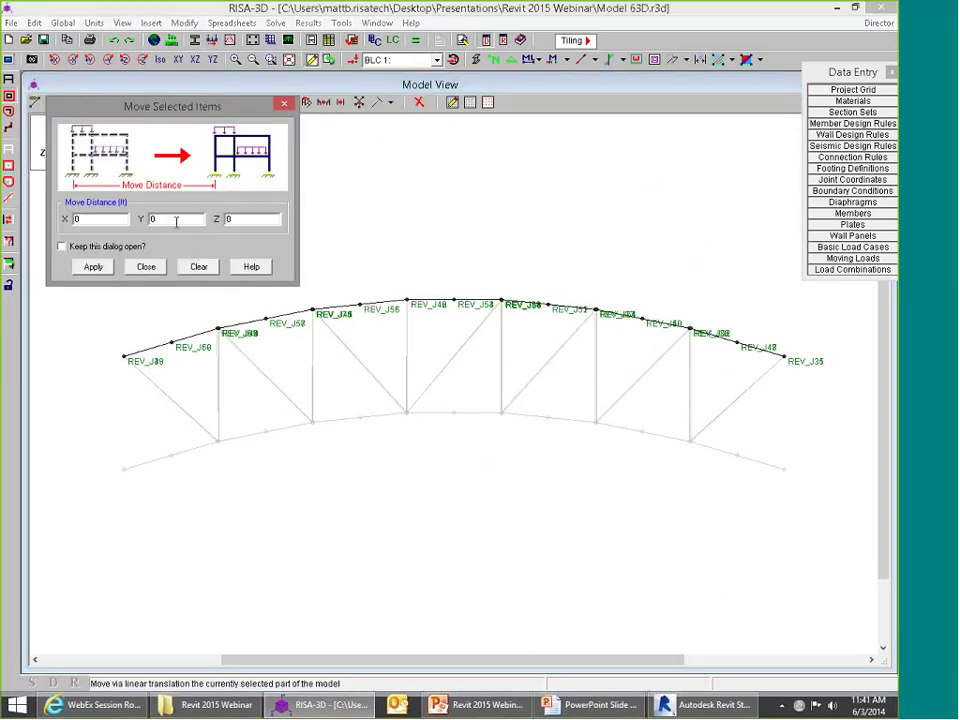
click(93, 266)
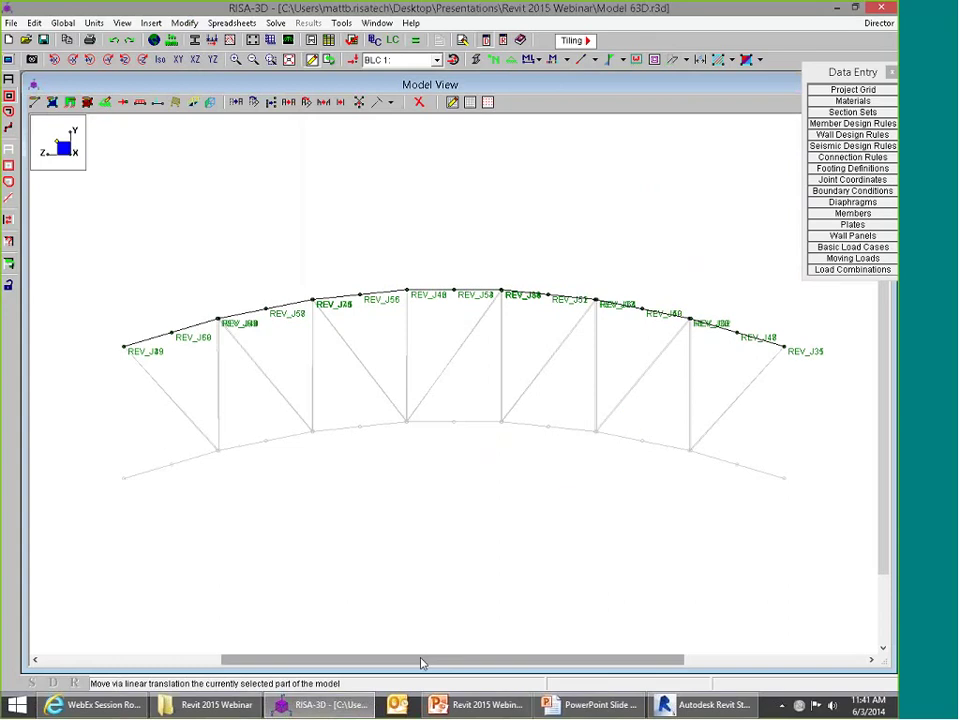
Step: Close RISA-3D without saving changes to Model 63D.r3d and clear the bridge selection in Revit
click(881, 7)
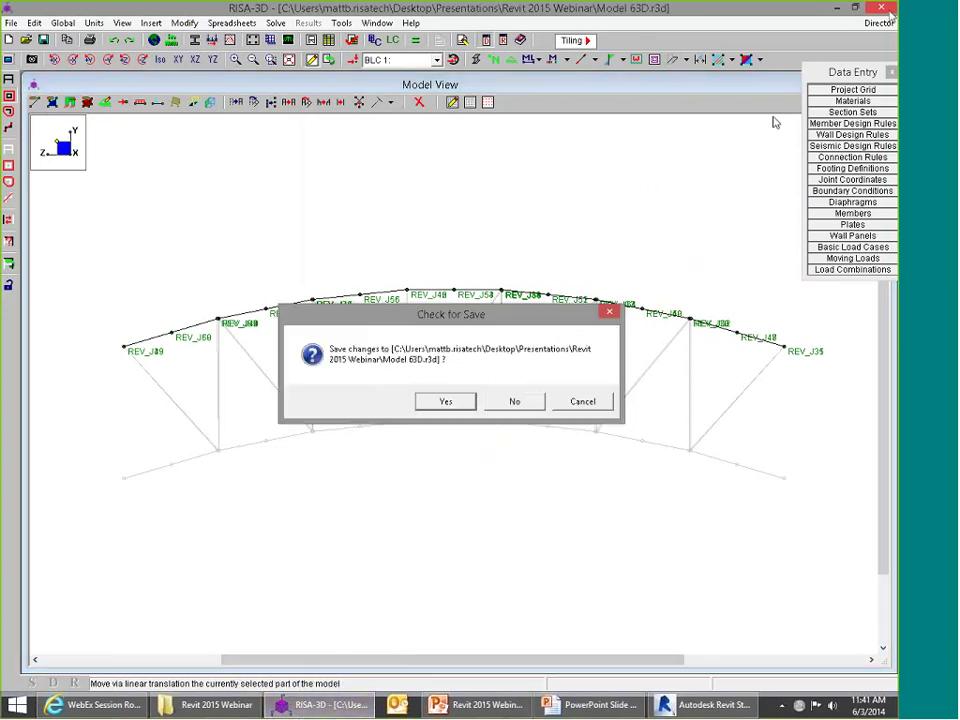
click(517, 404)
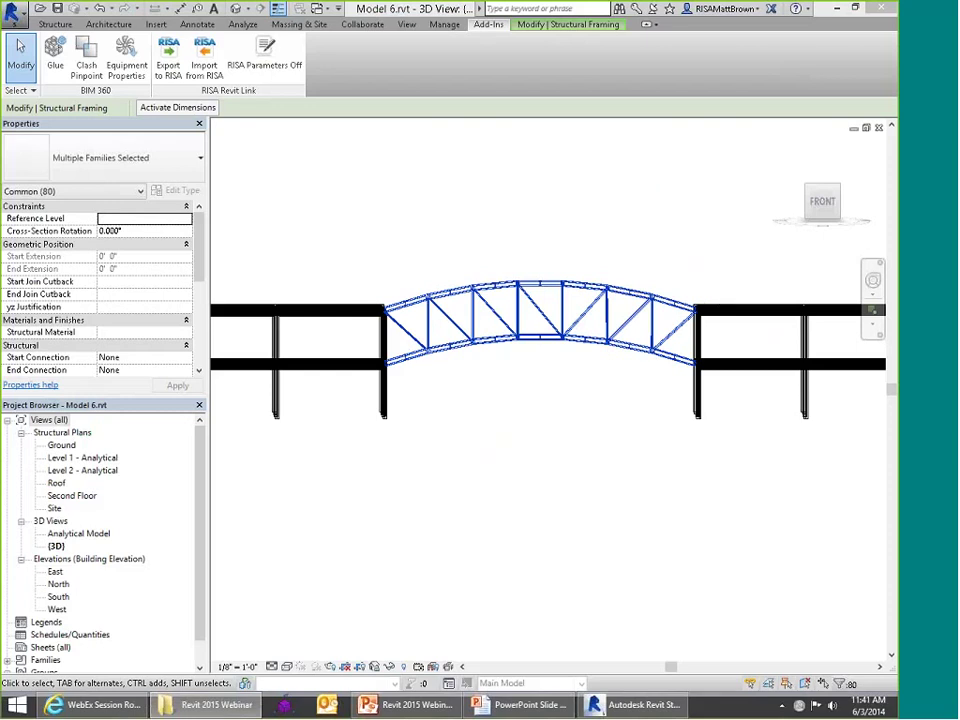
key(Escape)
Step: Select the whole bridge truss from the front and filter the selection to Structural Framing (Joist) only
shift+middle_drag(437, 285, 425, 254)
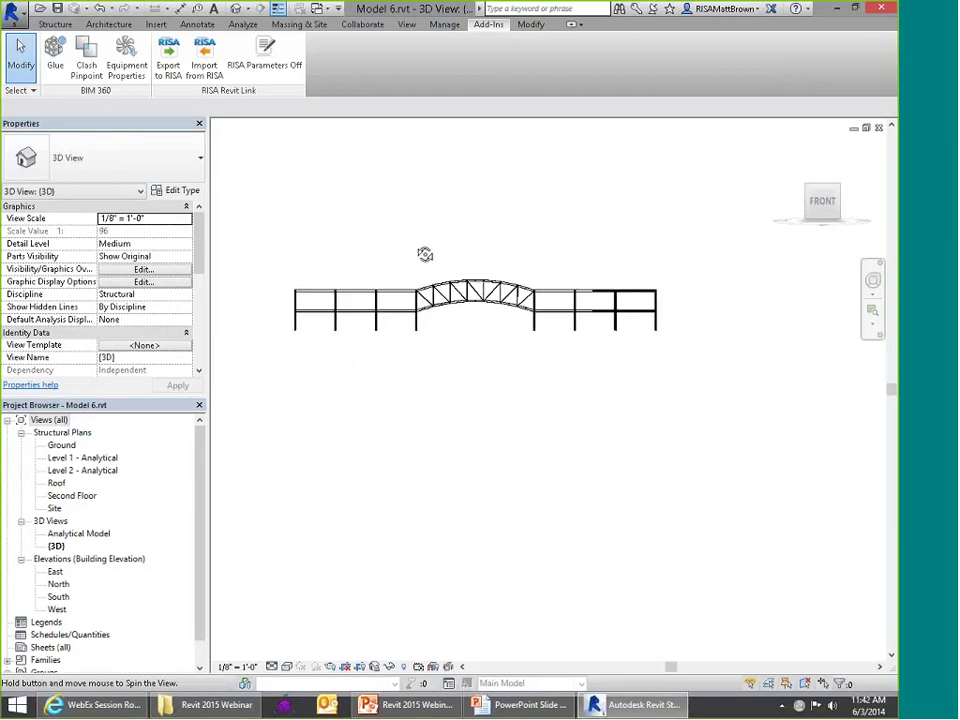
scroll(475, 284, up, 5)
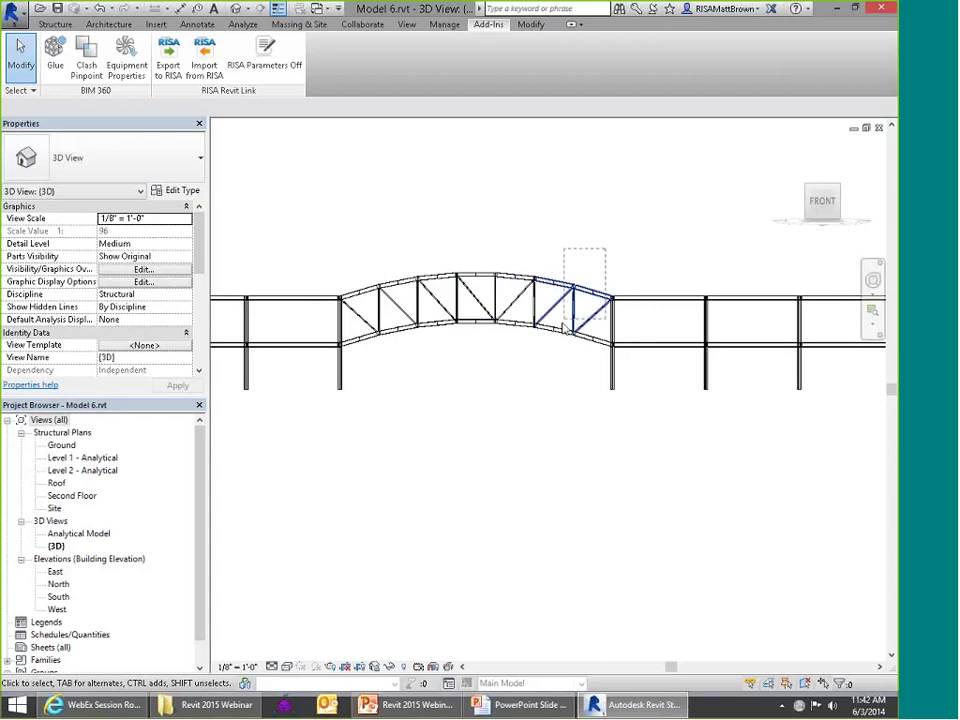
drag(567, 330, 354, 368)
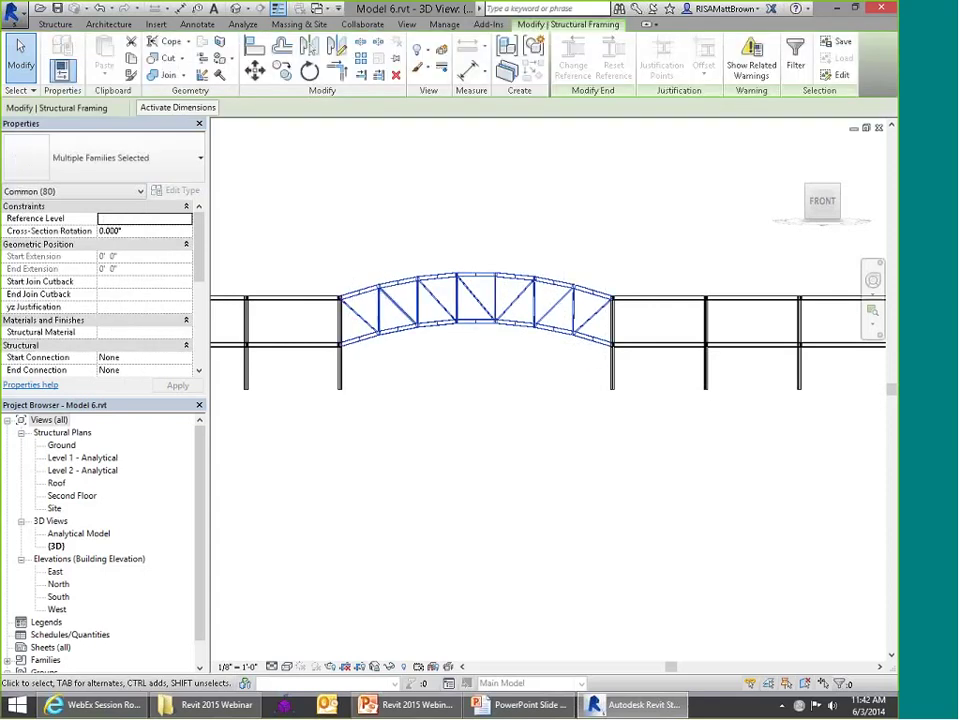
click(838, 683)
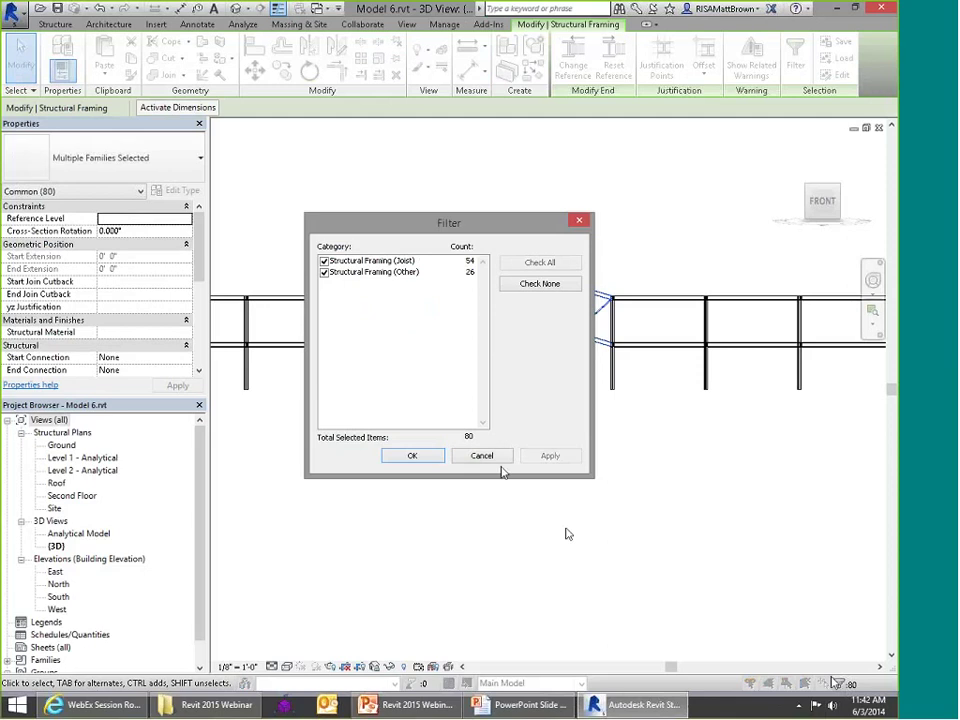
click(324, 272)
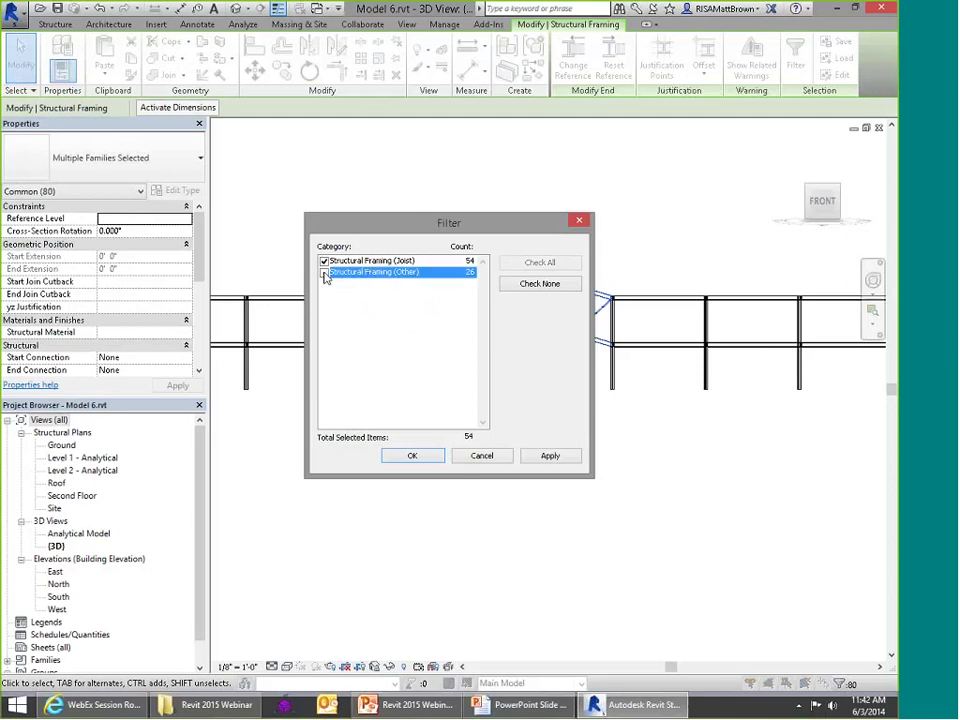
click(411, 456)
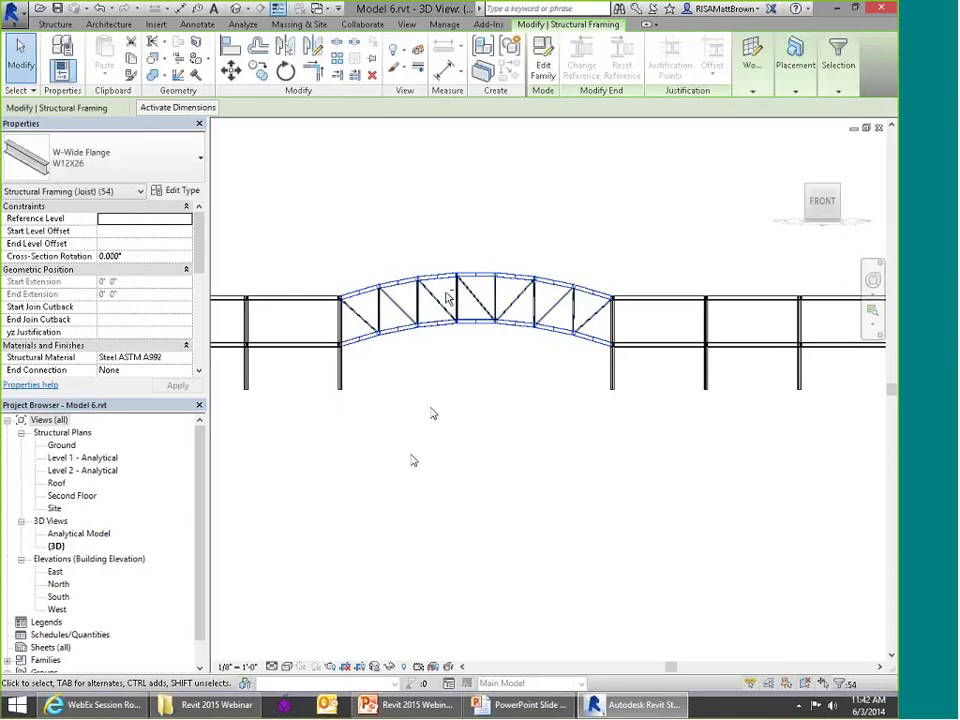
Step: Set the Structural Usage of the selected W12X26 bridge members to Horizontal Bracing and clear the selection
shift+middle_drag(447, 298, 409, 251)
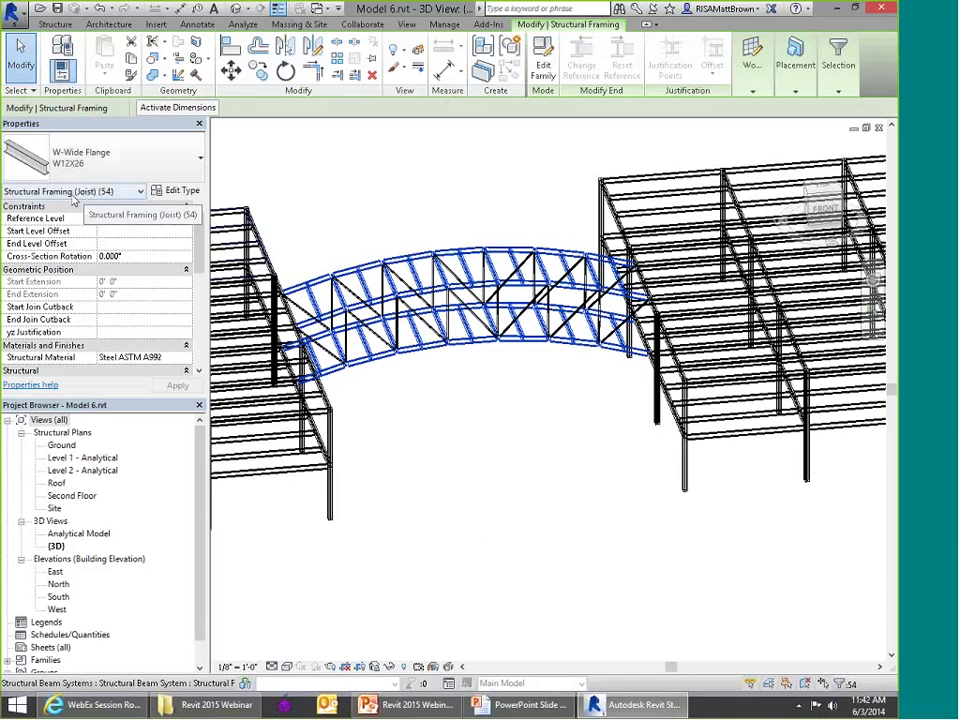
mouse_move(200, 235)
mouse_down()
mouse_move(198, 315)
mouse_move(200, 248)
mouse_up()
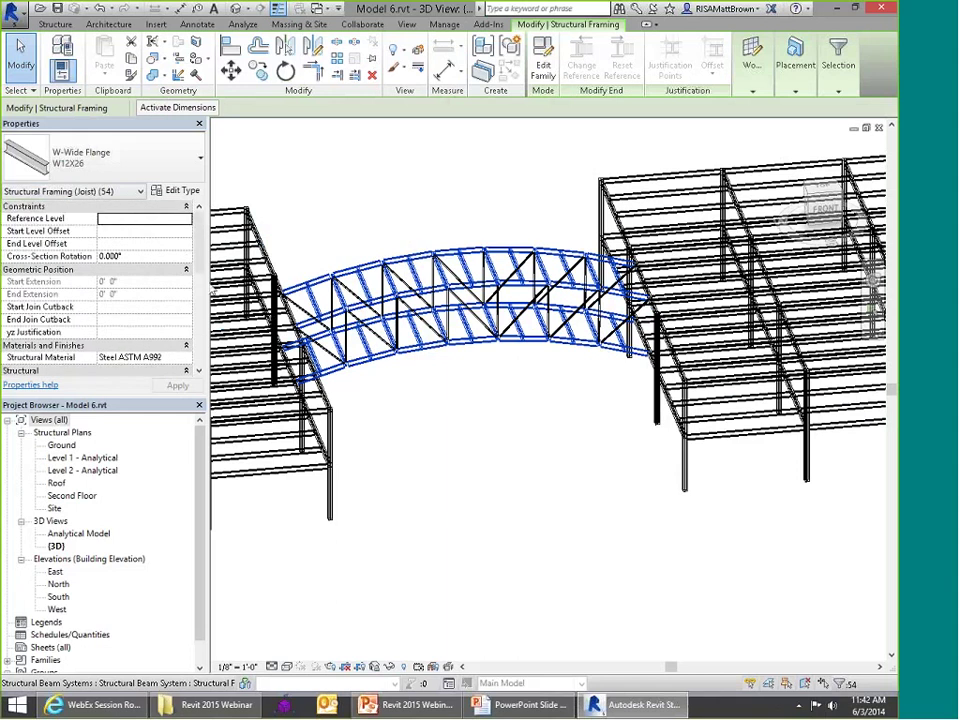
scroll(144, 300, down, 3)
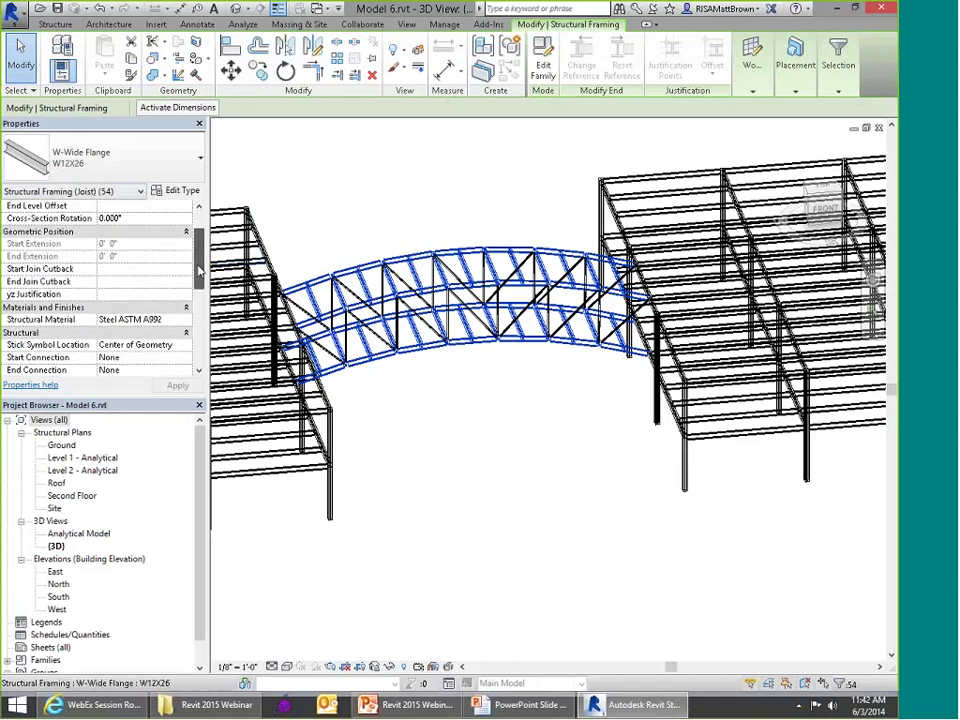
click(135, 319)
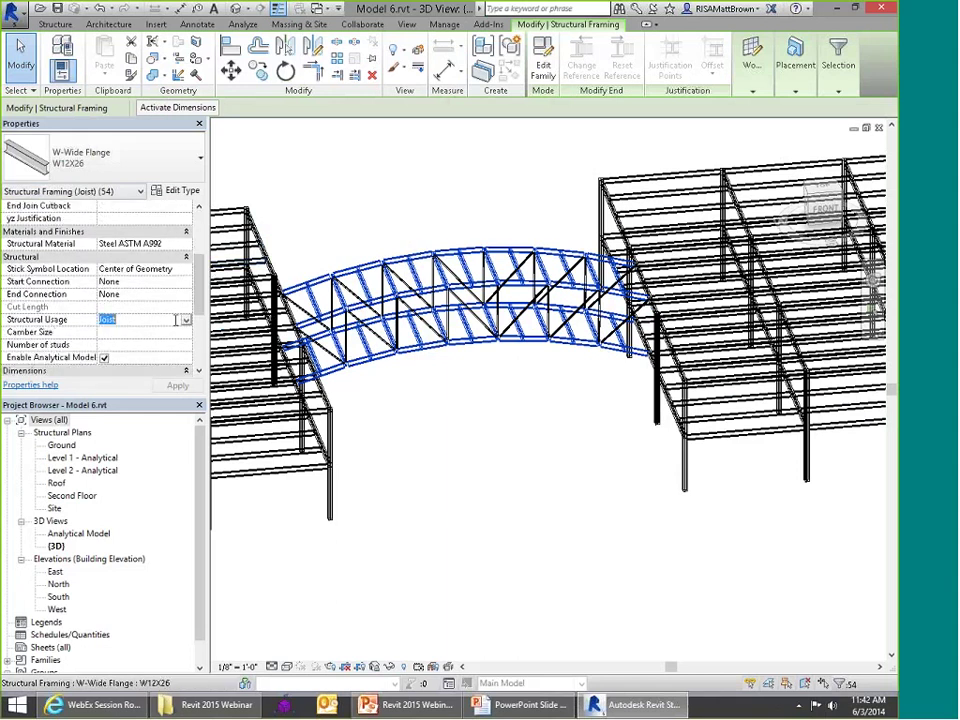
click(186, 319)
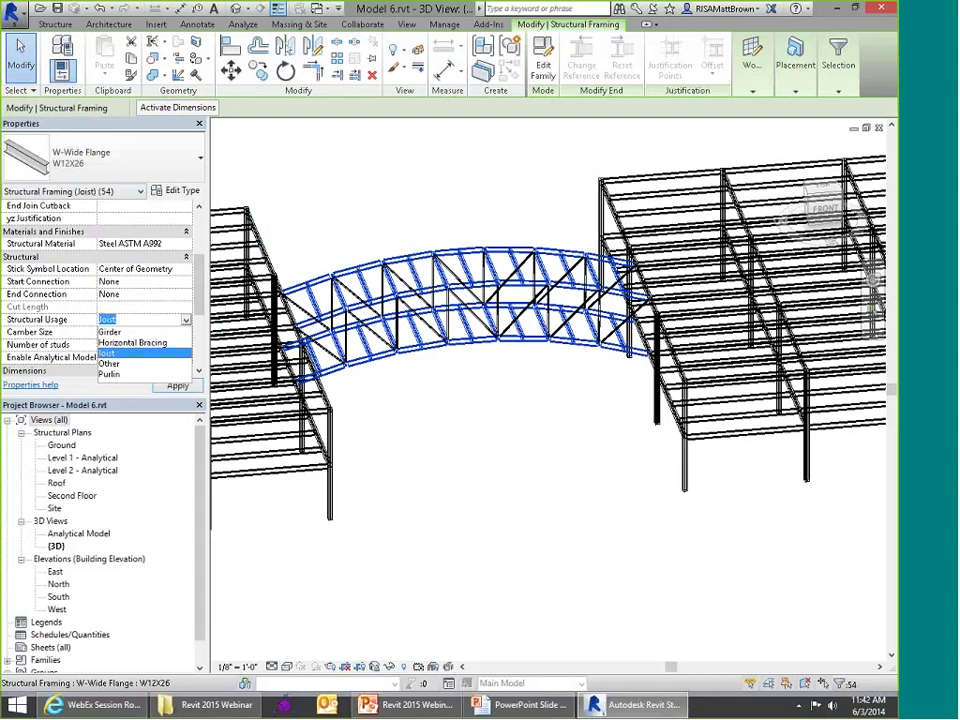
click(132, 342)
click(178, 385)
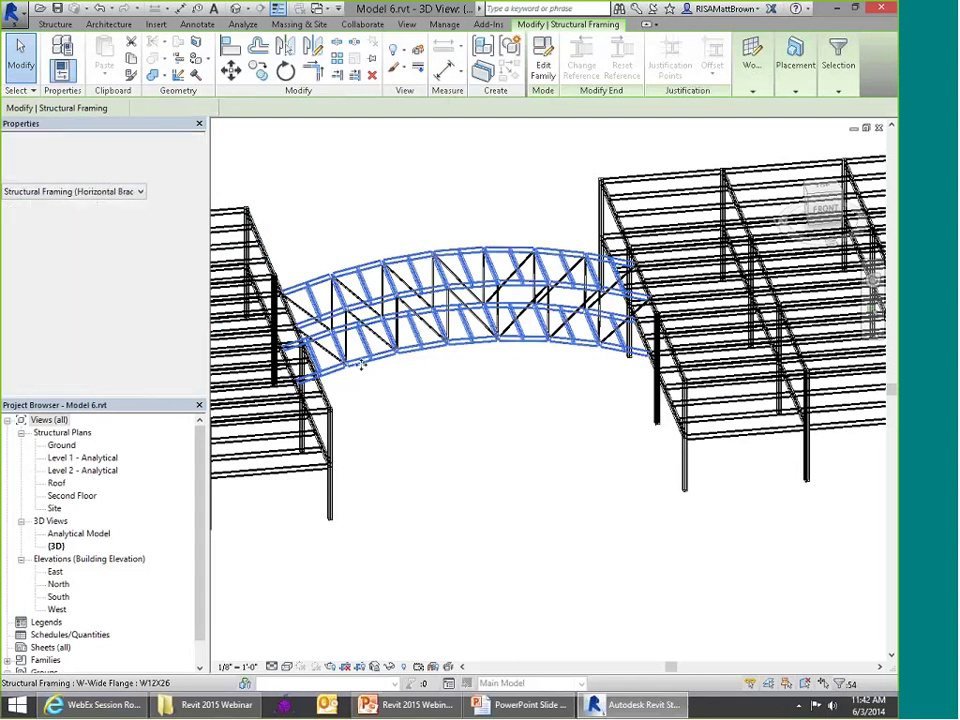
click(454, 373)
Step: Start a new RISA export of the model with both buildings and name the exchange file Model 6.exc
scroll(454, 325, up, 5)
scroll(405, 308, down, 4)
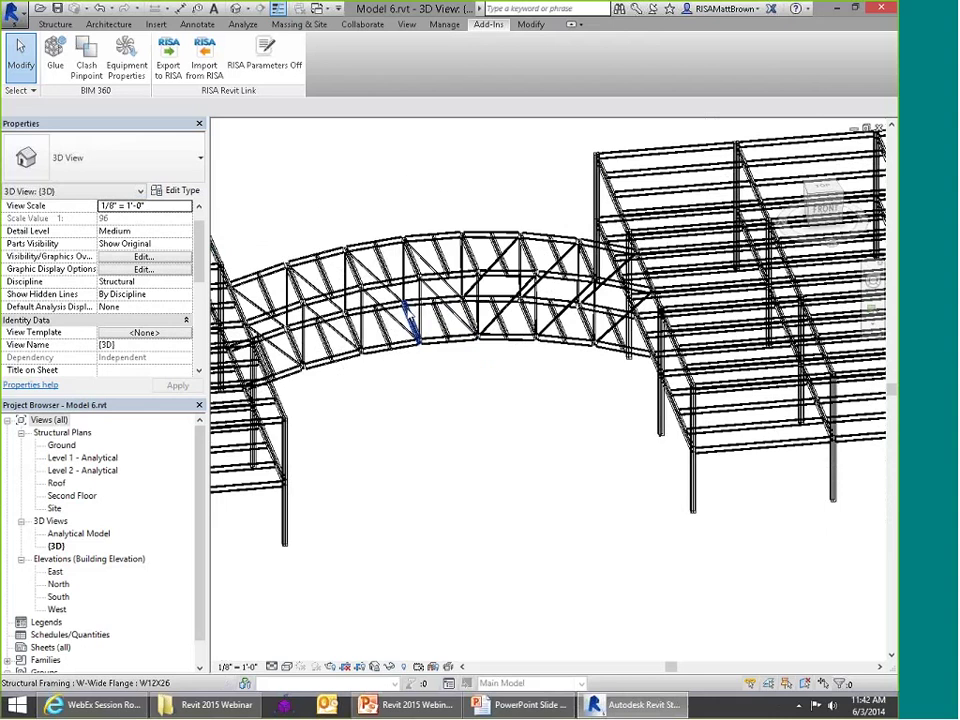
scroll(455, 318, down, 5)
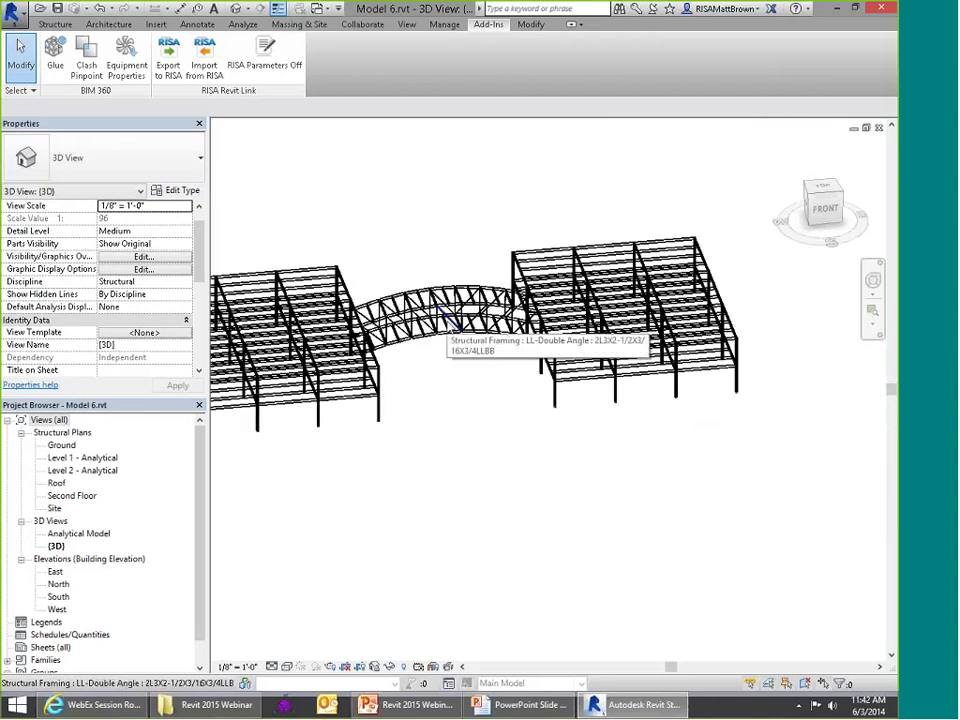
scroll(498, 280, down, 3)
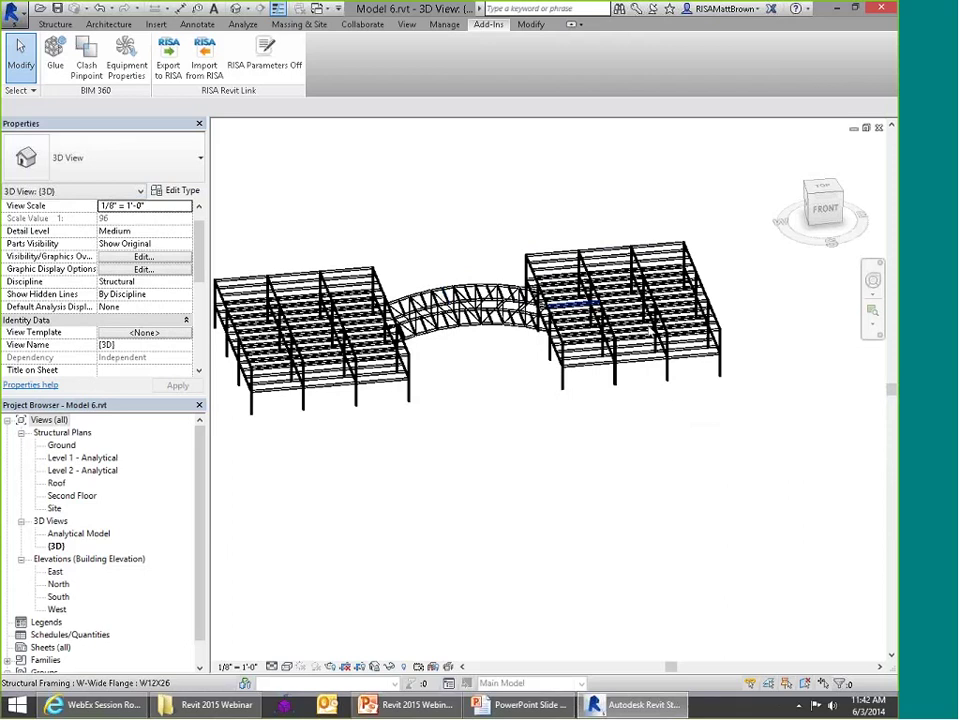
scroll(505, 279, up, 2)
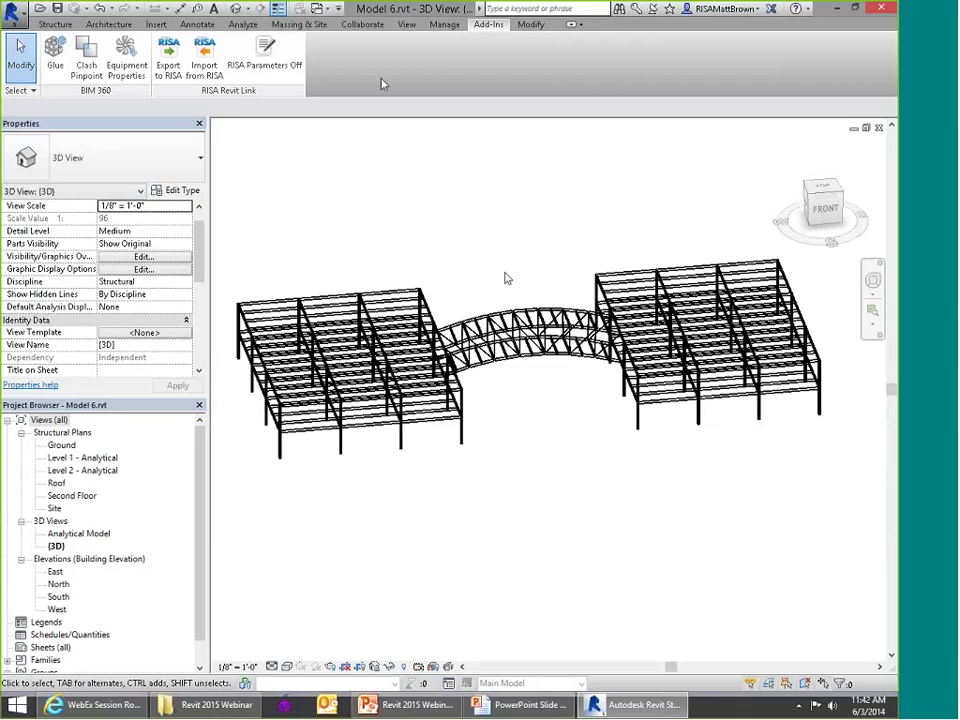
click(169, 59)
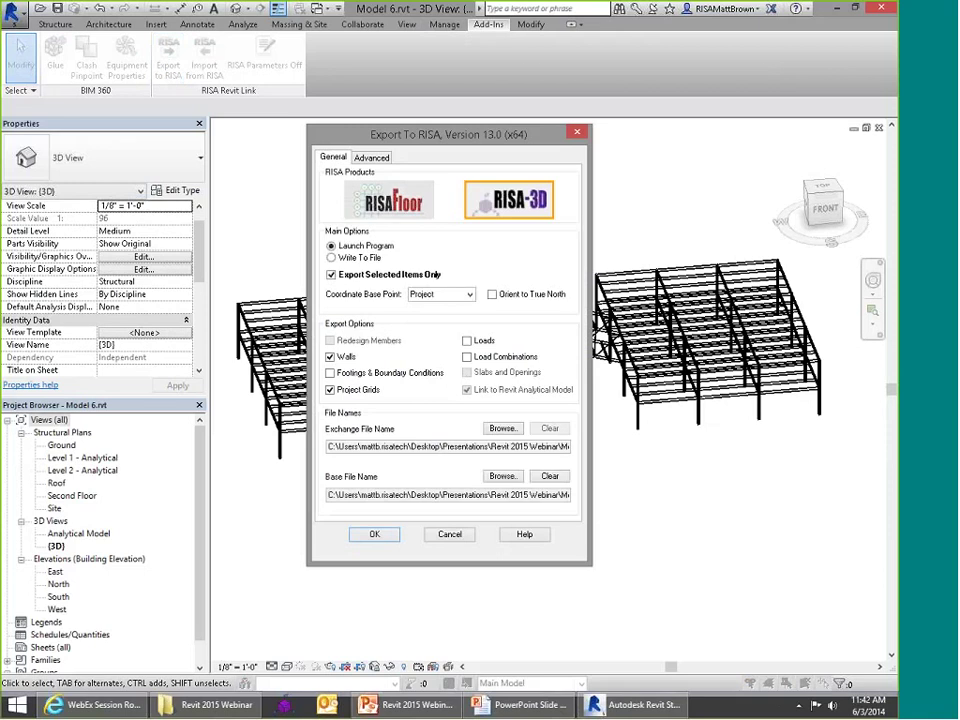
click(439, 484)
click(400, 481)
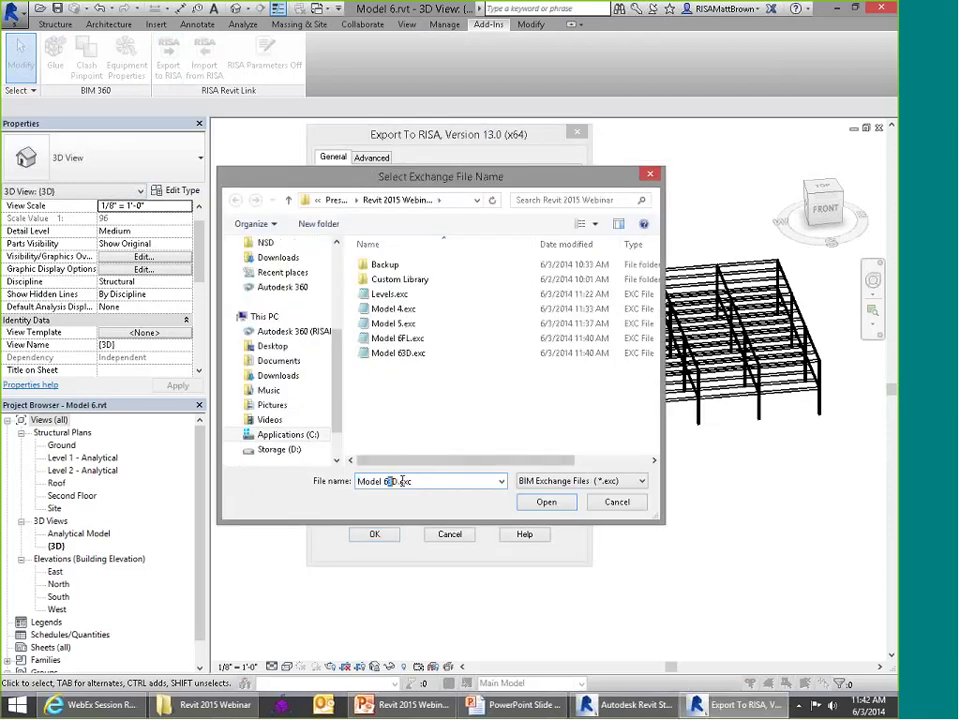
key(Return)
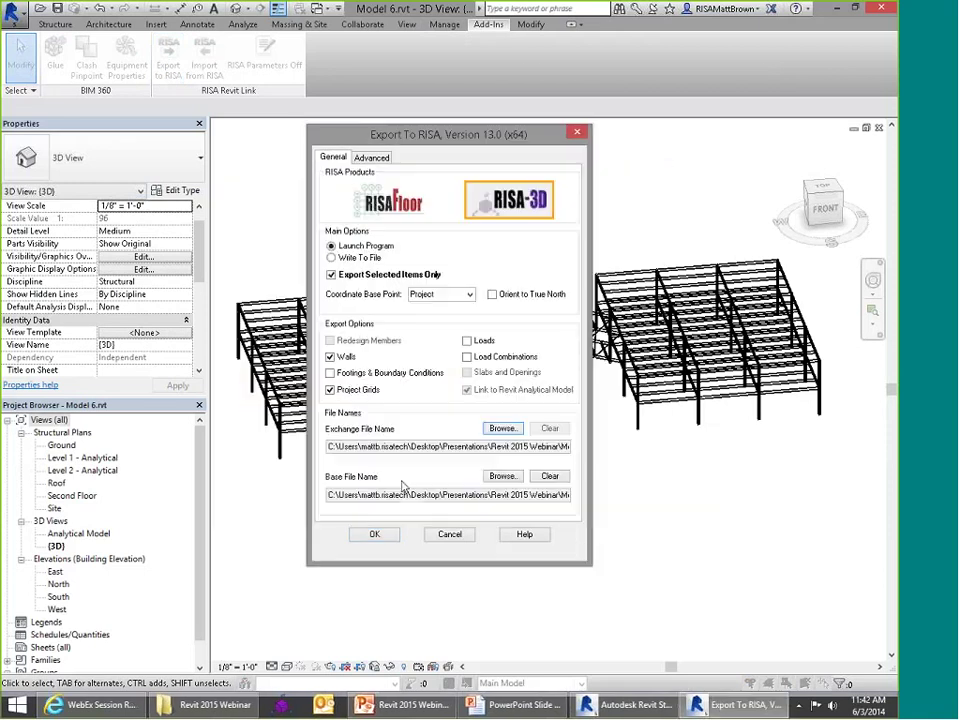
Step: Export the entire model to RISAFloor with Export Selected Items Only turned off, and accept the default global parameters
click(390, 201)
click(331, 274)
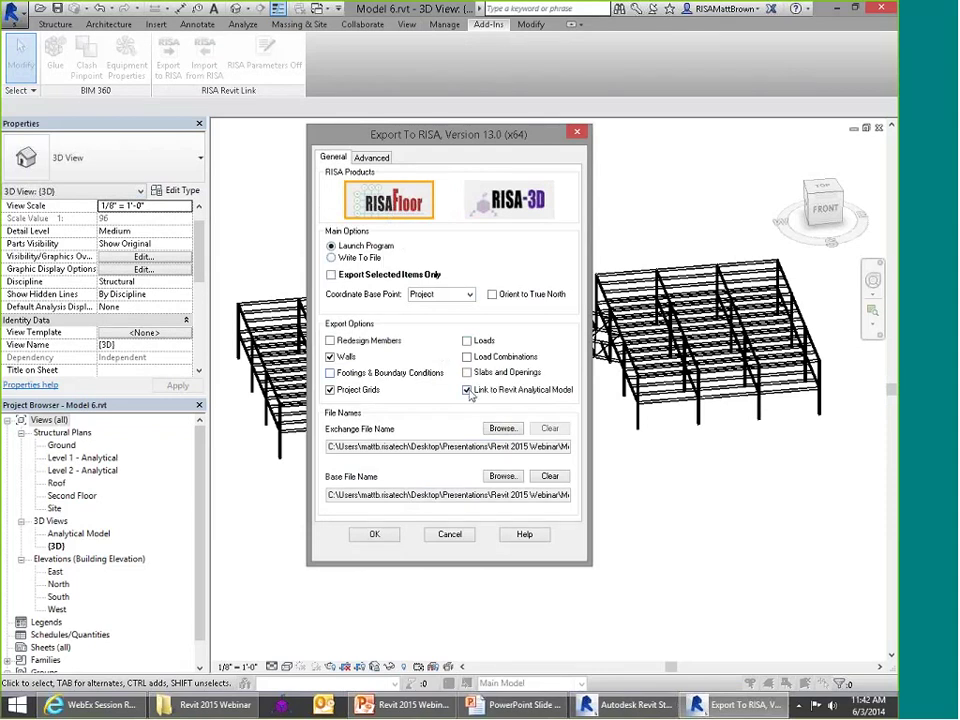
click(372, 534)
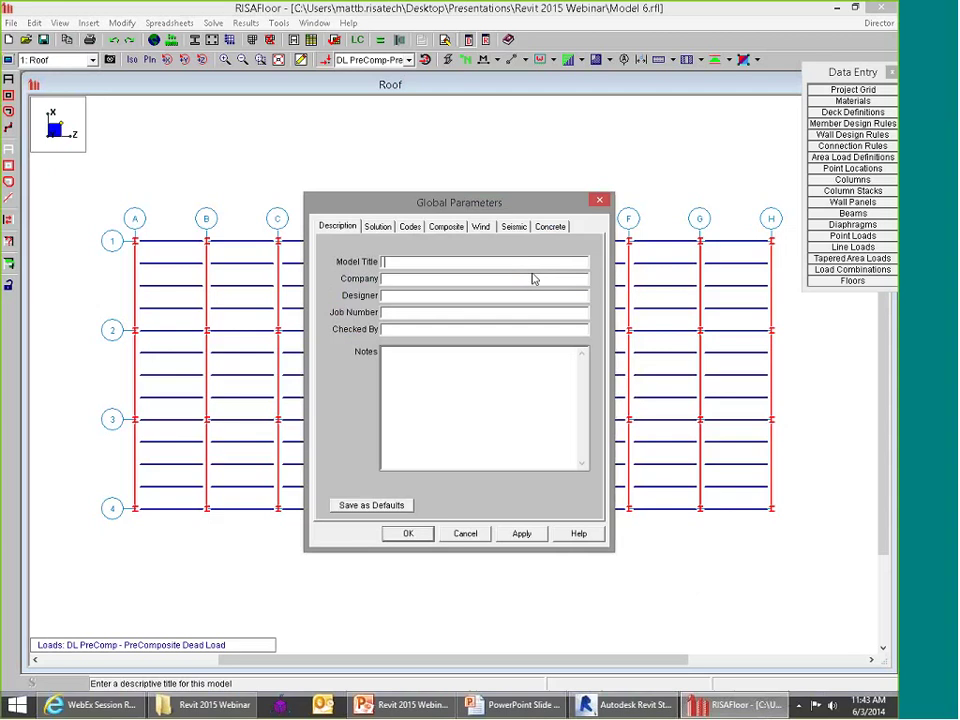
click(402, 532)
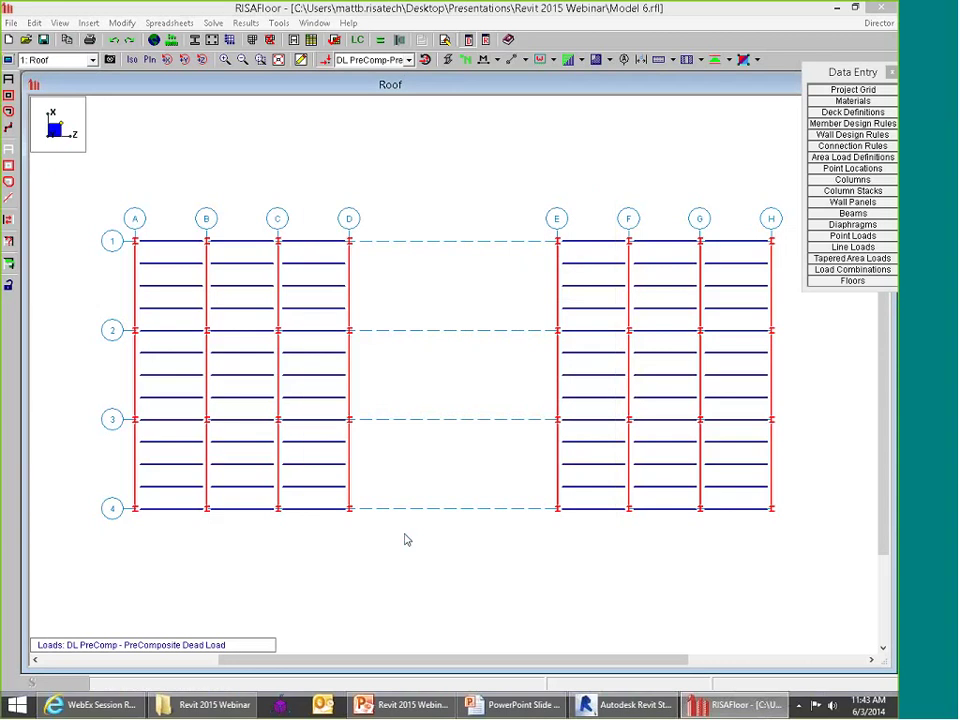
Step: Solve the RISAFloor model and display the full model with both buildings
click(381, 42)
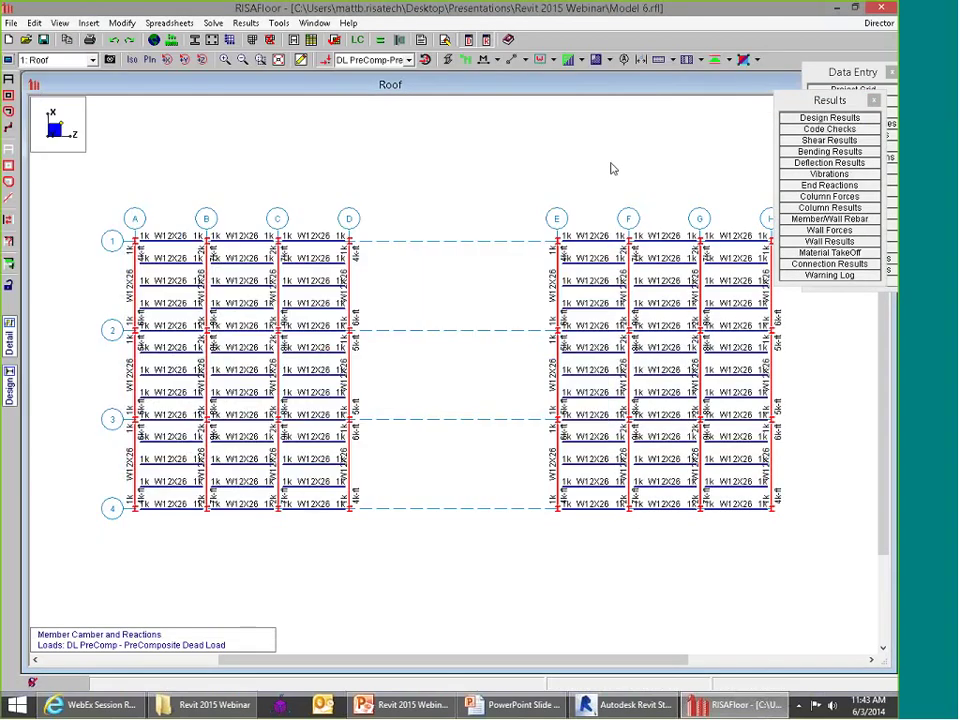
click(55, 60)
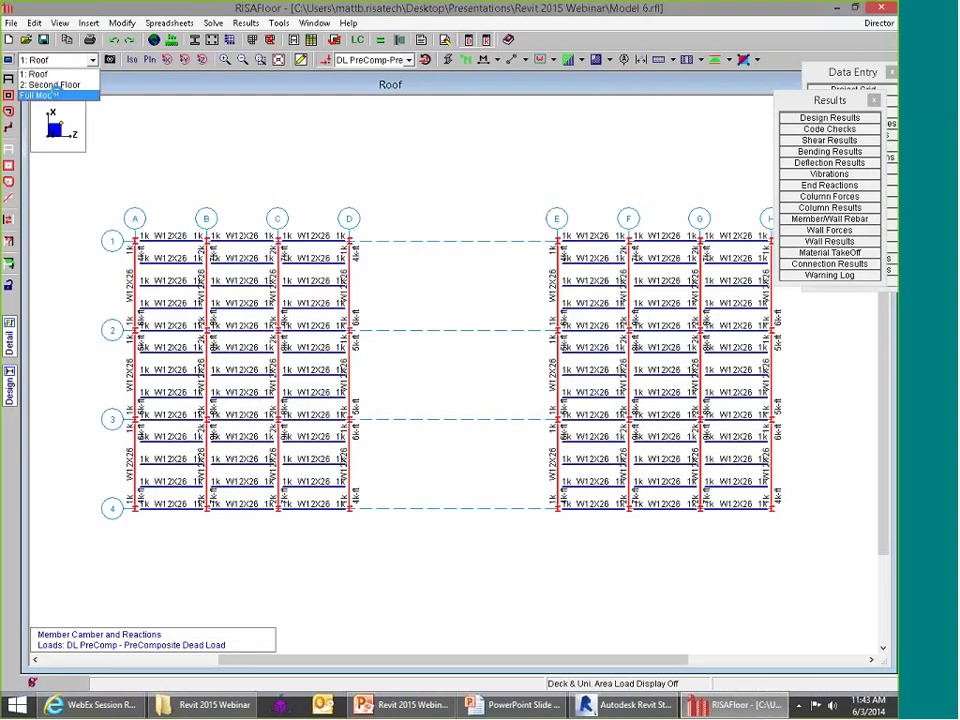
click(52, 93)
Step: Return to the Roof plan in RISAFloor and transfer the model to RISA-3D, accepting the ASCE 7-10 wind and seismic load parameters
click(64, 62)
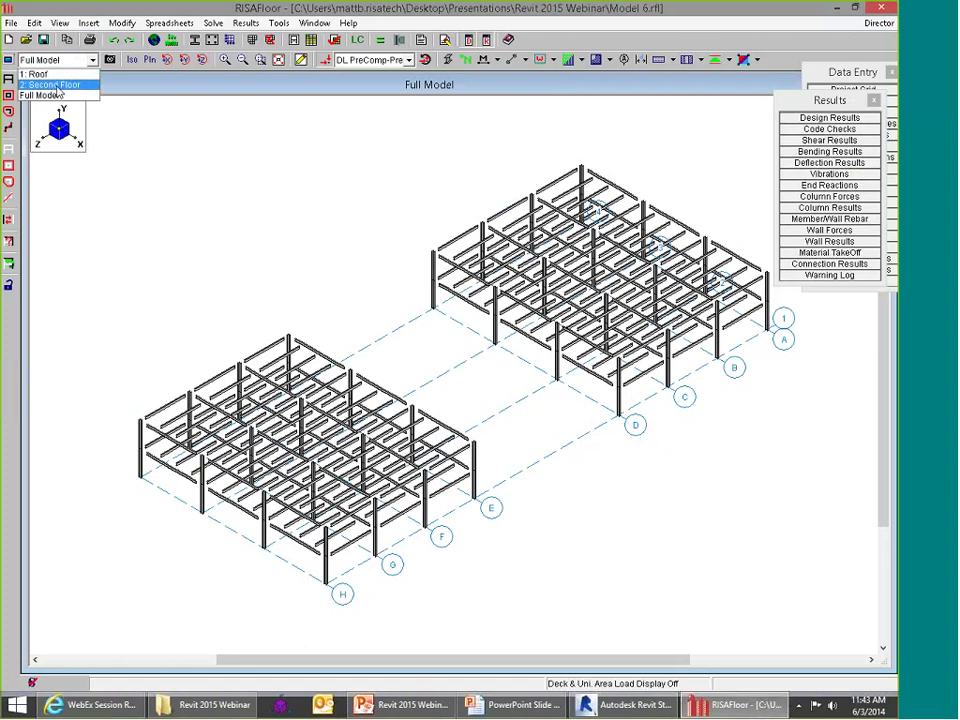
click(58, 83)
scroll(304, 231, up, 1)
click(879, 24)
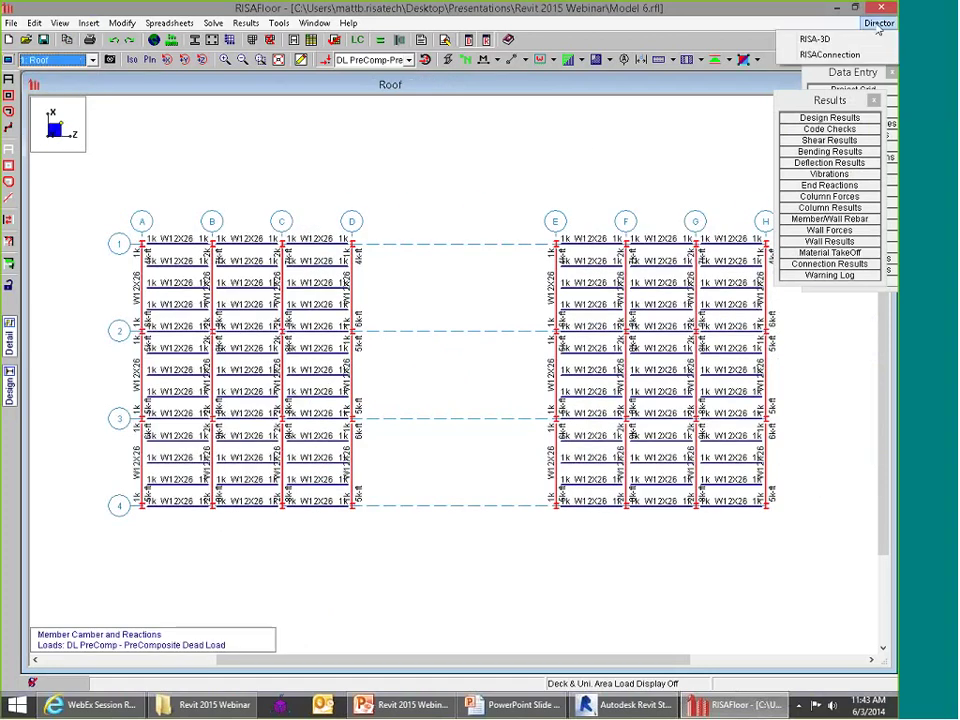
click(868, 43)
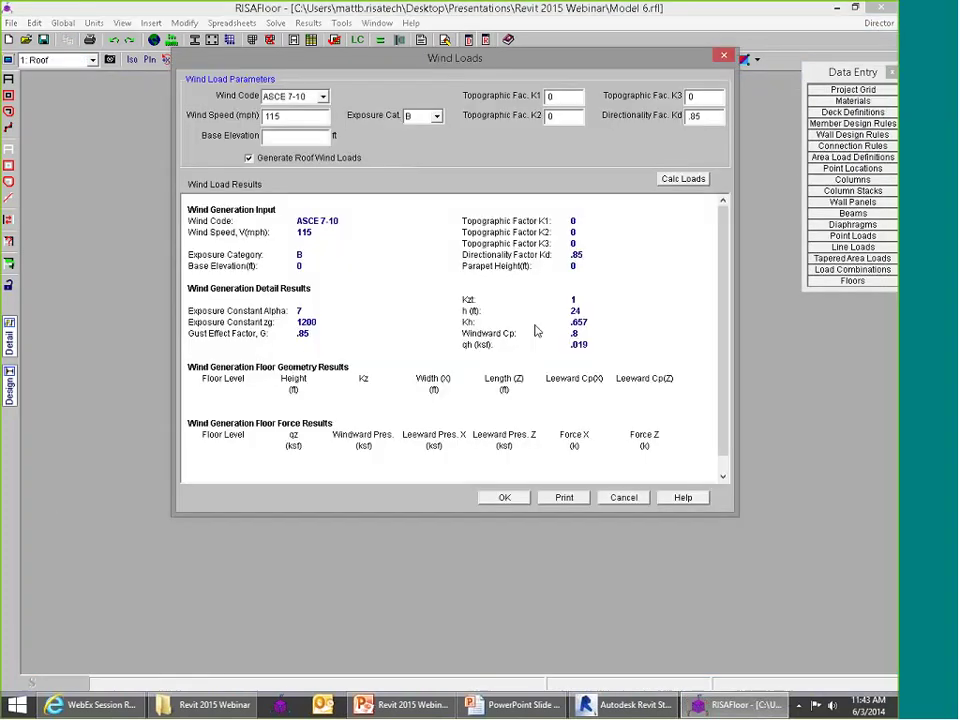
click(490, 492)
click(489, 452)
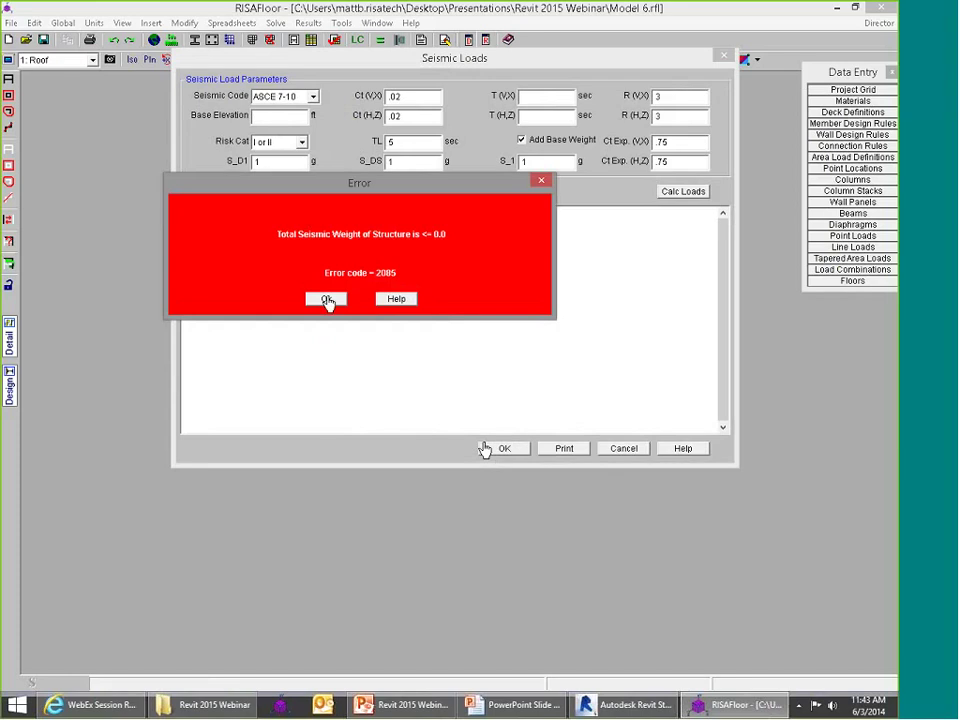
click(326, 299)
click(408, 521)
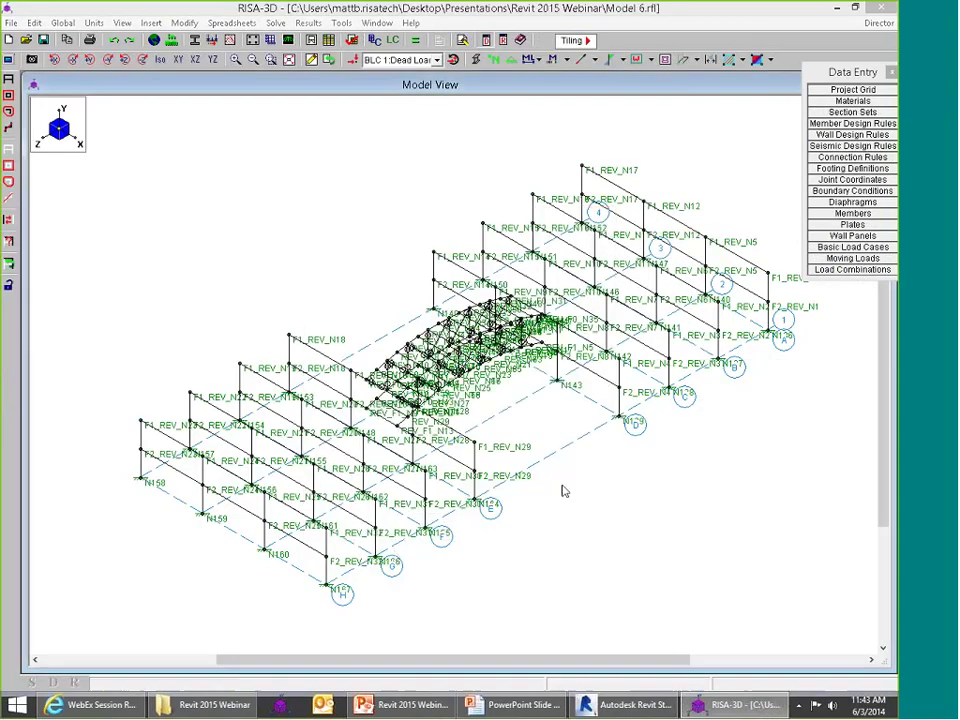
Step: Turn off the joint labels in RISA-3D and examine the arched bridge framing between the two buildings
ctrl+middle_drag(562, 486, 414, 386)
click(493, 61)
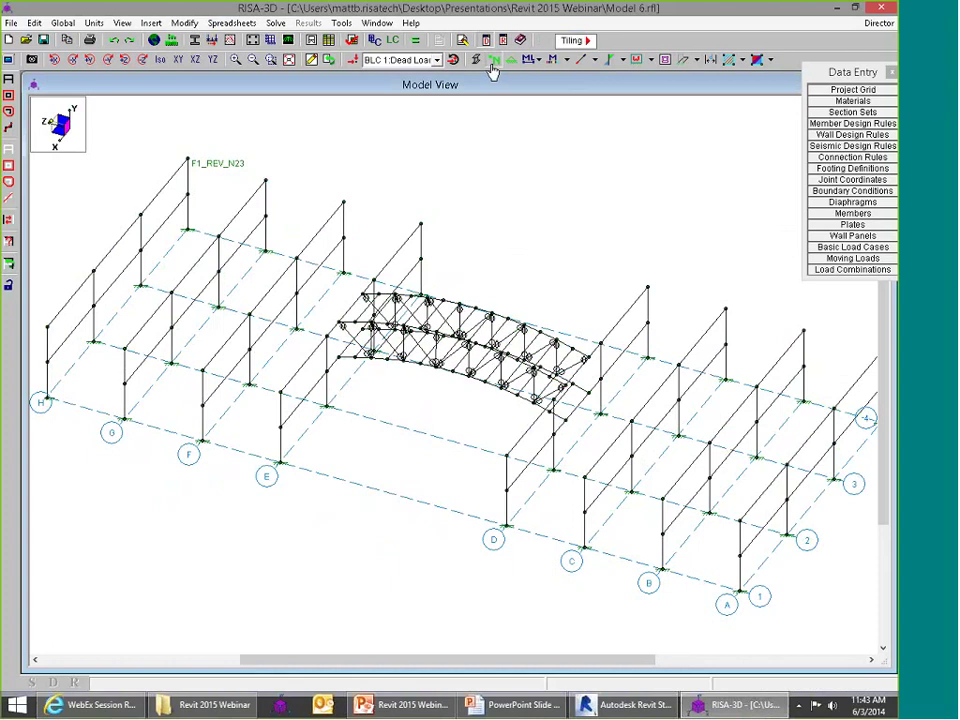
scroll(544, 390, up, 2)
scroll(335, 338, up, 1)
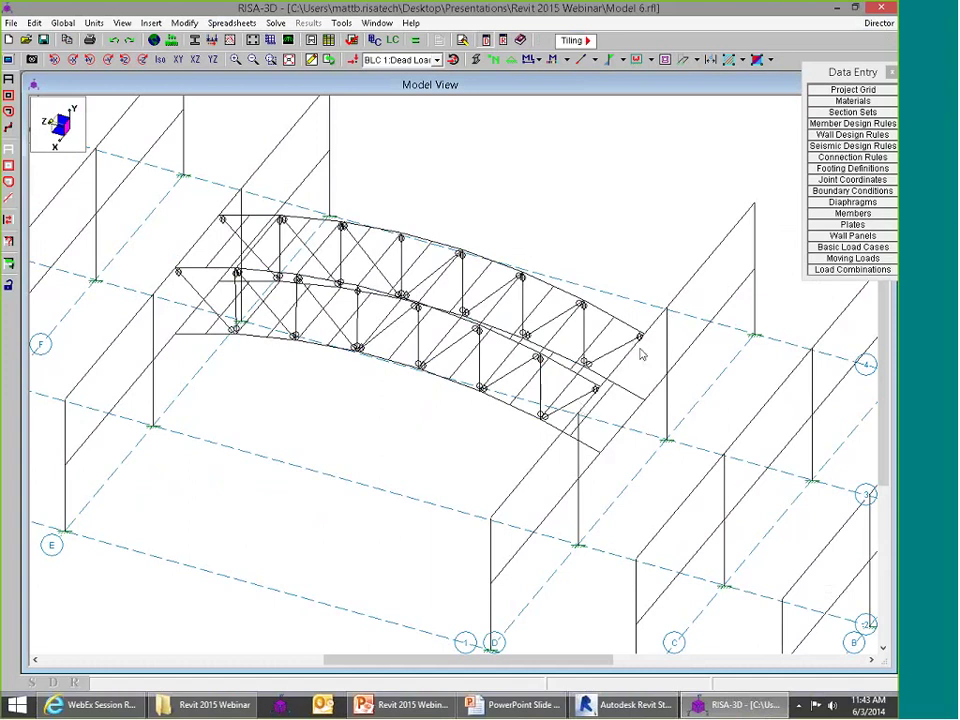
Step: Go back to RISAFloor and transfer the model to RISA-3D again, accepting the seismic load parameters
click(879, 23)
click(875, 42)
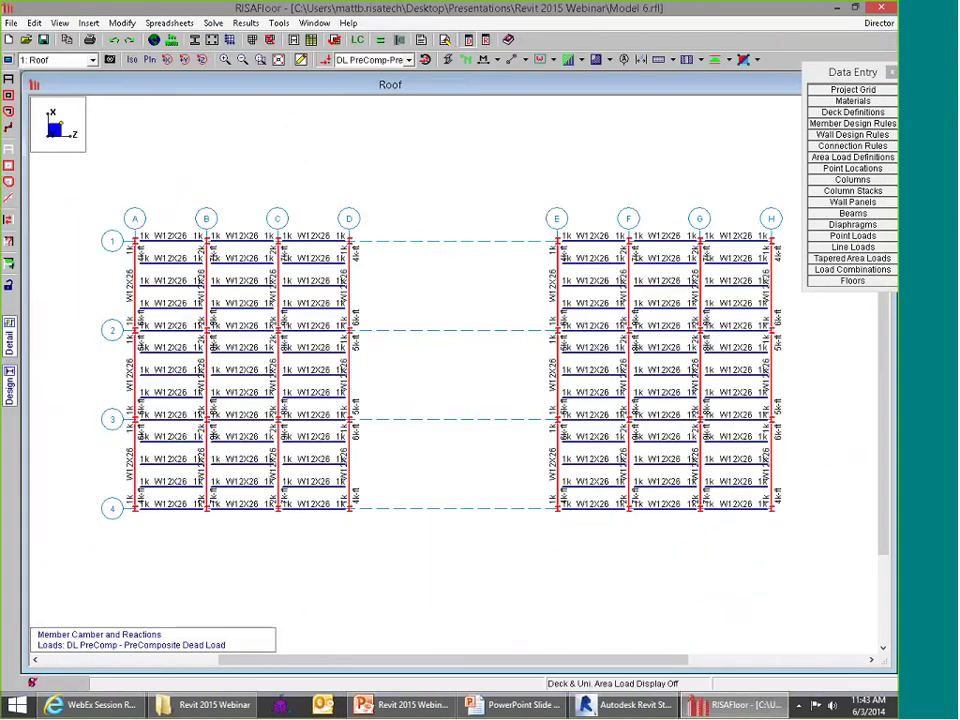
click(879, 23)
click(814, 39)
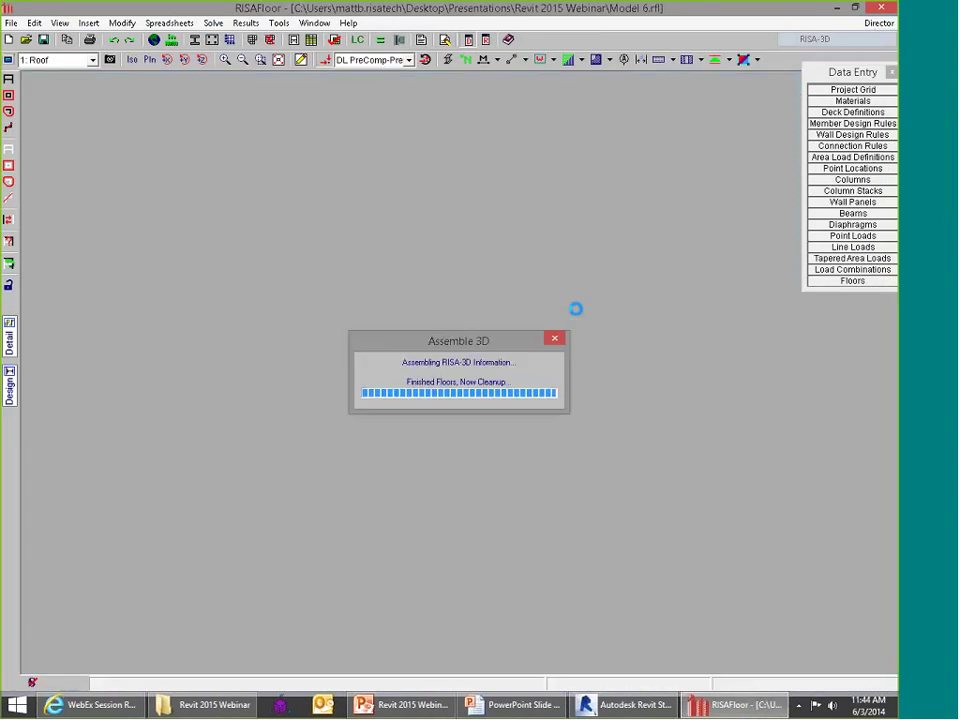
click(504, 449)
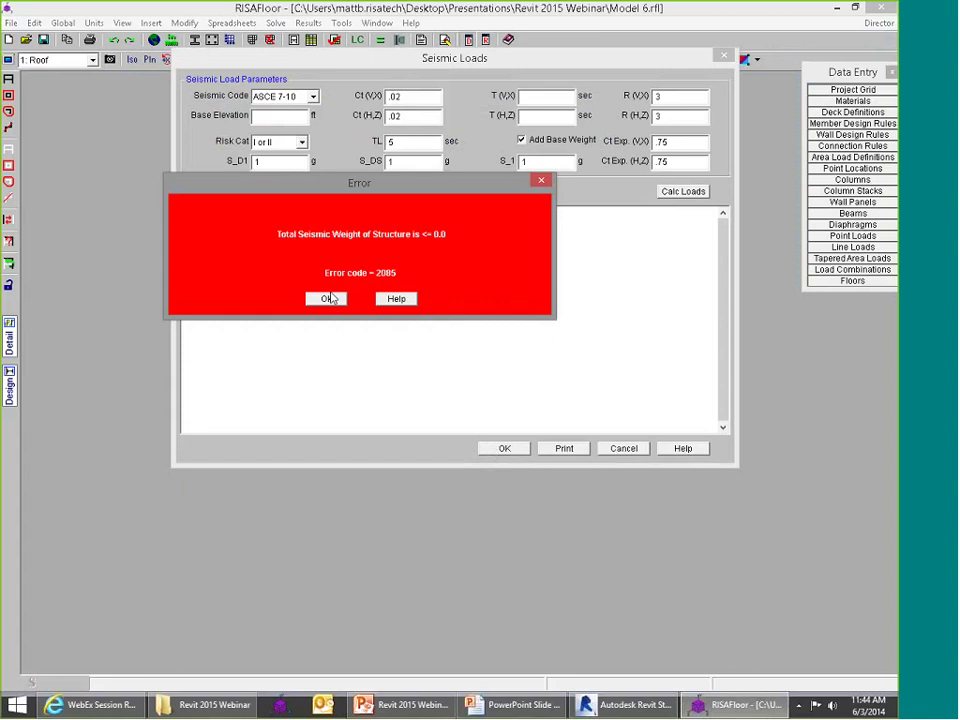
click(328, 298)
click(408, 521)
Step: Inspect where the bridge meets both buildings in the RISA-3D model, and return to RISAFloor
scroll(500, 330, up, 6)
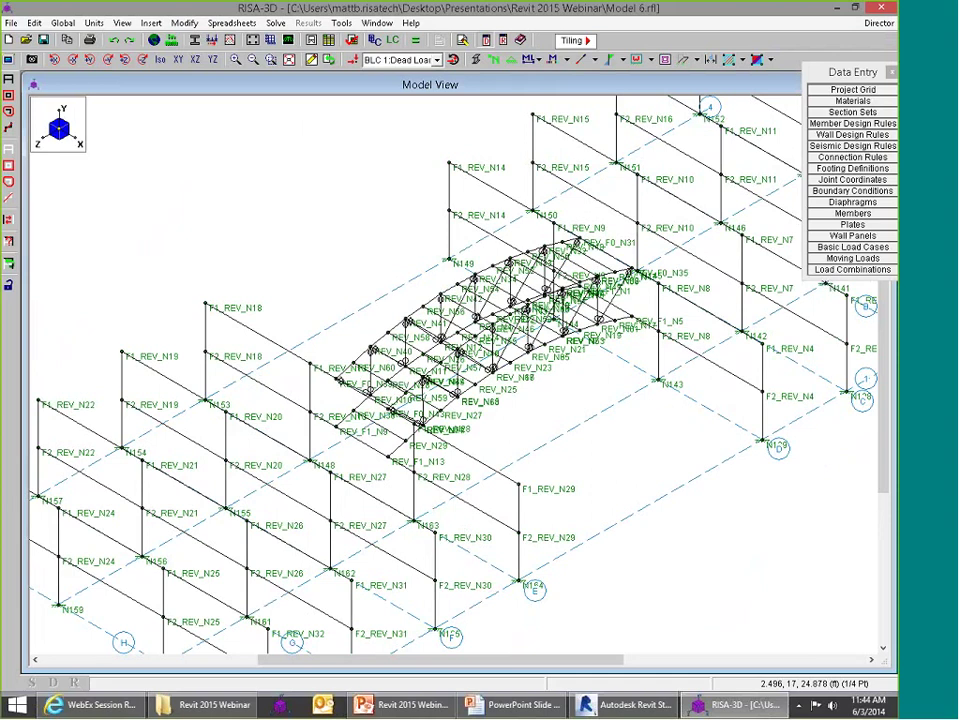
scroll(724, 347, down, 1)
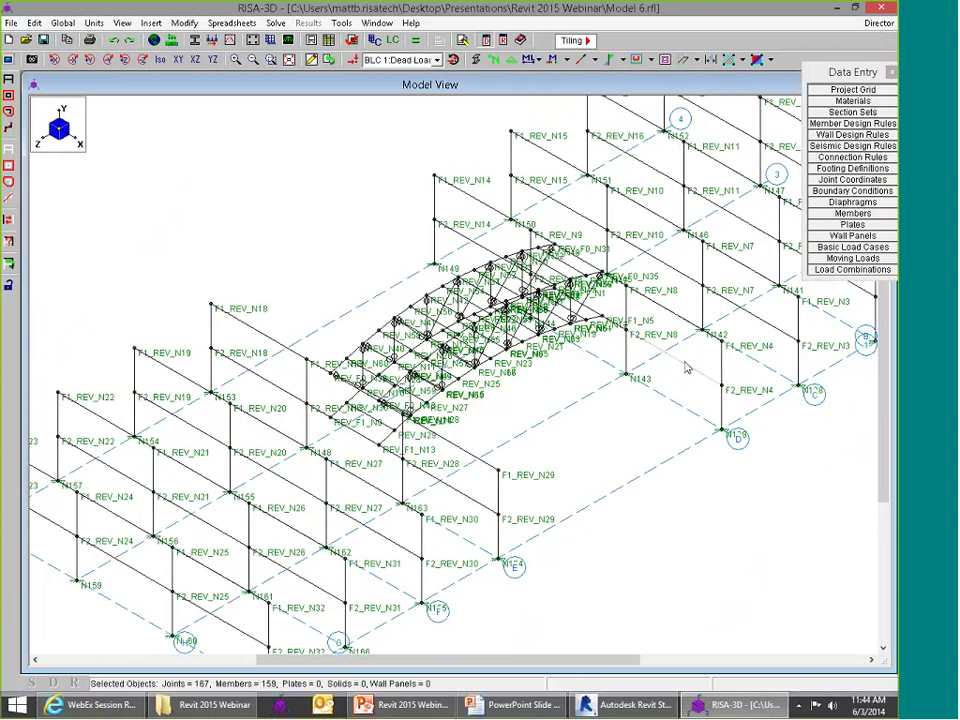
double_click(688, 370)
key(Escape)
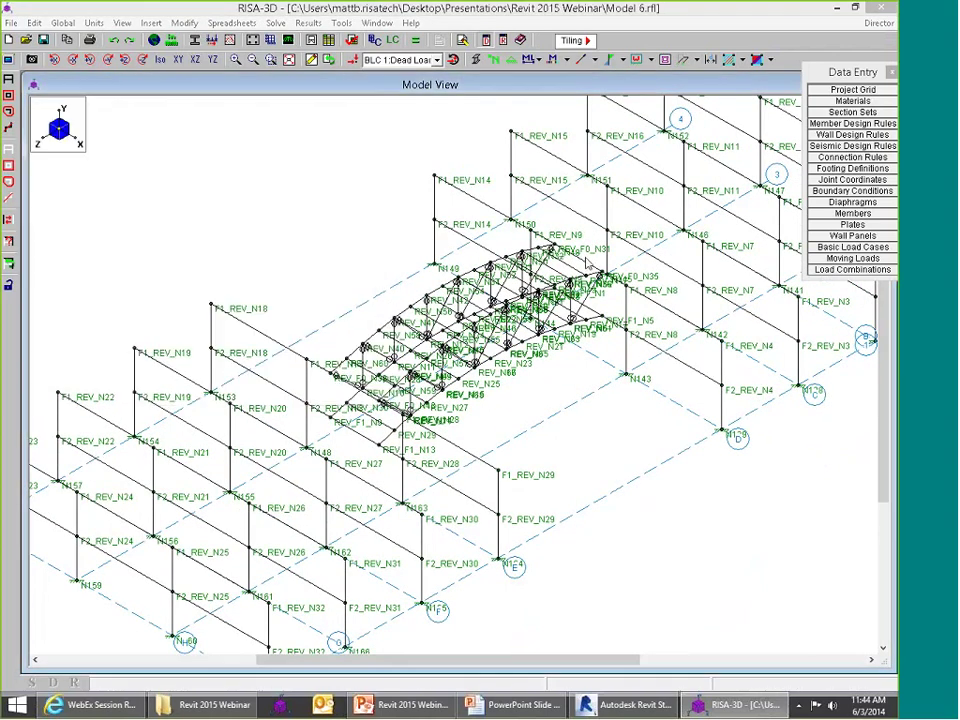
click(879, 22)
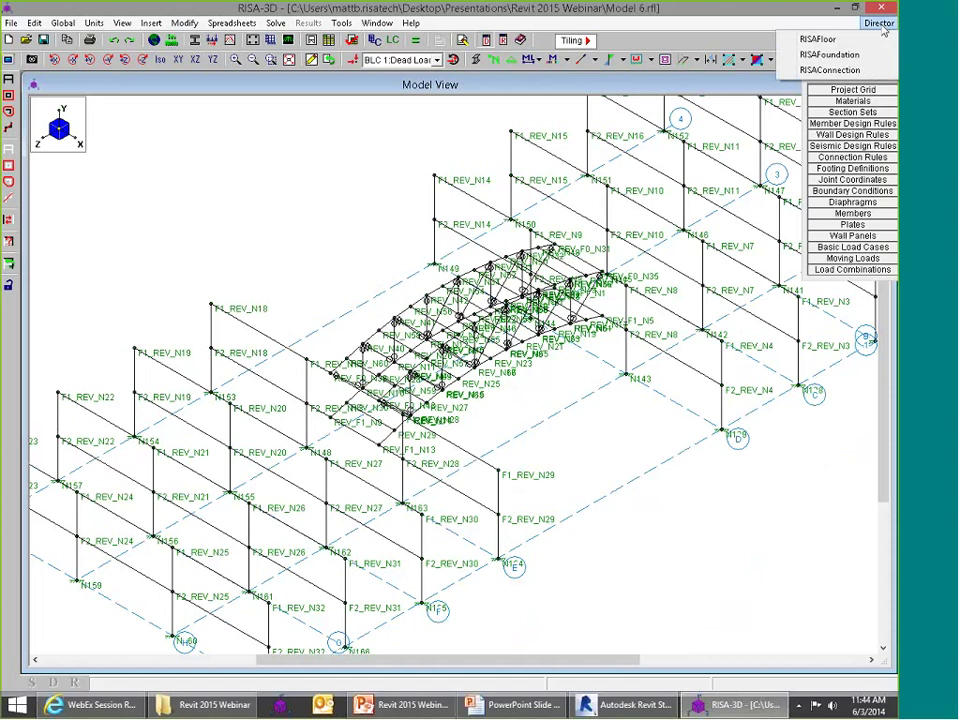
click(828, 35)
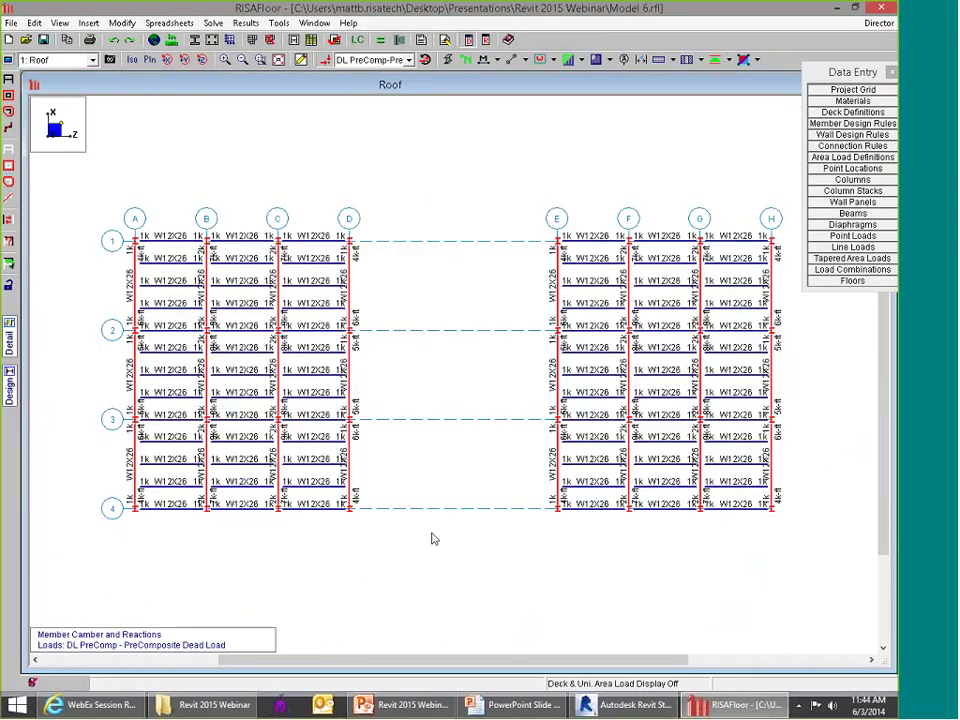
Step: Switch to Revit and open the Analytical Model 3D view at the column beside the bridge
key(alt+Tab)
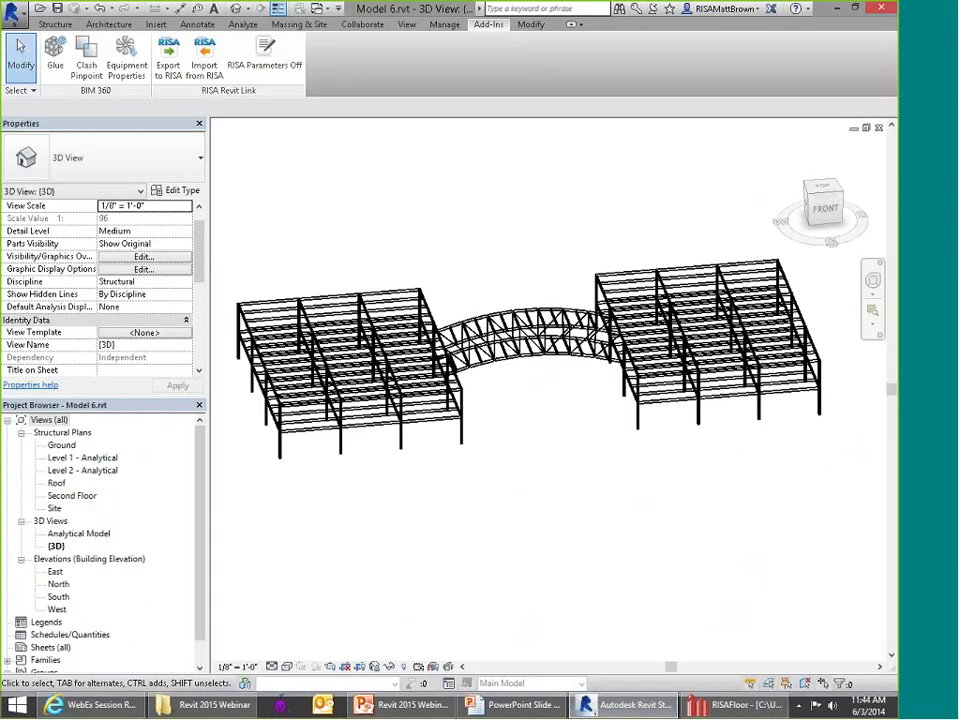
double_click(79, 533)
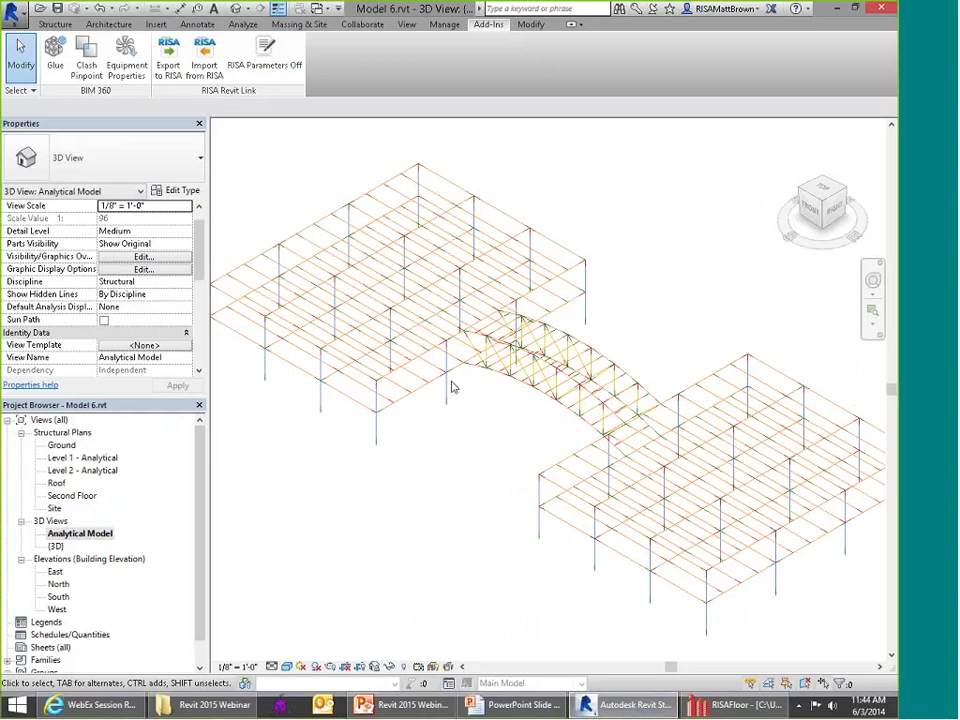
scroll(451, 387, up, 6)
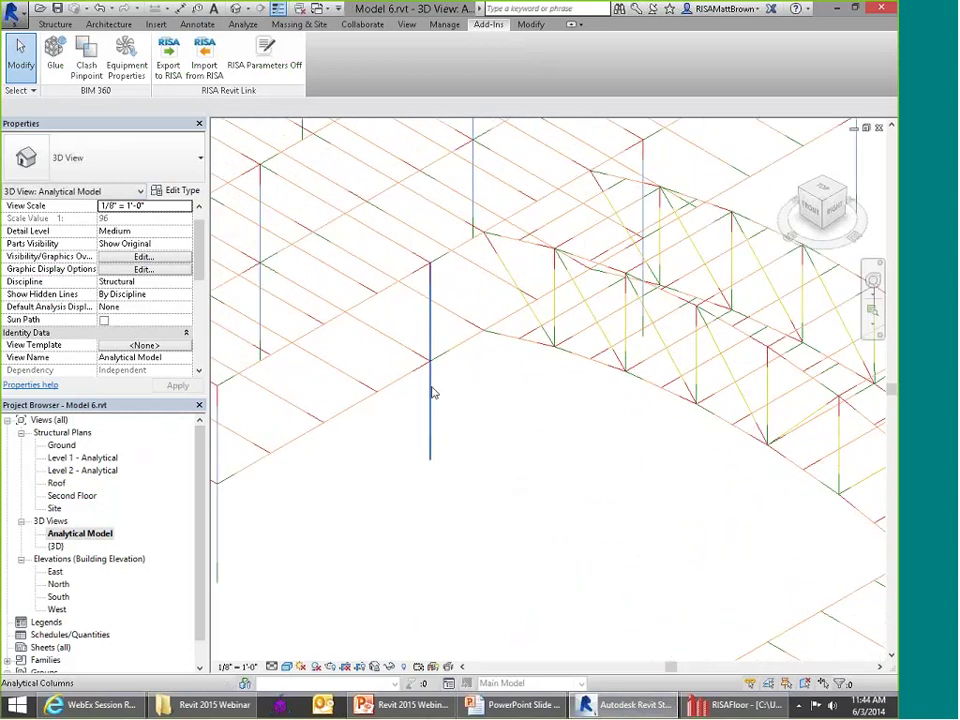
Step: Check the Analyze As setting of the analytical column beside the bridge, and clear the selection
click(431, 392)
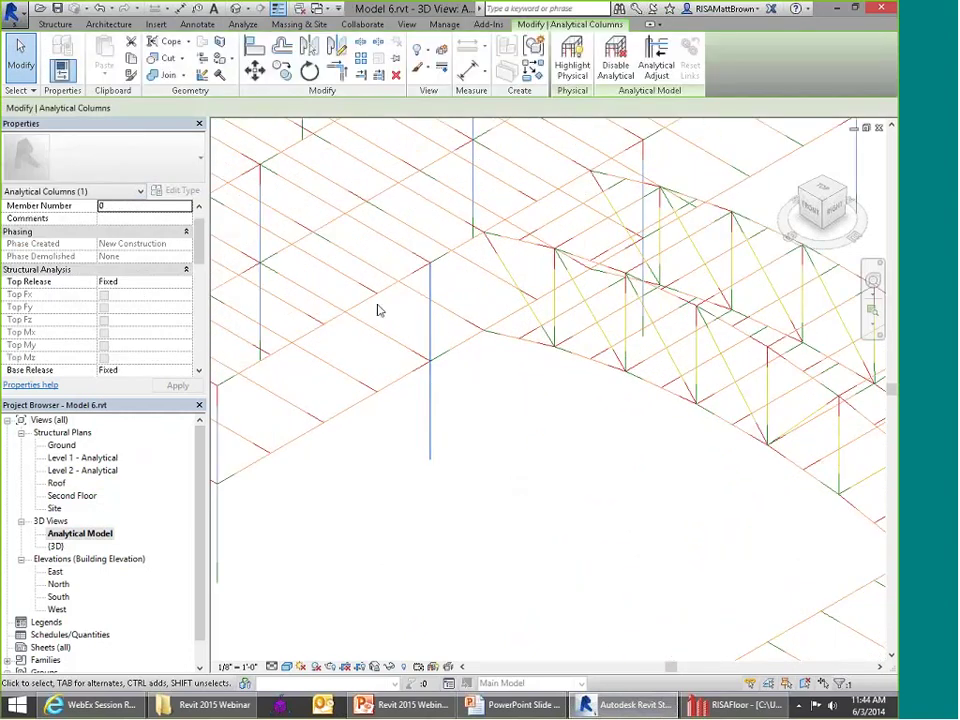
scroll(202, 252, down, 5)
drag(200, 232, 200, 303)
scroll(200, 303, down, 1)
click(133, 269)
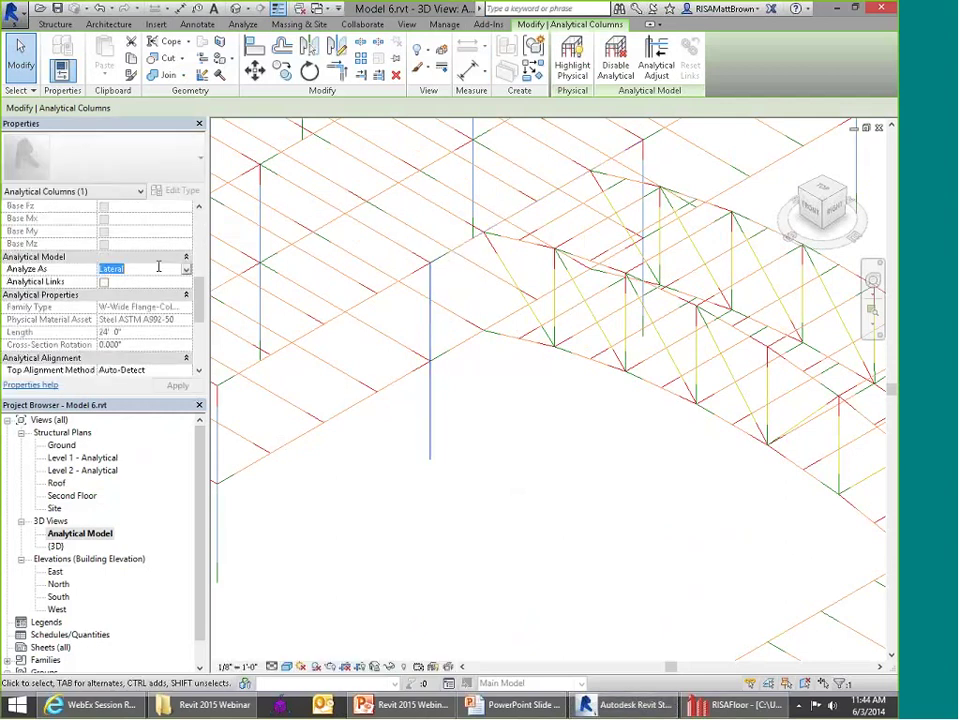
click(186, 269)
click(188, 275)
click(489, 401)
scroll(470, 395, down, 3)
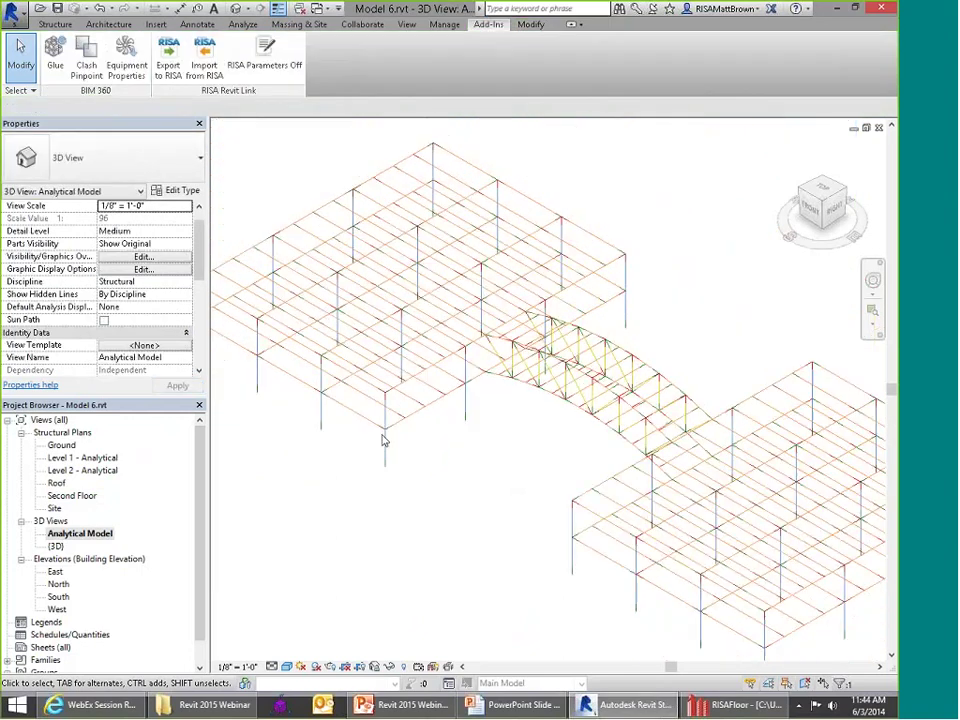
key(alt+Tab)
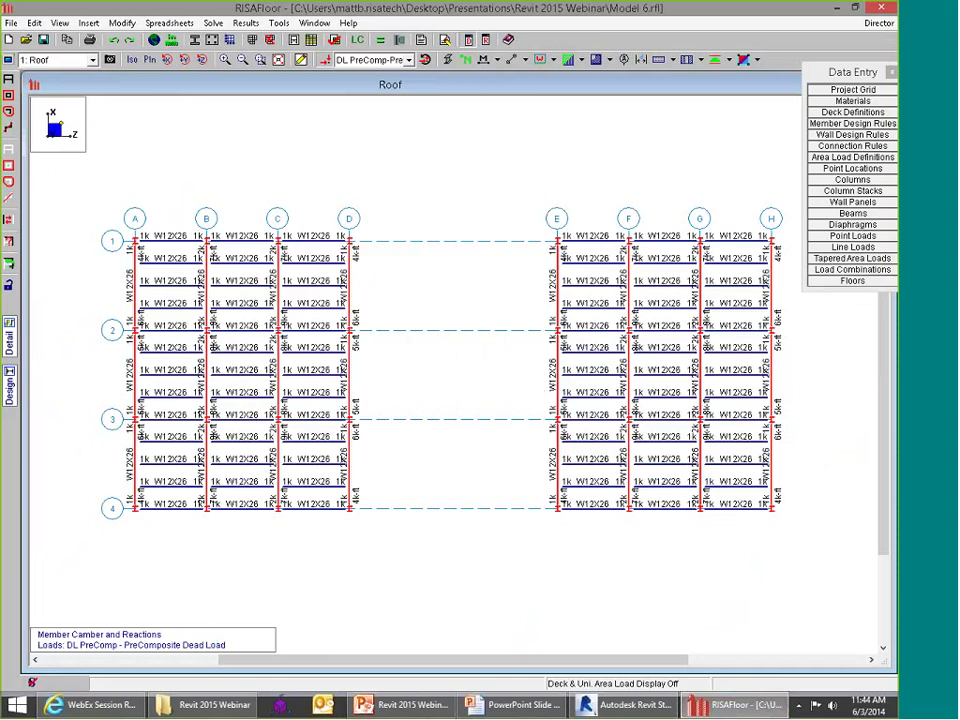
mouse_move(655, 702)
key(alt+Tab)
Step: Close Model 6.rvt in Revit without saving the changes
click(12, 10)
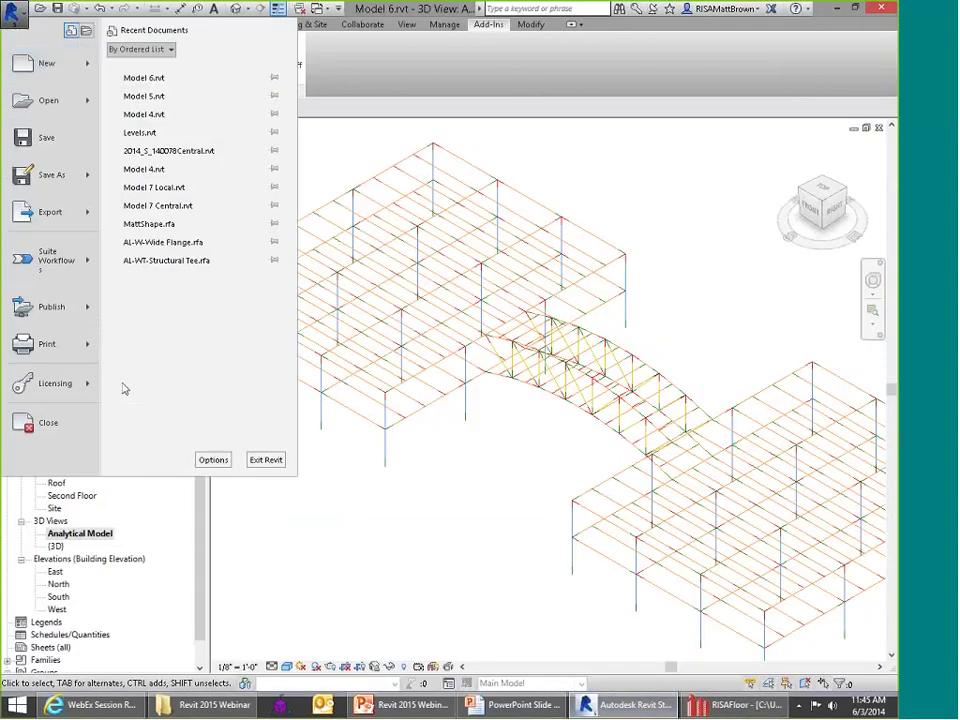
click(45, 426)
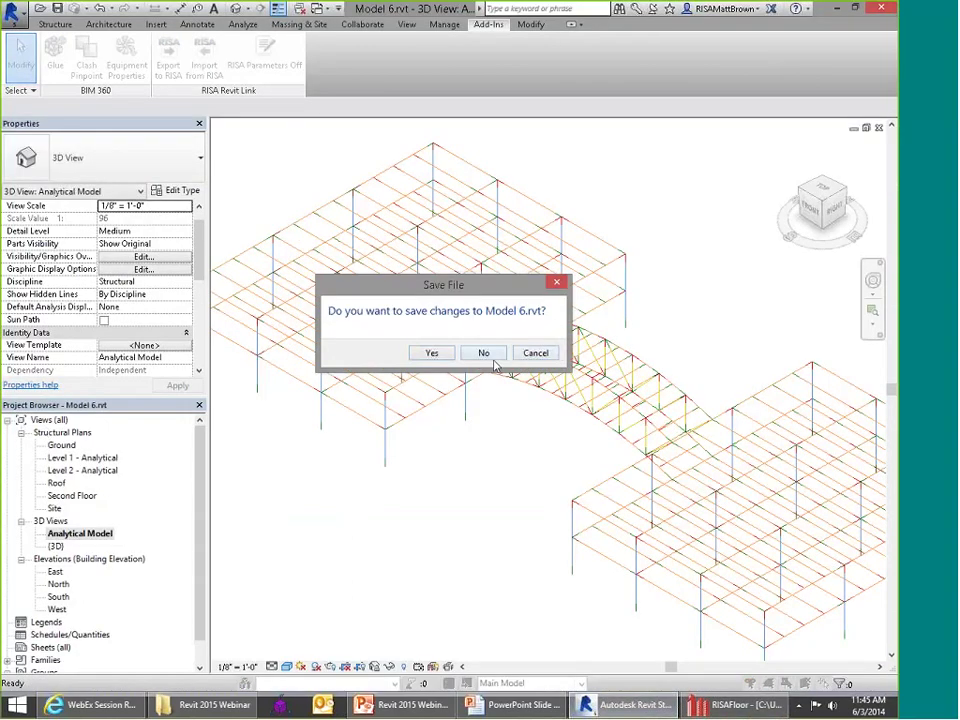
click(484, 353)
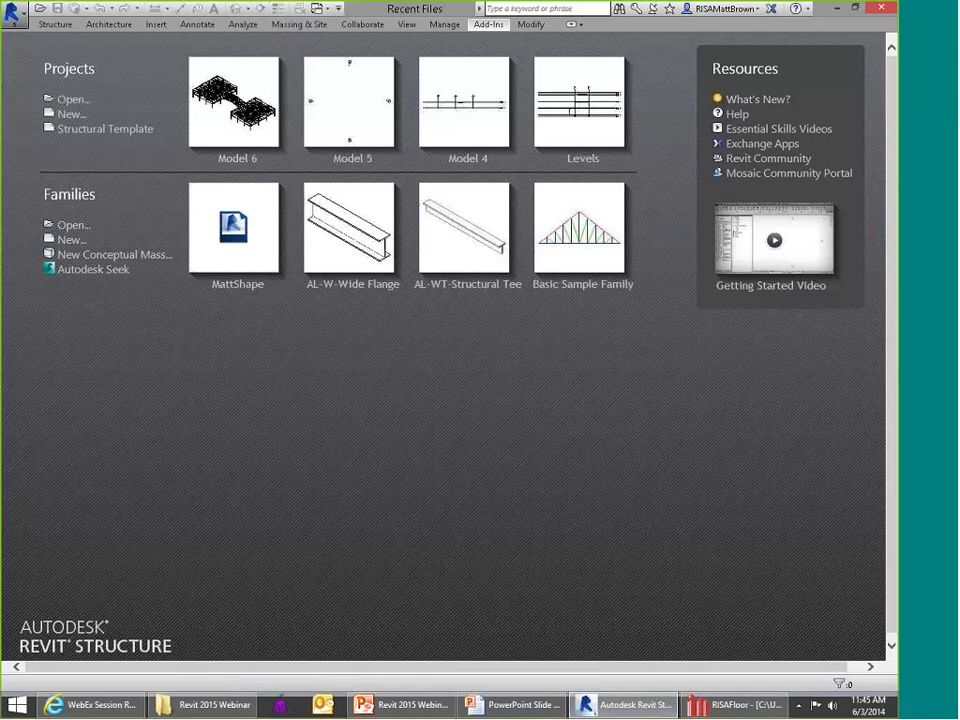
Step: Open the project Model 7 Local.rvt in Revit and display both buildings and the bridge in 3D
drag(897, 490, 833, 497)
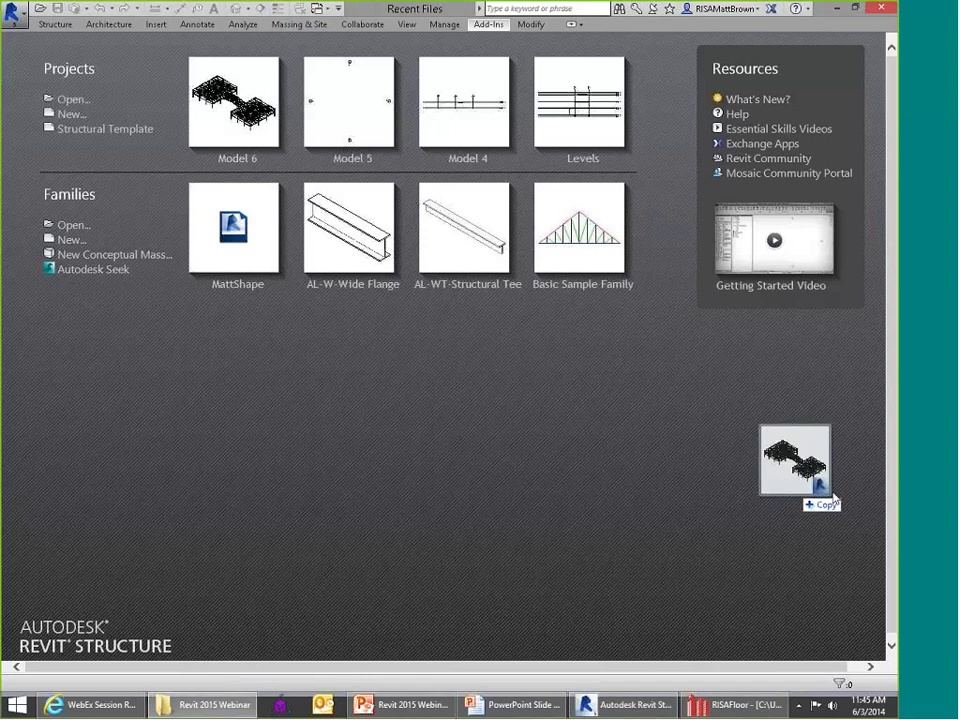
drag(684, 491, 671, 491)
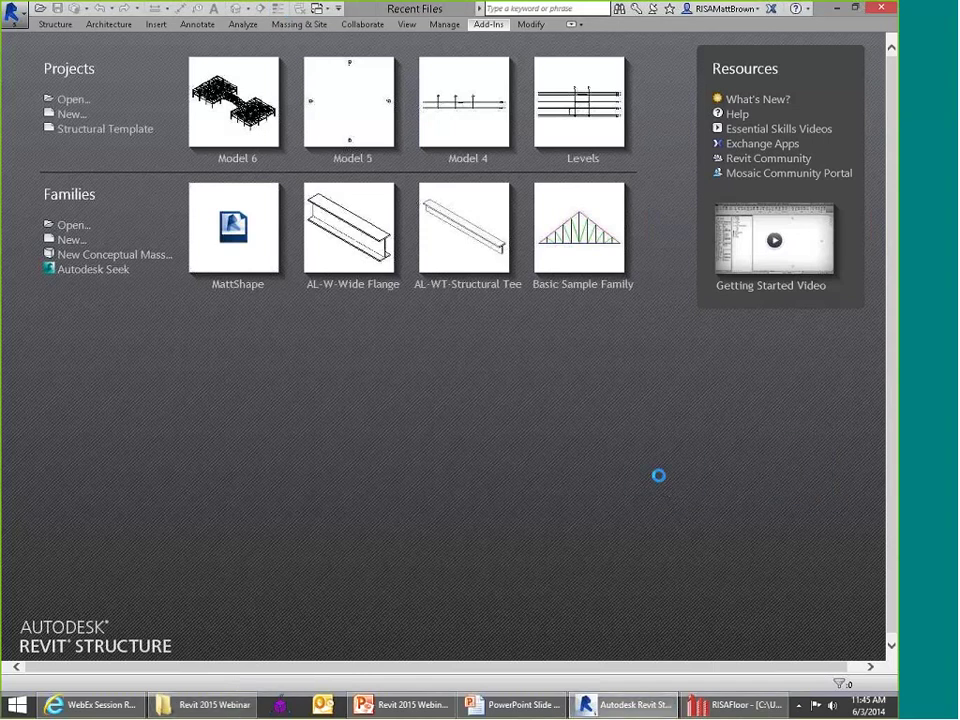
click(556, 430)
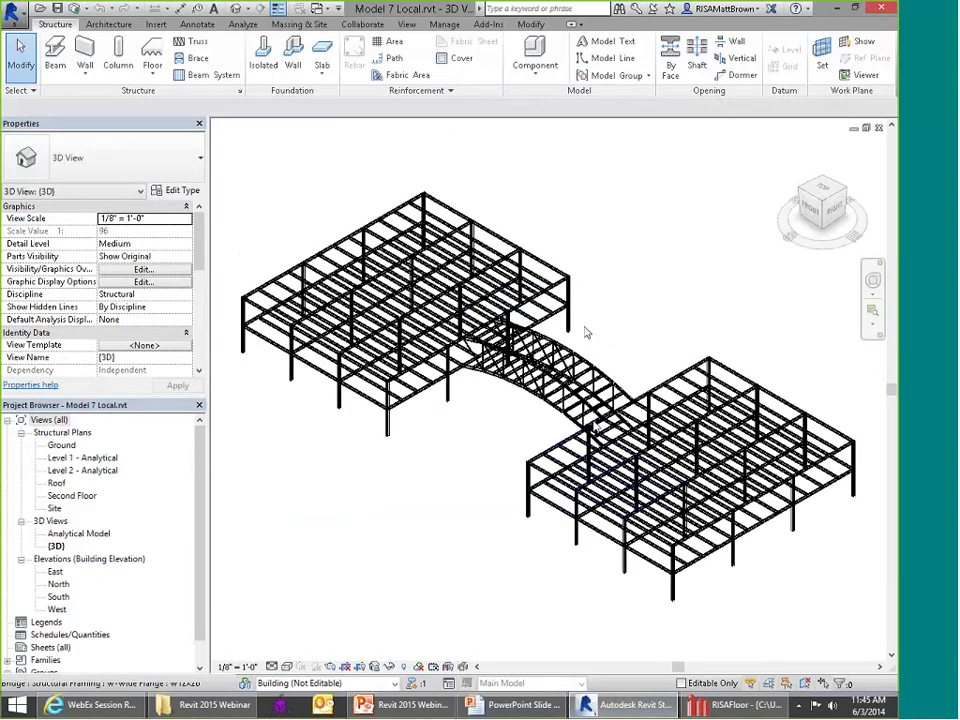
shift+middle_drag(587, 333, 636, 355)
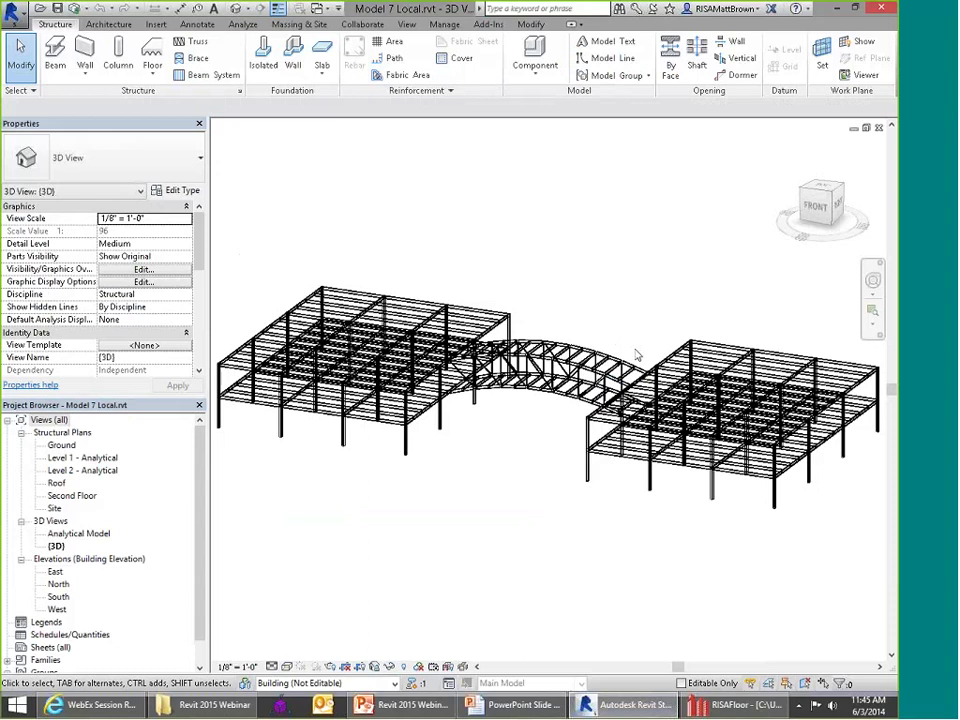
Step: Open the project's Worksets settings and check the owners of the Building and Bridge worksets
click(456, 30)
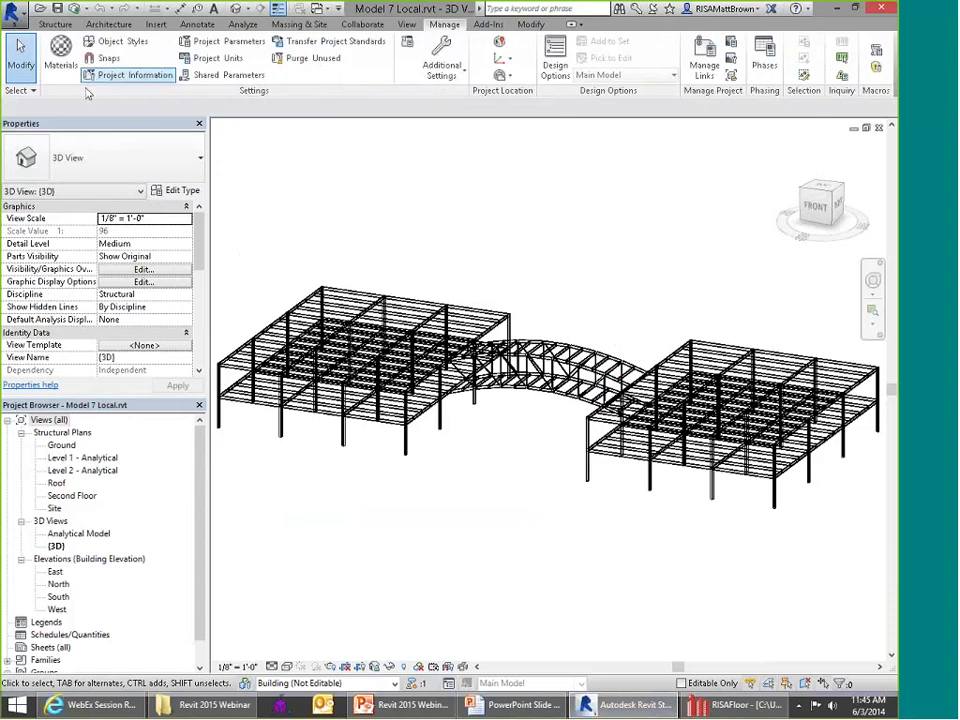
click(362, 24)
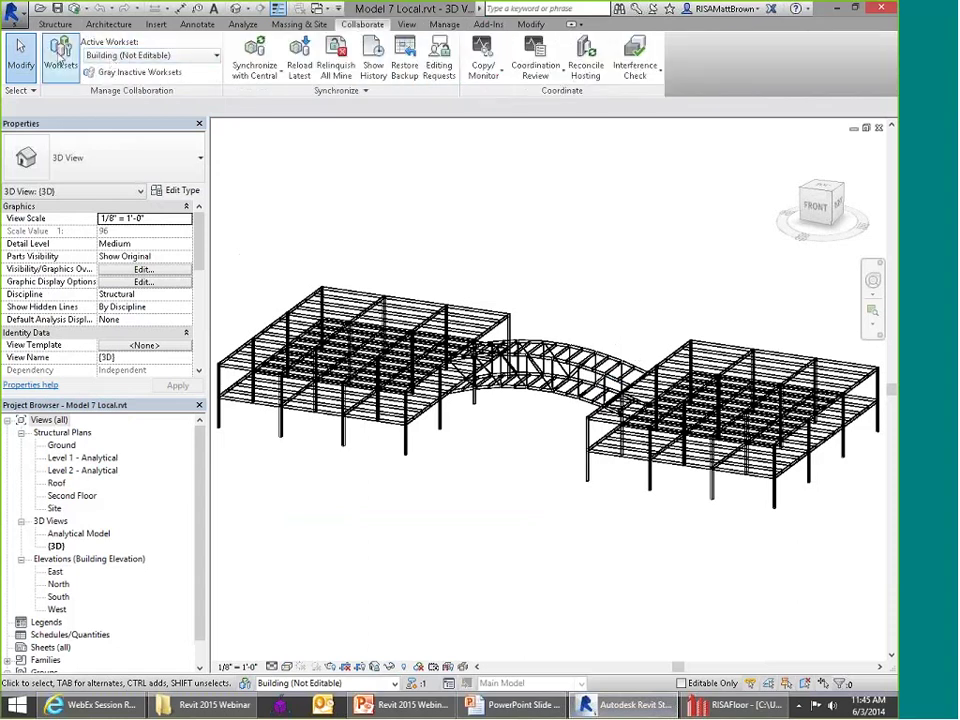
click(61, 50)
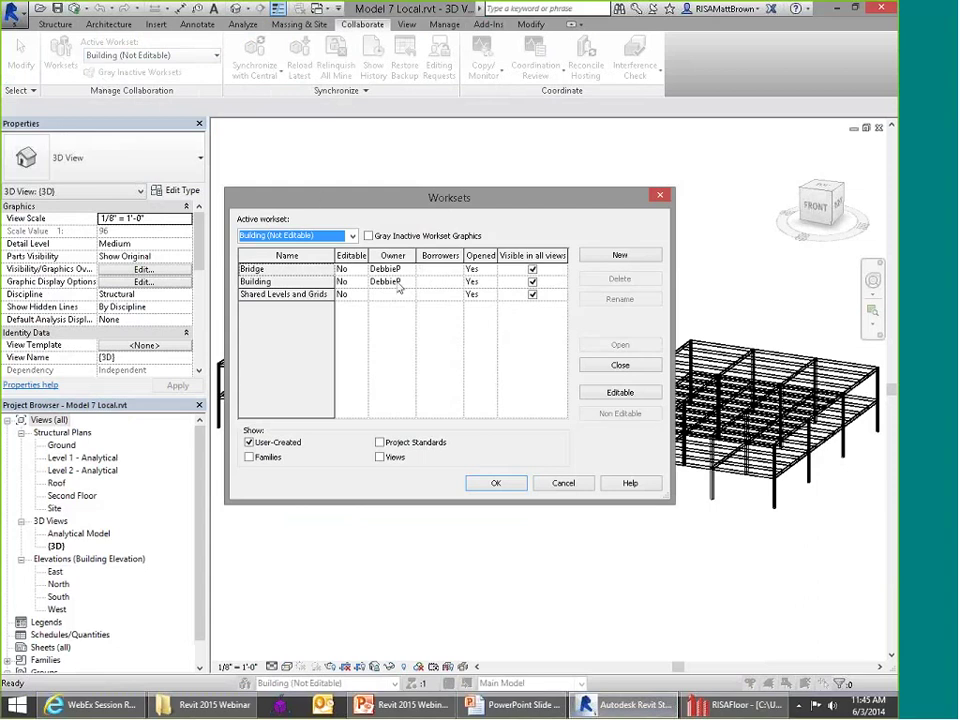
click(295, 283)
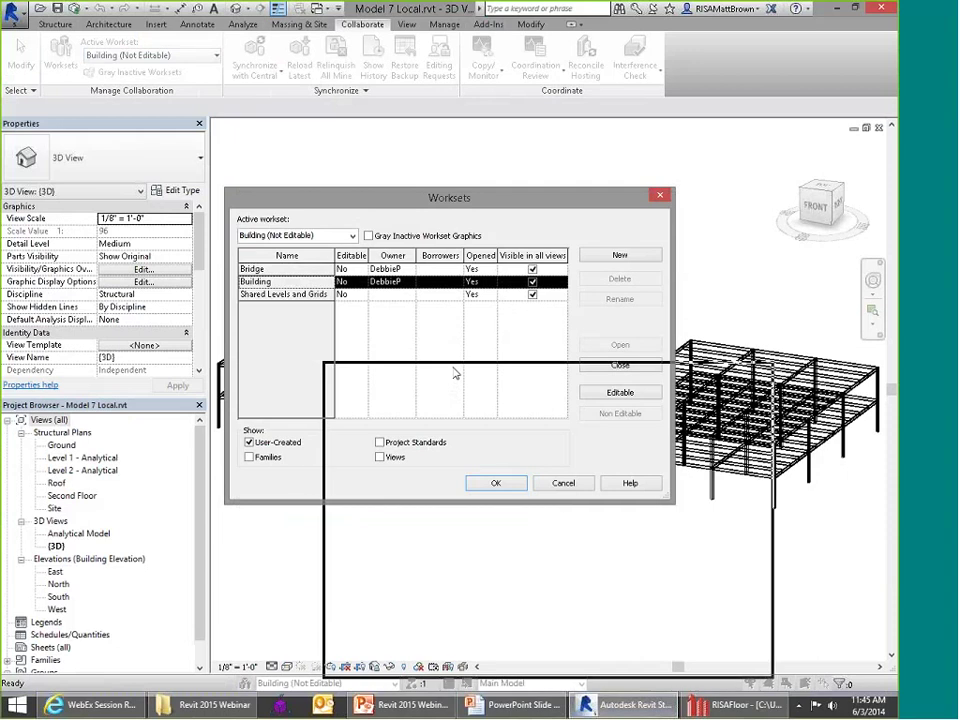
drag(455, 373, 445, 332)
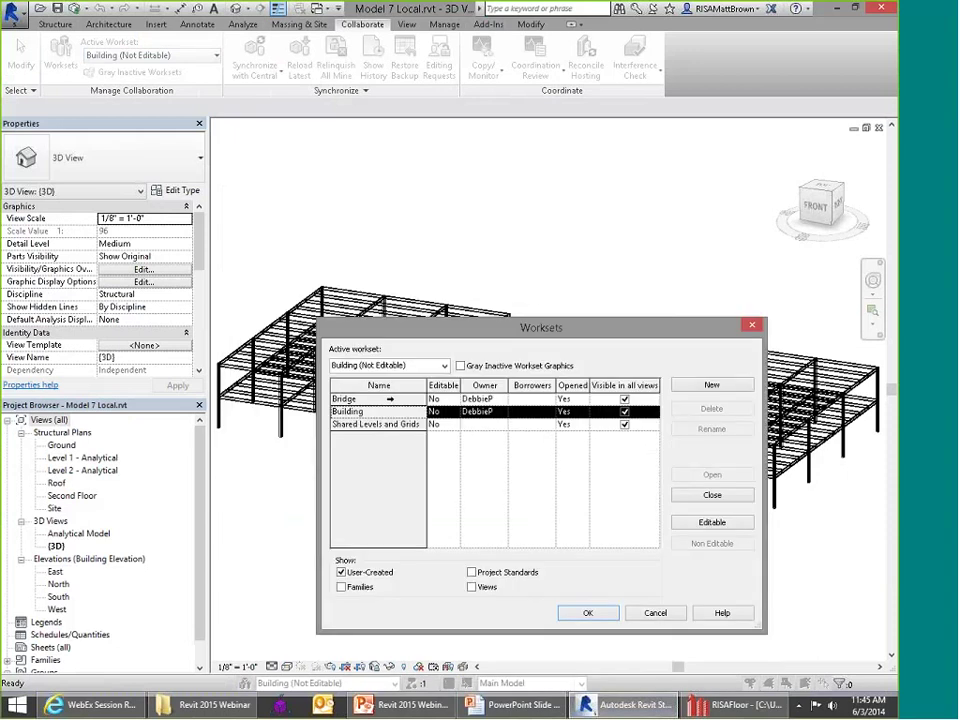
click(481, 400)
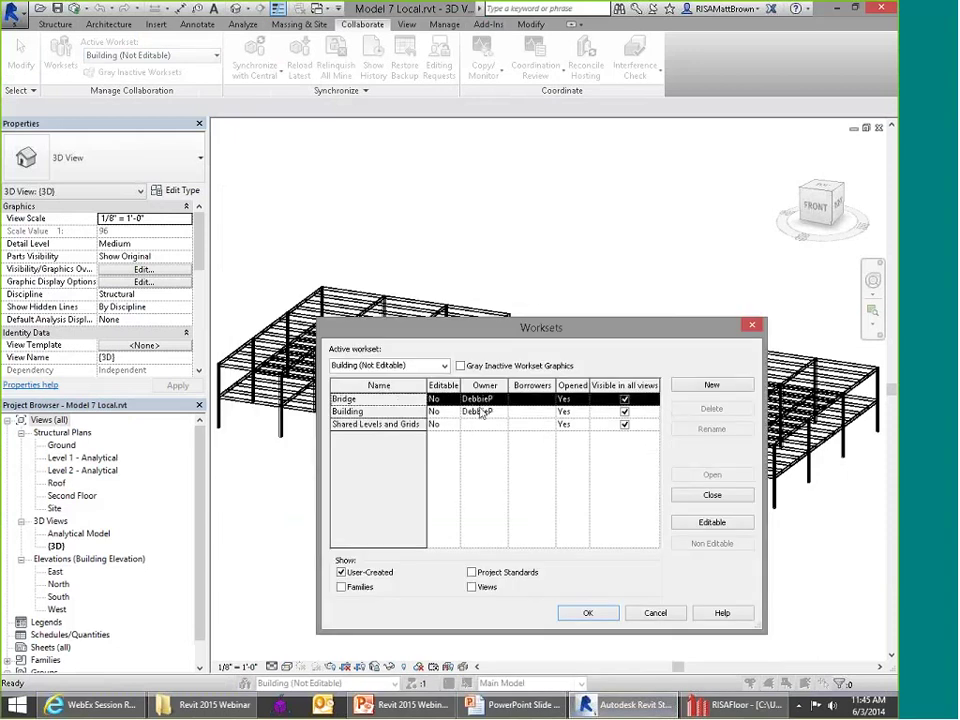
Step: Close the workset settings and export the Model 7 Local project to RISA-3D using the option to launch the program
click(654, 613)
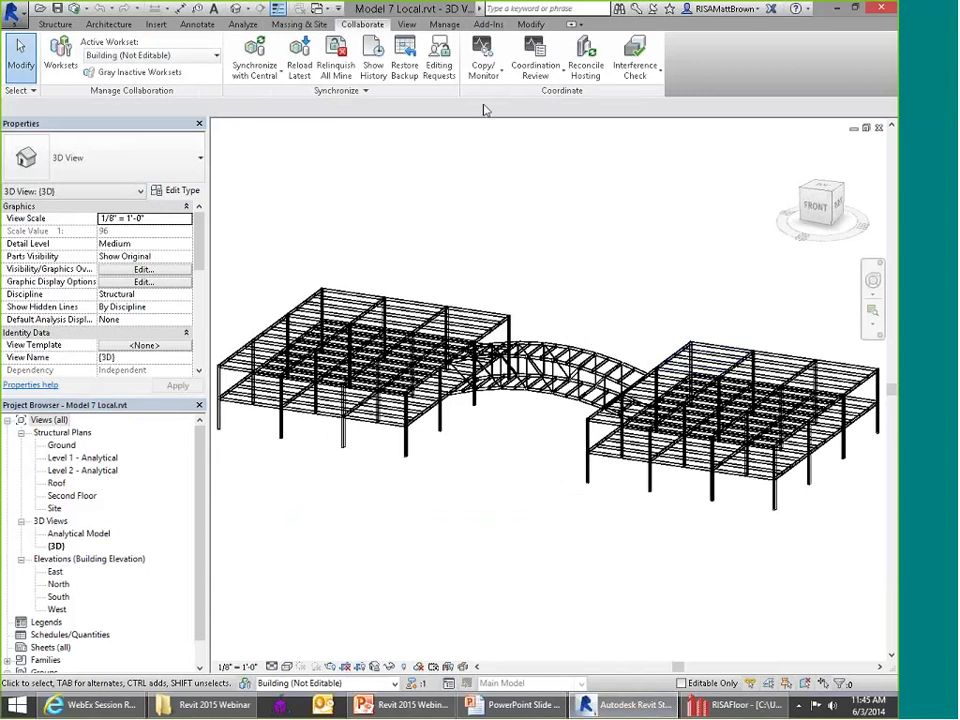
click(487, 24)
click(168, 55)
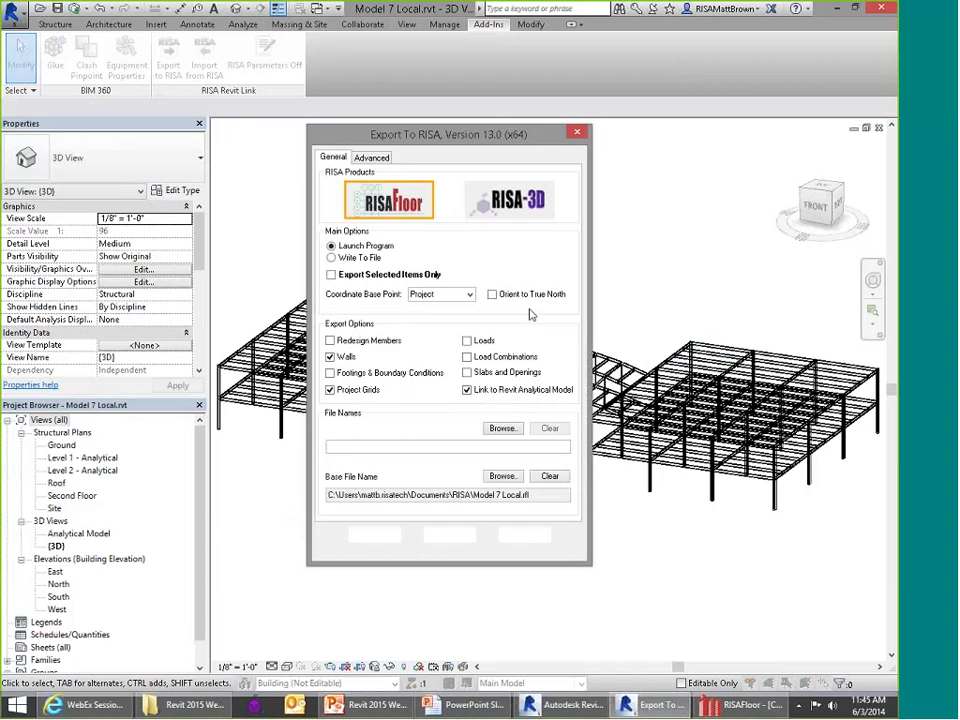
click(508, 200)
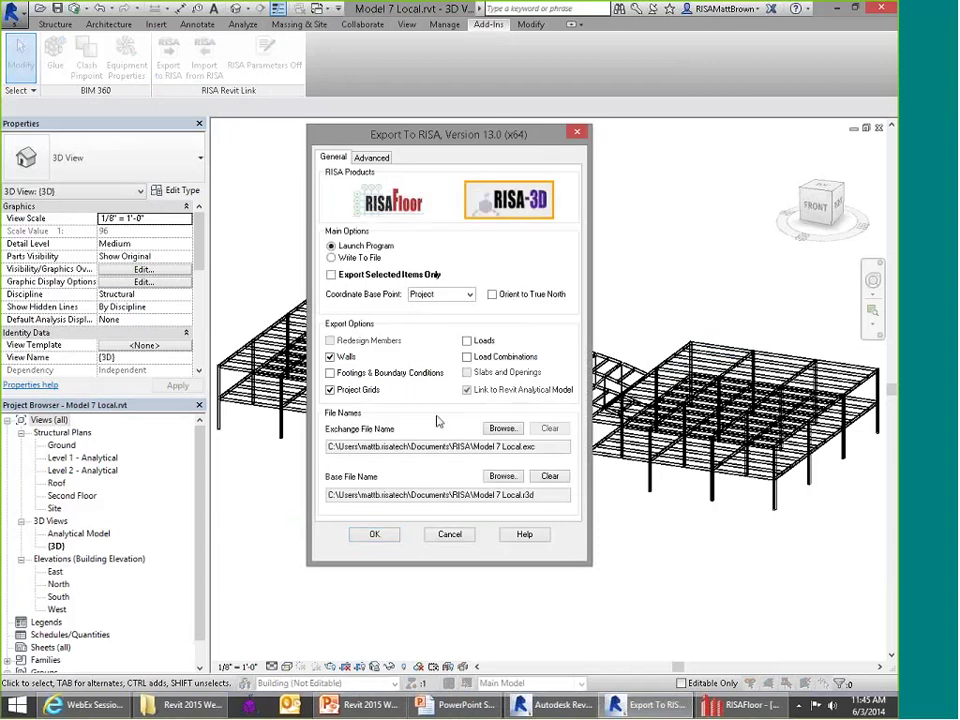
click(374, 534)
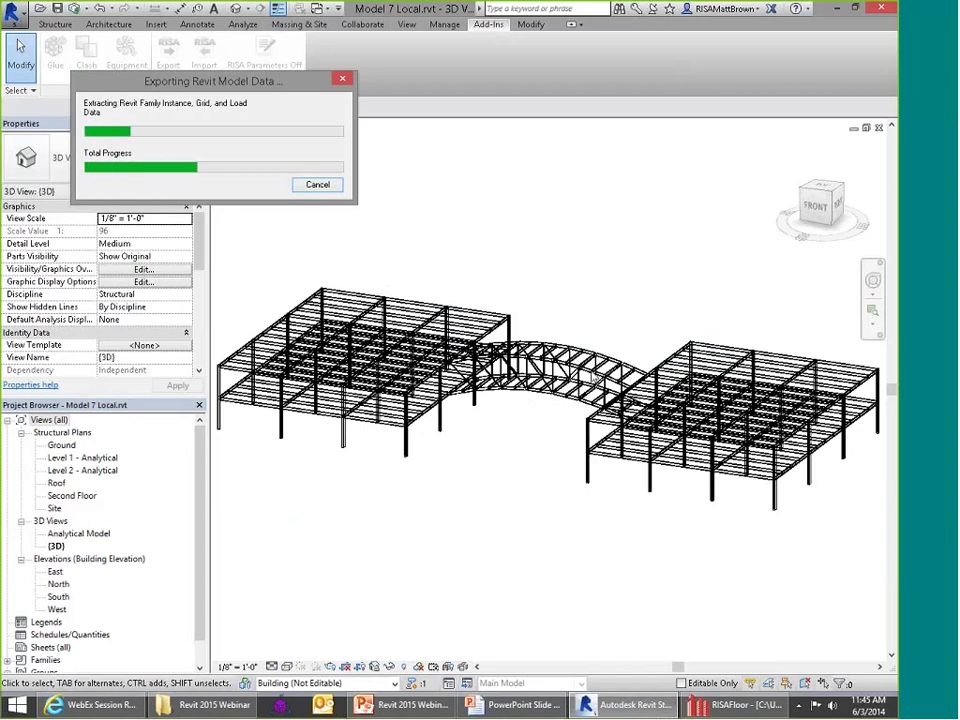
Step: Switch to RISAFloor and close the program with its Model 6.rfl model
click(730, 705)
right_click(730, 703)
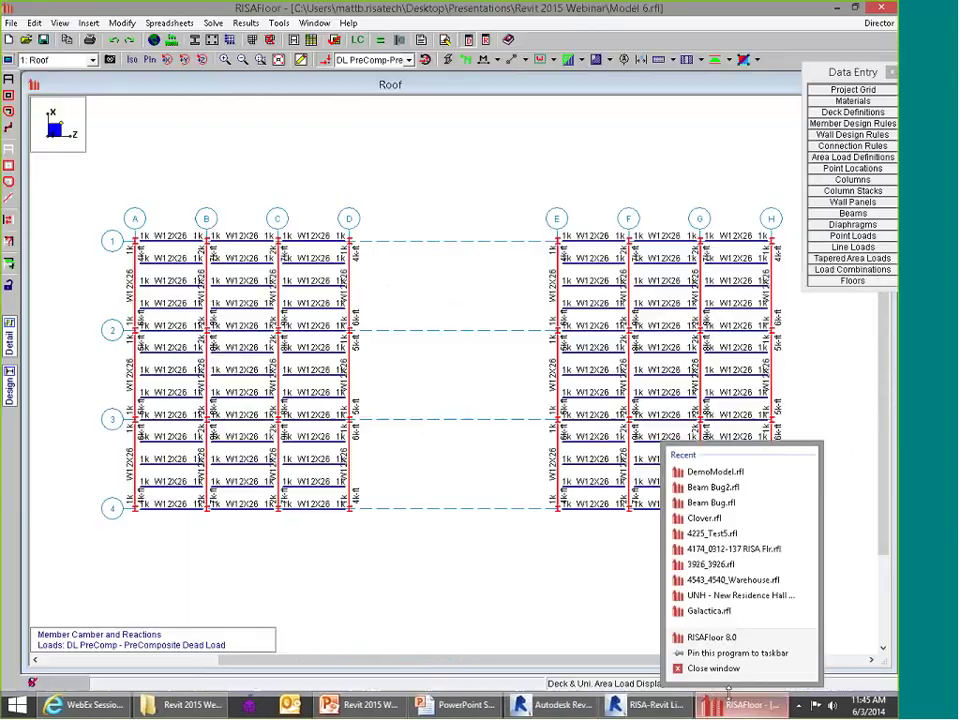
click(713, 666)
click(514, 401)
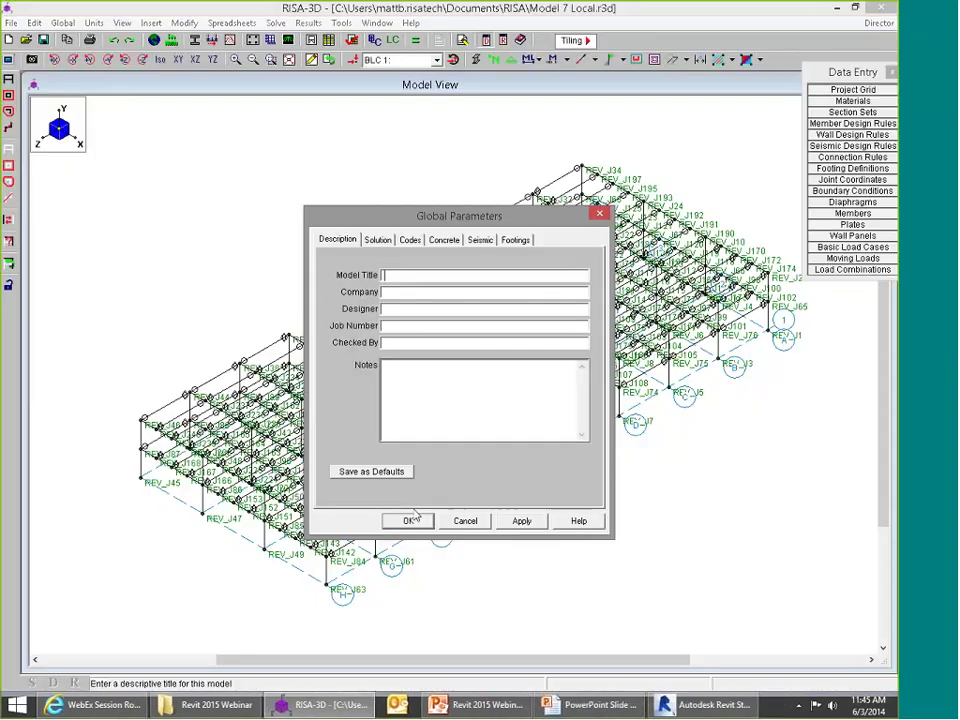
Step: Accept the global parameters in RISA-3D and view the exported buildings and bridge in the isometric model view
click(401, 518)
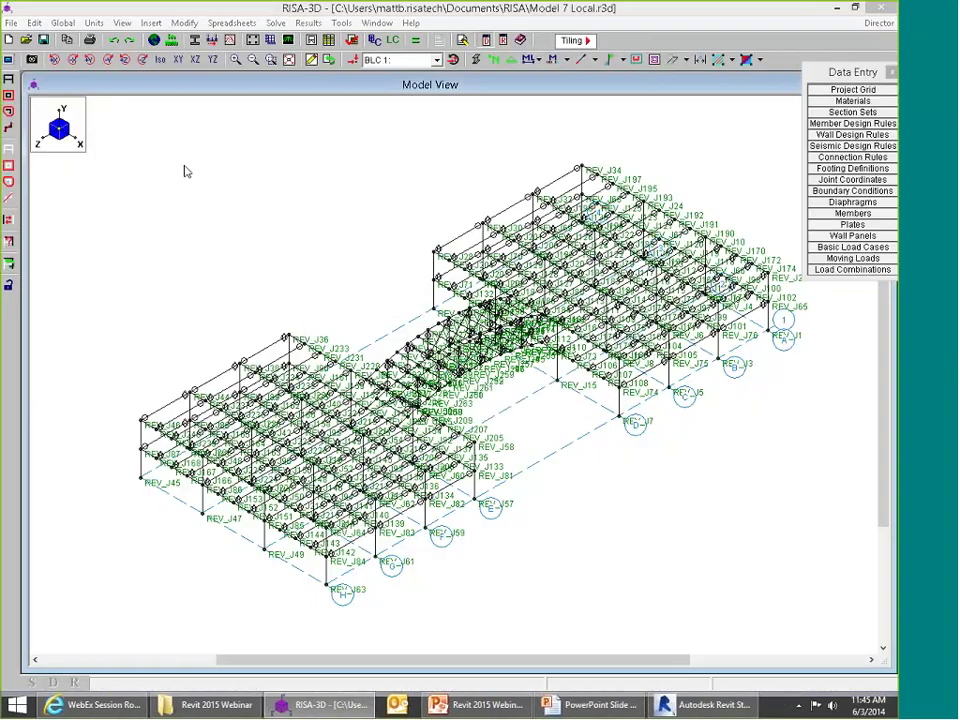
scroll(186, 169, up, 3)
scroll(188, 150, down, 3)
scroll(192, 104, up, 2)
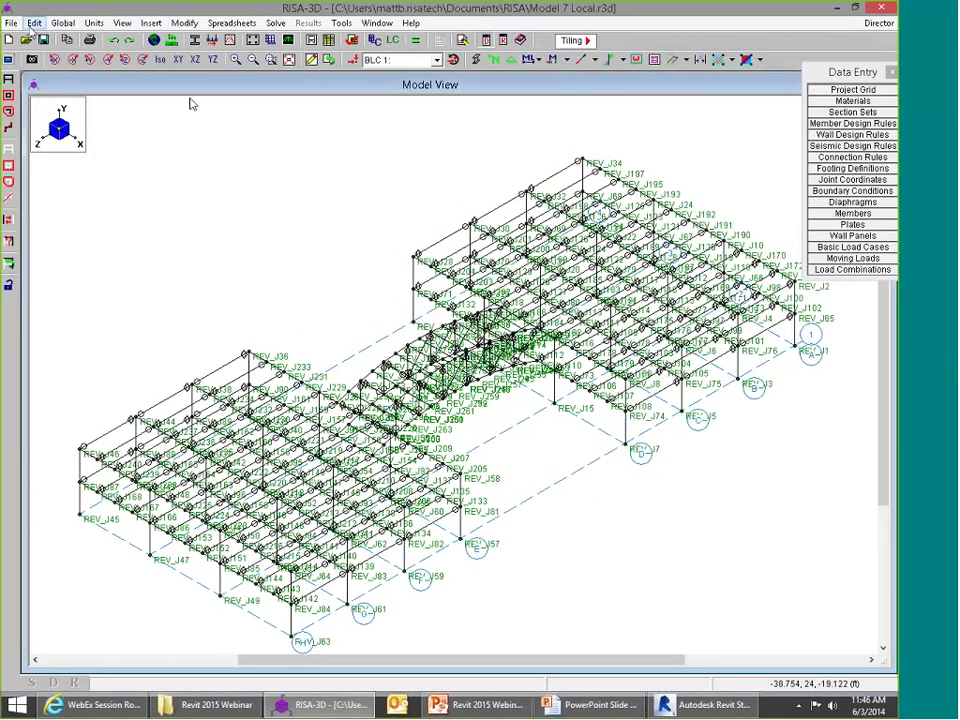
click(11, 22)
mouse_move(63, 140)
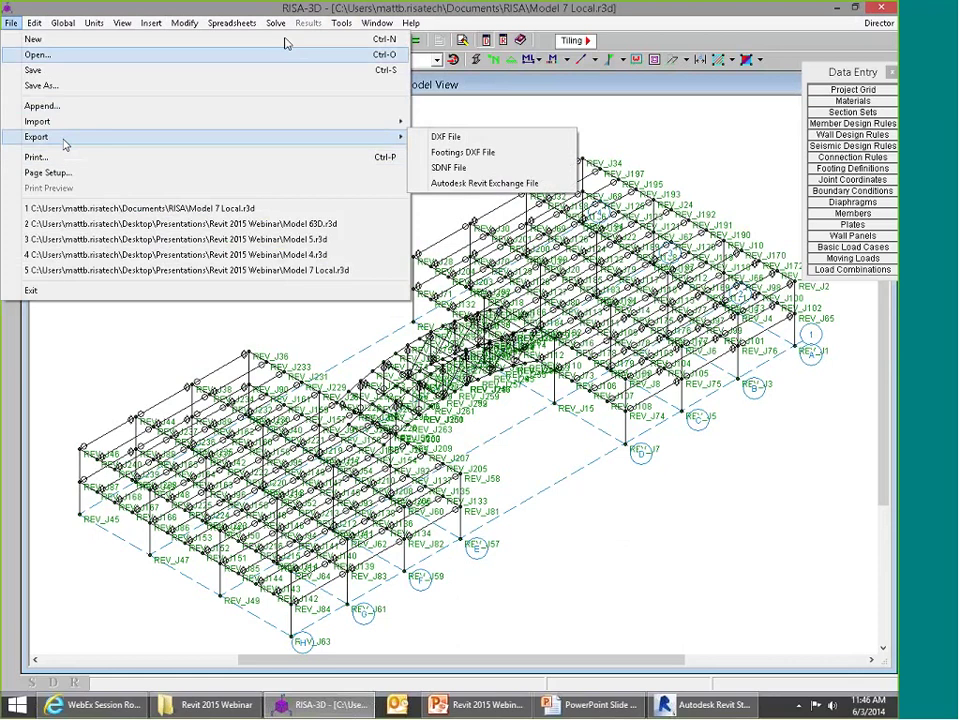
click(262, 5)
Step: Show the model in the YZ elevation and select only the roof-level members and the bridge's top chord
click(211, 62)
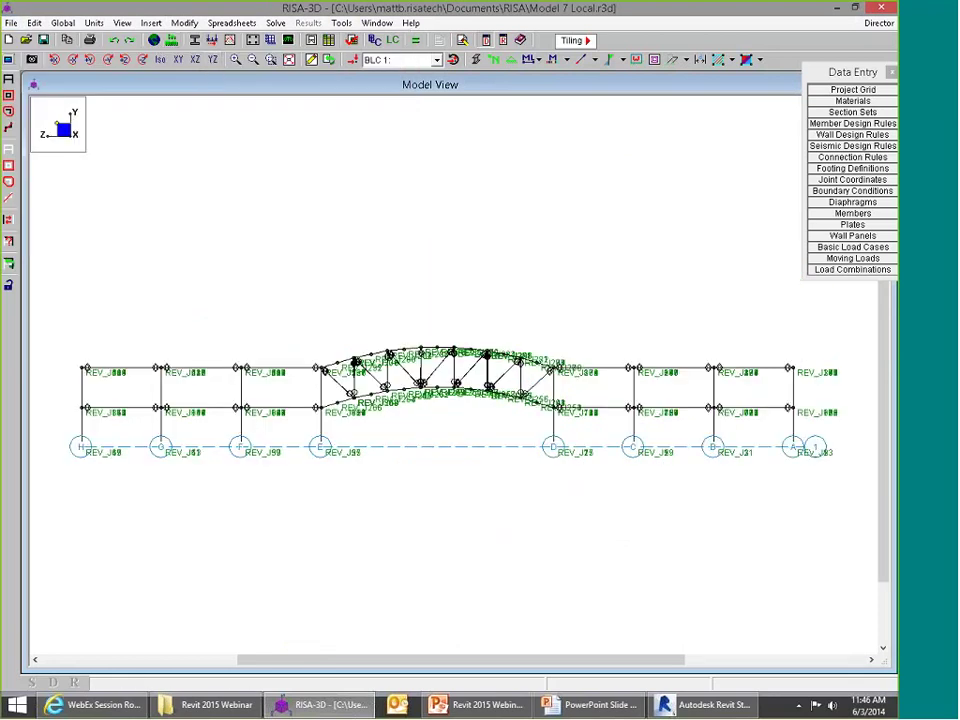
click(9, 149)
click(9, 96)
scroll(185, 217, down, 1)
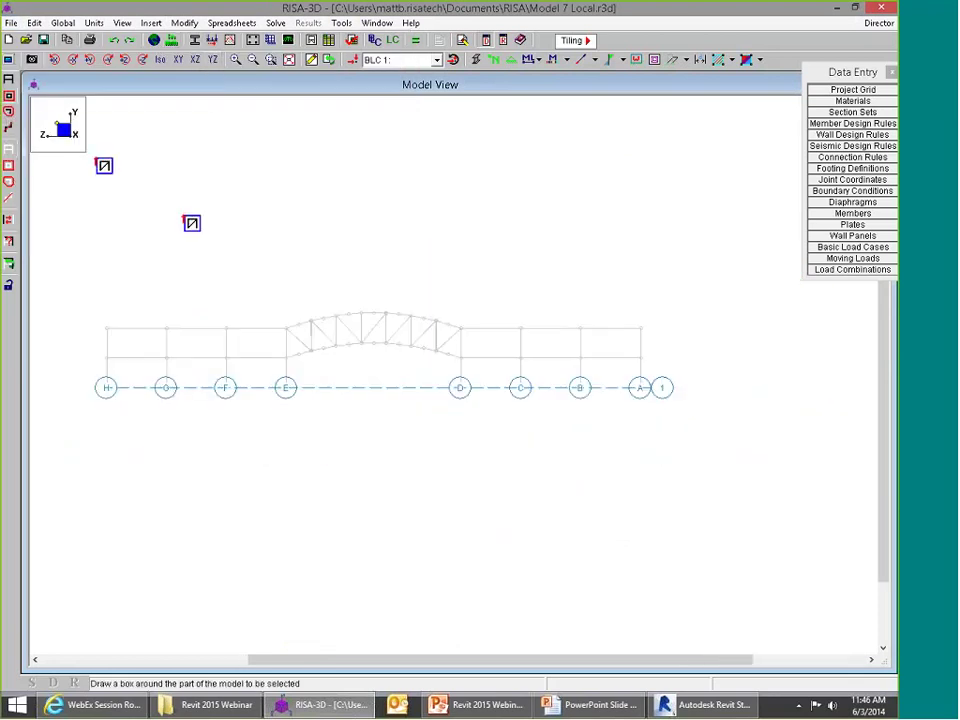
drag(80, 288, 684, 338)
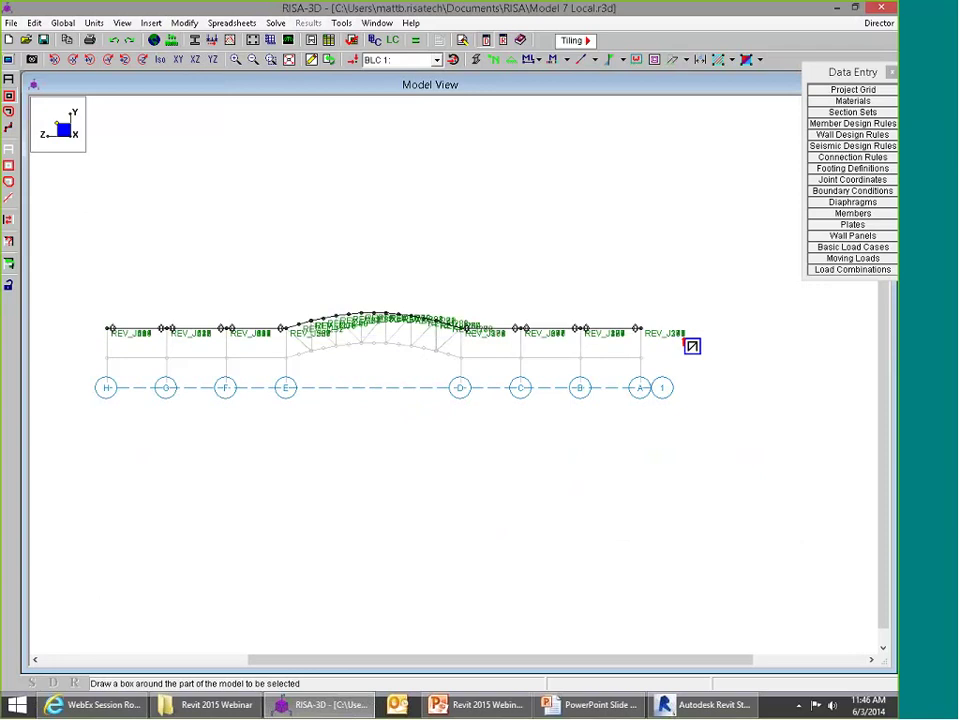
Step: Move the selected roof and top chord items 3 ft in the Y direction
click(312, 63)
click(180, 101)
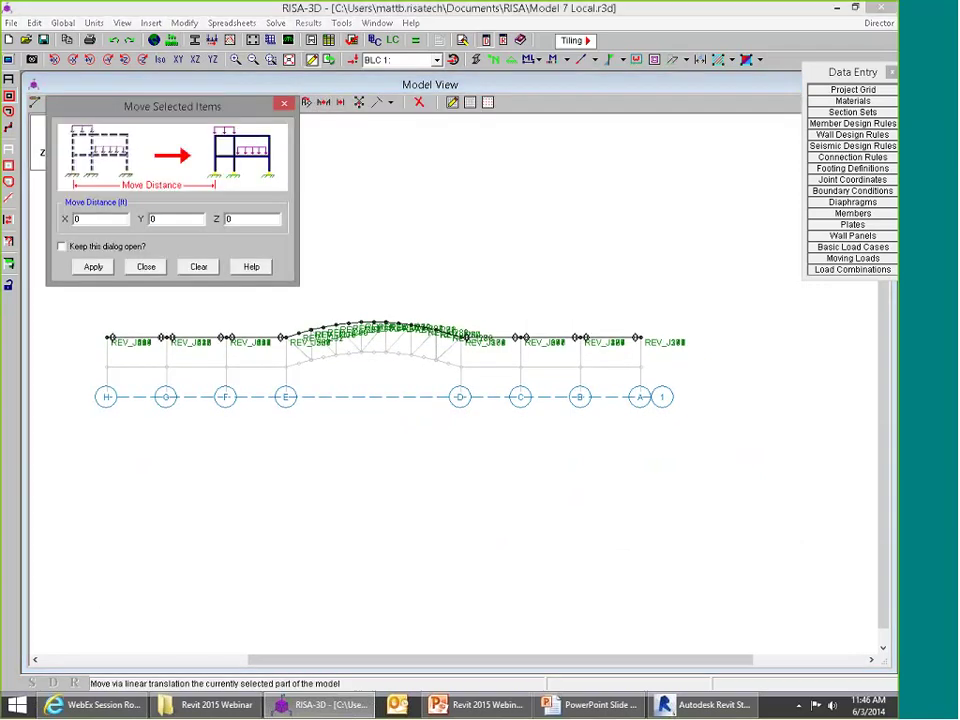
key(Tab)
text(3)
click(95, 267)
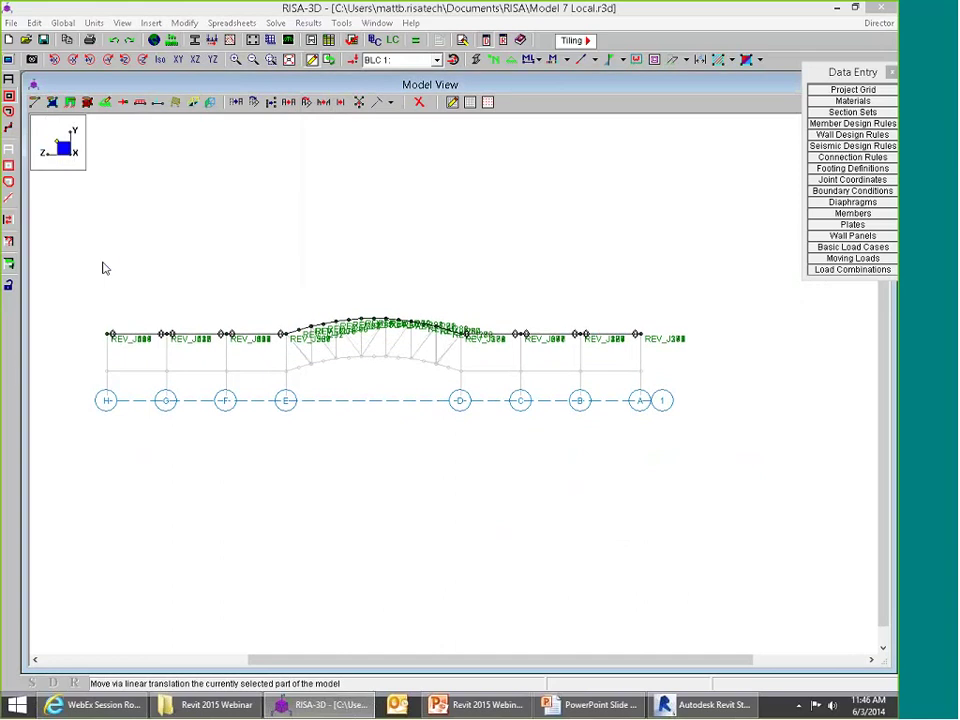
Step: Export the modified model as the Autodesk Revit Exchange file Model 7 Local.exc under the Presentations folder
click(11, 22)
mouse_move(142, 145)
click(447, 183)
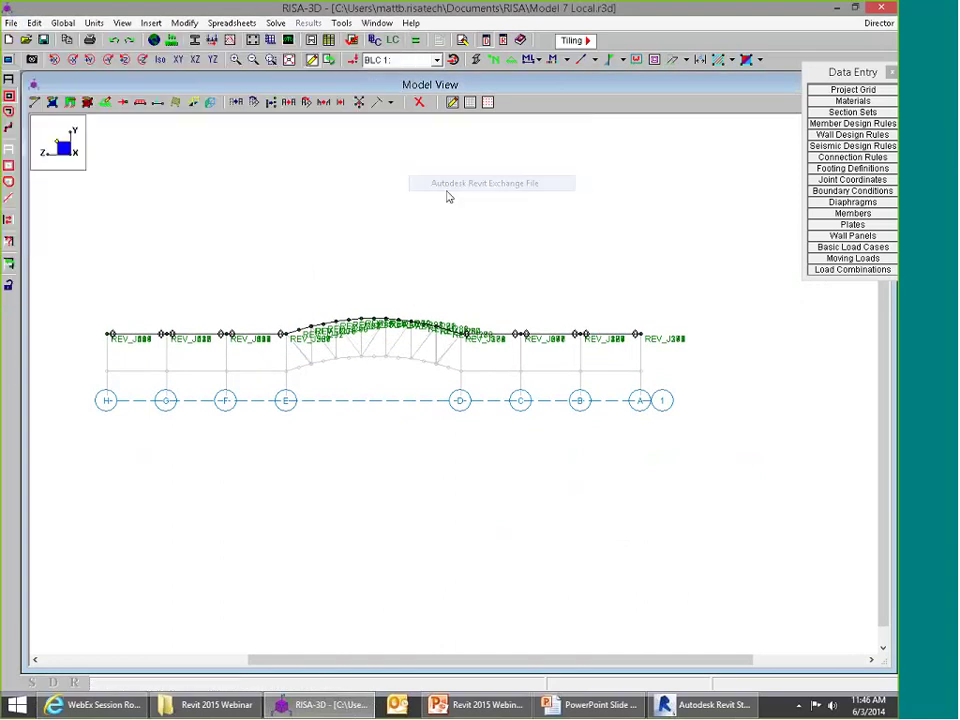
scroll(70, 160, up, 3)
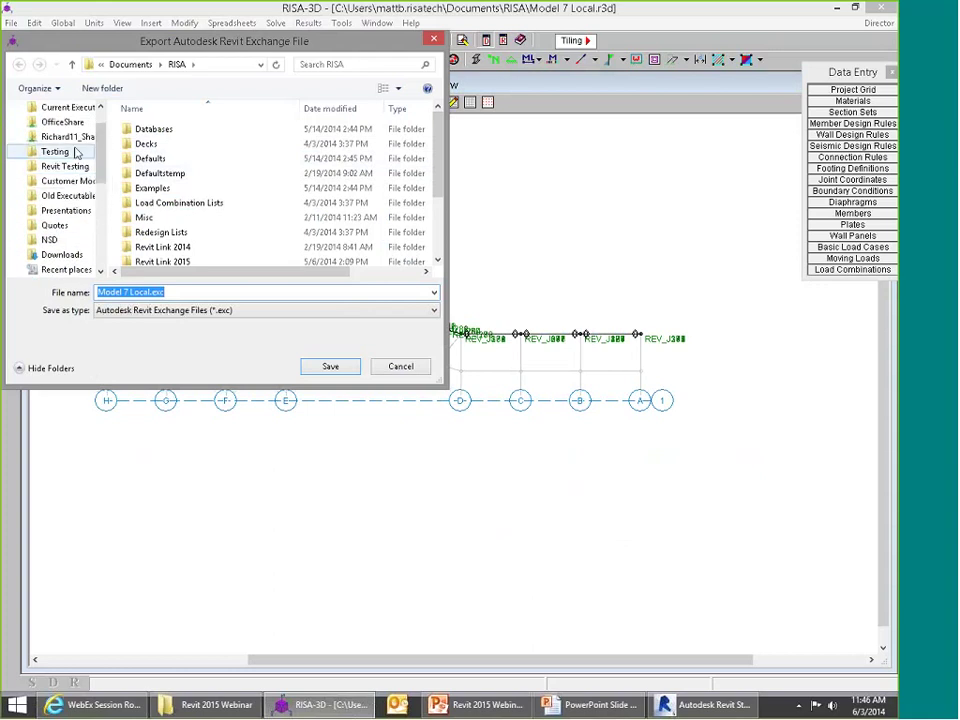
click(72, 211)
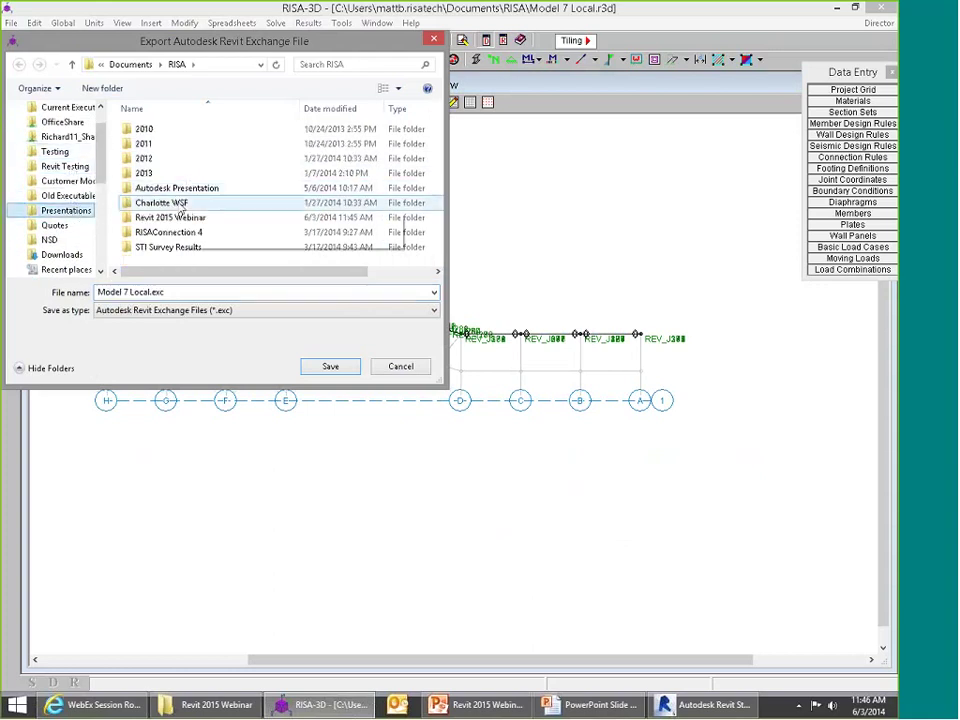
click(330, 367)
click(525, 394)
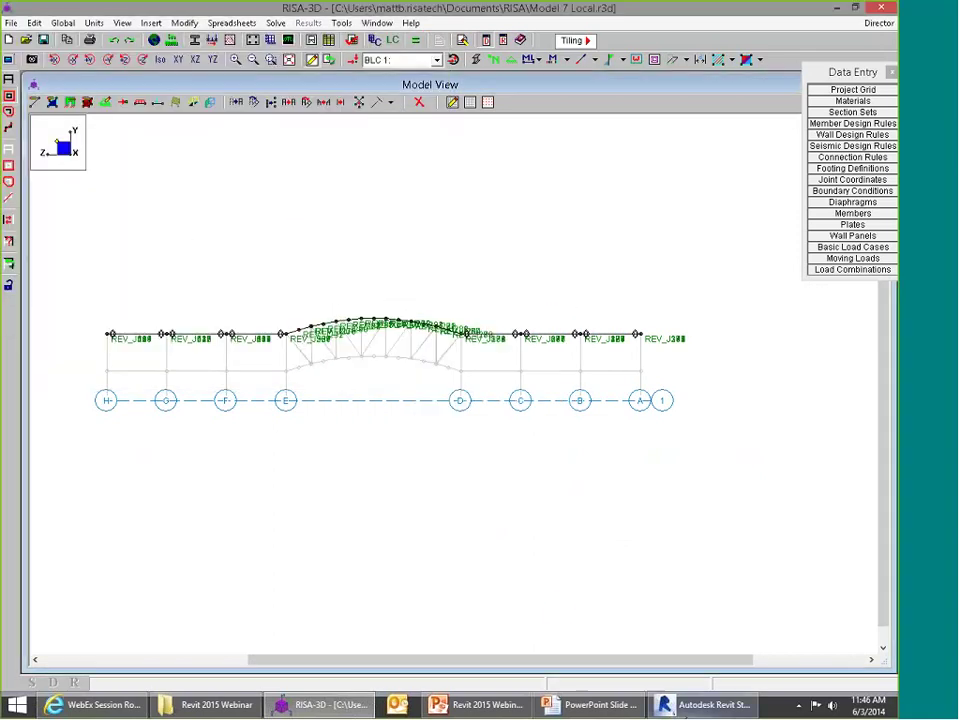
Step: Switch to Revit and run the import from RISA with walls and reactions included, continuing despite the non-editable worksets
click(688, 712)
click(204, 50)
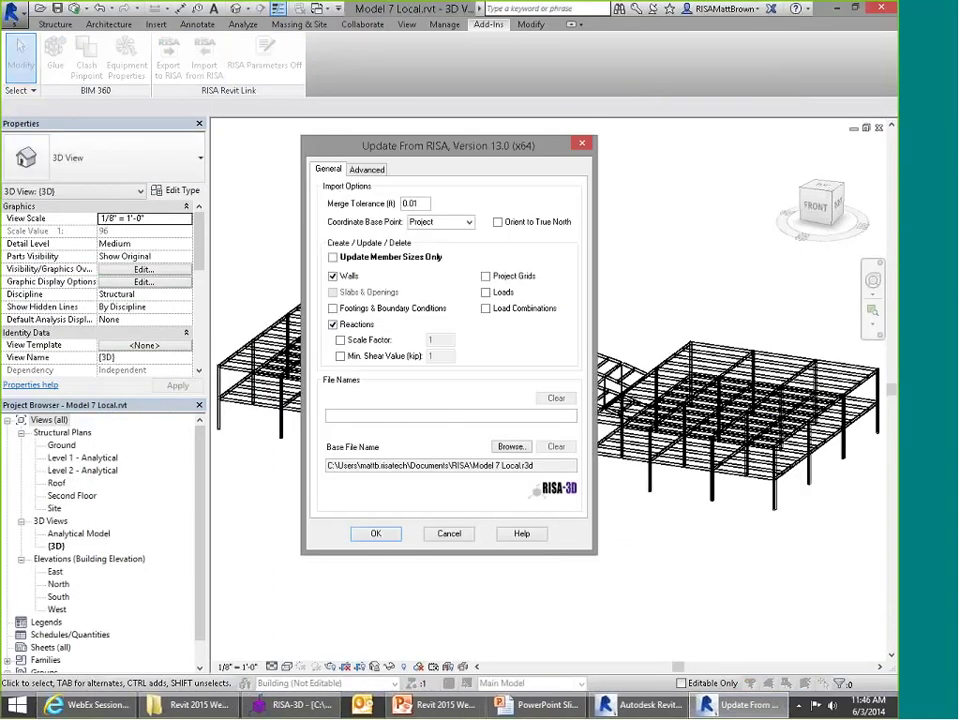
click(376, 533)
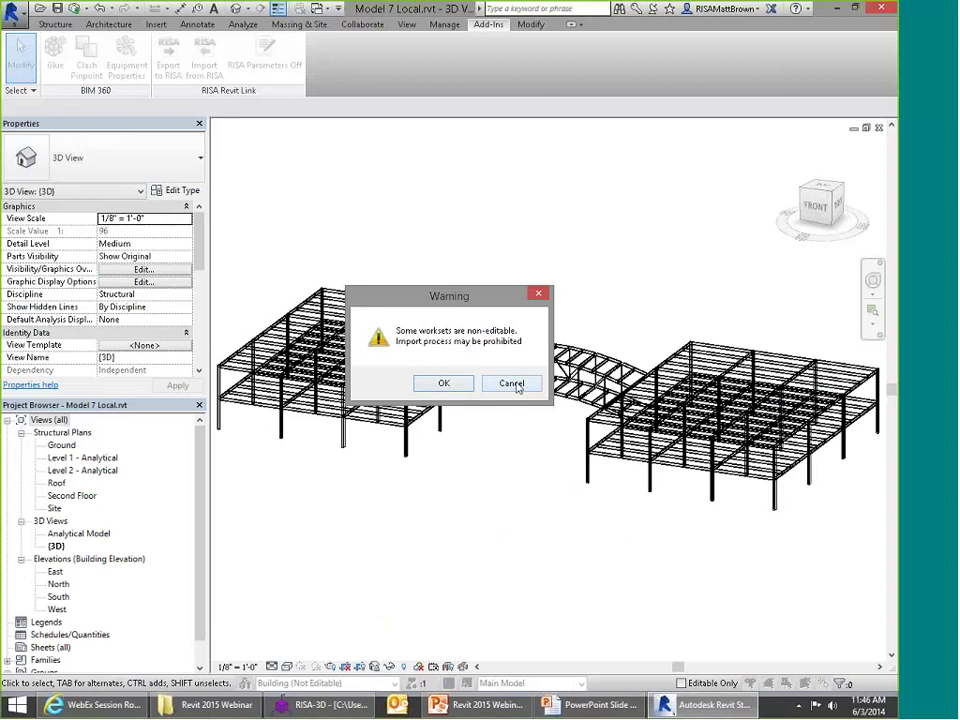
click(443, 384)
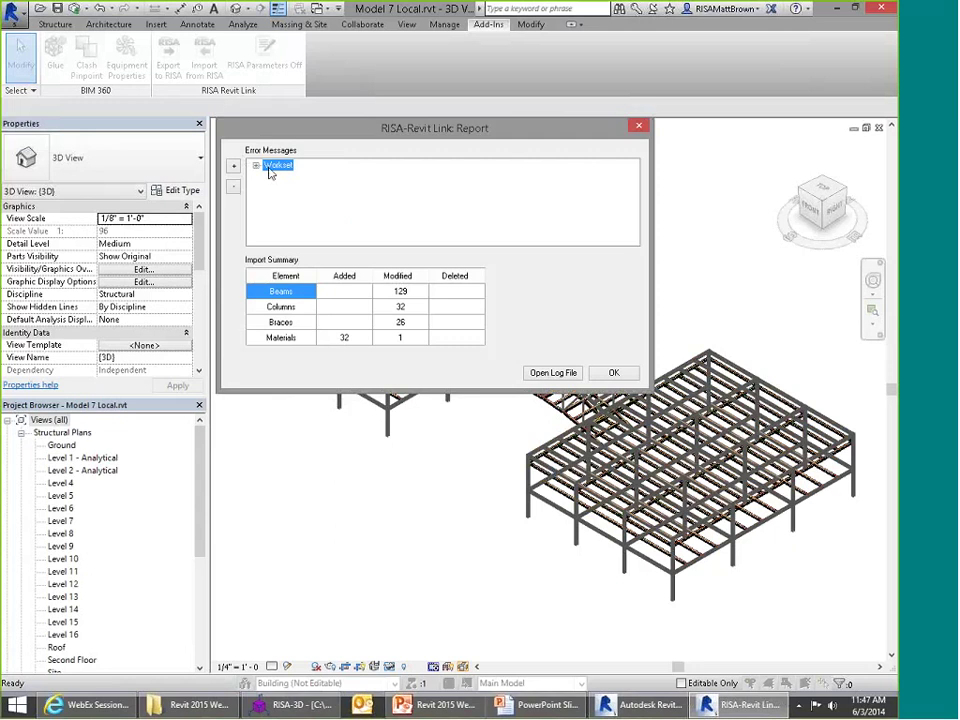
Step: Review each Workset message in the RISA-Revit Link report, and close the report
click(256, 165)
click(340, 176)
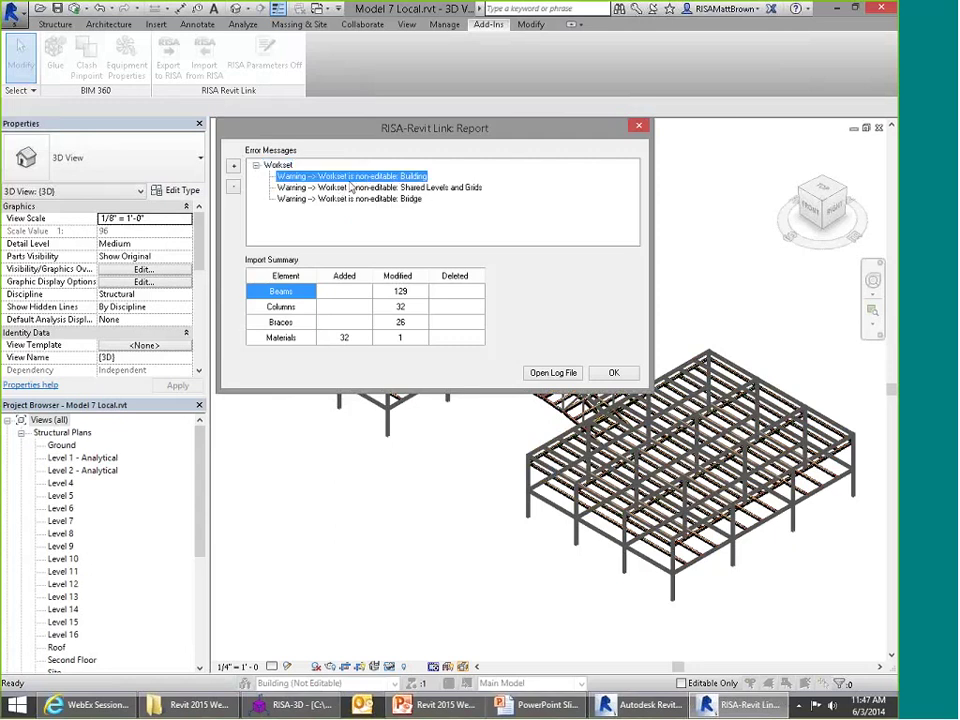
click(368, 188)
click(366, 199)
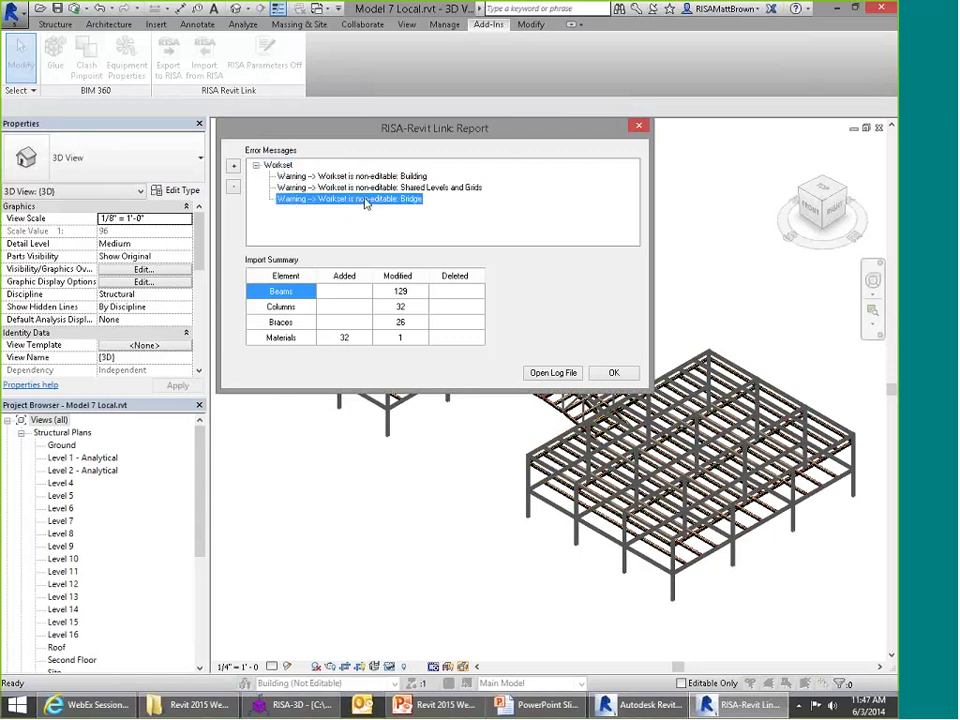
click(613, 372)
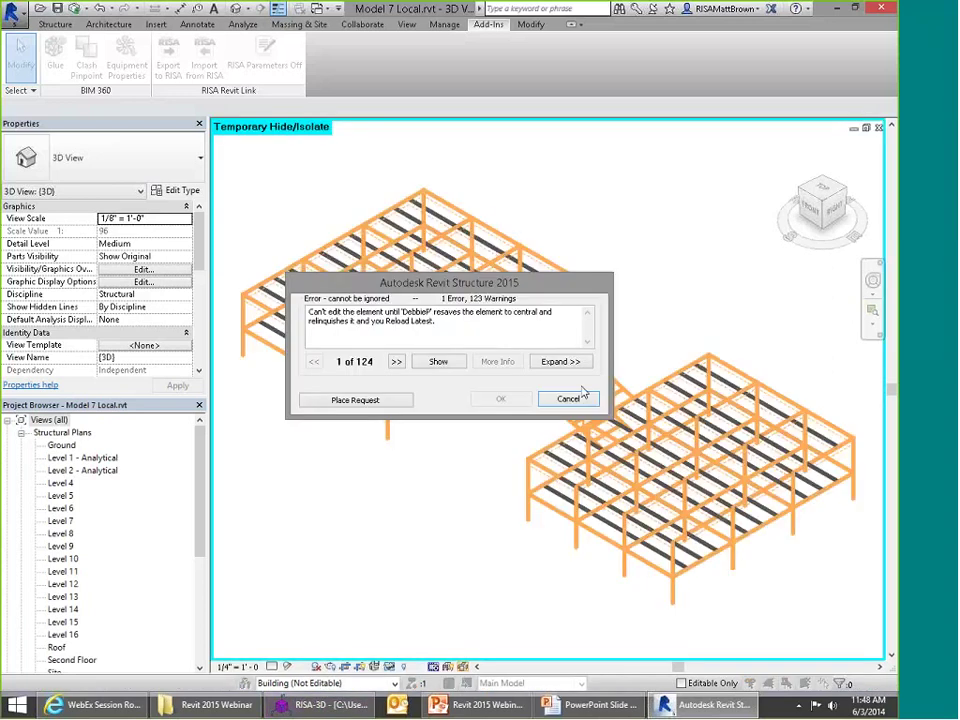
Step: Read the error about editing an element owned by another user, and cancel out of the import errors
drag(442, 291, 454, 277)
drag(395, 297, 487, 297)
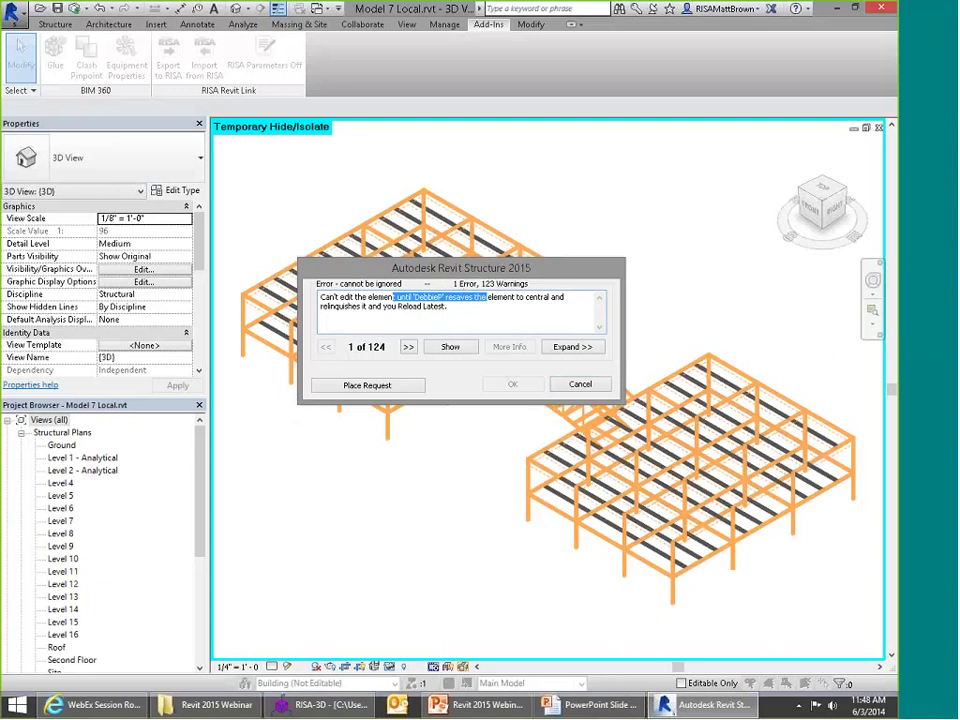
click(582, 385)
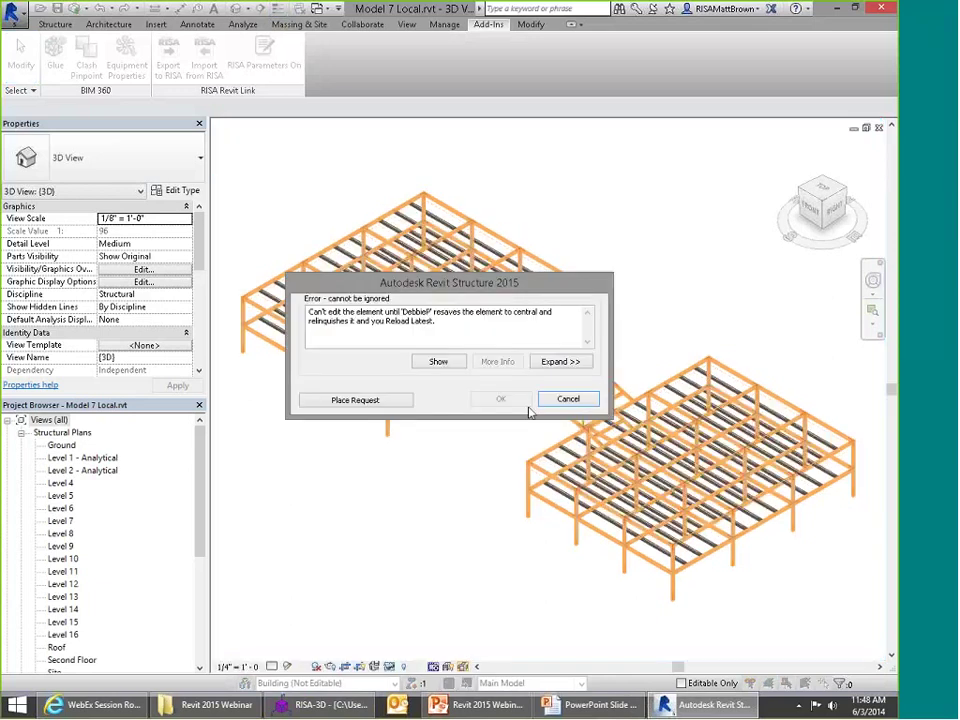
click(561, 398)
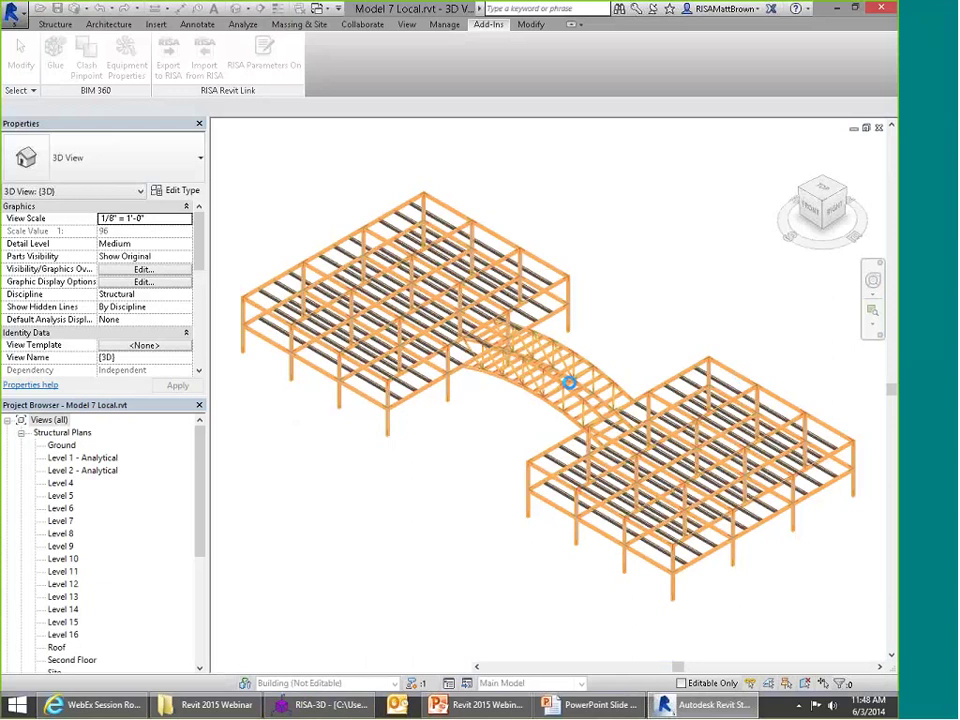
click(581, 398)
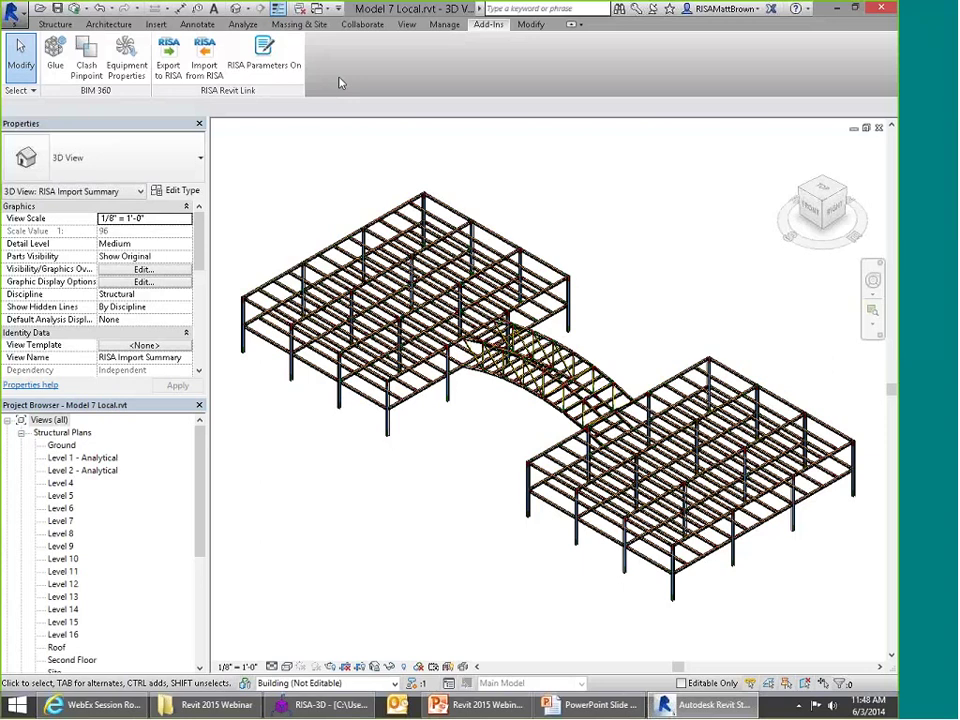
Step: Open the Worksets settings again, check the owners and borrowers of each workset, and close them
click(362, 24)
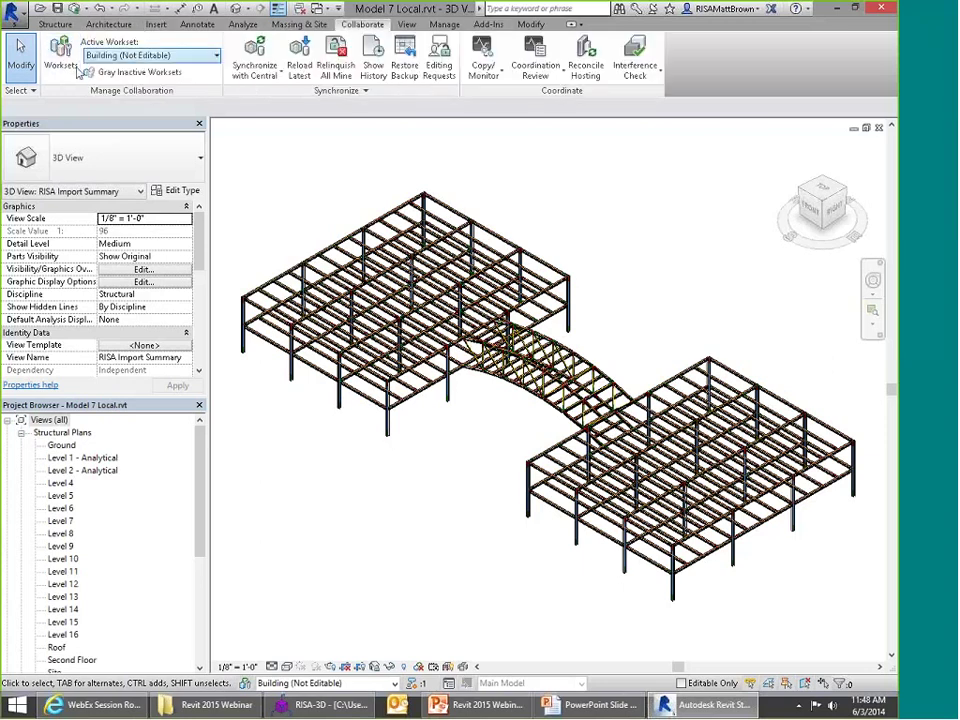
click(60, 58)
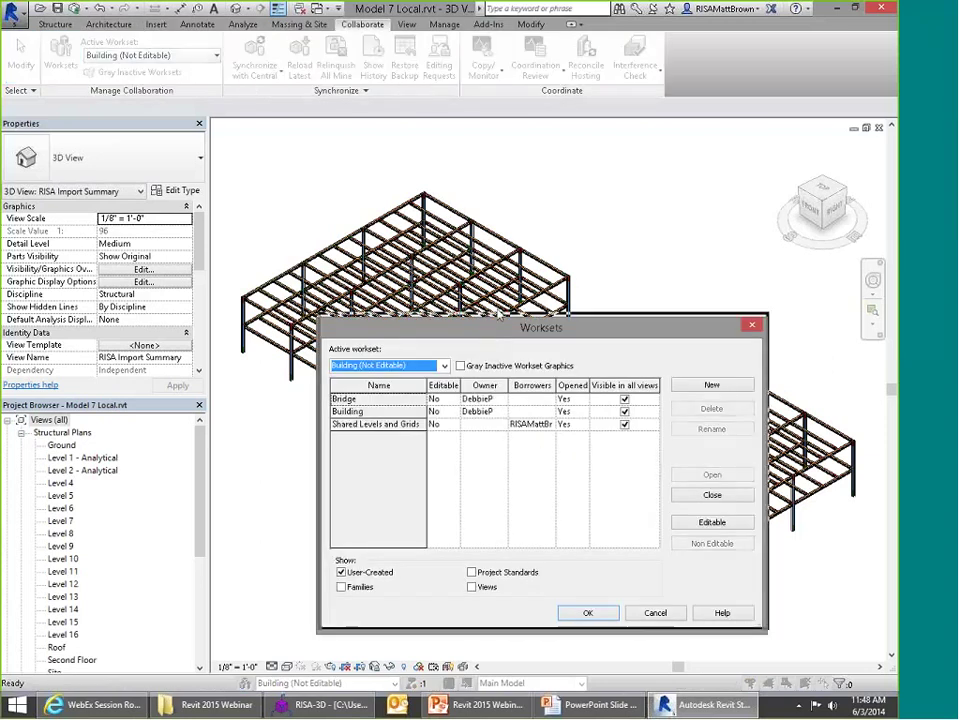
drag(497, 330, 495, 258)
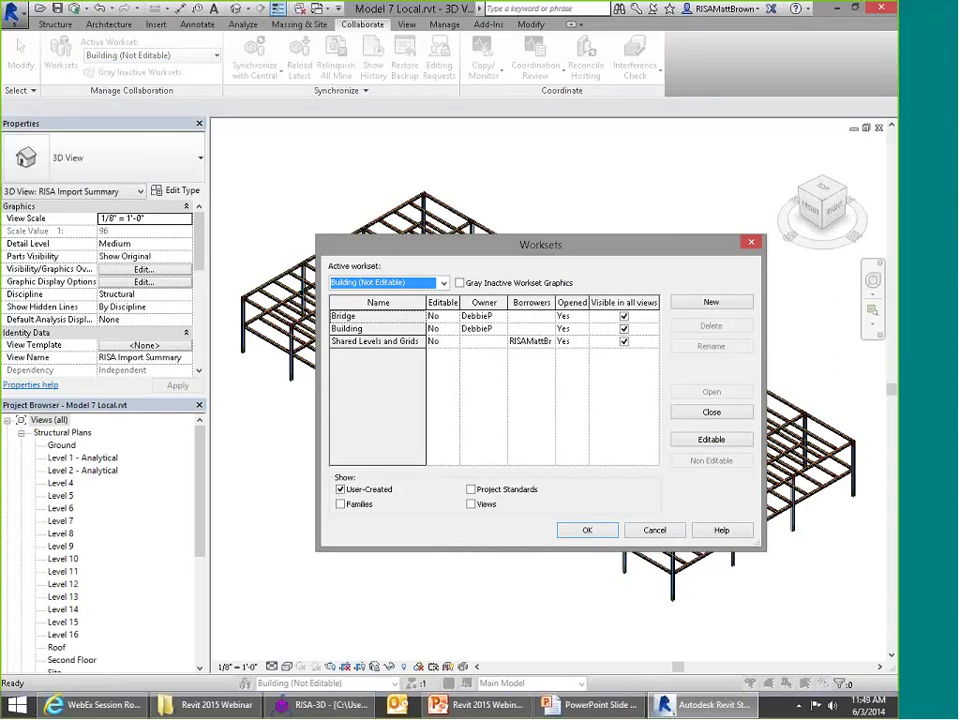
click(588, 531)
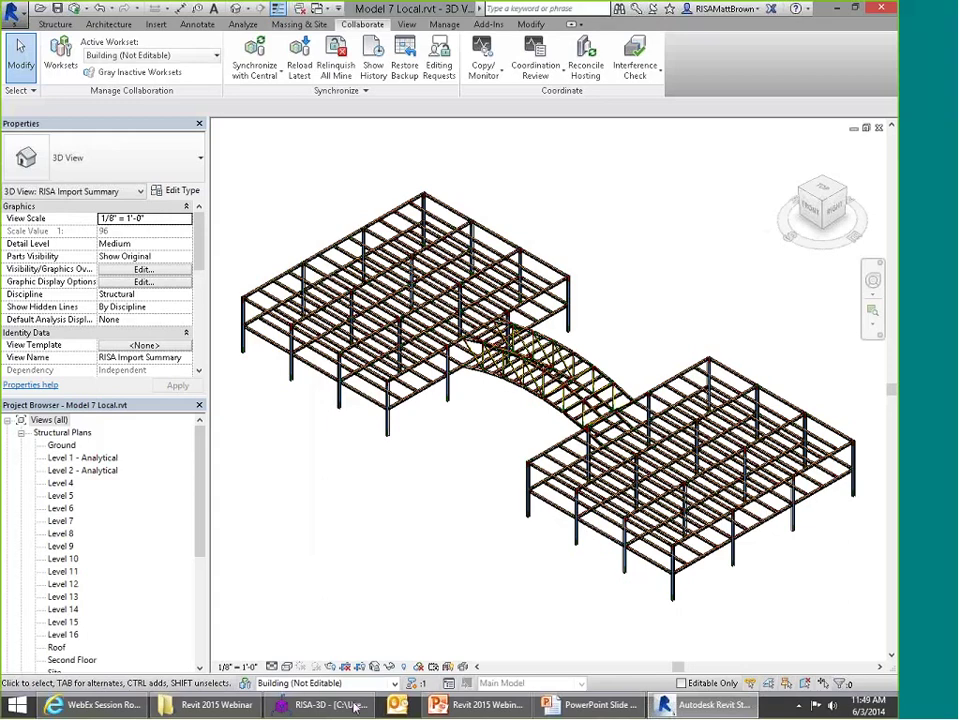
Step: Switch to the PowerPoint slide show and advance to the Additional Resources slide
click(583, 710)
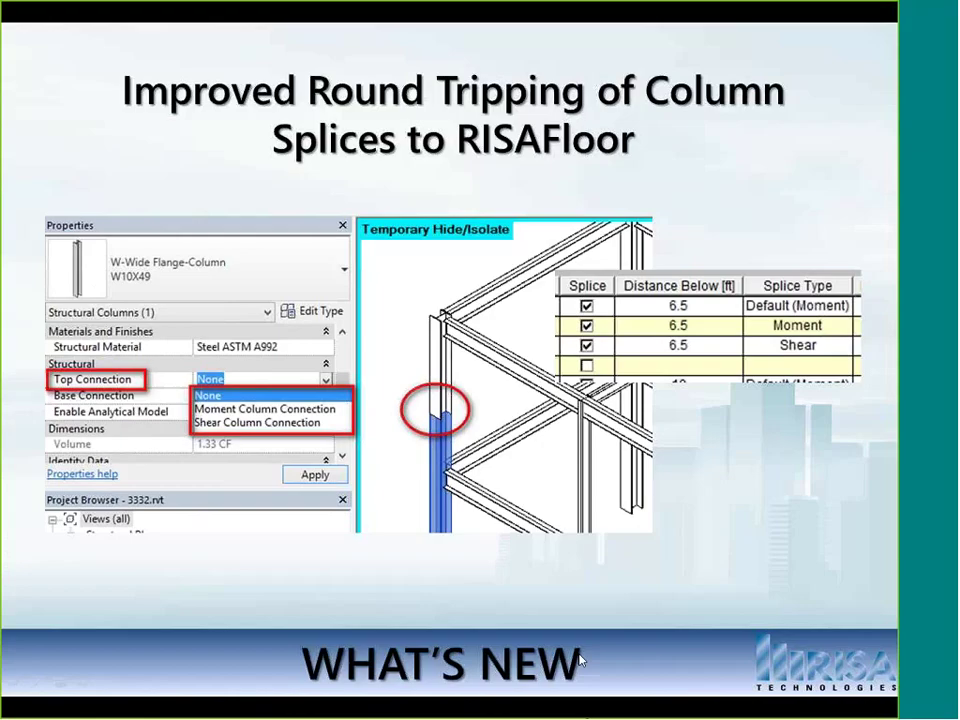
click(580, 575)
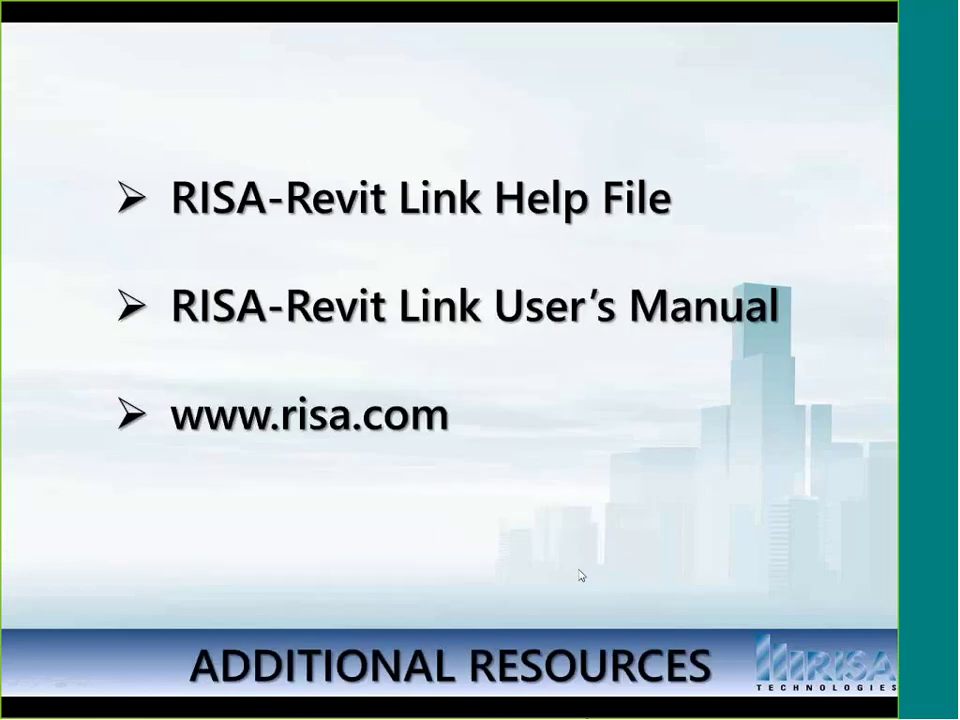